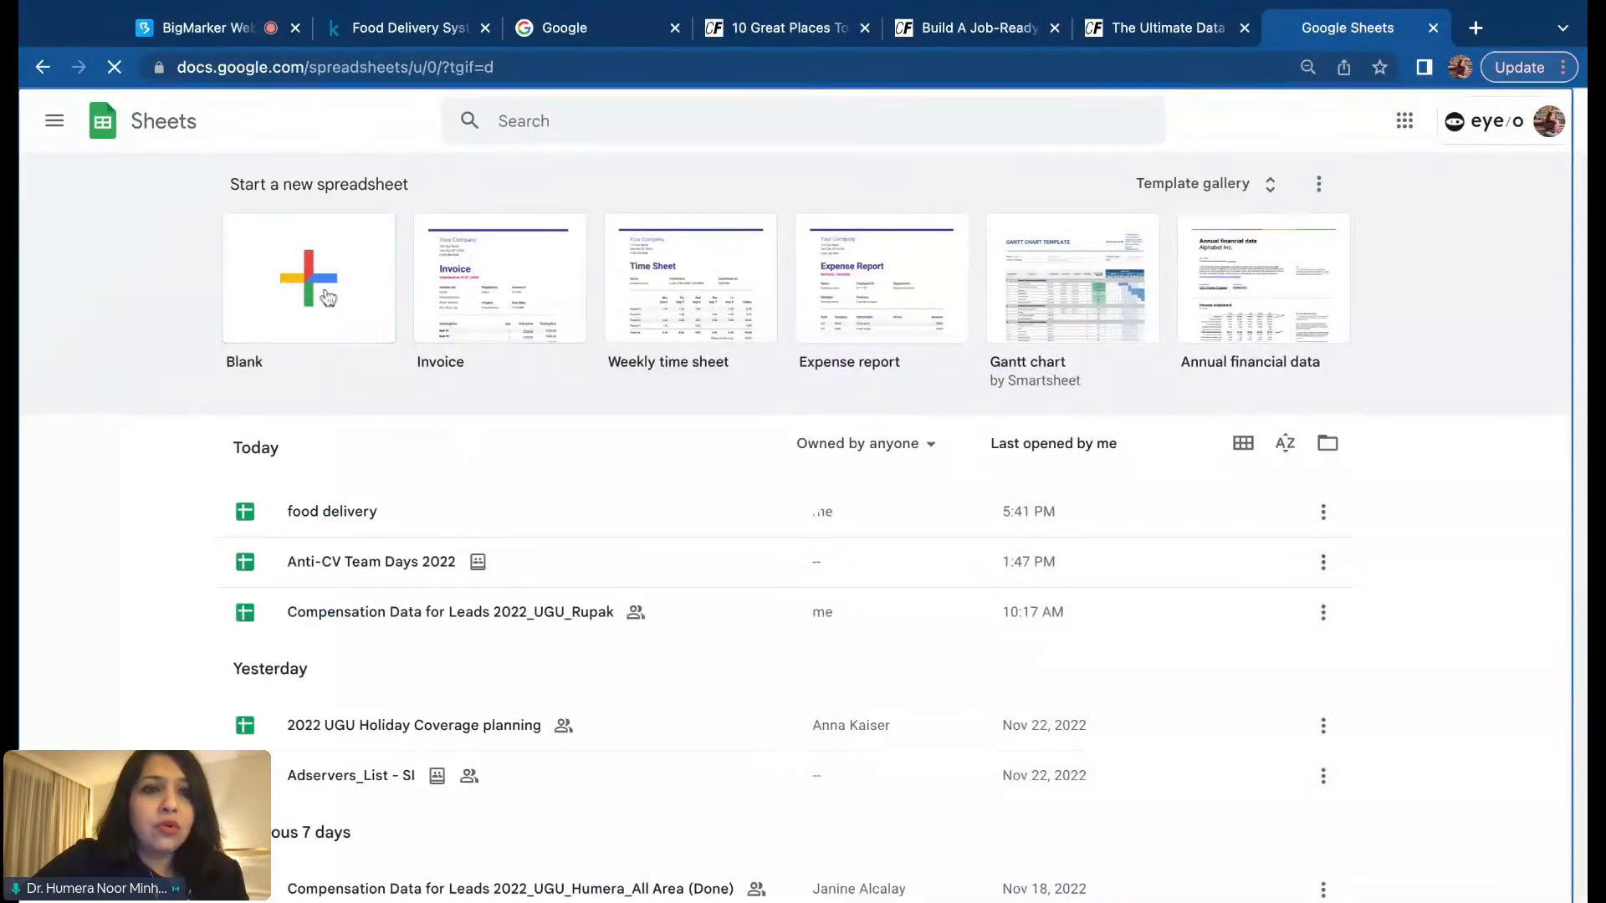
Step: Create a new blank spreadsheet in Google Sheets
left_click(284, 276)
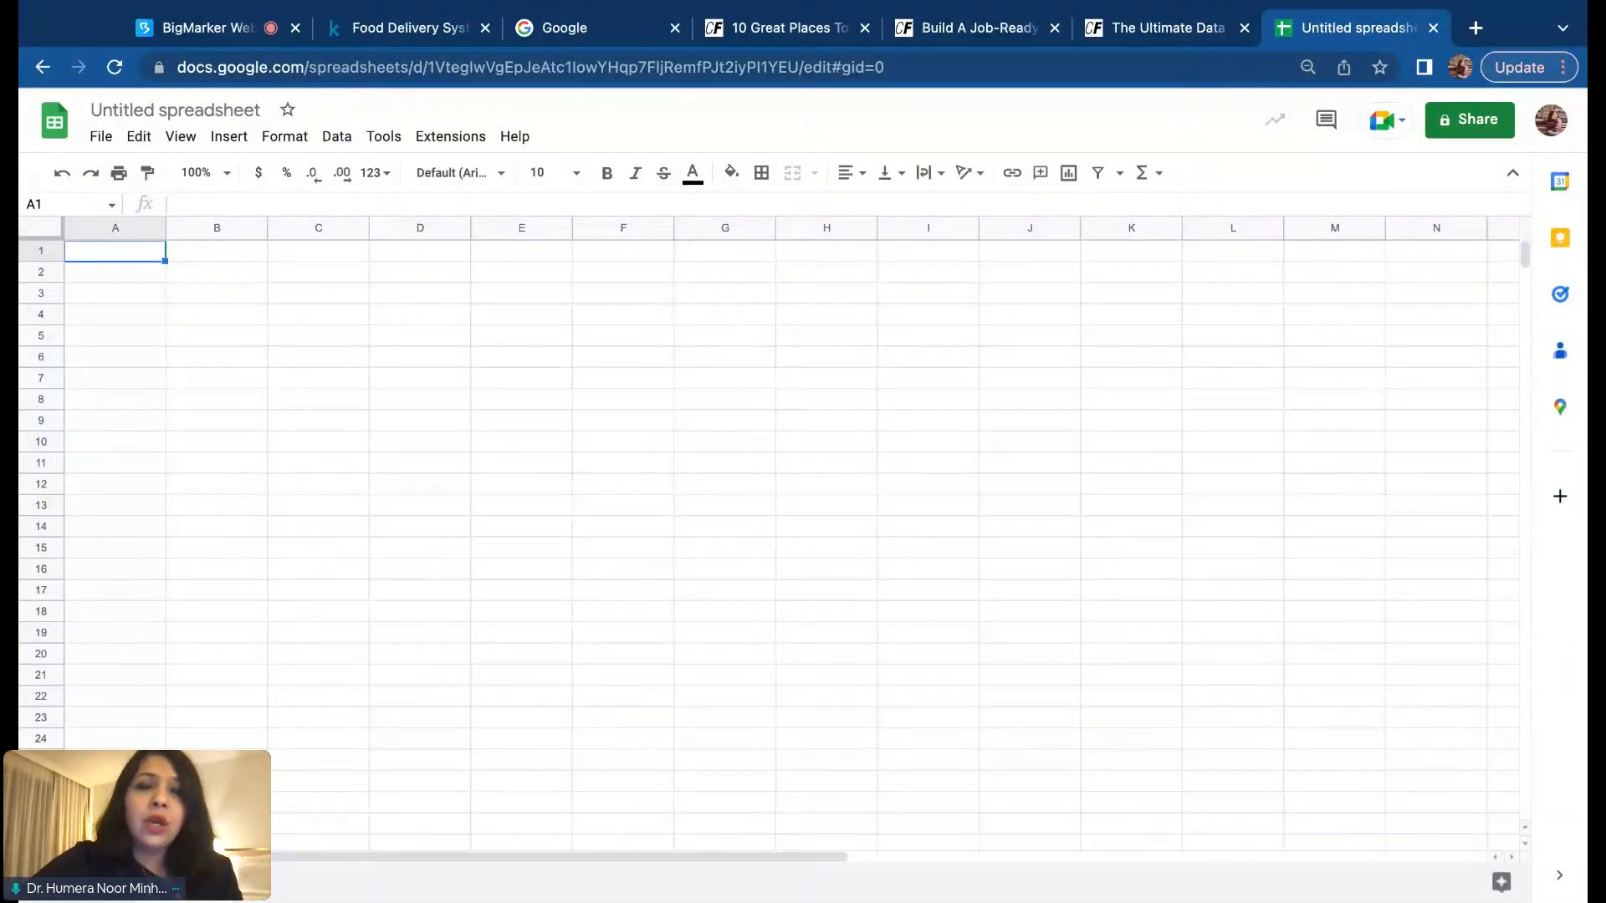
Step: Switch to the Food Delivery System page on Kaggle and try to download the dataset
left_click(365, 31)
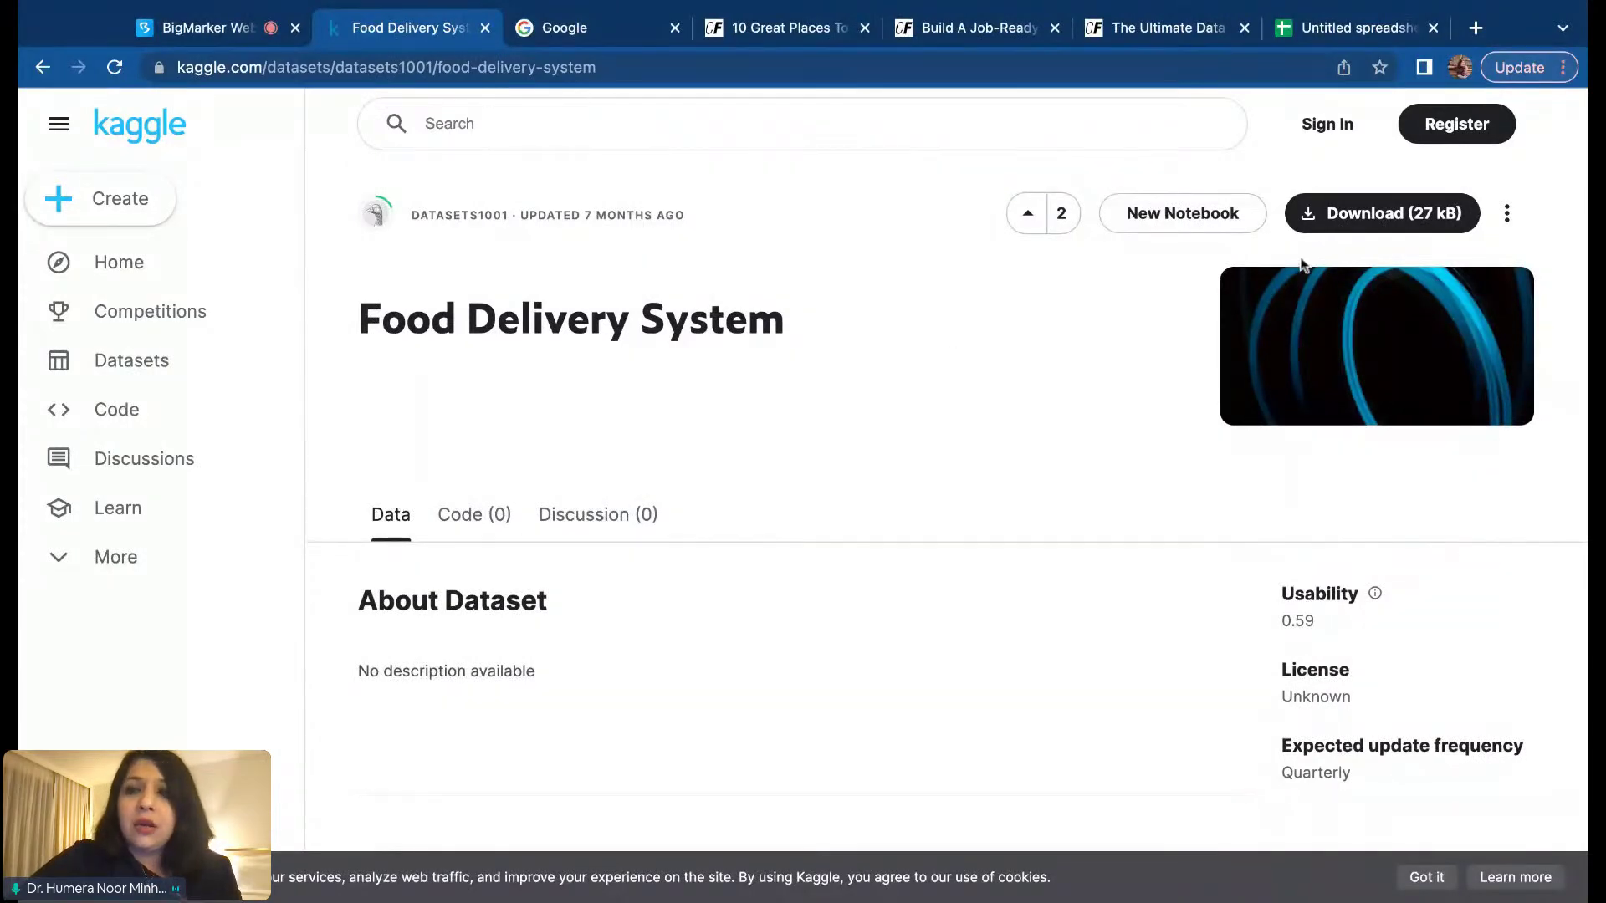
left_click(1386, 216)
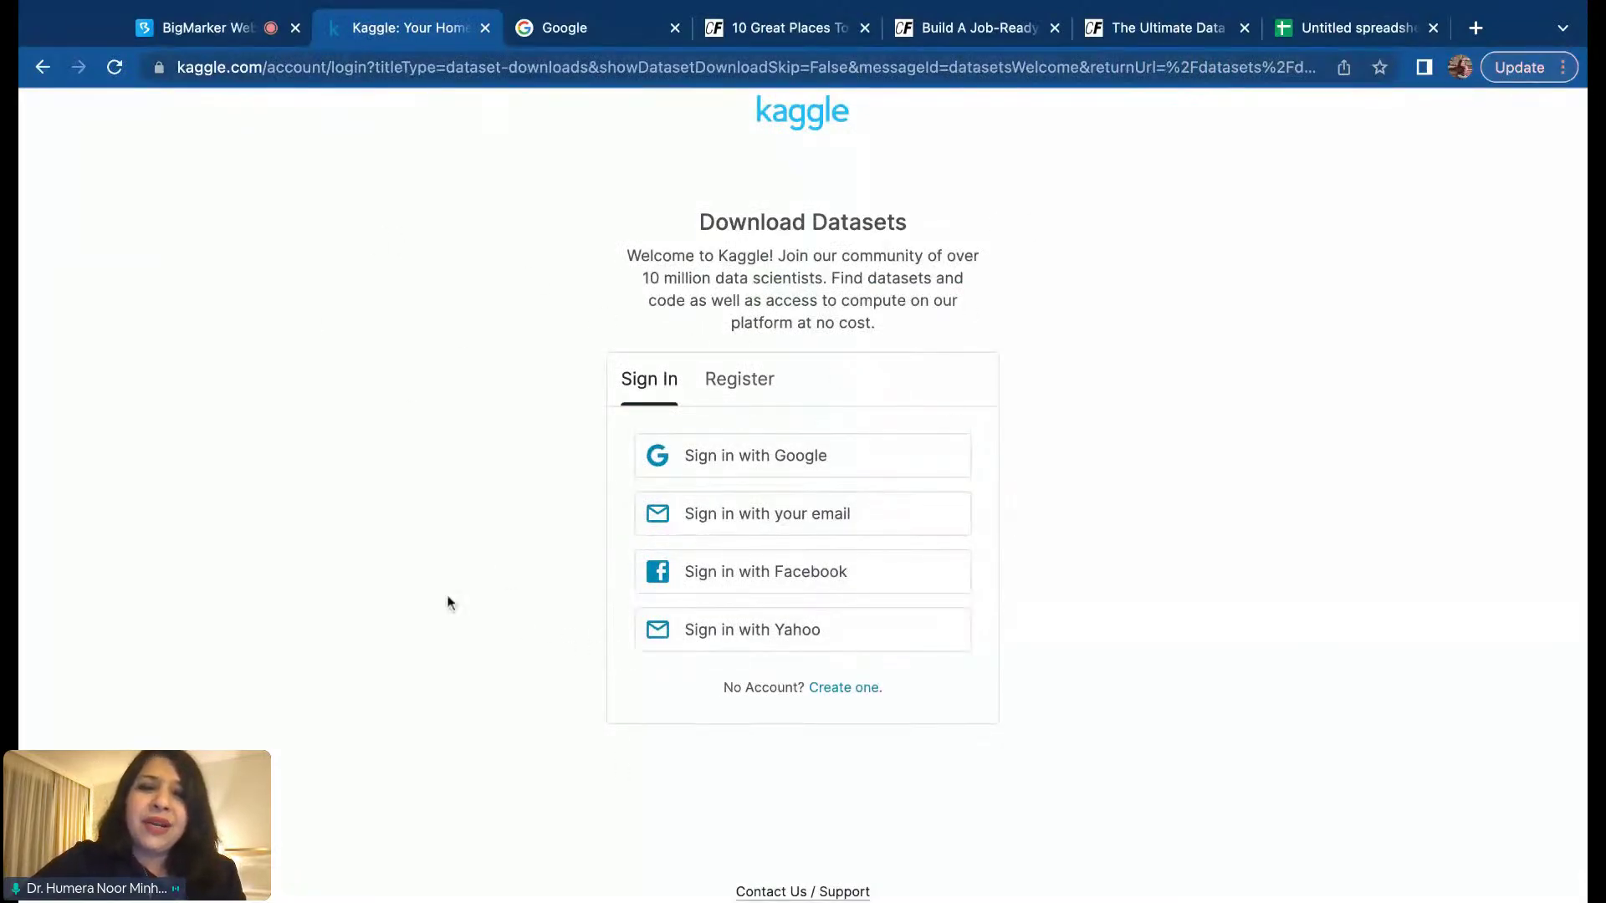
left_click(43, 69)
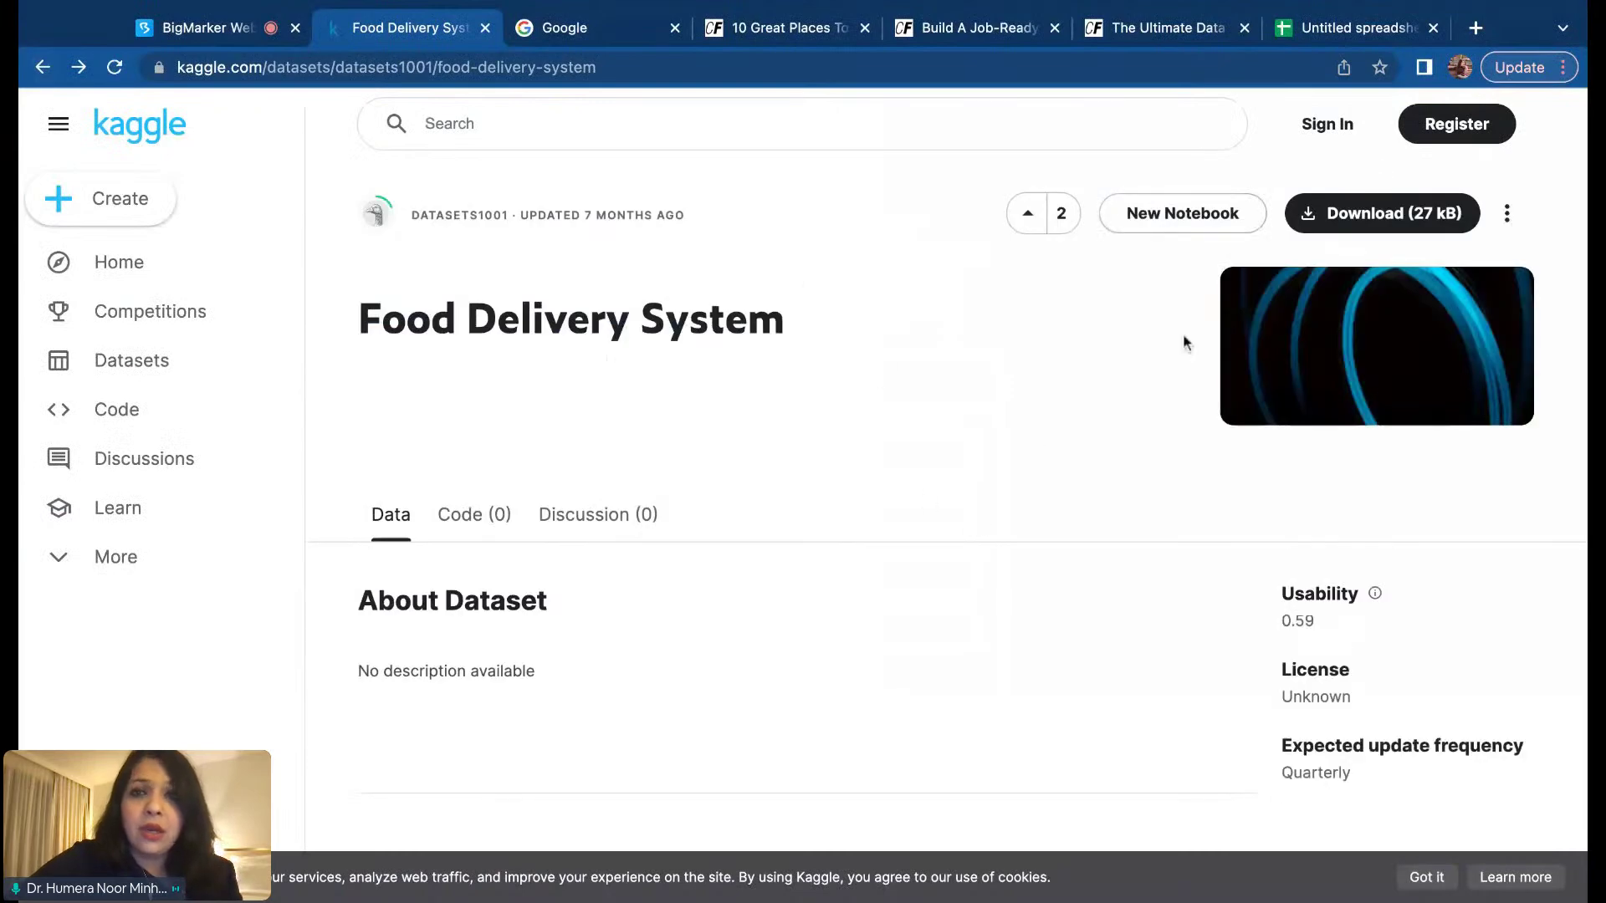
Step: Upload fooddelivery.xlsx into the untitled Google Sheets file, importing its data with the Replace spreadsheet option
left_click(1336, 30)
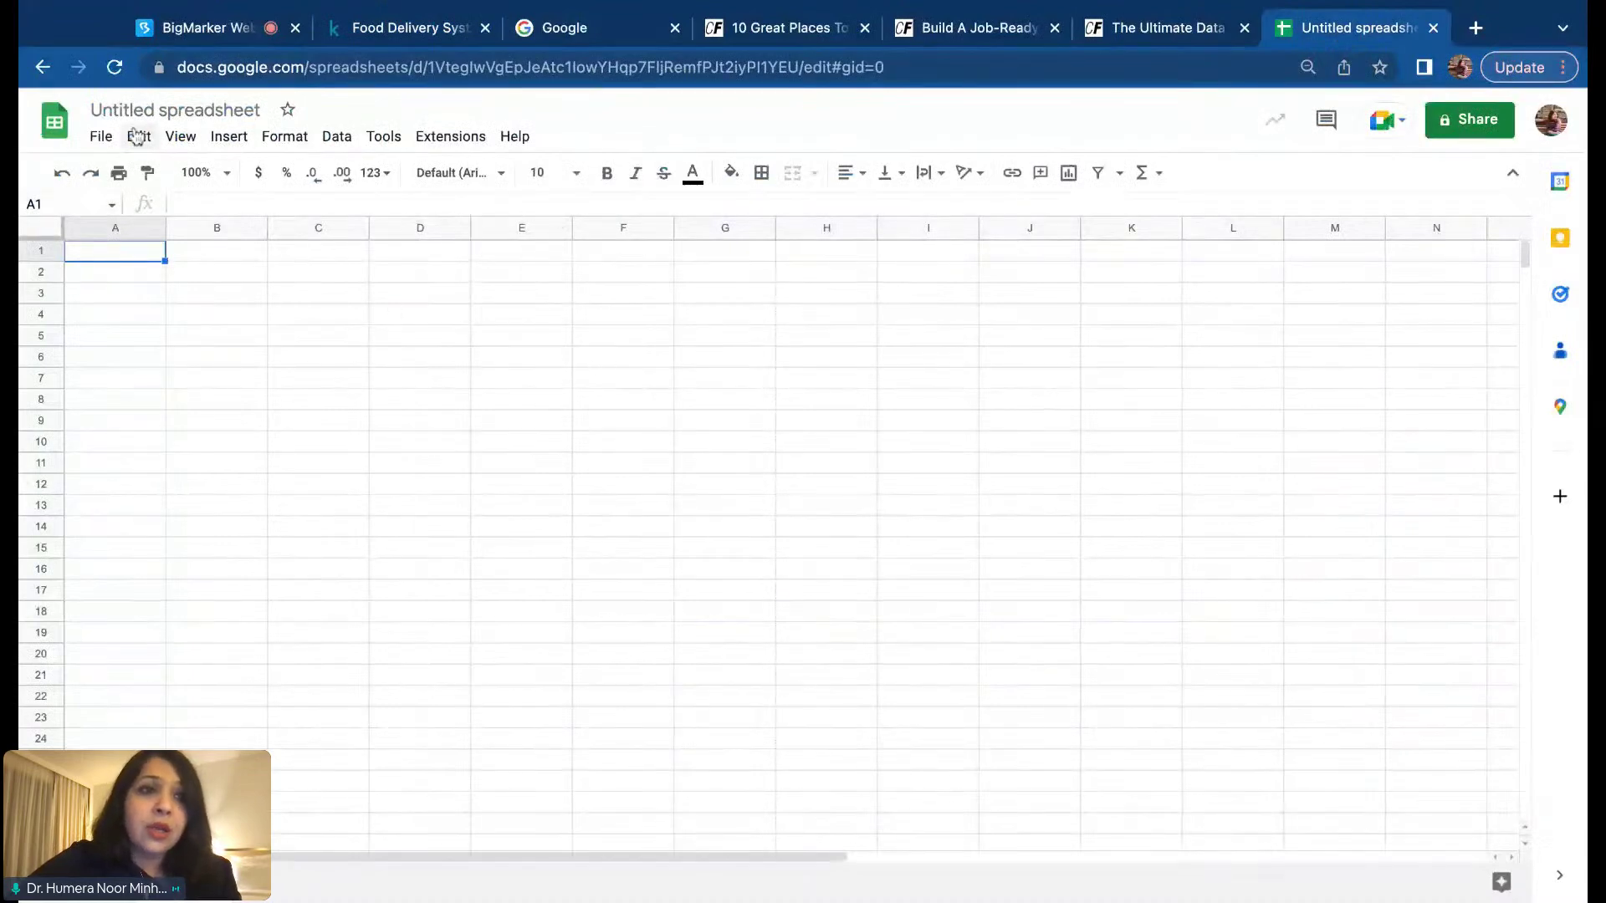
left_click(101, 141)
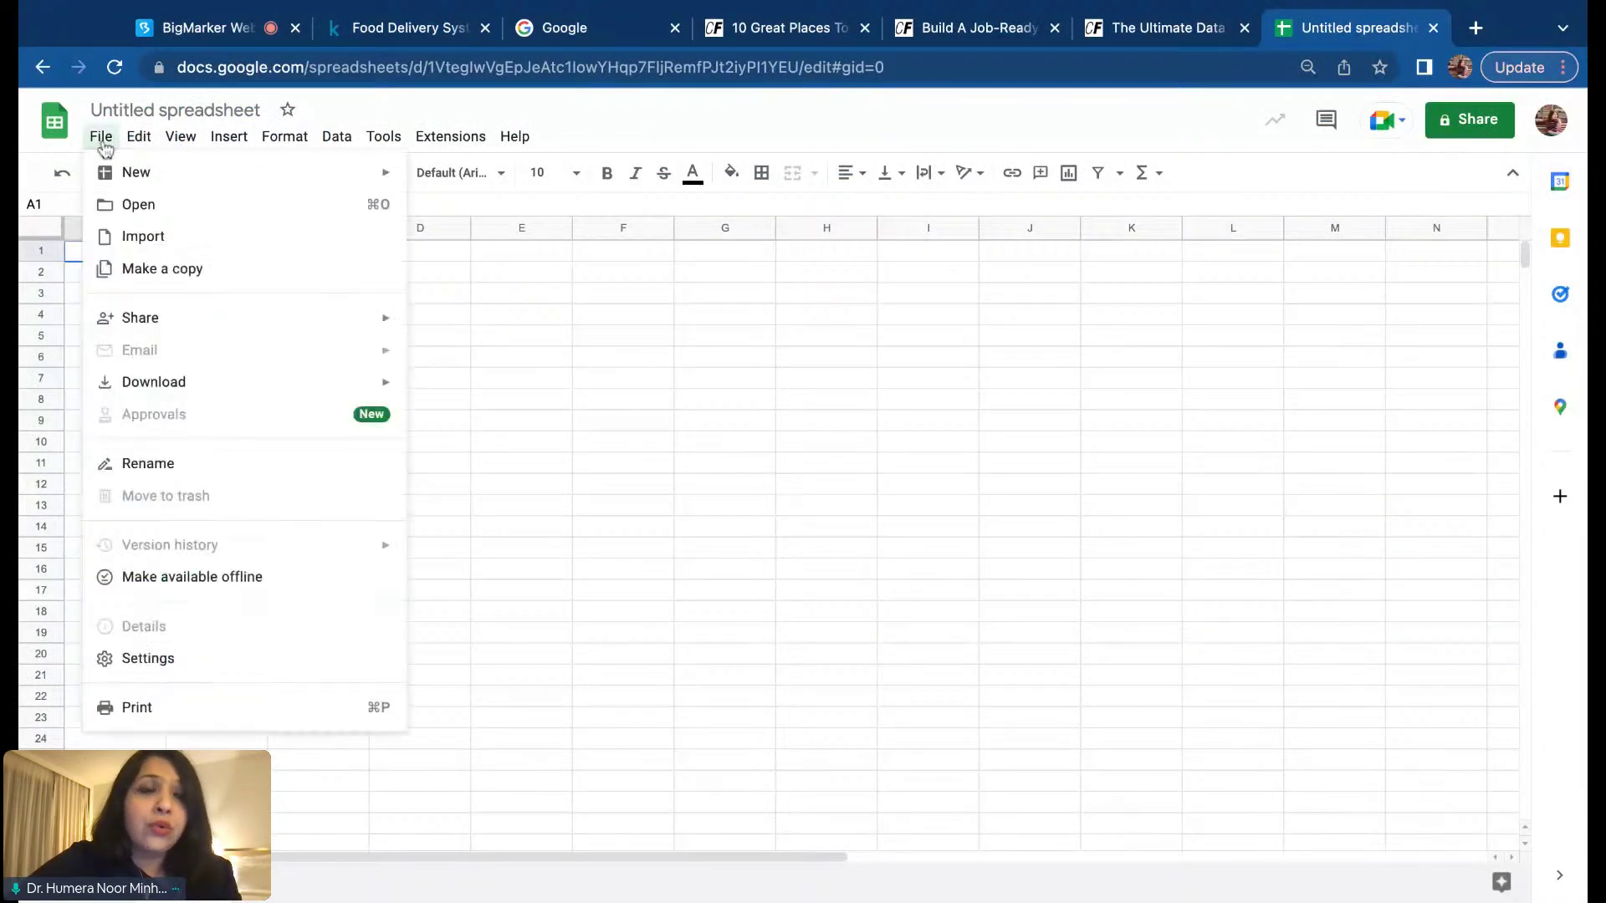
left_click(143, 236)
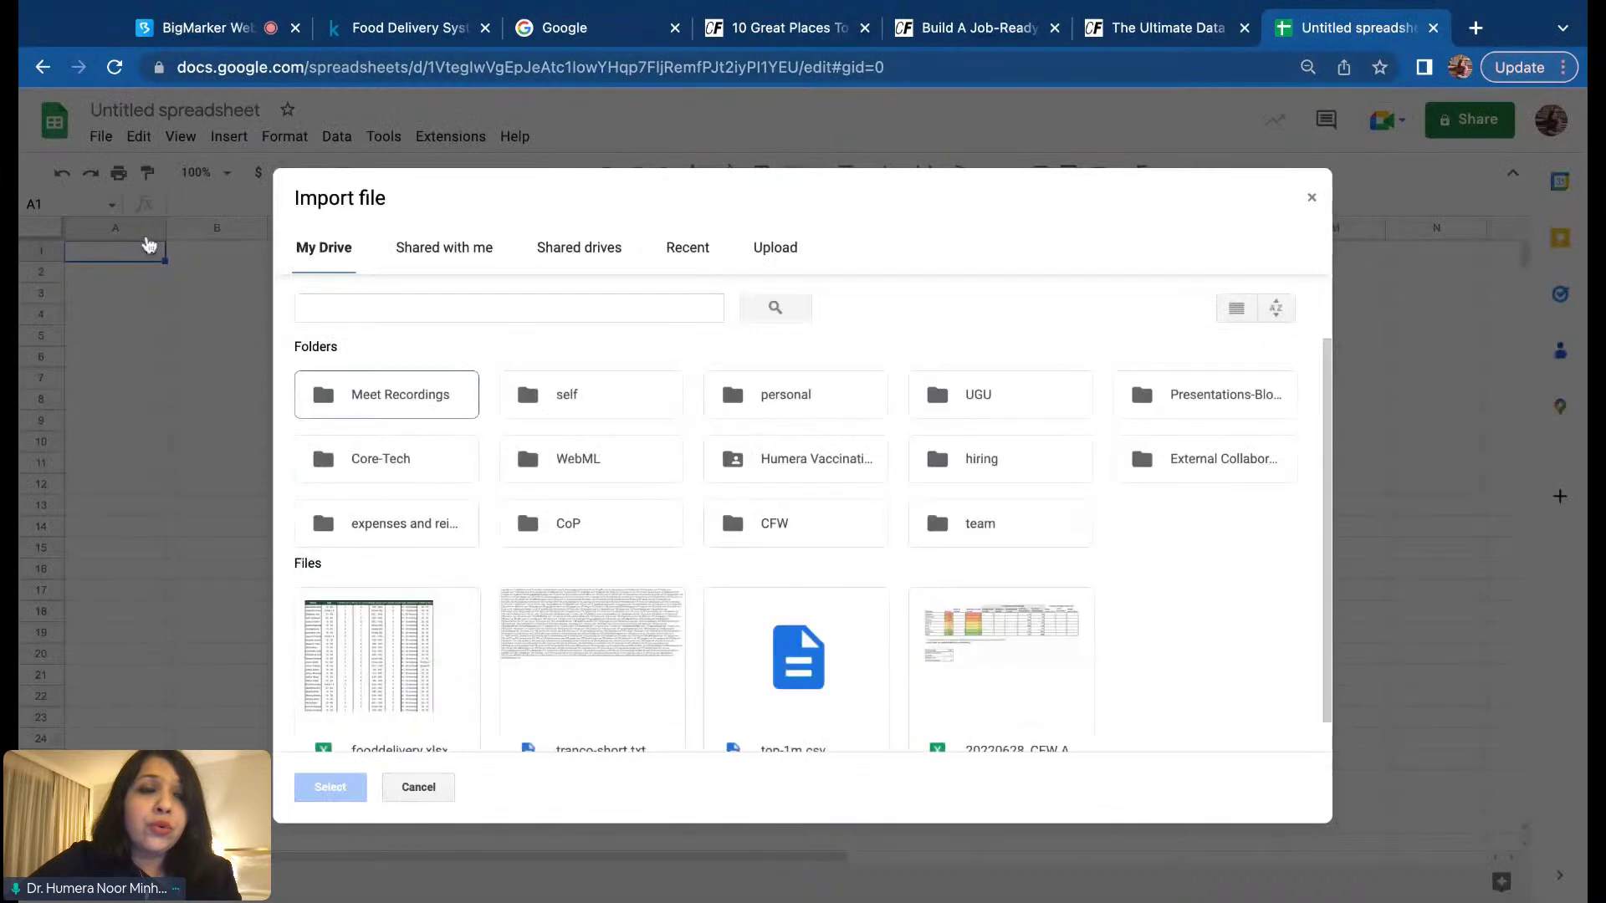
left_click(775, 249)
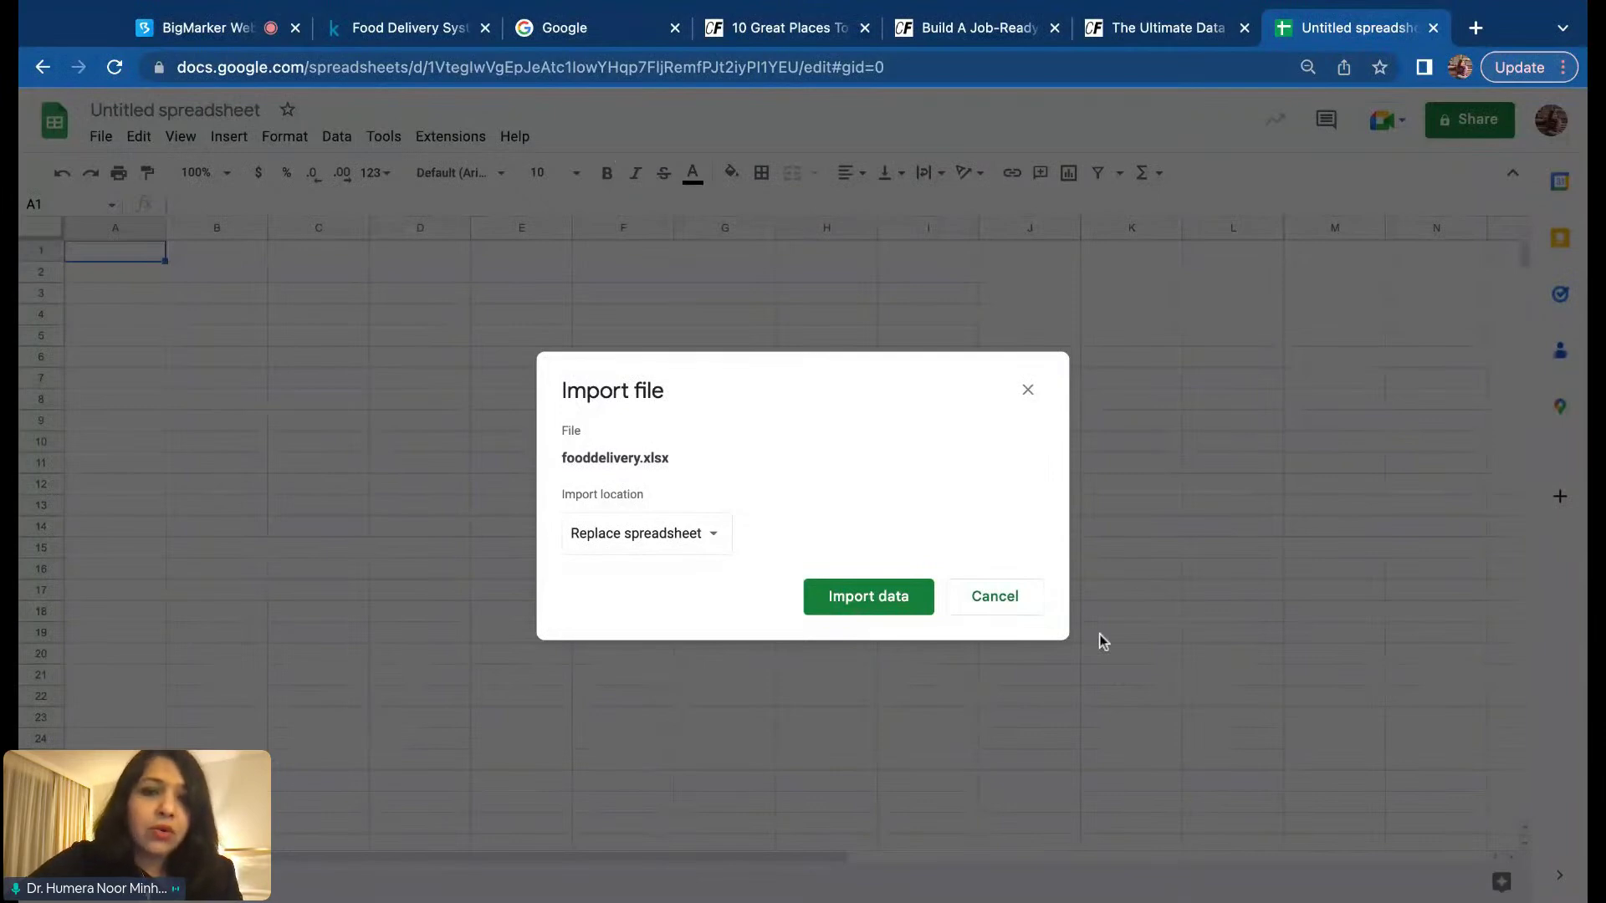
left_click(660, 533)
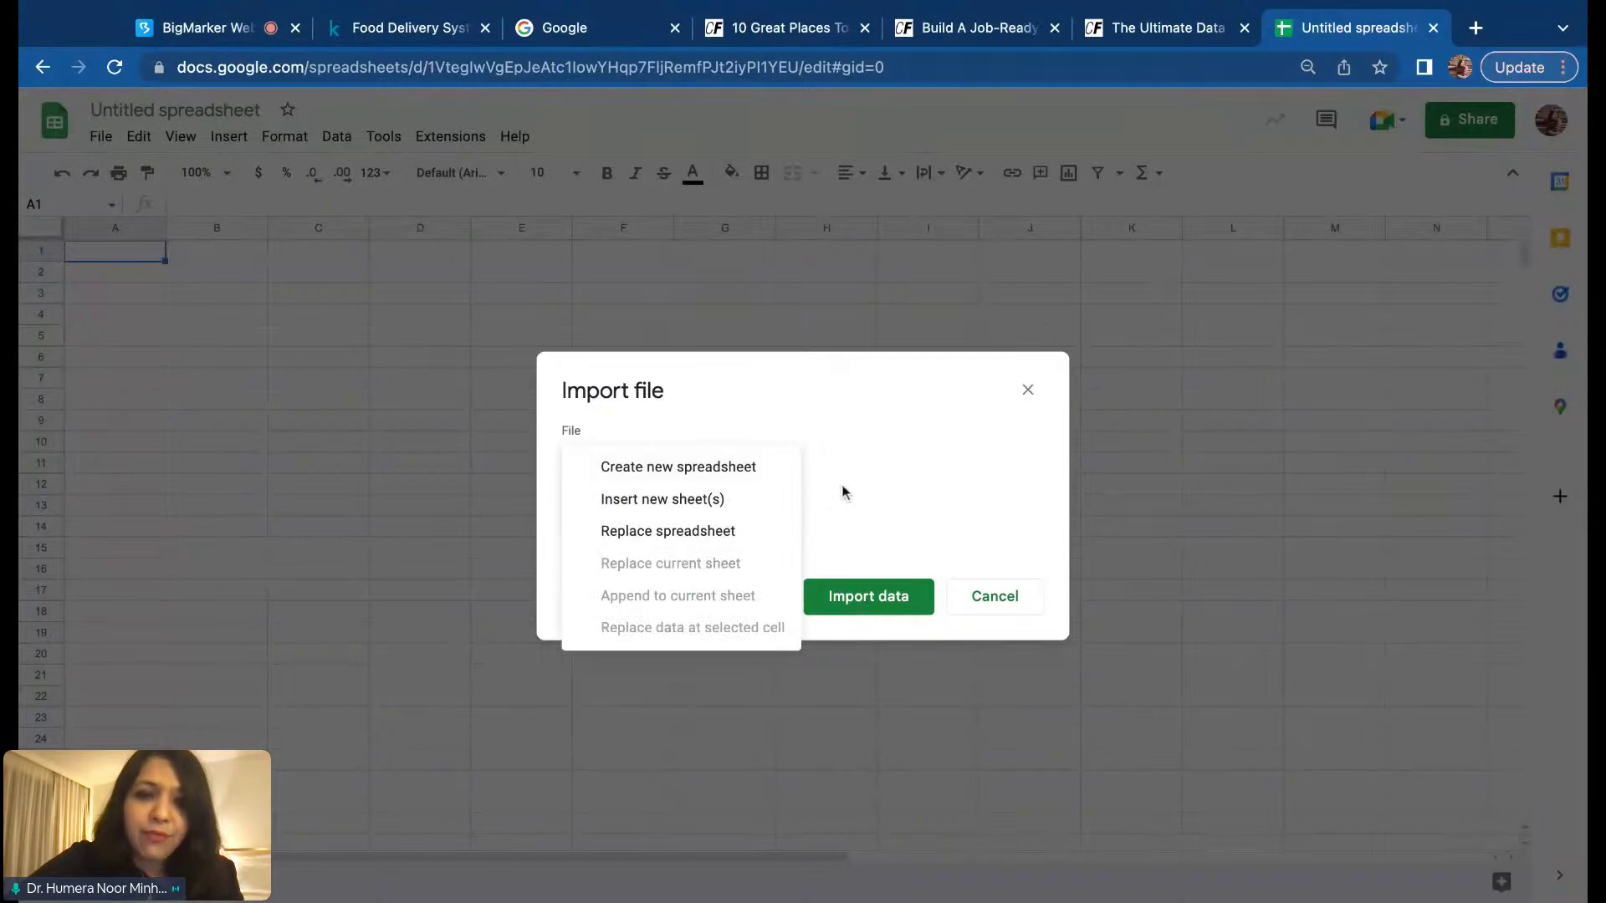
left_click(870, 475)
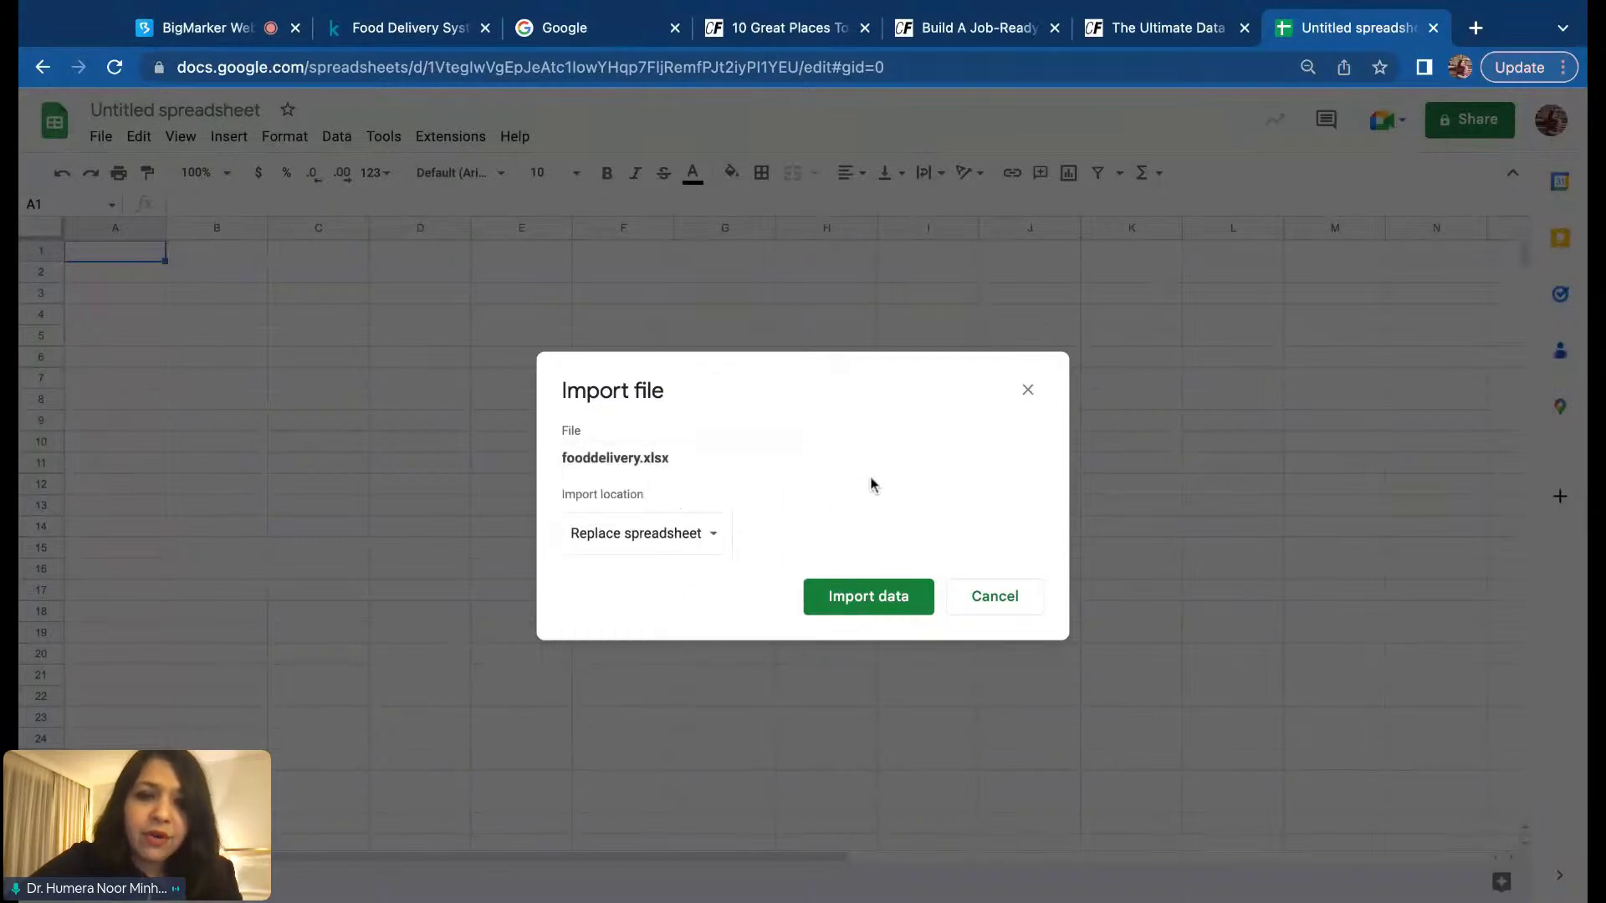
left_click(902, 612)
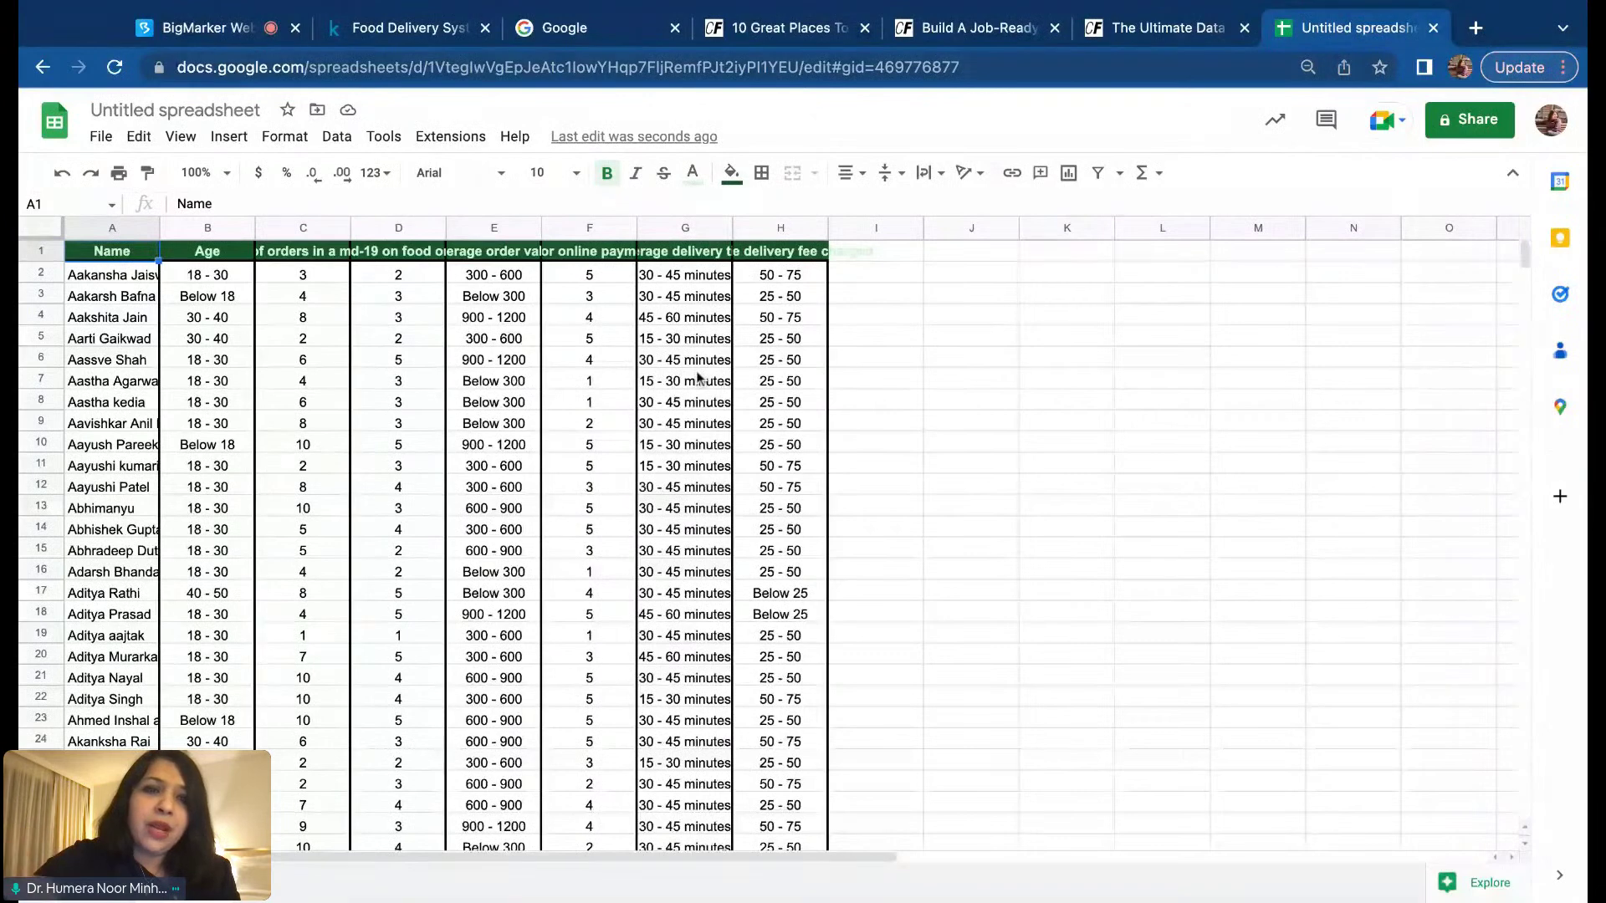
Step: Fit the widths of columns A through H to their contents, from Name to Average delivery fee charged
double_click(159, 229)
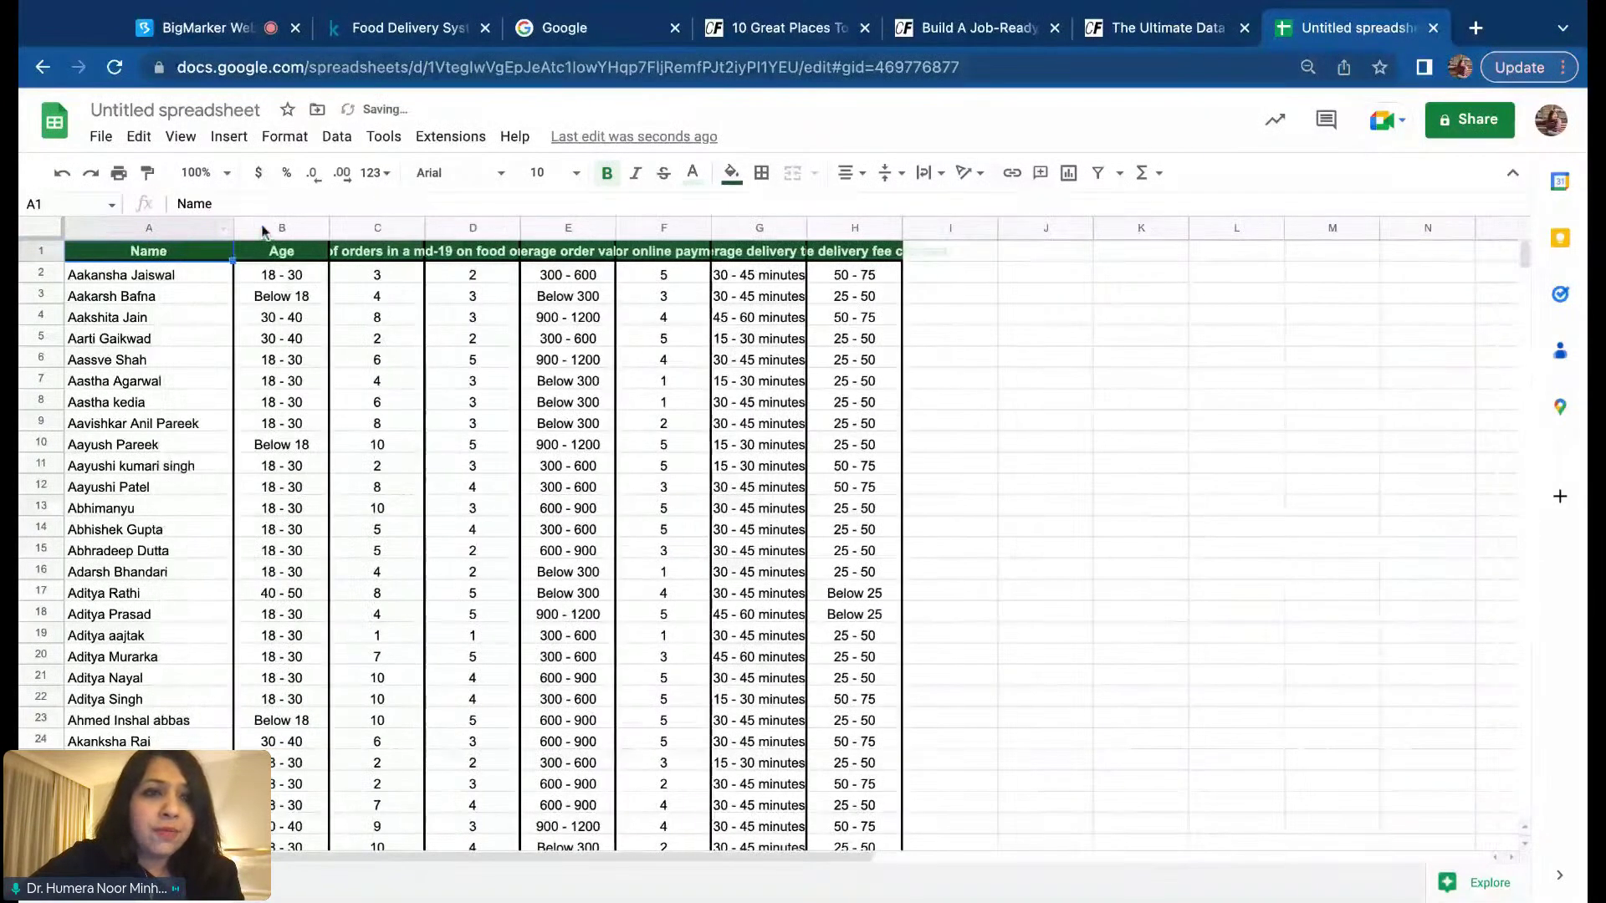
double_click(329, 228)
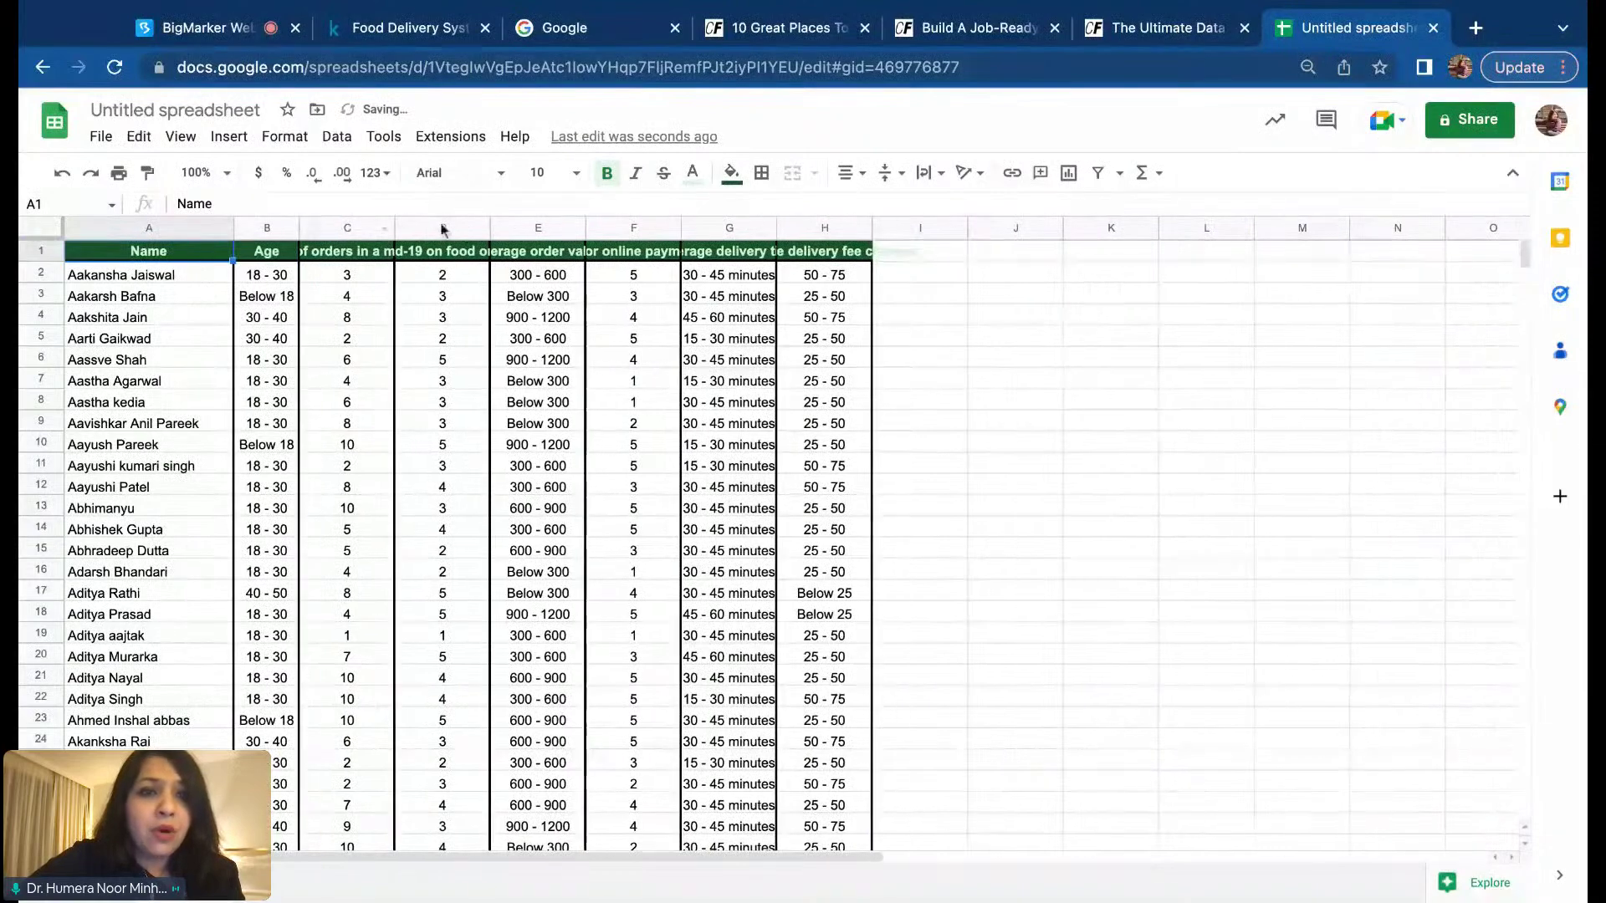
double_click(394, 227)
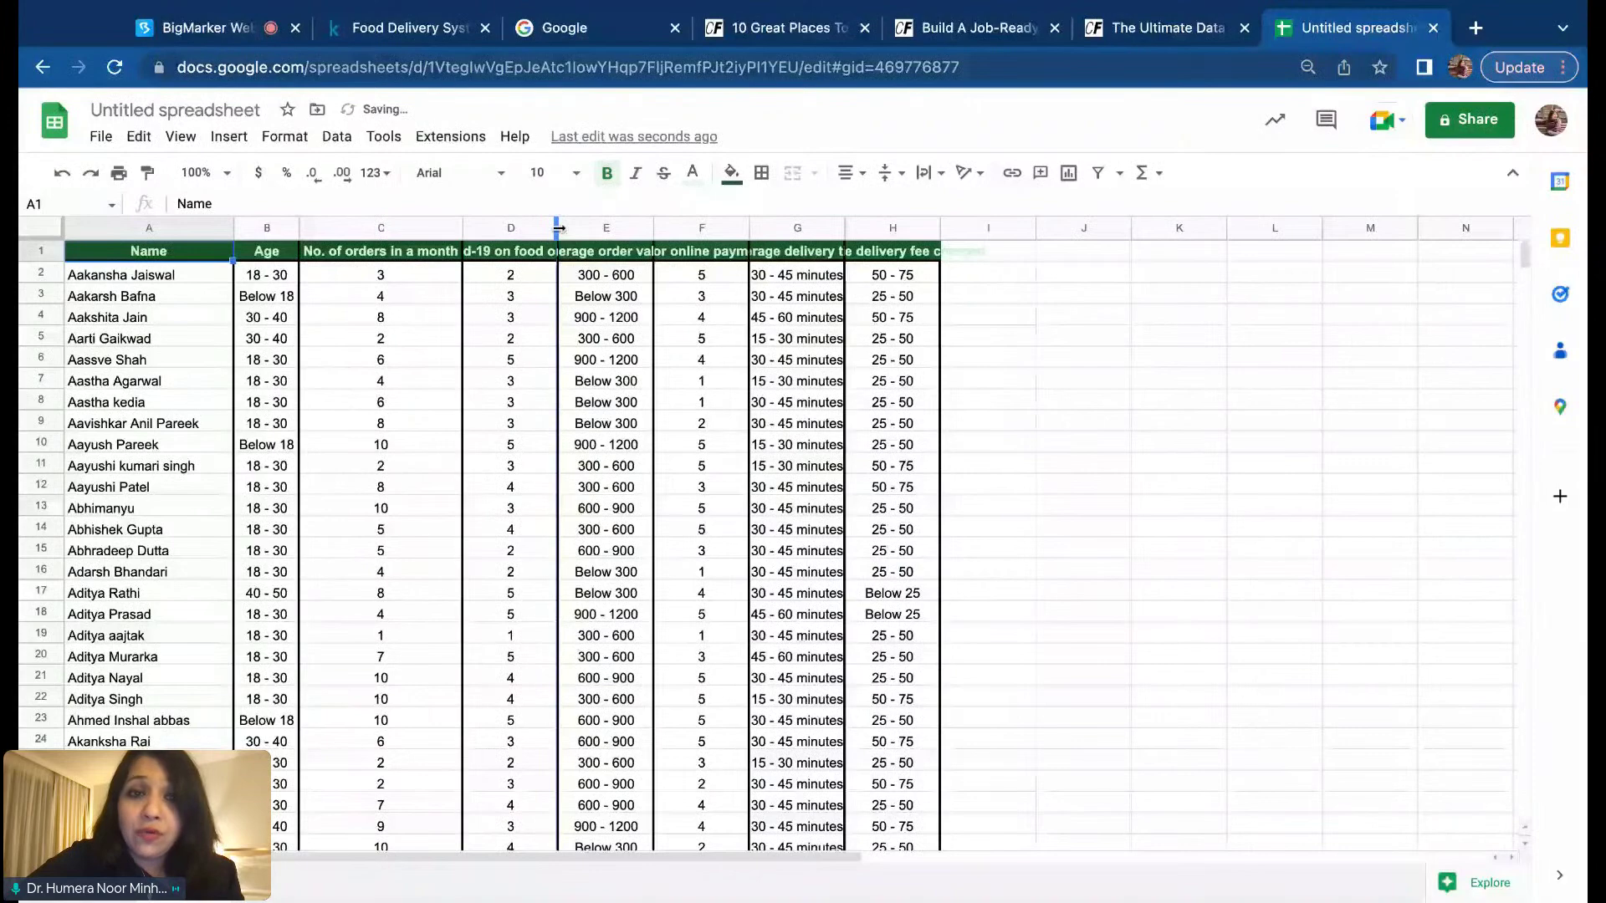
double_click(557, 227)
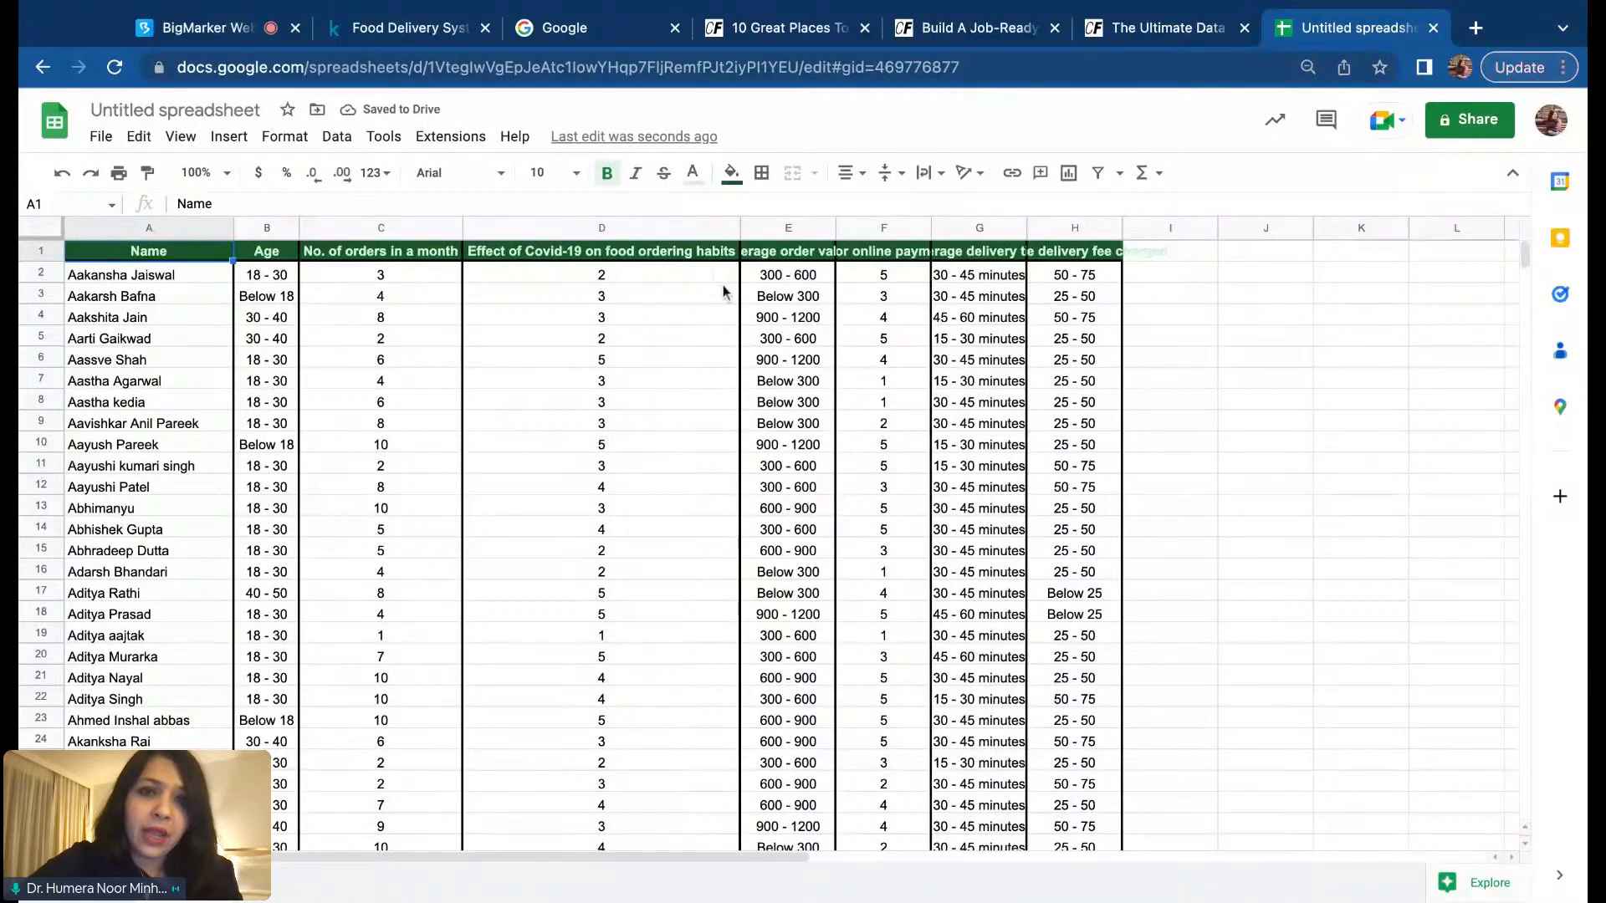
double_click(835, 228)
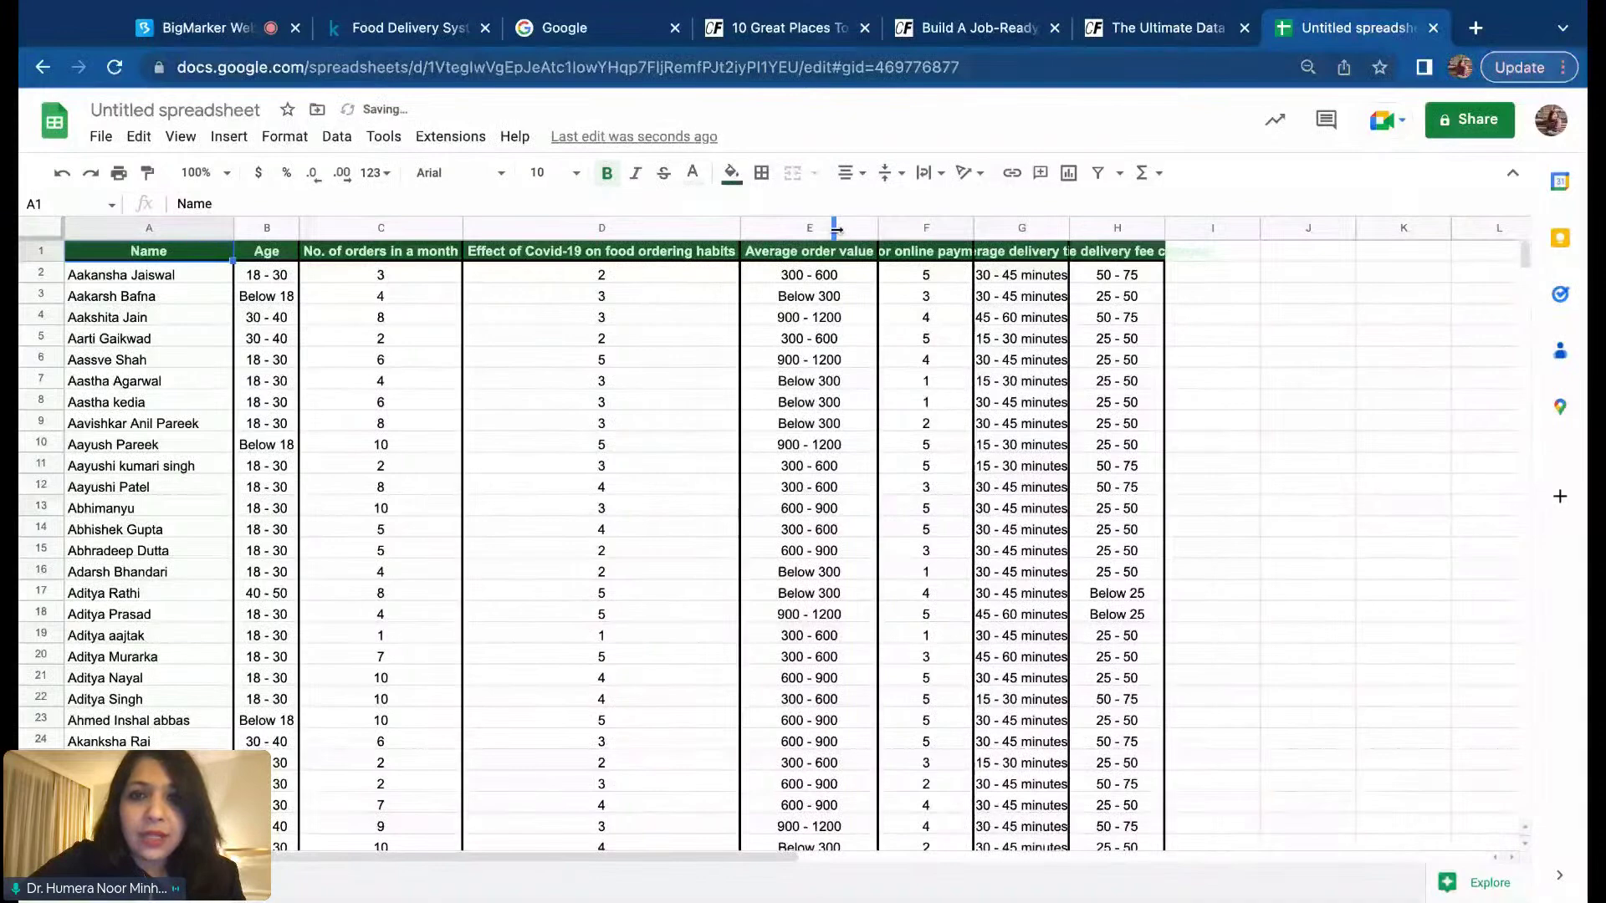
double_click(972, 228)
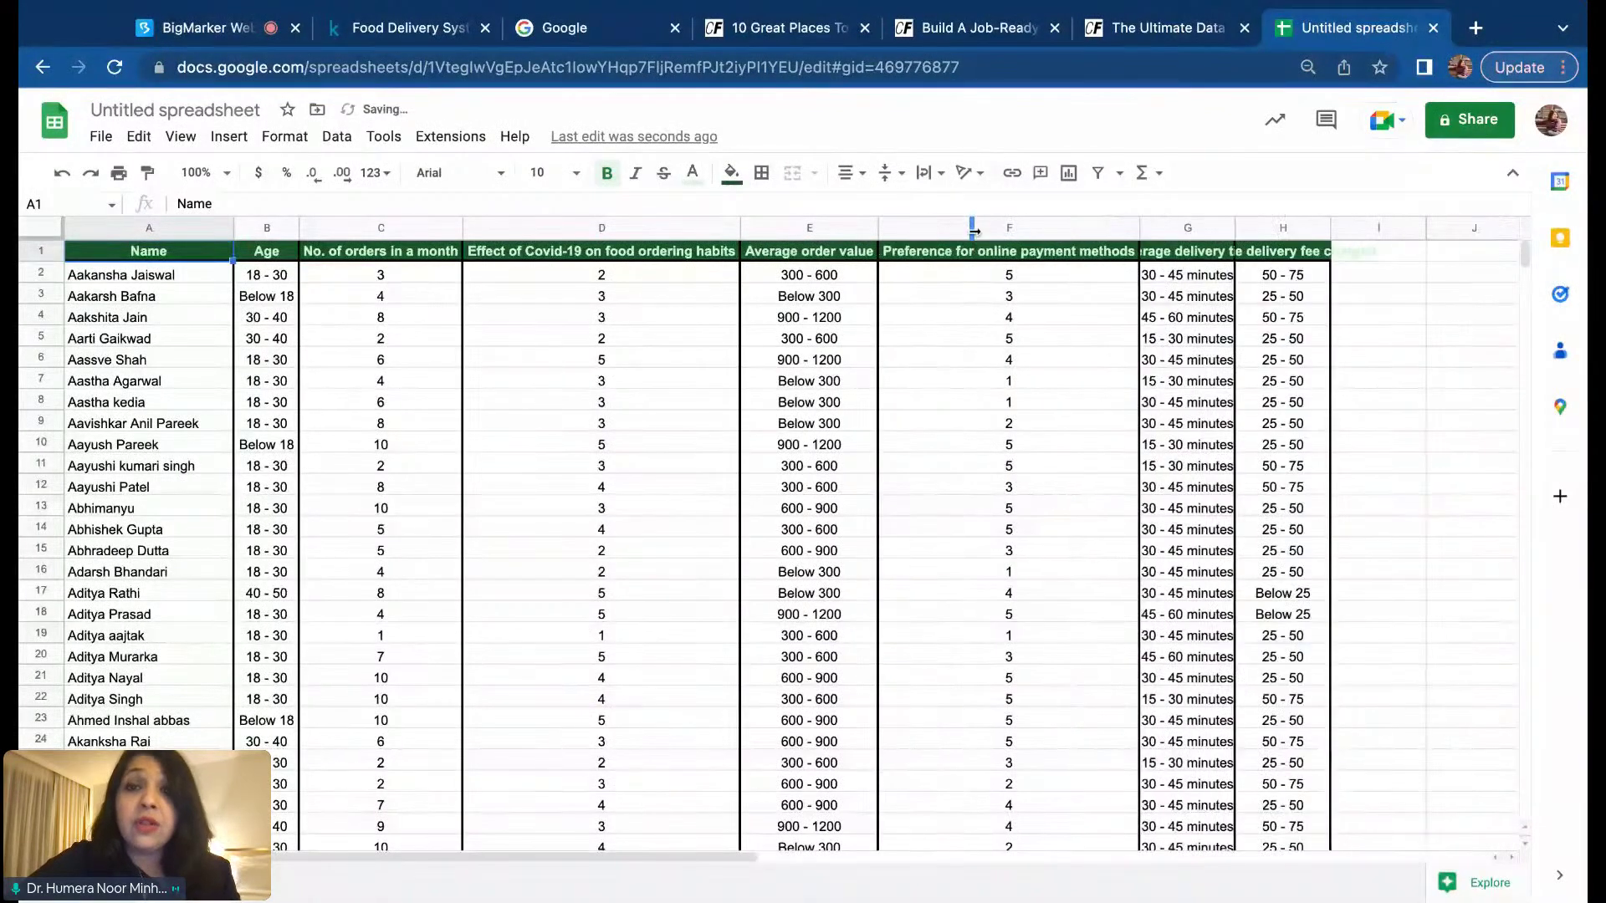
double_click(1233, 228)
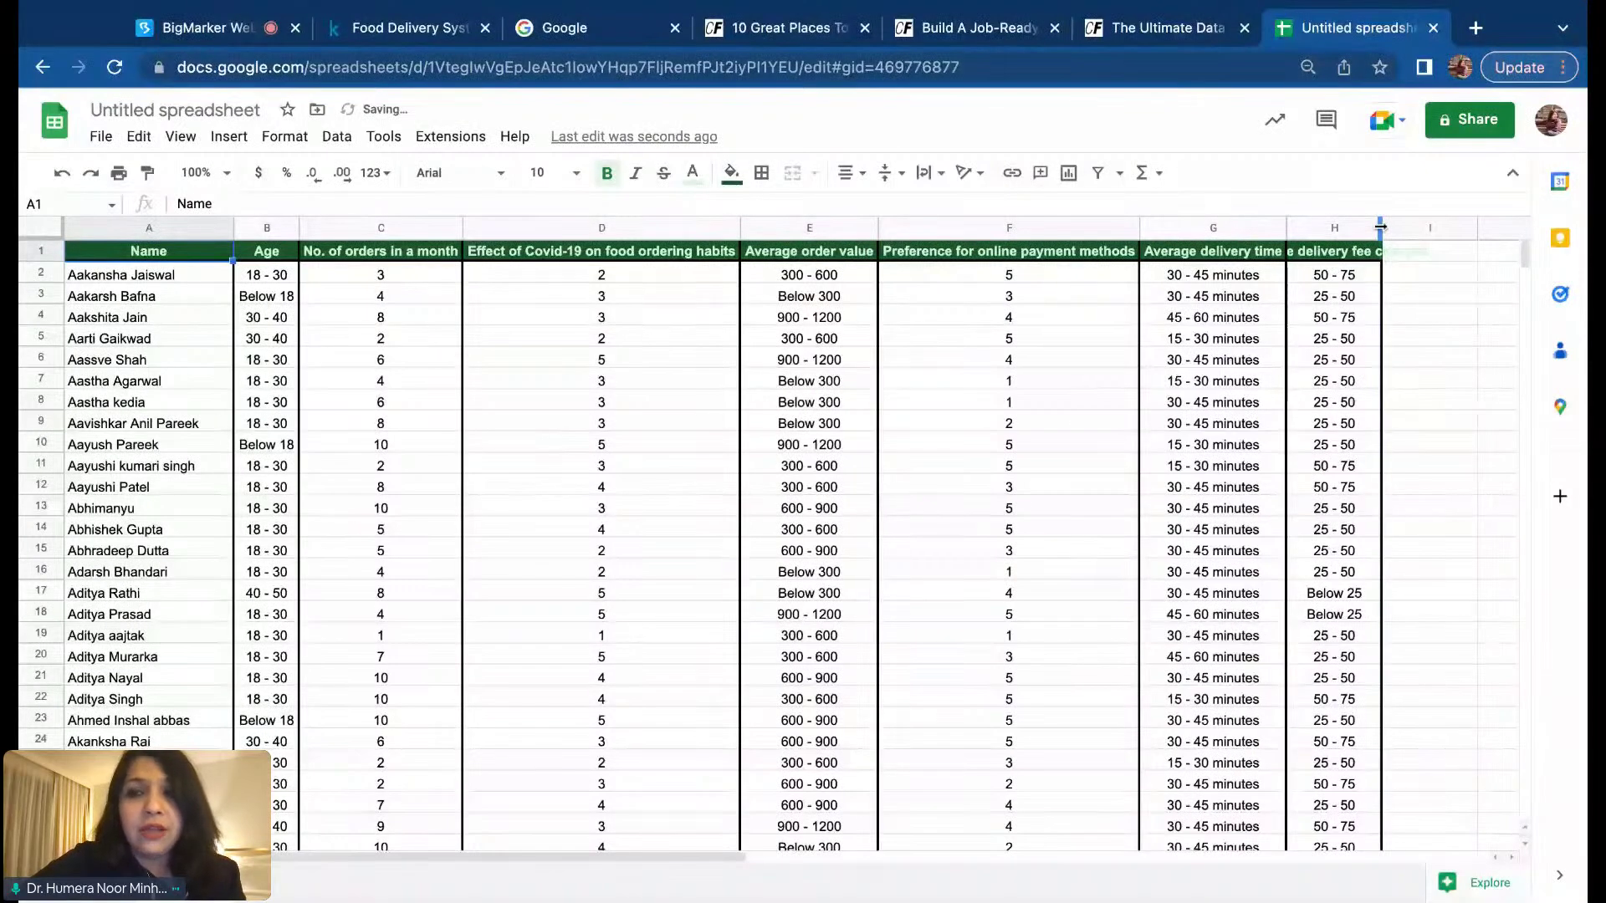
double_click(1380, 227)
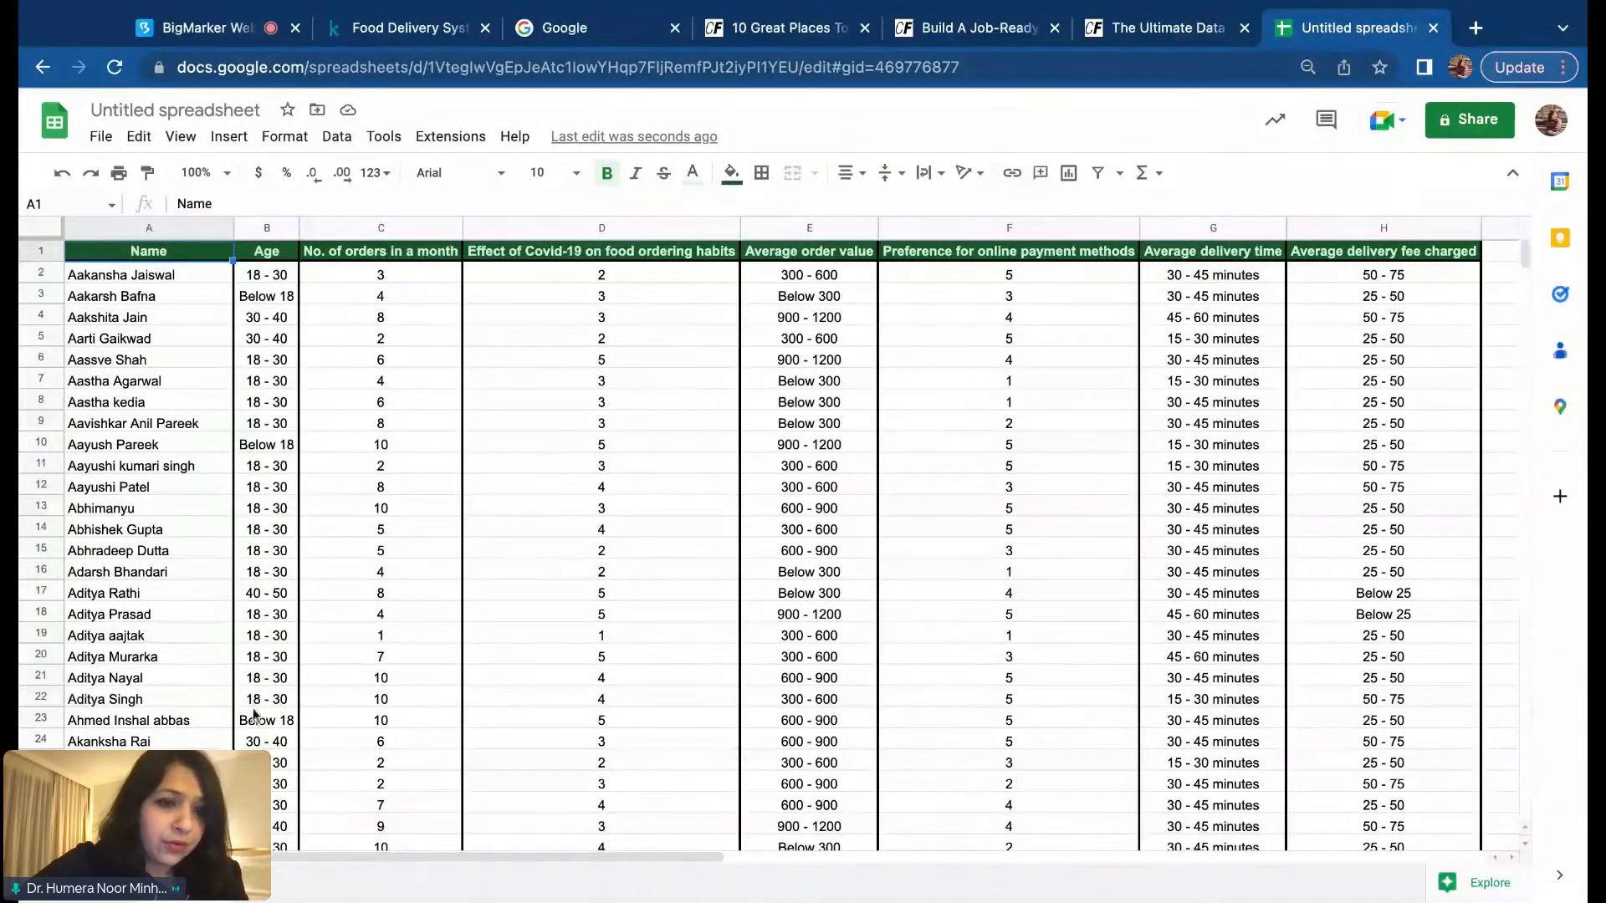
Step: Examine the imported records from first to last row, including the ratings for the effect of Covid-19 on food ordering habits
scroll(255, 713, "down", 2)
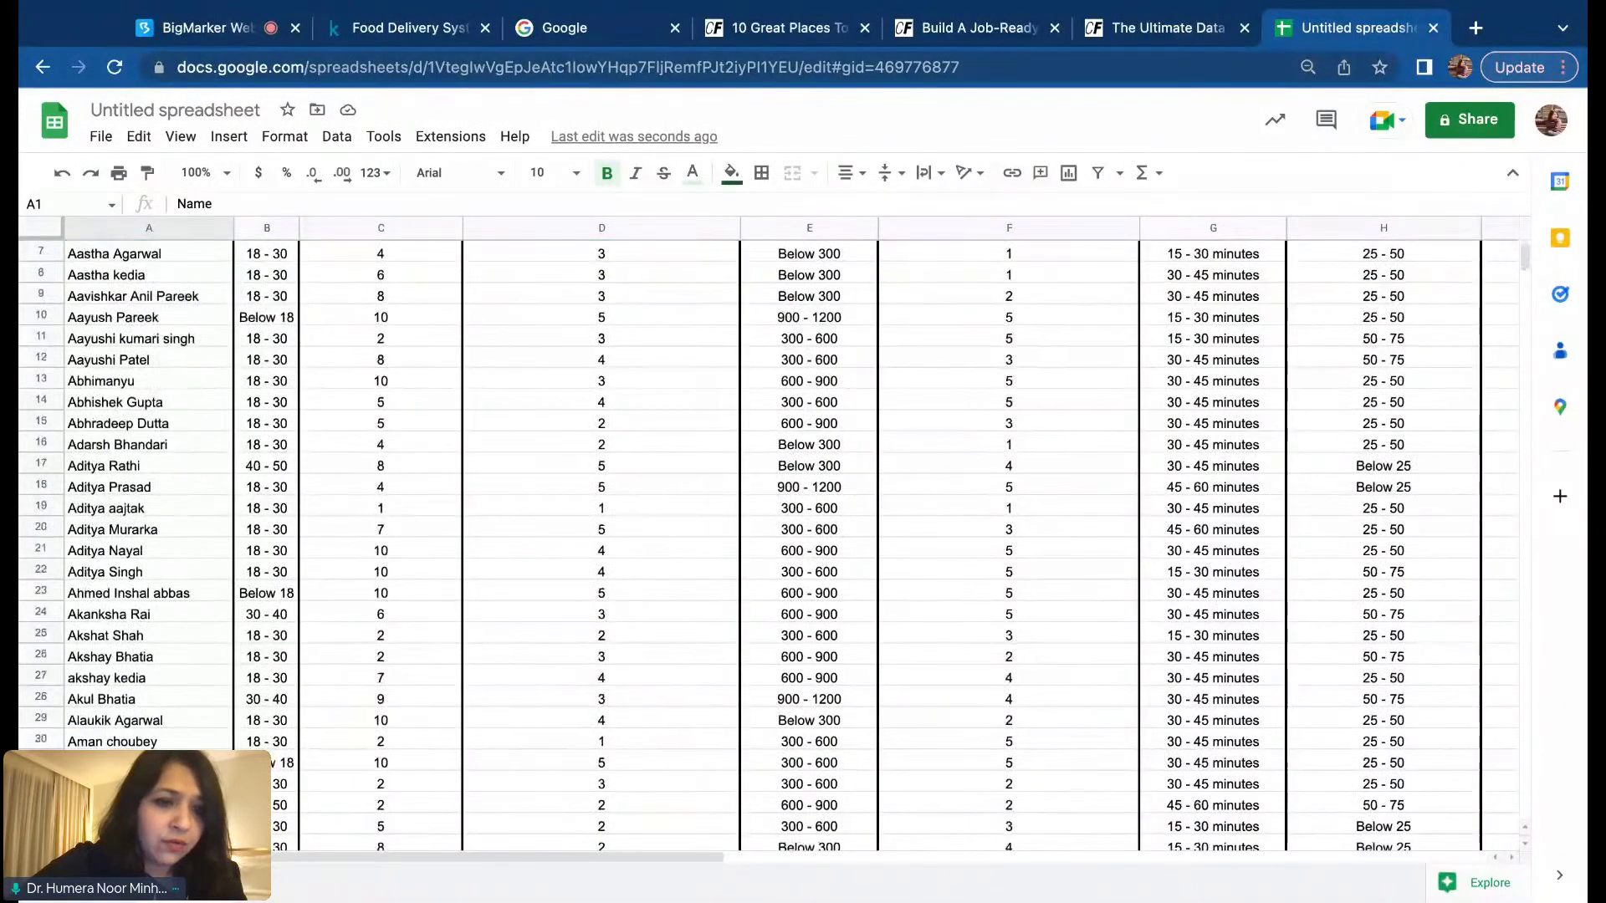
scroll(305, 673, "up", 2)
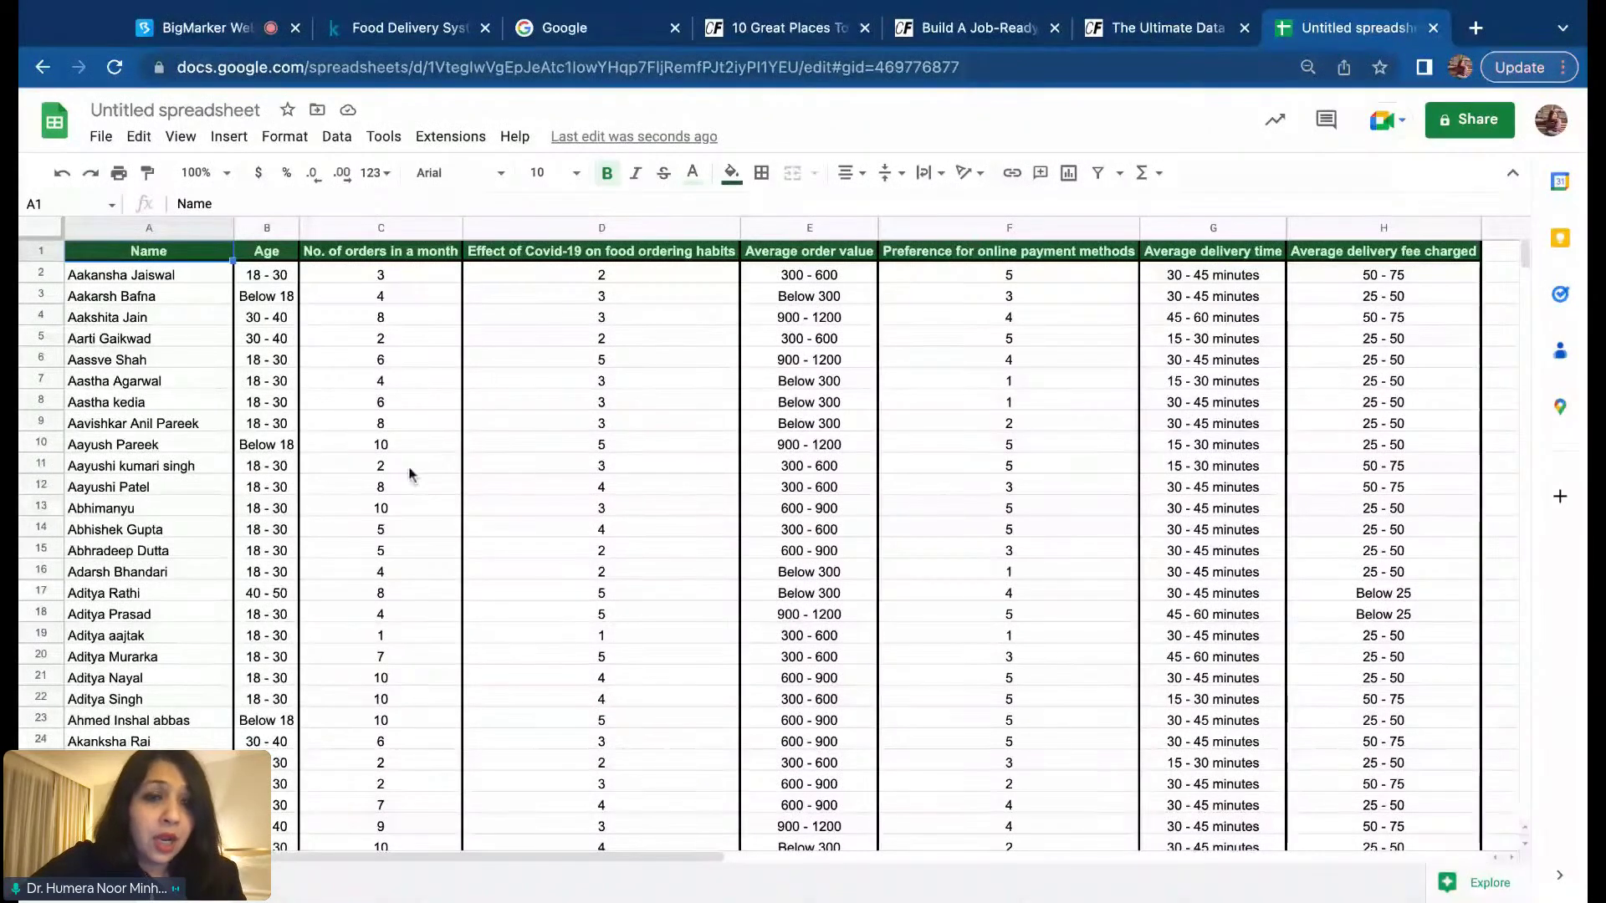
left_click(551, 315)
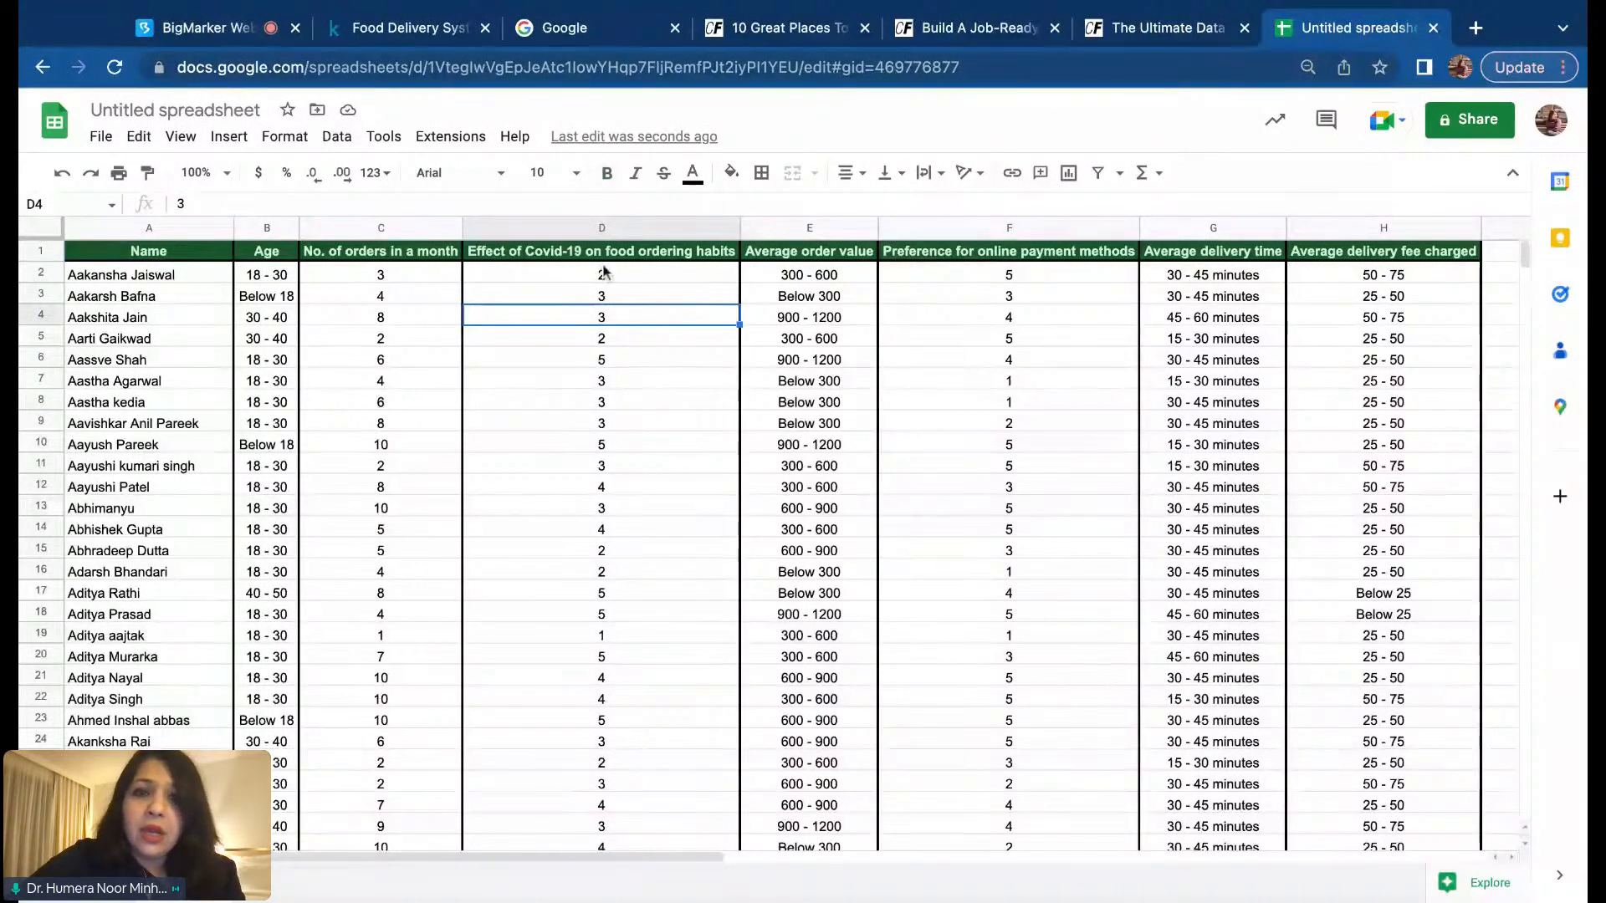
left_click(619, 644)
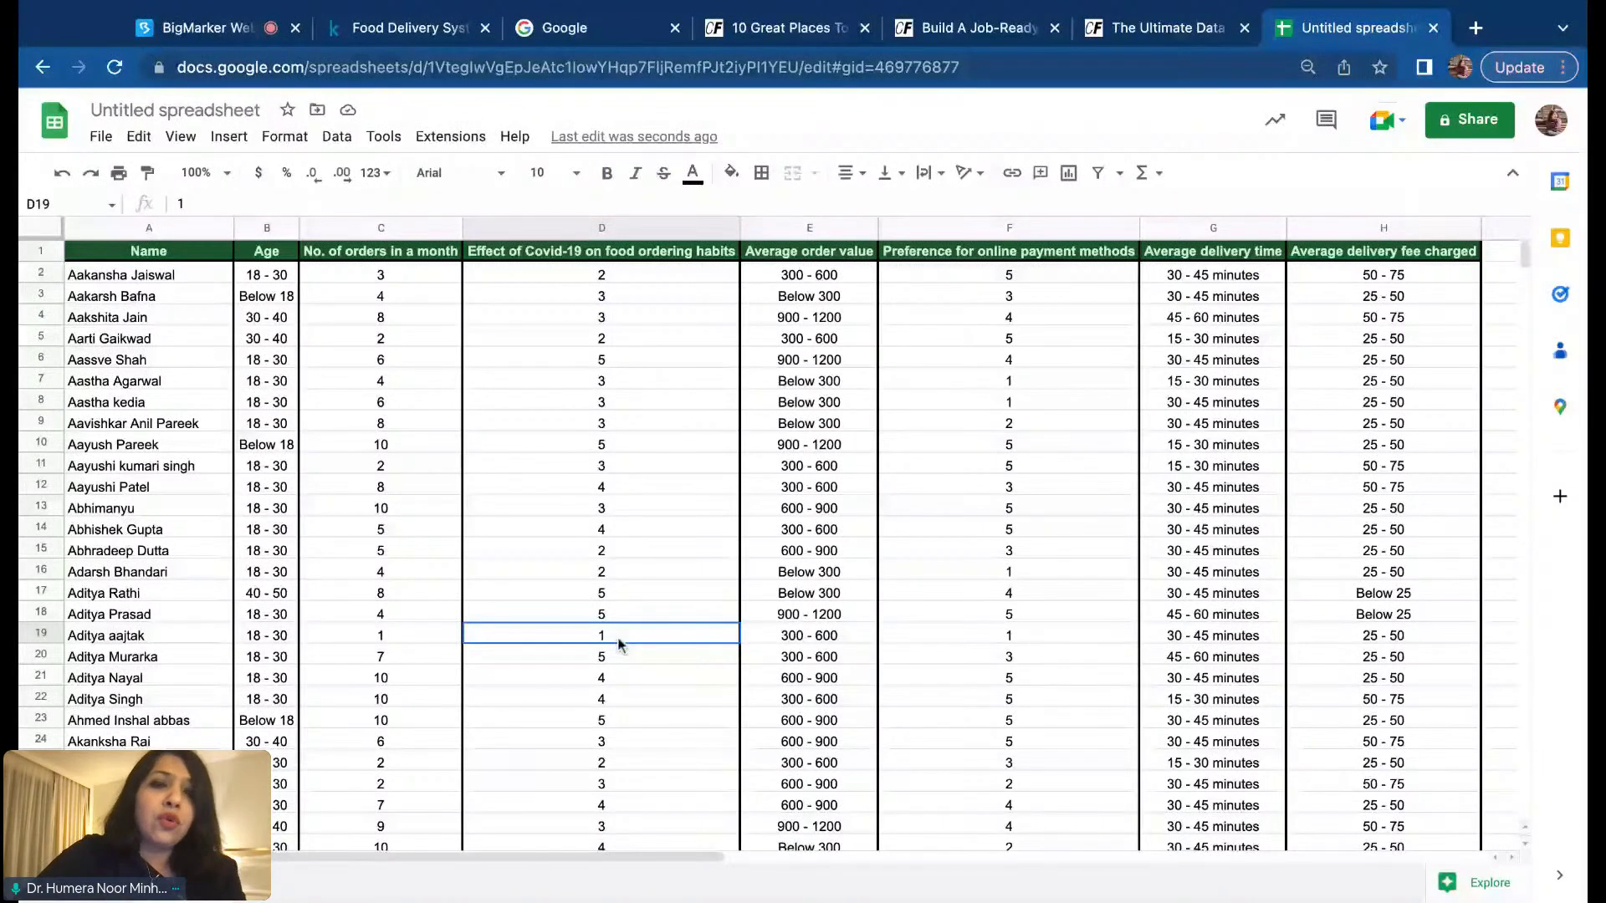
left_click(617, 360)
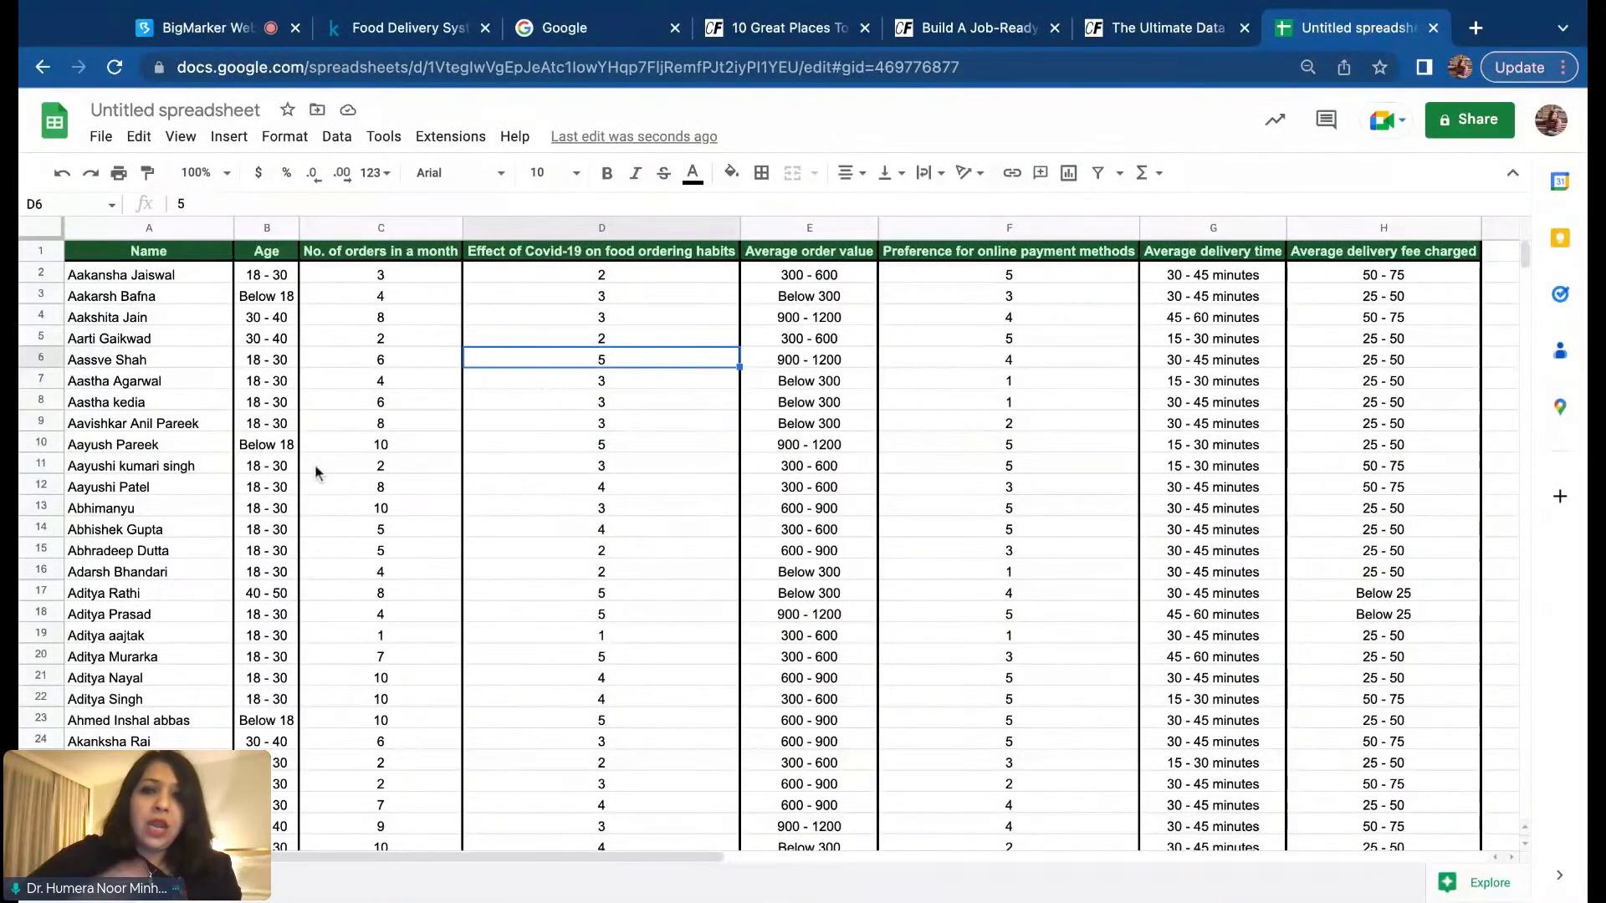
scroll(769, 543, "down", 20)
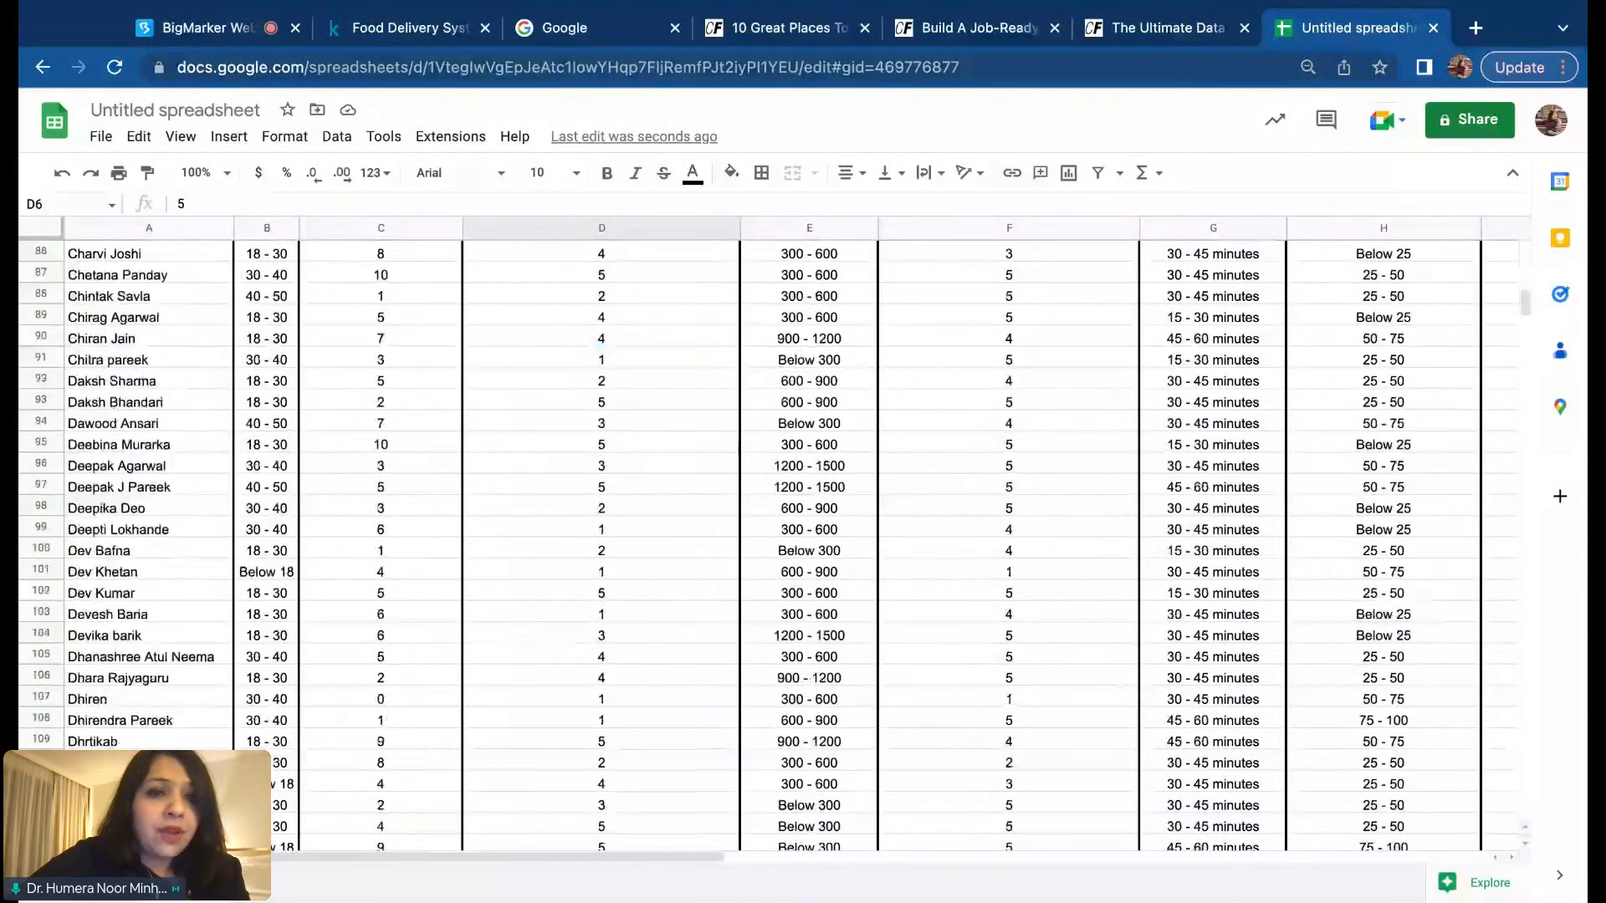
scroll(769, 544, "down", 20)
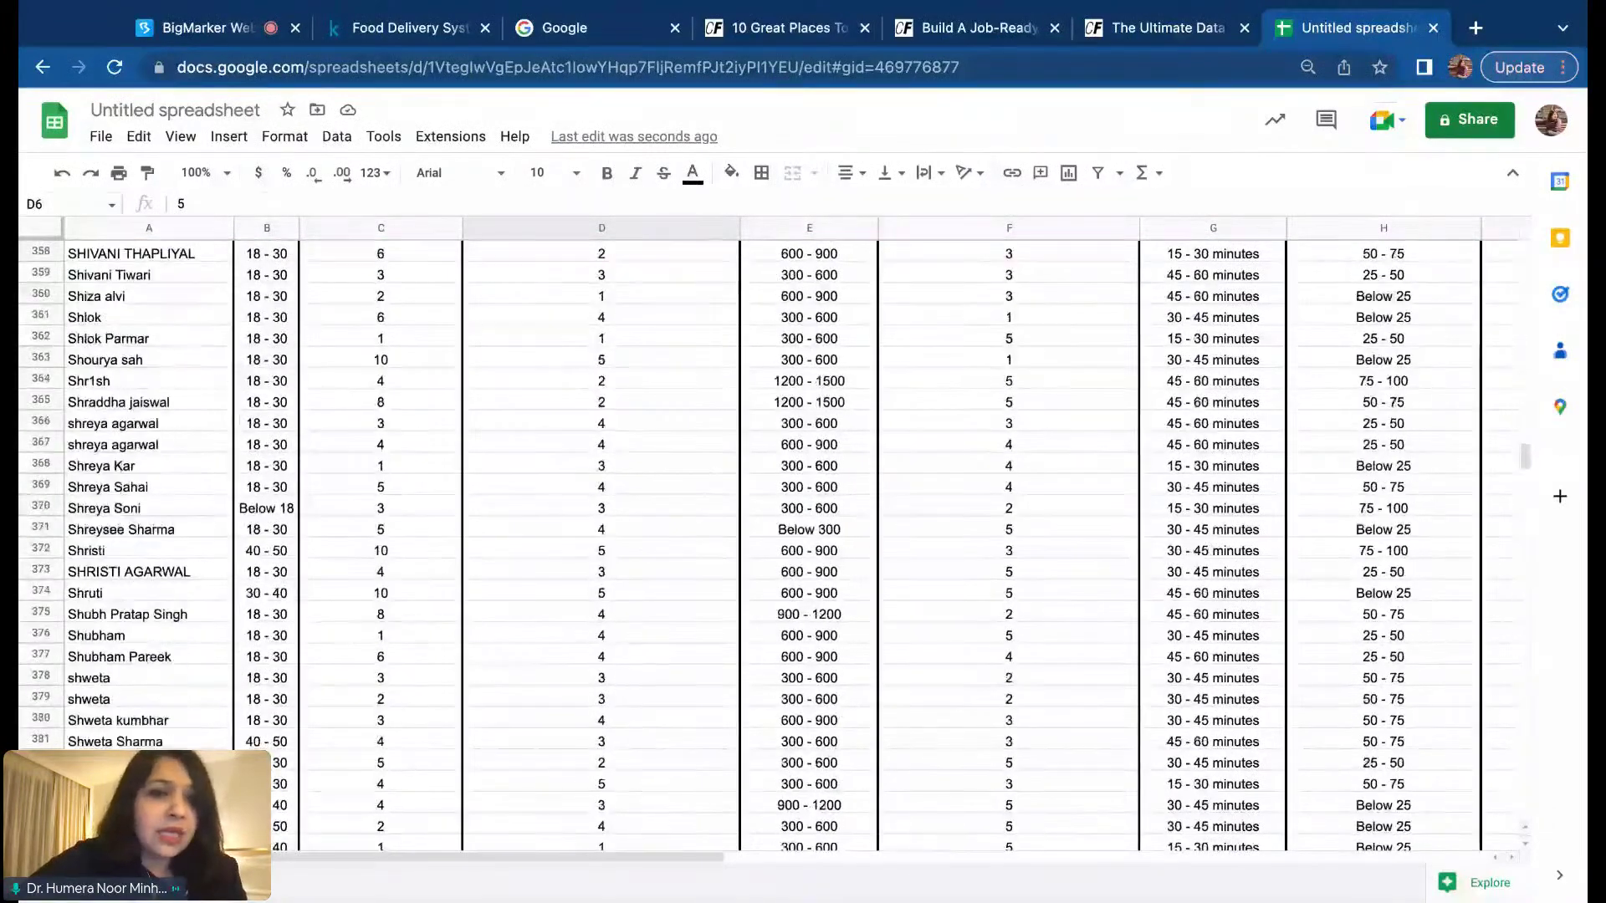
scroll(770, 543, "up", 12)
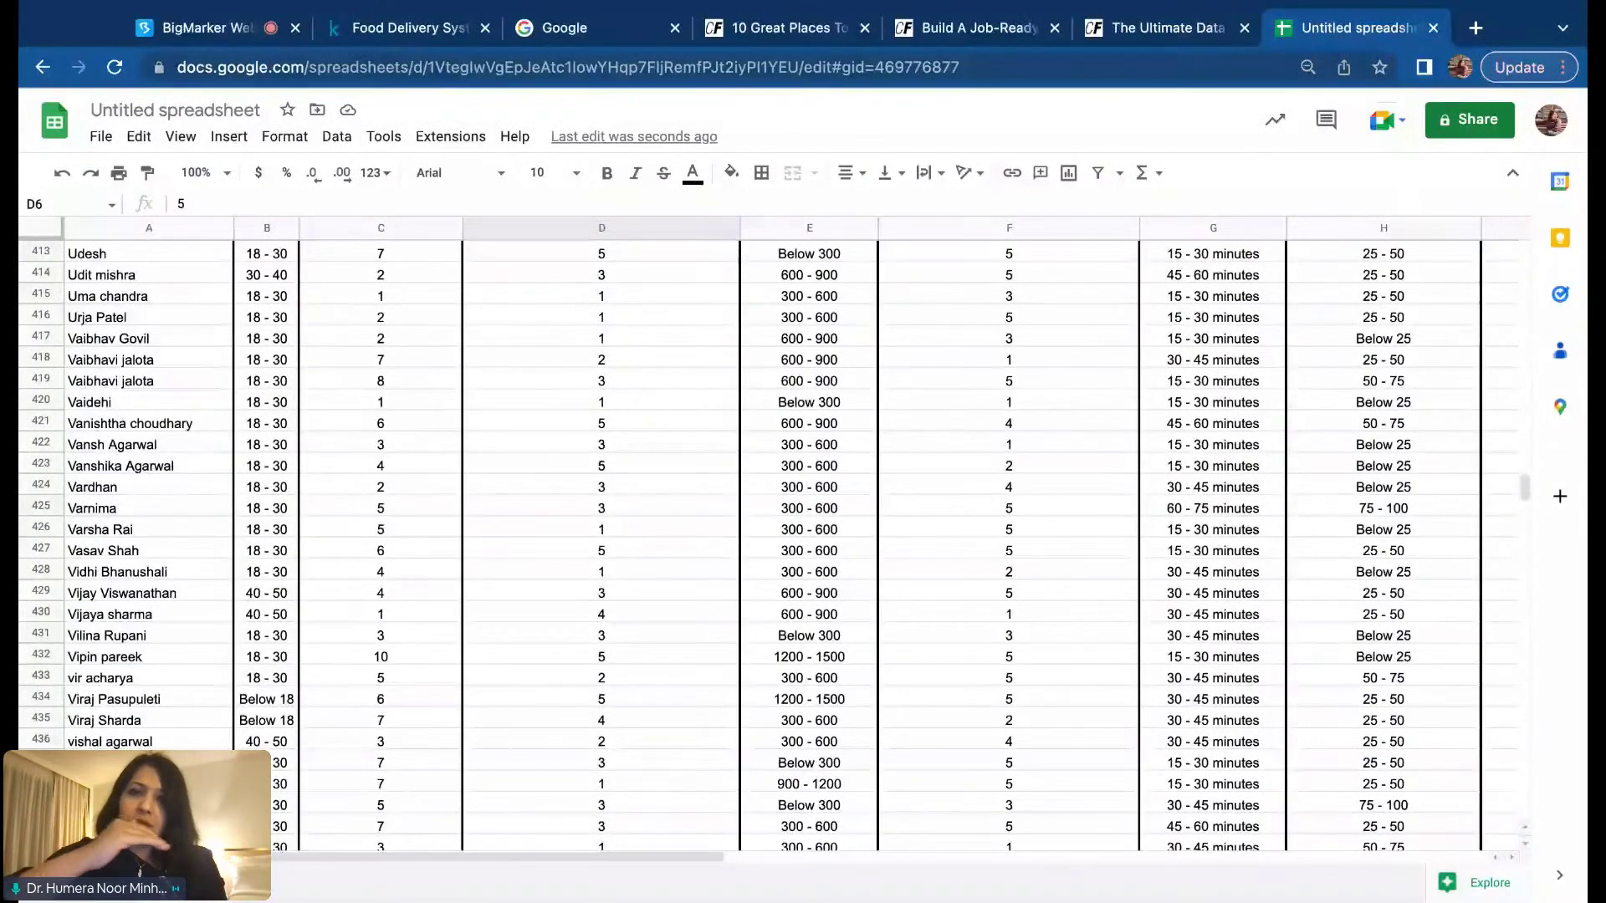
scroll(769, 543, "down", 3)
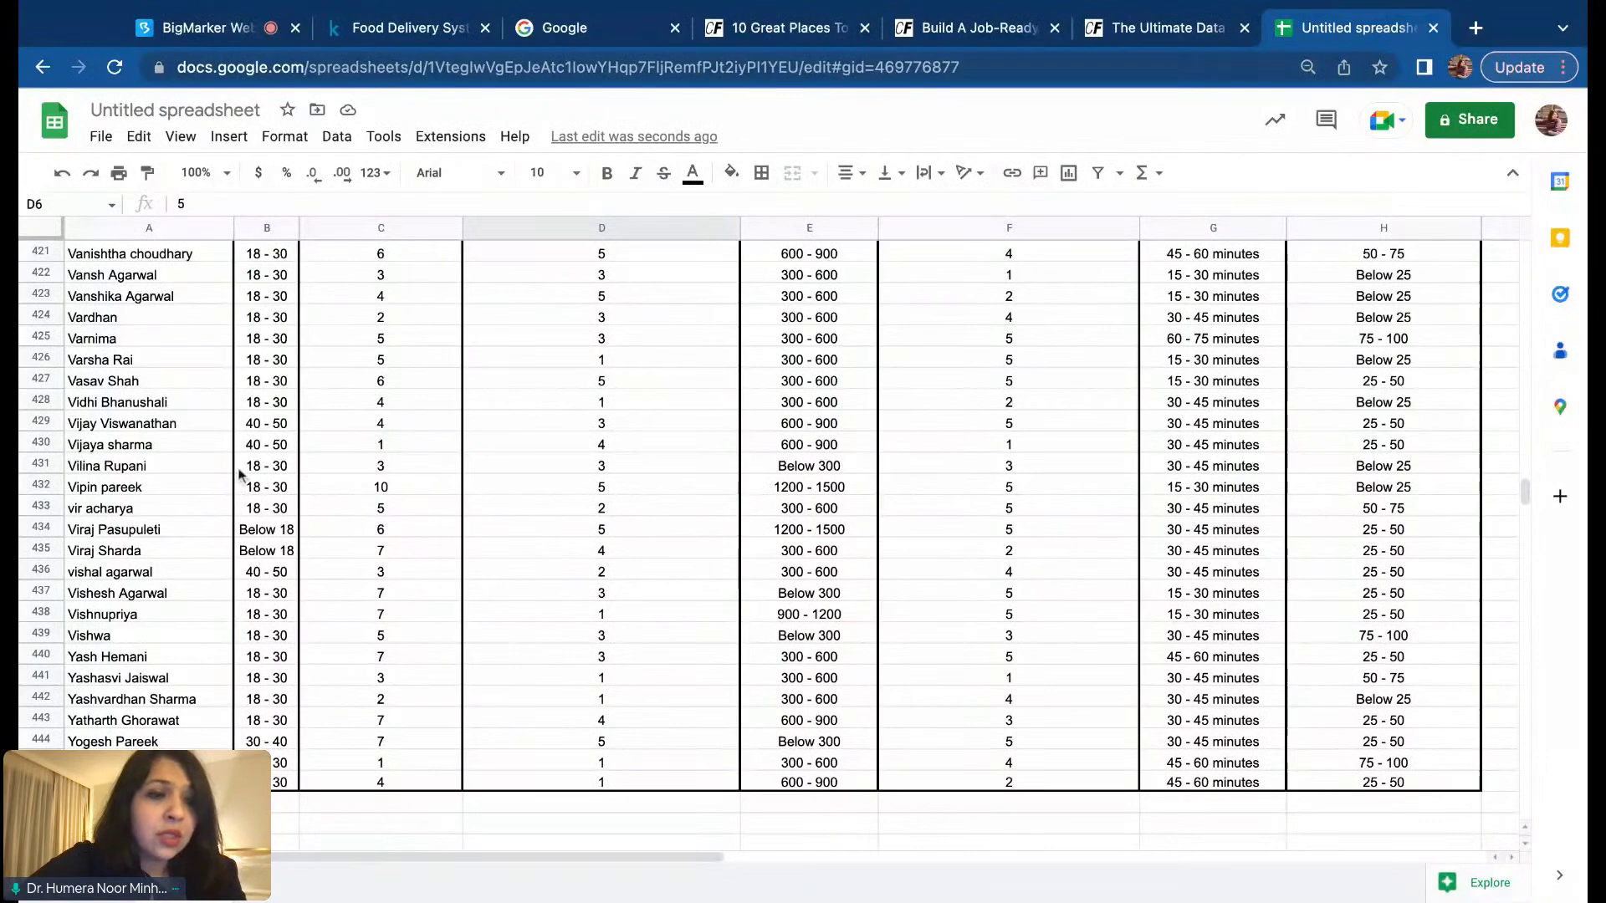
scroll(241, 474, "up", 20)
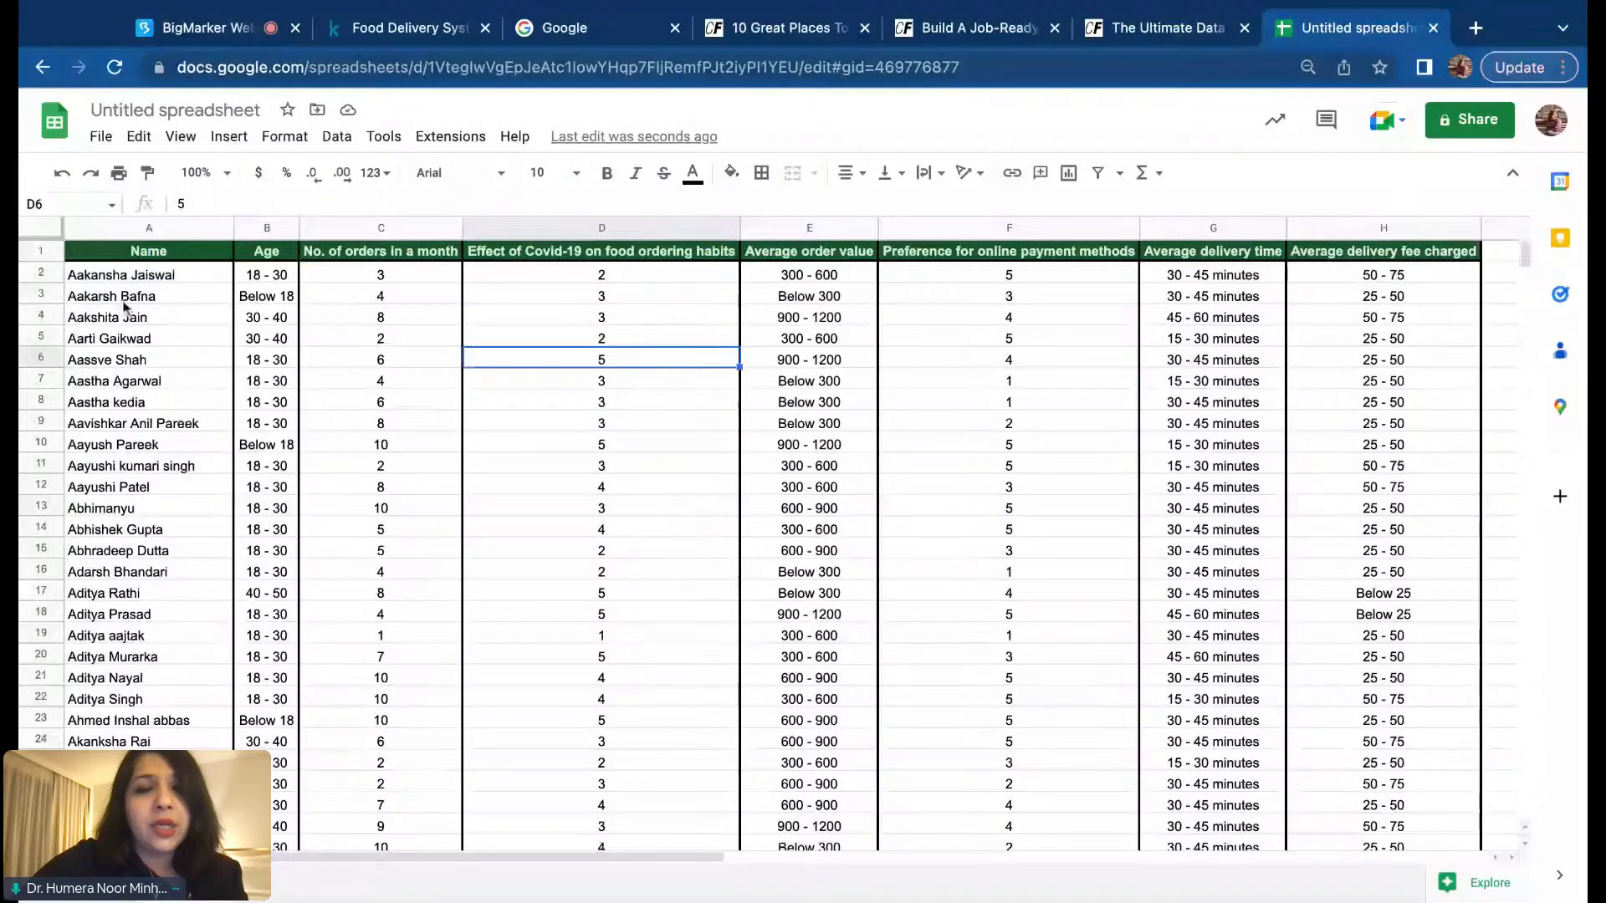
Step: Rename the spreadsheet as "food delivery"
left_click(158, 108)
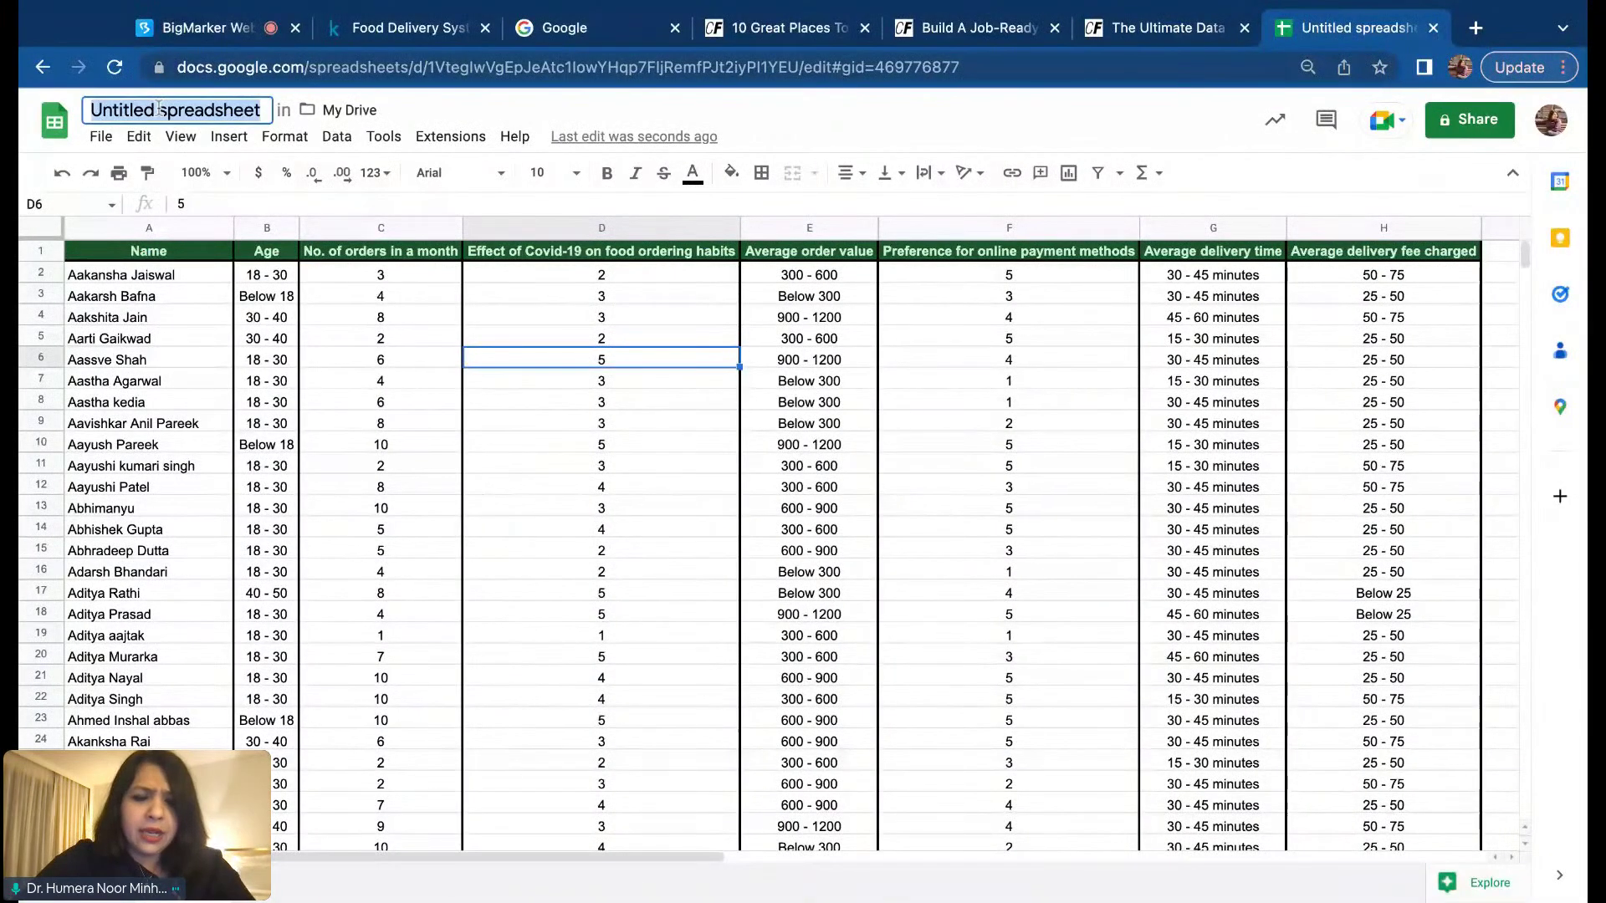
type("food delivery")
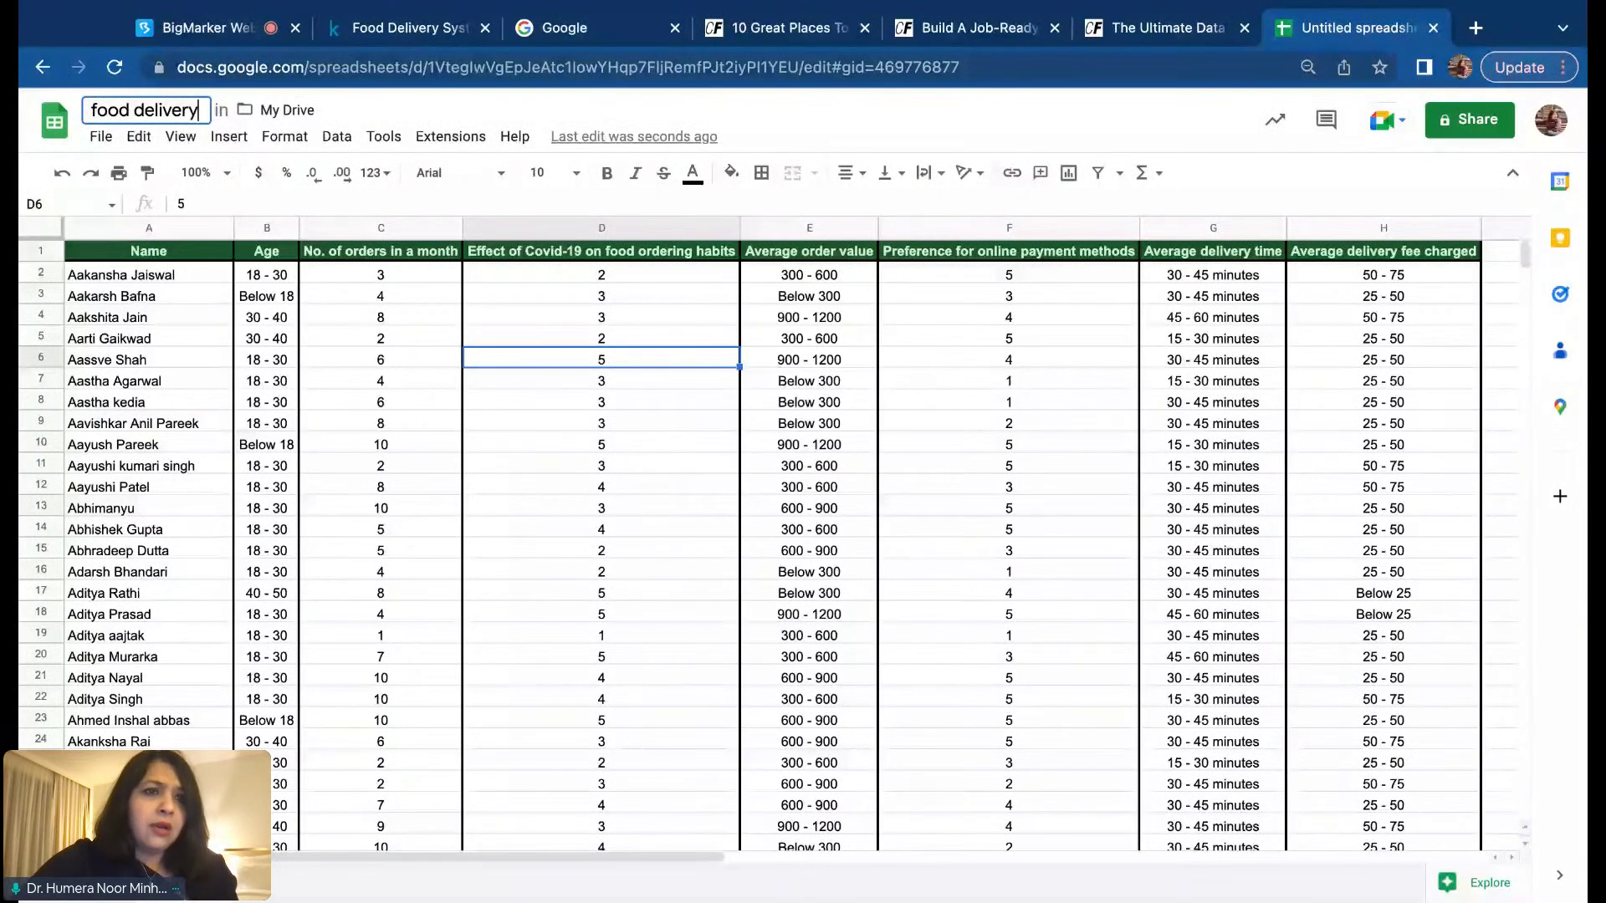
key("Return")
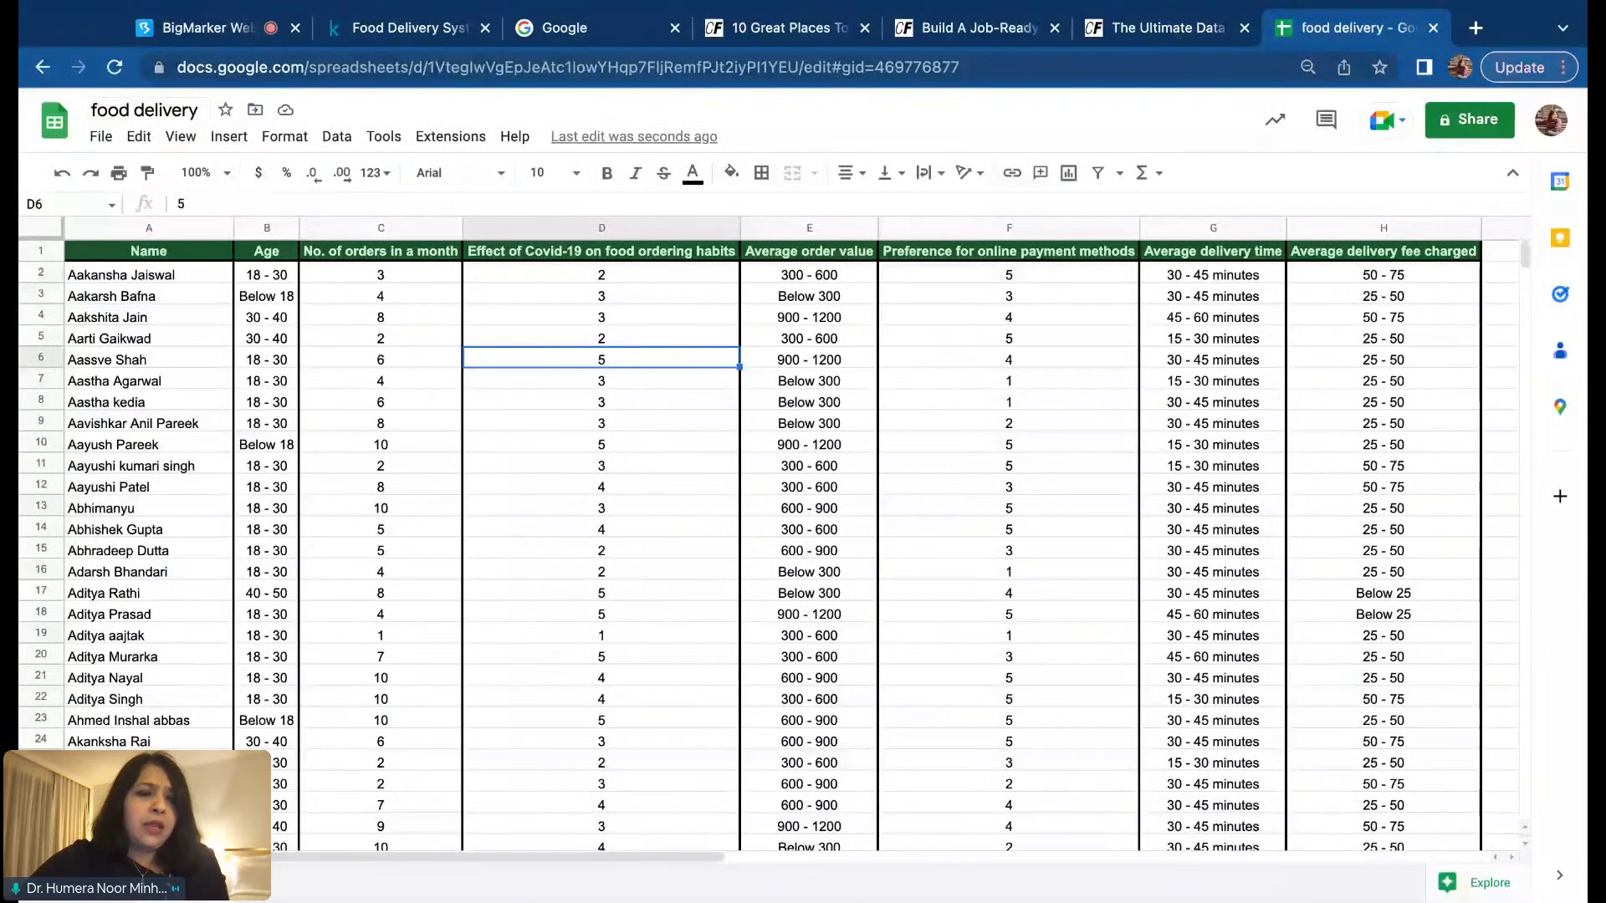
left_click(370, 448)
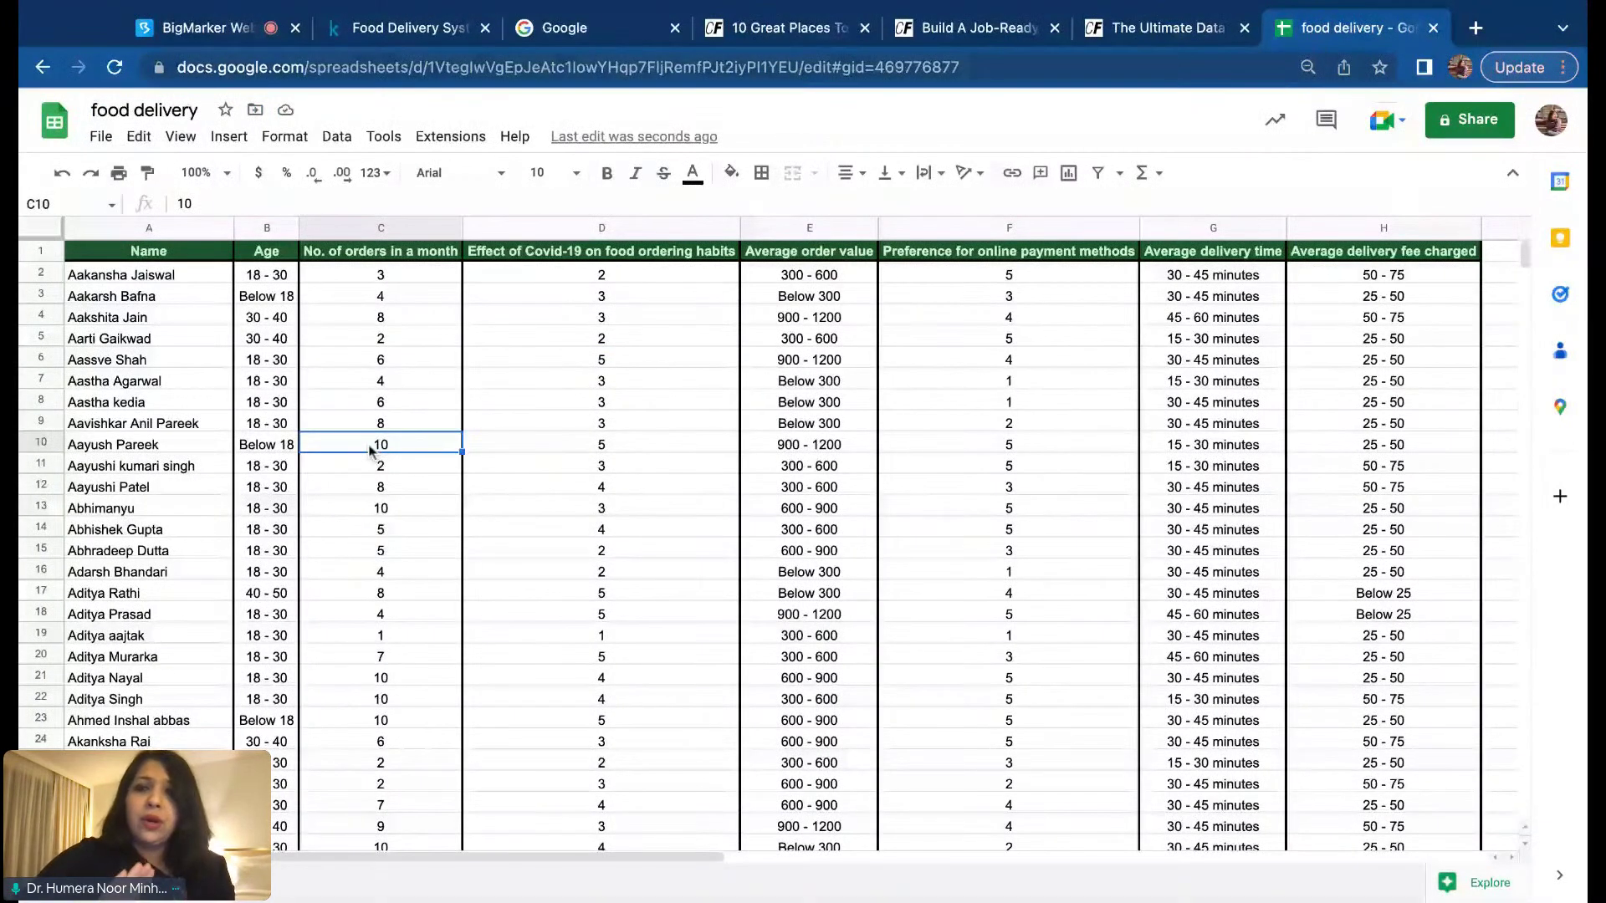
left_click(189, 31)
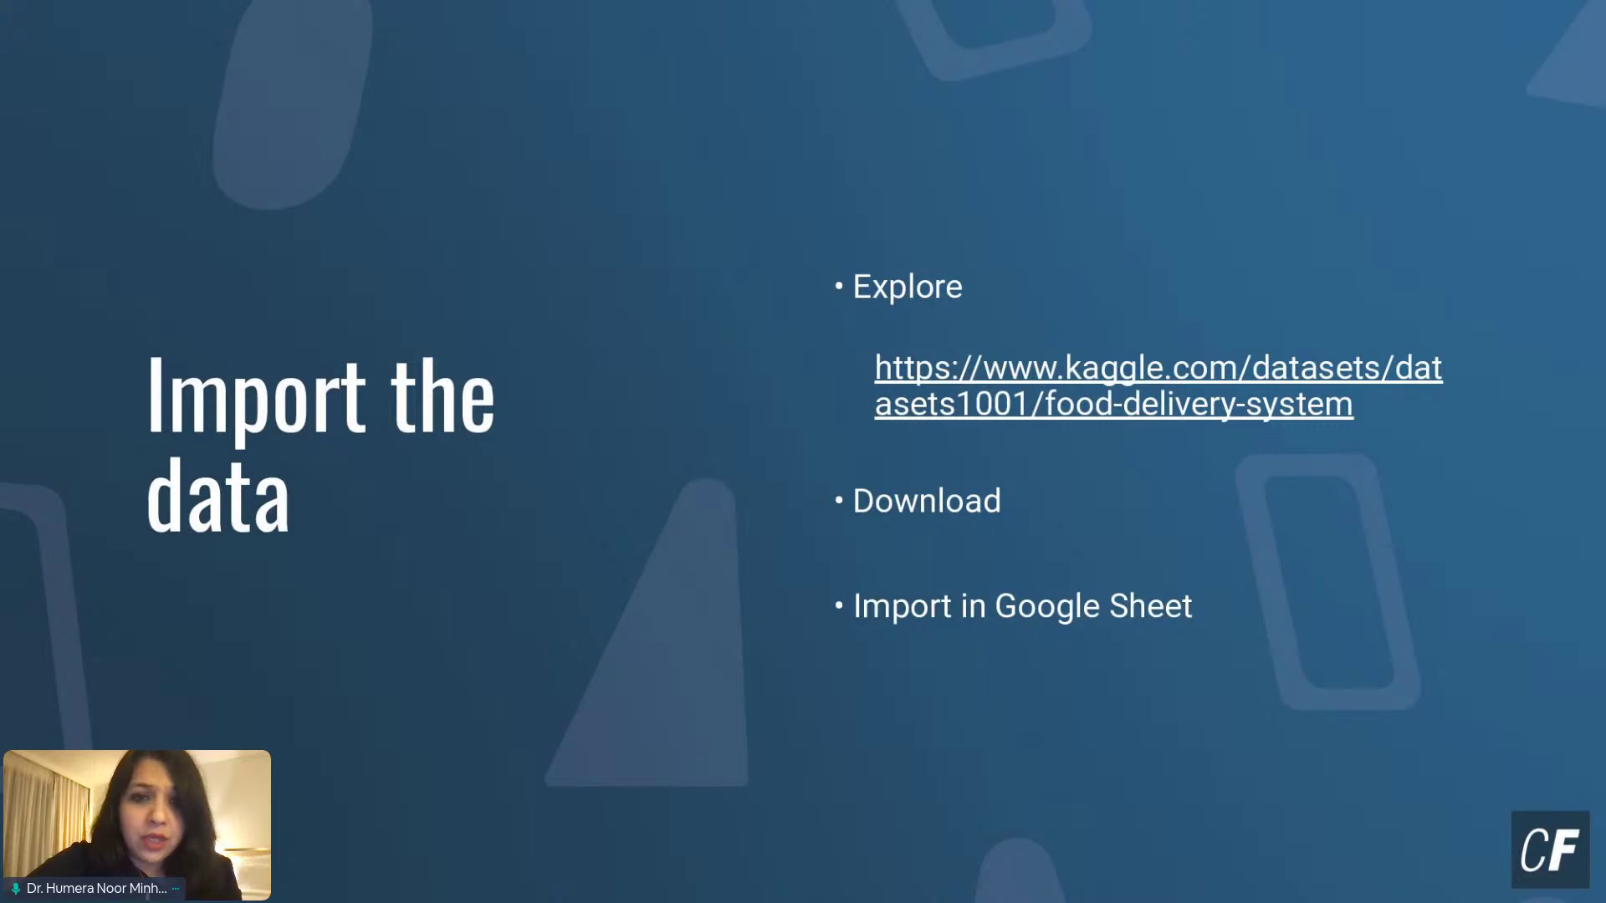
key("Right")
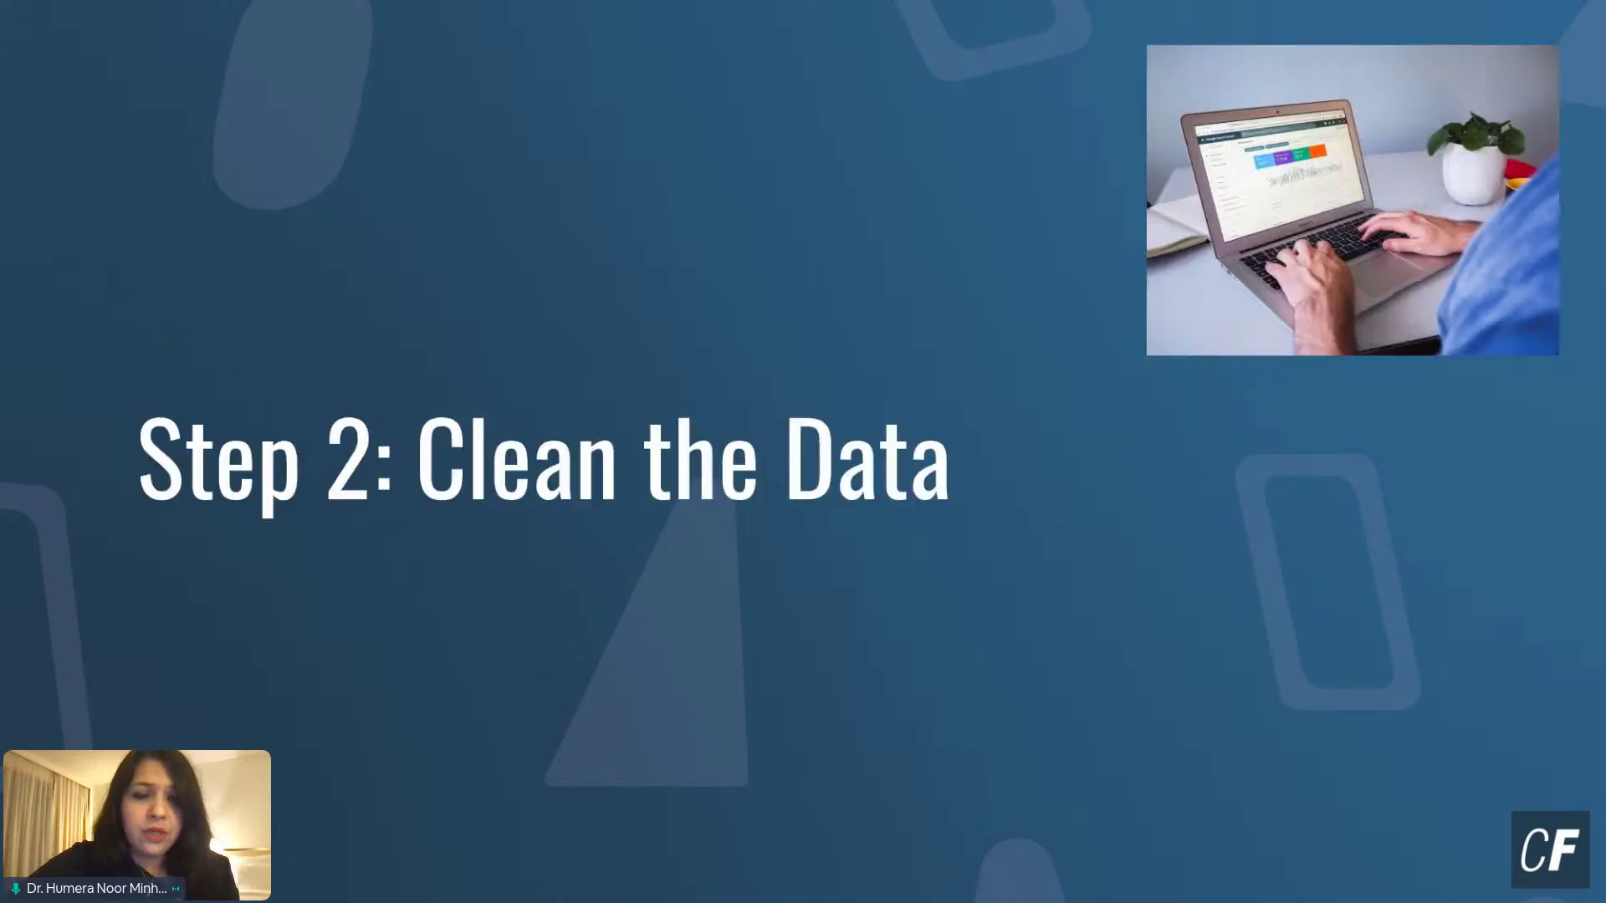
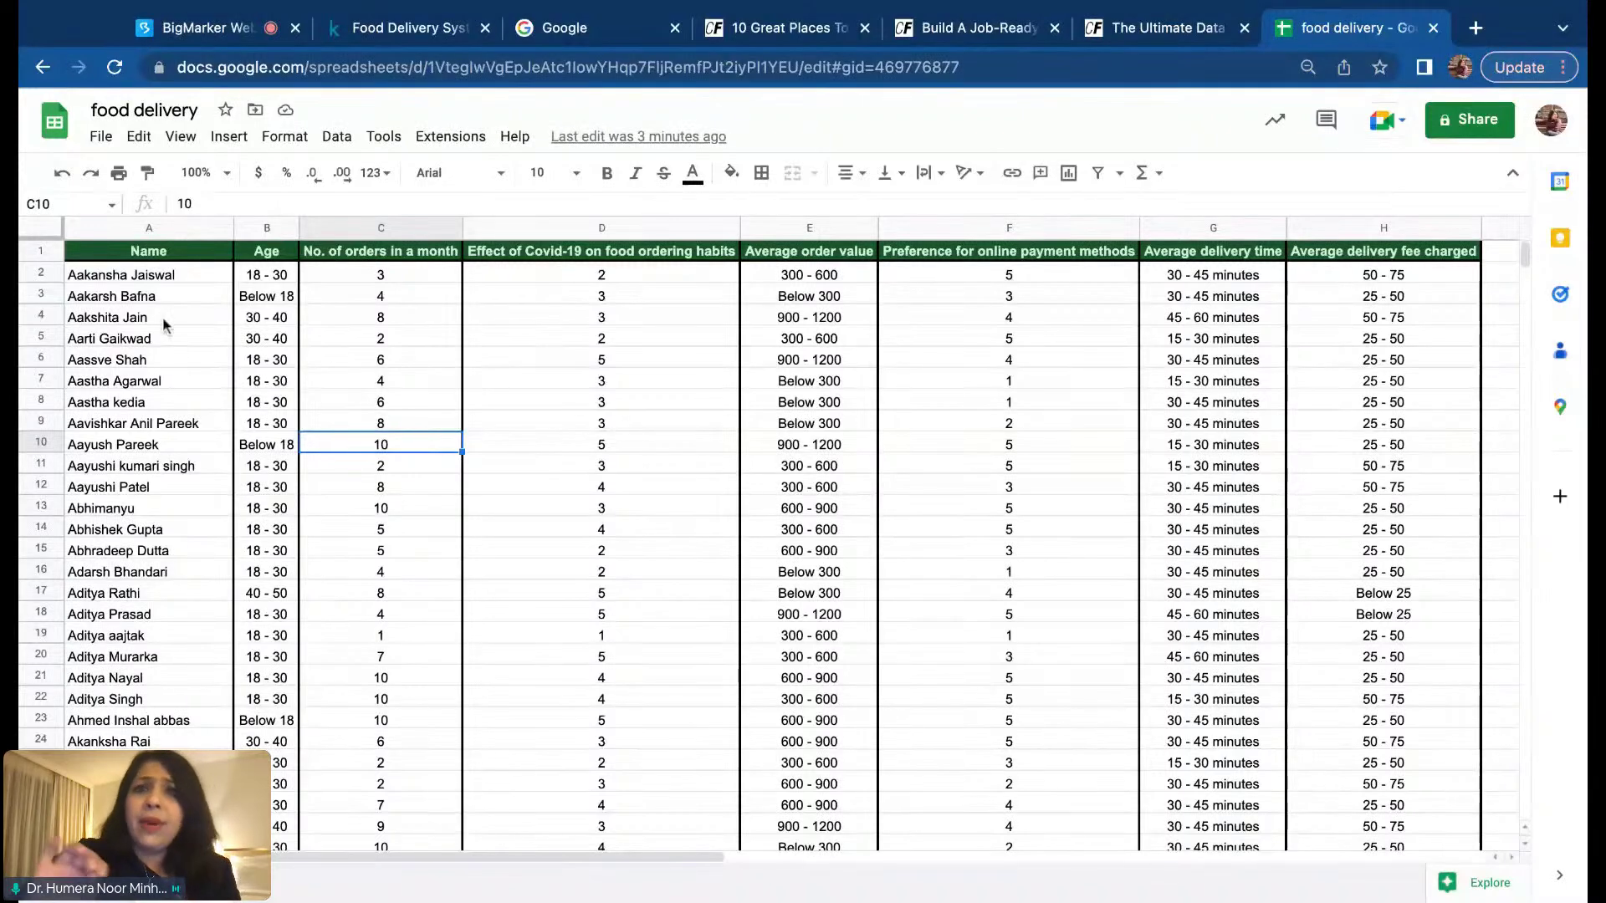
Step: Examine the dataset's columns, from Name to Effect of Covid-19 on food ordering habits, and several individual records
left_click(32, 225)
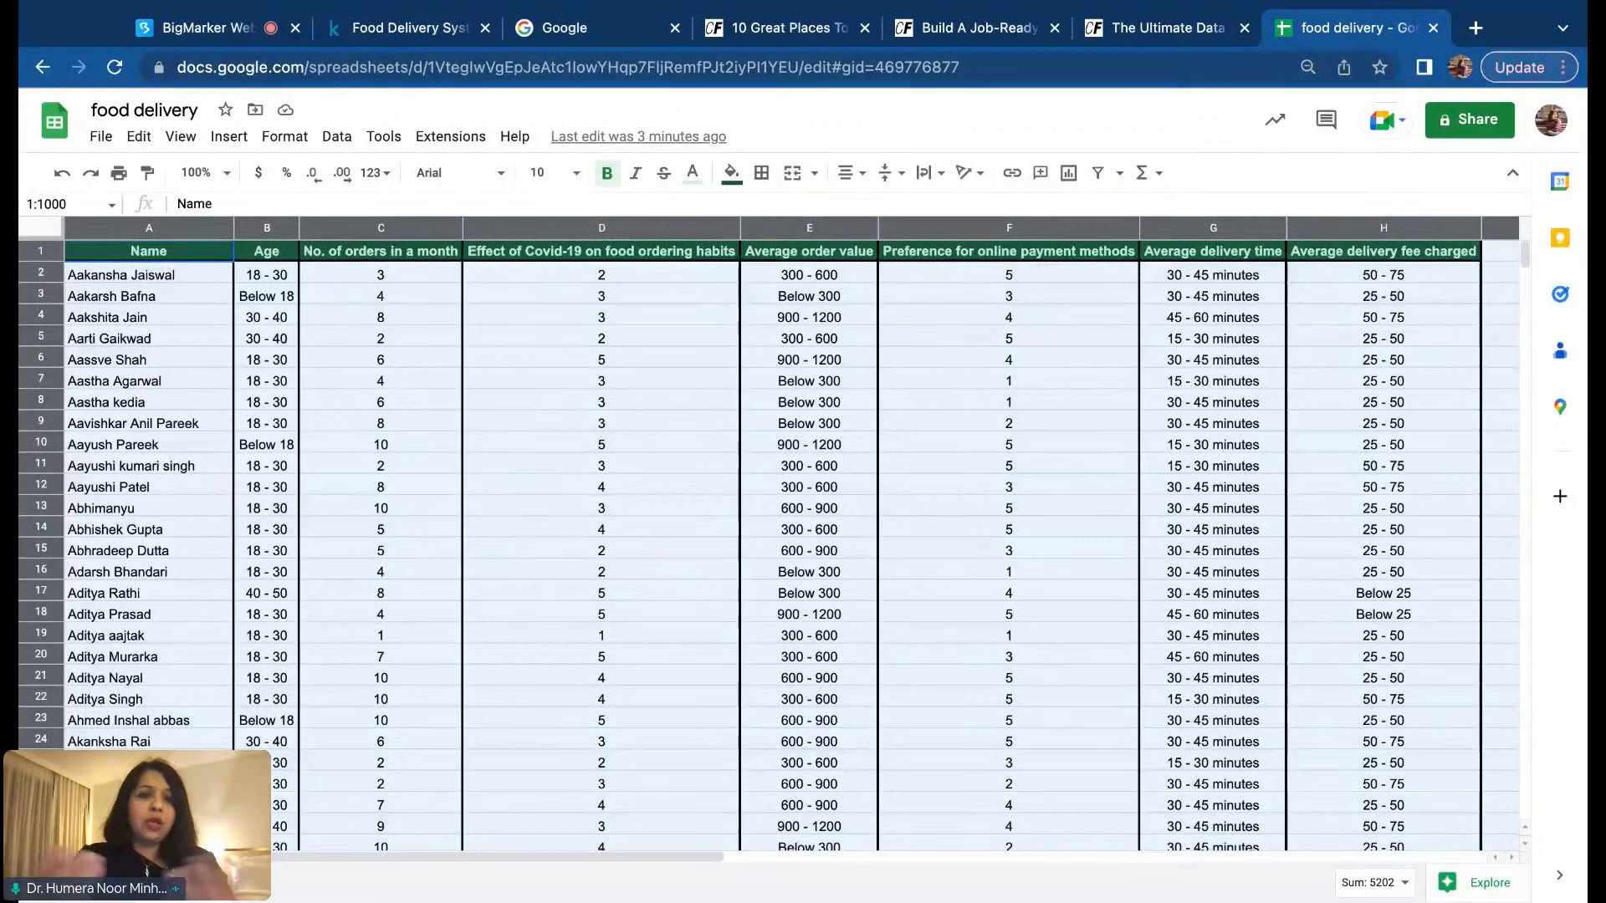
left_click(407, 450)
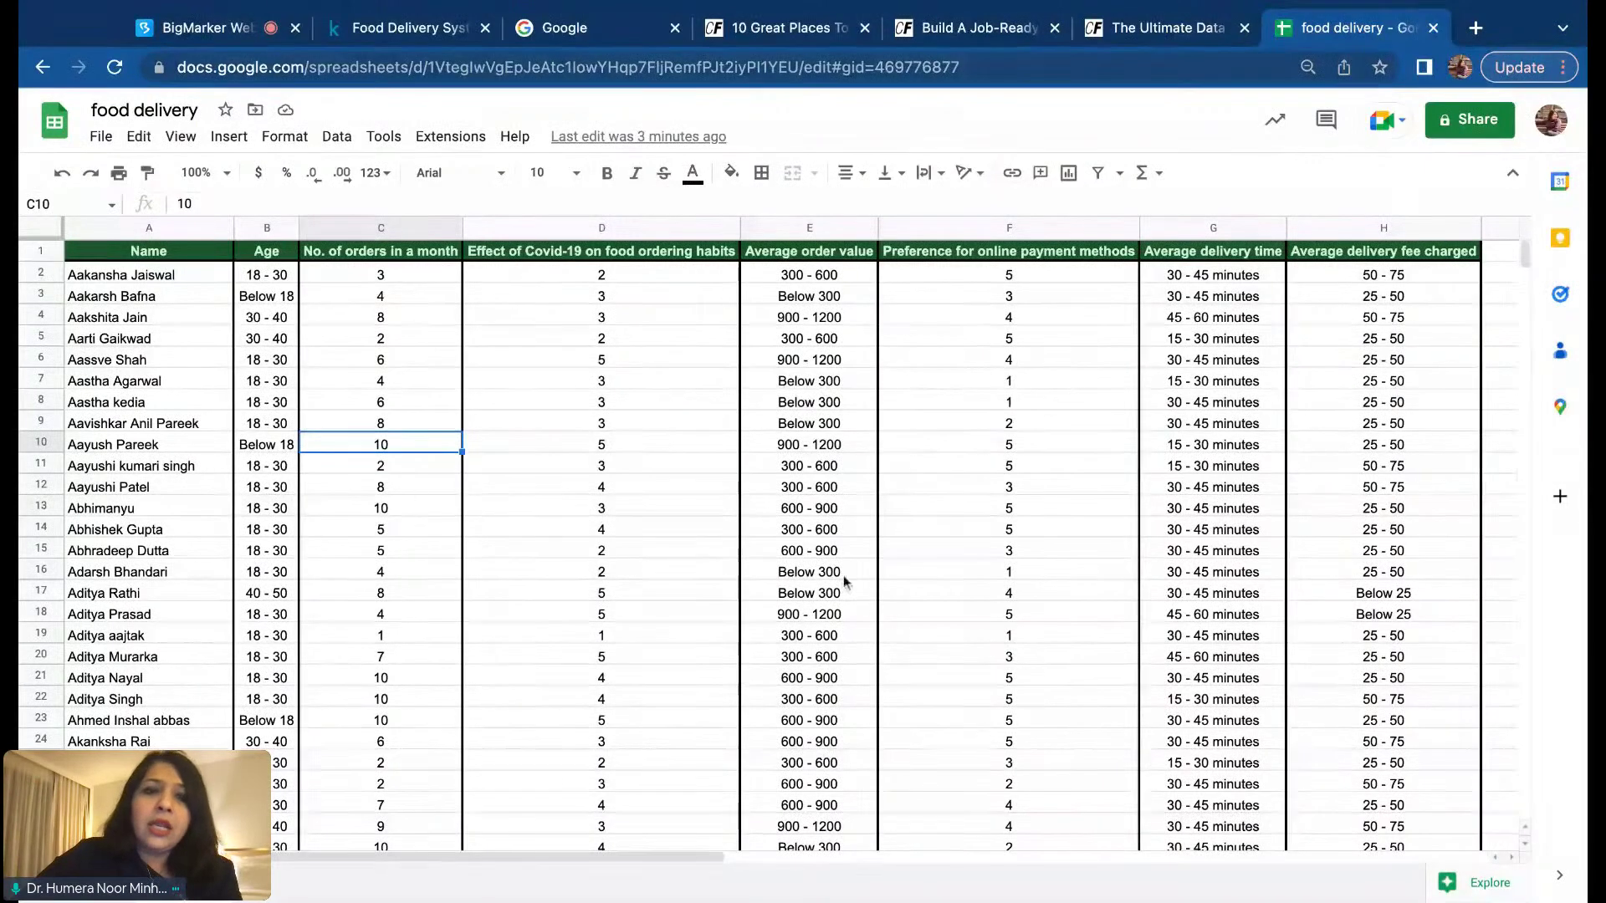
left_click(557, 382)
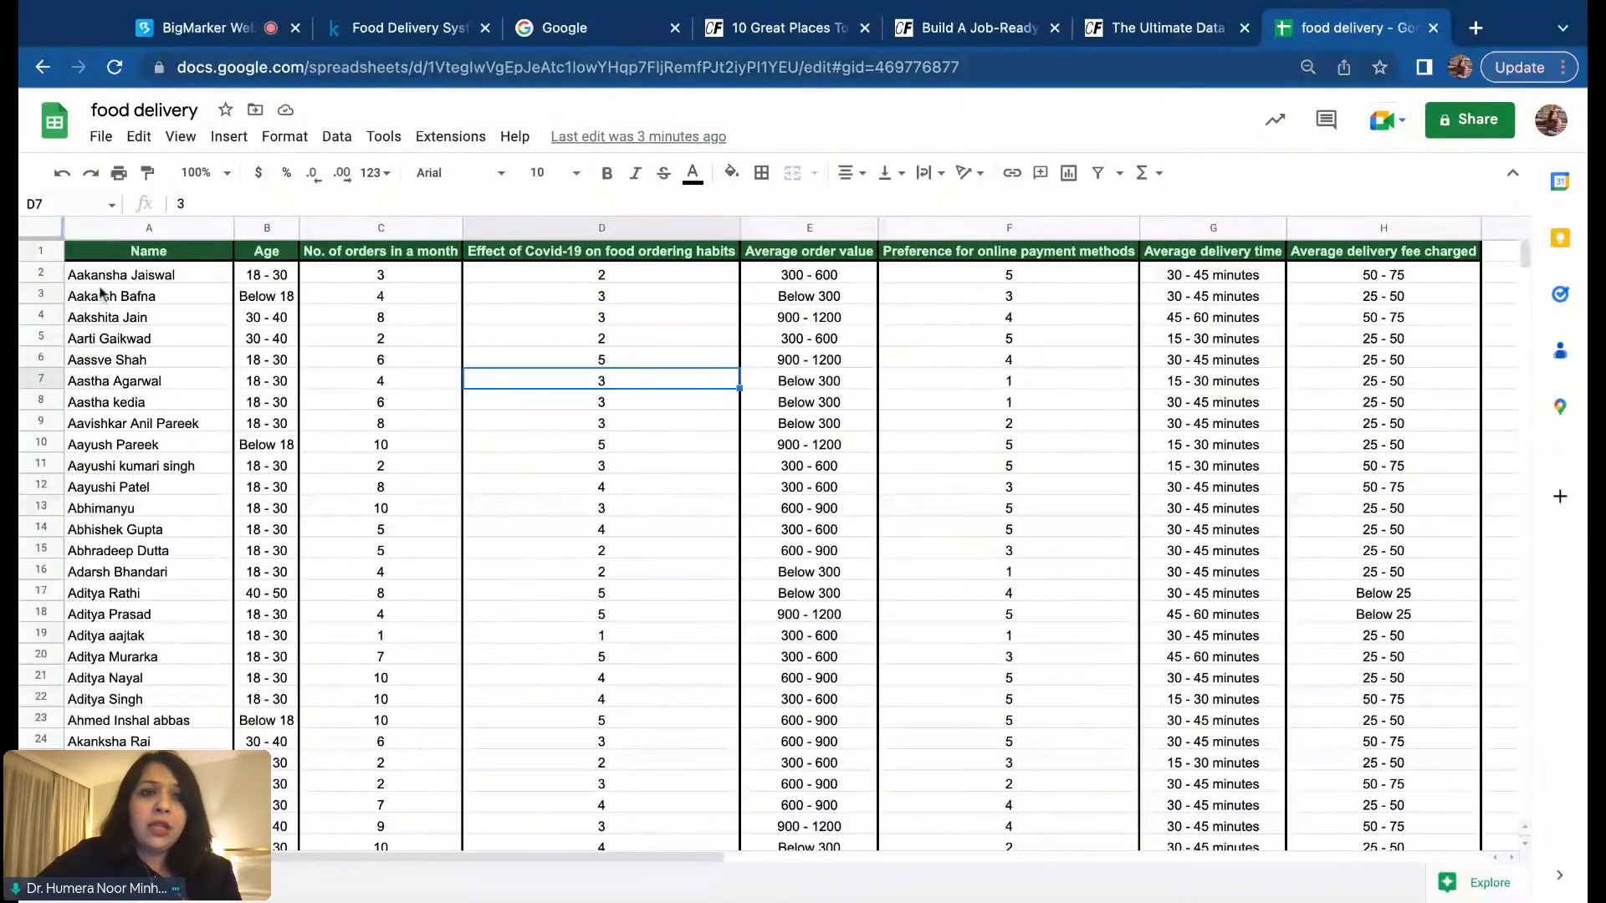
left_click(184, 228)
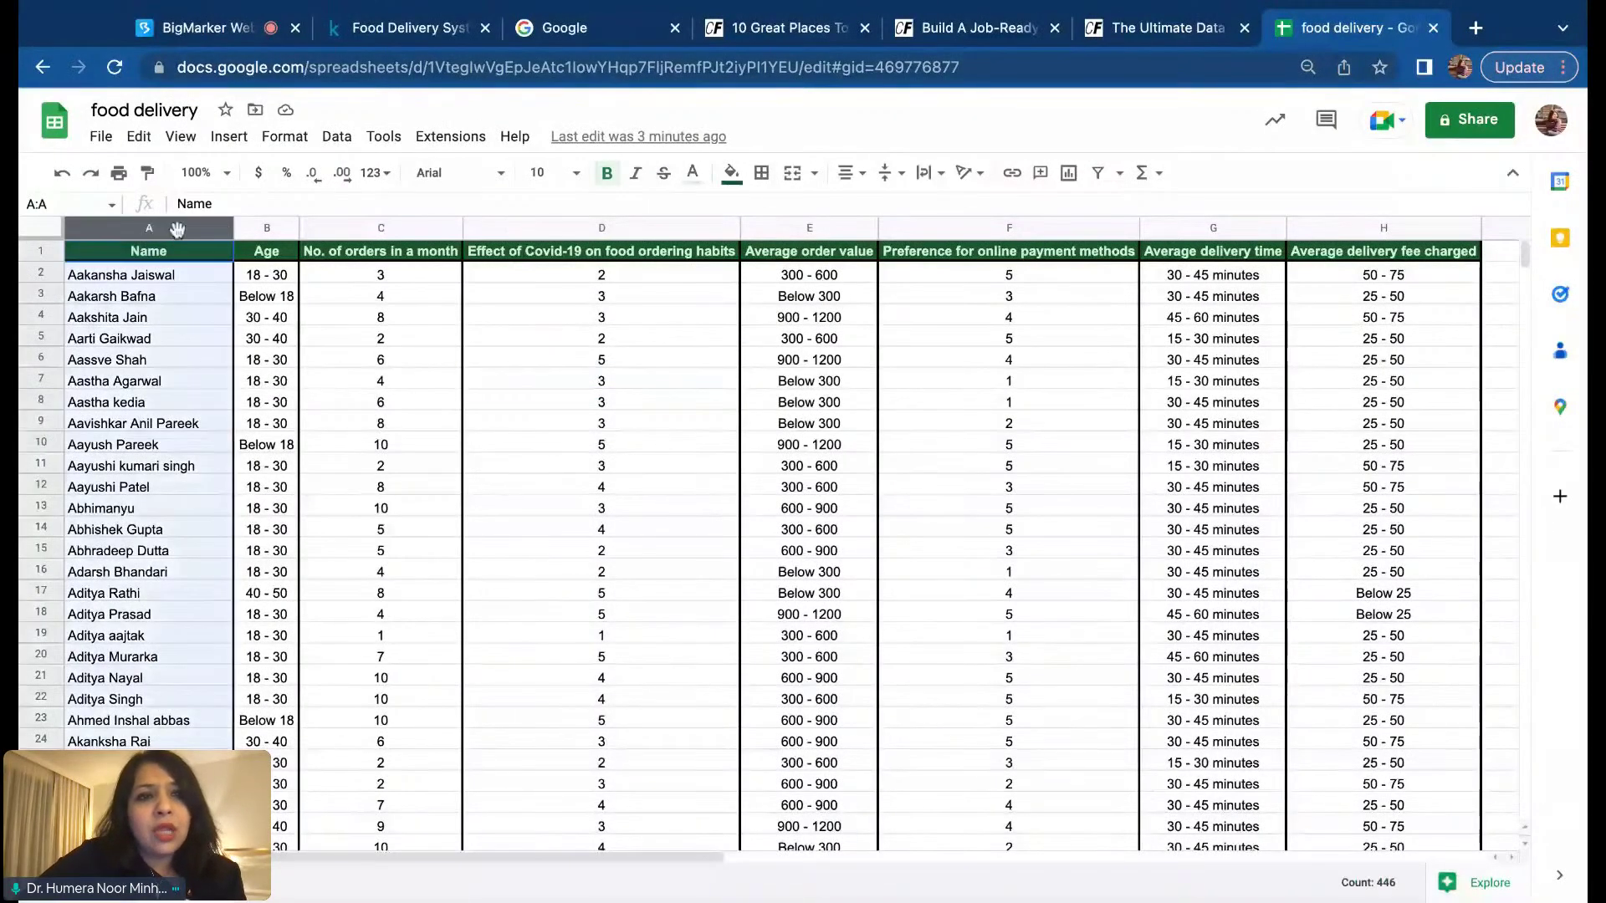
left_click(263, 229)
left_click(378, 227)
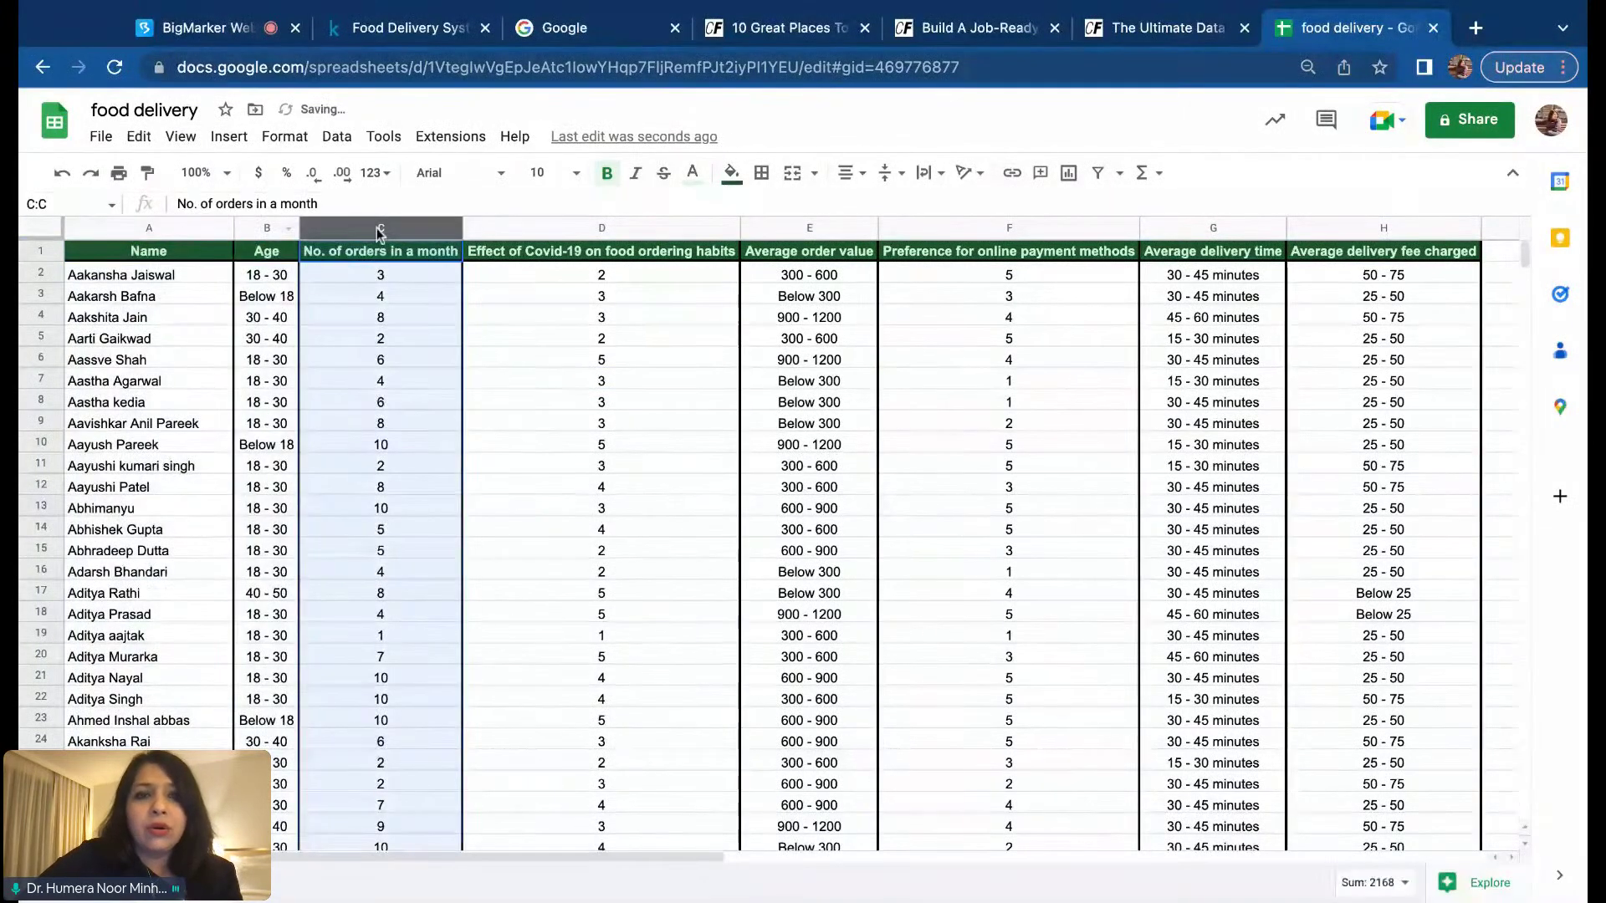
left_click(613, 229)
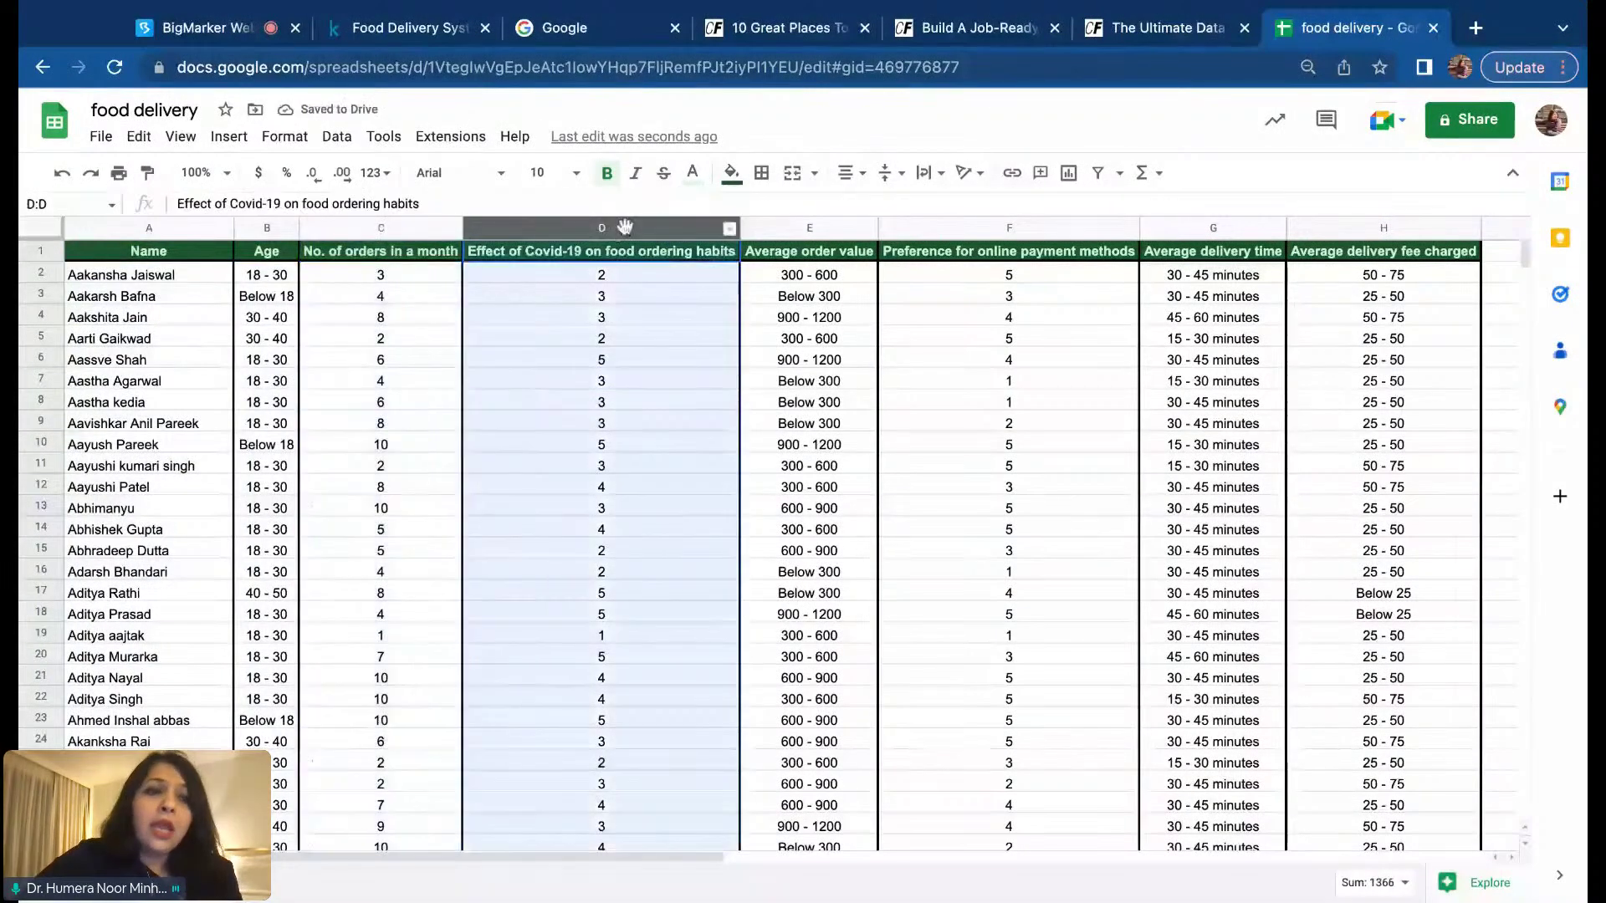
left_click(43, 359)
left_click(38, 403)
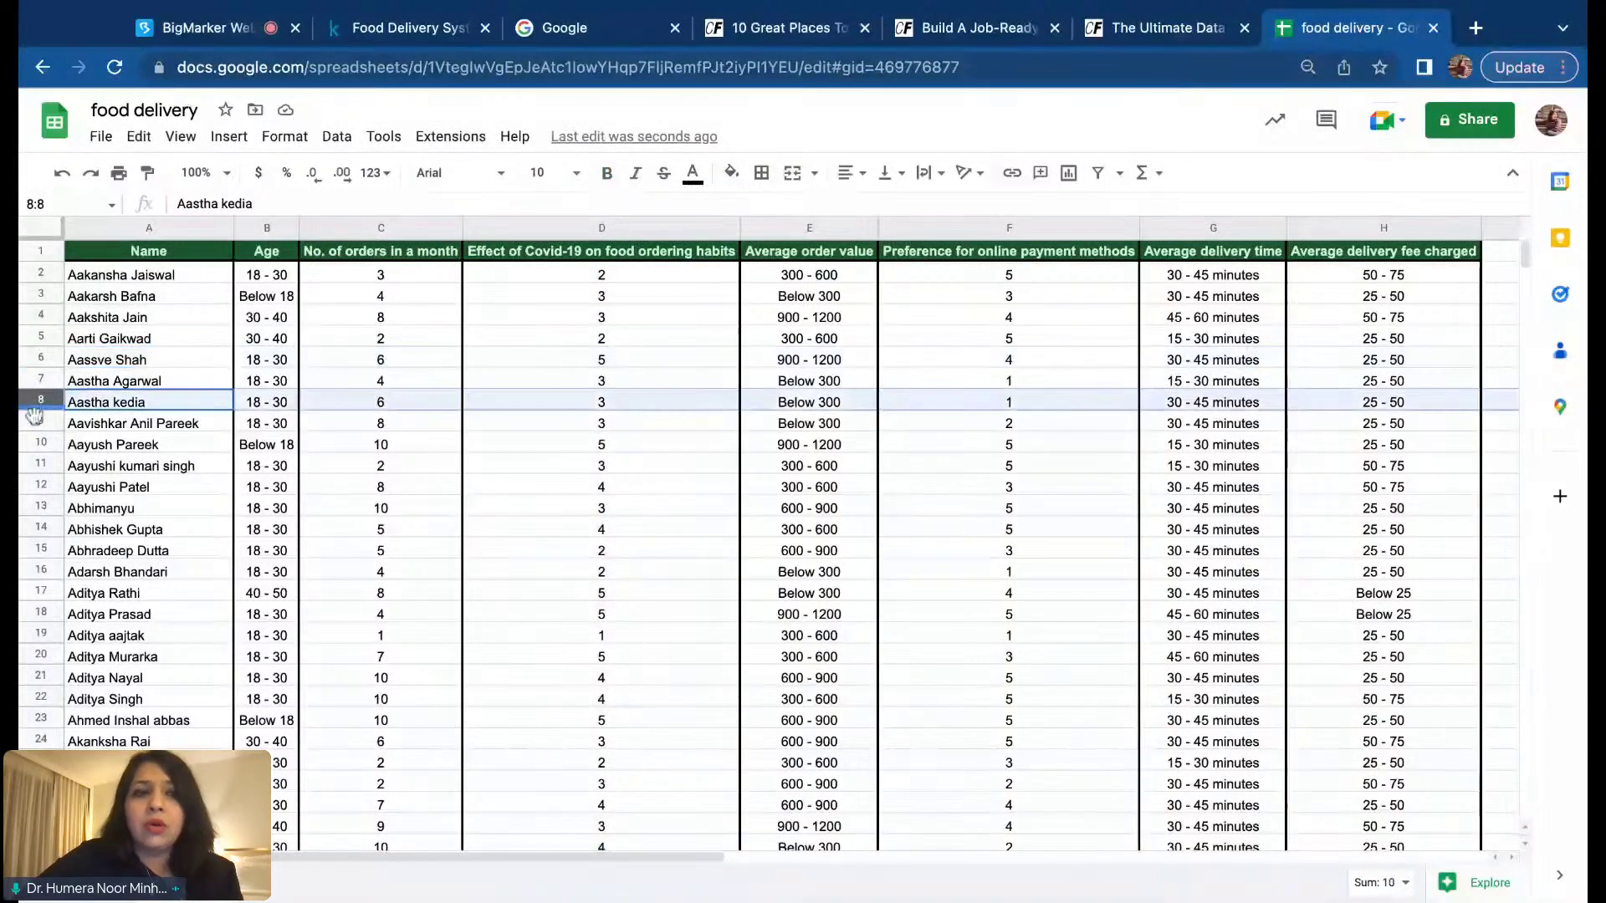
left_click(37, 466)
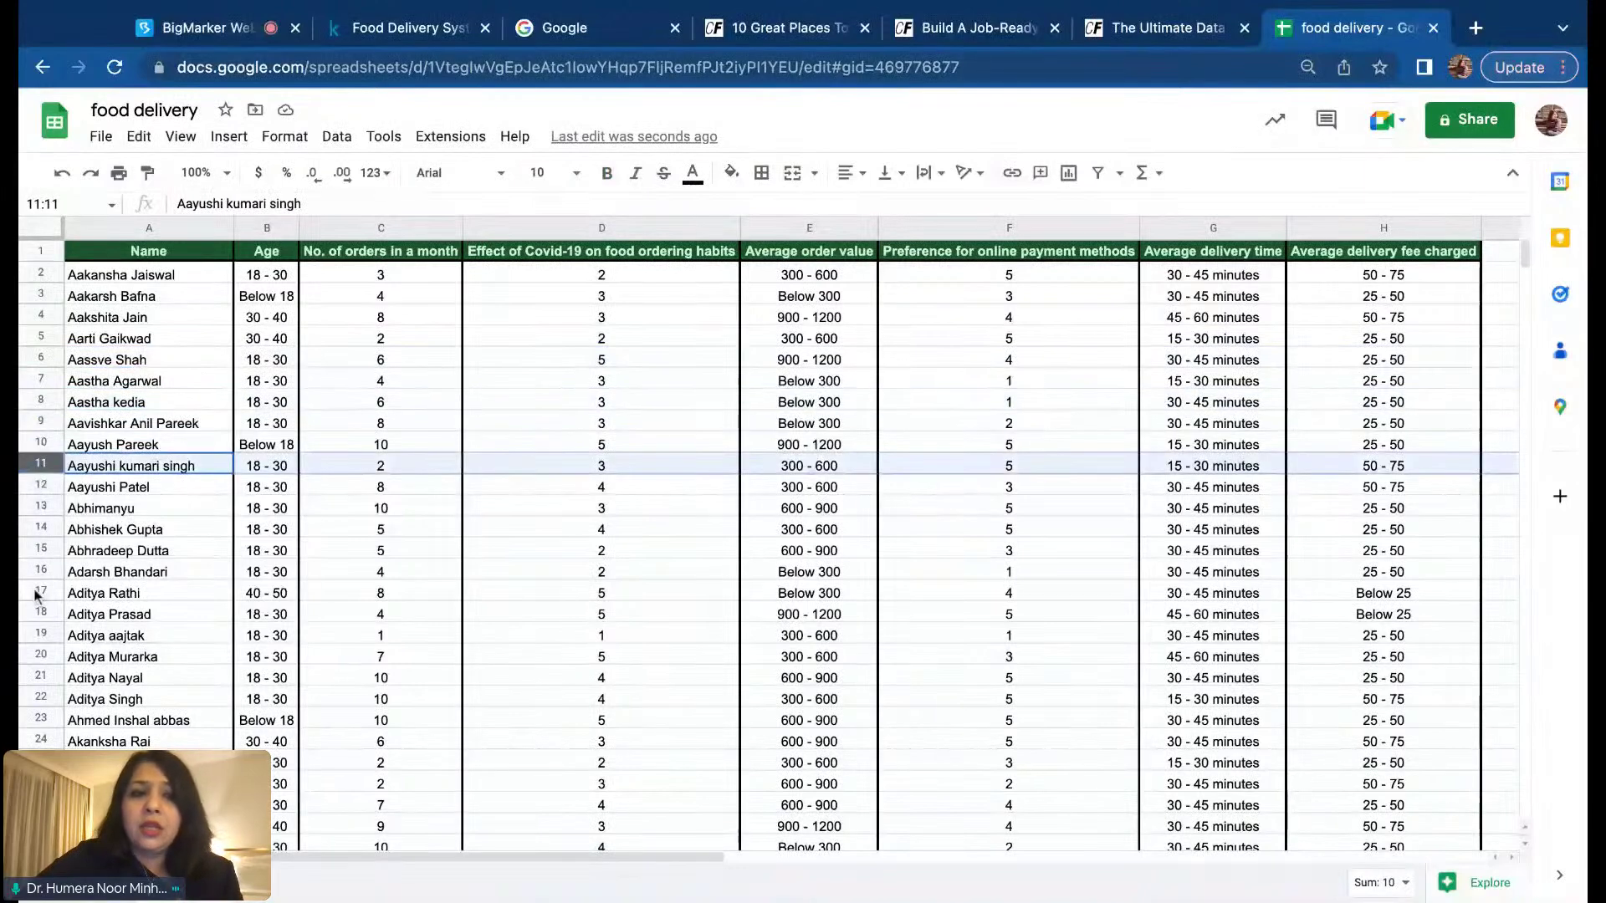
left_click(37, 593)
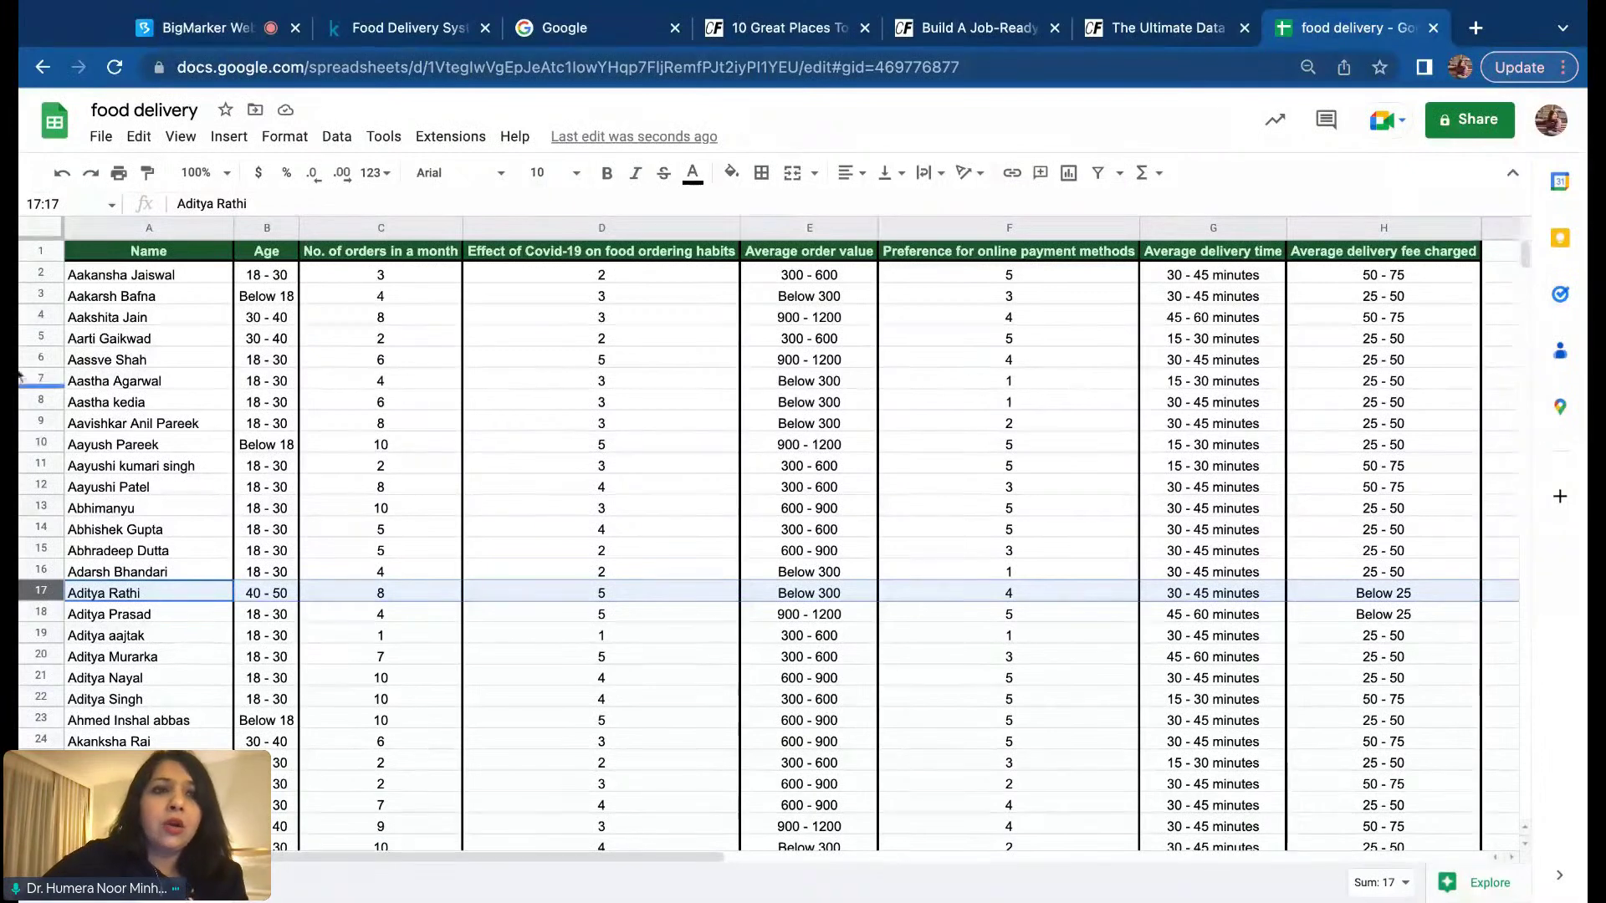
Step: Remove duplicate rows from the whole sheet, treating the first row as a header and analyzing all columns
left_click(40, 231)
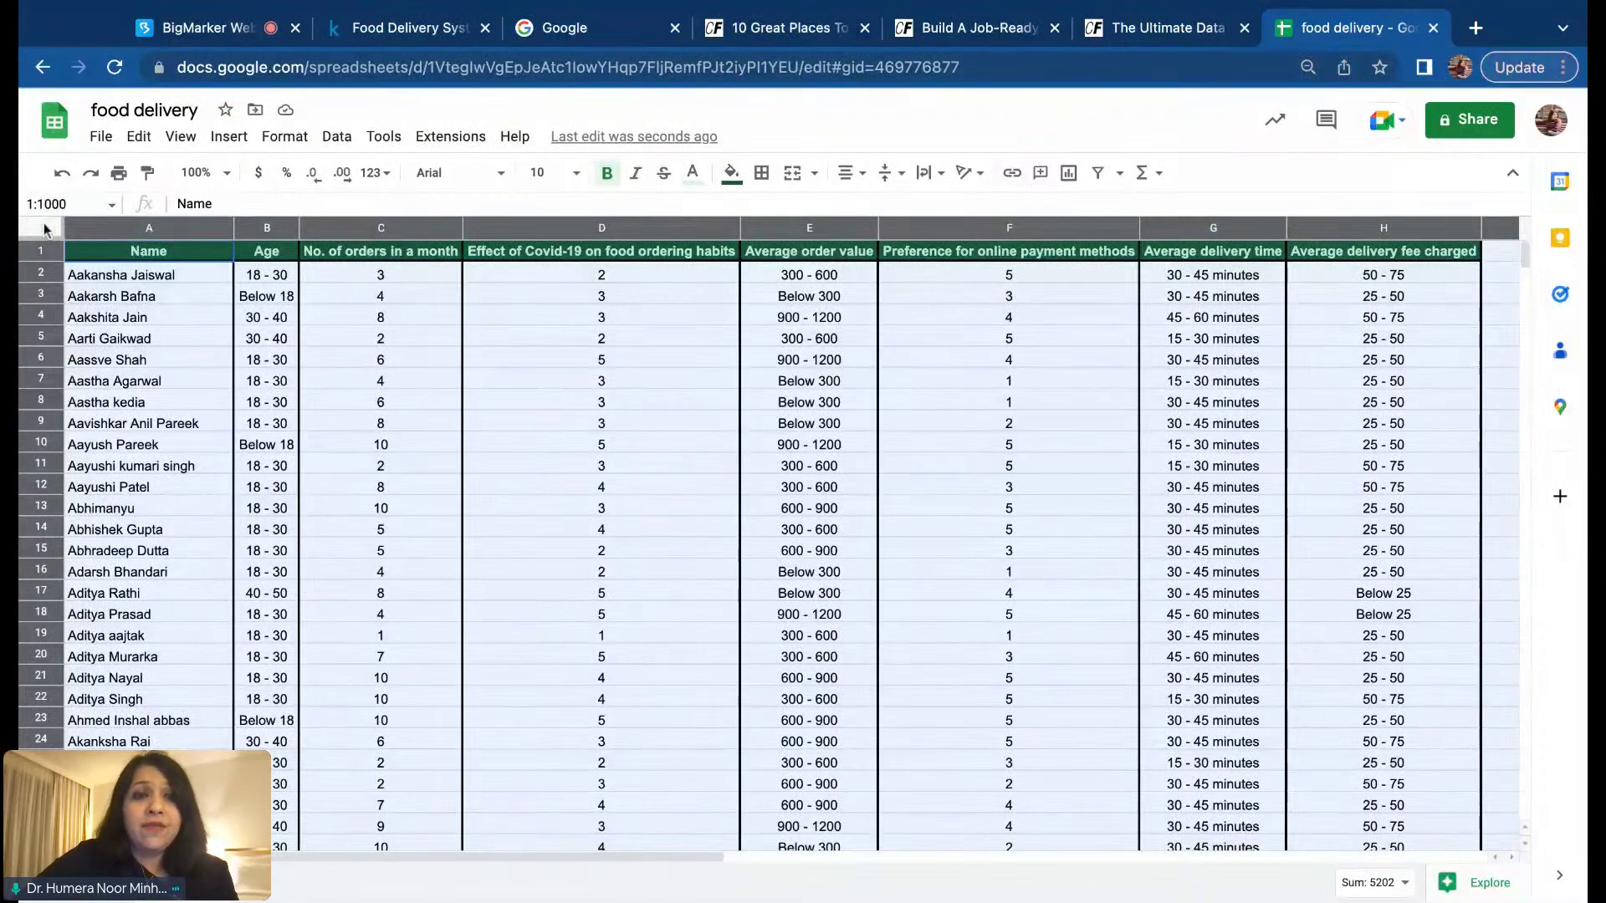
left_click(334, 138)
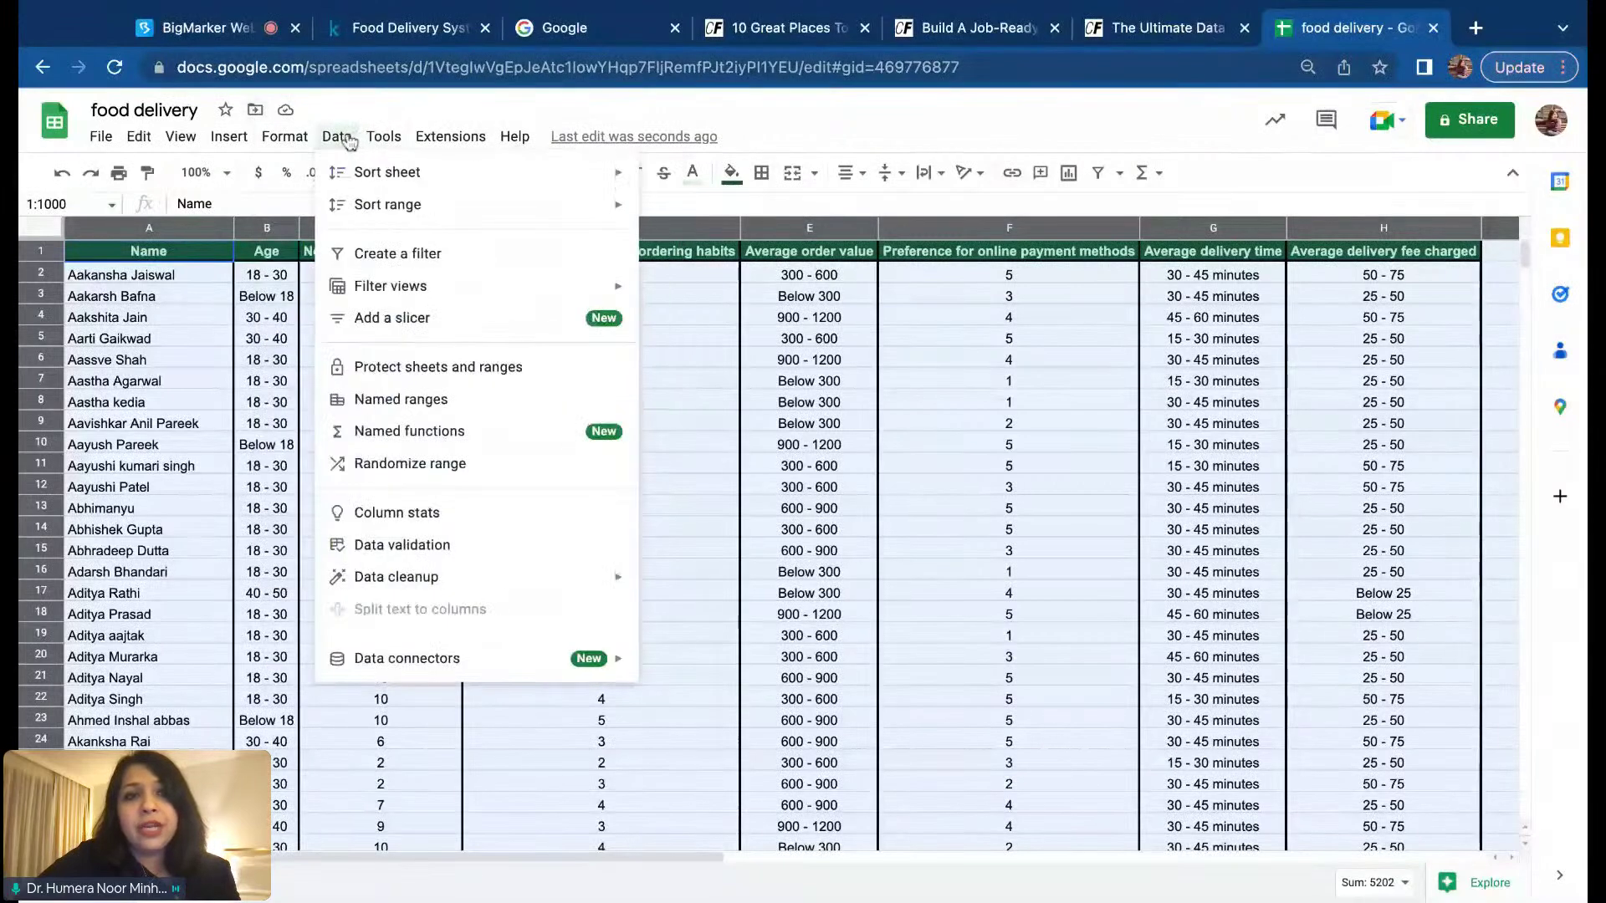
mouse_move(415, 583)
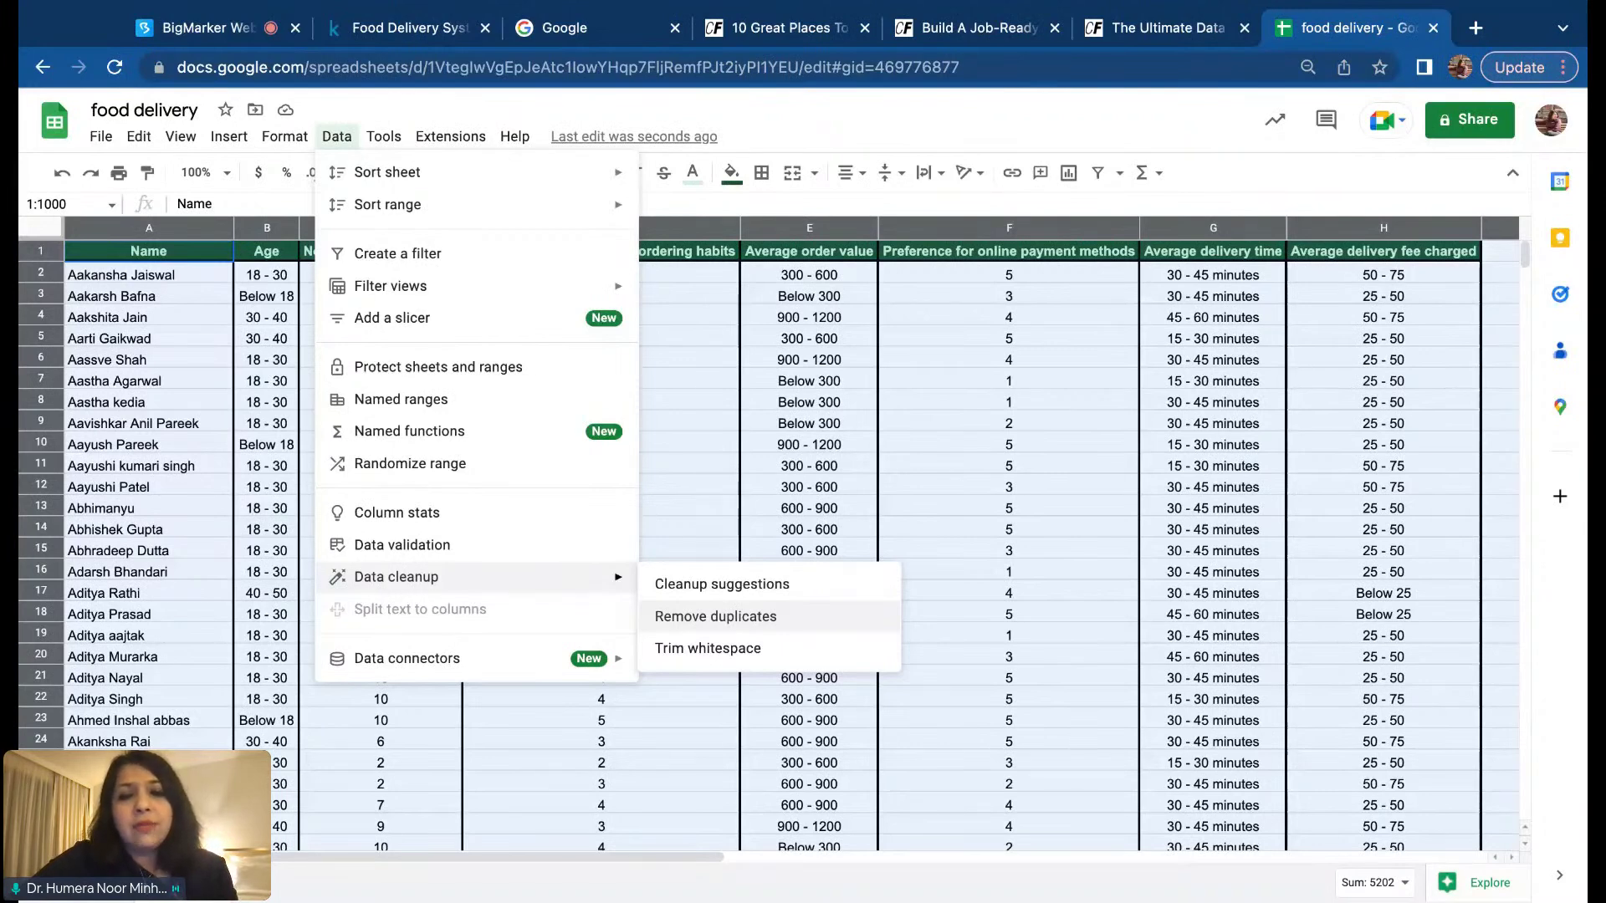
left_click(715, 616)
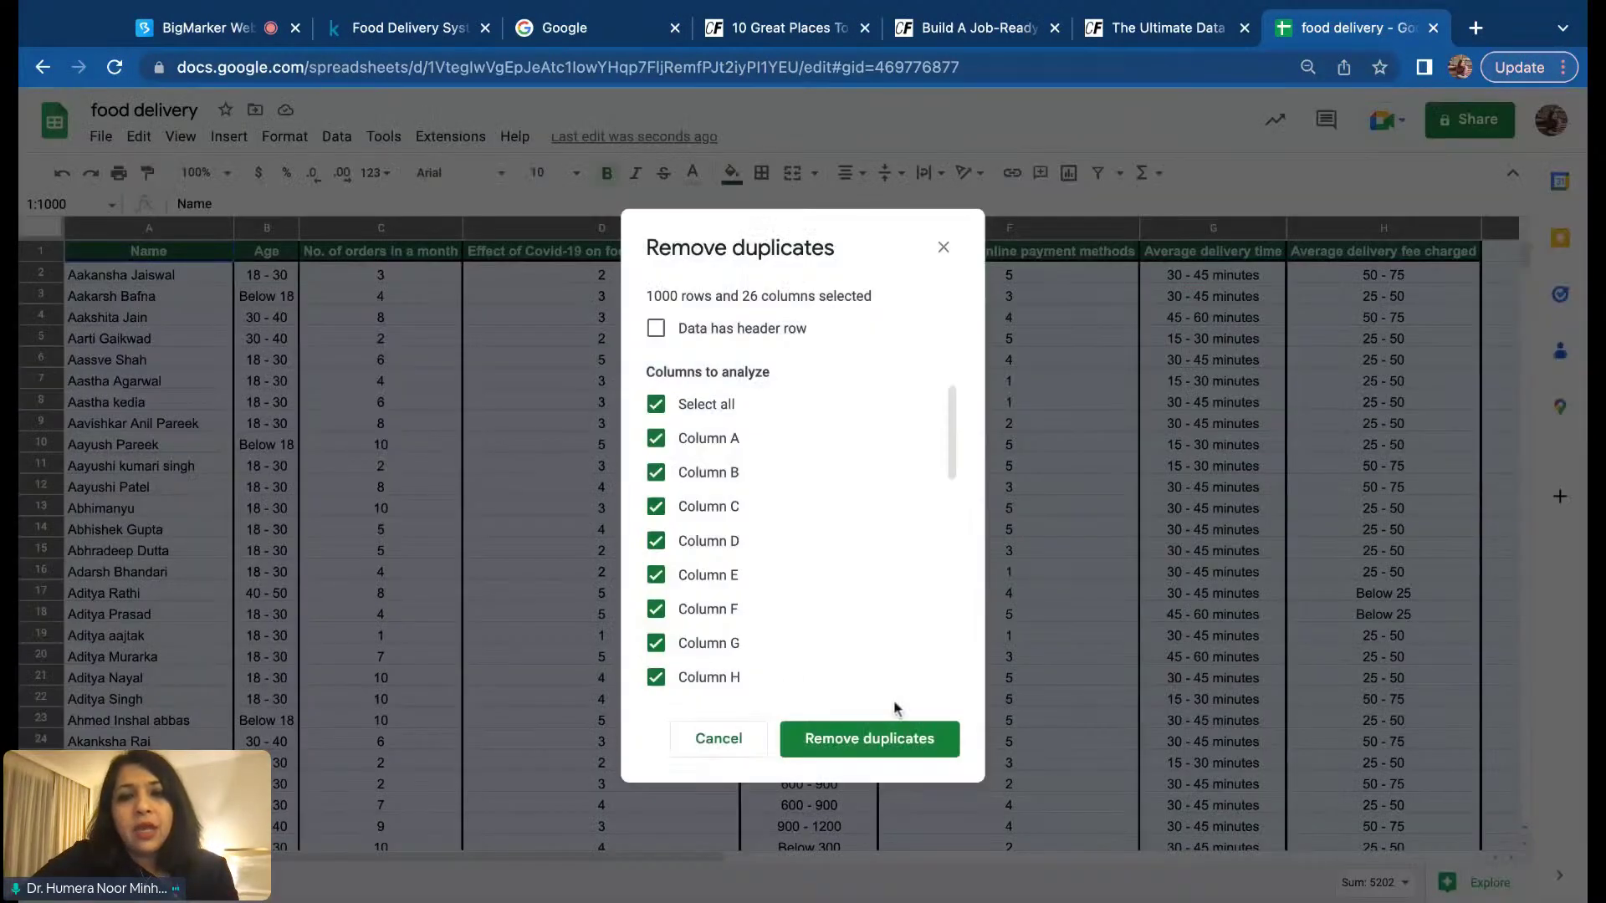
left_click(656, 329)
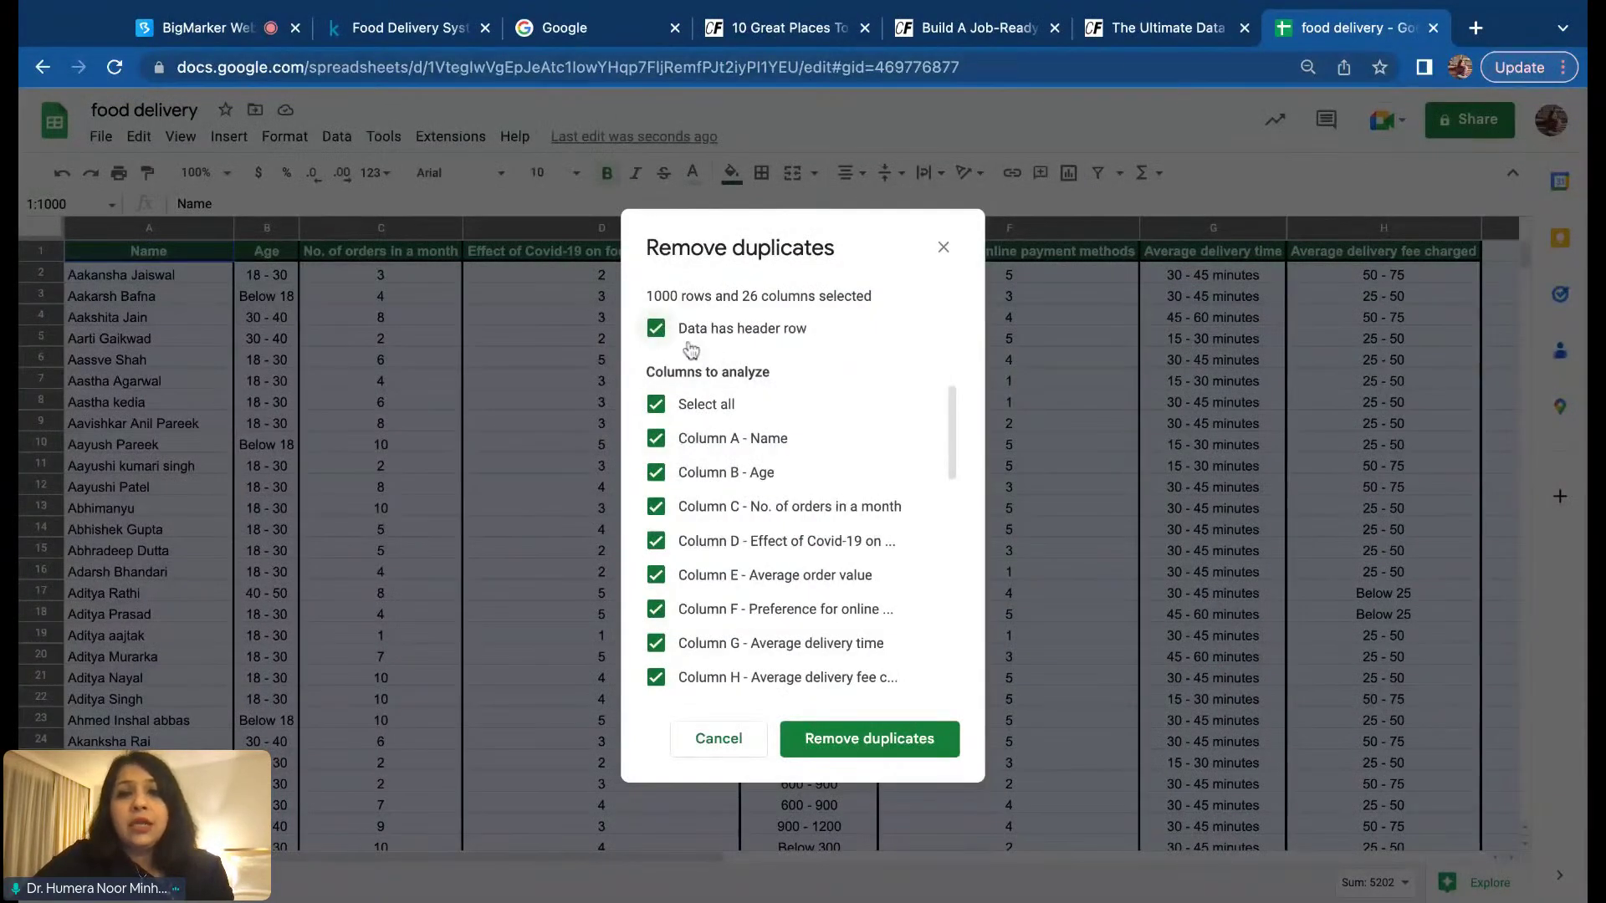
left_click(656, 330)
left_click(656, 329)
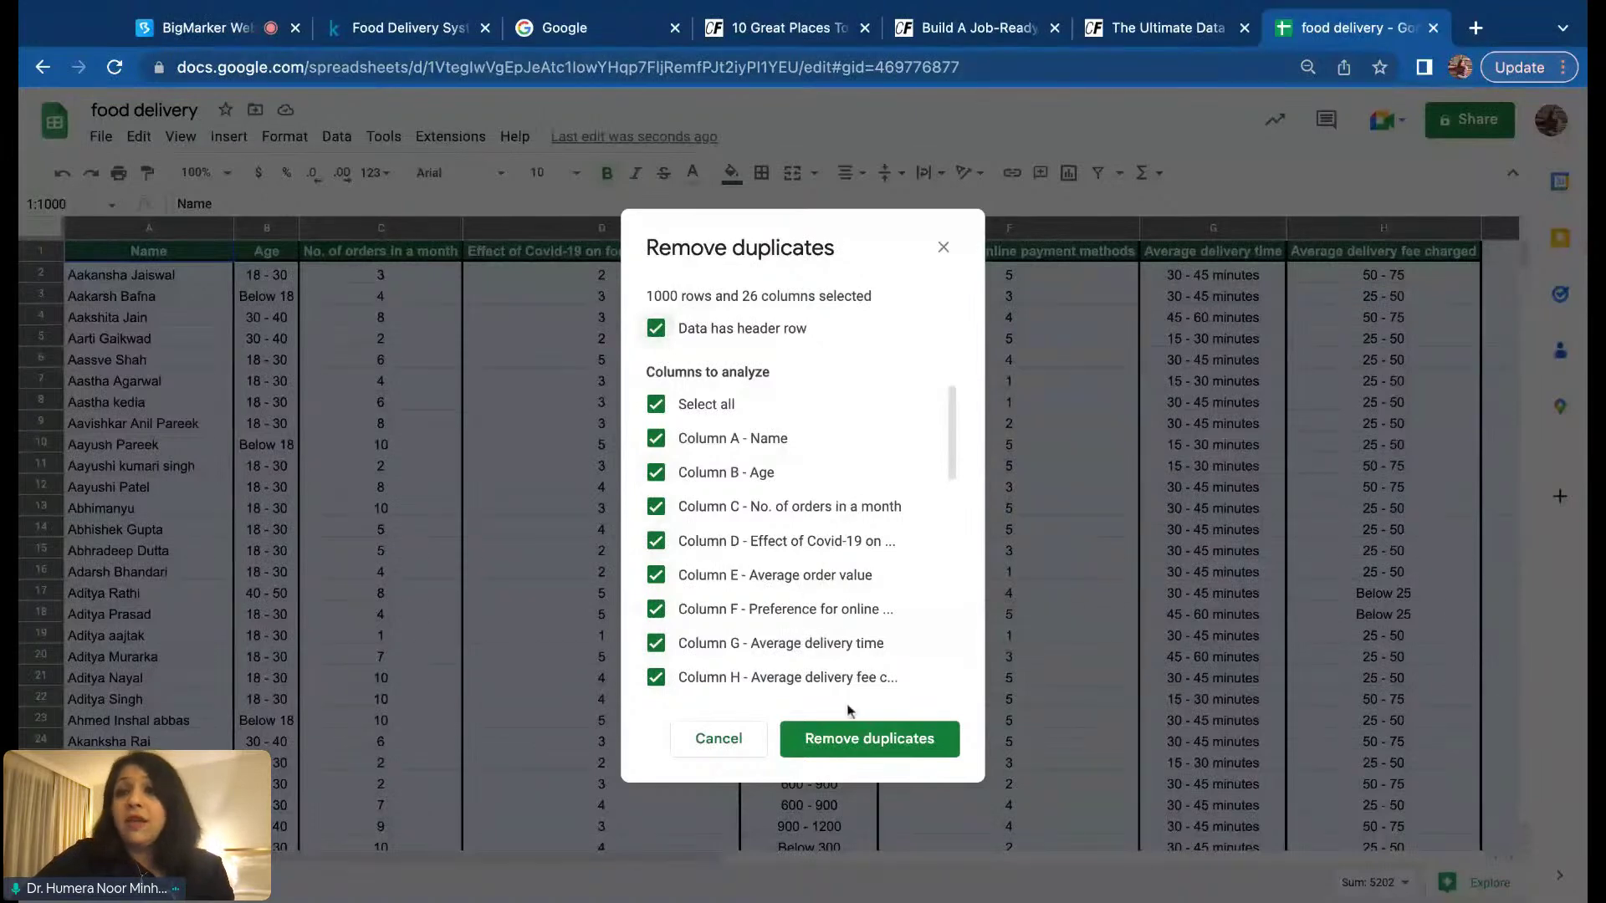
left_click(866, 744)
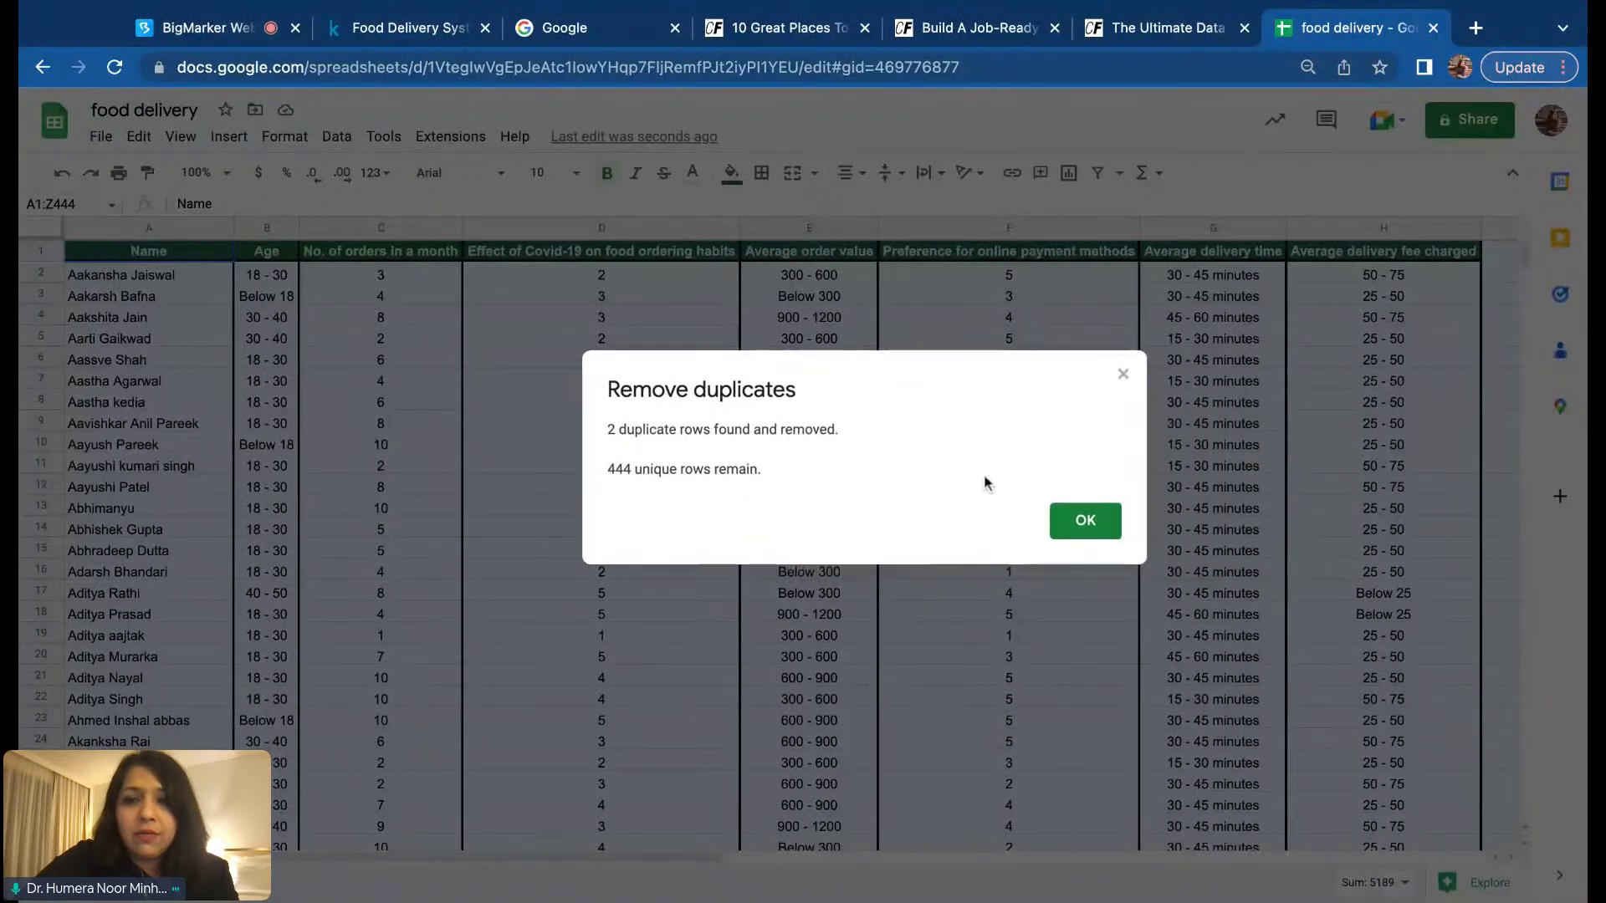
left_click(1085, 522)
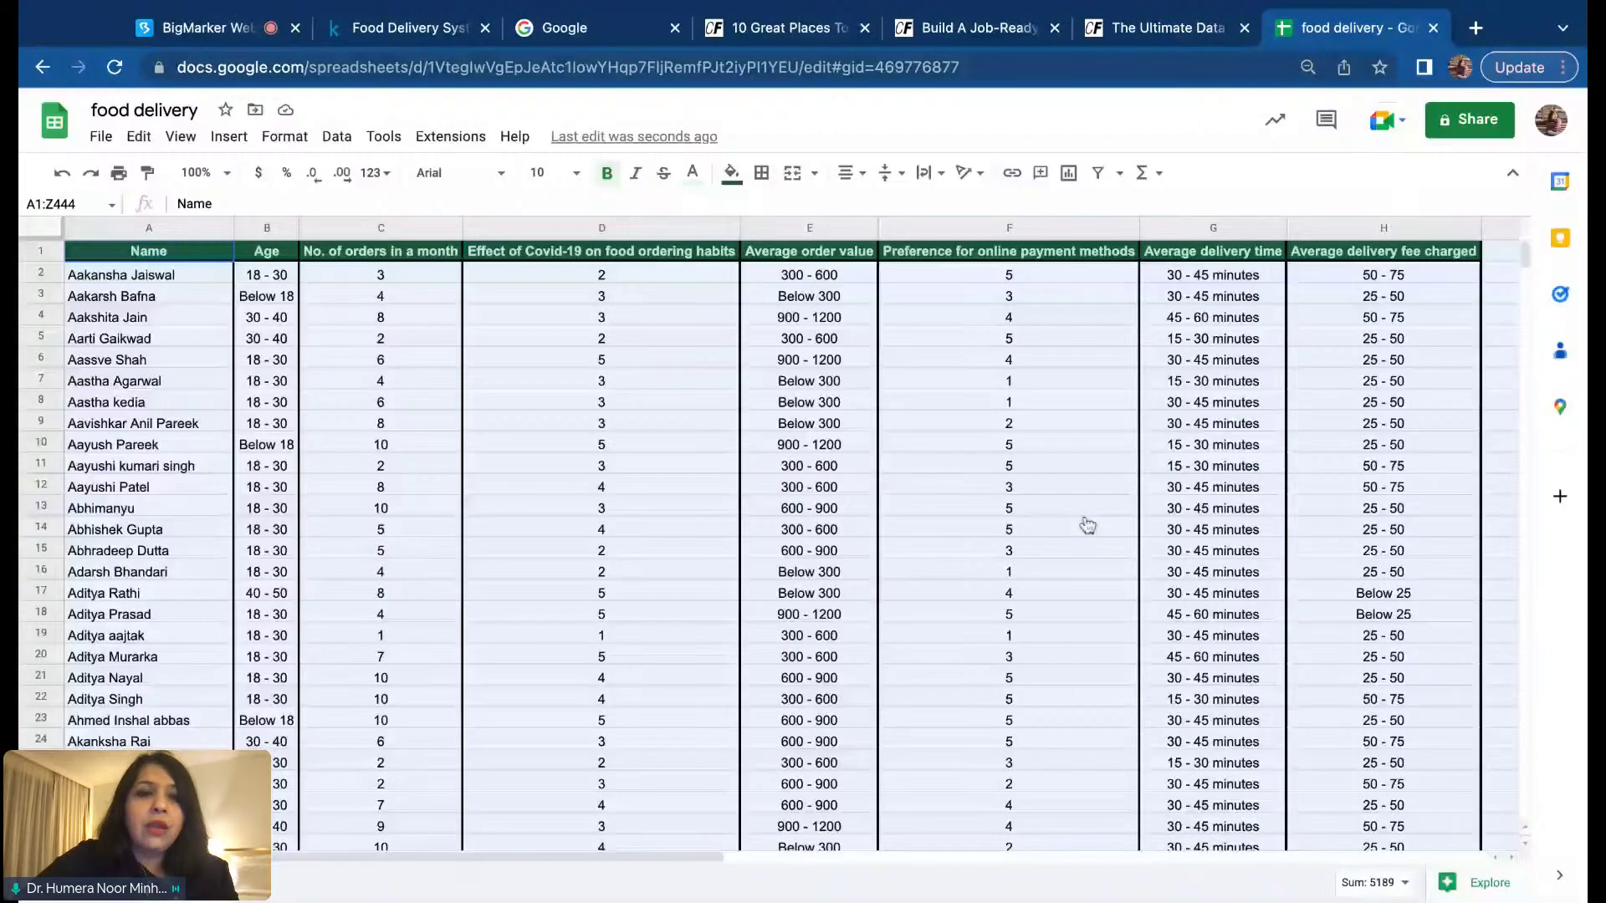
left_click(505, 422)
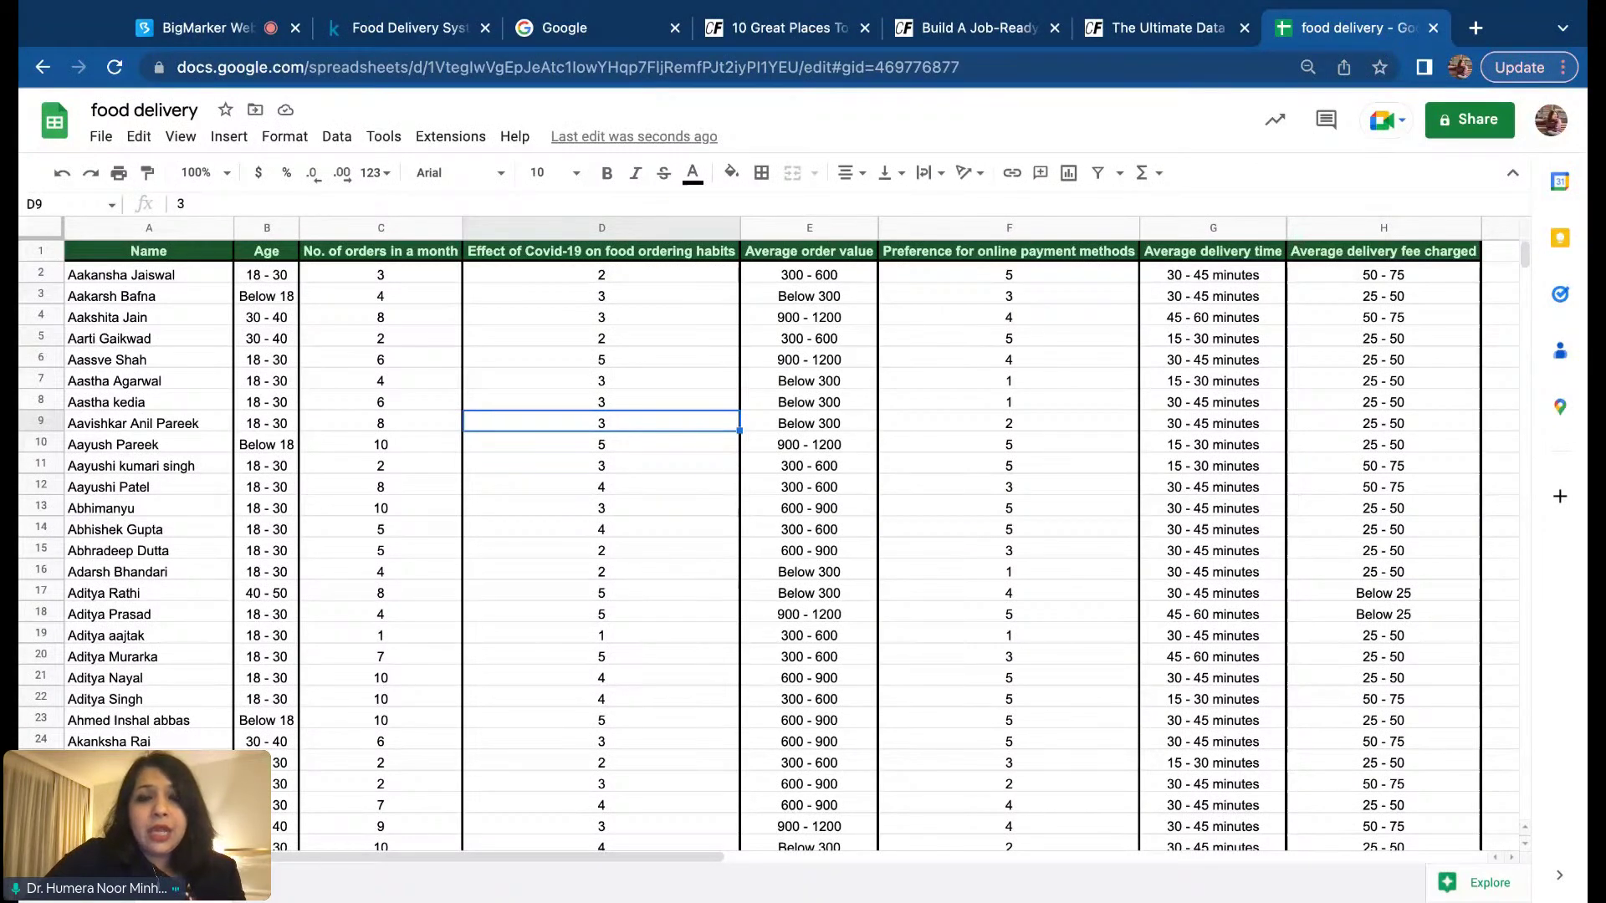
left_click(824, 229)
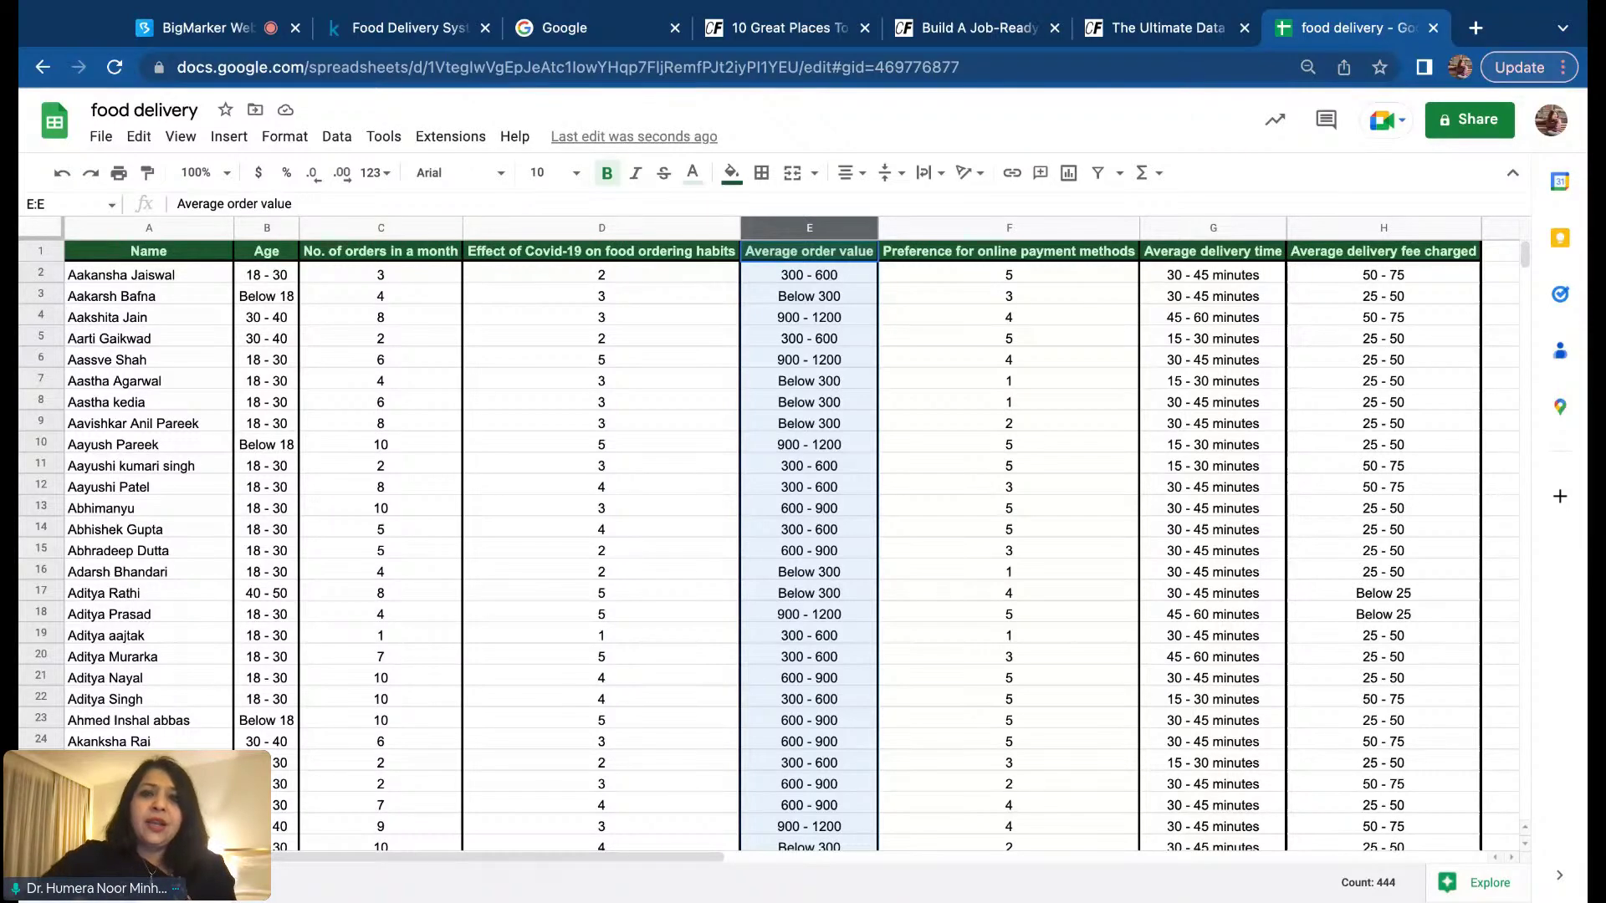
left_click(808, 405)
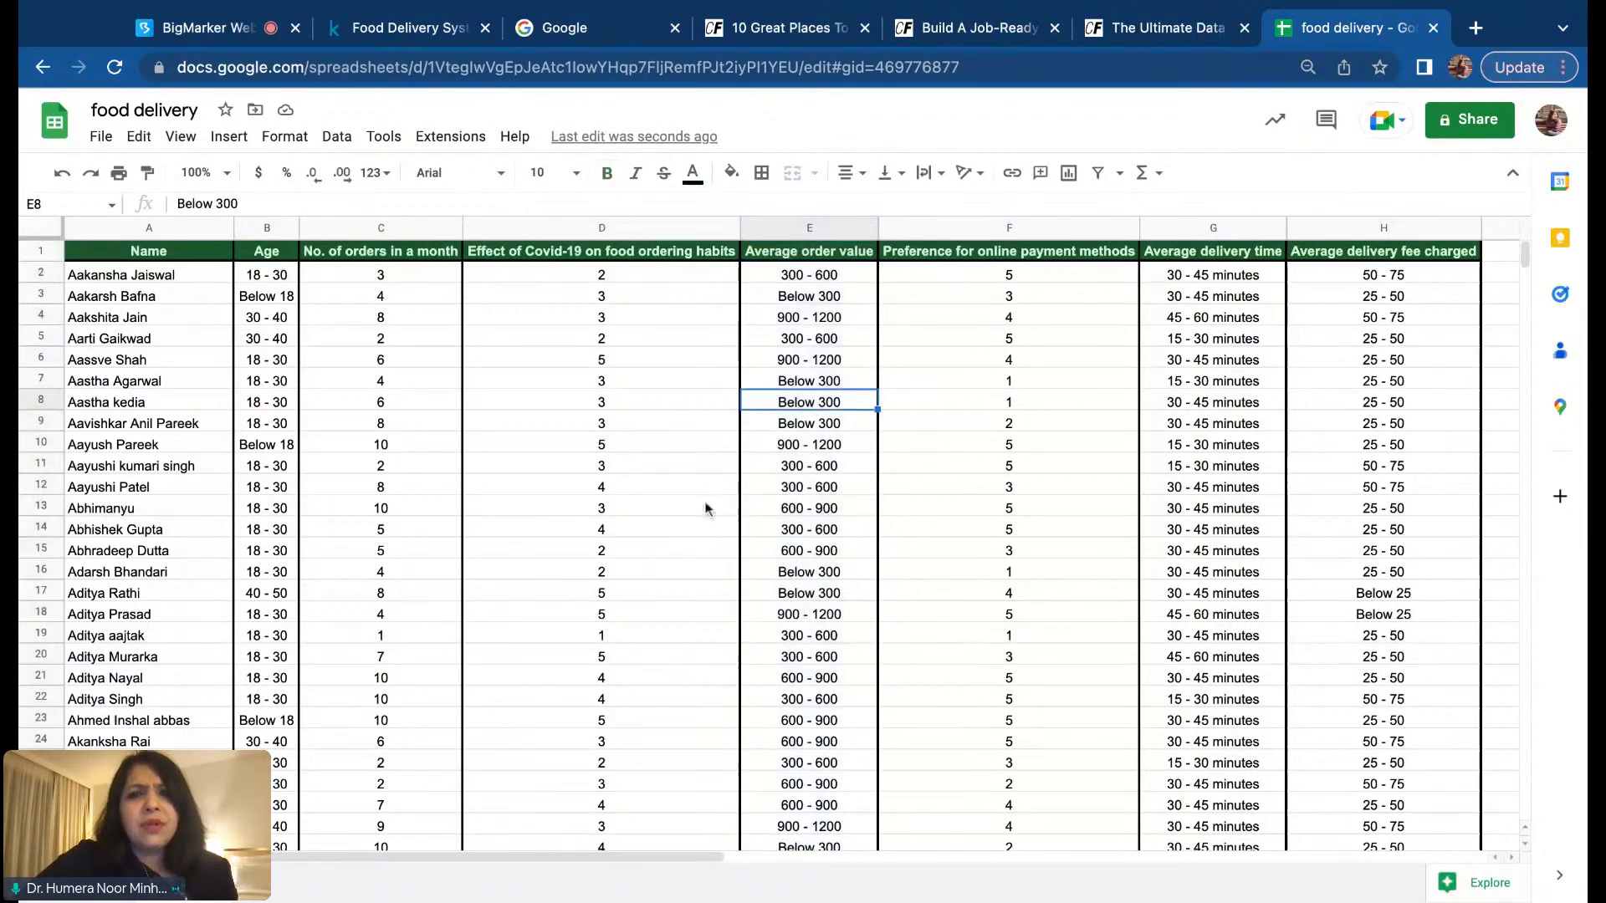
left_click(799, 276)
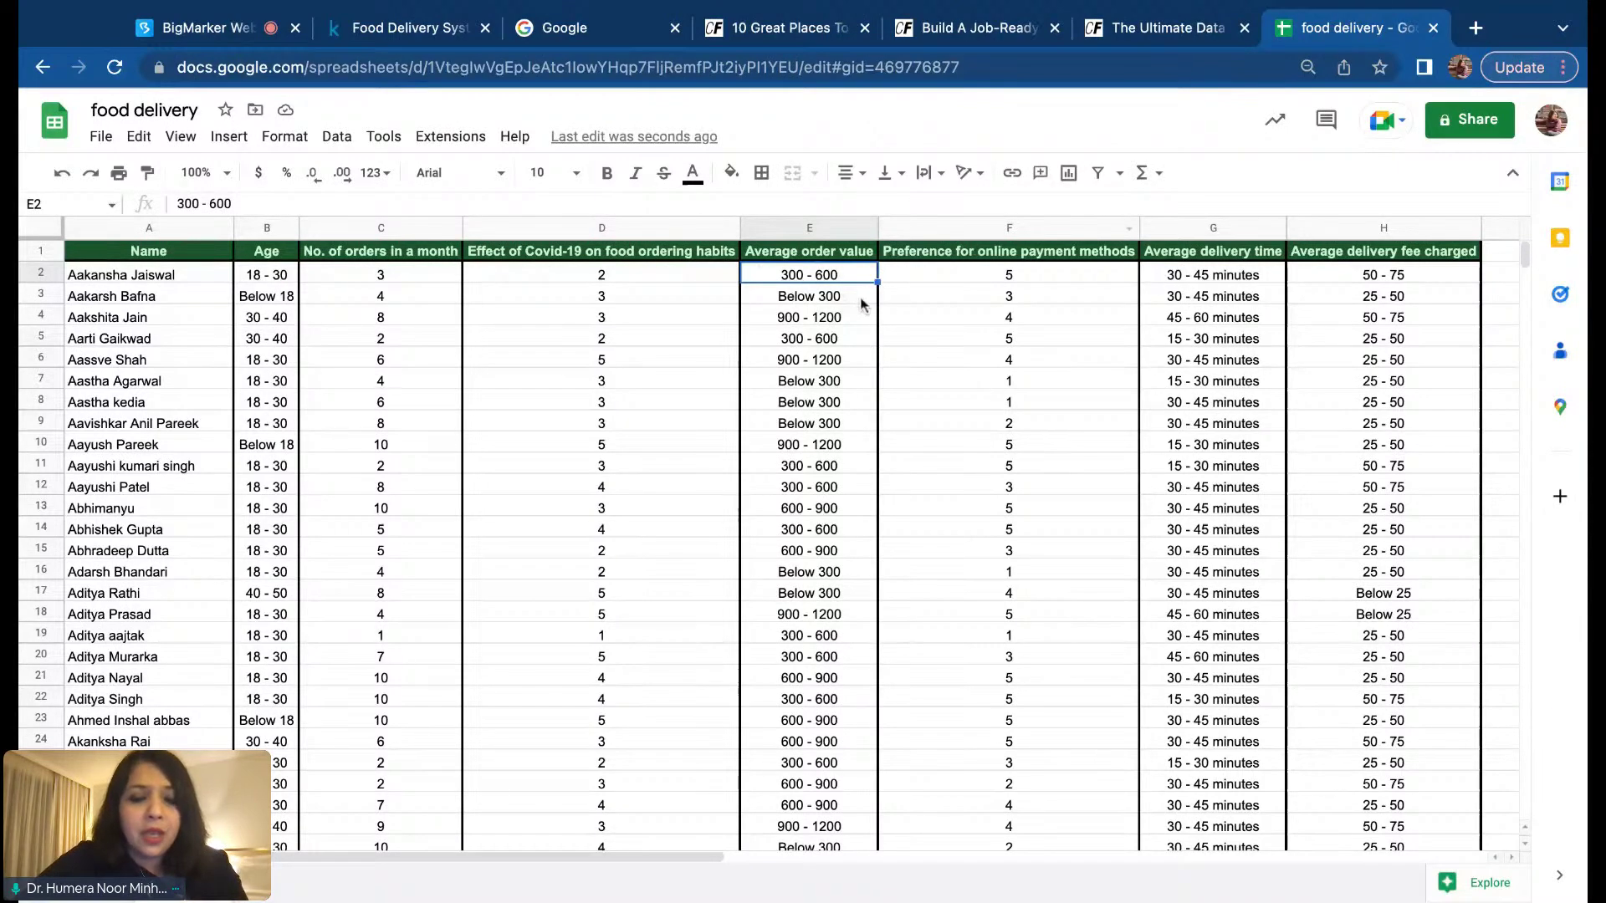
key("ctrl+c")
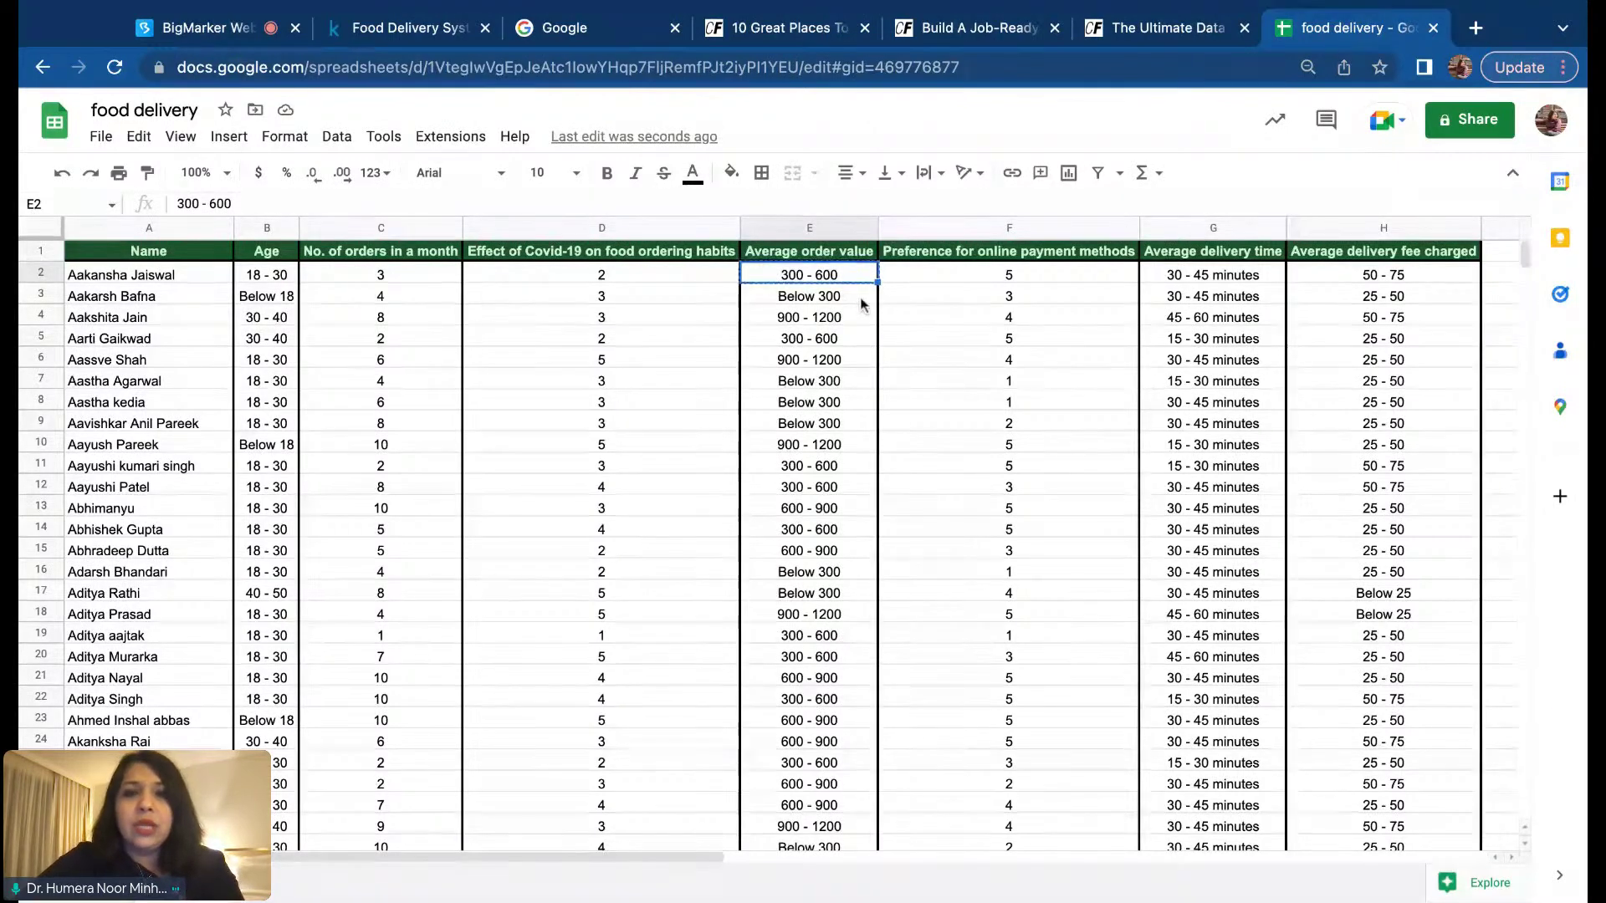
left_click(837, 228)
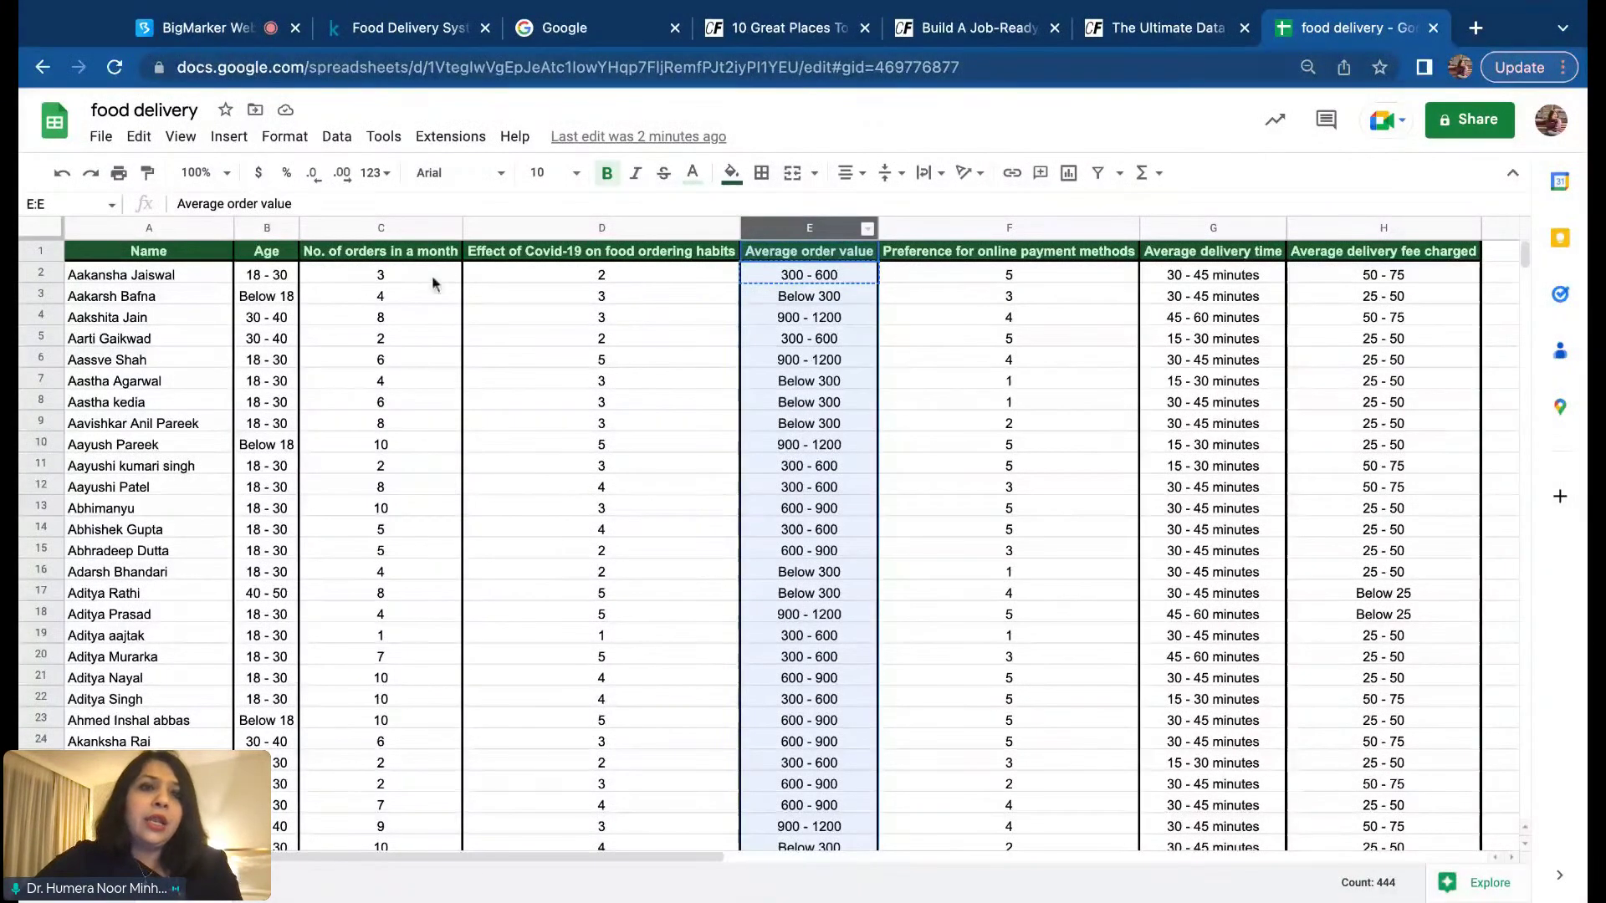
Step: Replace every "Below 300" with "300" in the Average order value column using Find and replace
left_click(812, 306)
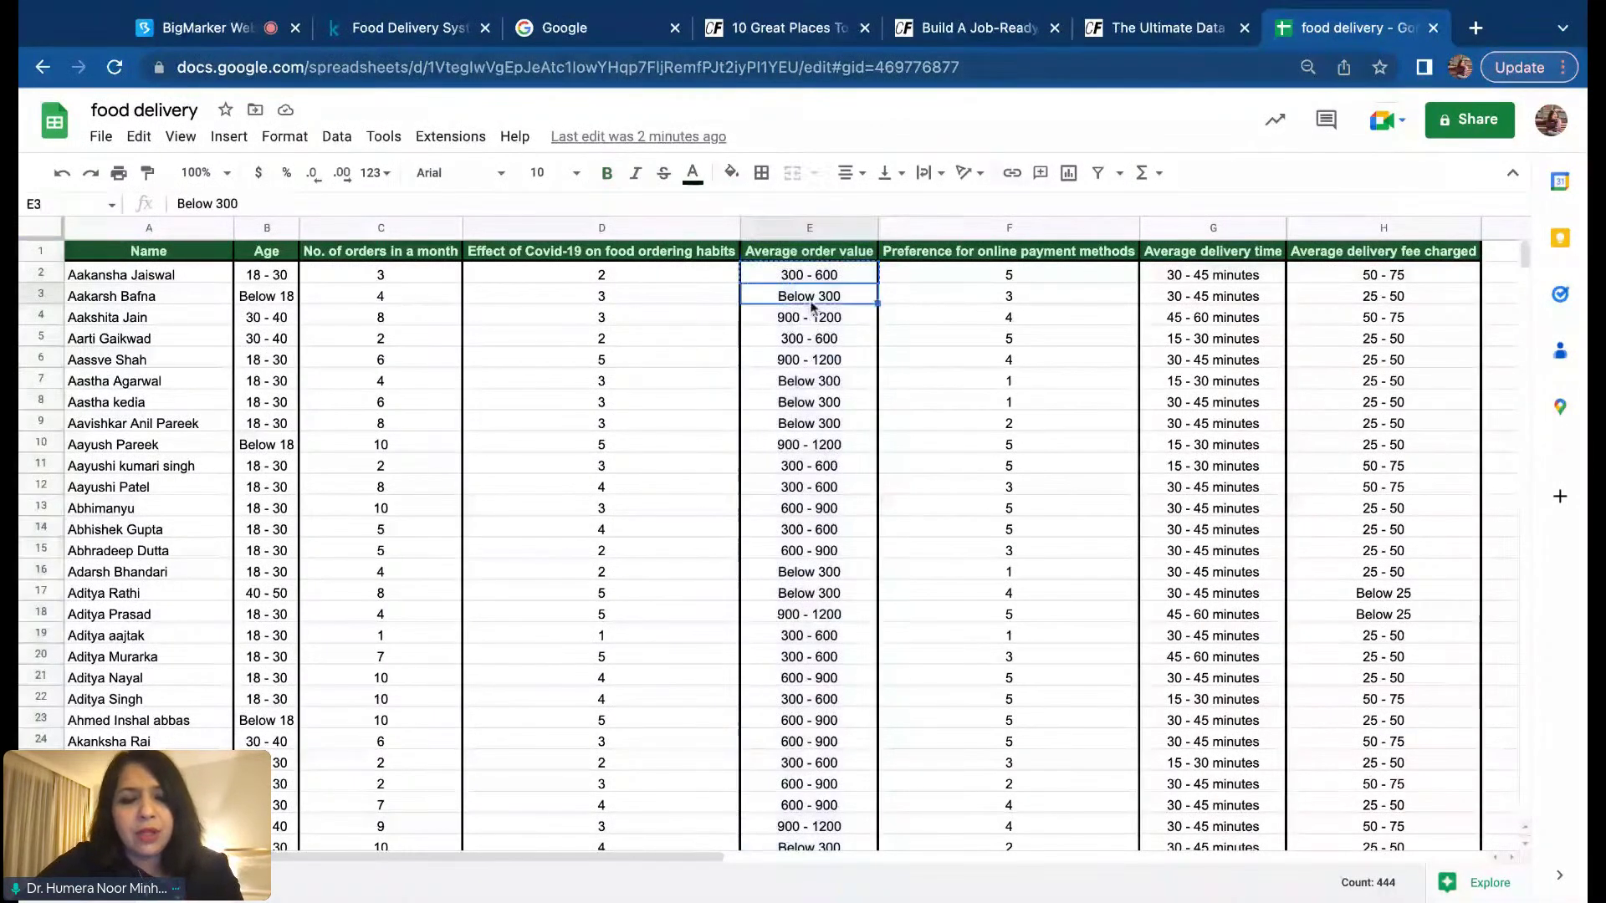
key("ctrl+c")
left_click(809, 228)
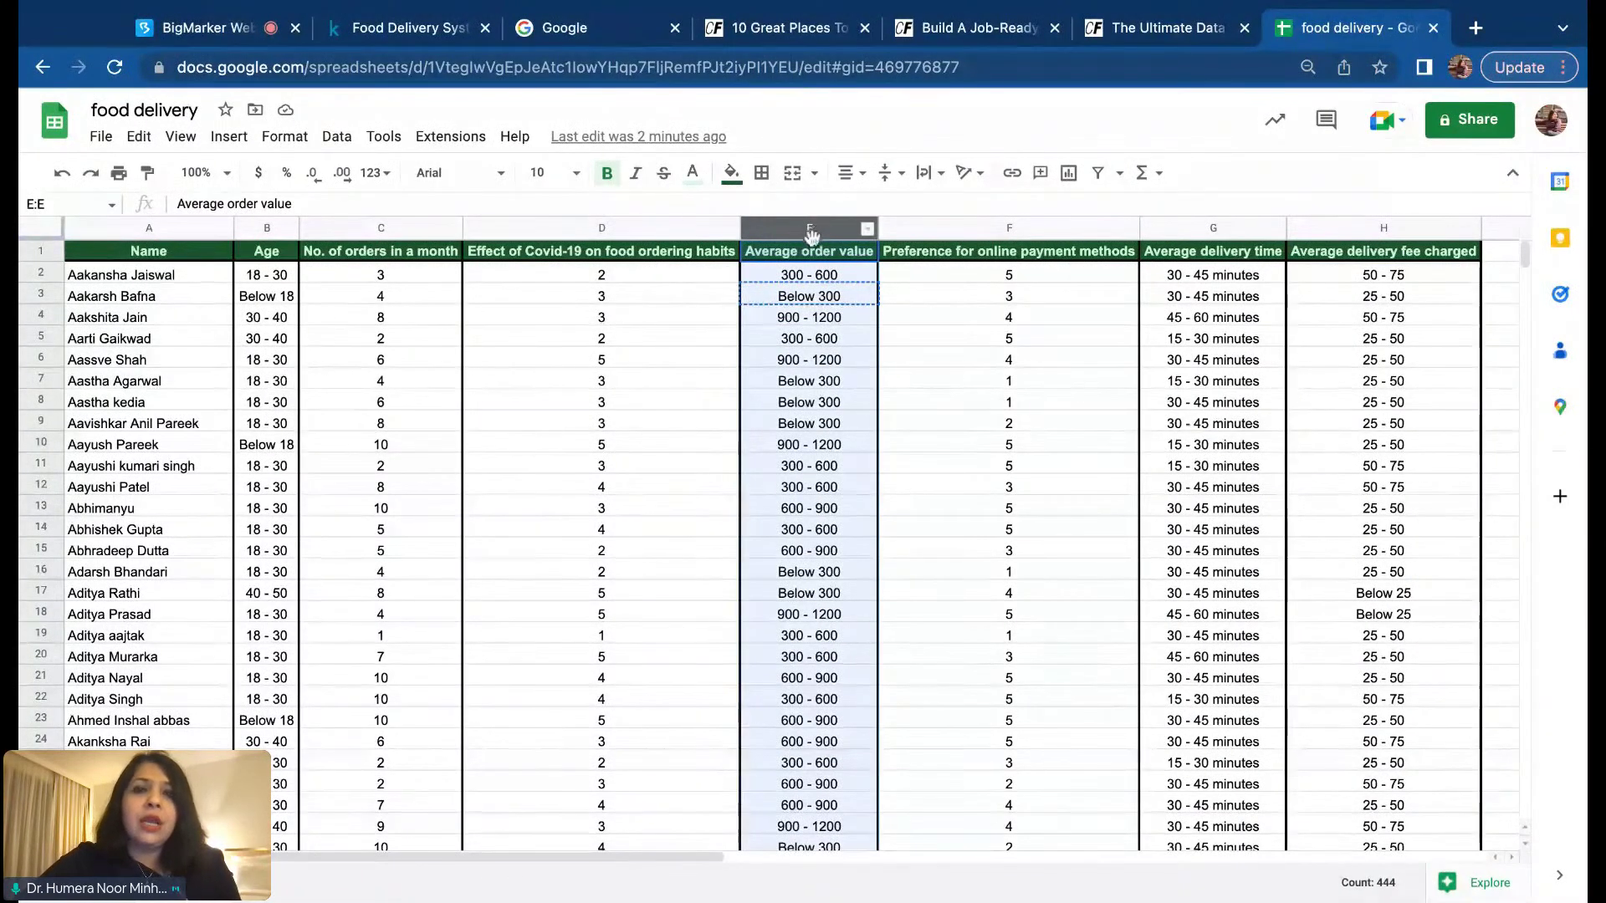
left_click(140, 137)
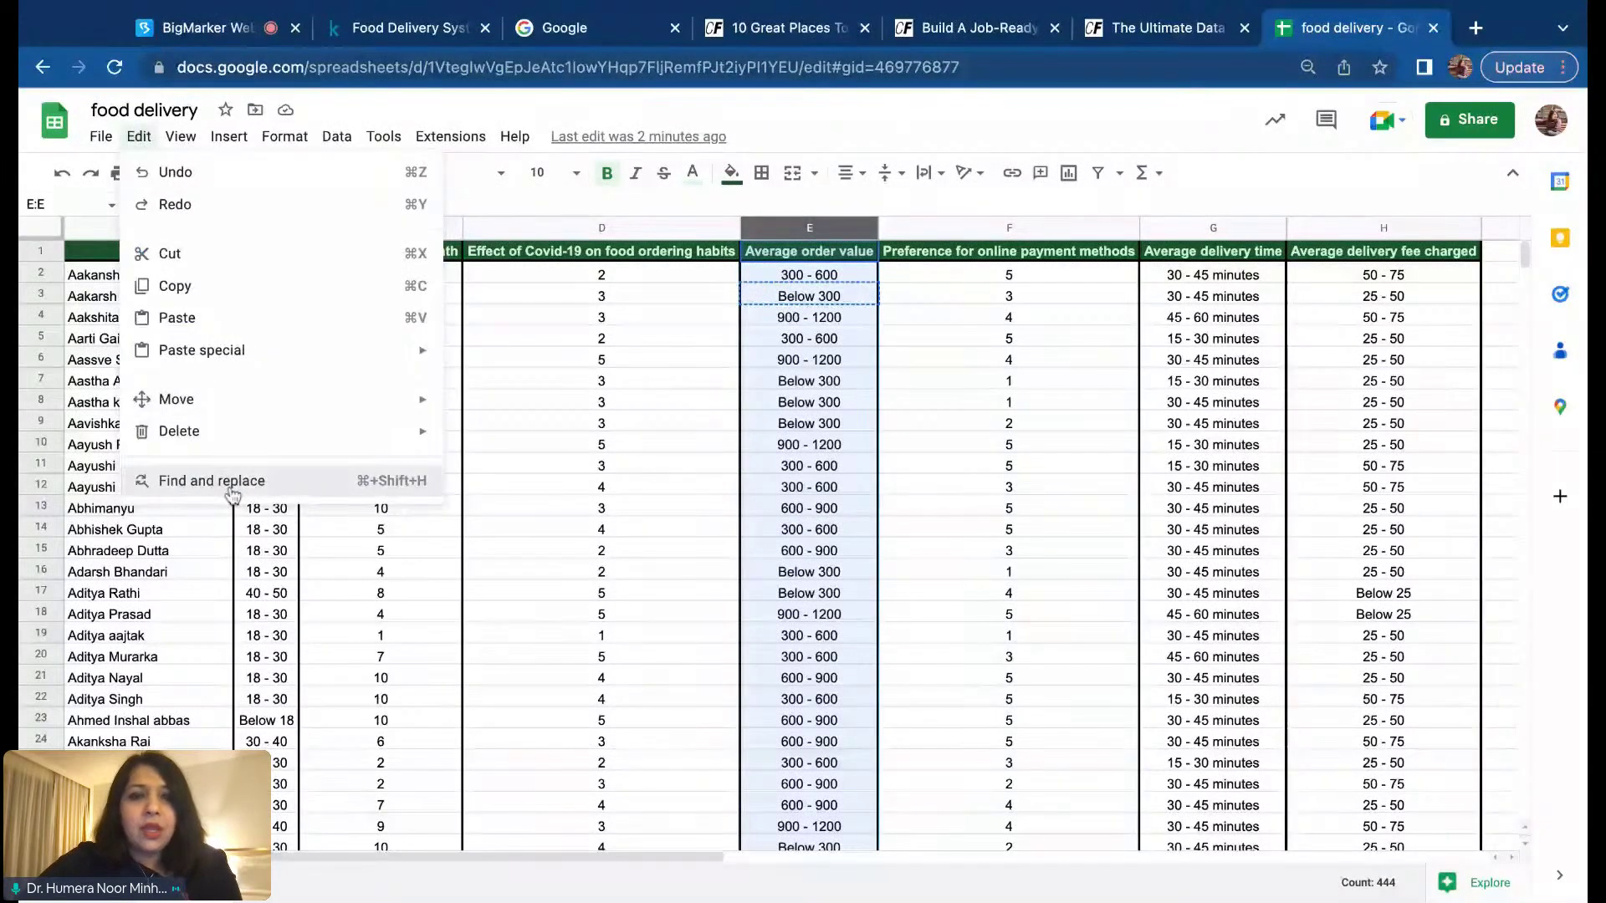
left_click(218, 482)
type("Below 300")
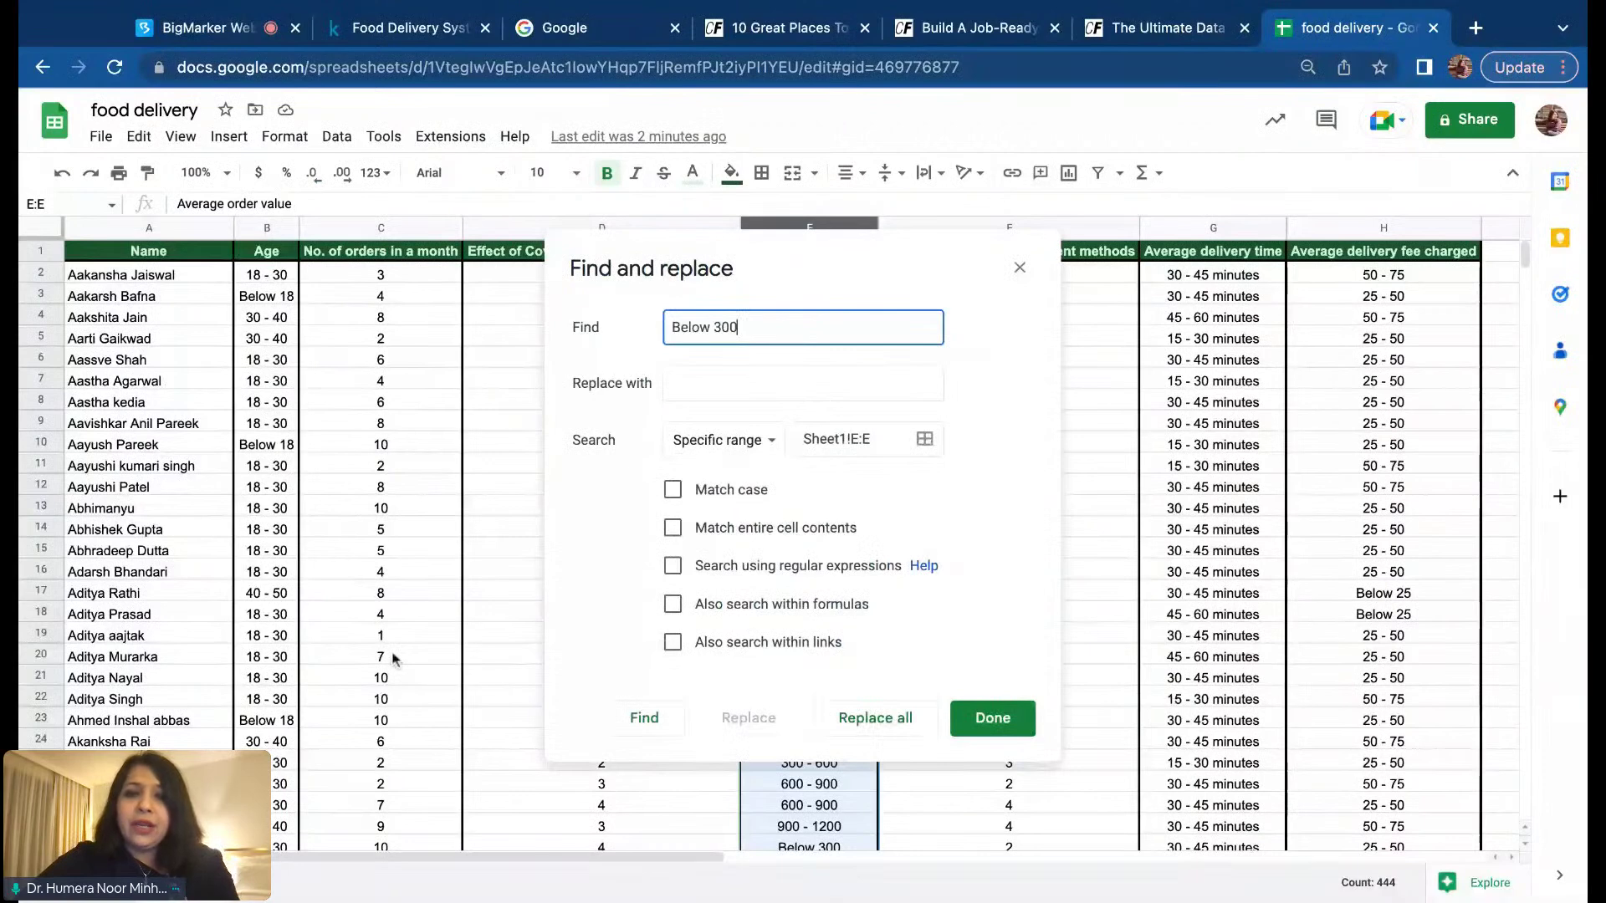
key("Tab")
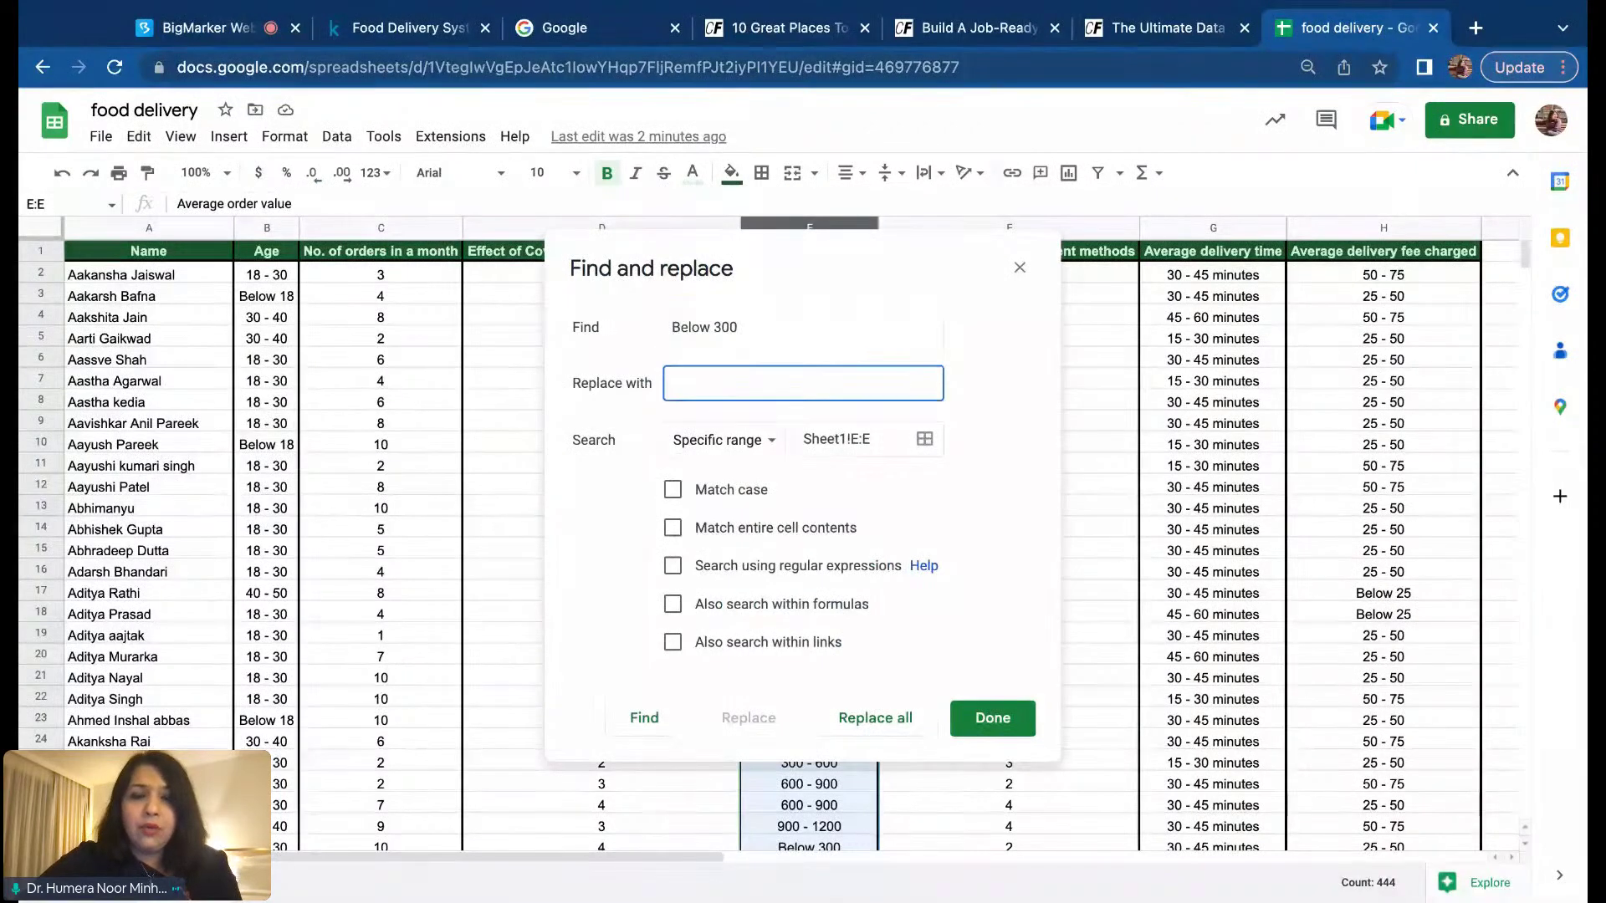
type("300")
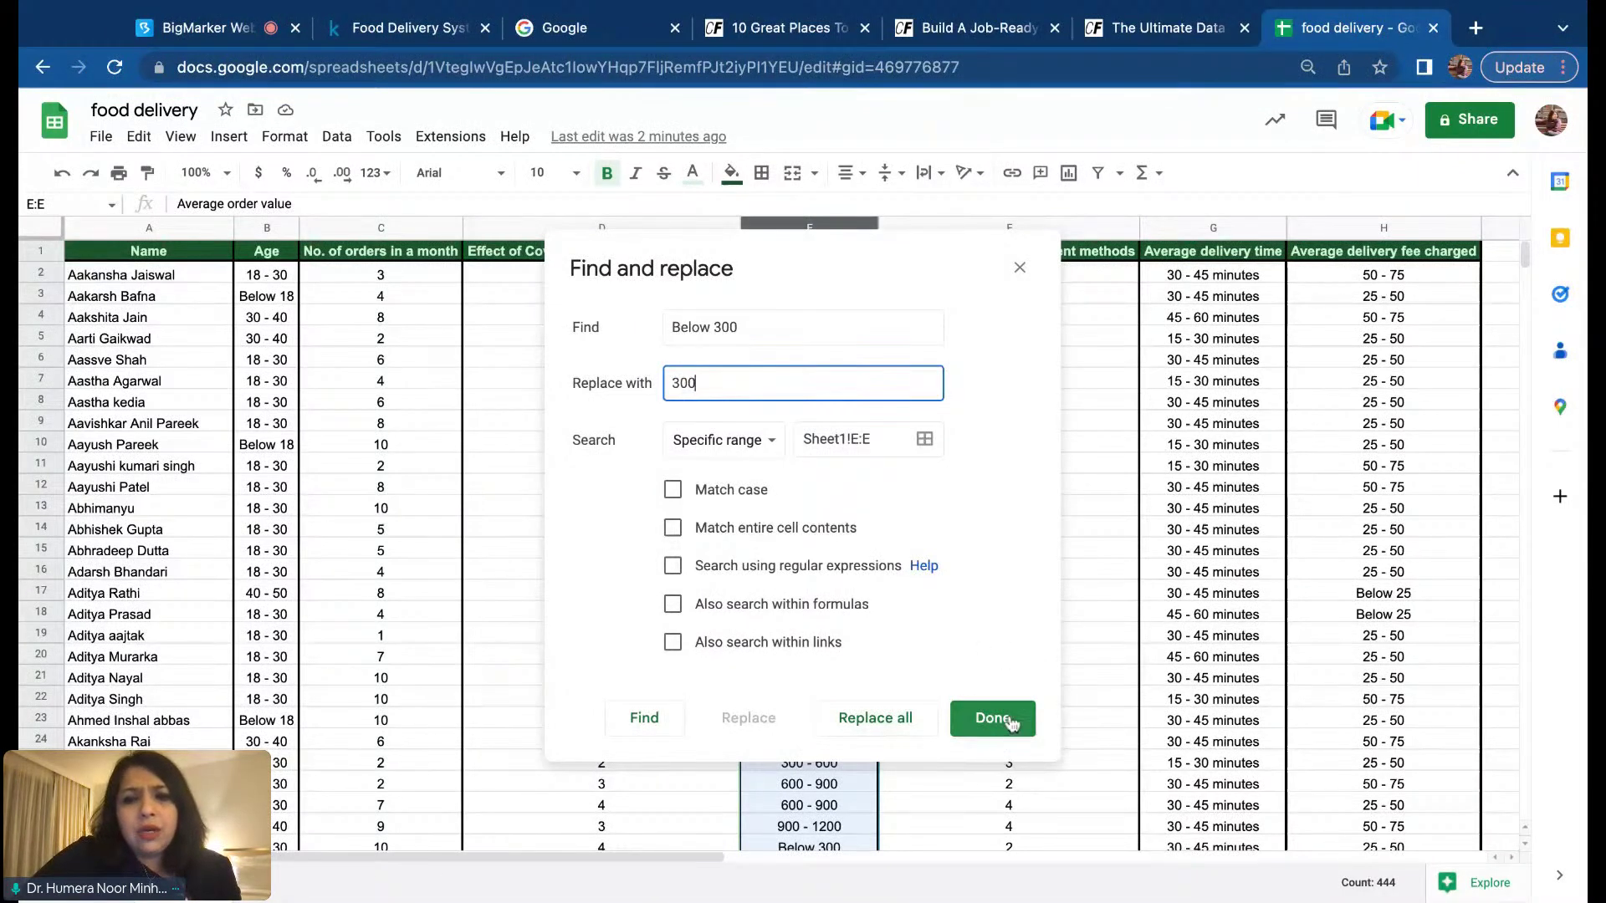
left_click(890, 727)
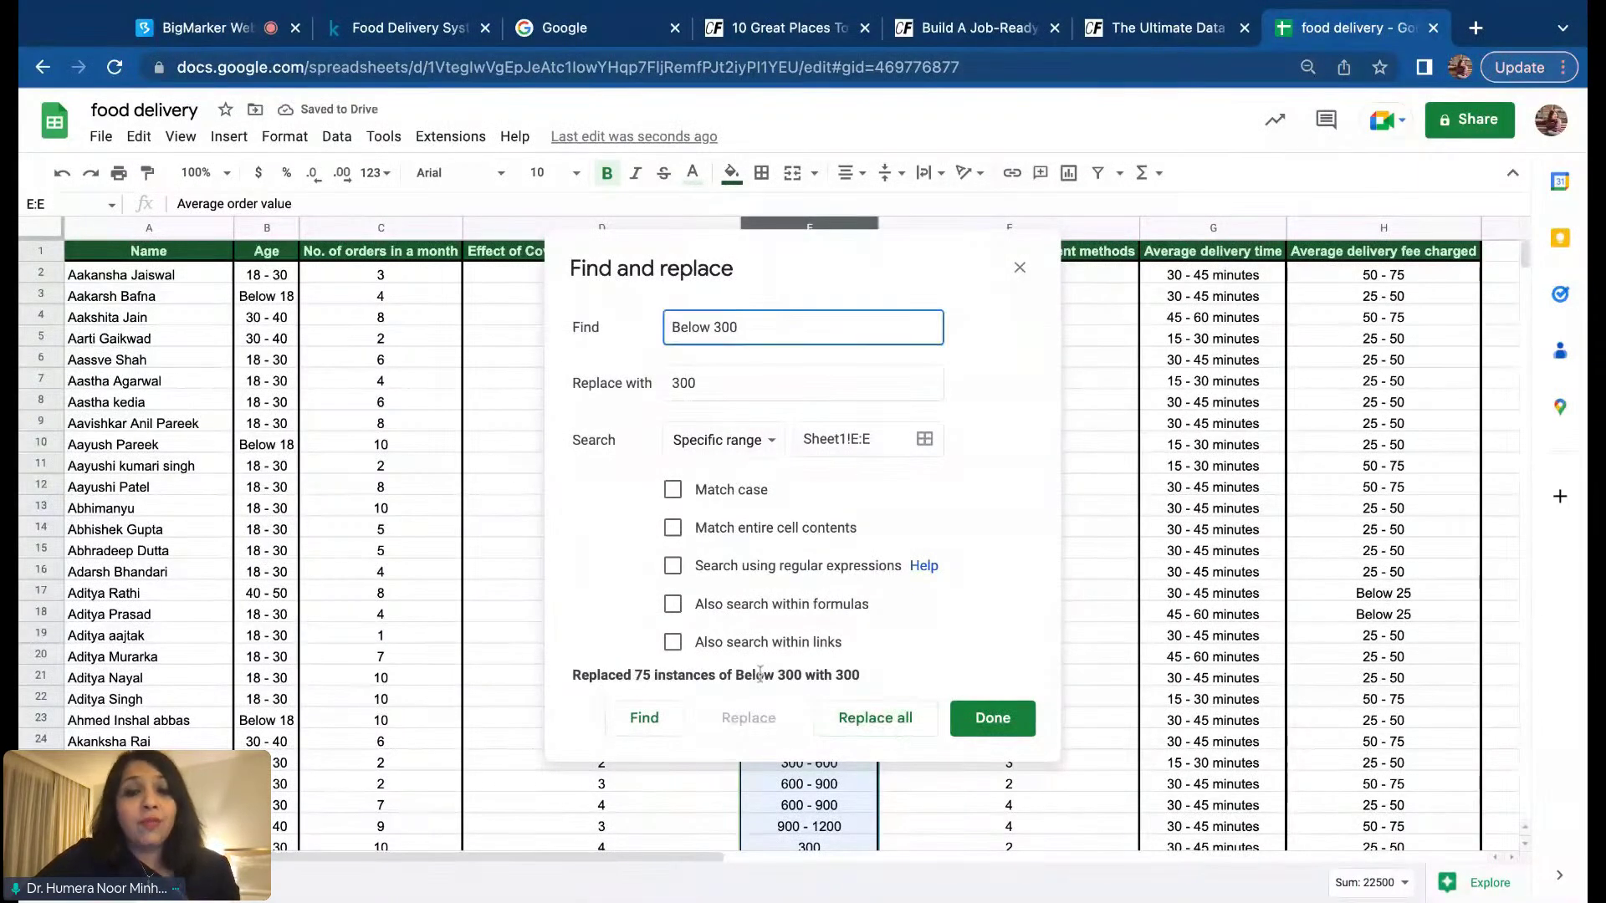
left_click(1011, 724)
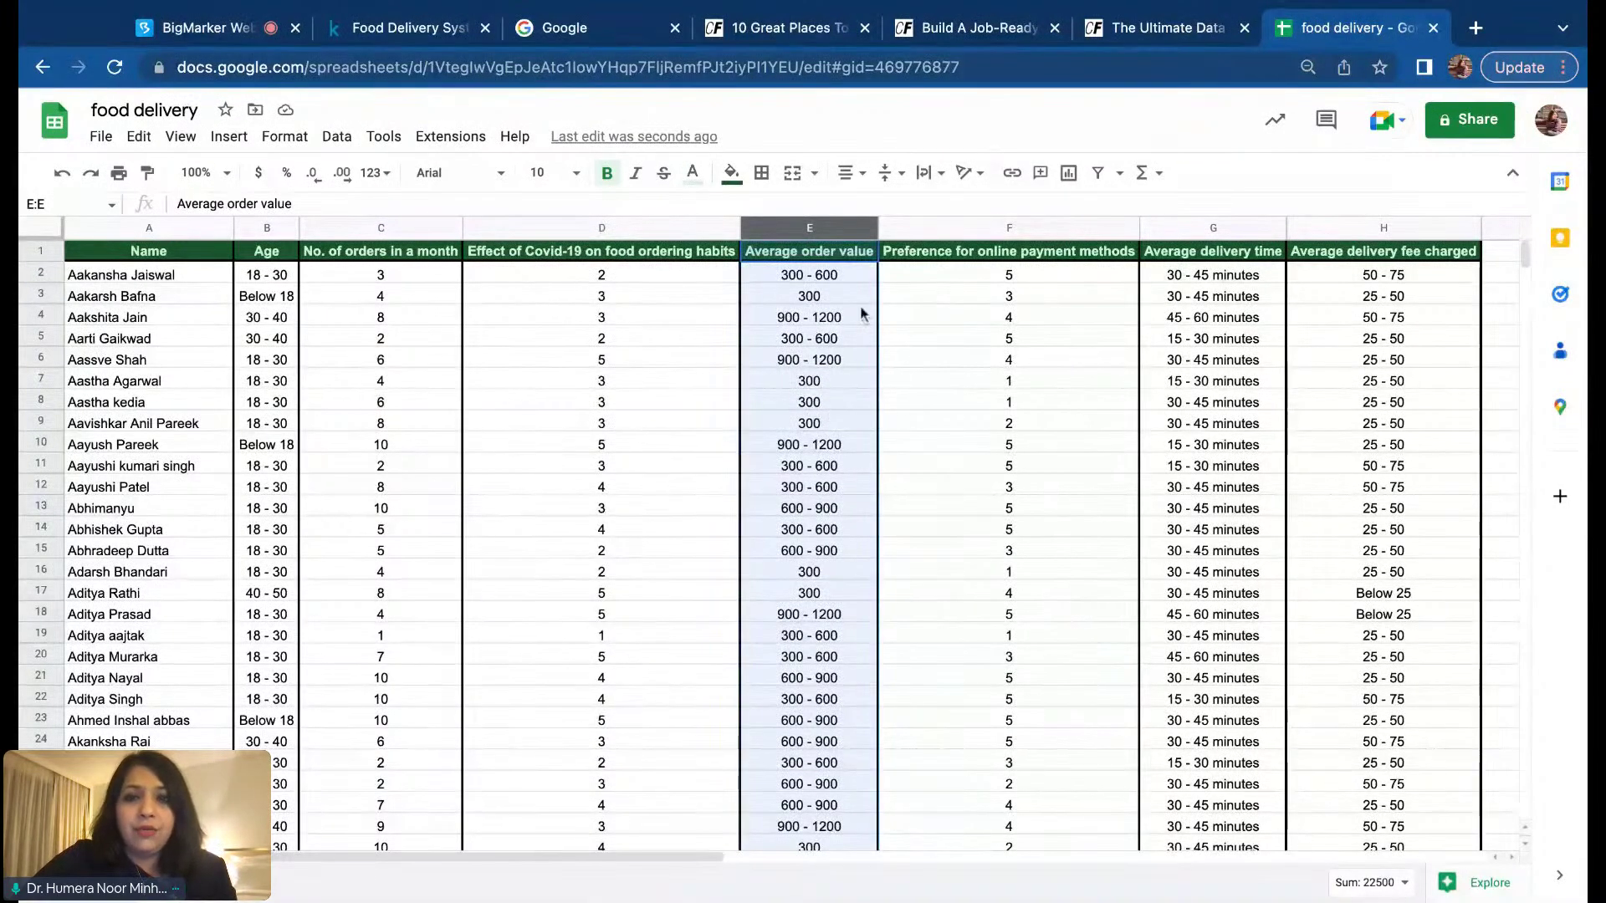
Step: Replace every "300 - 600" with "600" in the Average order value column using Find and replace
left_click(841, 276)
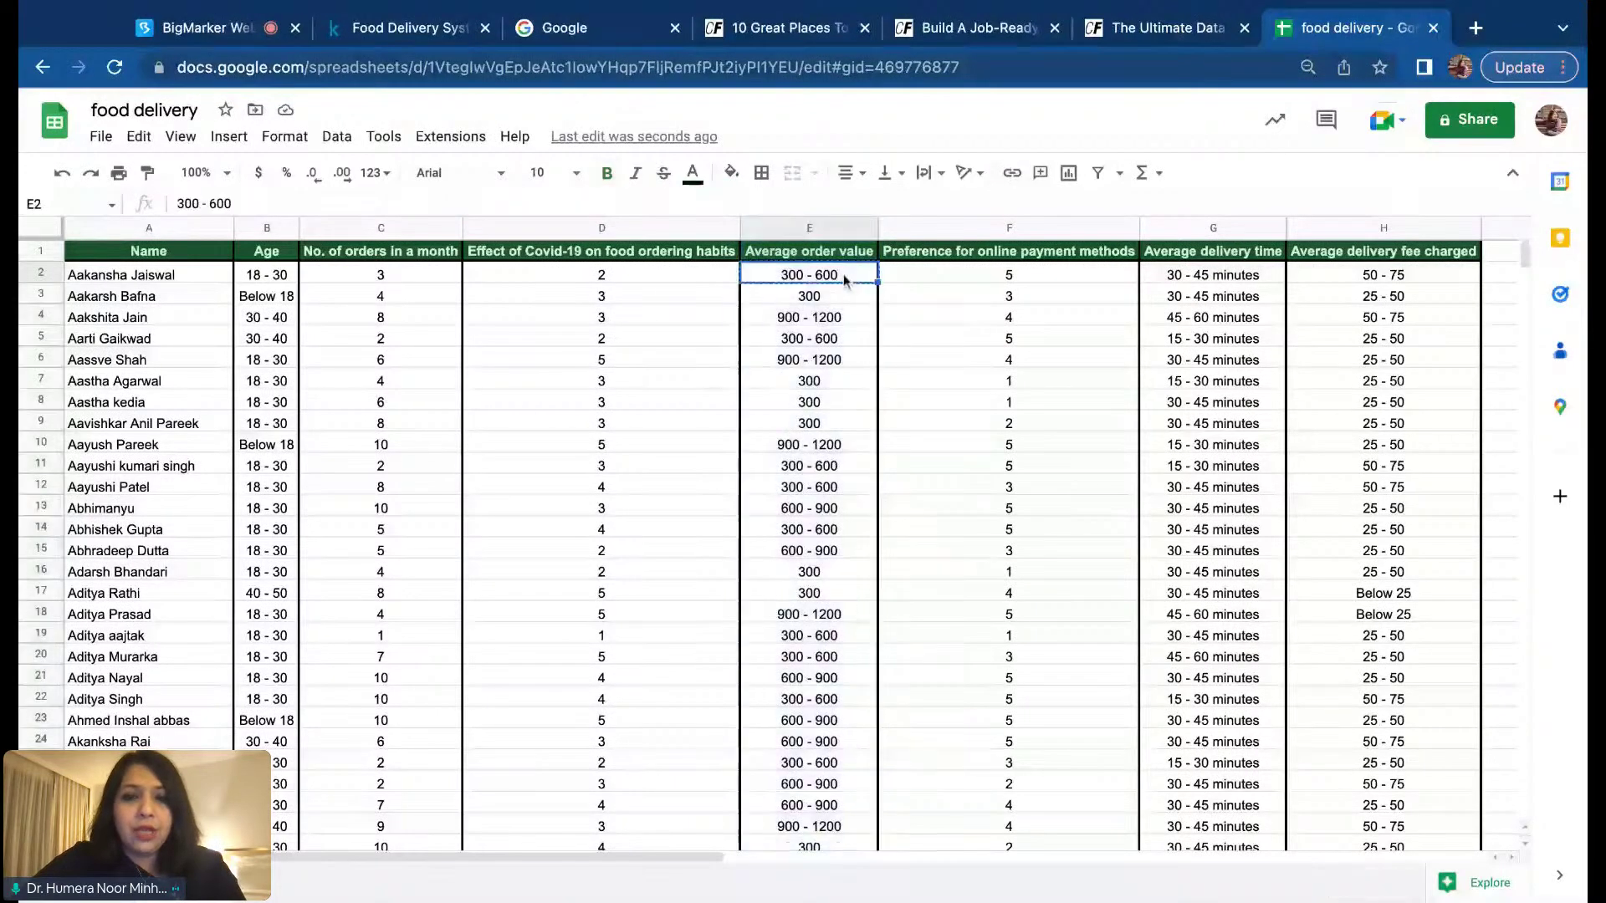
key("ctrl+c")
left_click(810, 225)
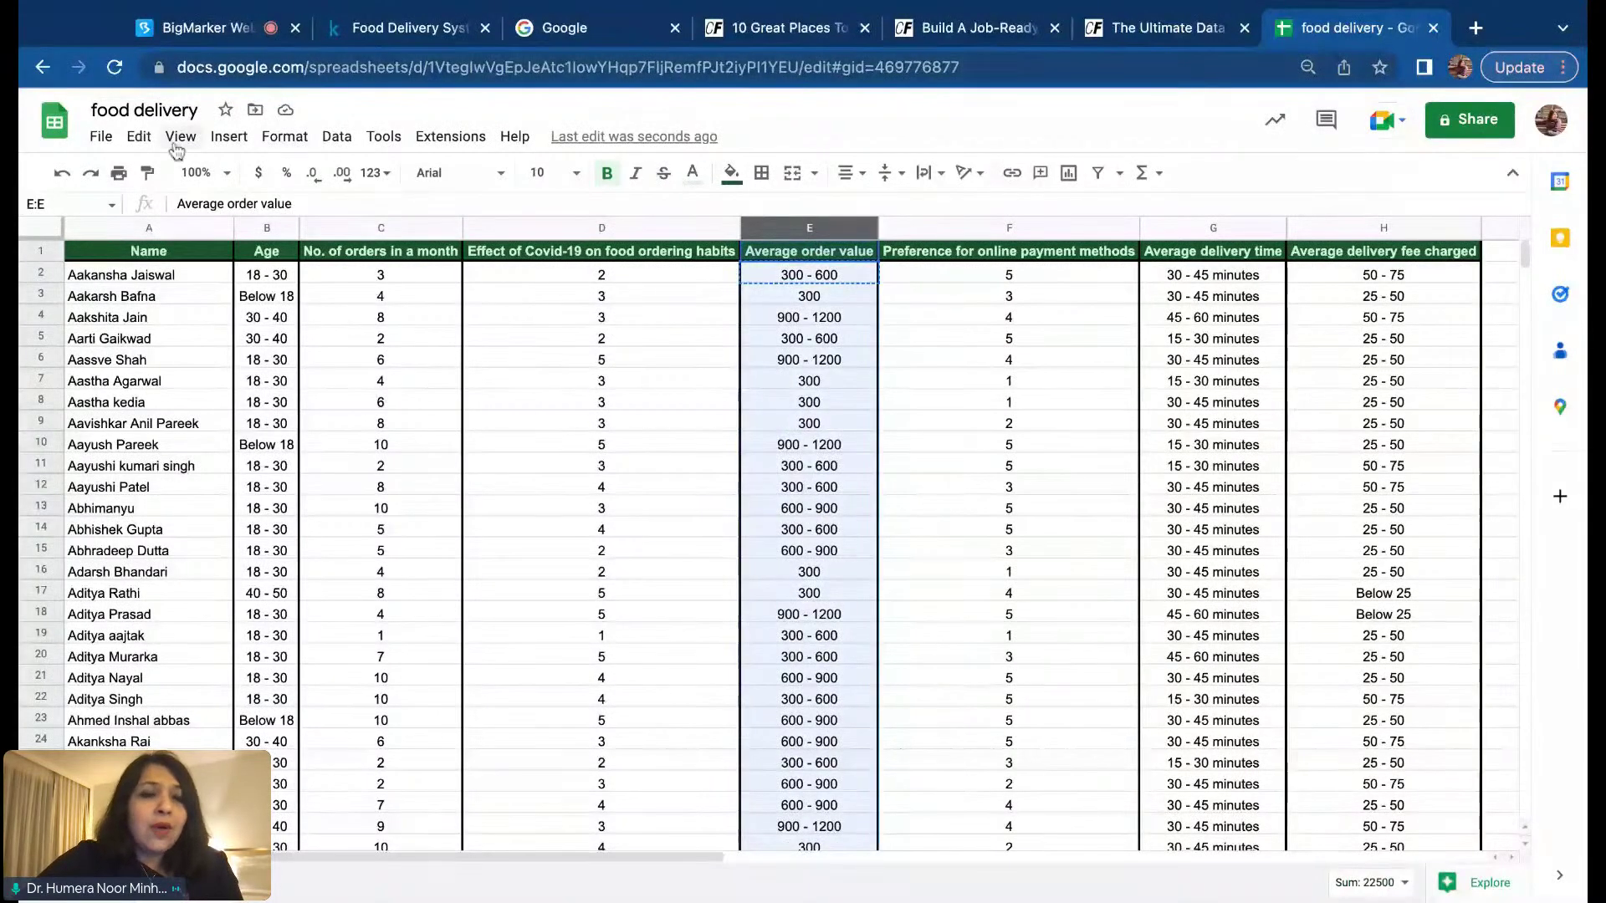
left_click(138, 137)
left_click(227, 480)
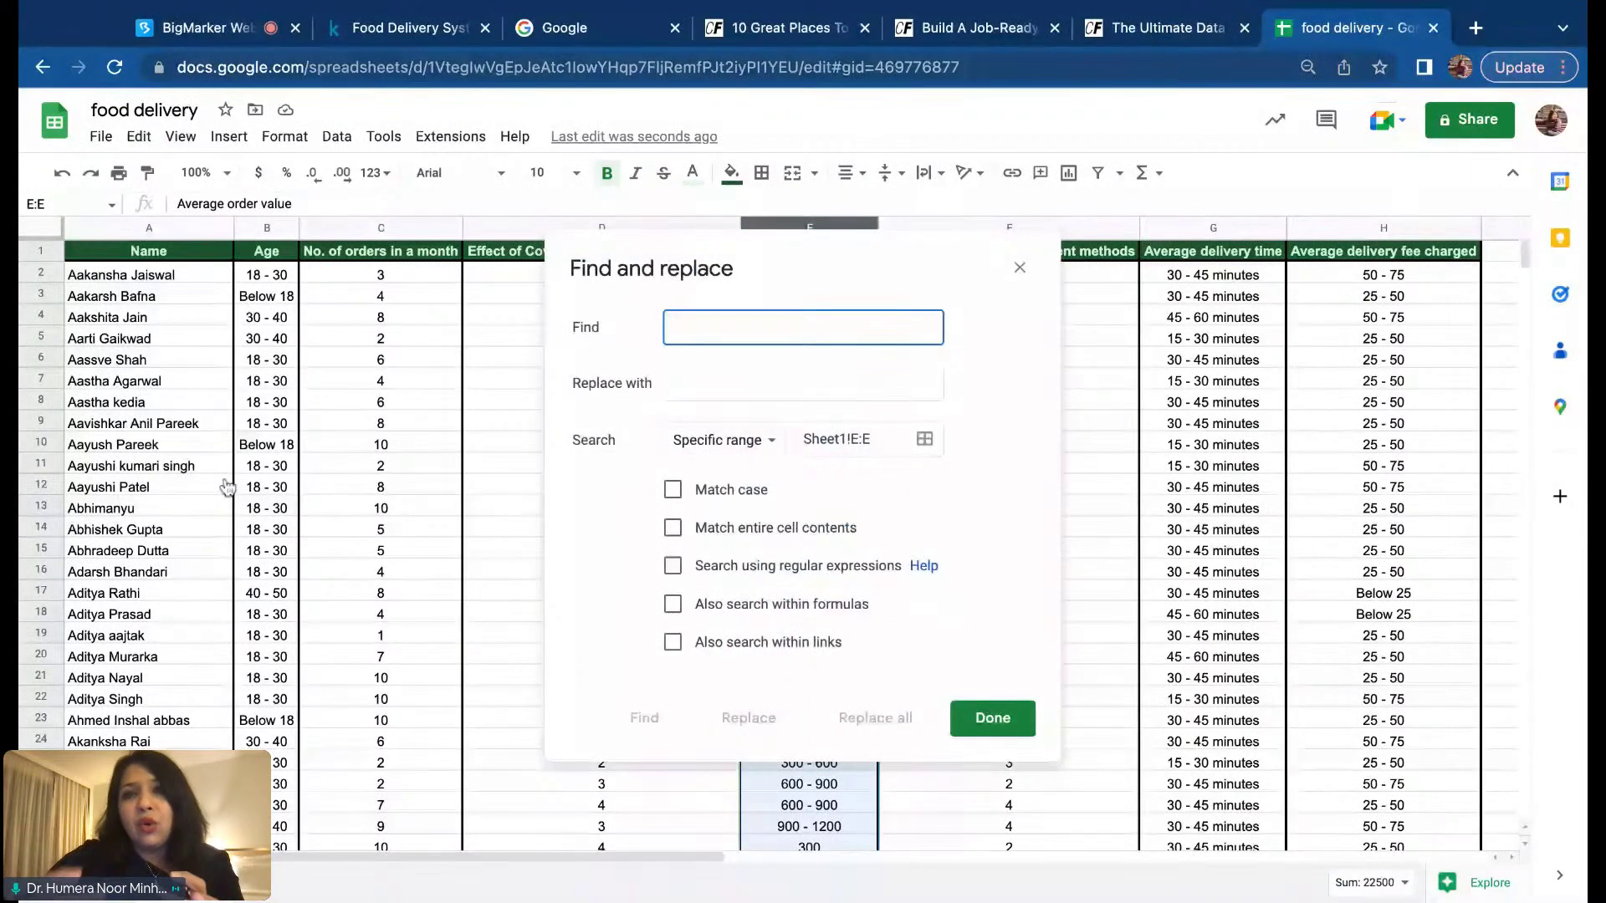
key("ctrl+v")
key("Tab")
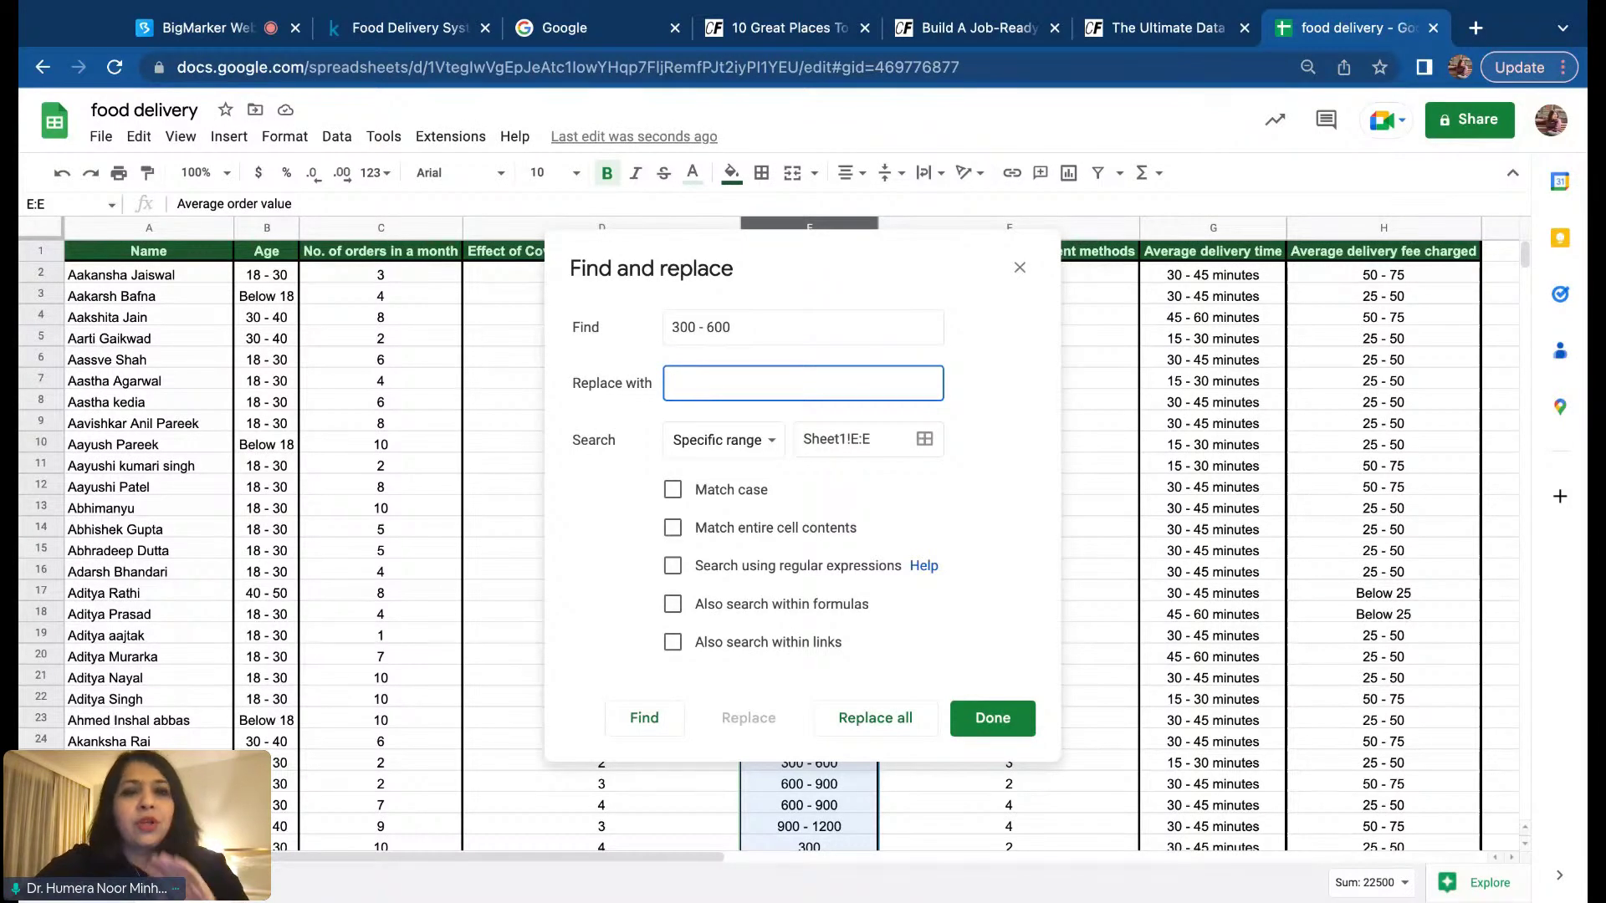
type("600")
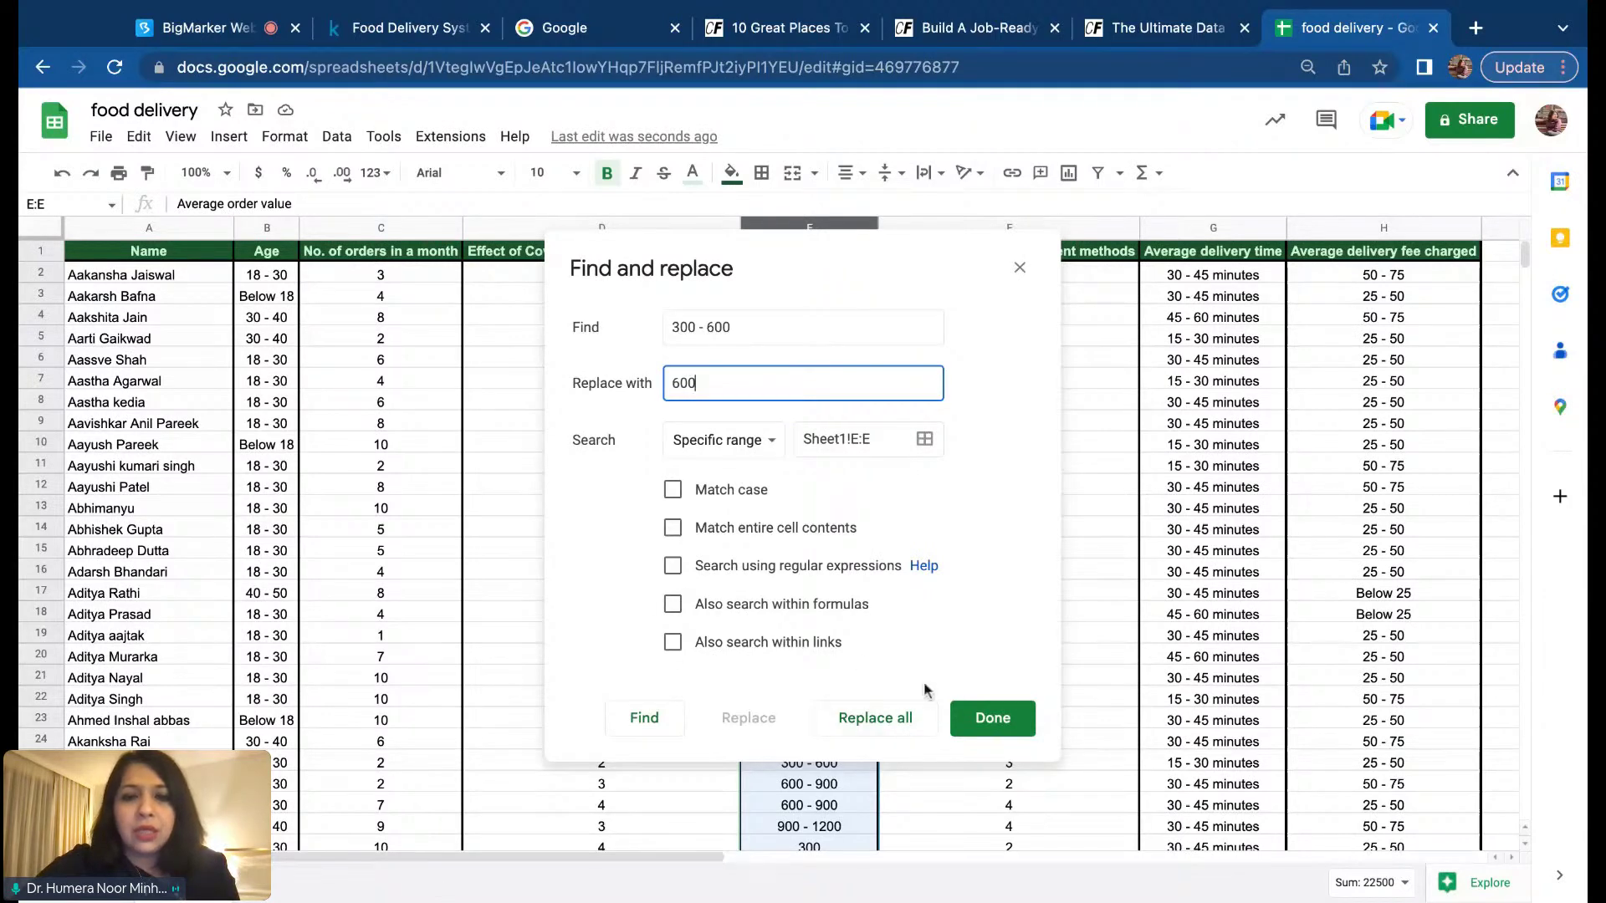
left_click(875, 718)
left_click(1001, 719)
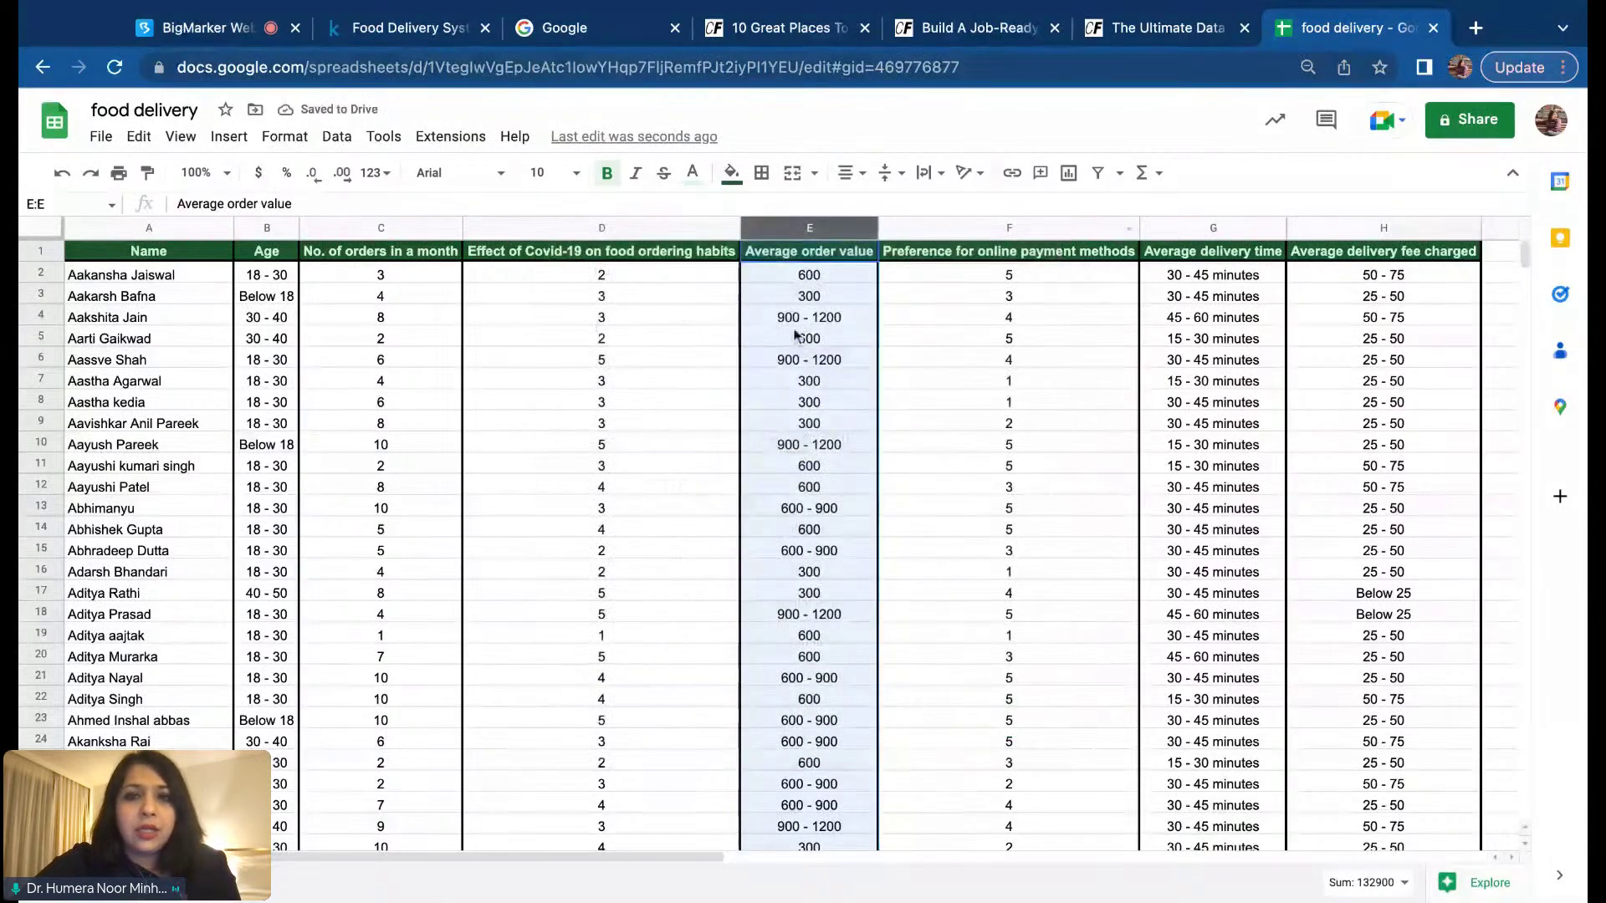
Step: Replace every "900 - 1200" with "1200" in the Average order value column using Find and replace
left_click(837, 321)
key("ctrl+c")
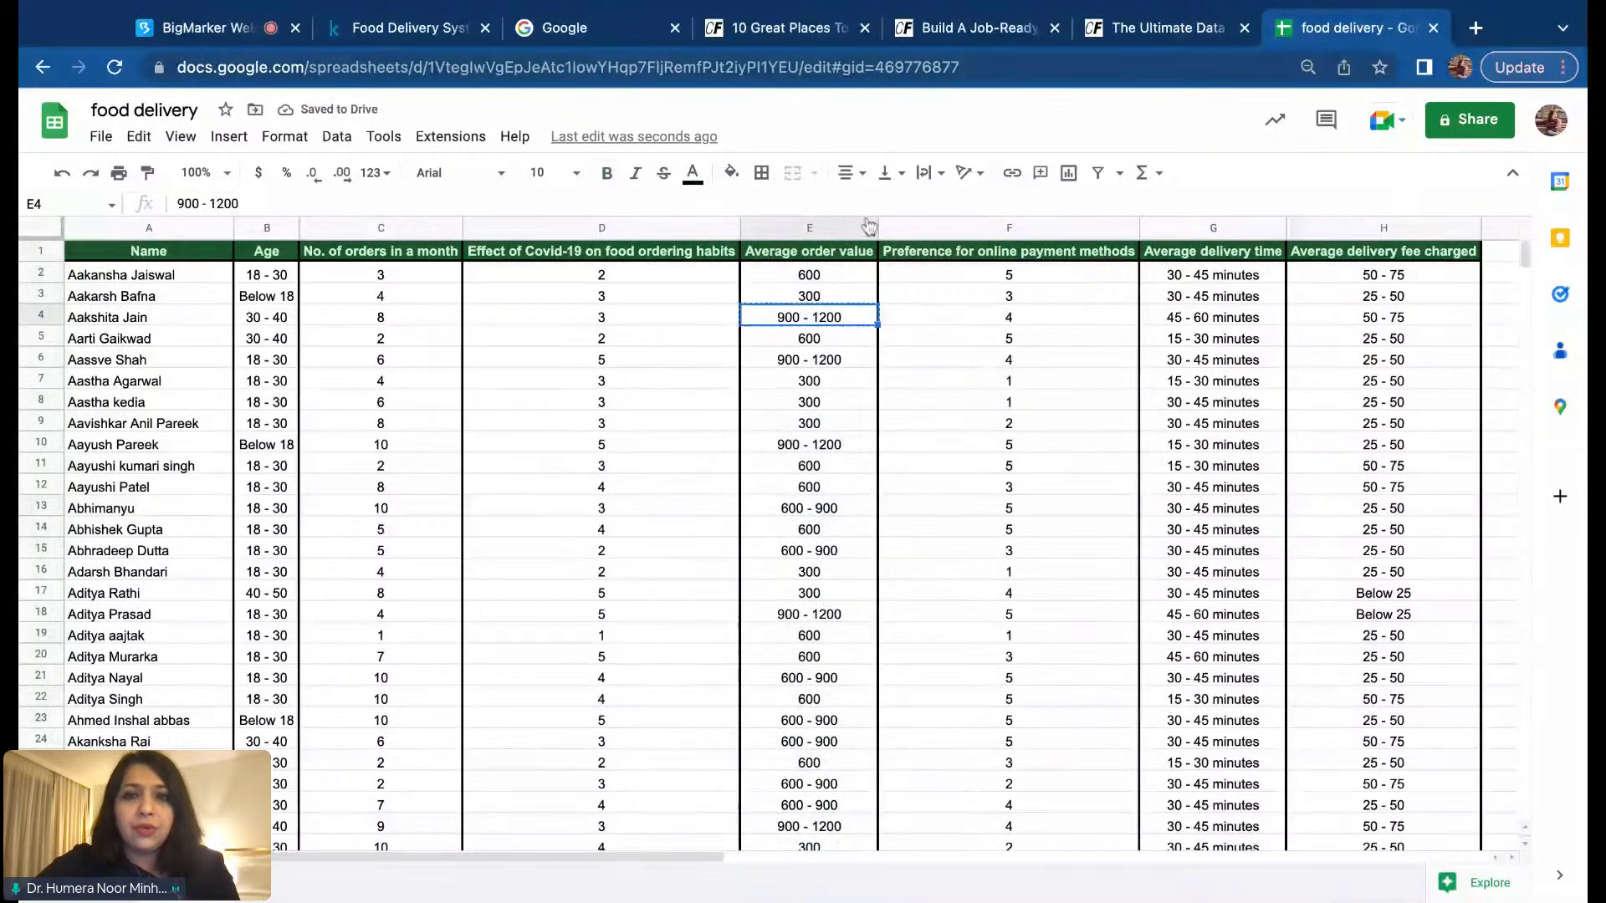
left_click(827, 228)
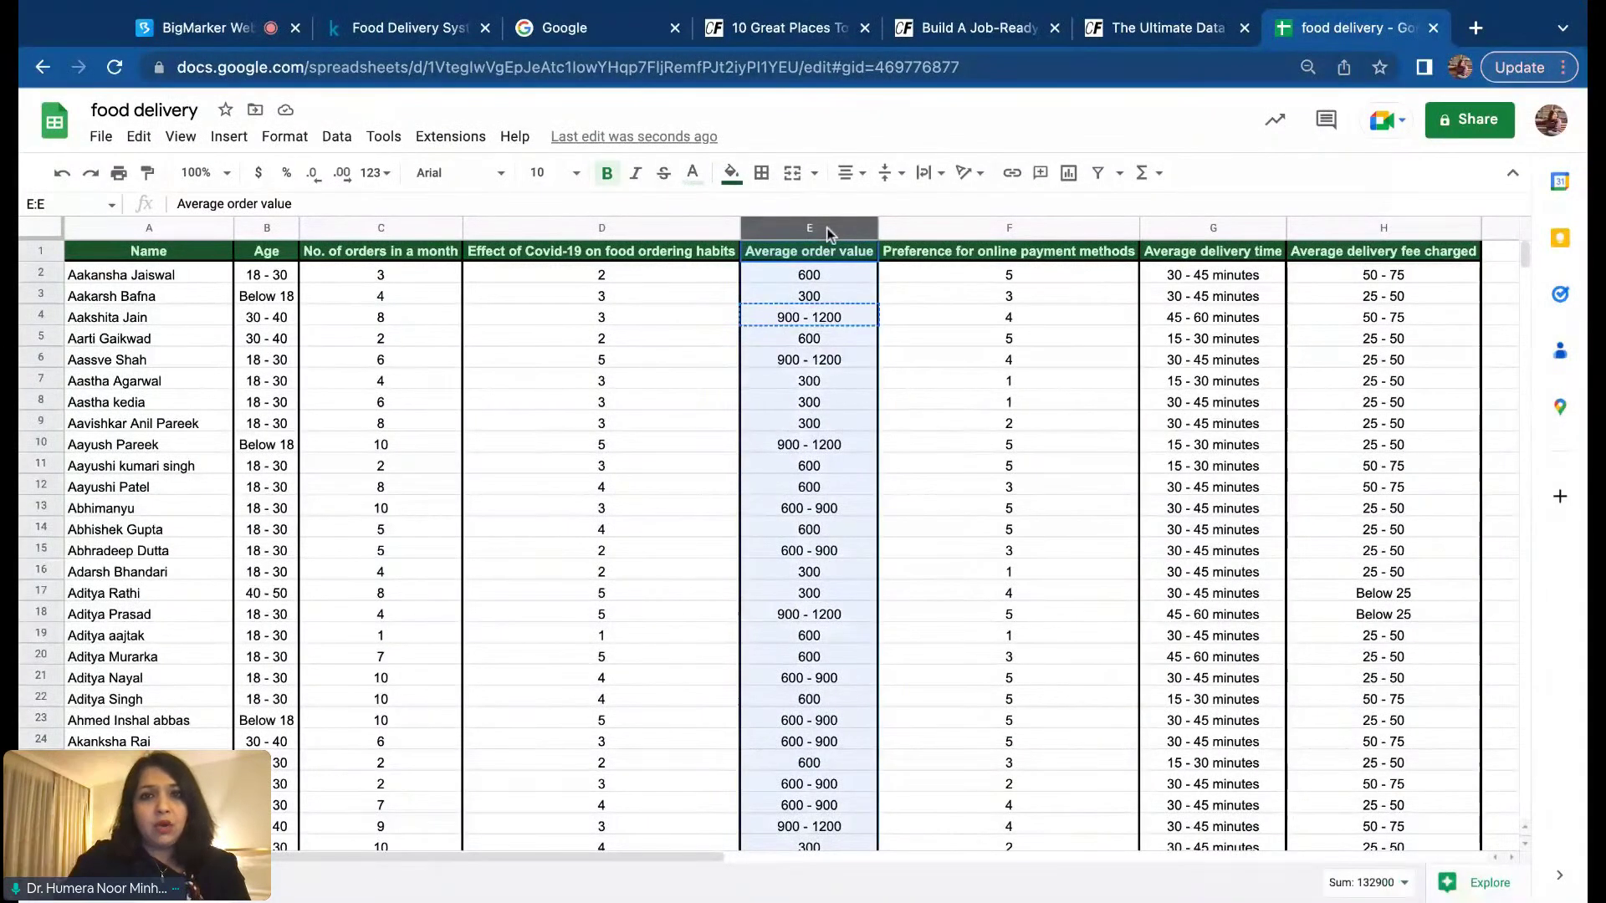
left_click(140, 140)
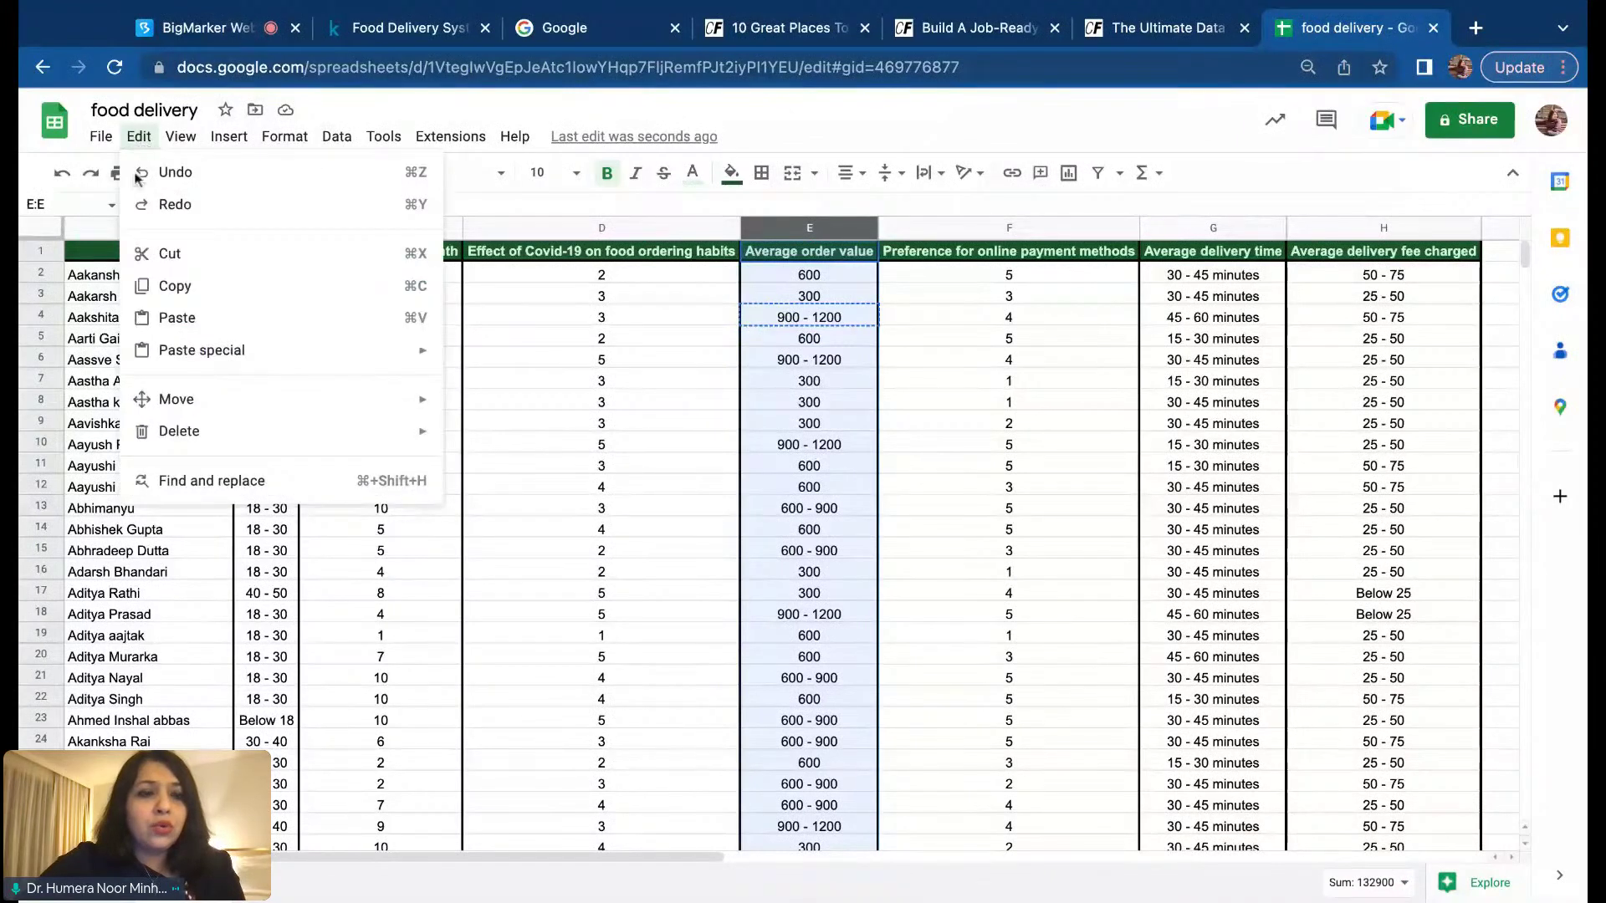
left_click(219, 481)
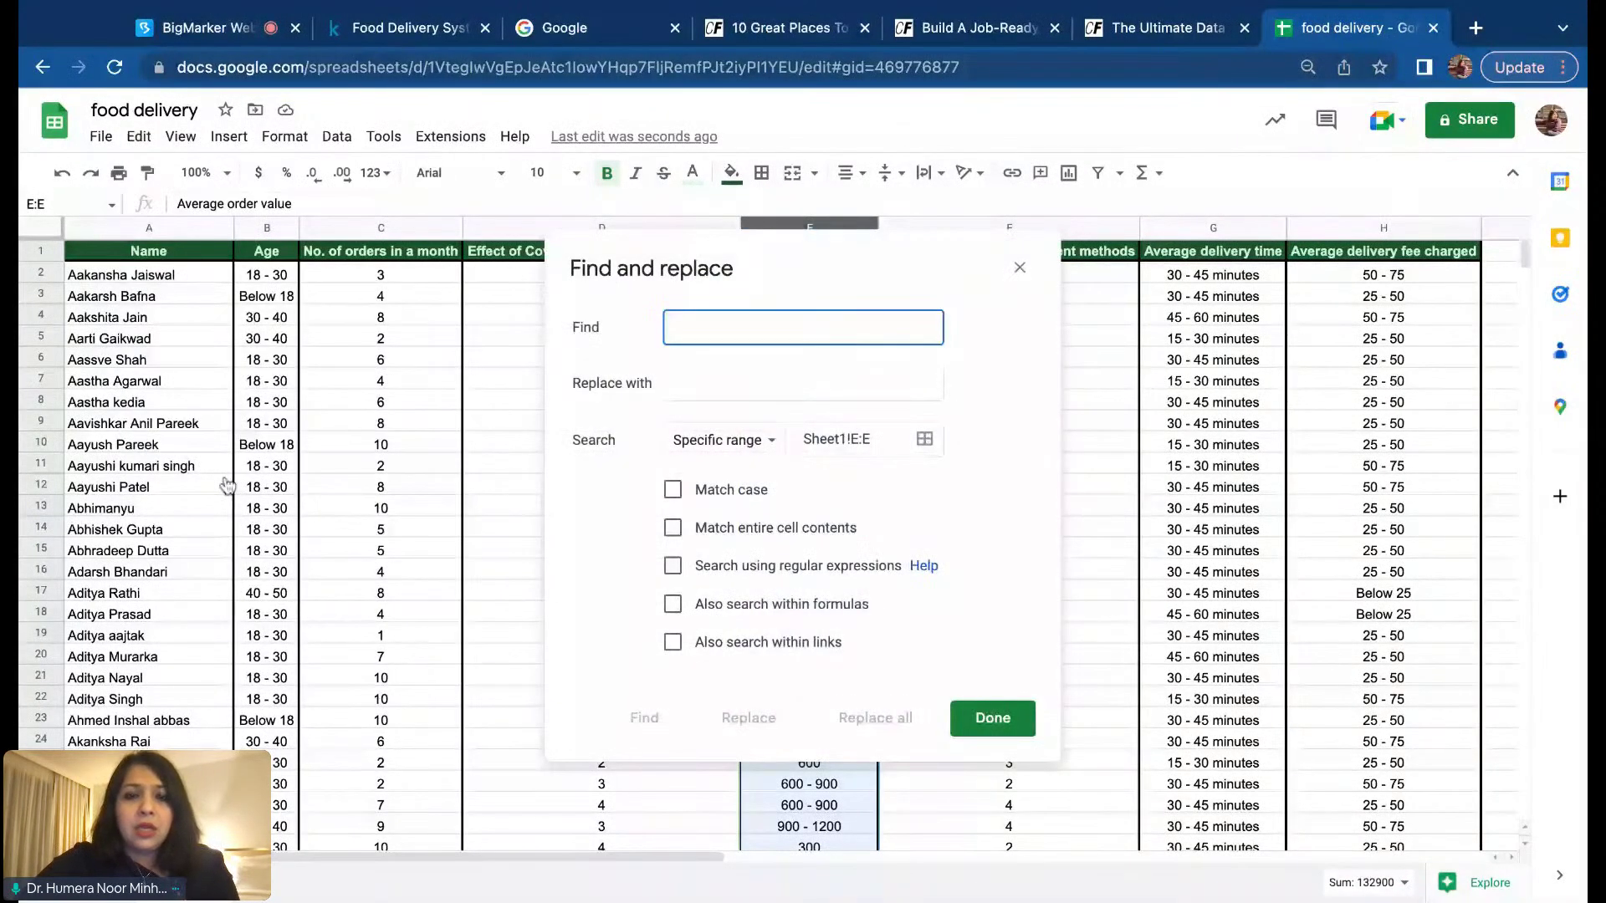
key("ctrl+v")
key("Tab")
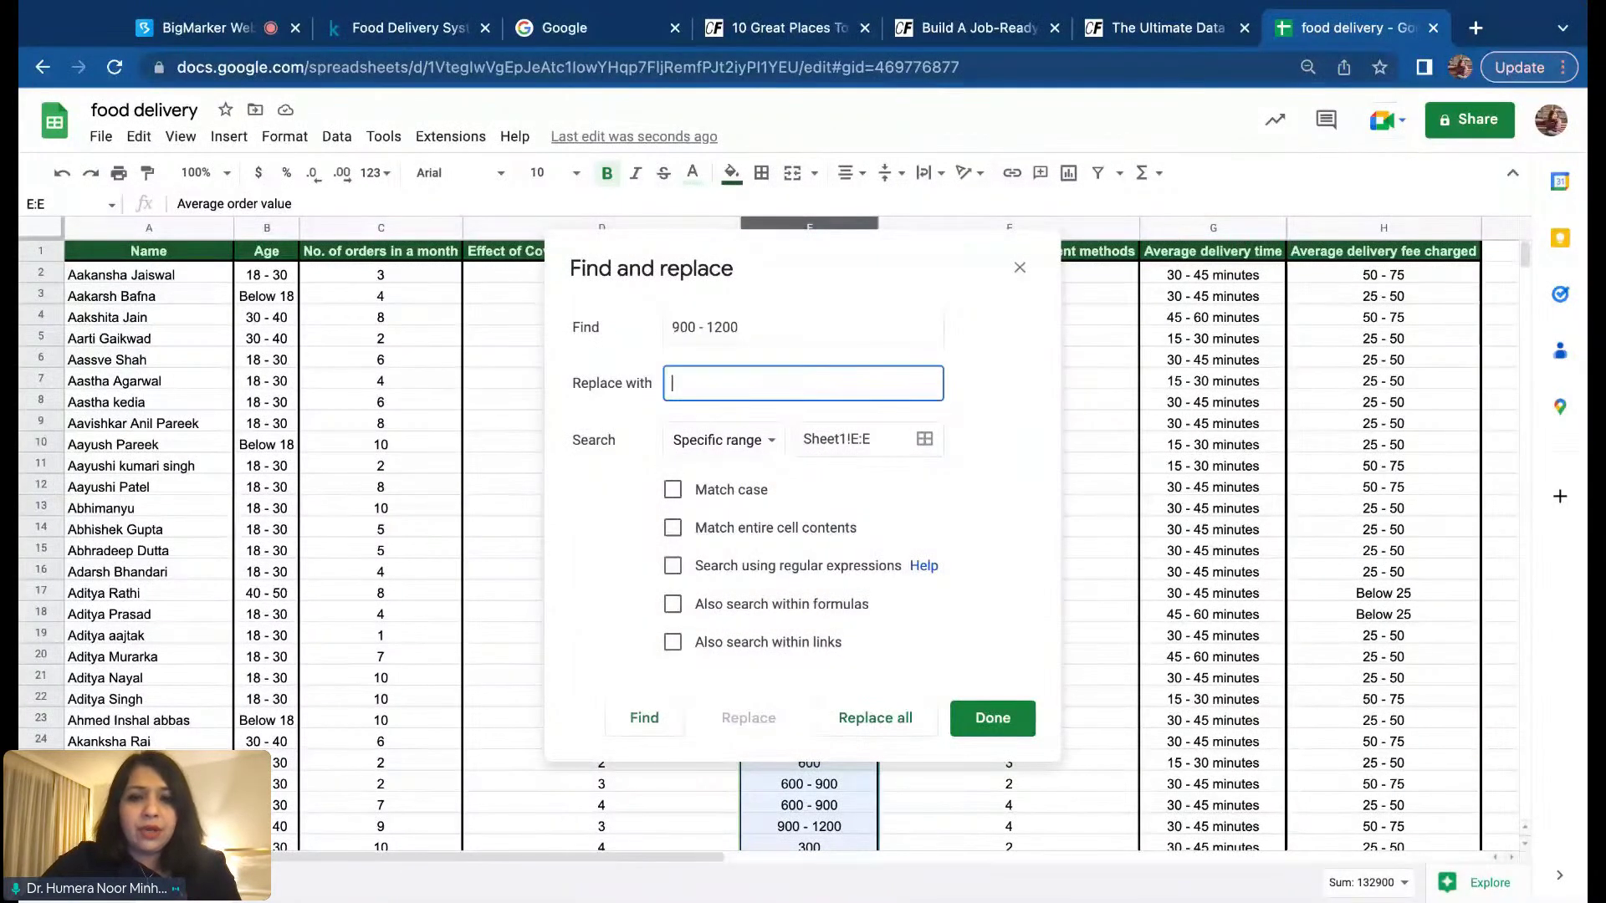
type("1200")
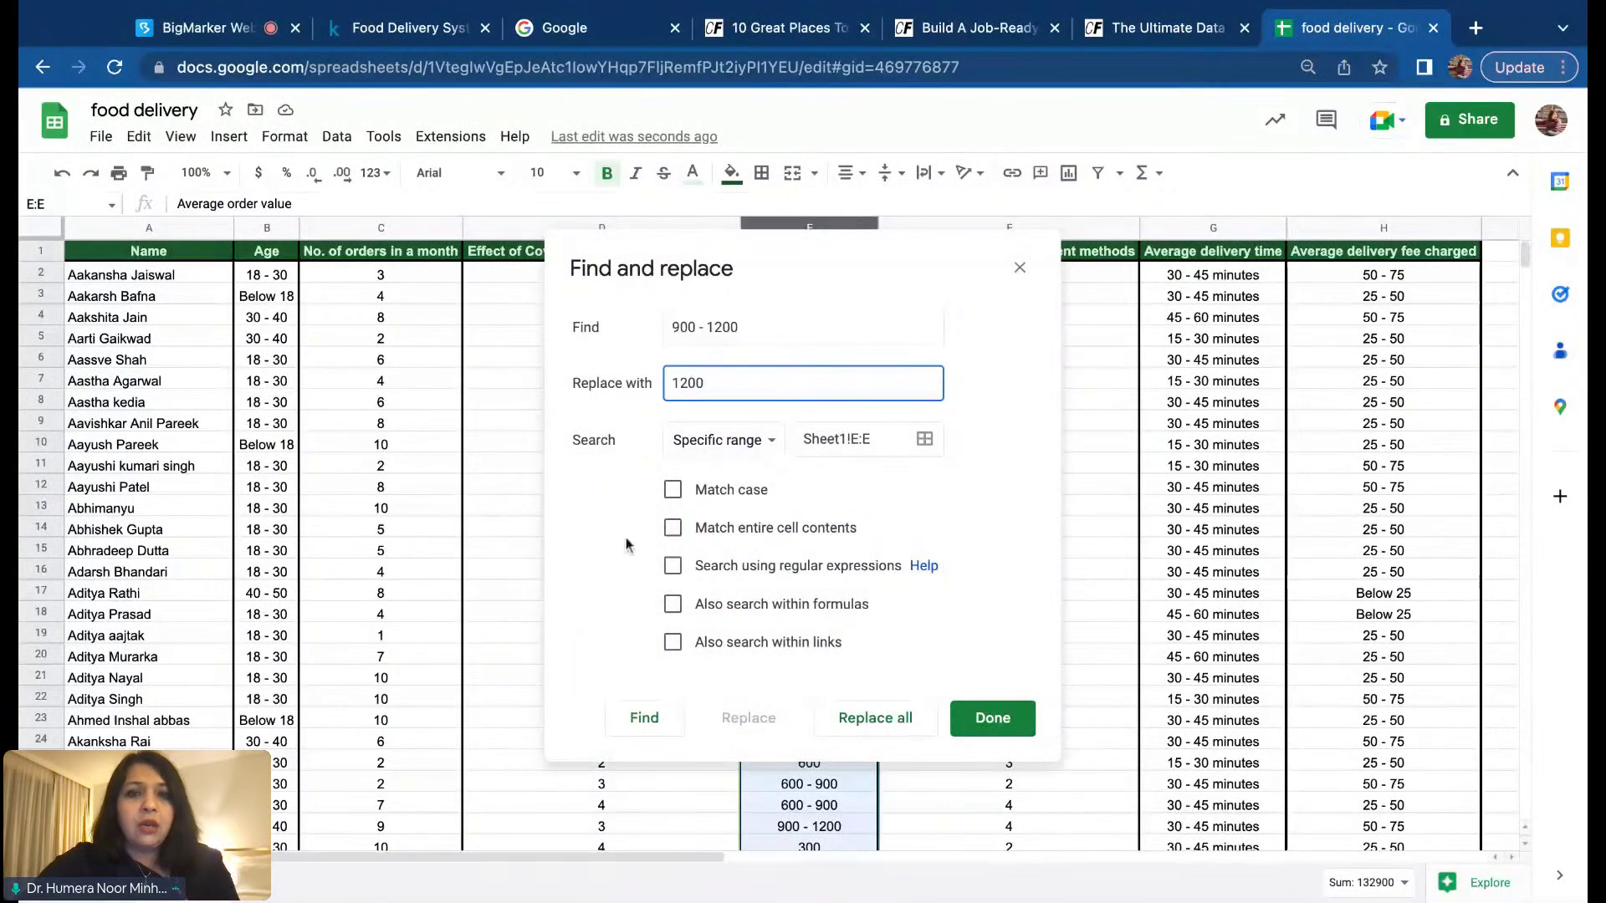
left_click(875, 734)
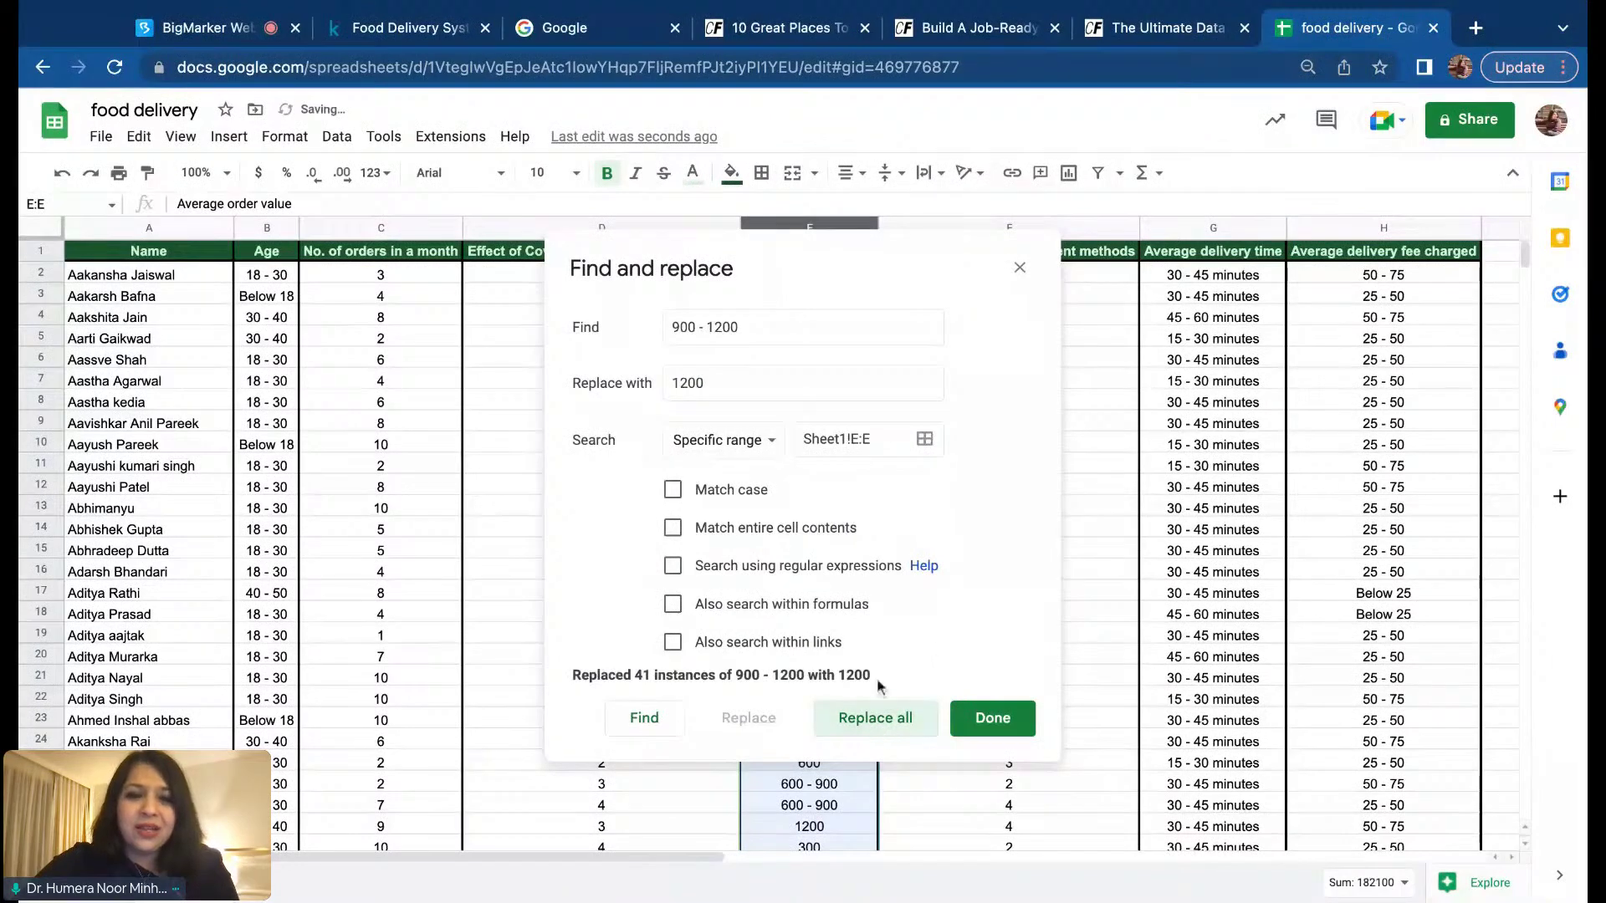
left_click(1012, 718)
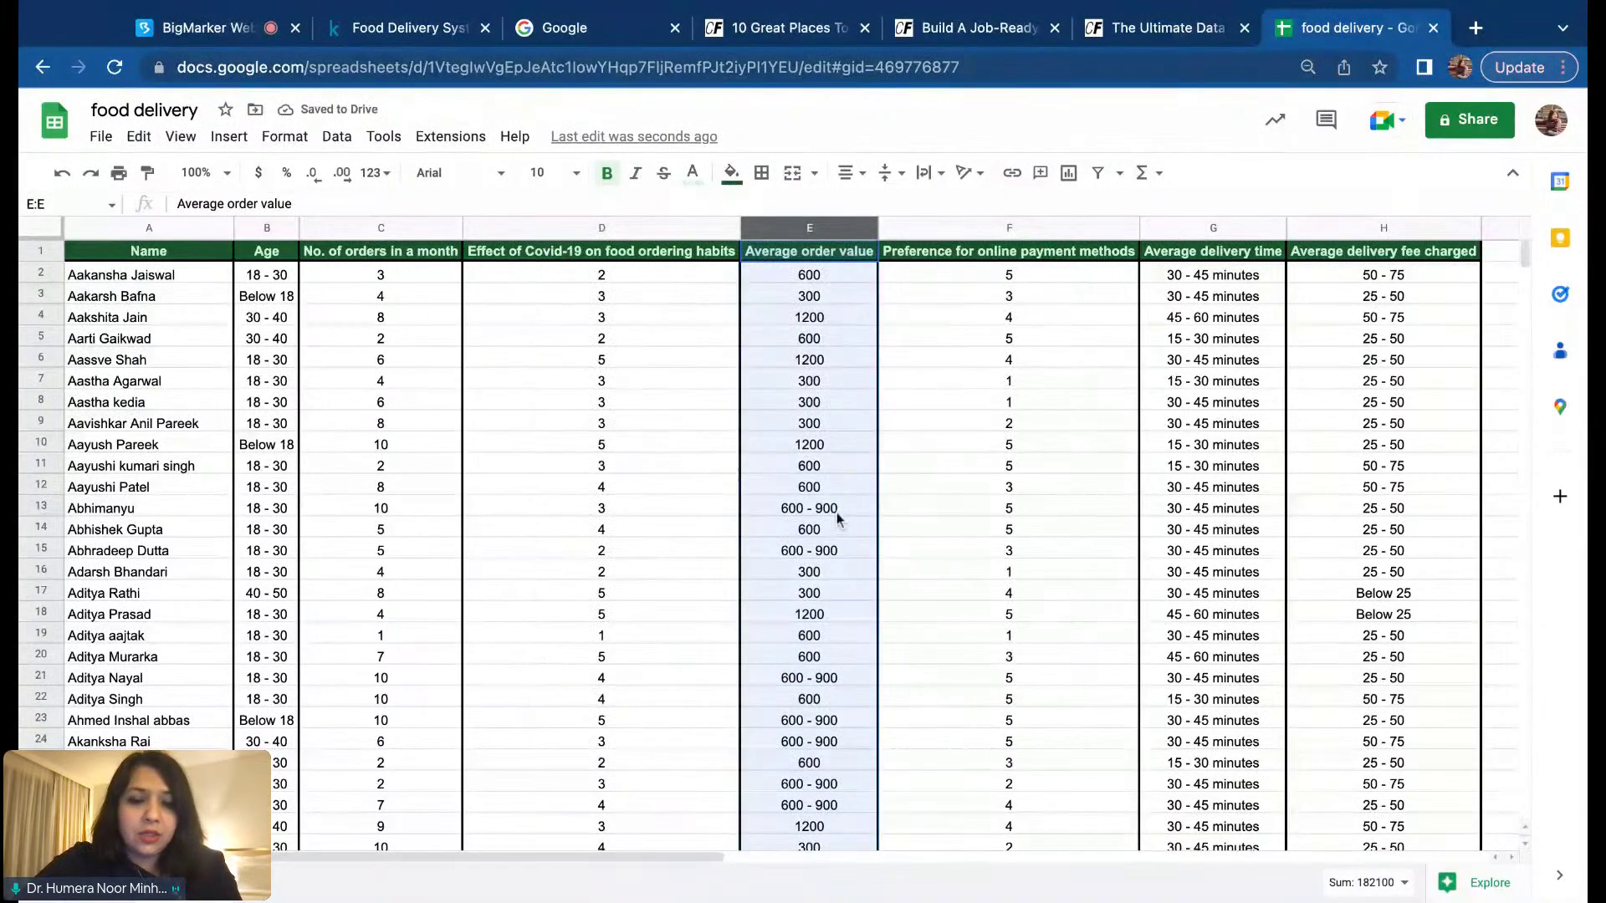
Step: Replace every "600 - 900" with "900" in the Average order value column using Find and replace
left_click(839, 510)
key("ctrl+c")
left_click(836, 227)
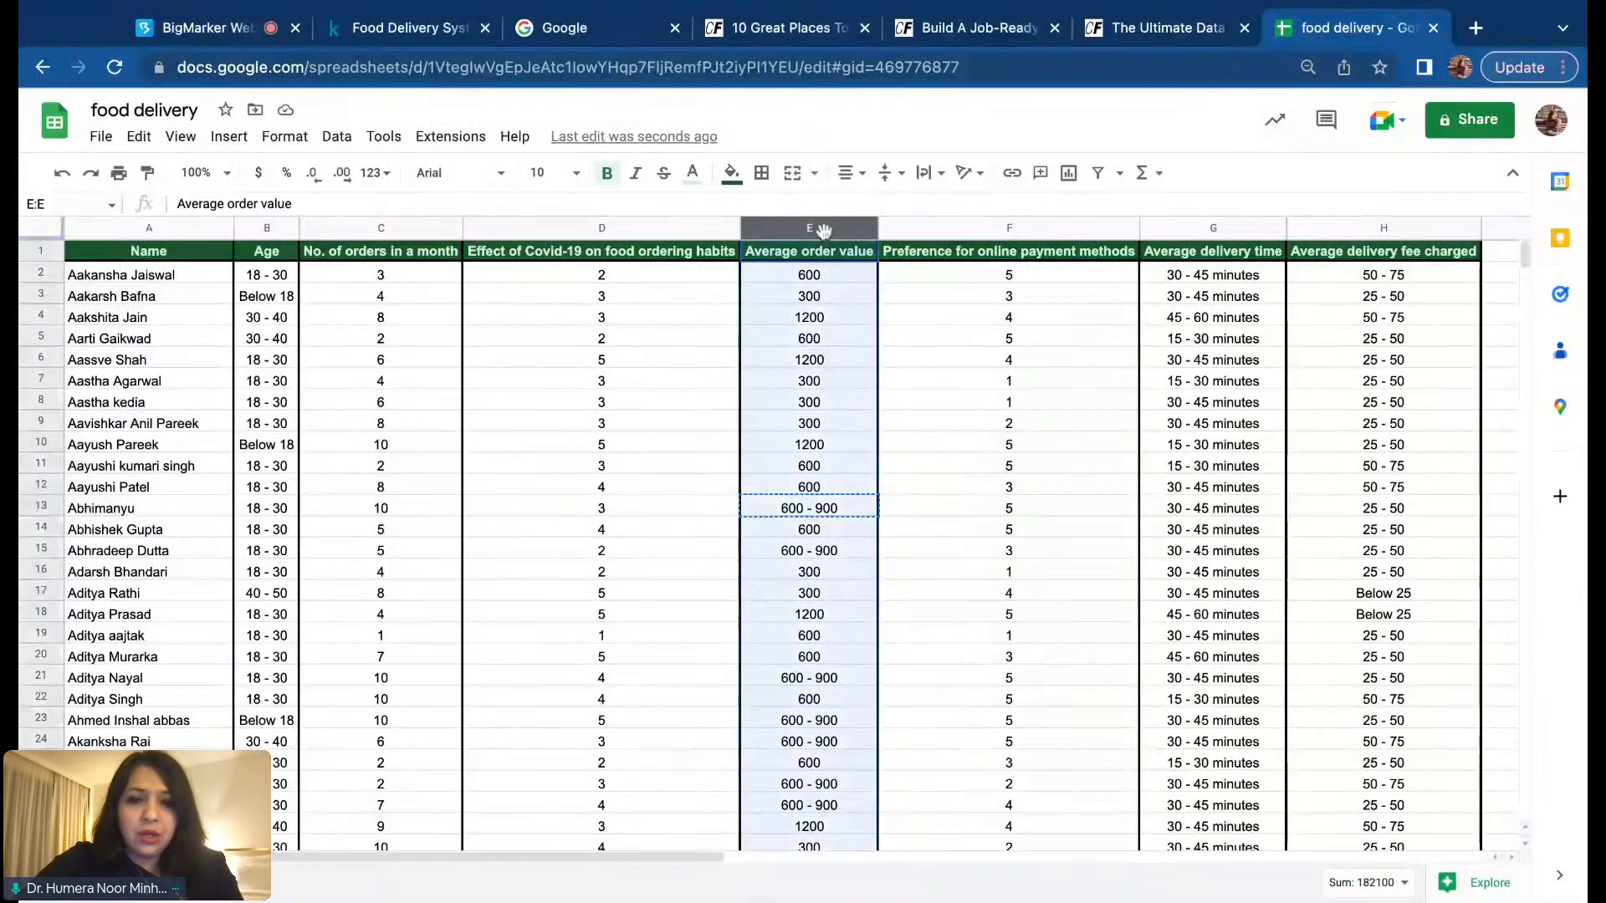
left_click(138, 138)
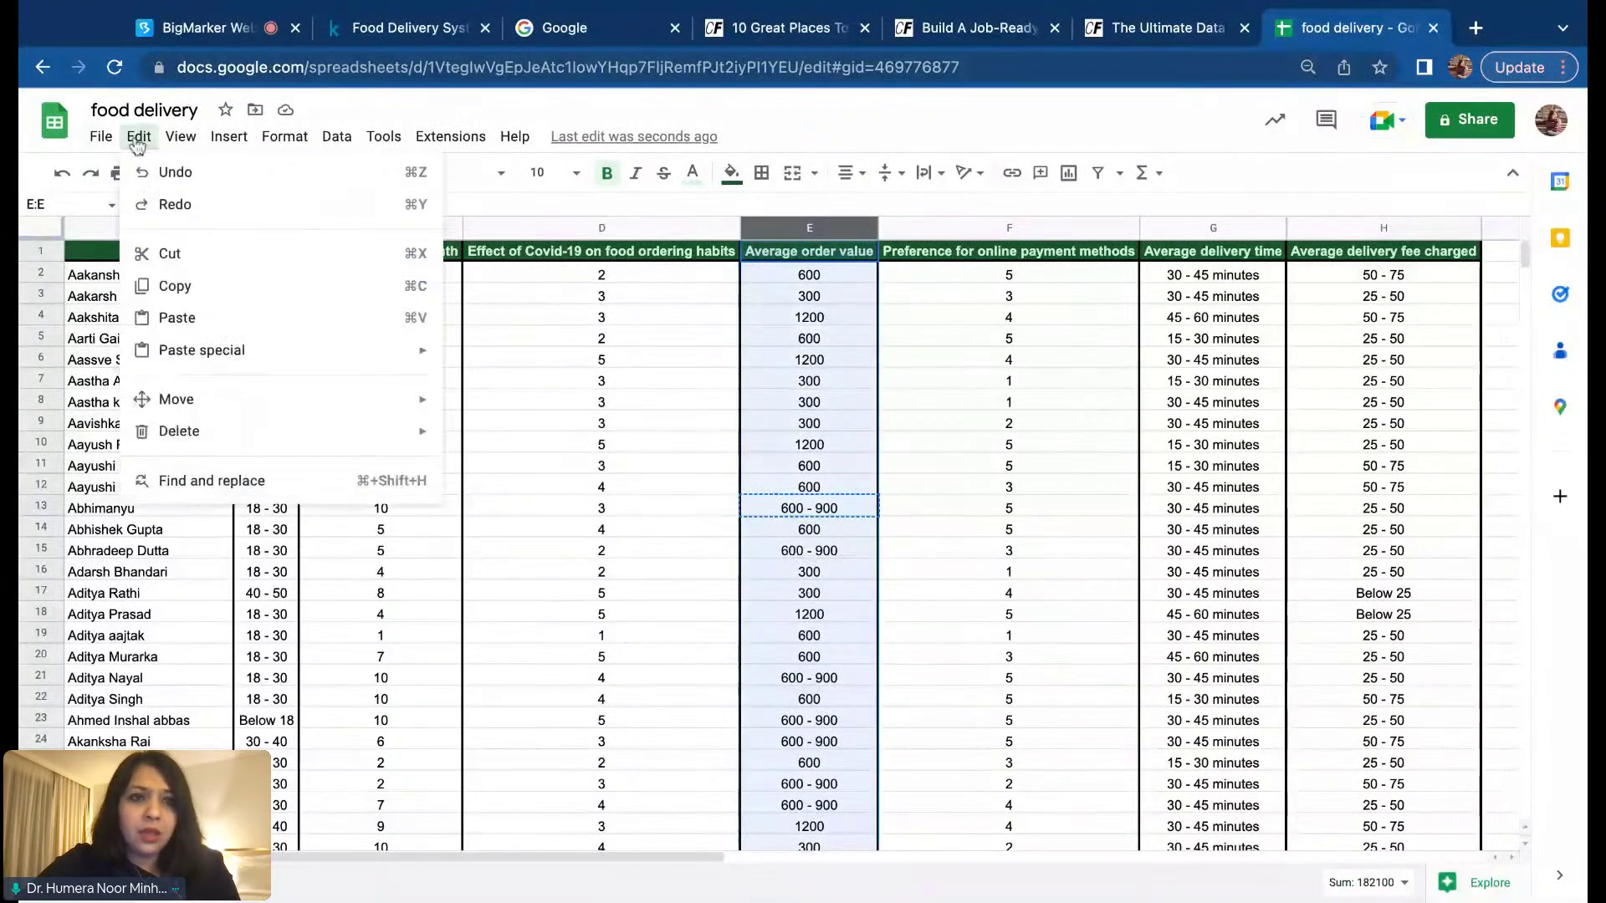
left_click(260, 483)
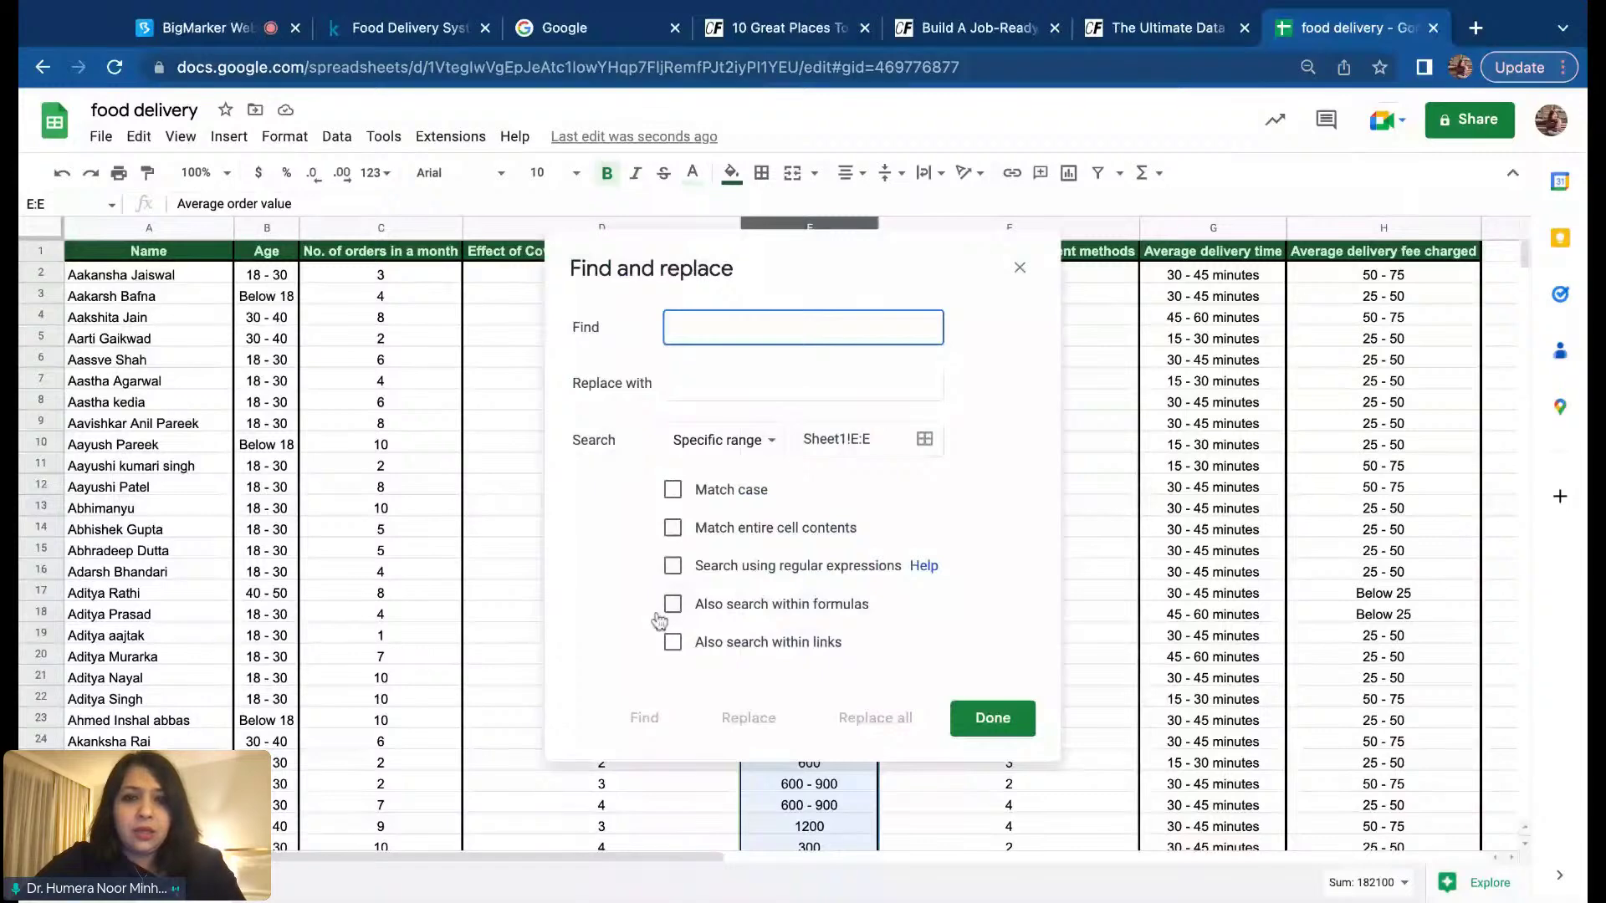
key("ctrl+v")
key("Tab")
type("900")
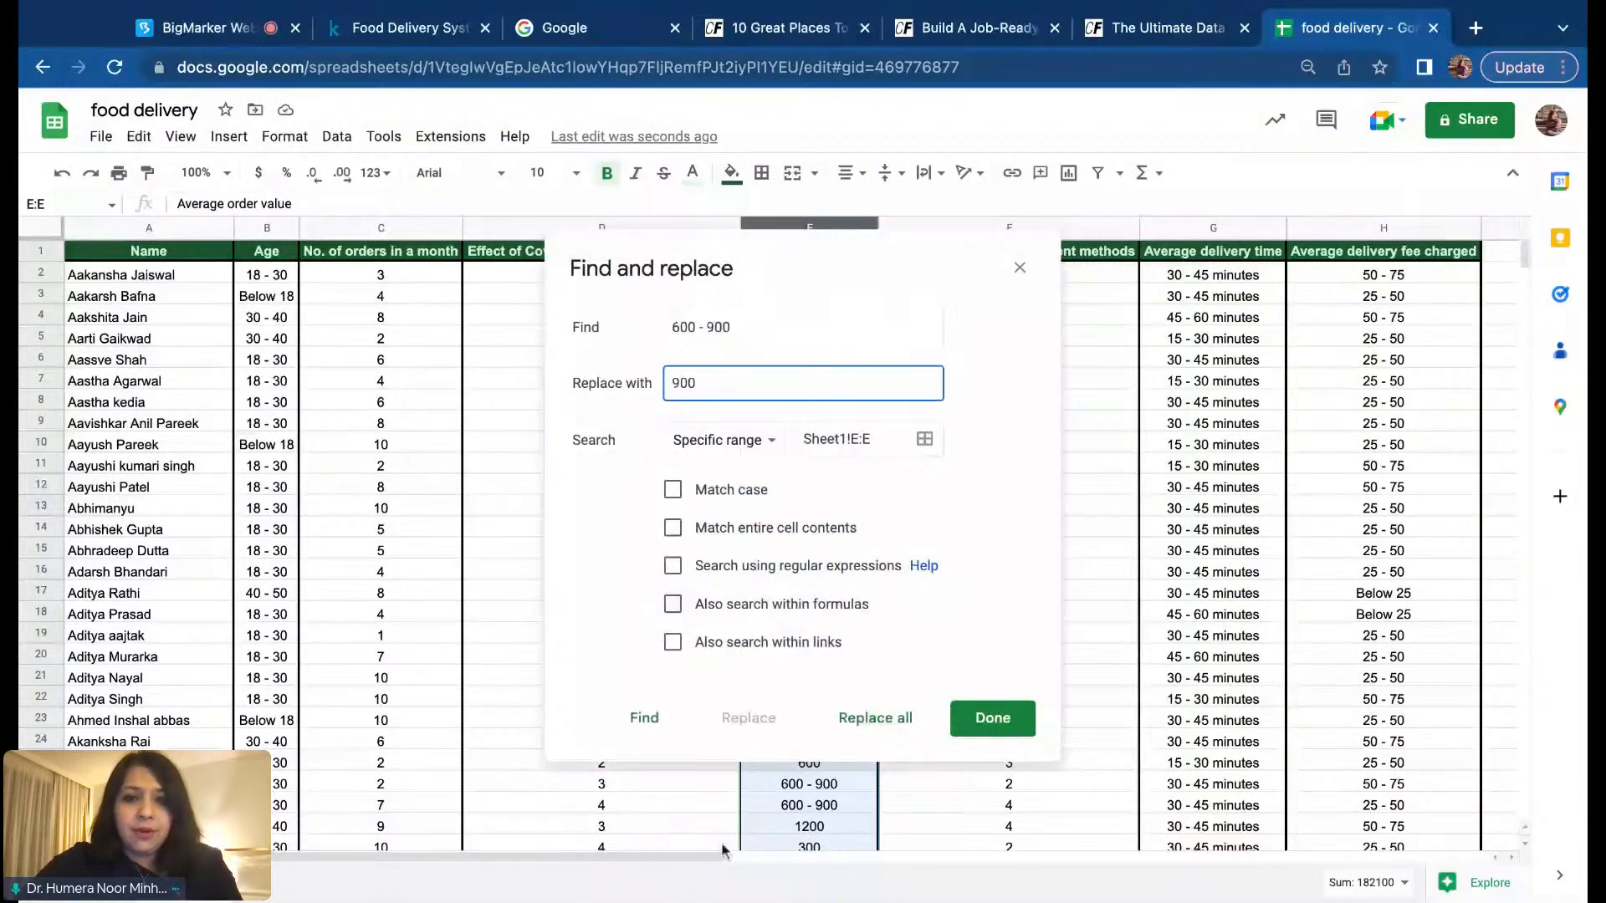
left_click(874, 717)
left_click(993, 718)
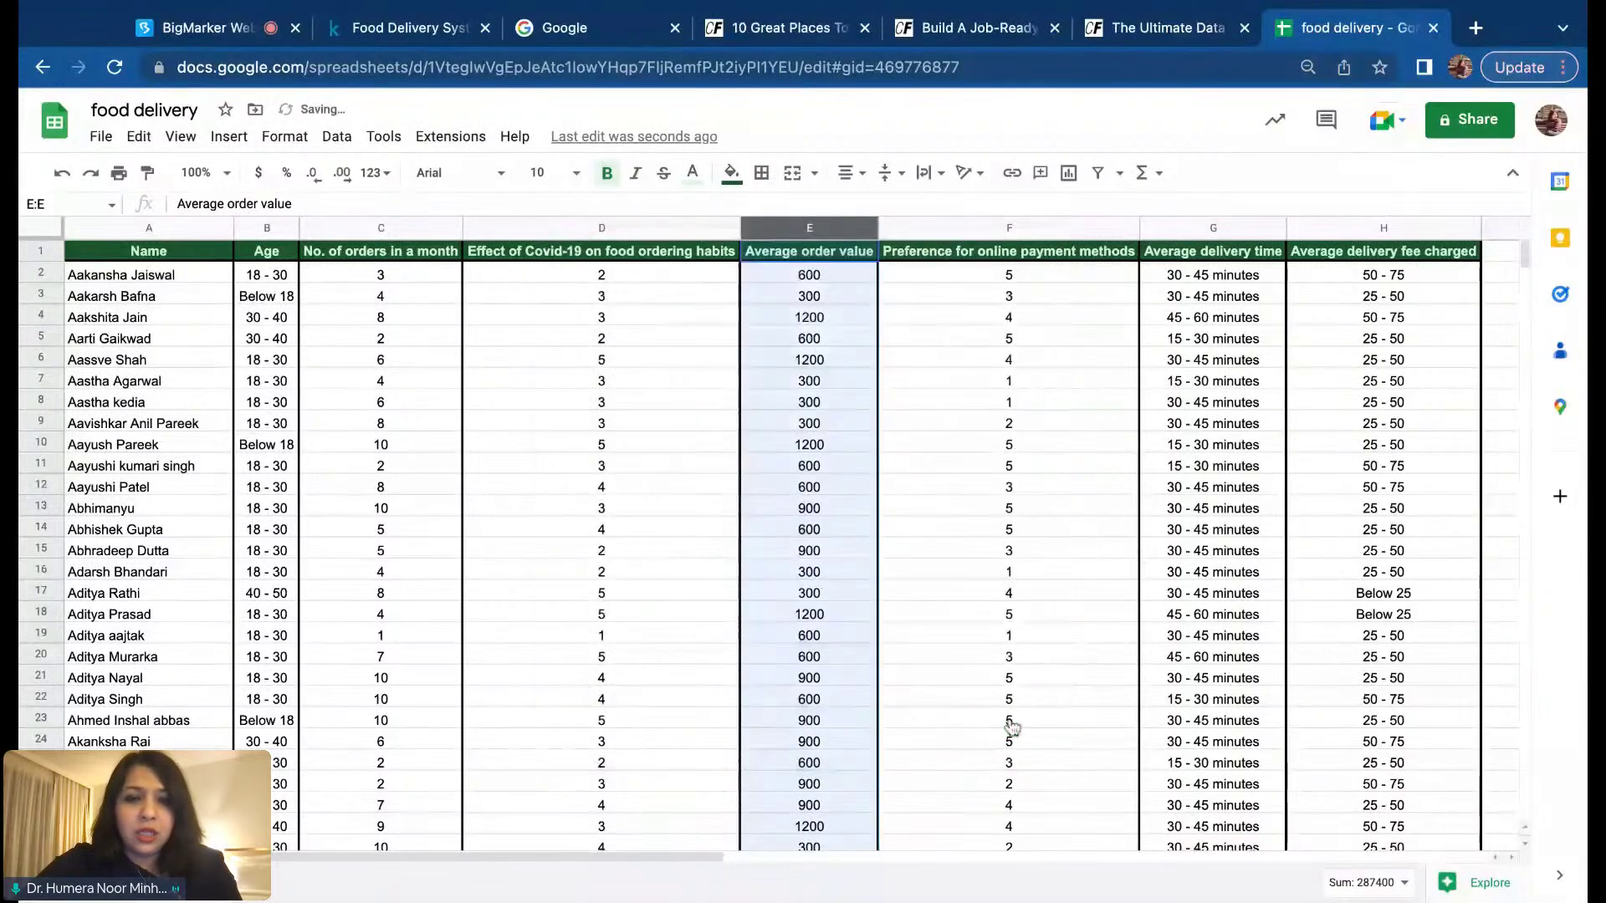
Step: Find the remaining "1200 - 1500" range in the Average order value column and replace every instance with "1500"
scroll(776, 527, "down", 3)
scroll(776, 526, "down", 15)
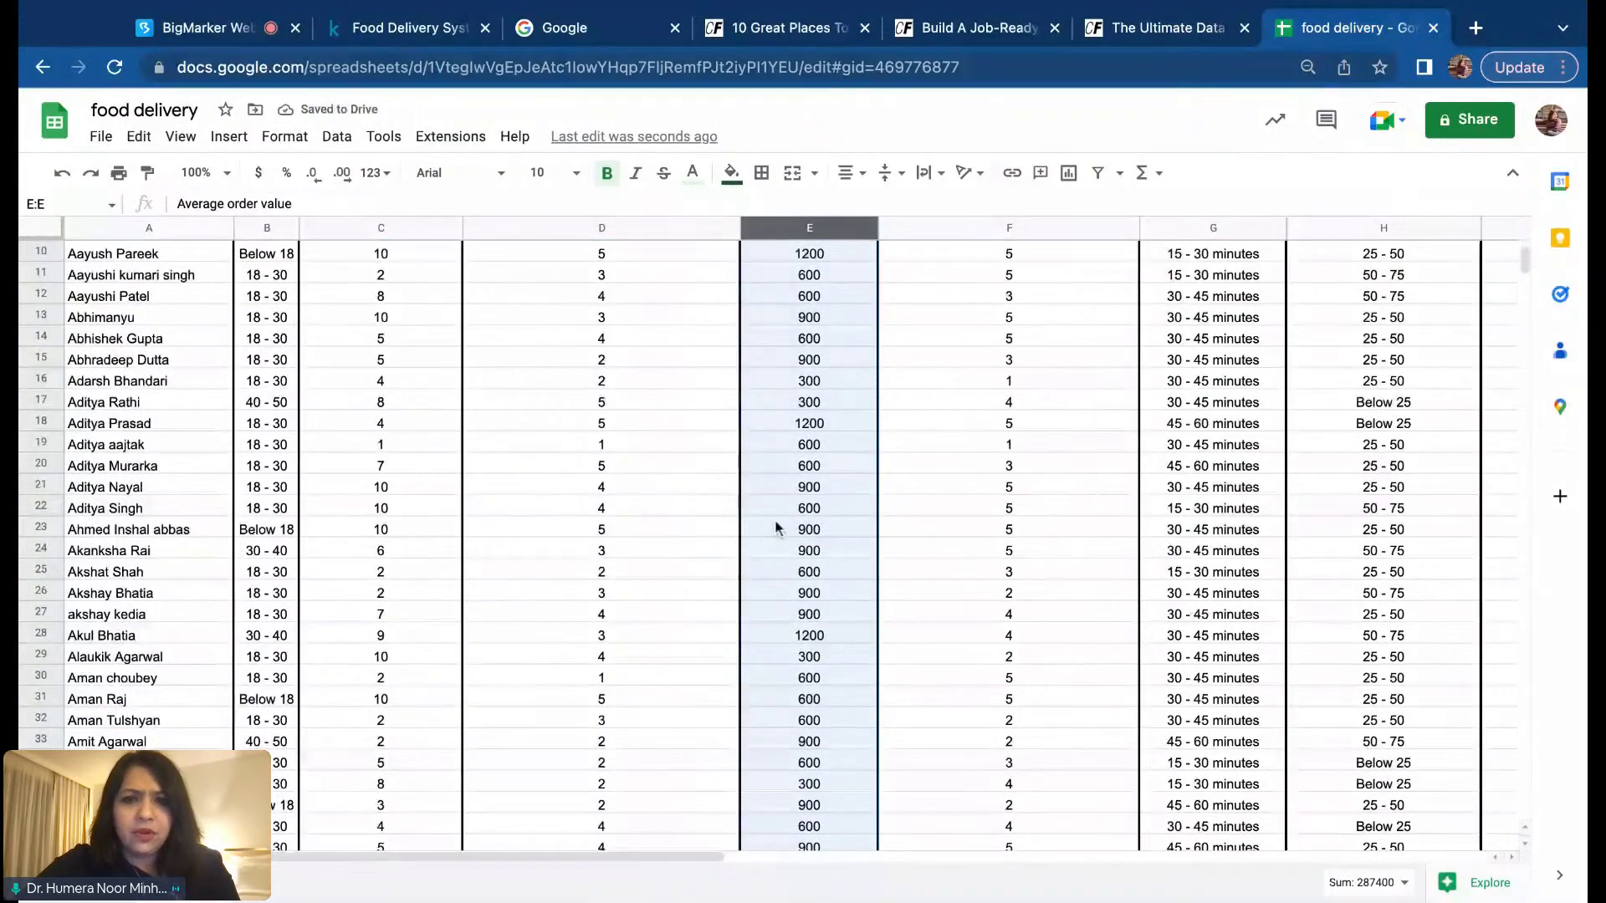
left_click(809, 487)
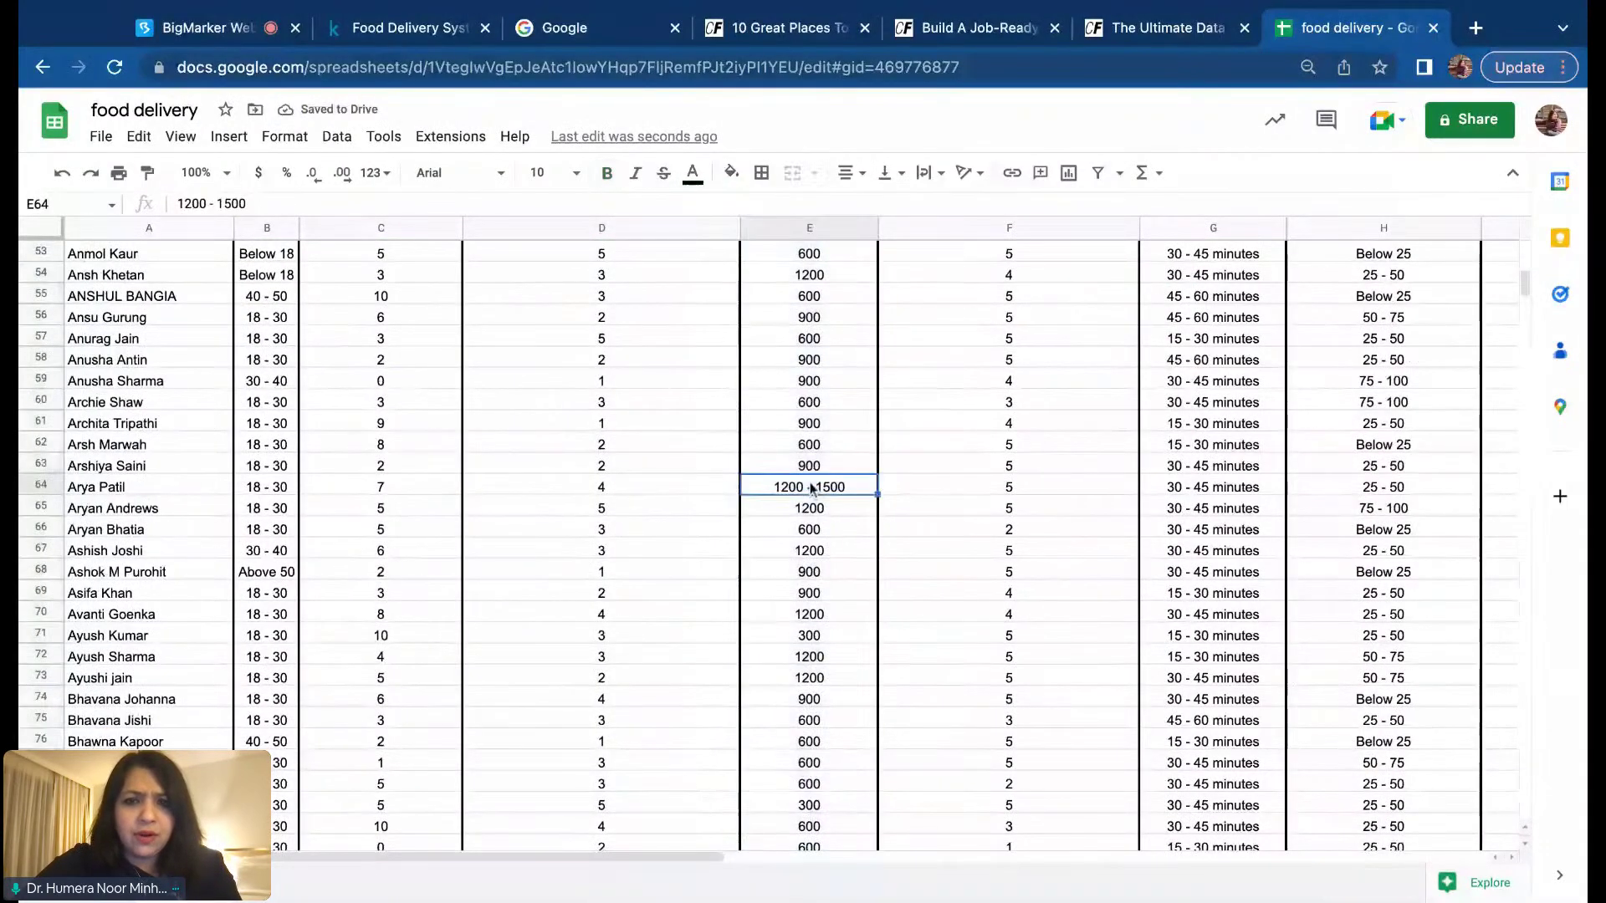
key("ctrl+c")
left_click(833, 224)
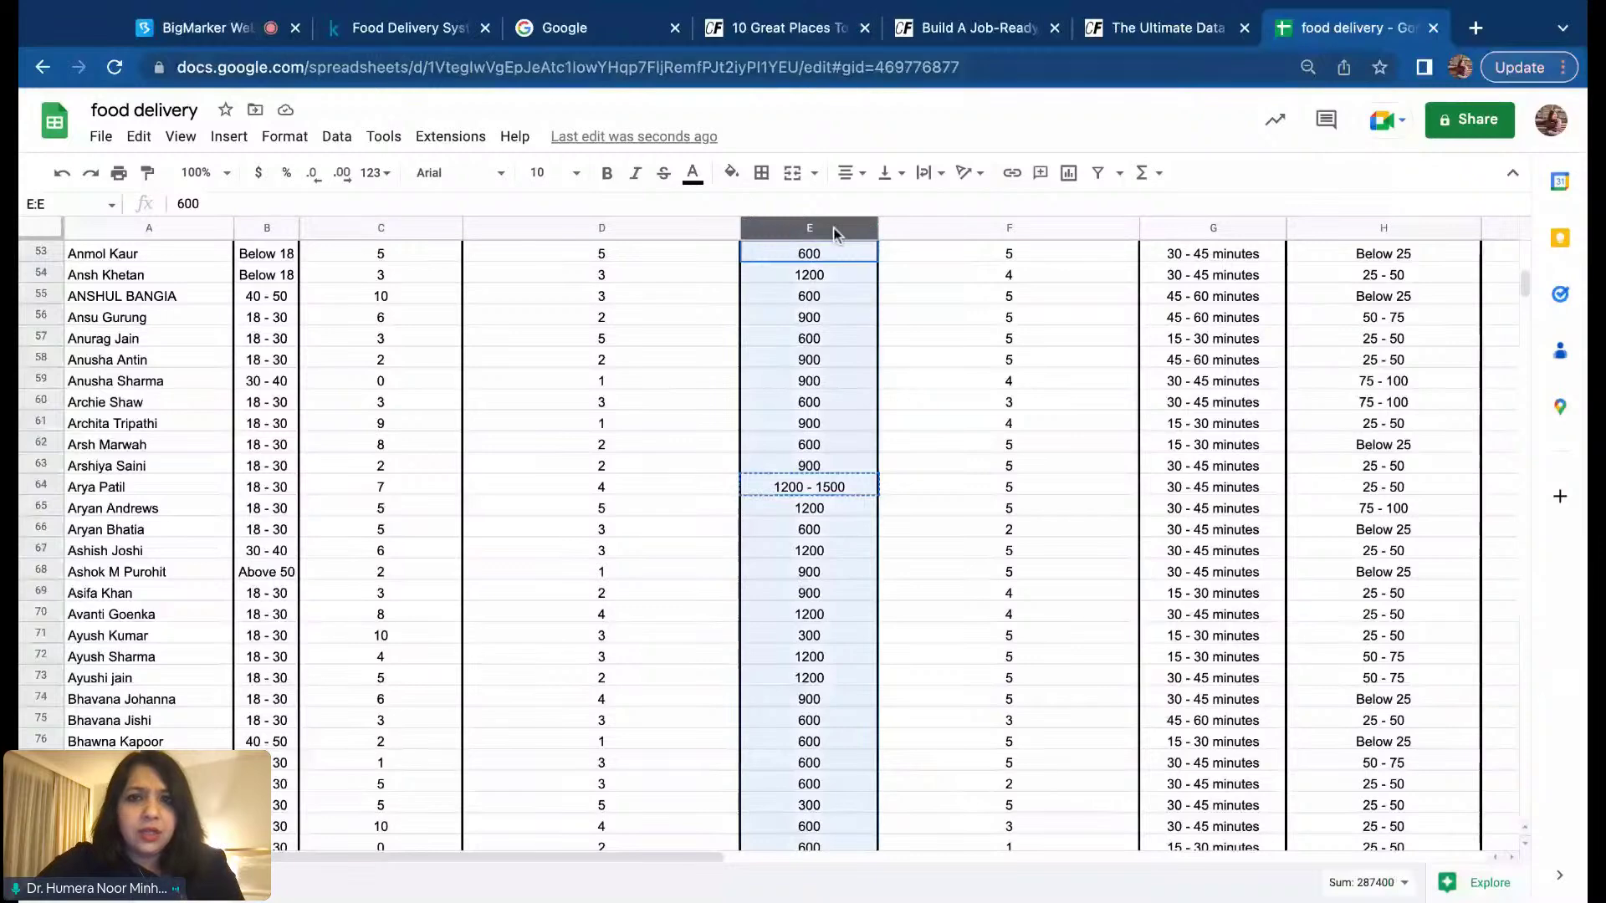
left_click(140, 136)
left_click(218, 479)
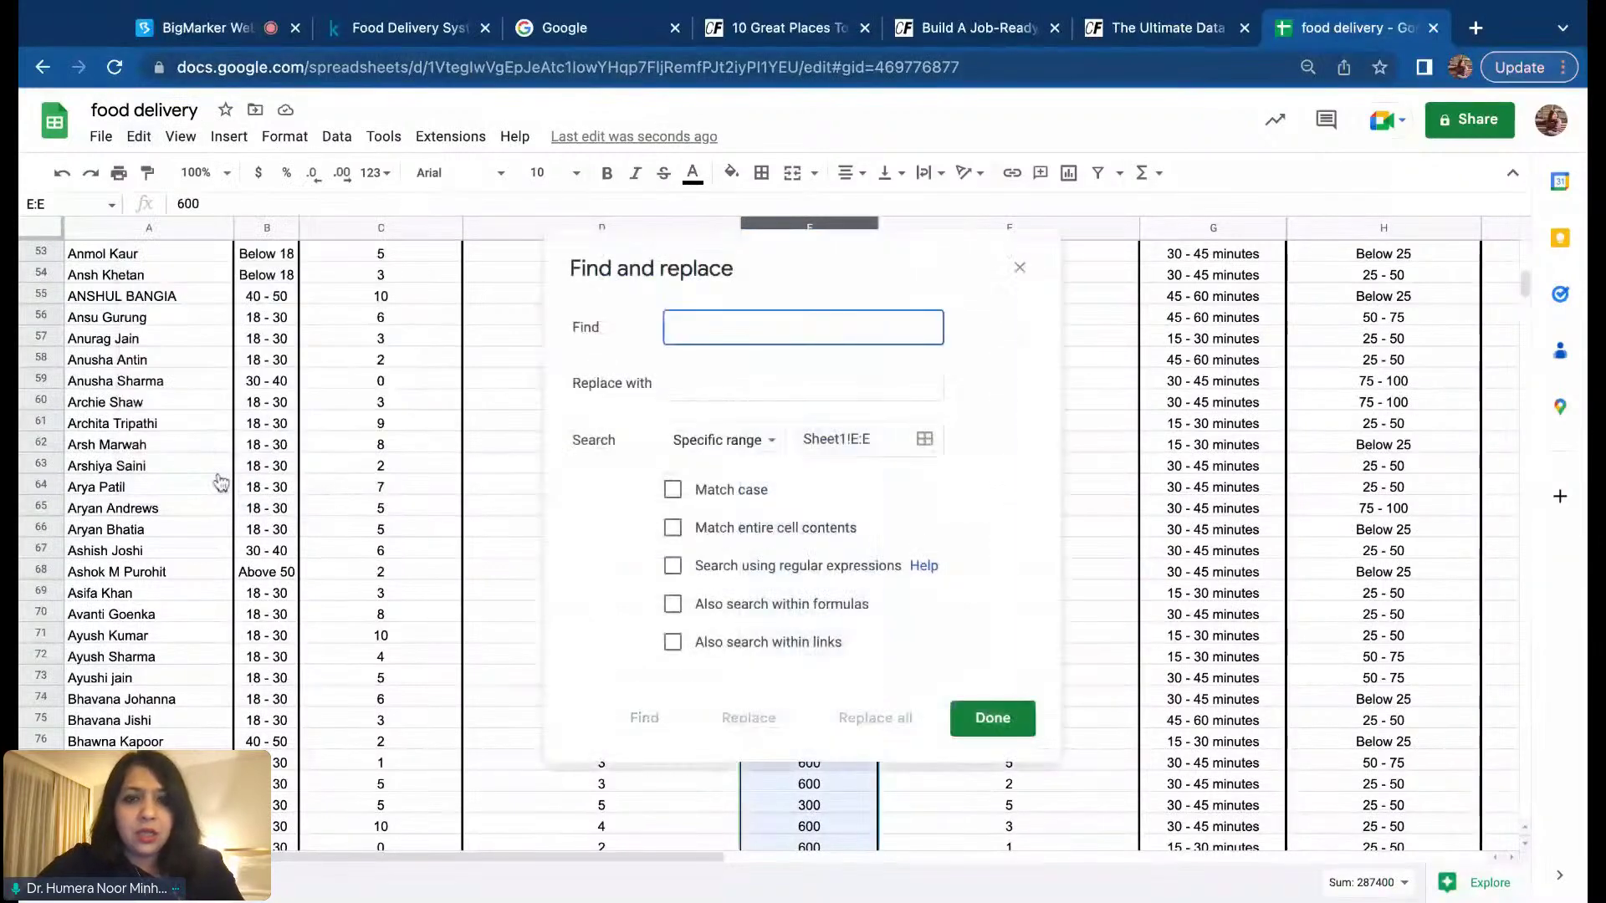
key("ctrl+v")
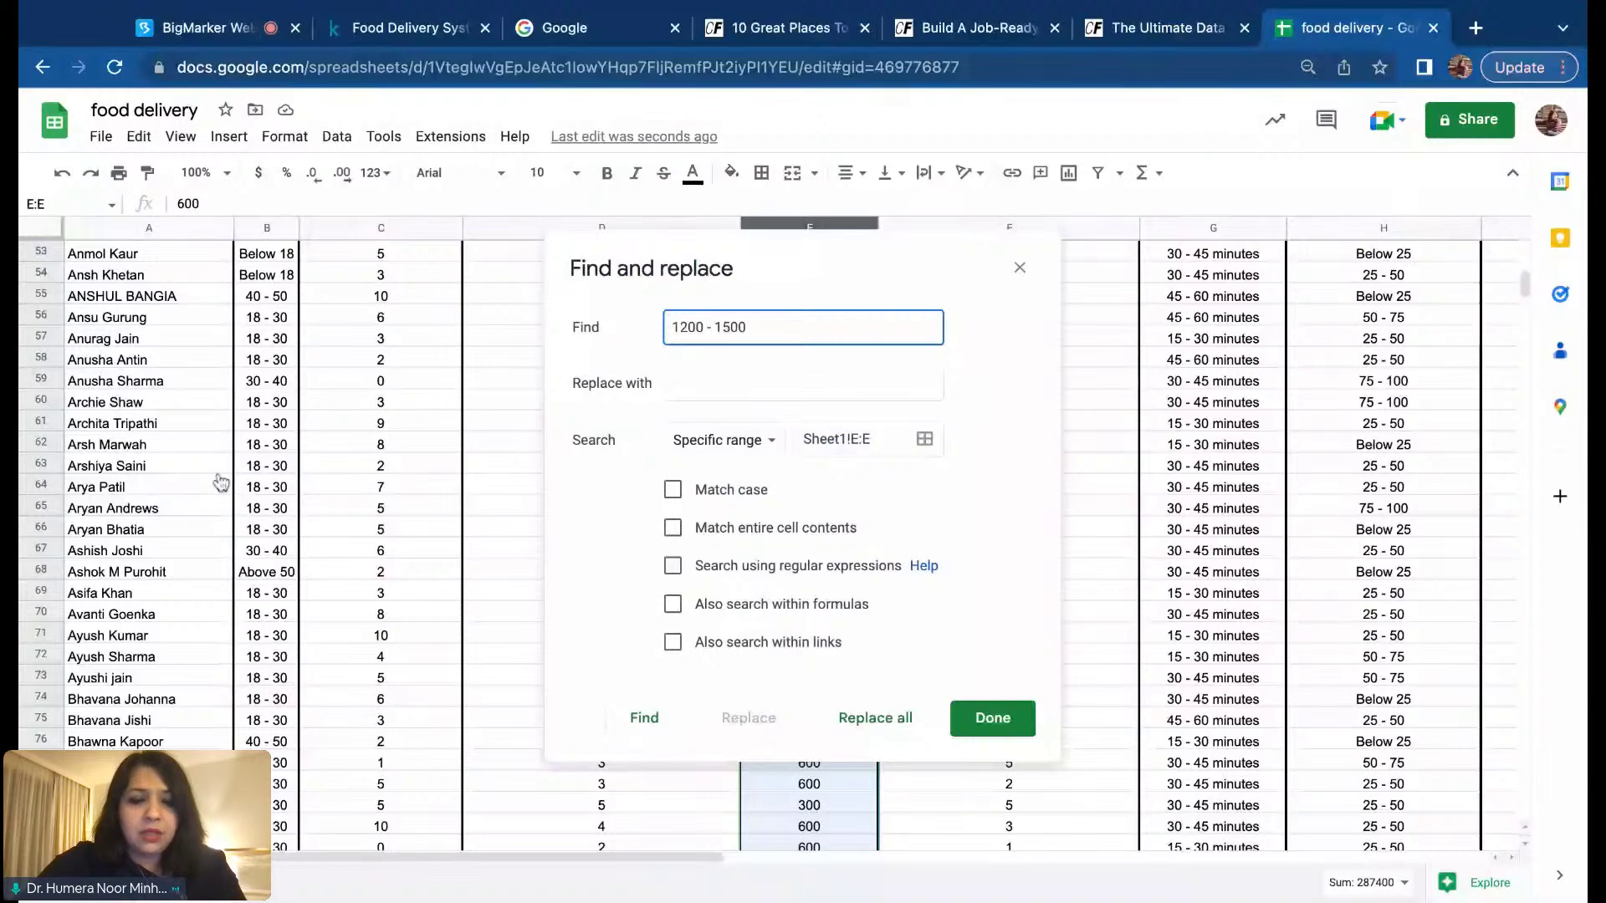
key("Tab")
type("1500")
left_click(845, 718)
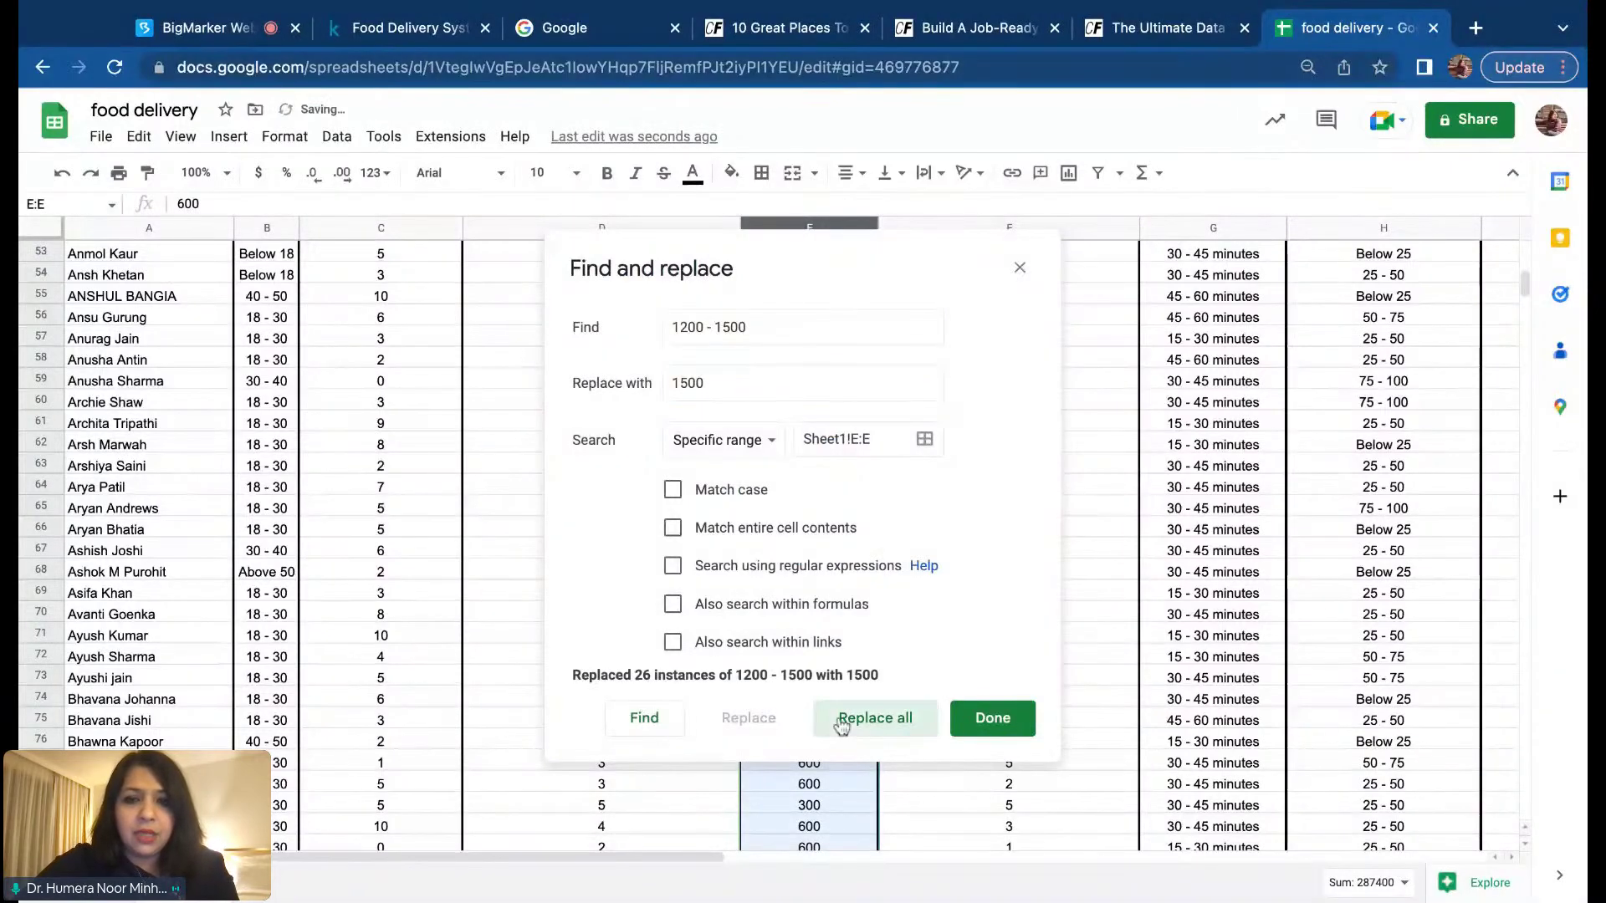
left_click(1030, 723)
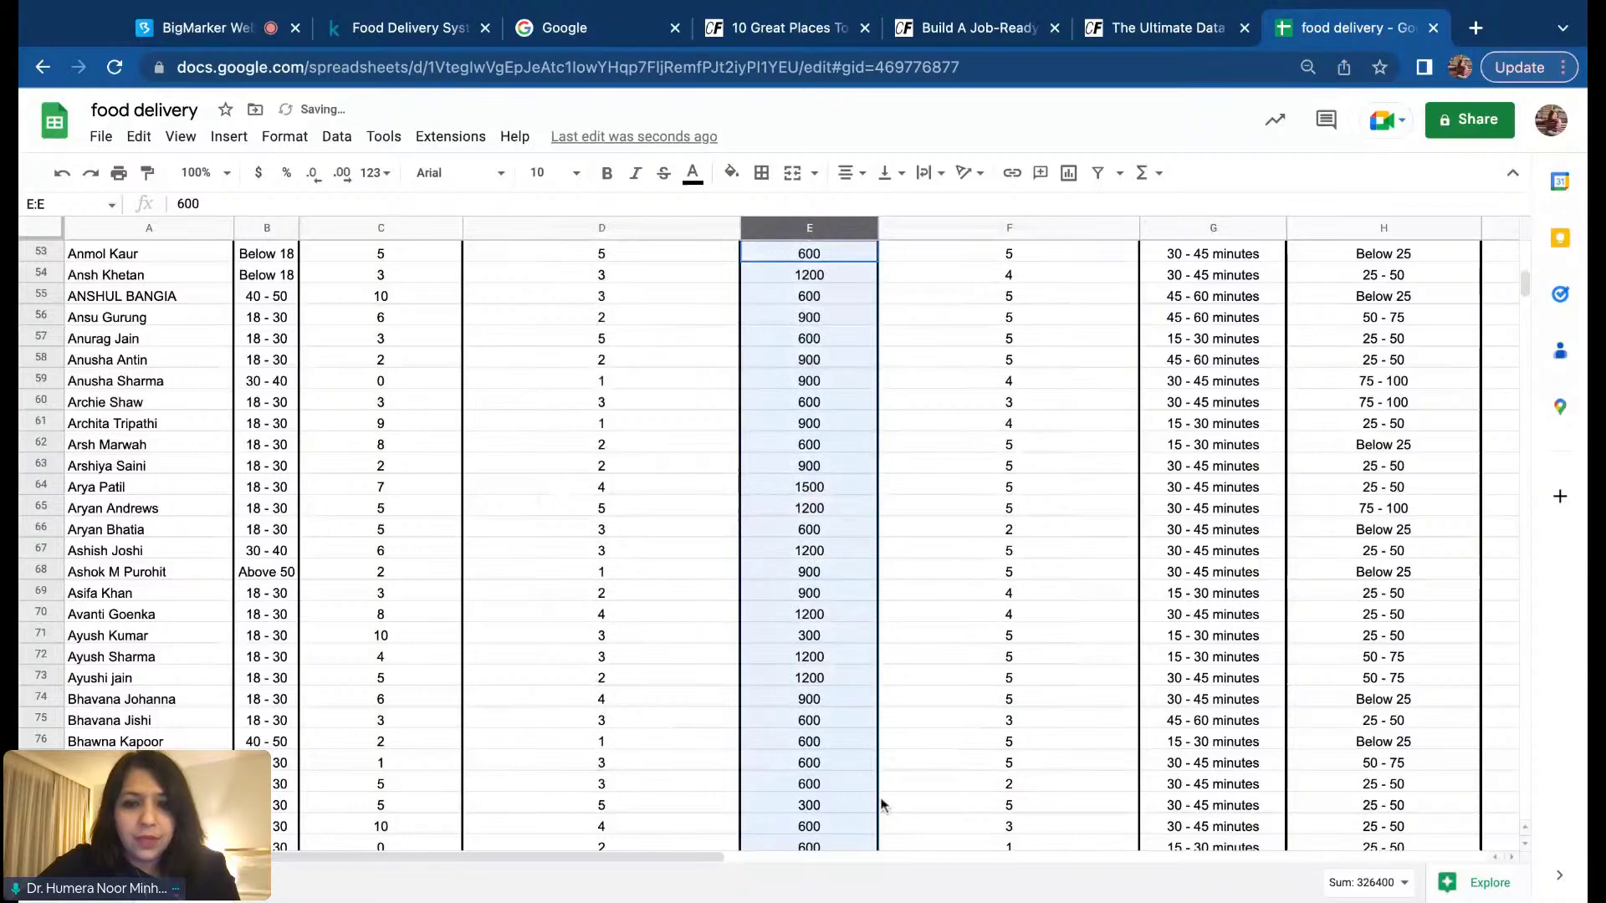
Step: Check the Average order value column down to the last record for any ranges not yet replaced
scroll(882, 804, "down", 4)
scroll(882, 804, "down", 20)
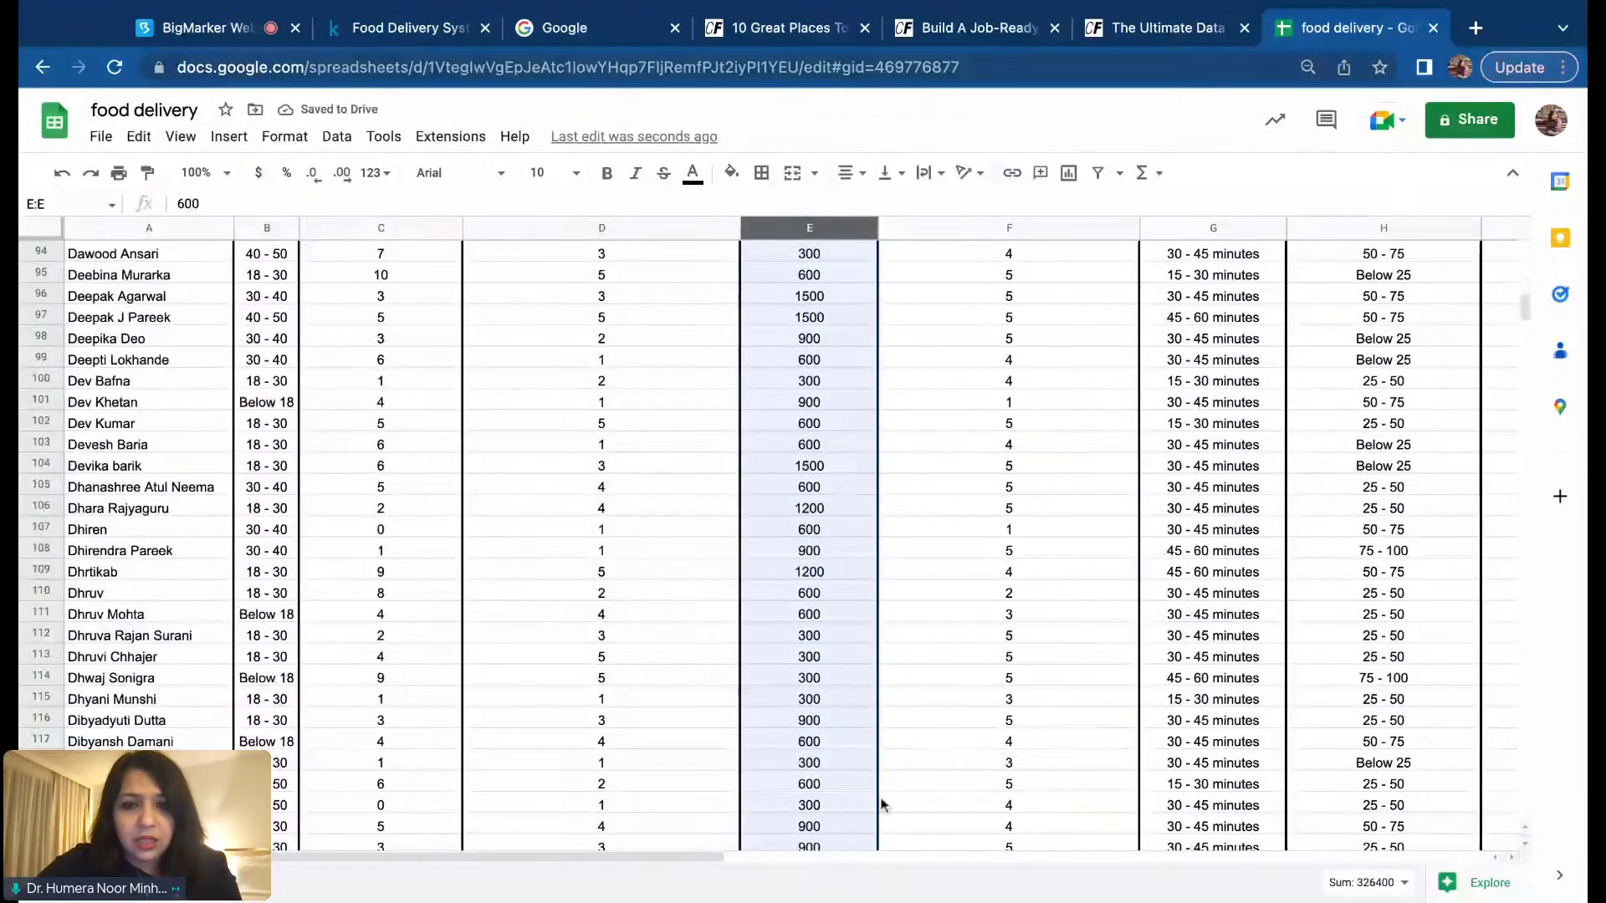
scroll(769, 543, "down", 20)
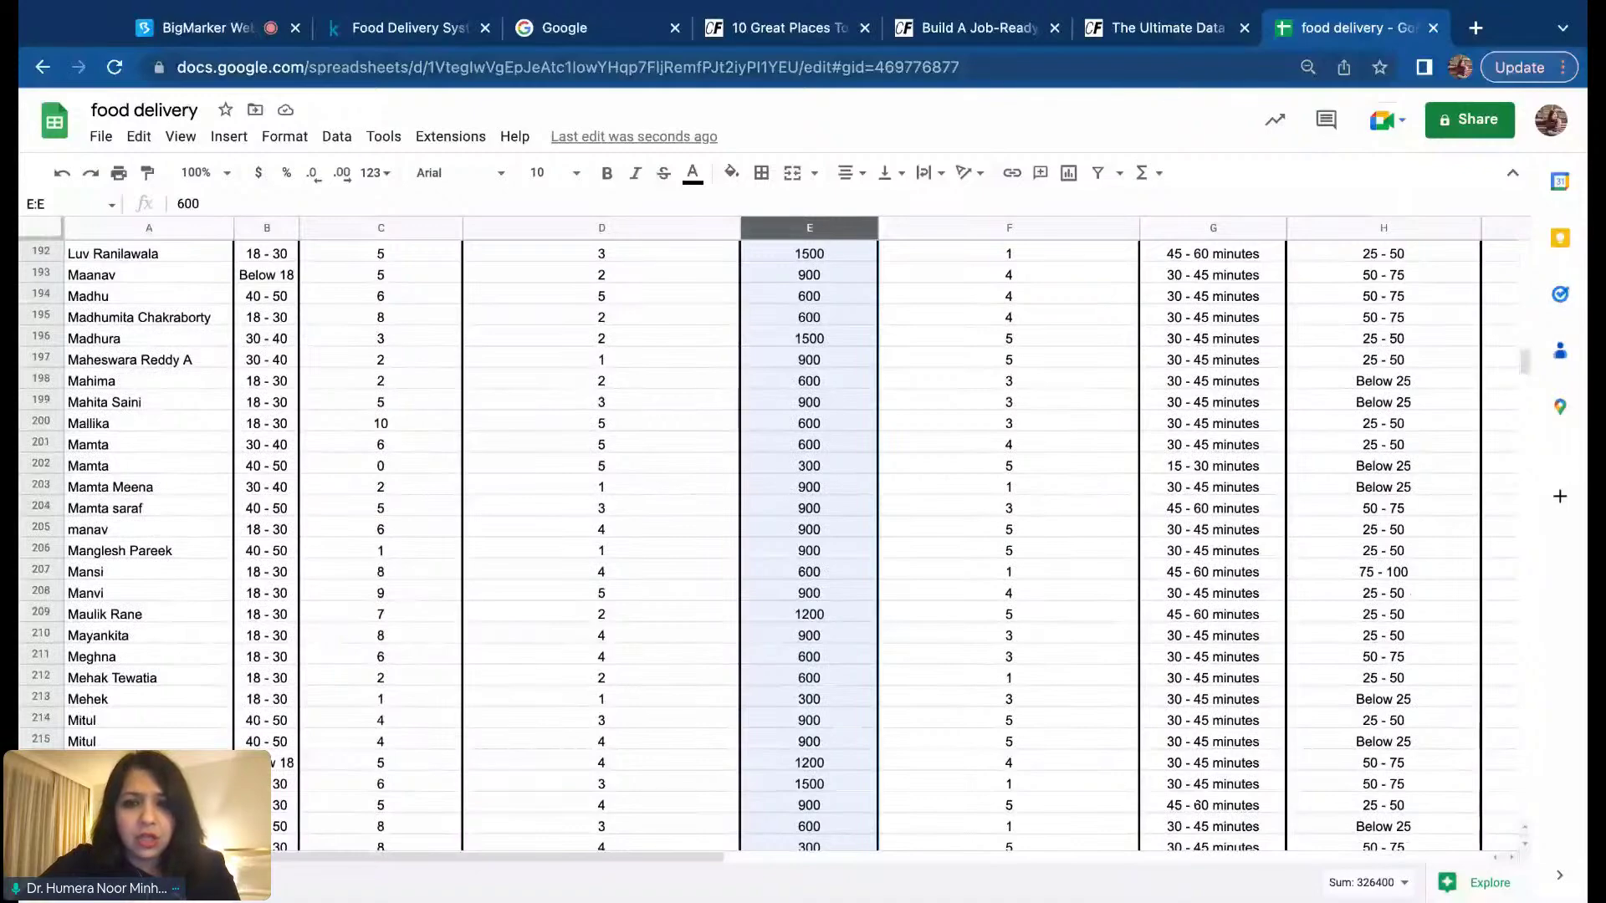
scroll(769, 544, "down", 20)
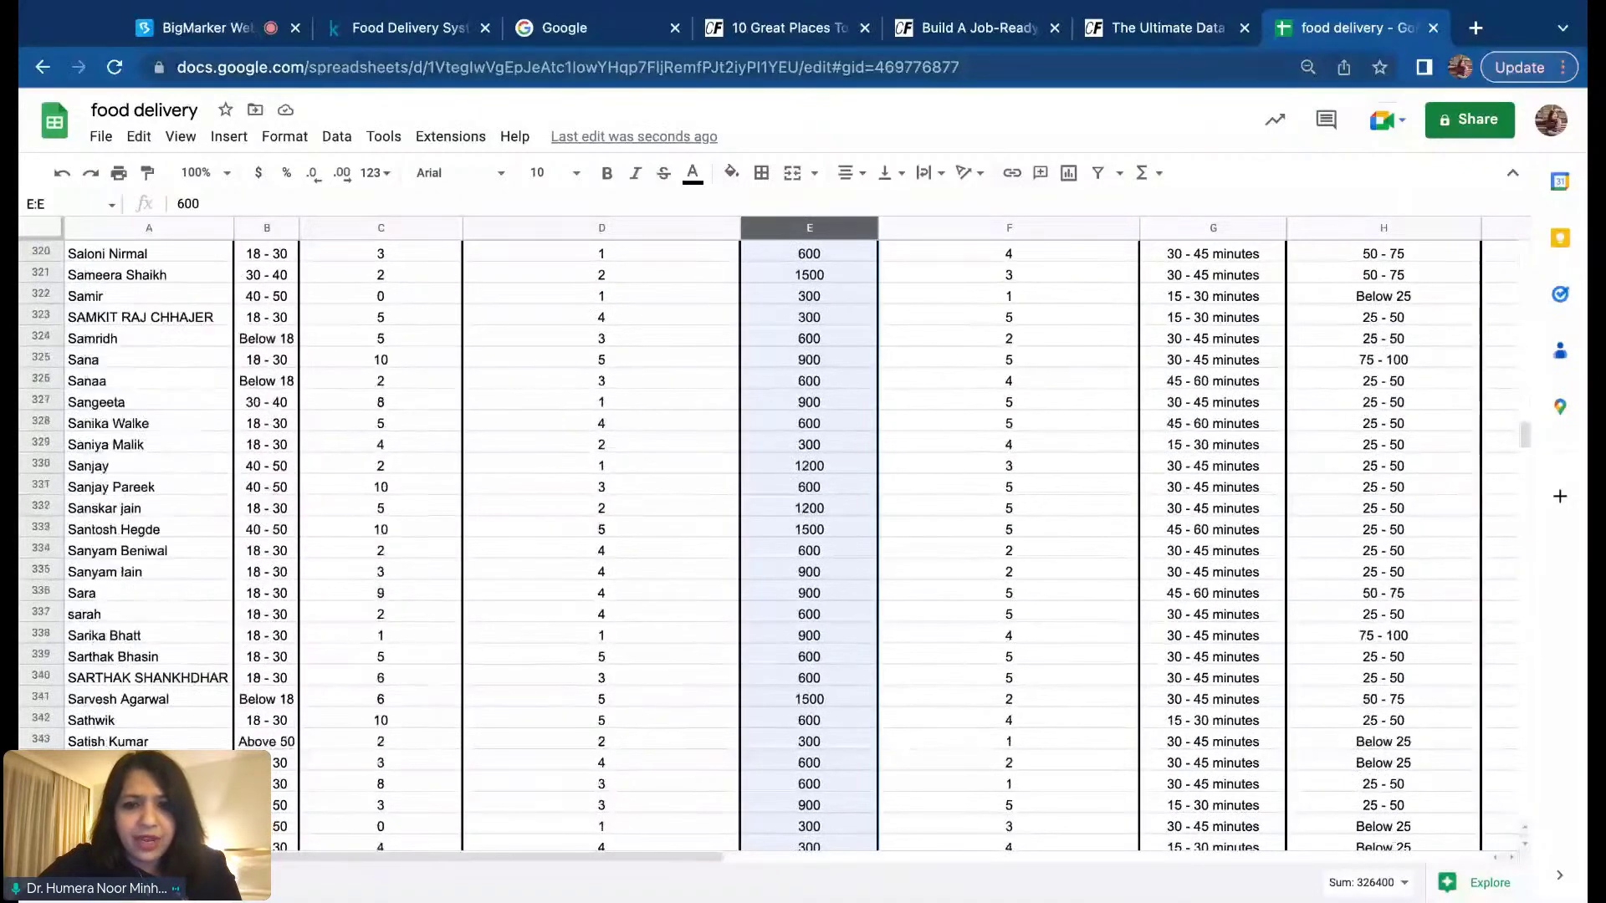
scroll(769, 544, "down", 20)
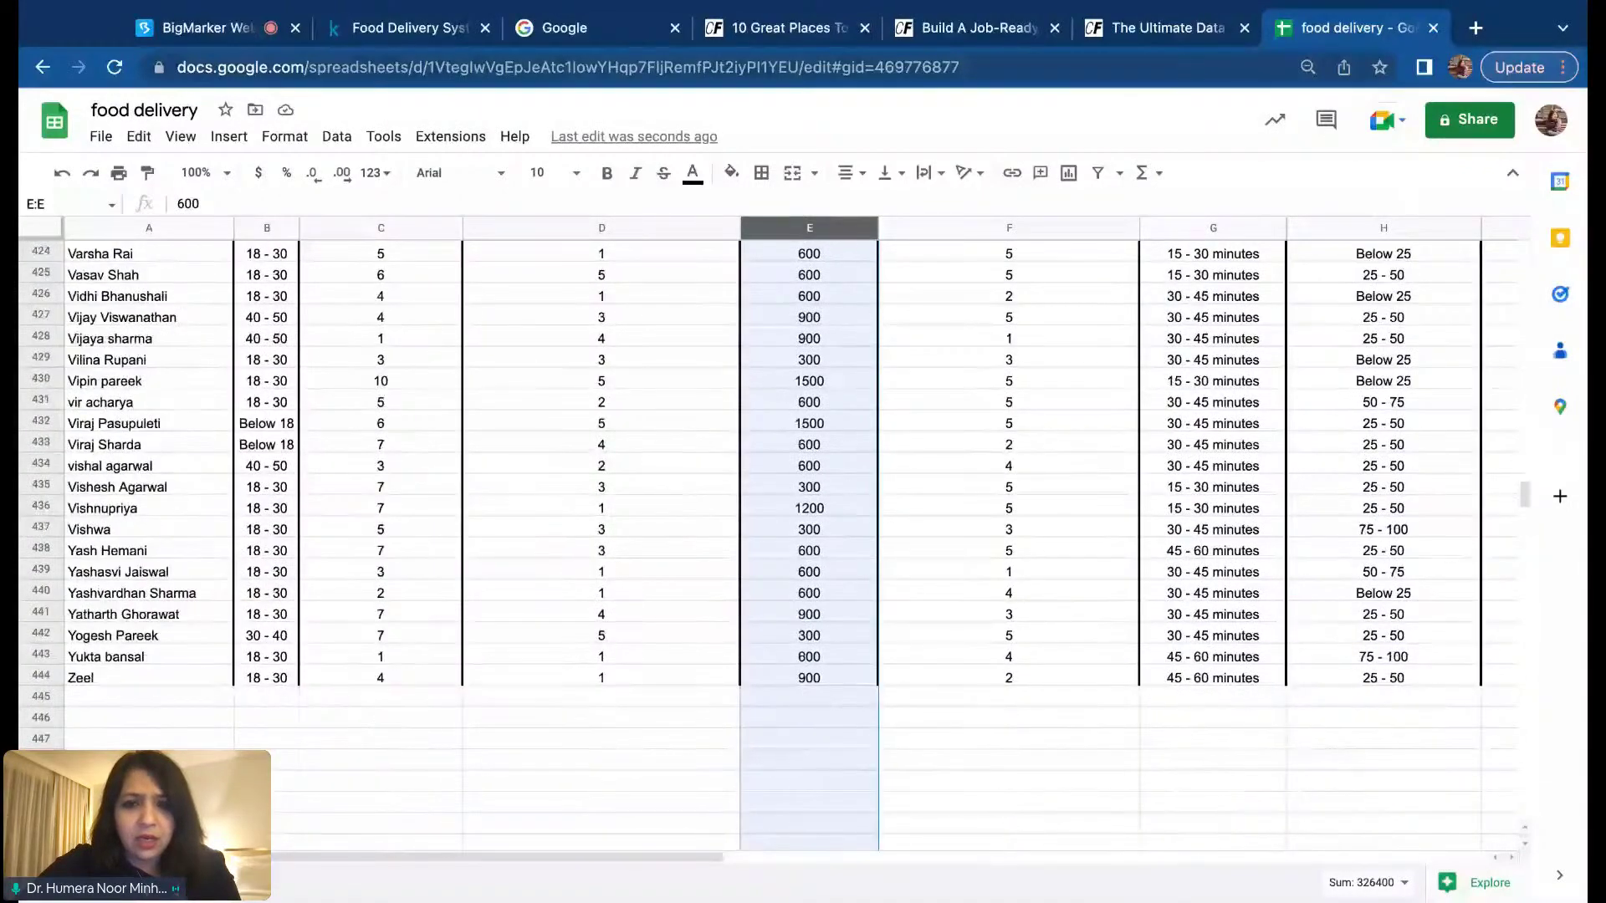
scroll(769, 544, "down", 7)
scroll(769, 543, "up", 20)
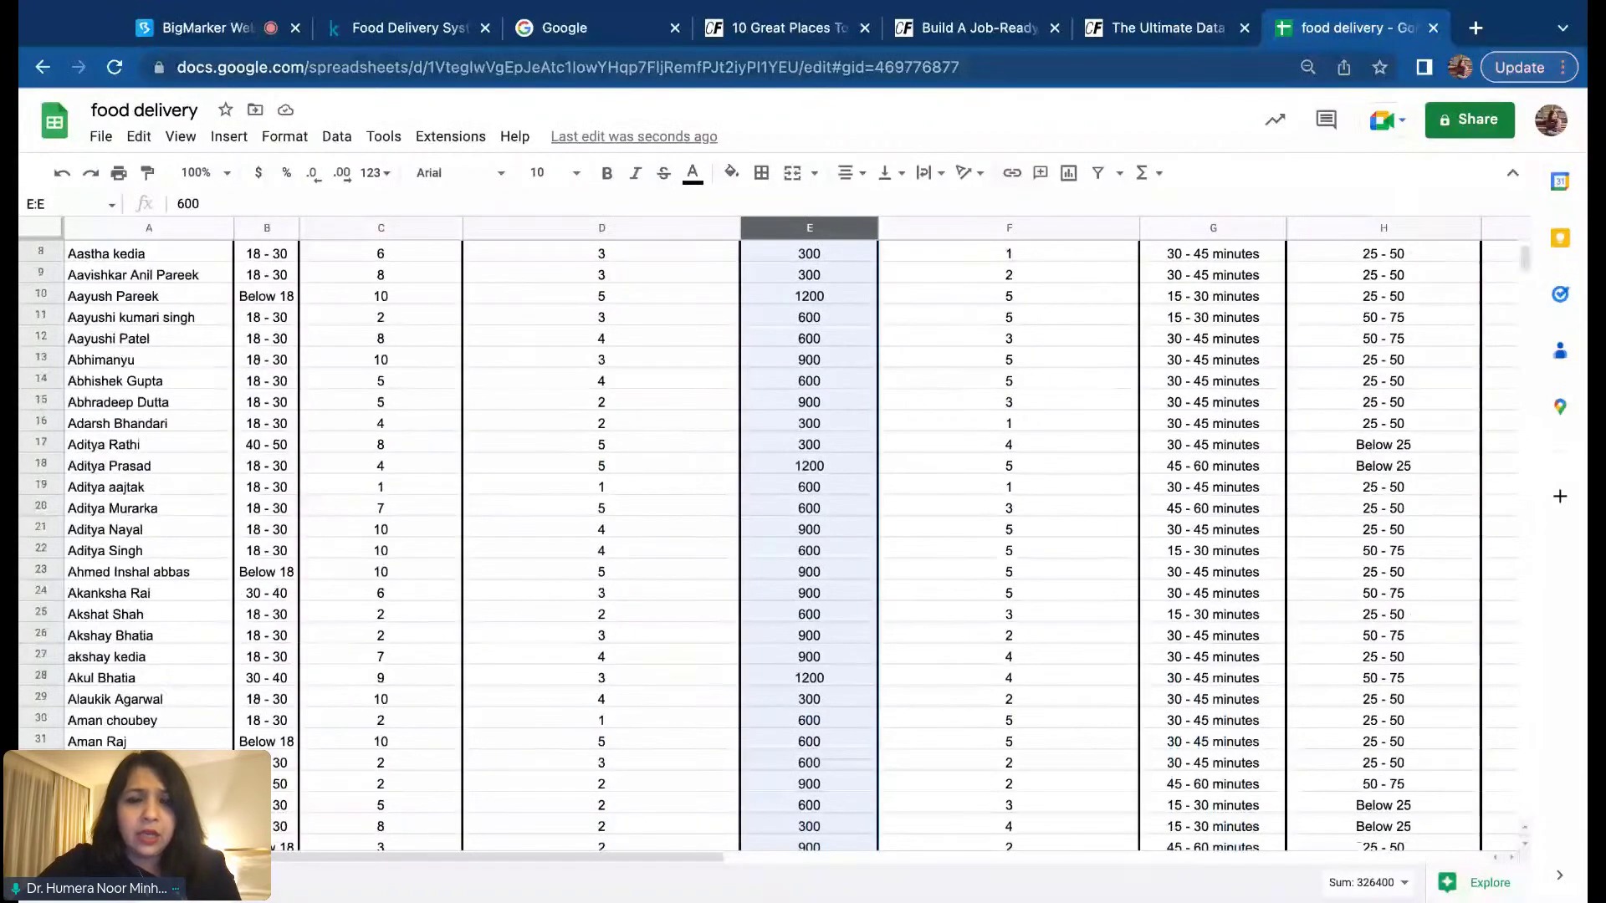
scroll(903, 784, "up", 3)
left_click(861, 381)
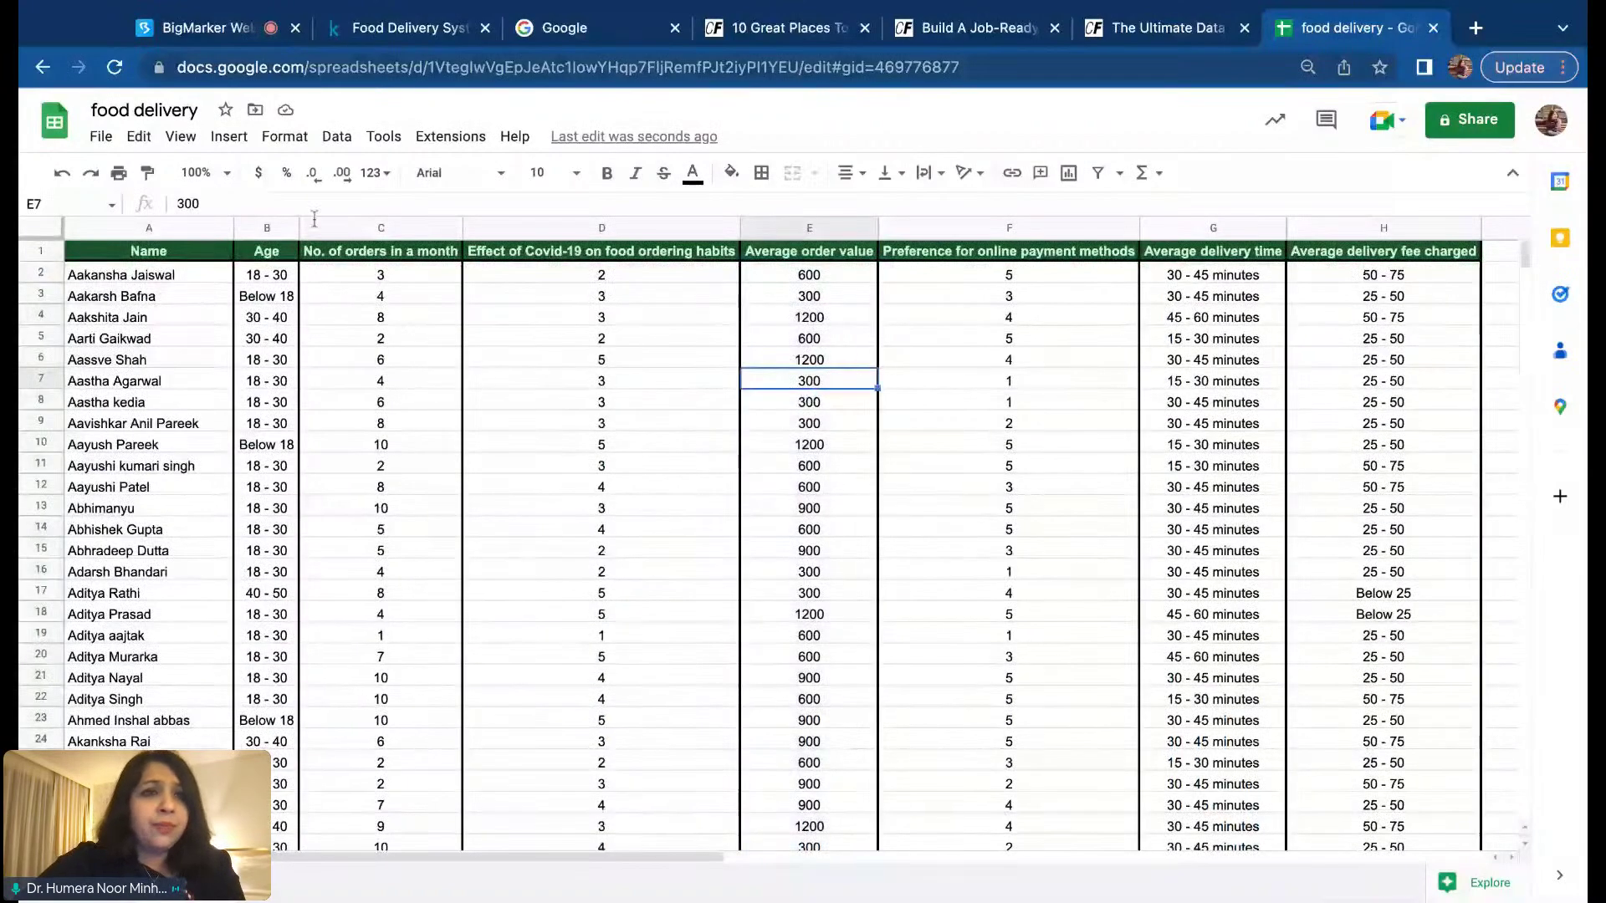
left_click(172, 35)
left_click(485, 241)
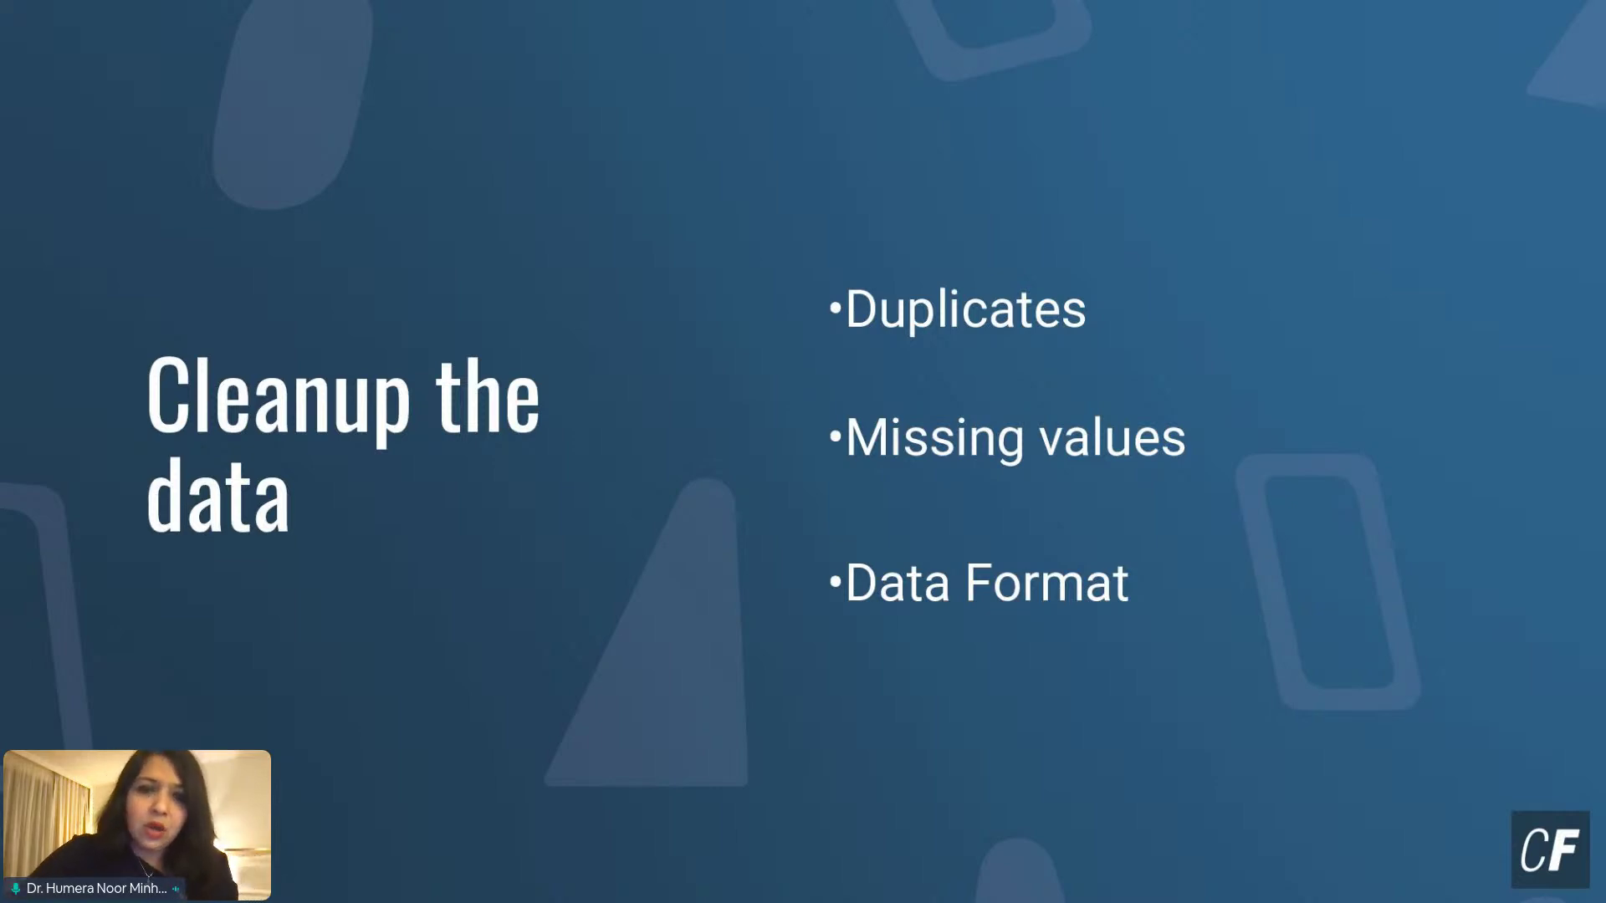
key("Right")
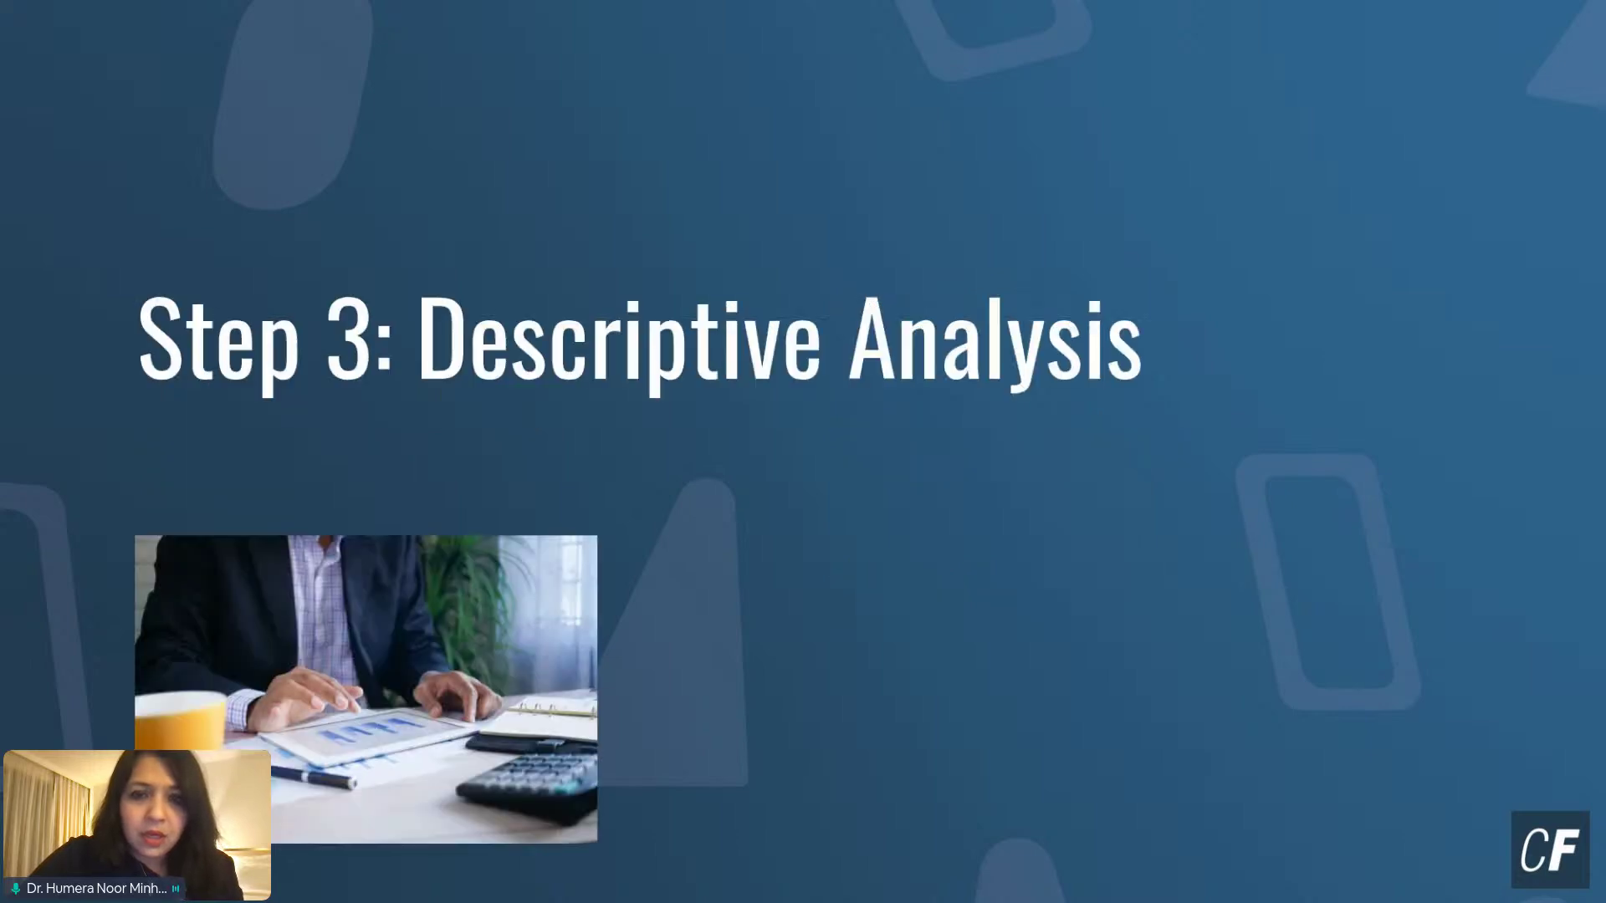
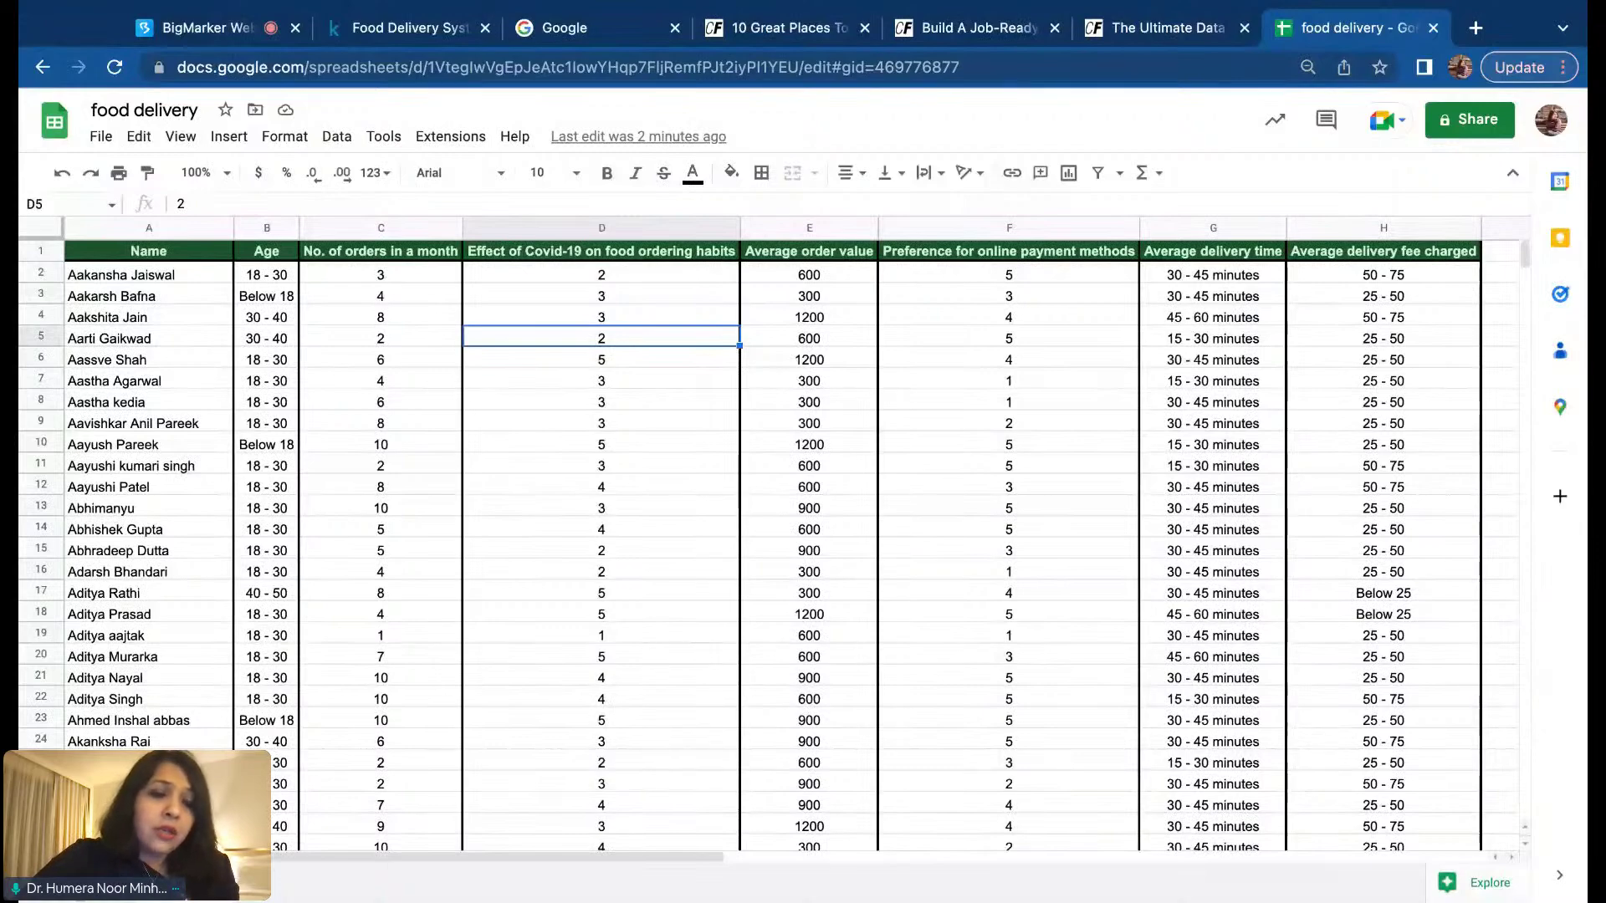
Step: Add a new sheet to the food delivery workbook and rename it "analysis"
key("shift+F11")
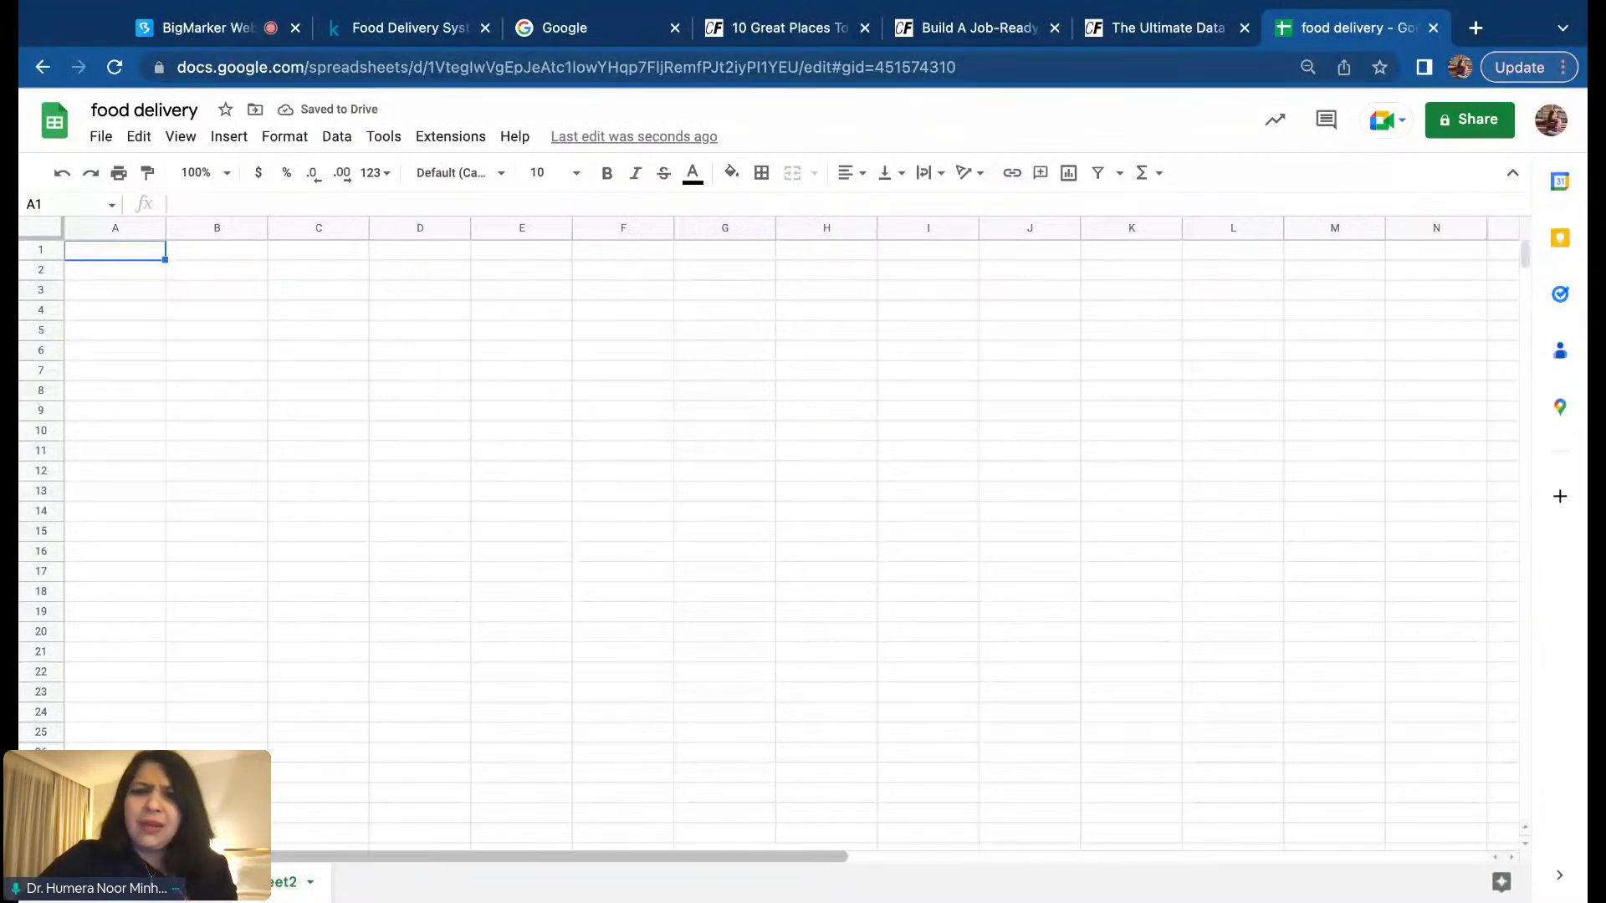
left_click(188, 882)
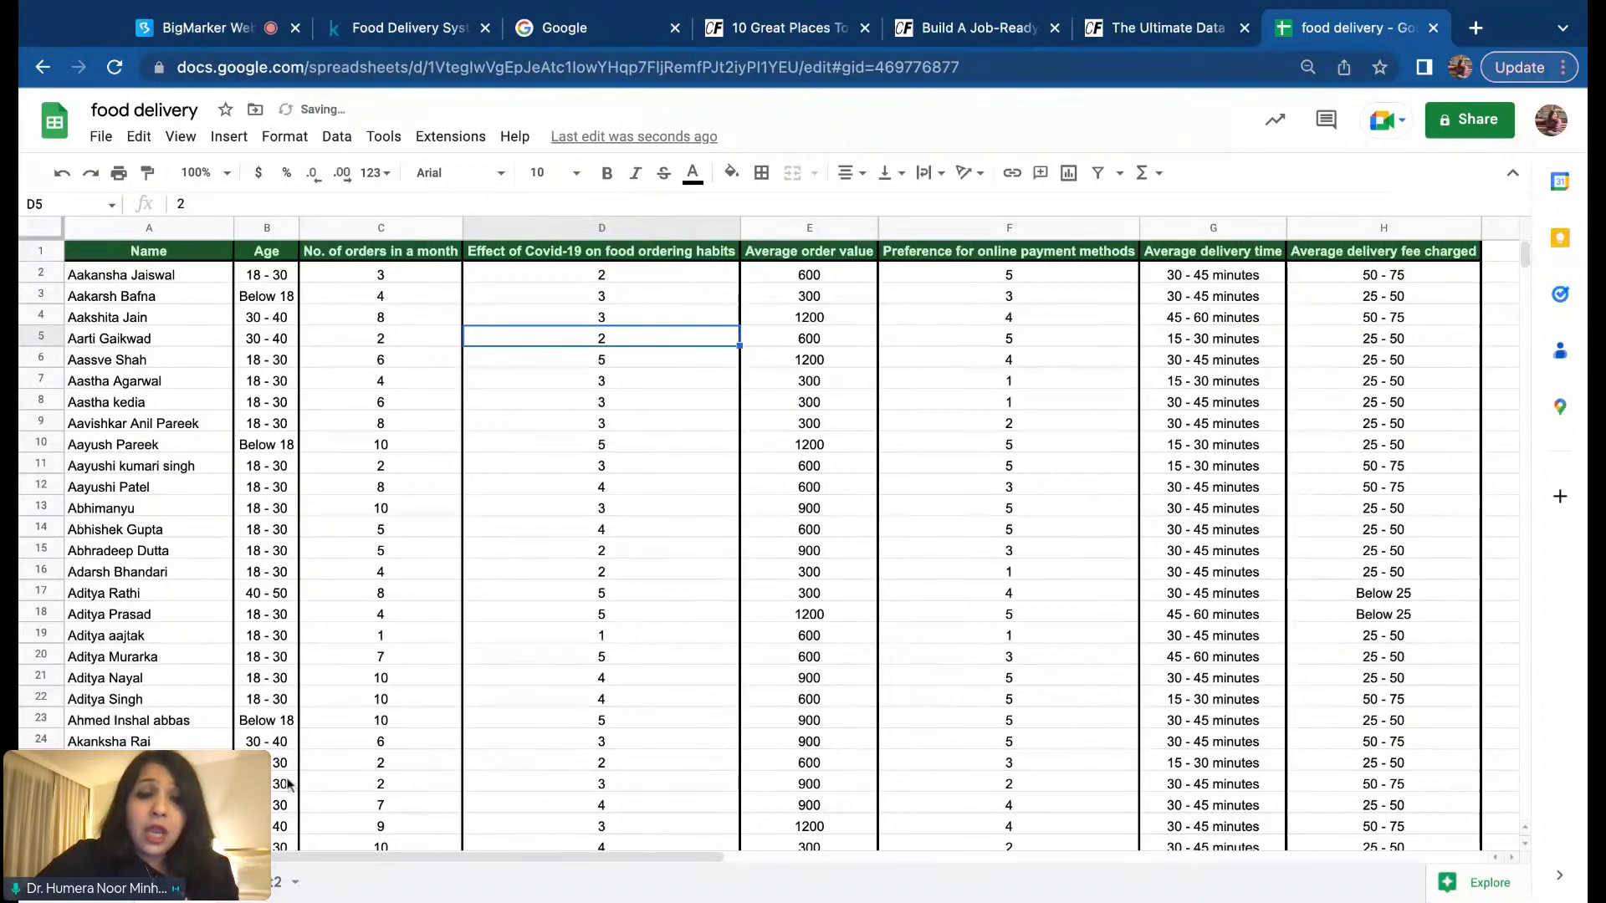
left_click(274, 884)
double_click(274, 885)
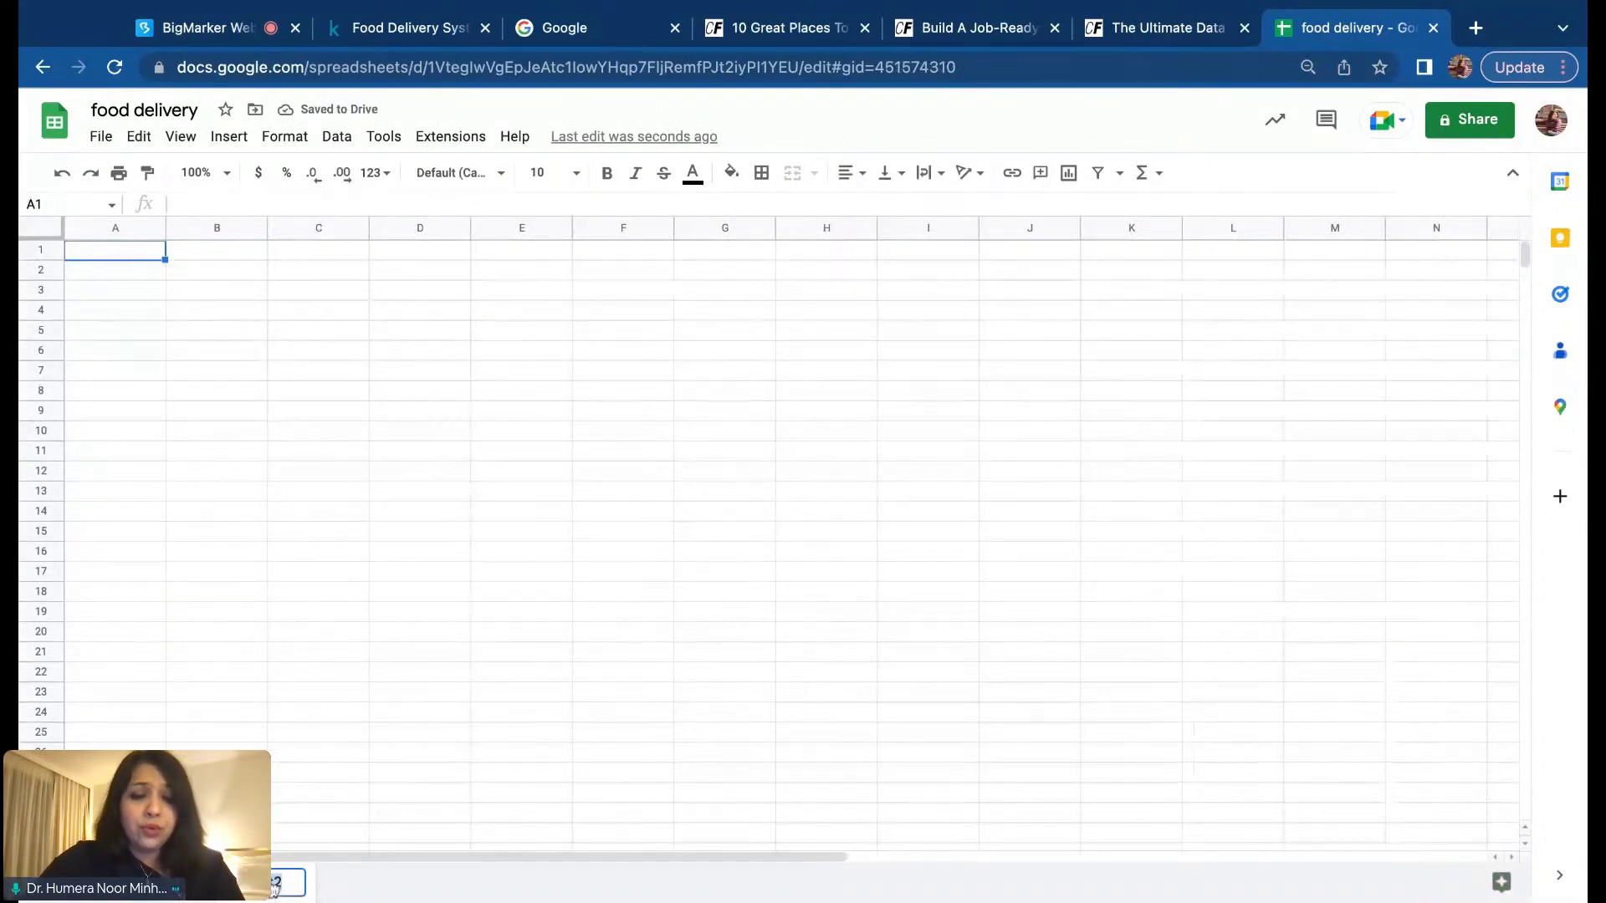
type("analysis")
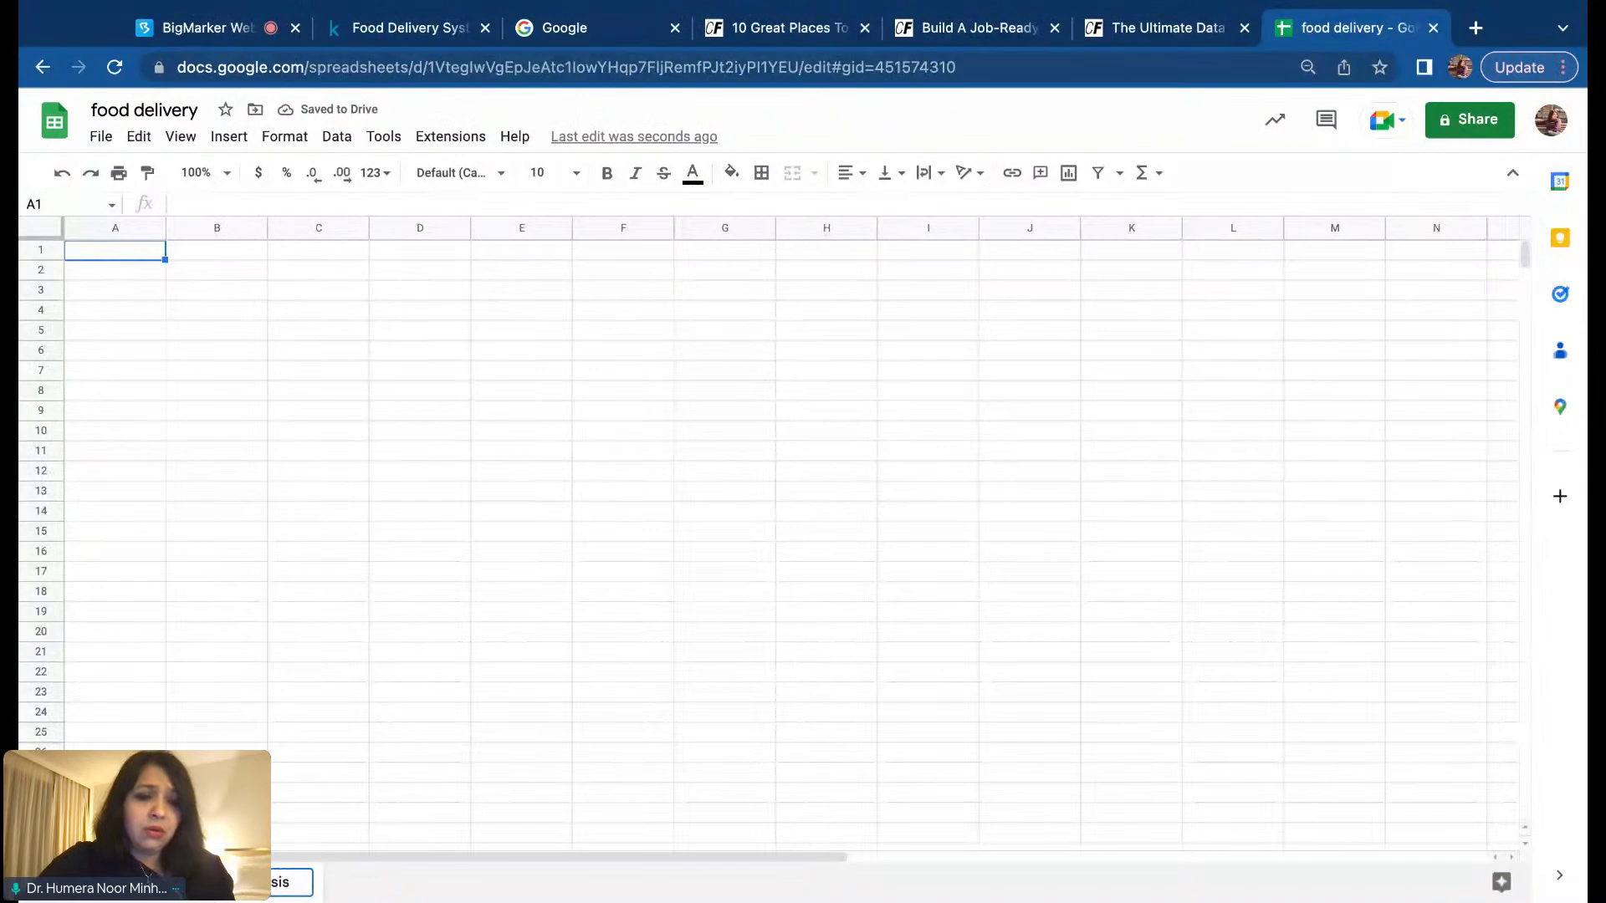
key("Return")
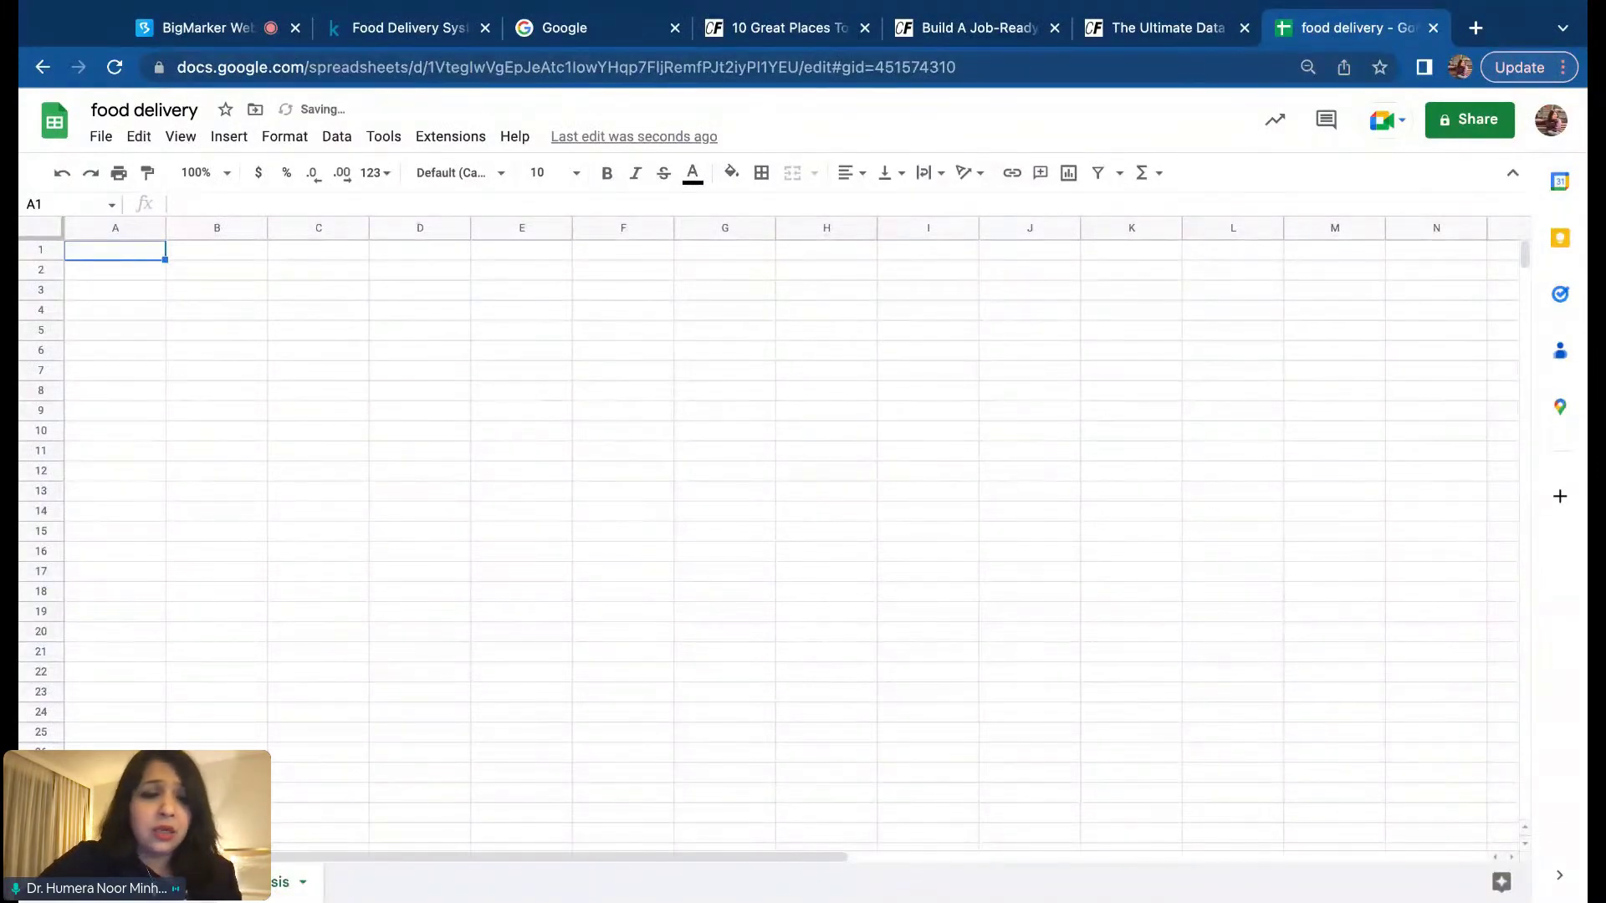
Step: Enter the labels "stats", "average", "max" and "min" in cells A1 to A4 of the analysis sheet
left_click(165, 883)
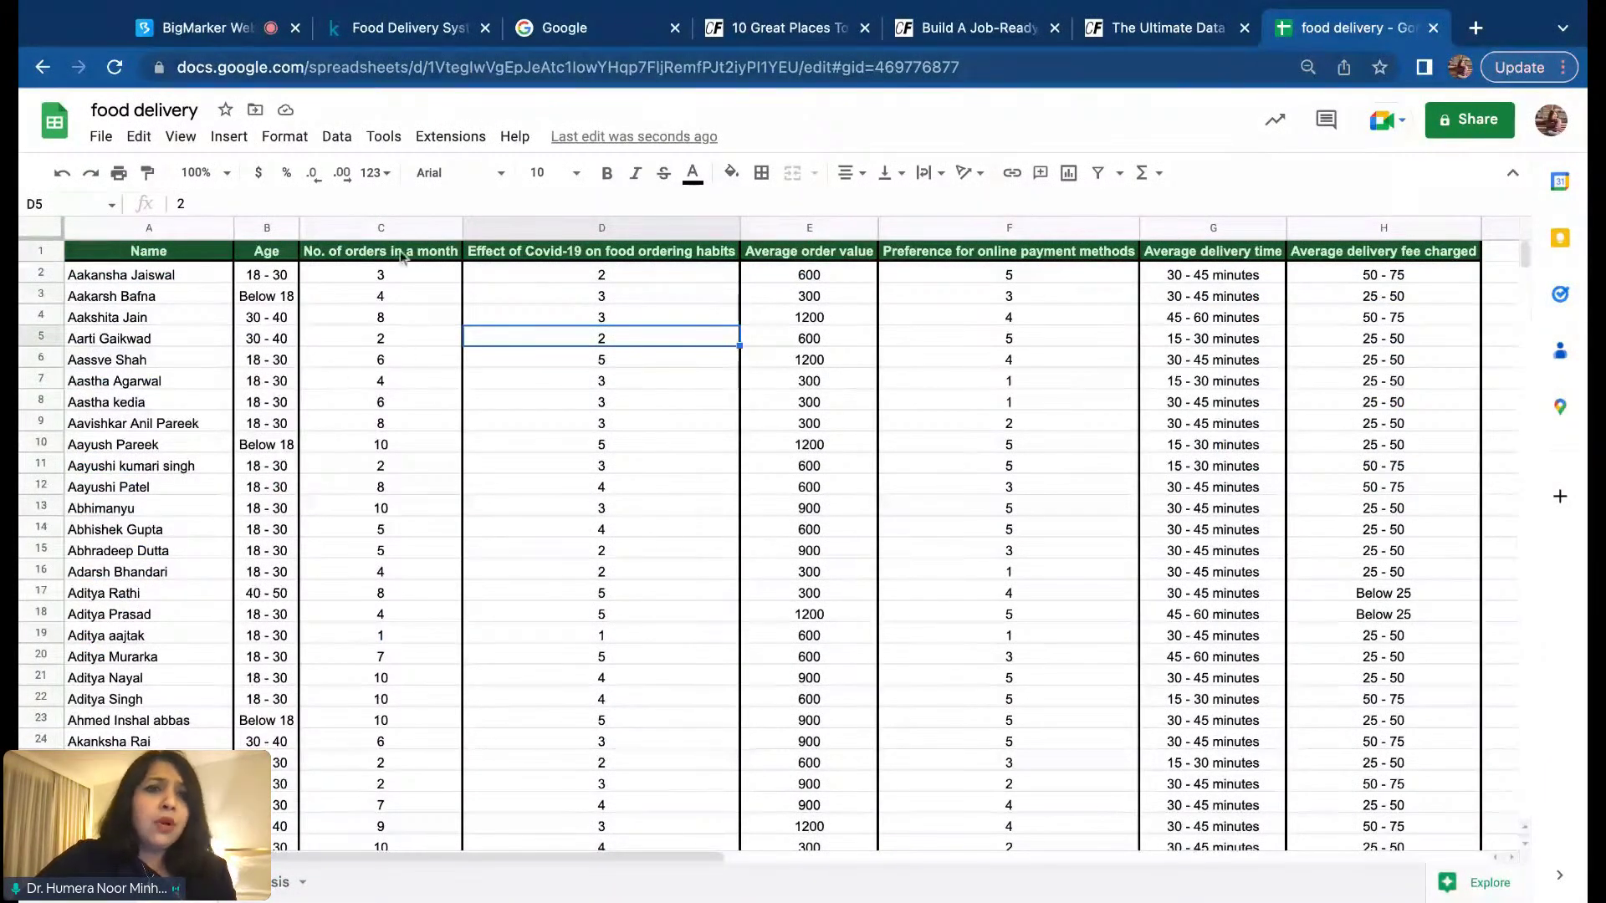
left_click(380, 230)
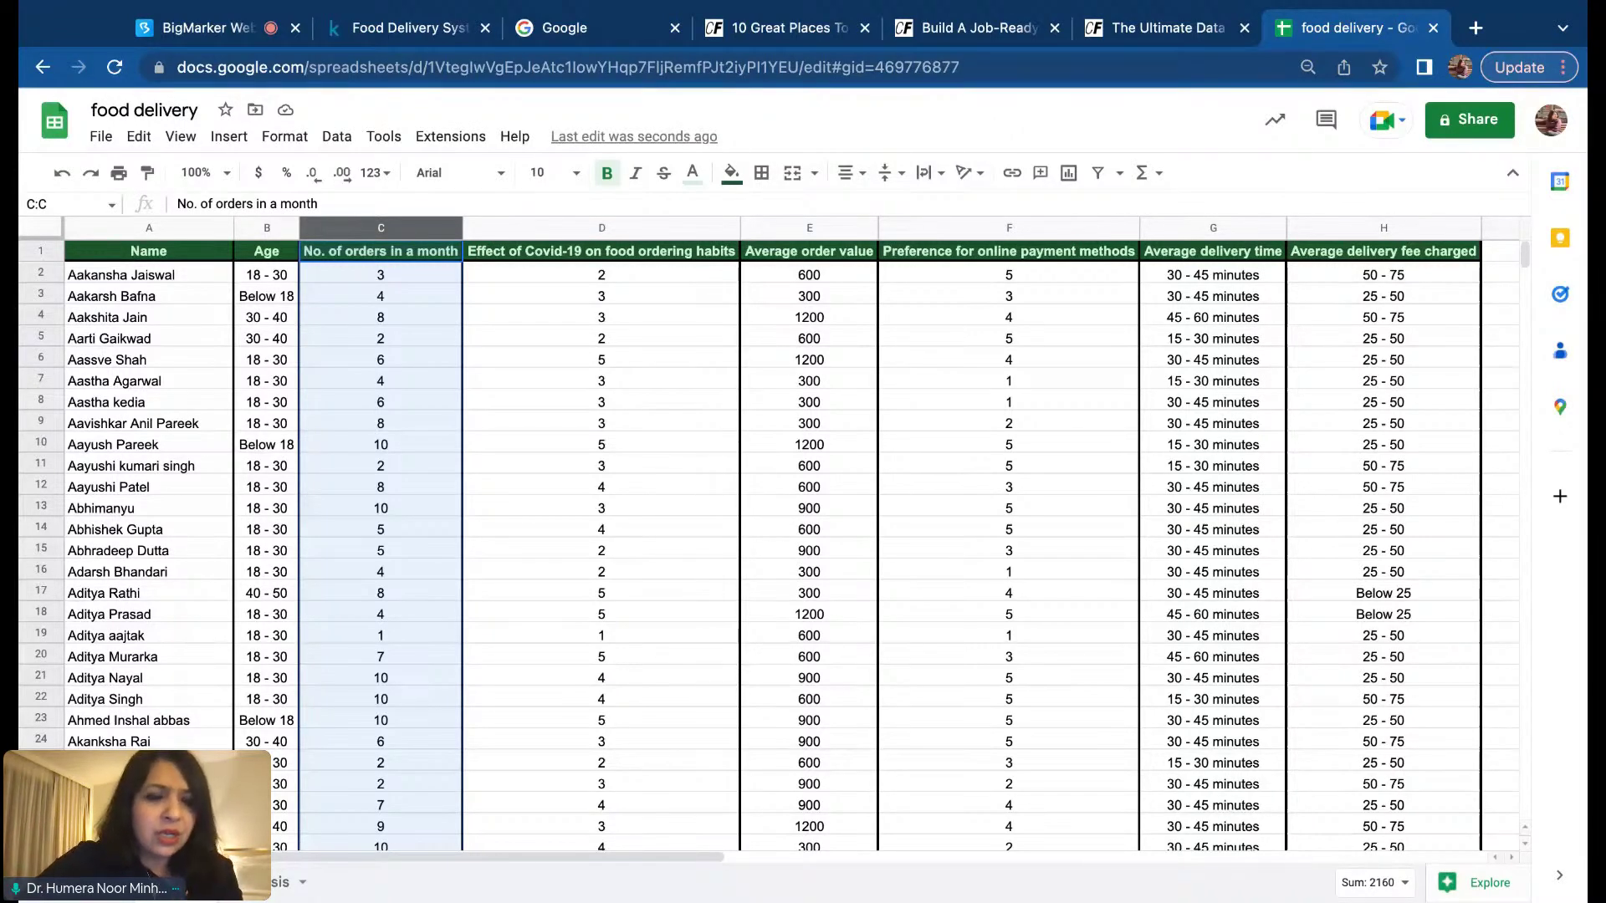
left_click(281, 882)
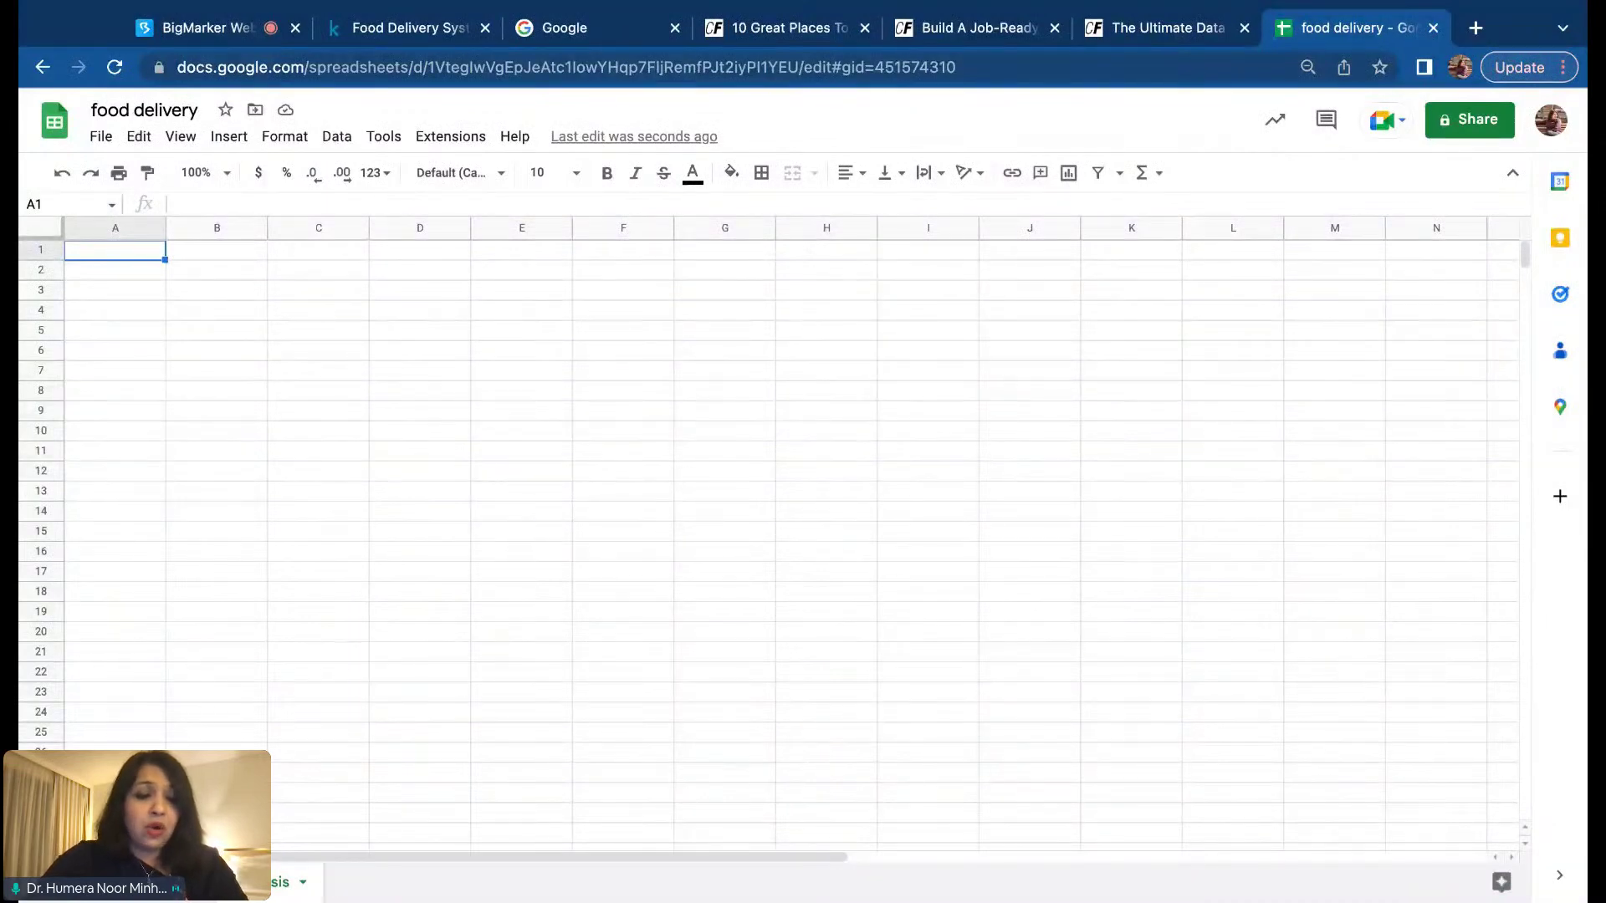
type("stats")
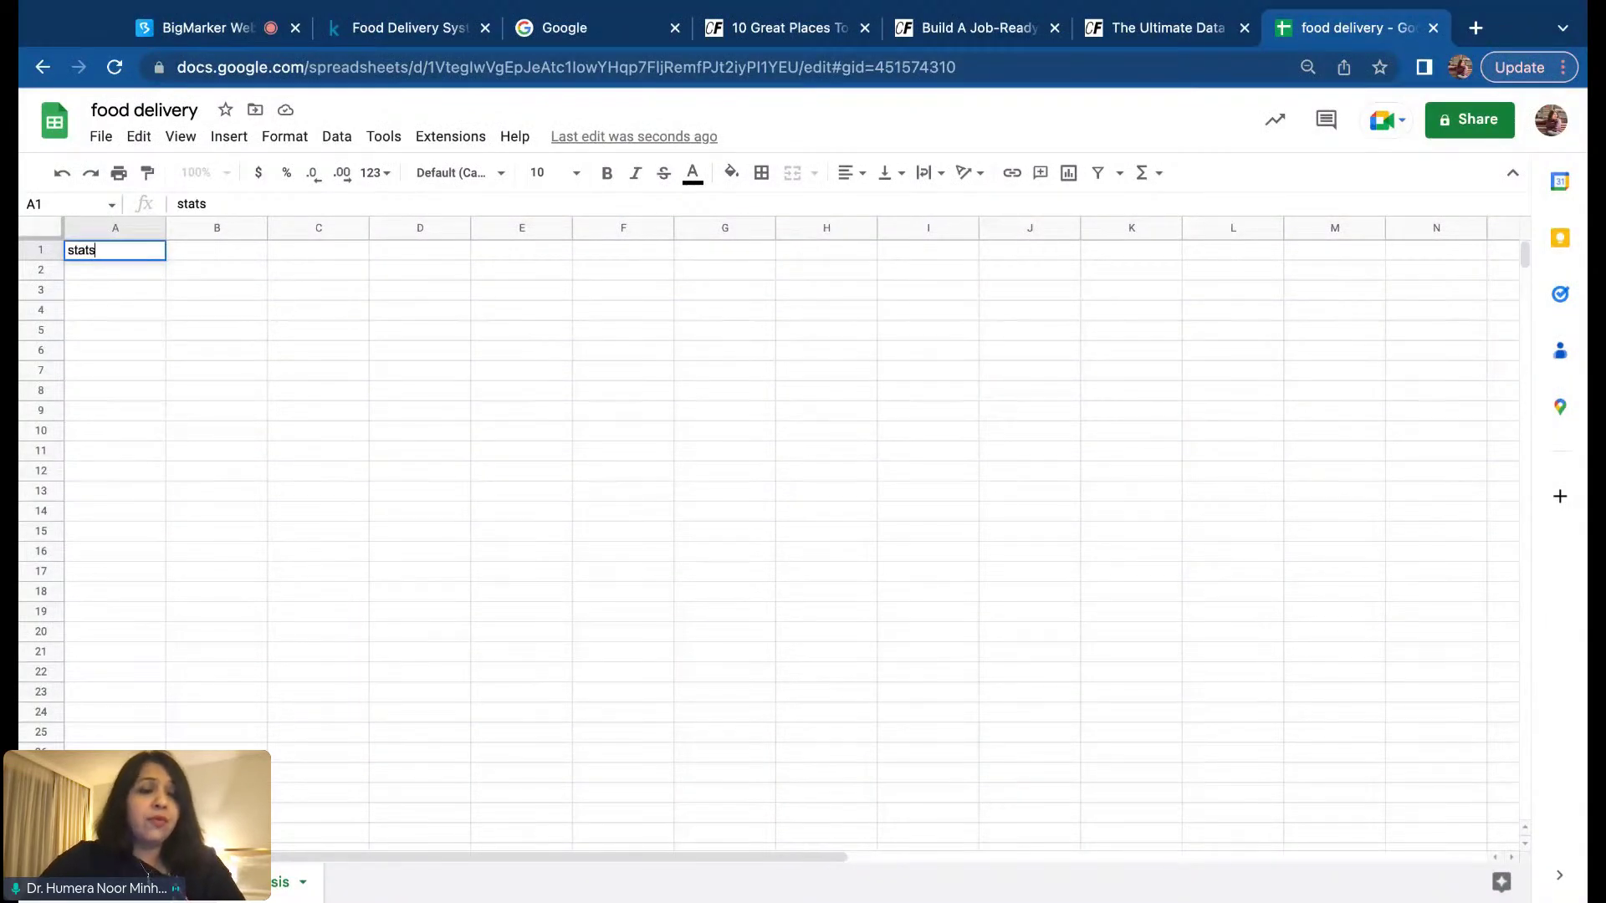
key("Tab")
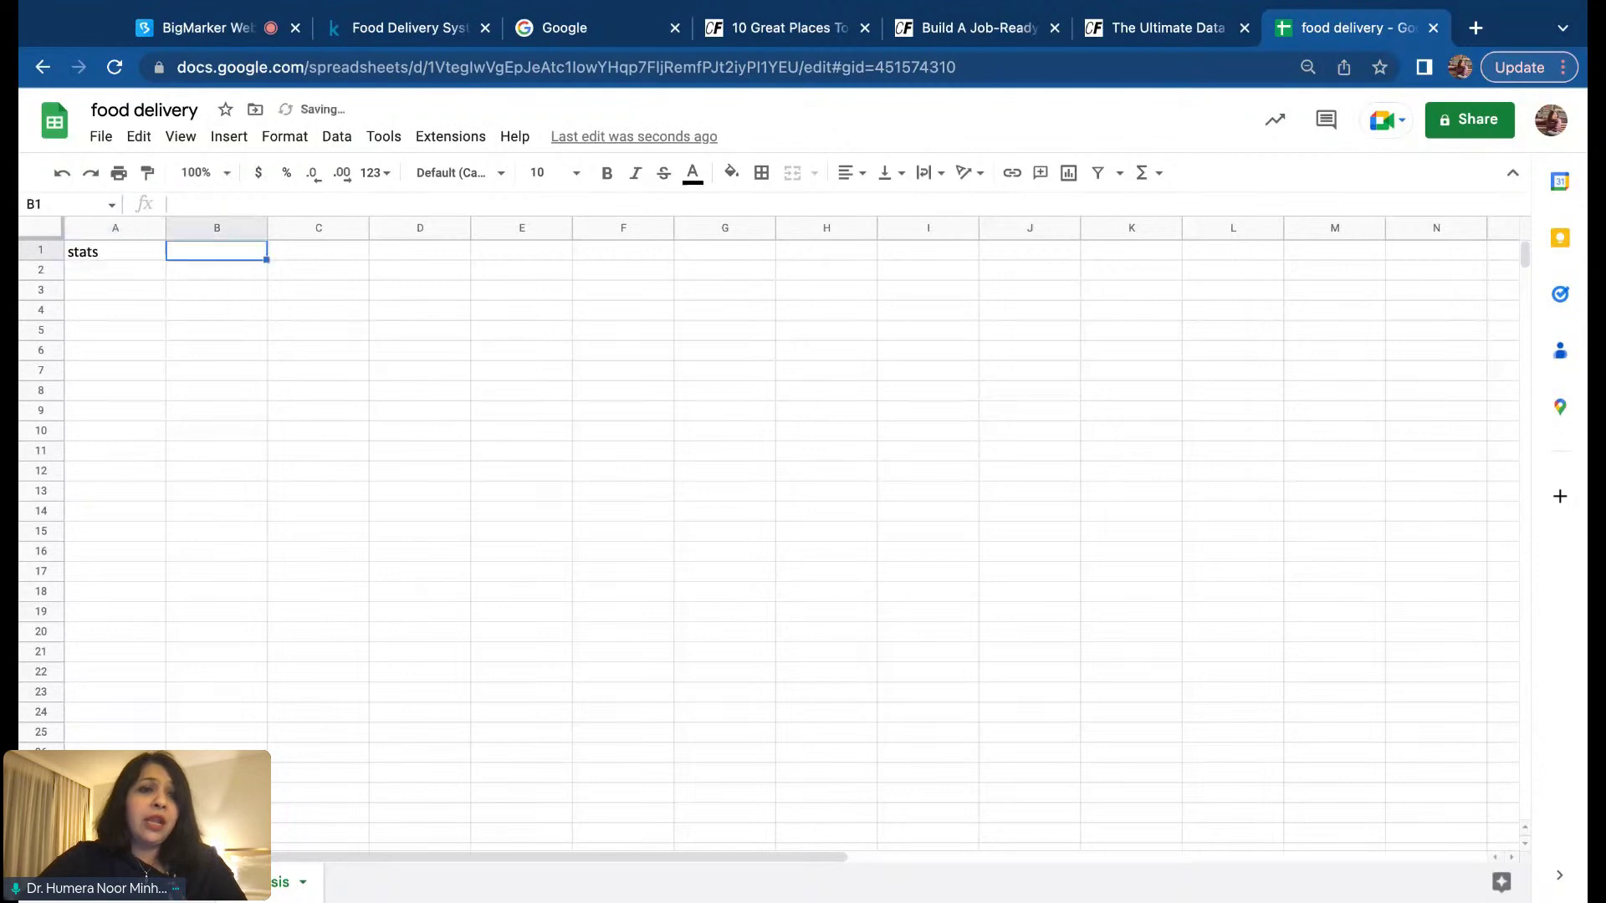
key("Return")
type("aver")
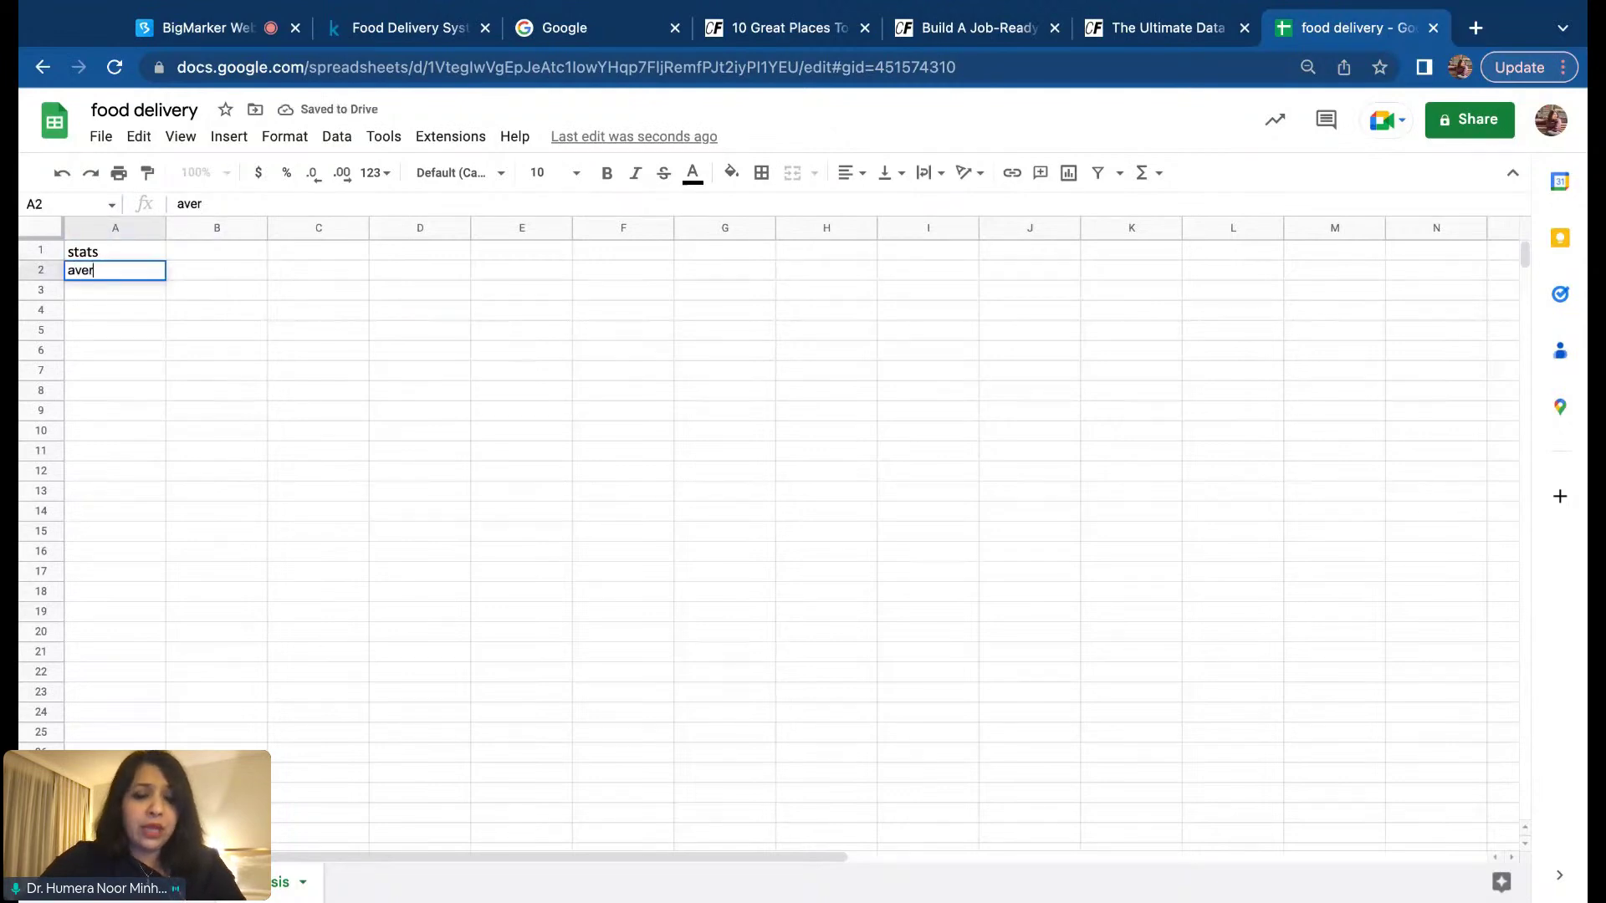
type("age")
key("Return")
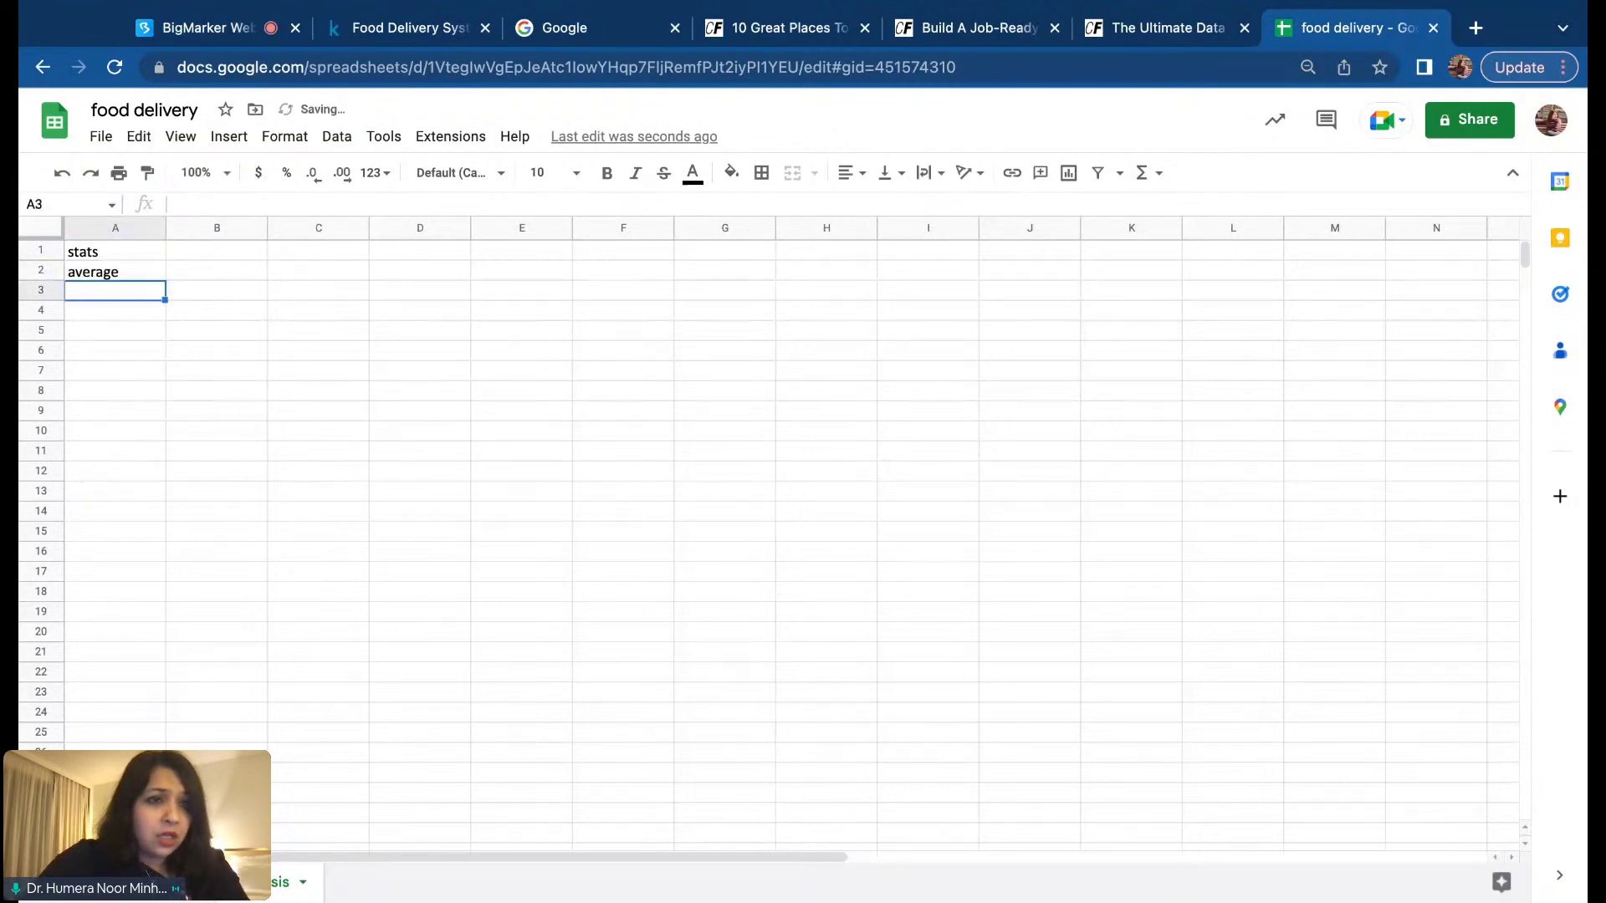
type("max")
key("Return")
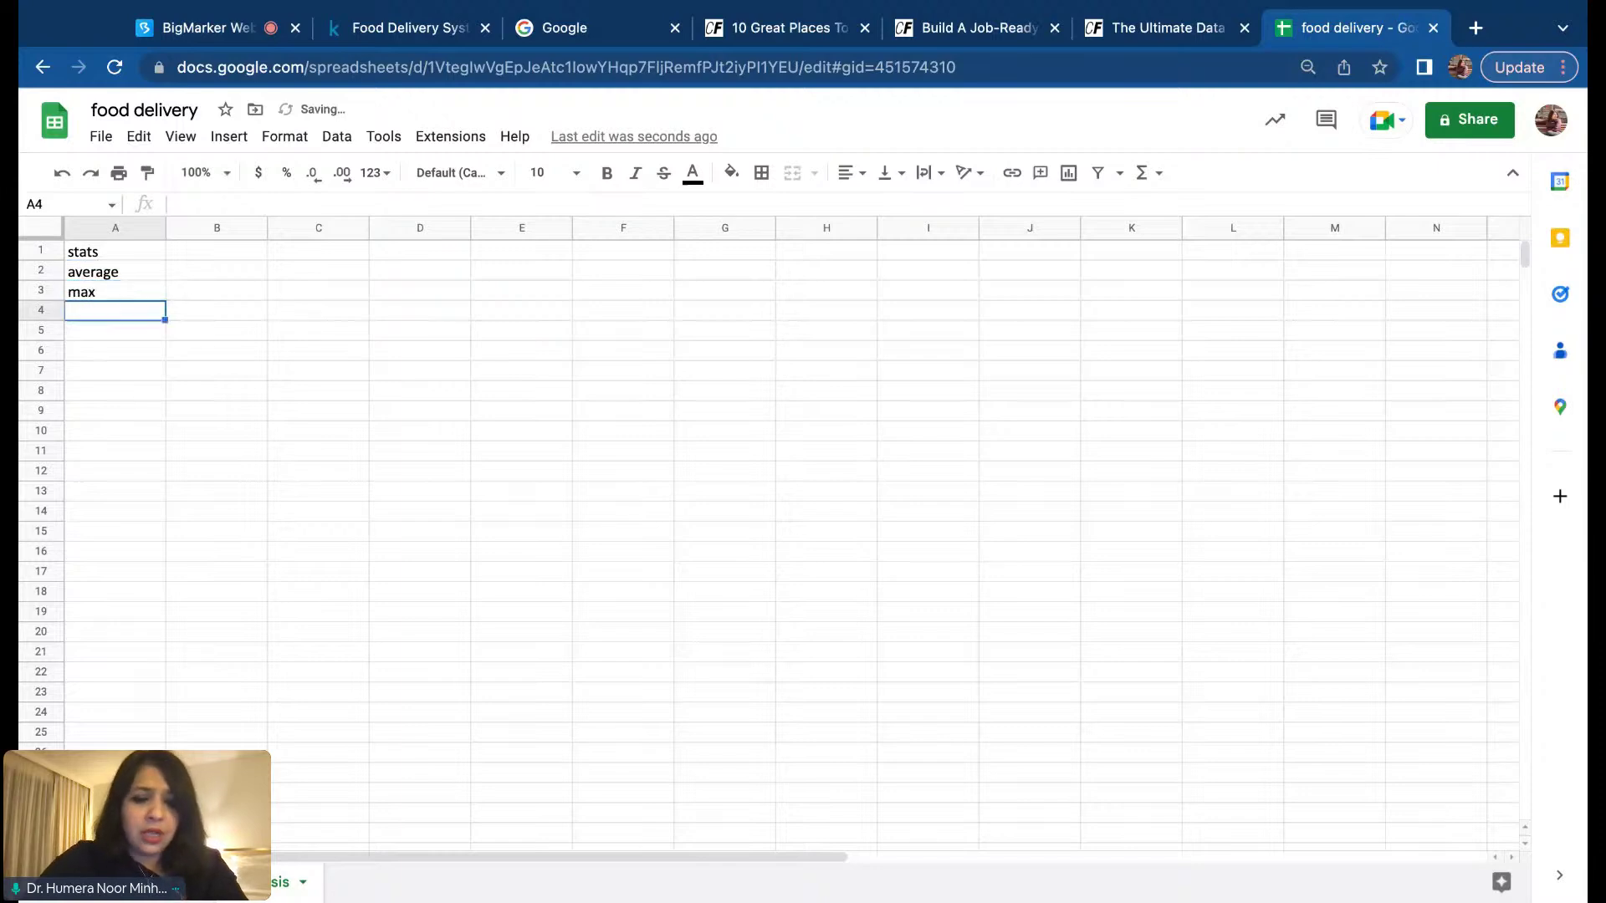
type("min")
key("Tab")
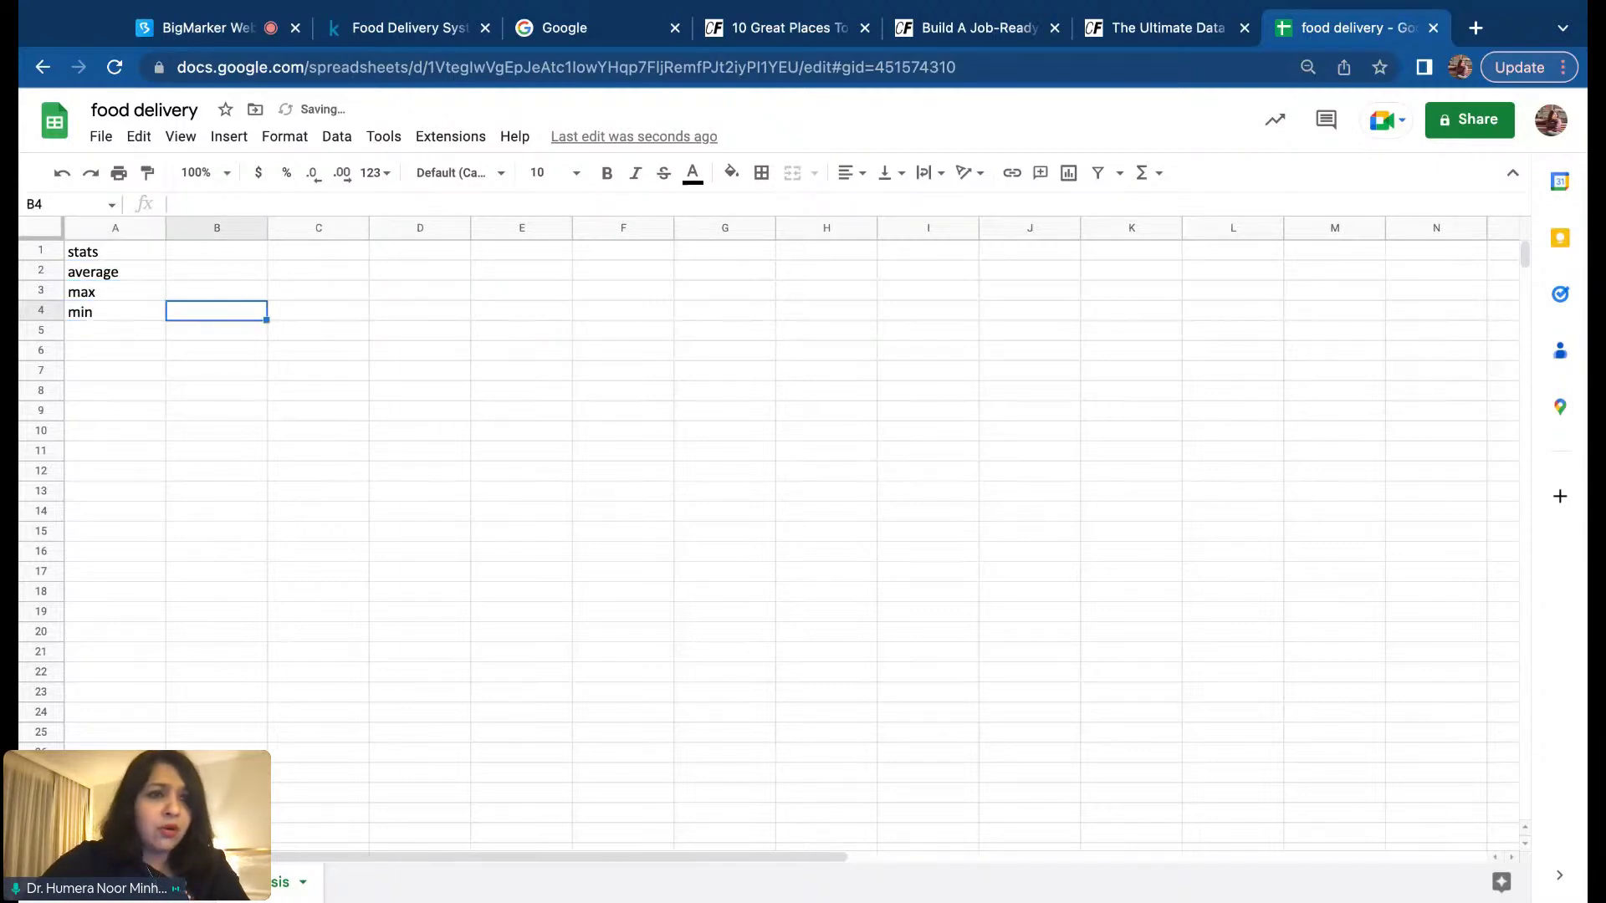
Step: Enter the column heading "no._of_orders" in cell B1 beside the stats label
left_click(227, 254)
type("no.")
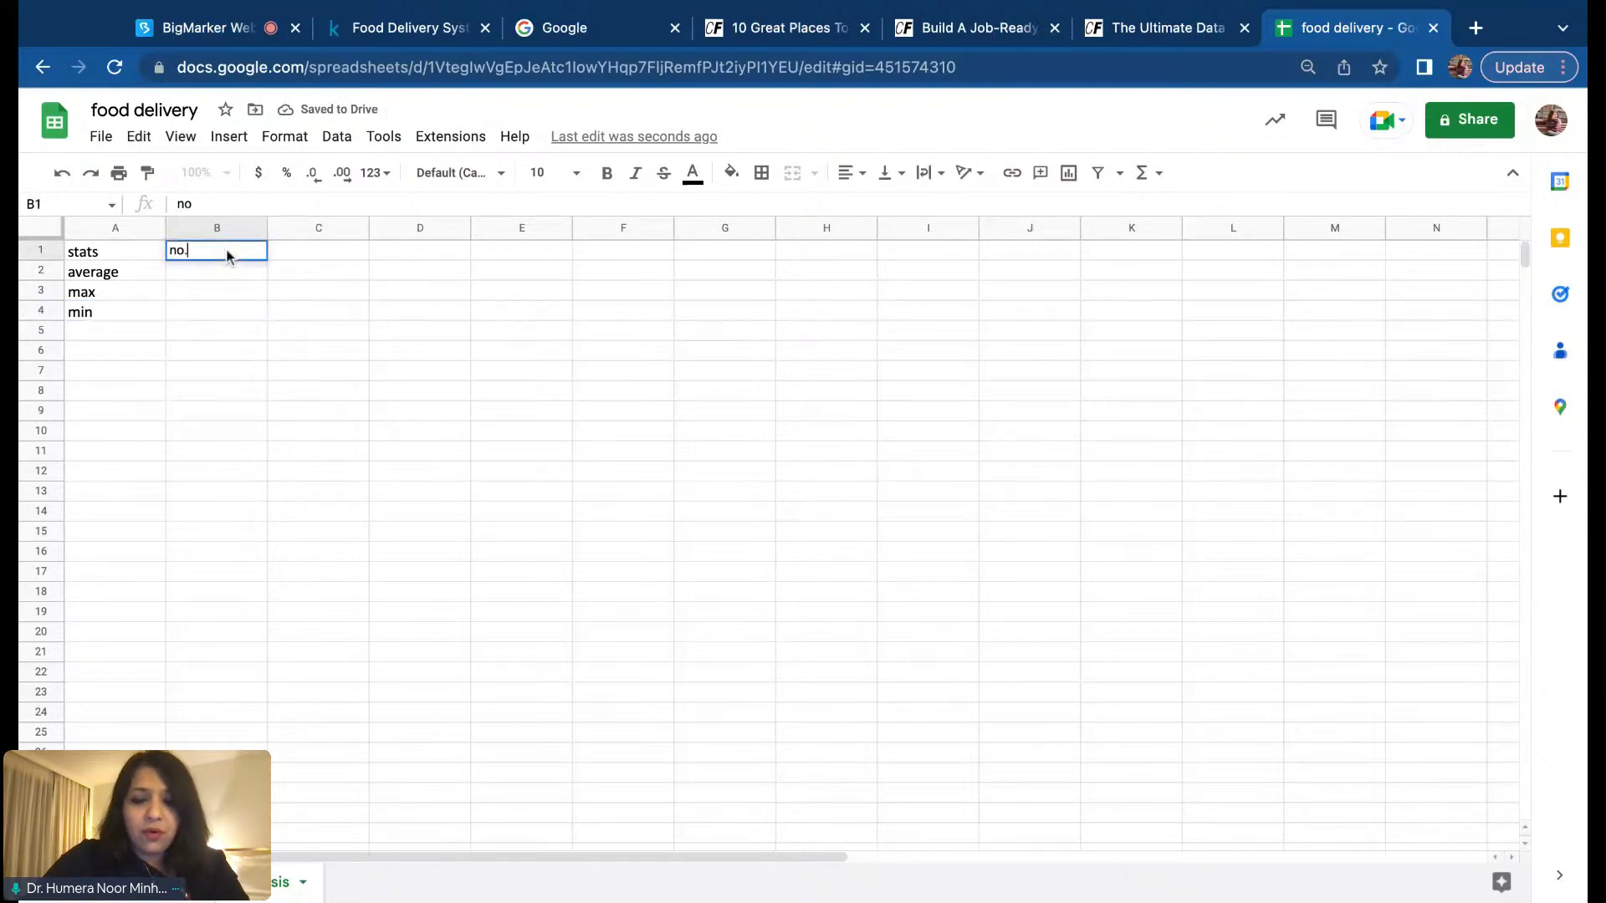
type("_of")
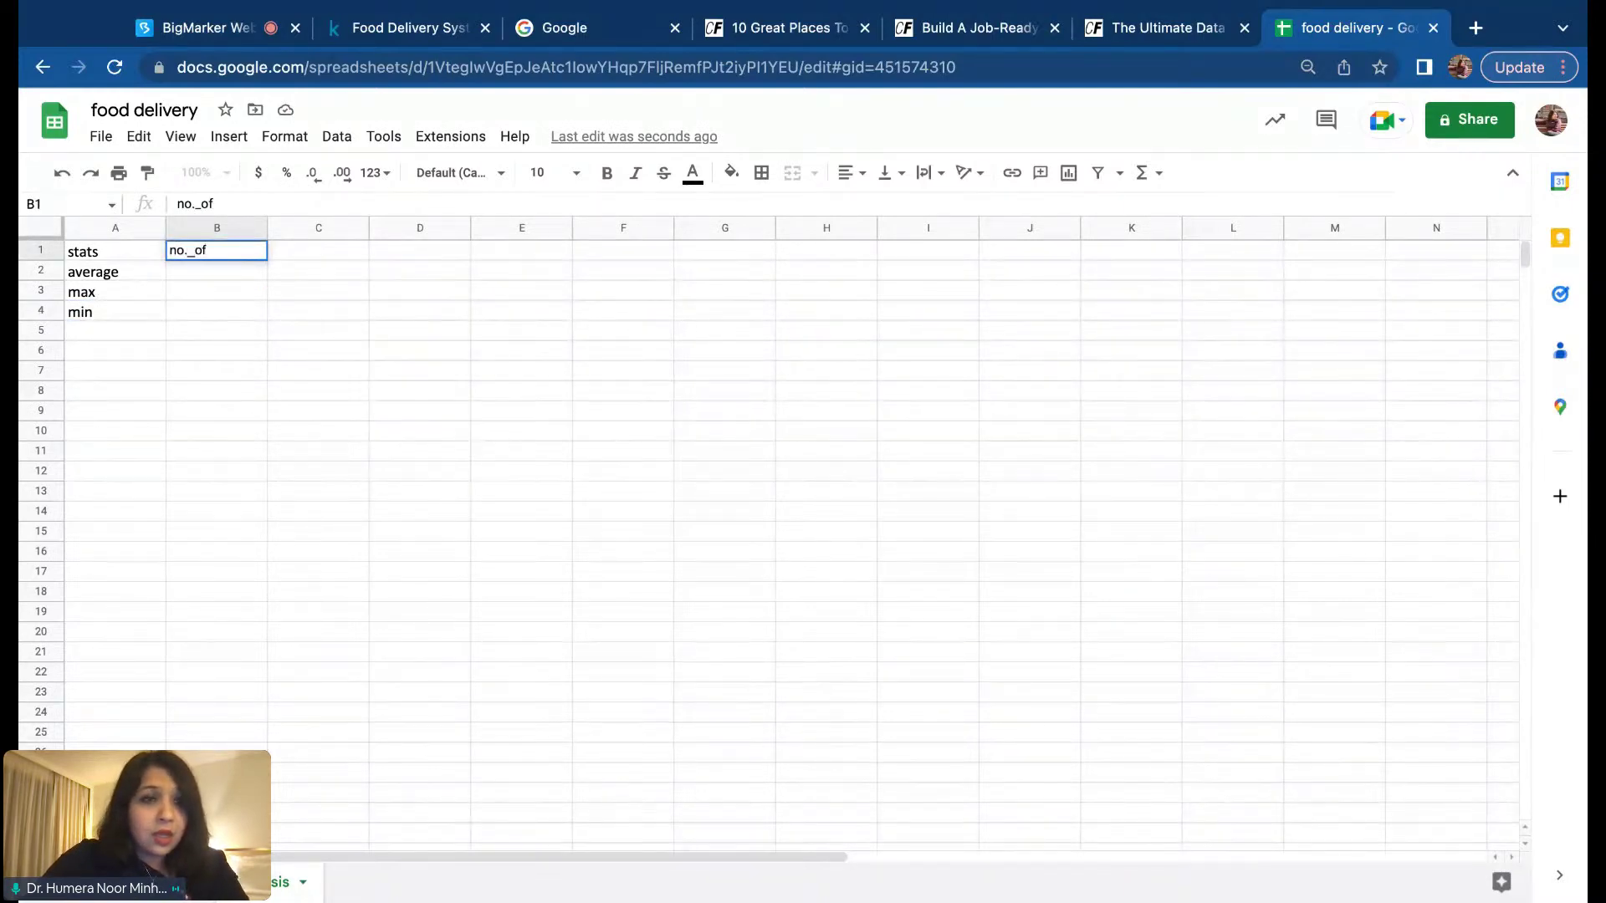
type("_orders")
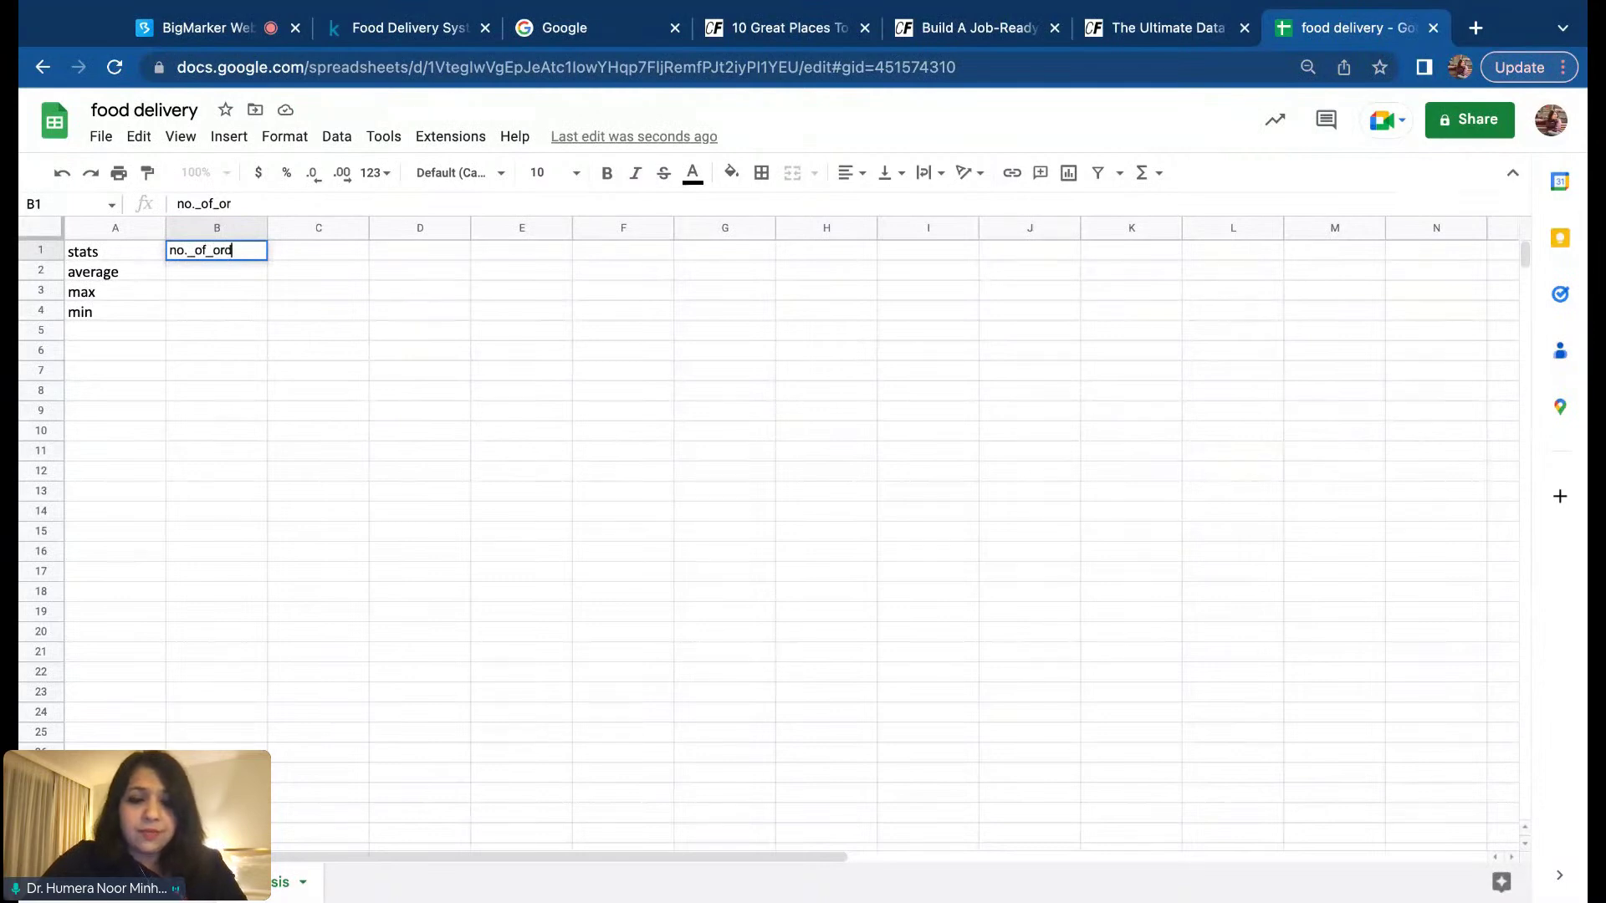
key("Return")
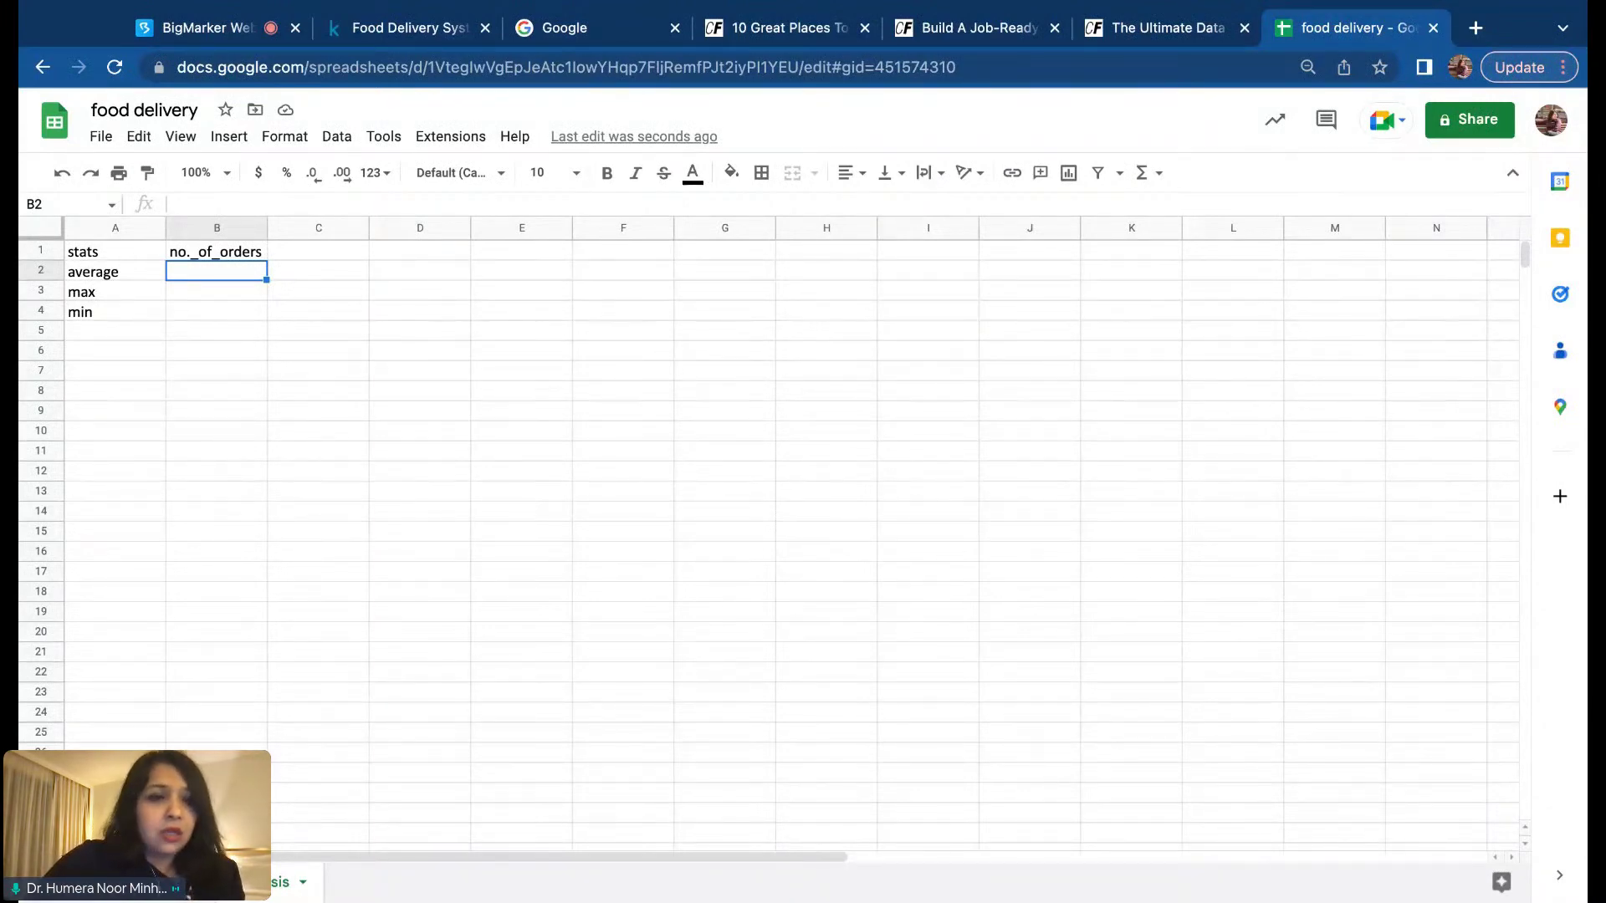
type("=")
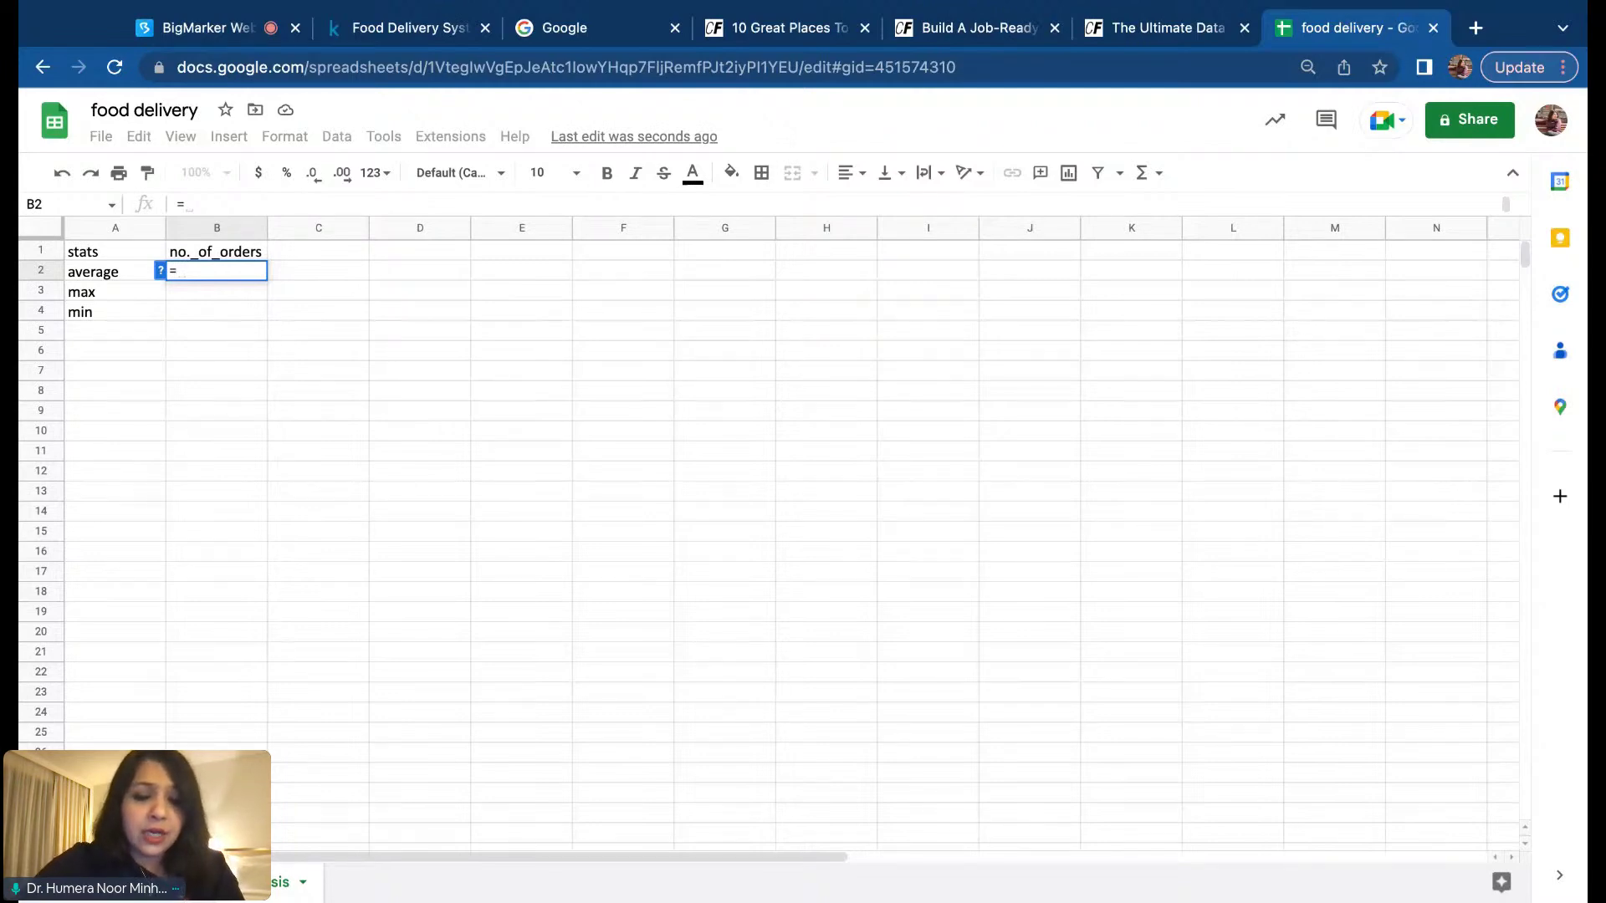
type("av")
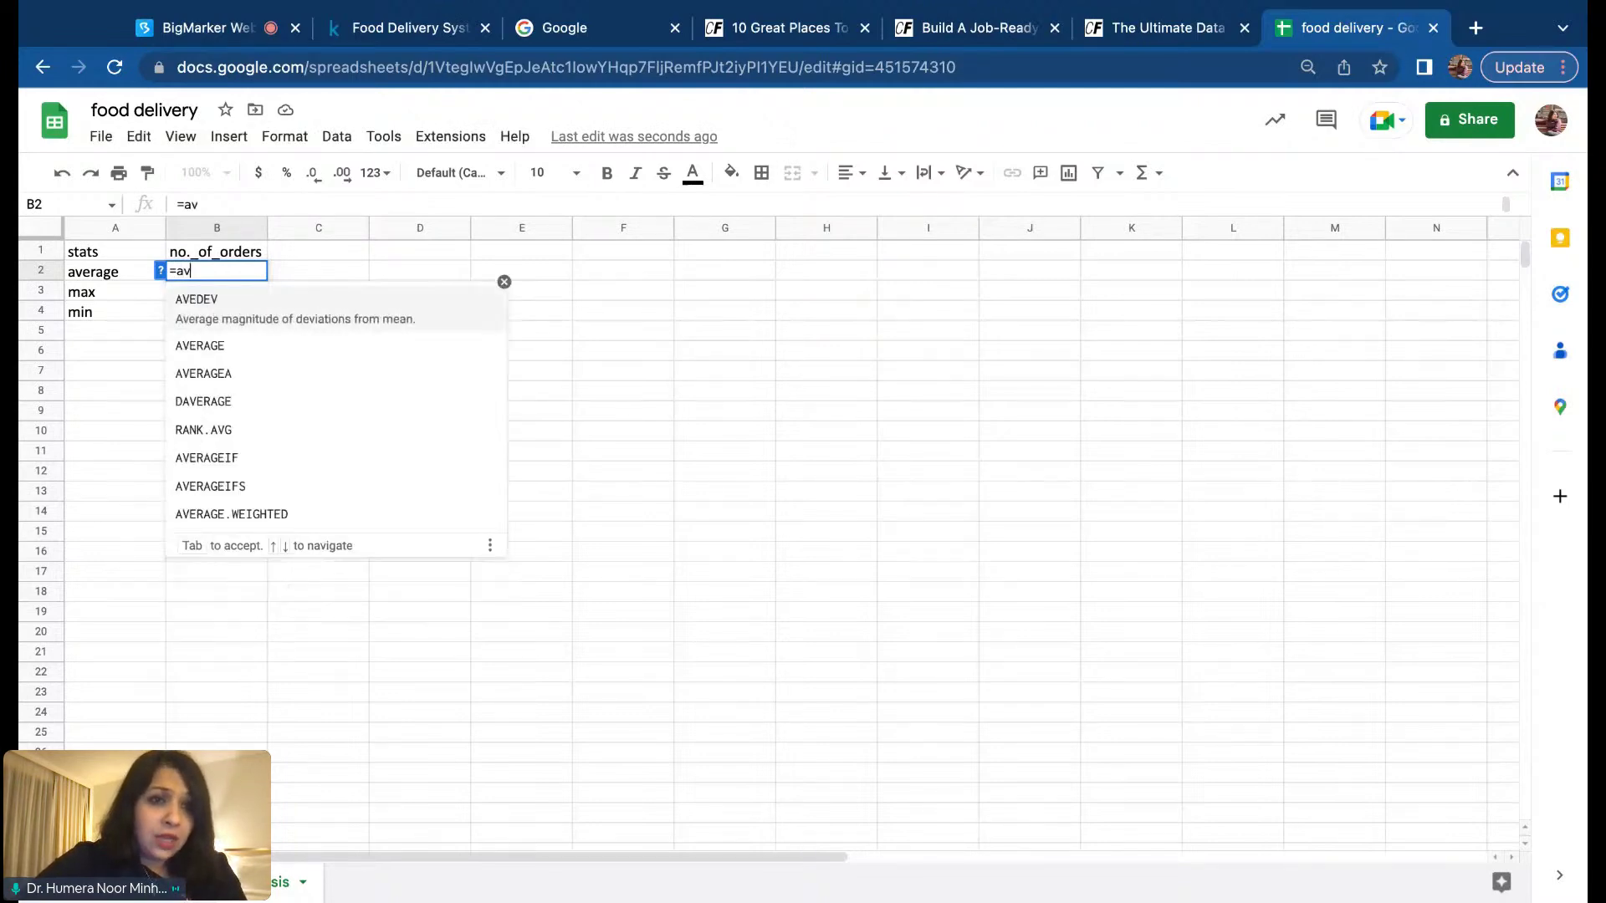
type("e")
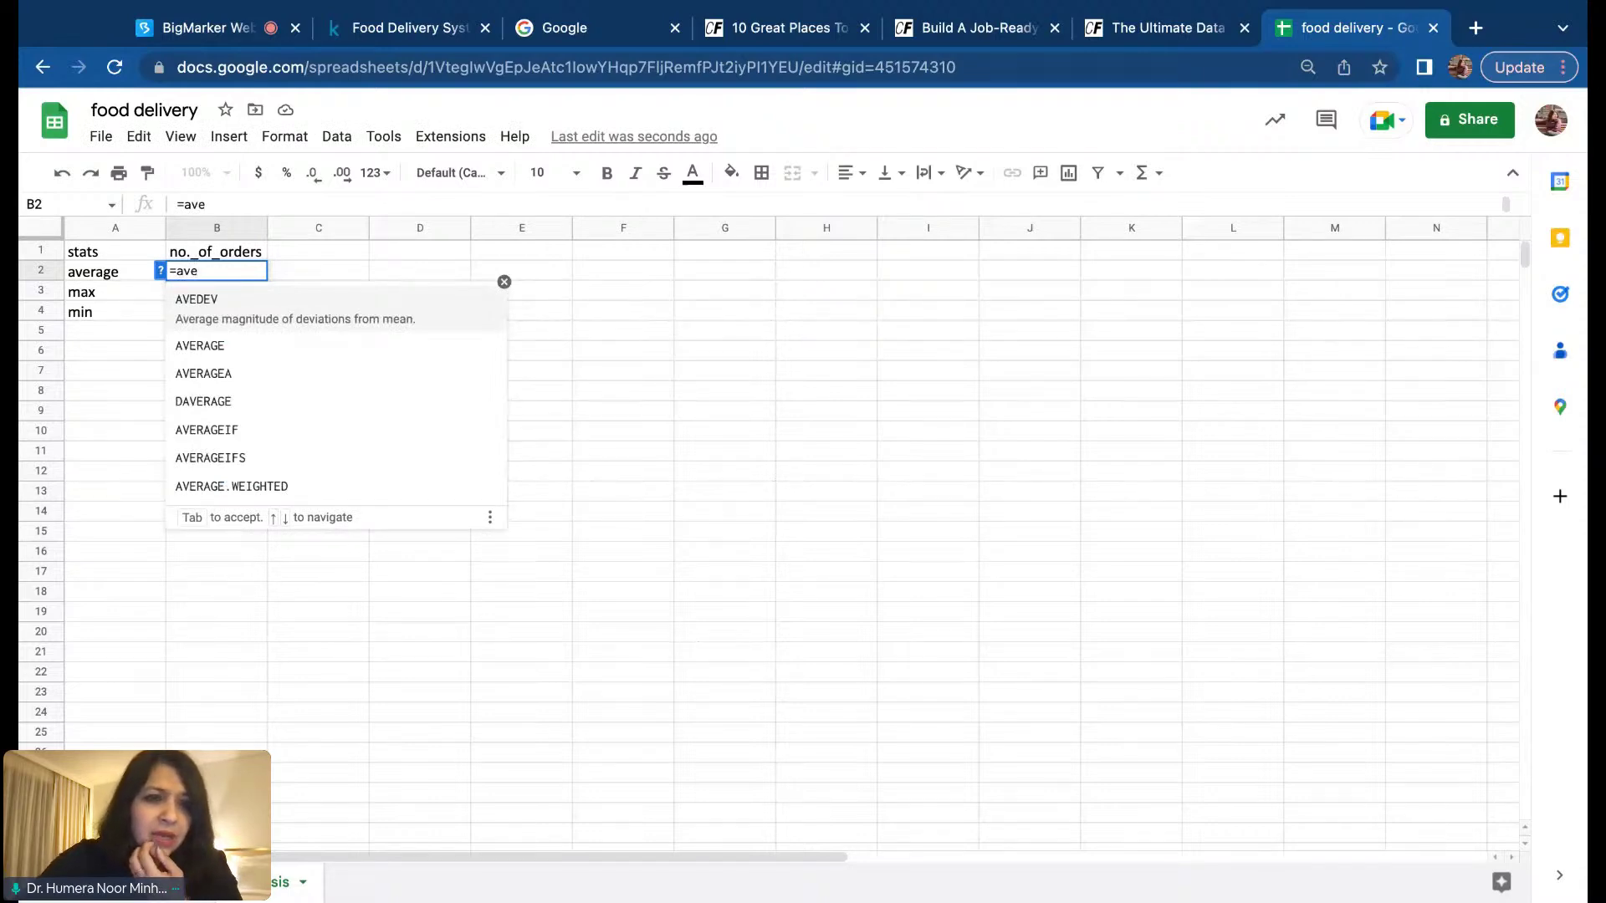
key("Down")
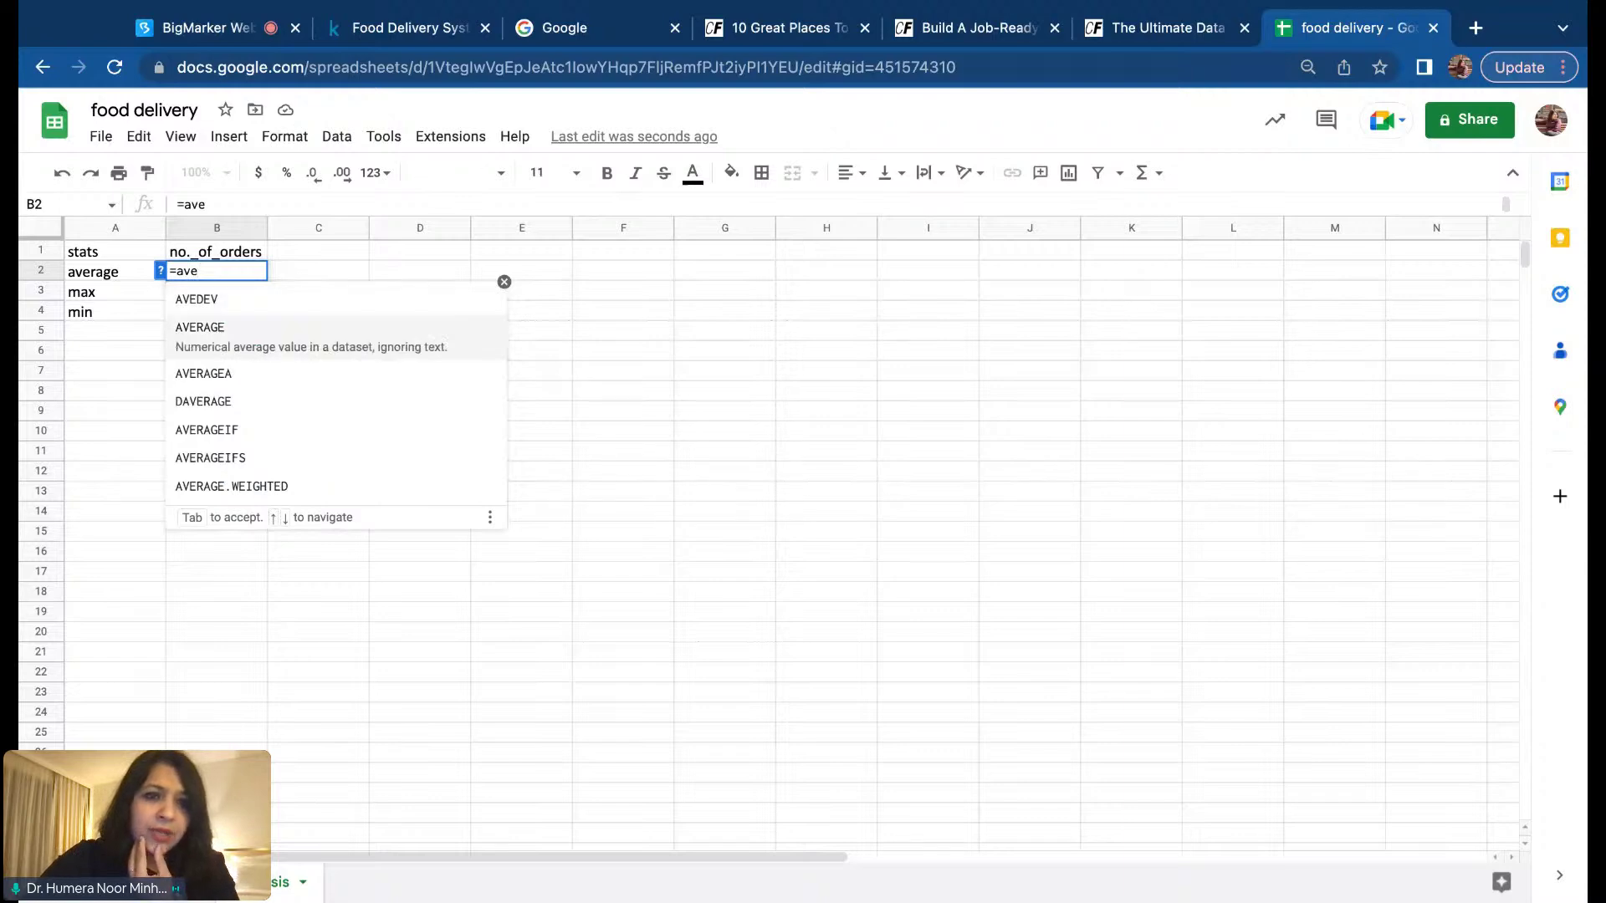
key("Tab")
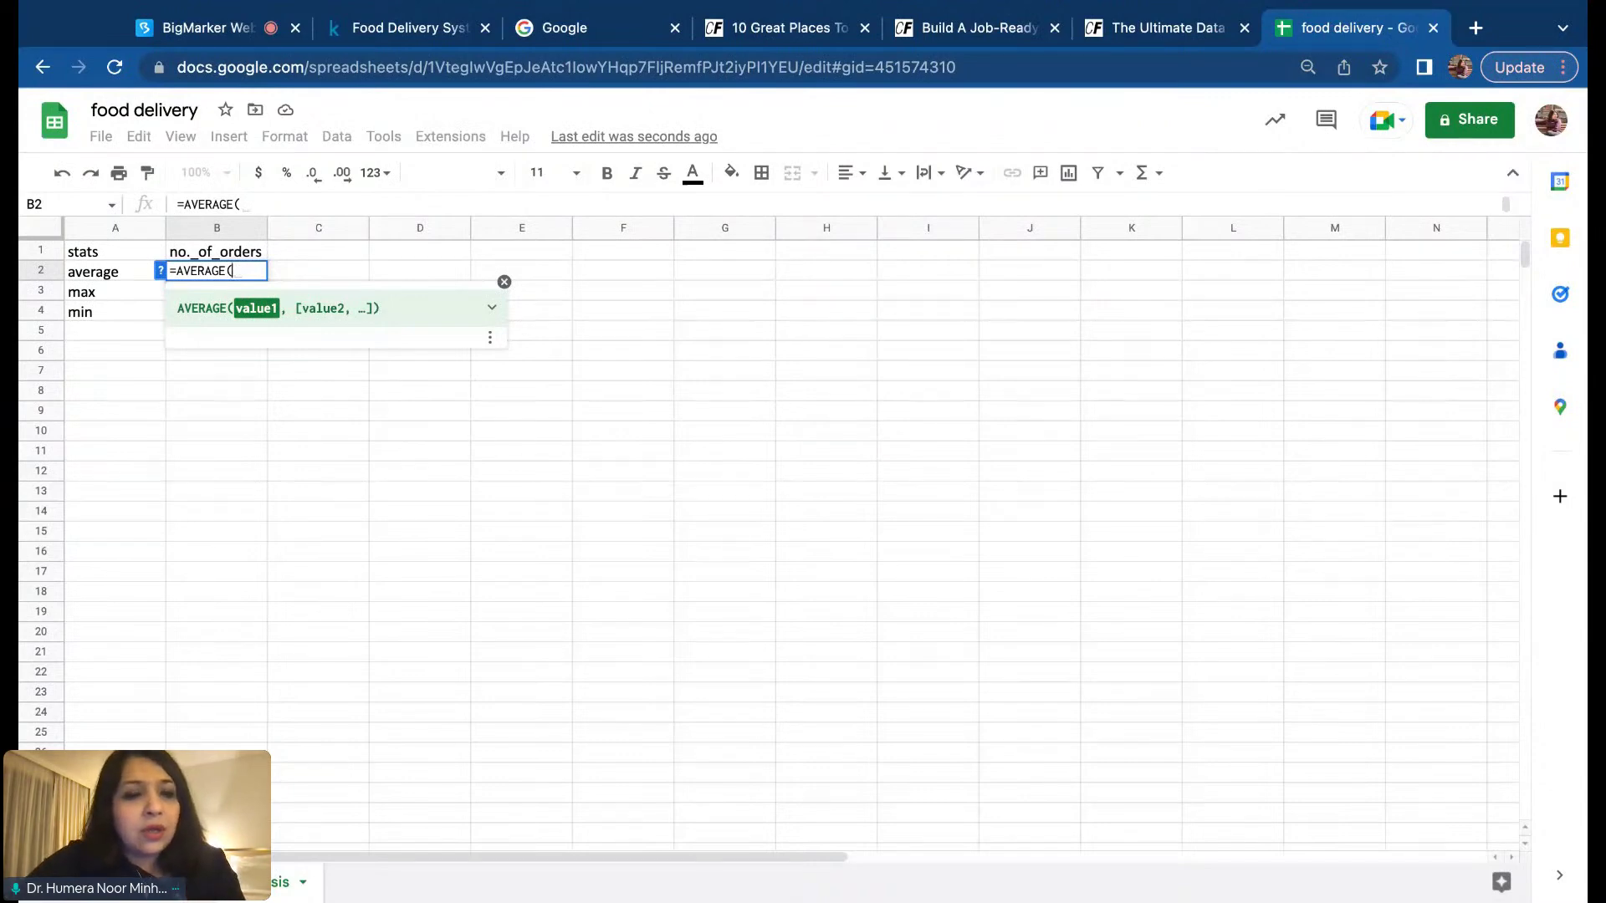
key("Escape")
Step: Enter the sample values 1, 2, 5 and 9 across cells E2 to H2
left_click(502, 274)
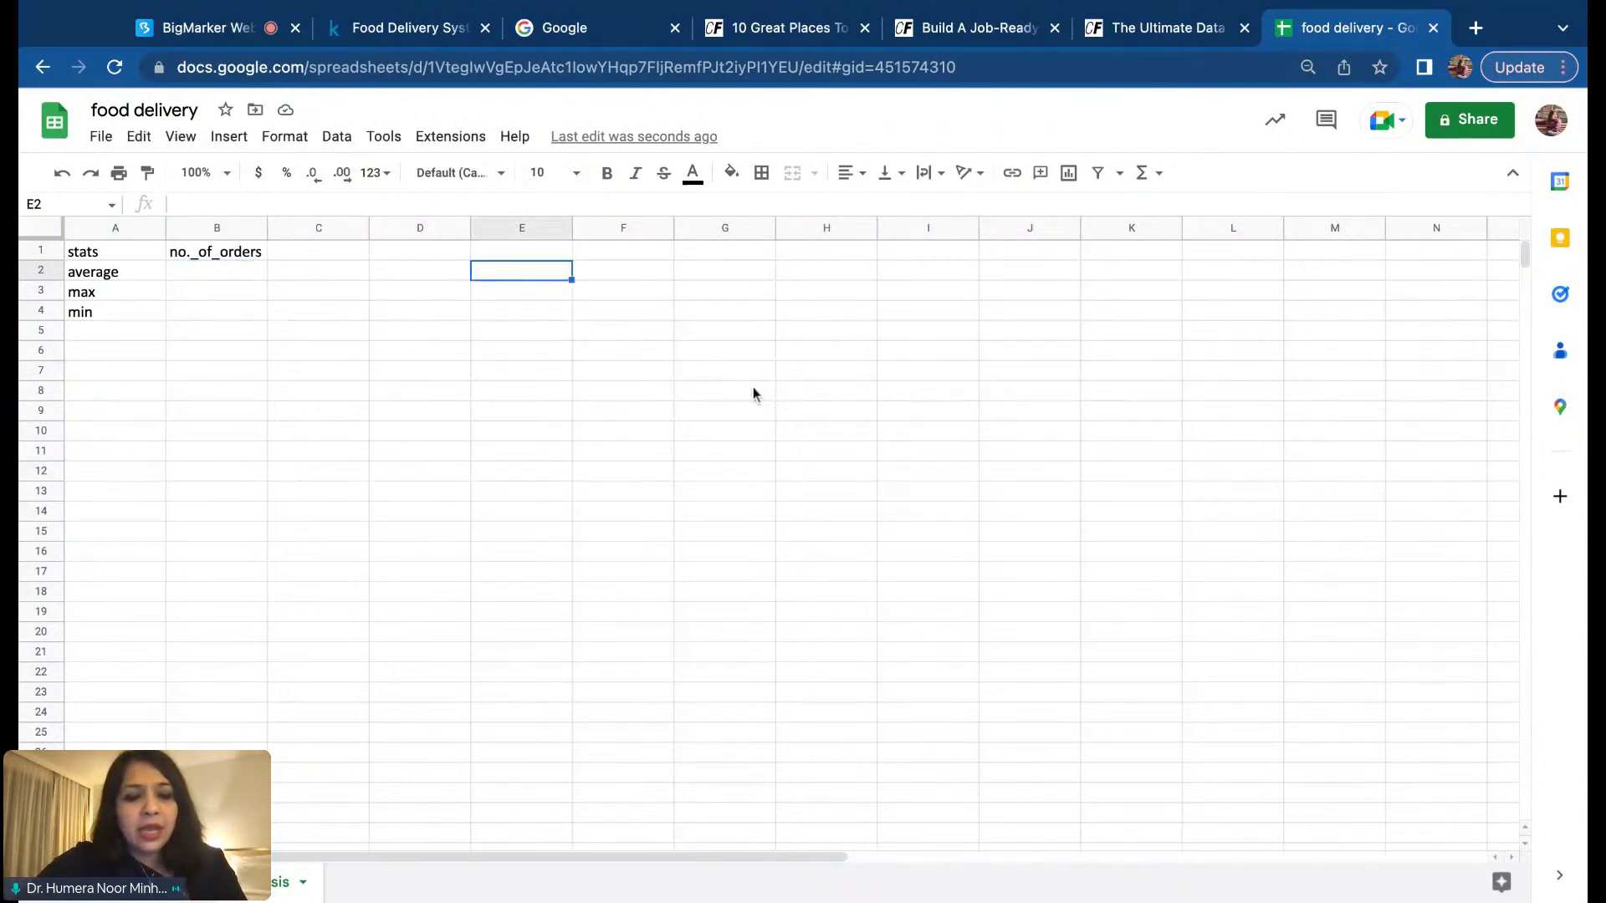
type("1")
key("Tab")
type("2")
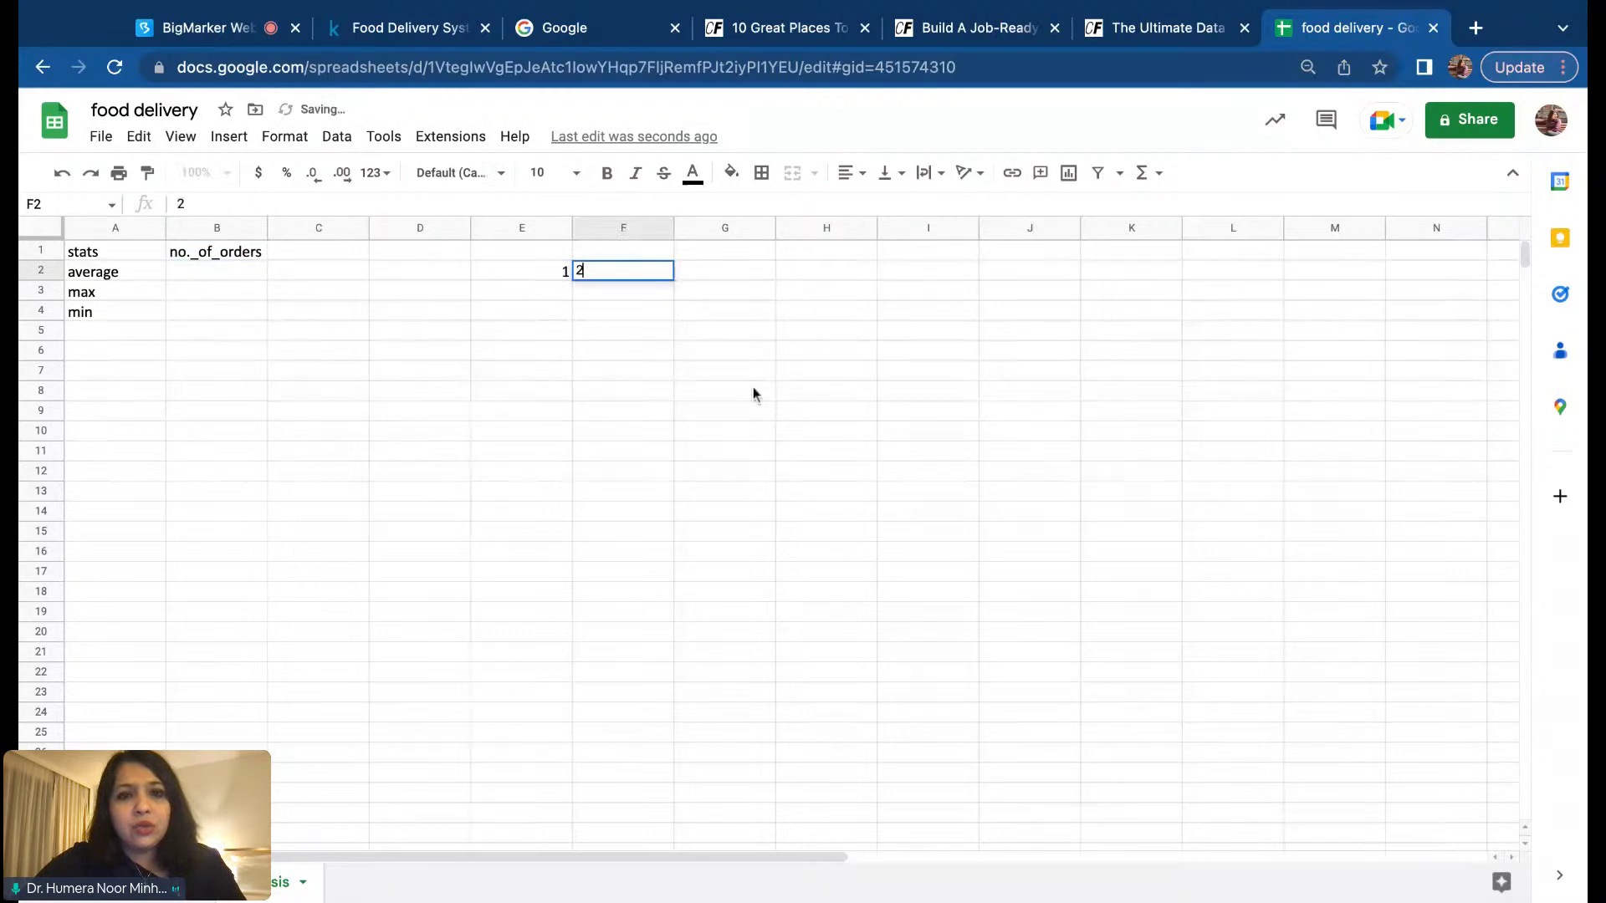
key("Tab")
type("5")
key("Tab")
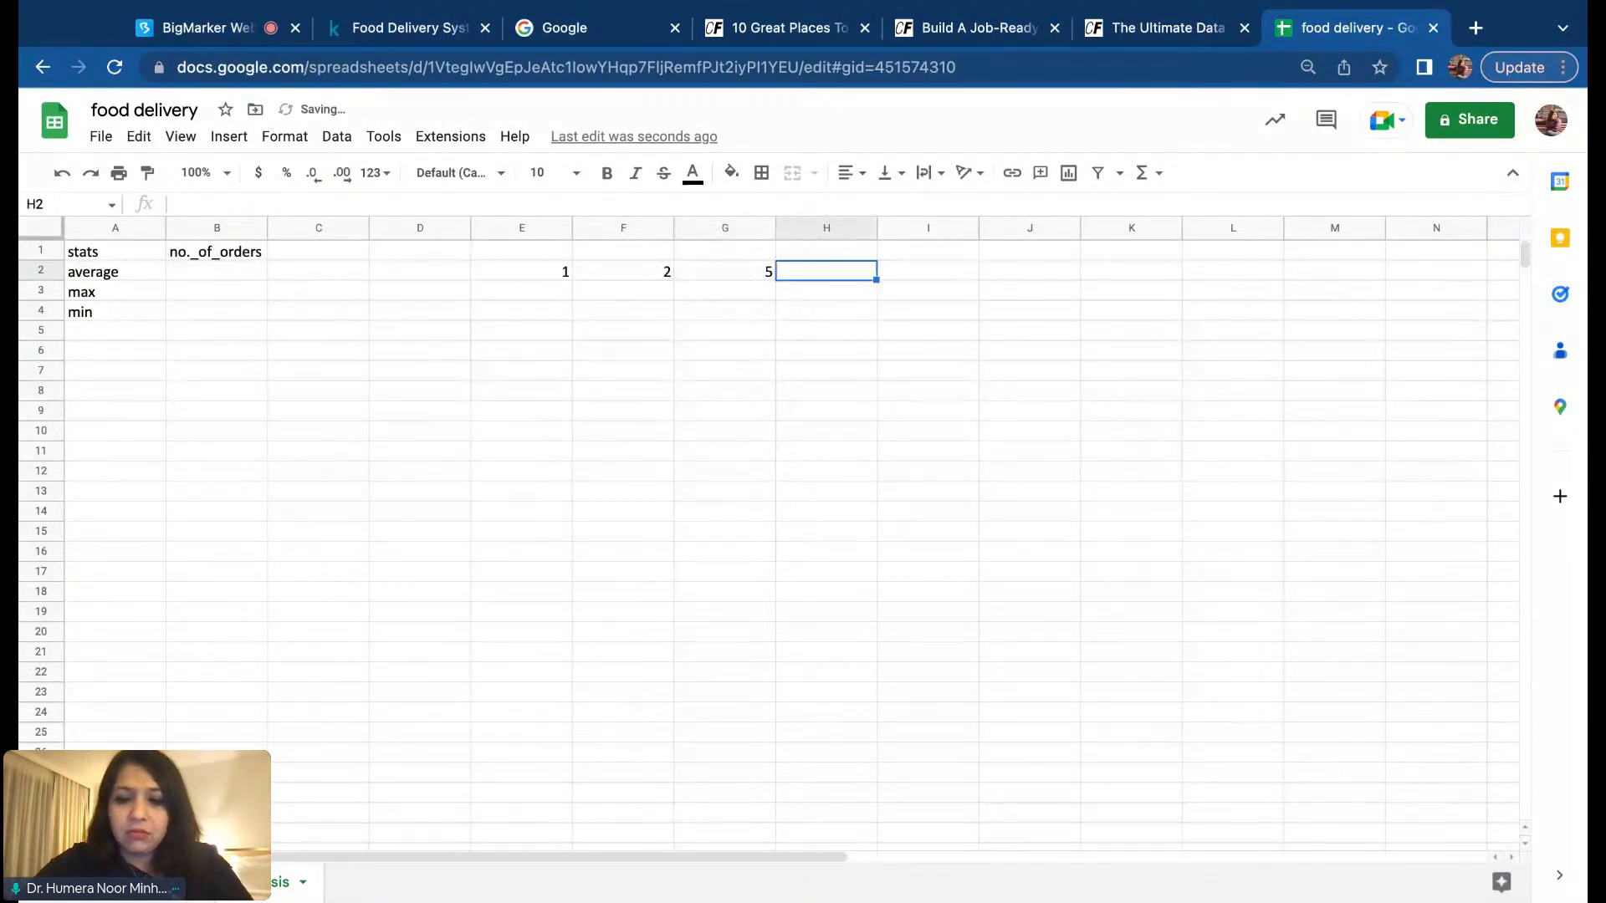
type("9")
key("Tab")
key("Down")
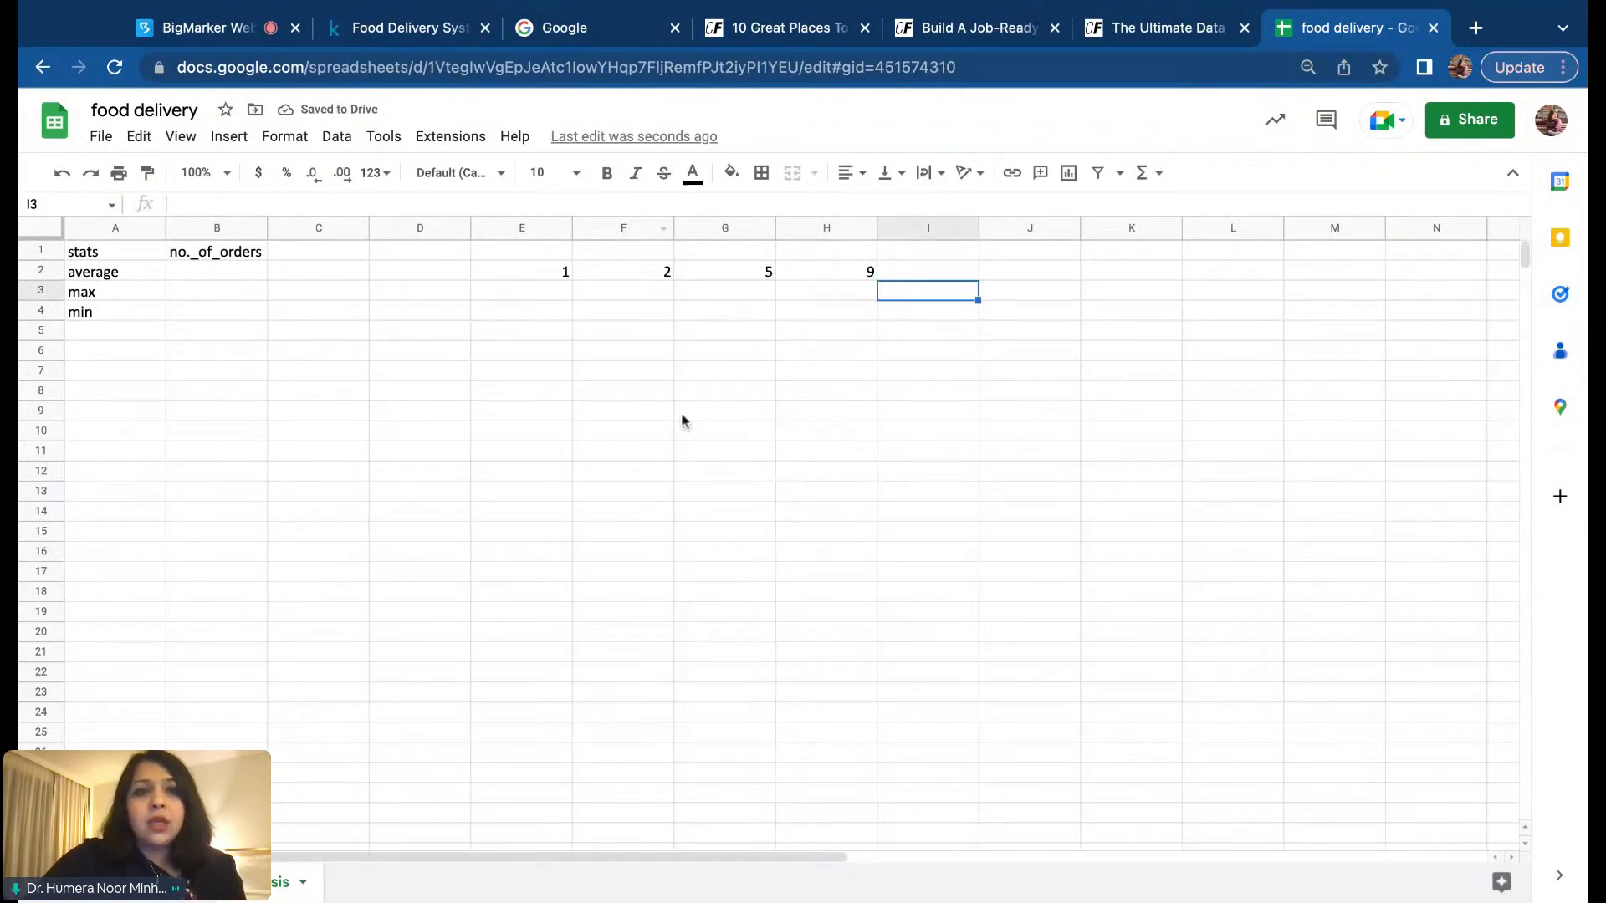
Step: Calculate the average of the sample values in cell E3 with =AVERAGE(E2:H2)
left_click(551, 295)
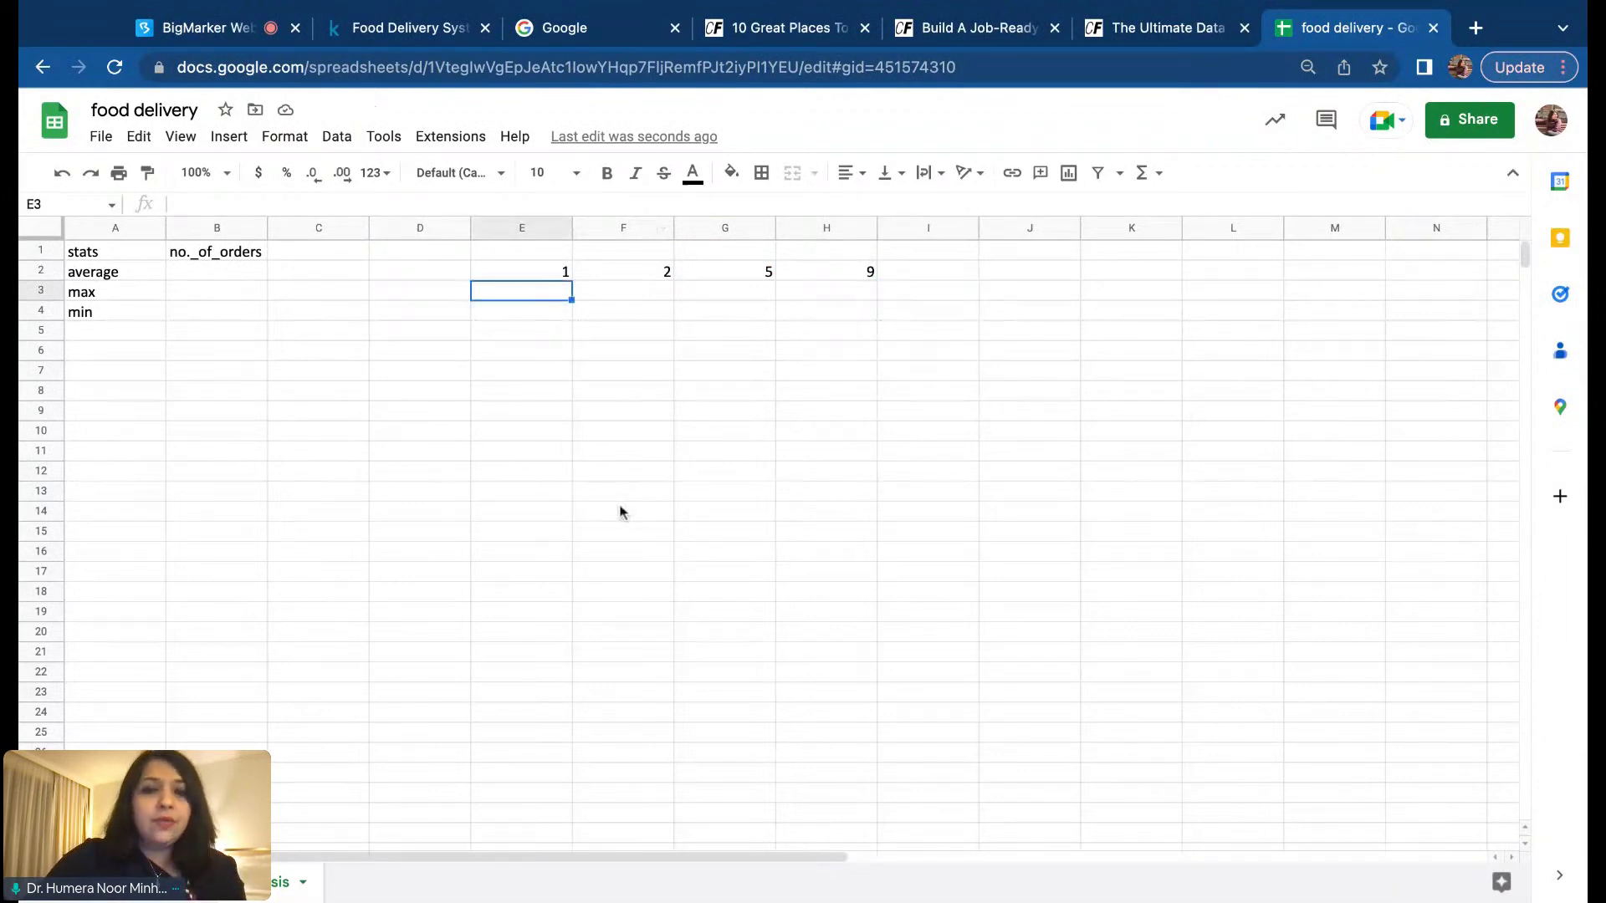
type("=aver")
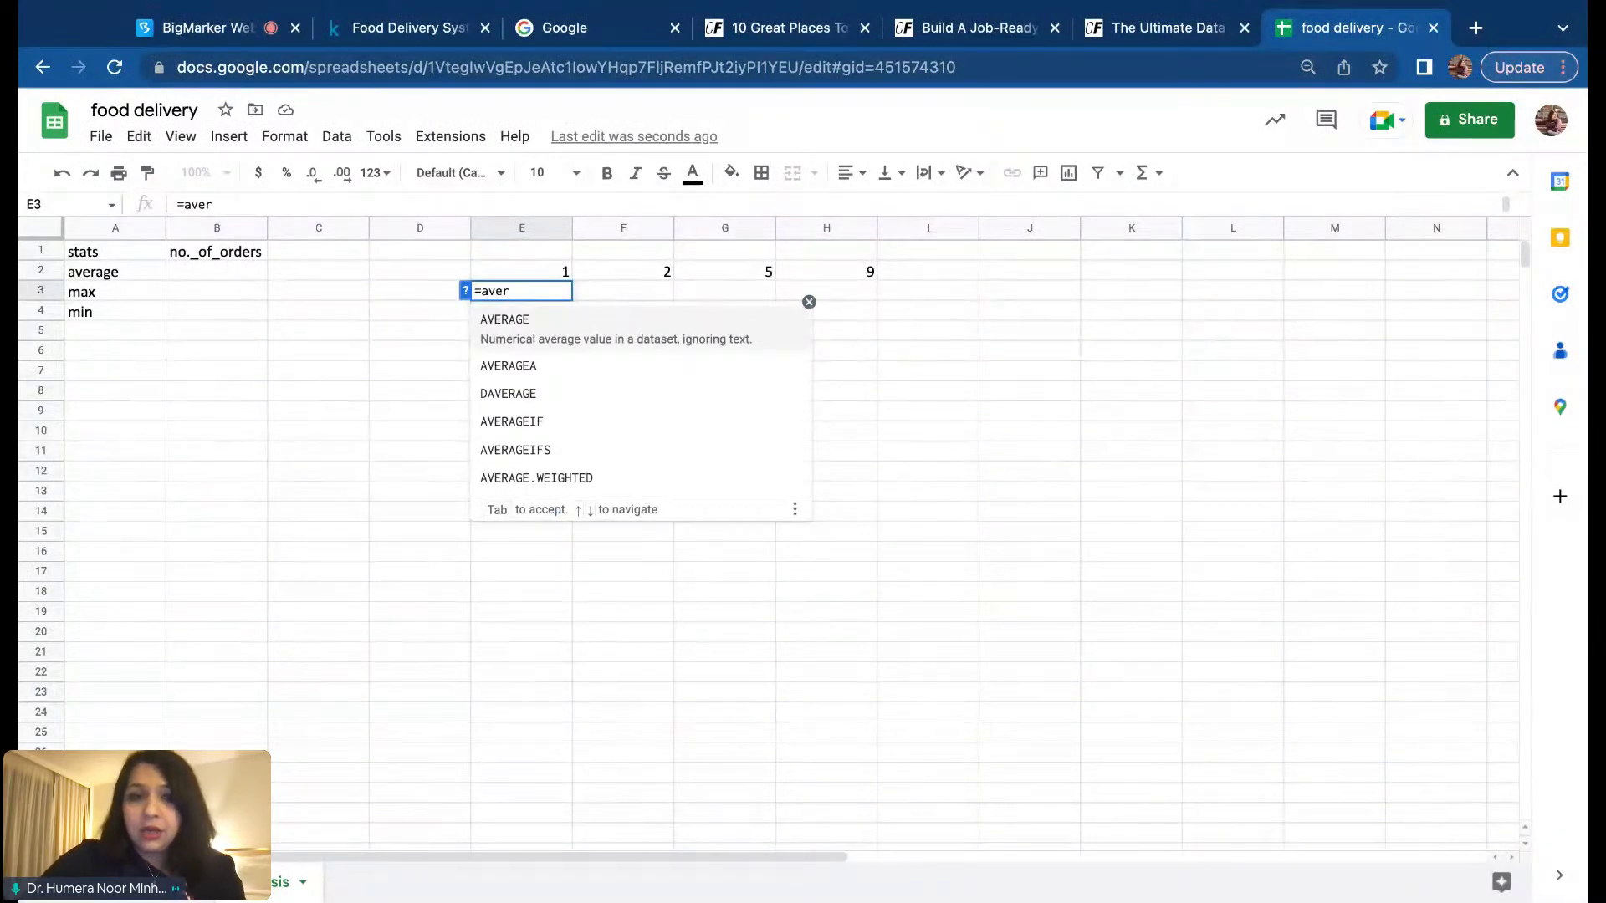
key("Tab")
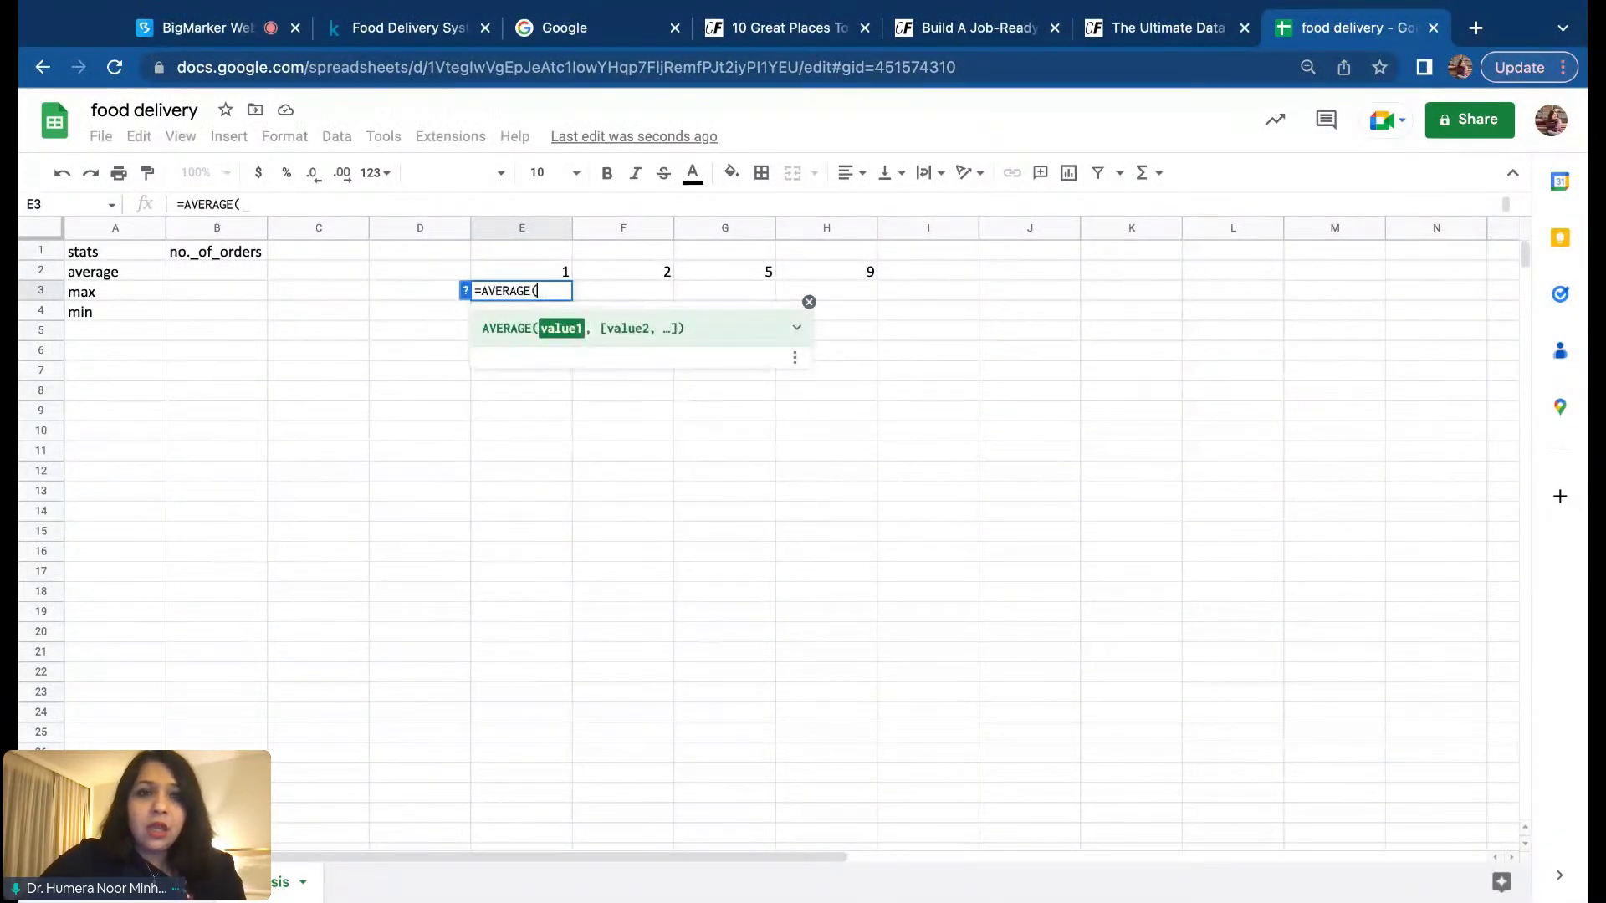
left_click(527, 274)
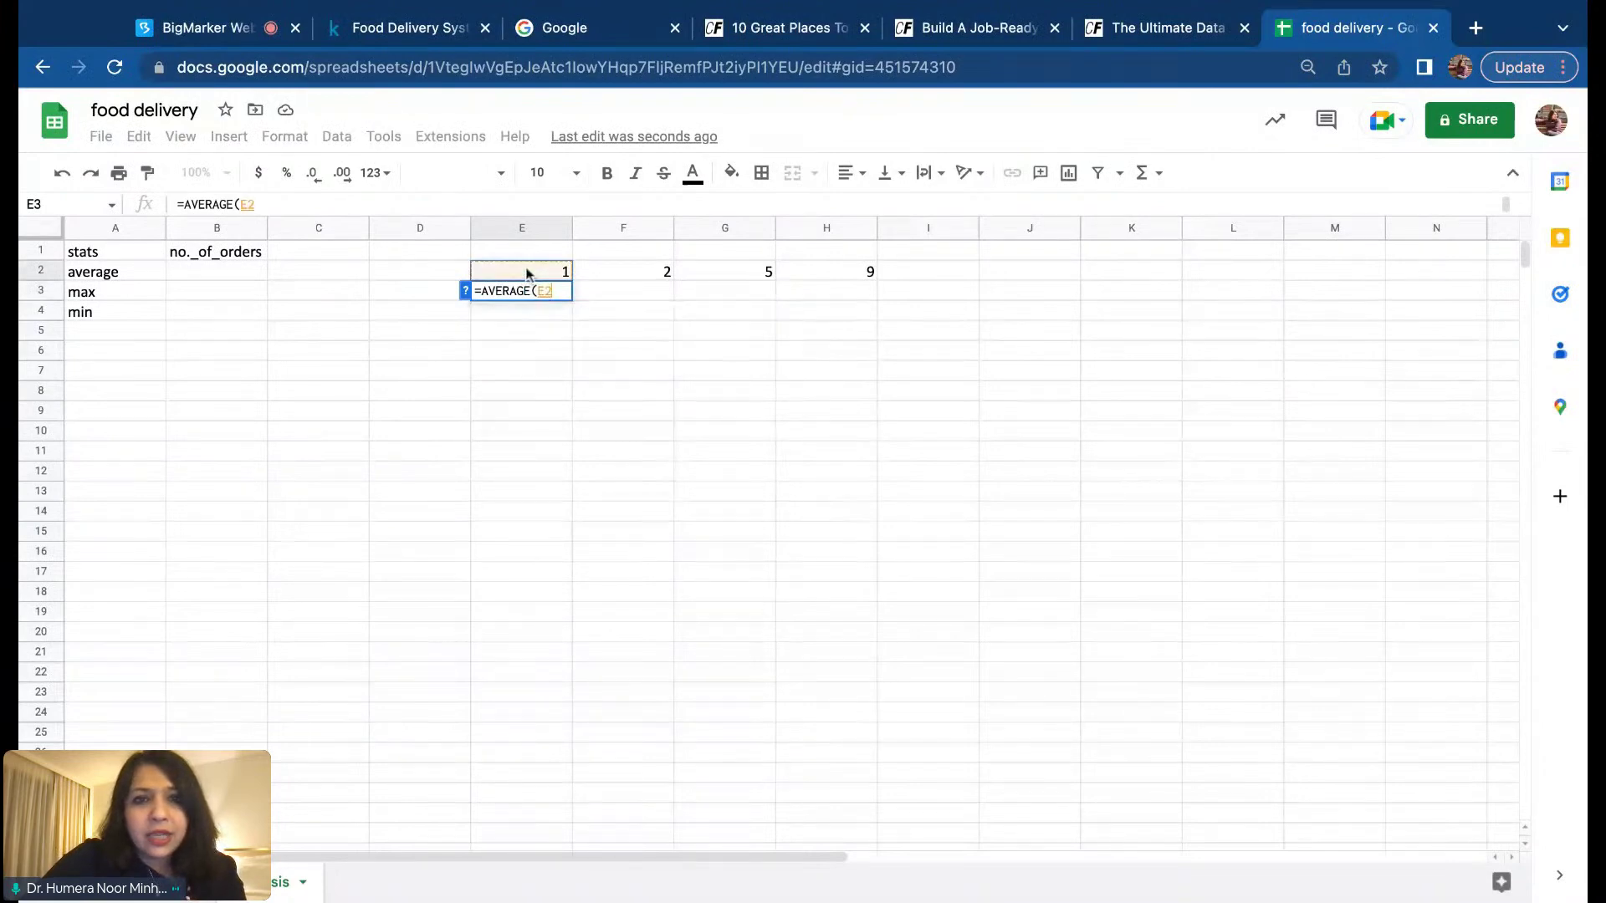
key("shift+Right")
key("shift+Right")
key("shift+Right")
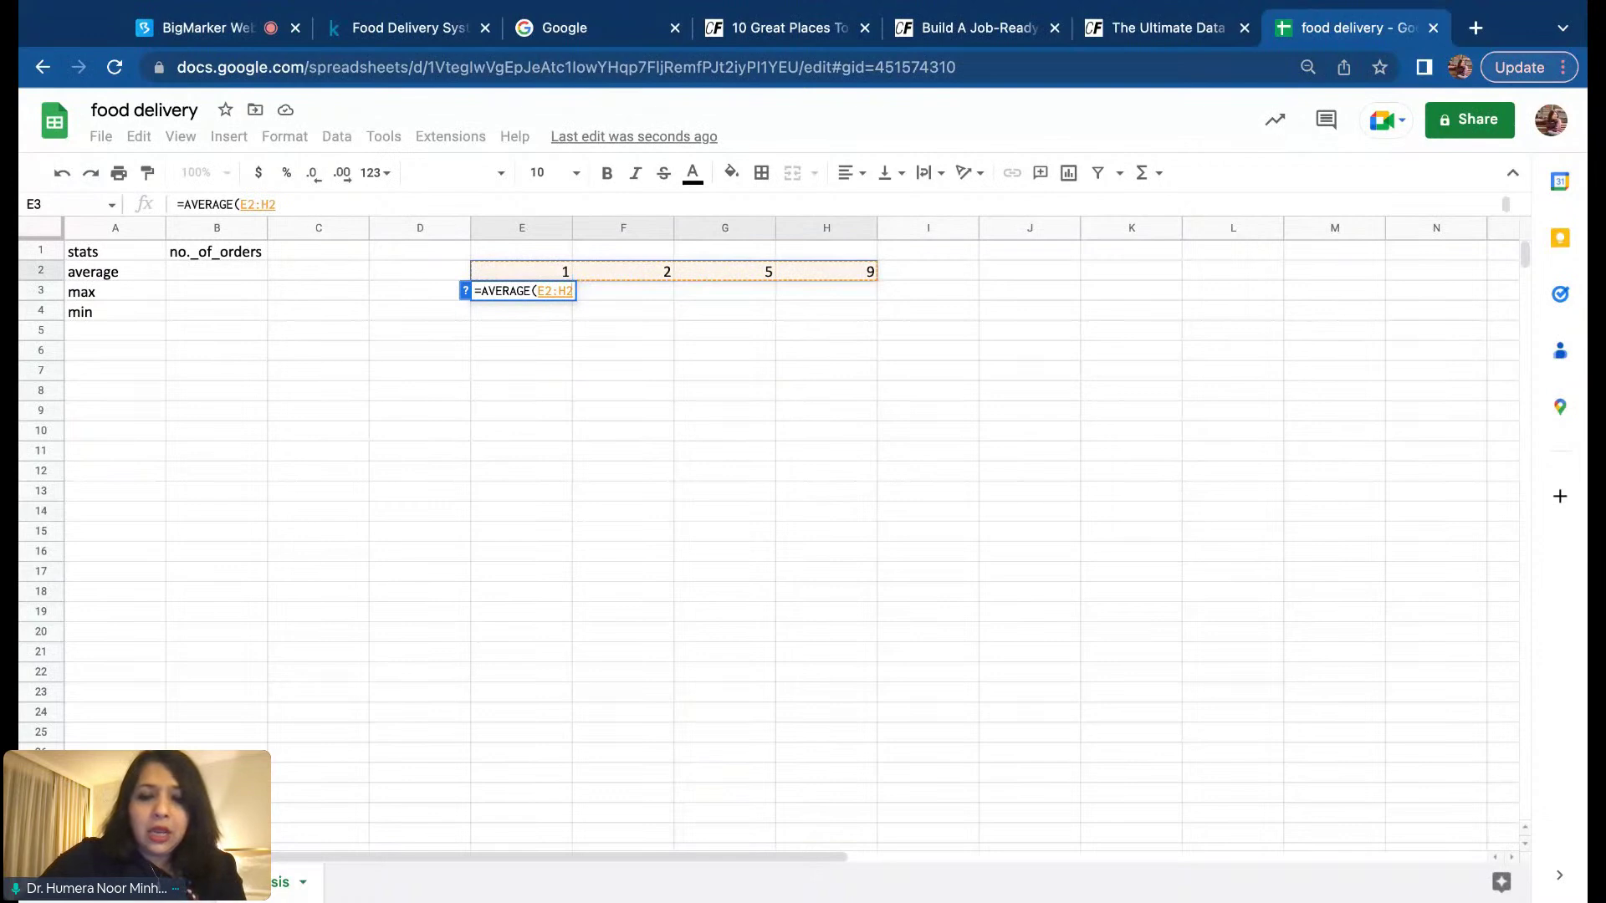
type(")")
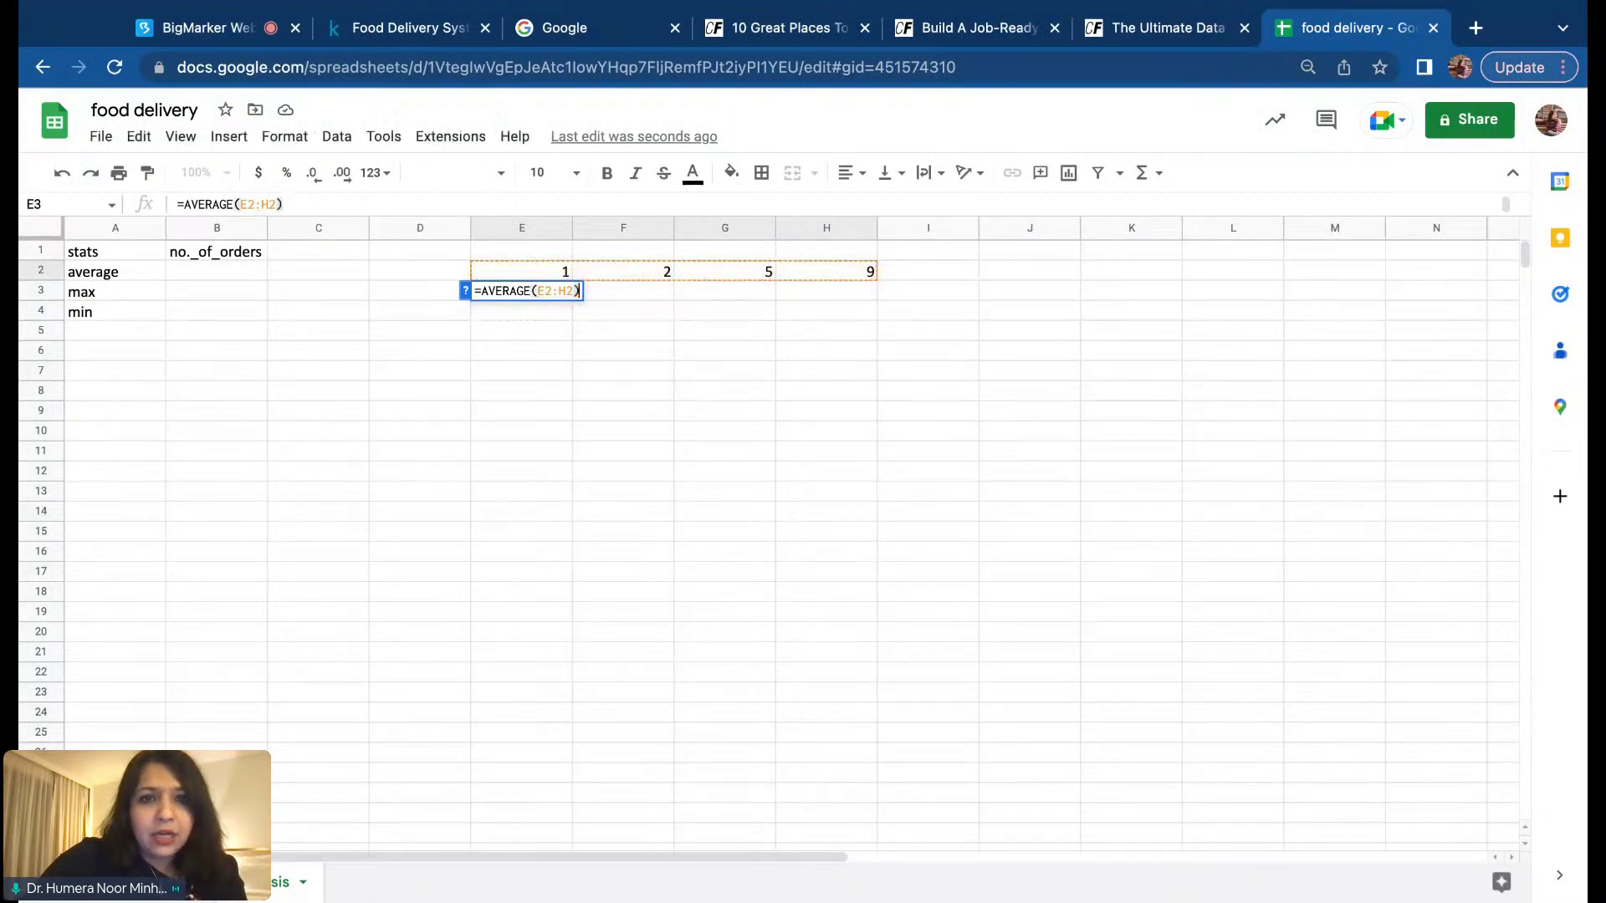
key("Return")
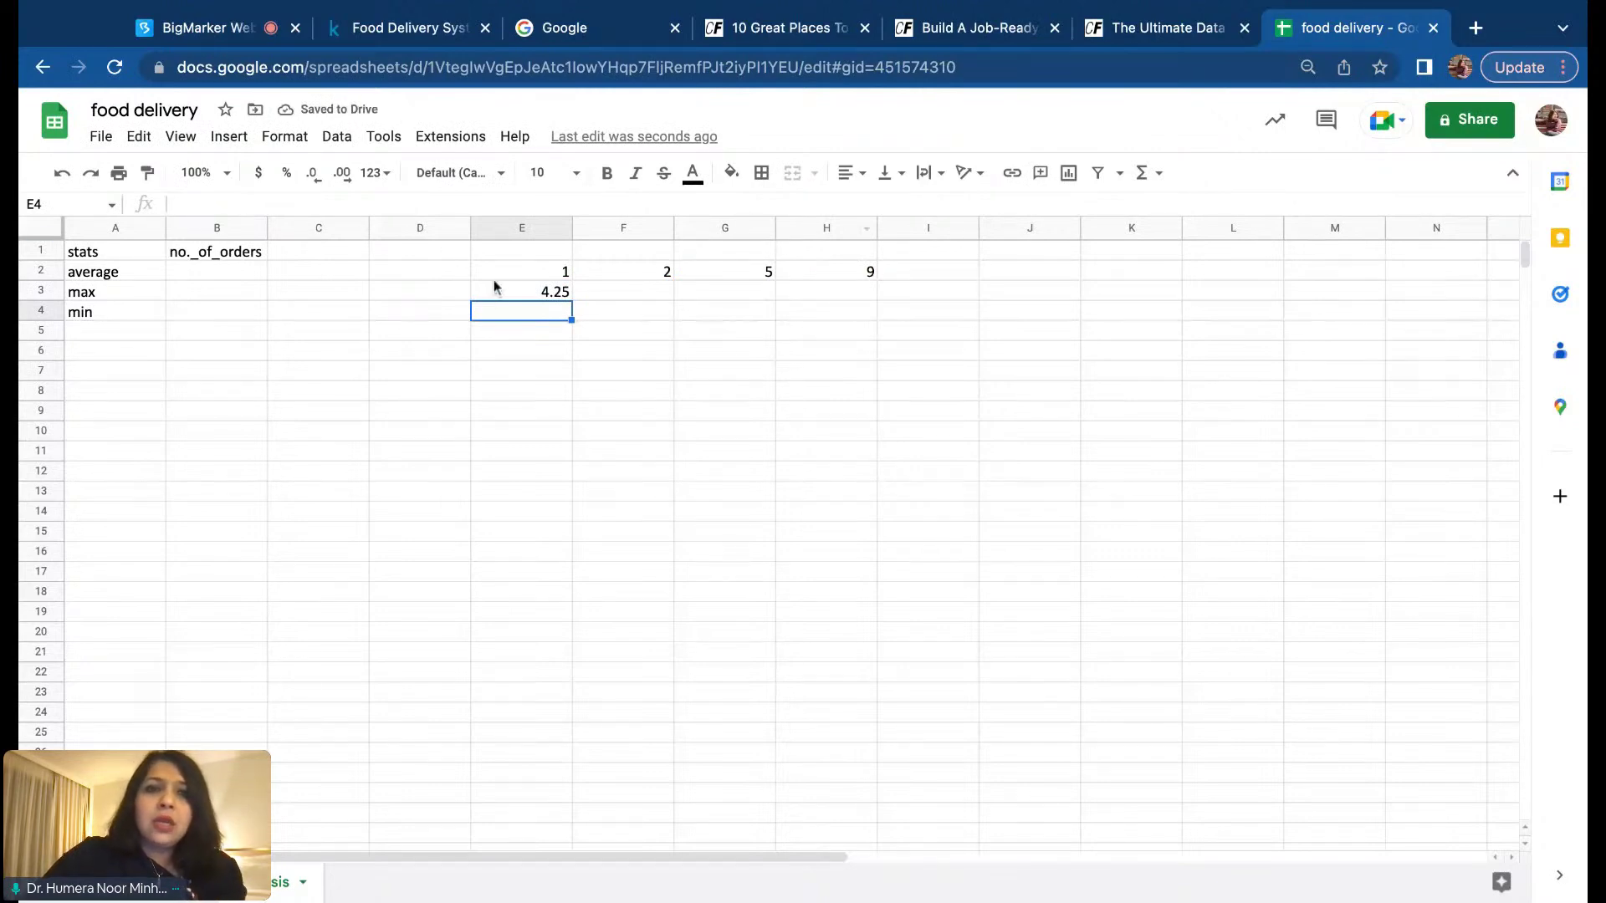
left_click(526, 294)
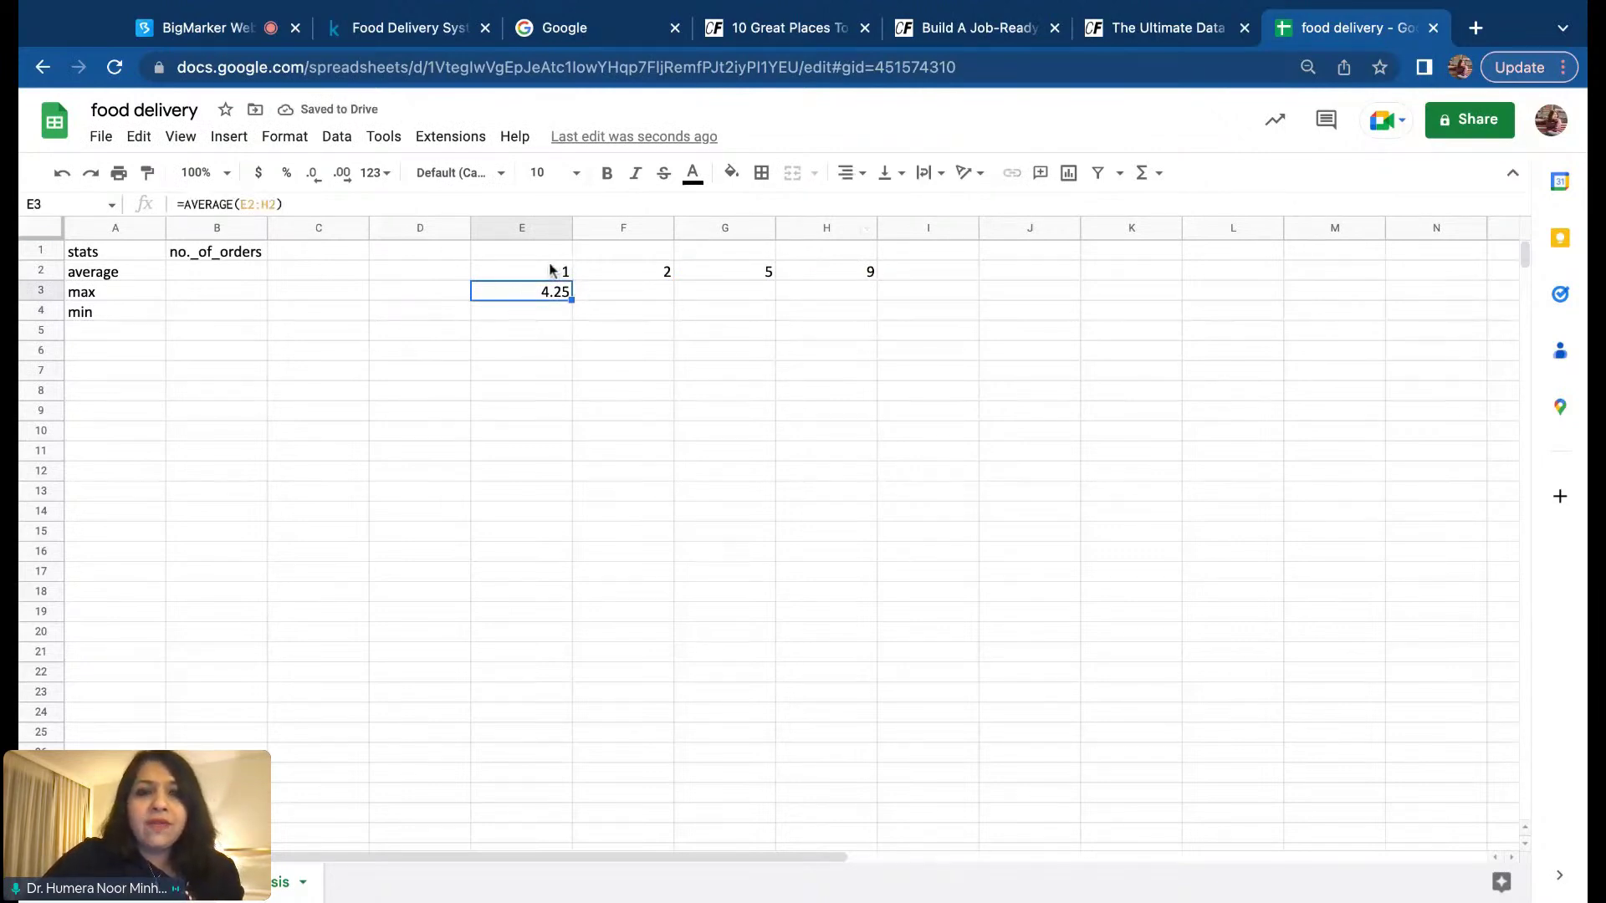
Step: Clear the sample values and their average from the range D1:I7 of the analysis sheet
left_click(549, 270)
key("shift+Right")
key("shift+Right")
key("shift+Right")
key("shift+Right")
key("shift+Left")
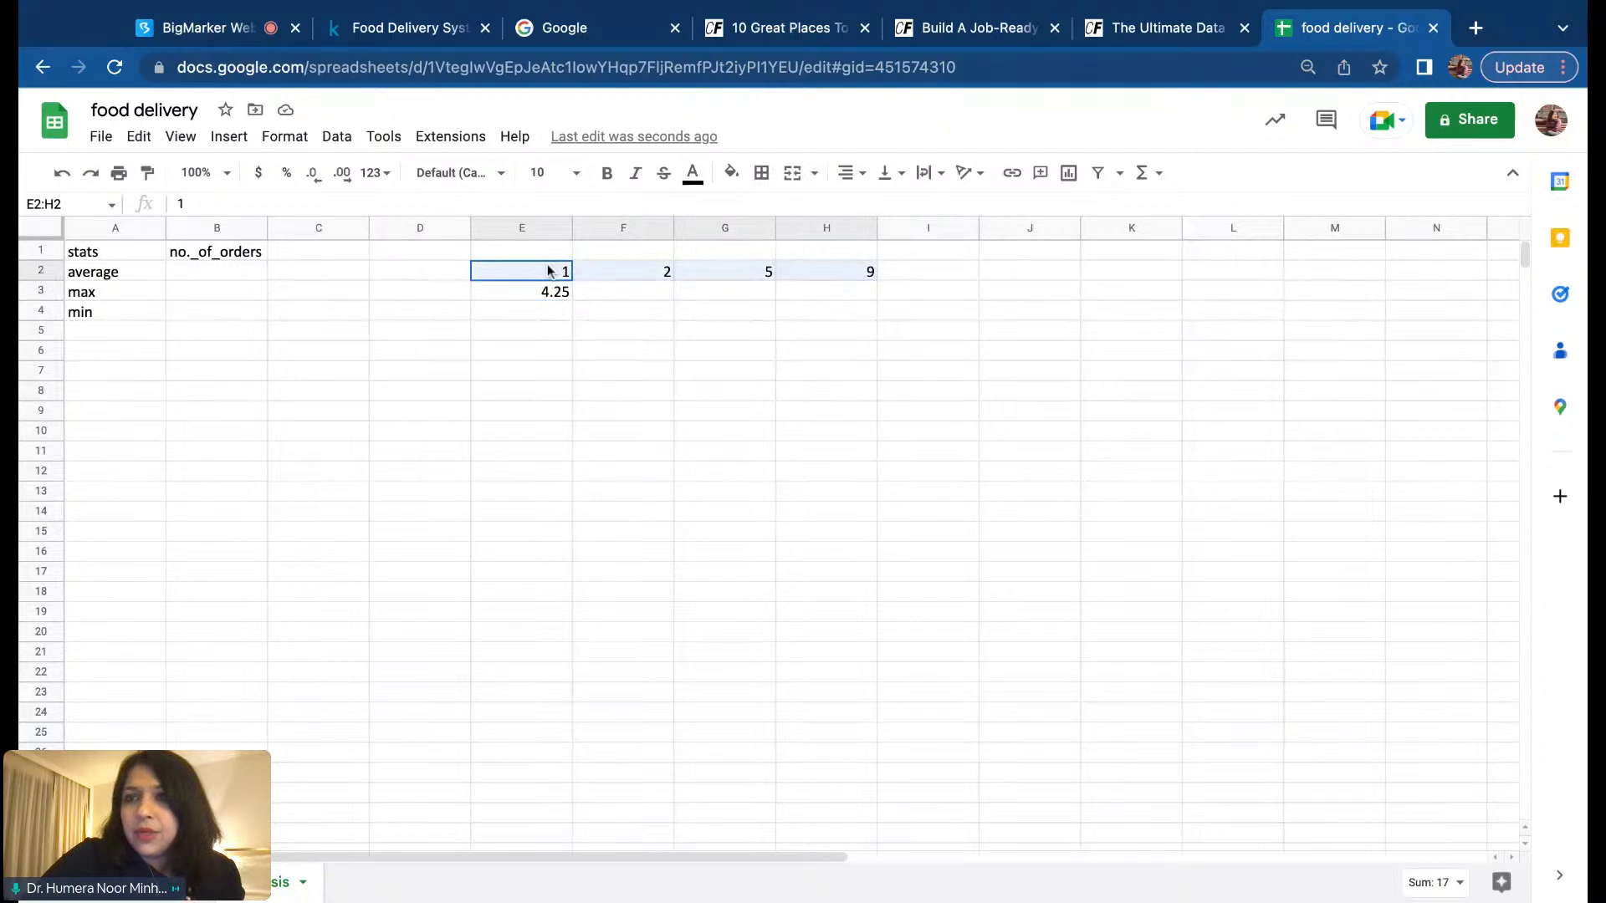
left_click(453, 255)
key("shift+Right")
key("shift+Right")
key("shift+Right")
key("shift+Right")
key("shift+Right")
key("shift+Down")
key("shift+Down")
key("shift+Down")
key("shift+Down")
key("shift+Down")
key("shift+Down")
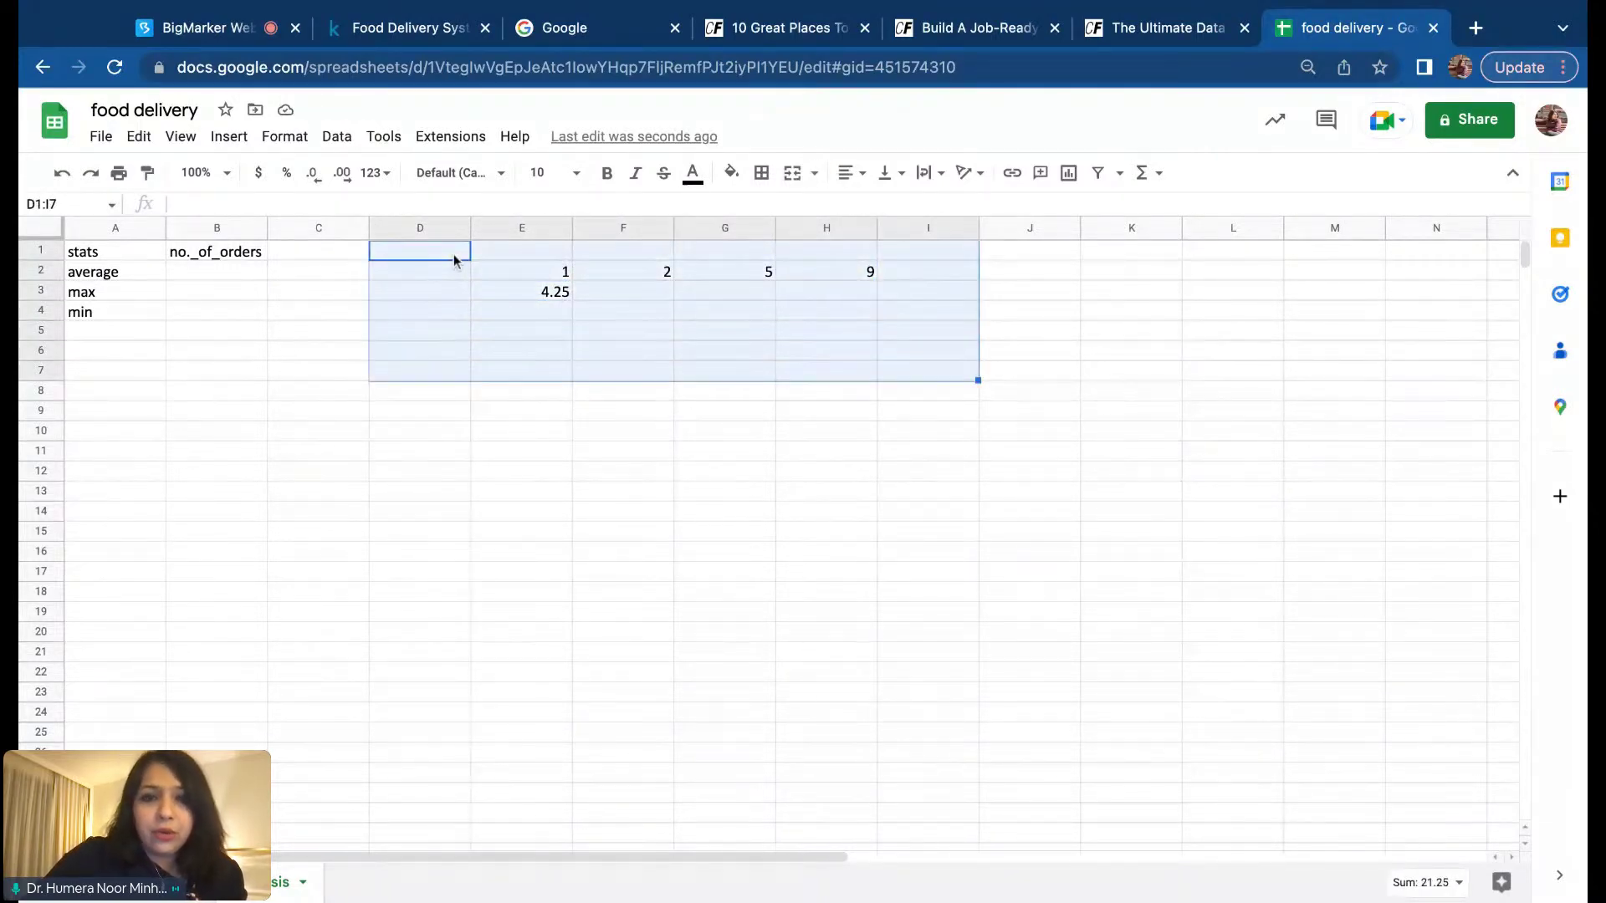
key("Delete")
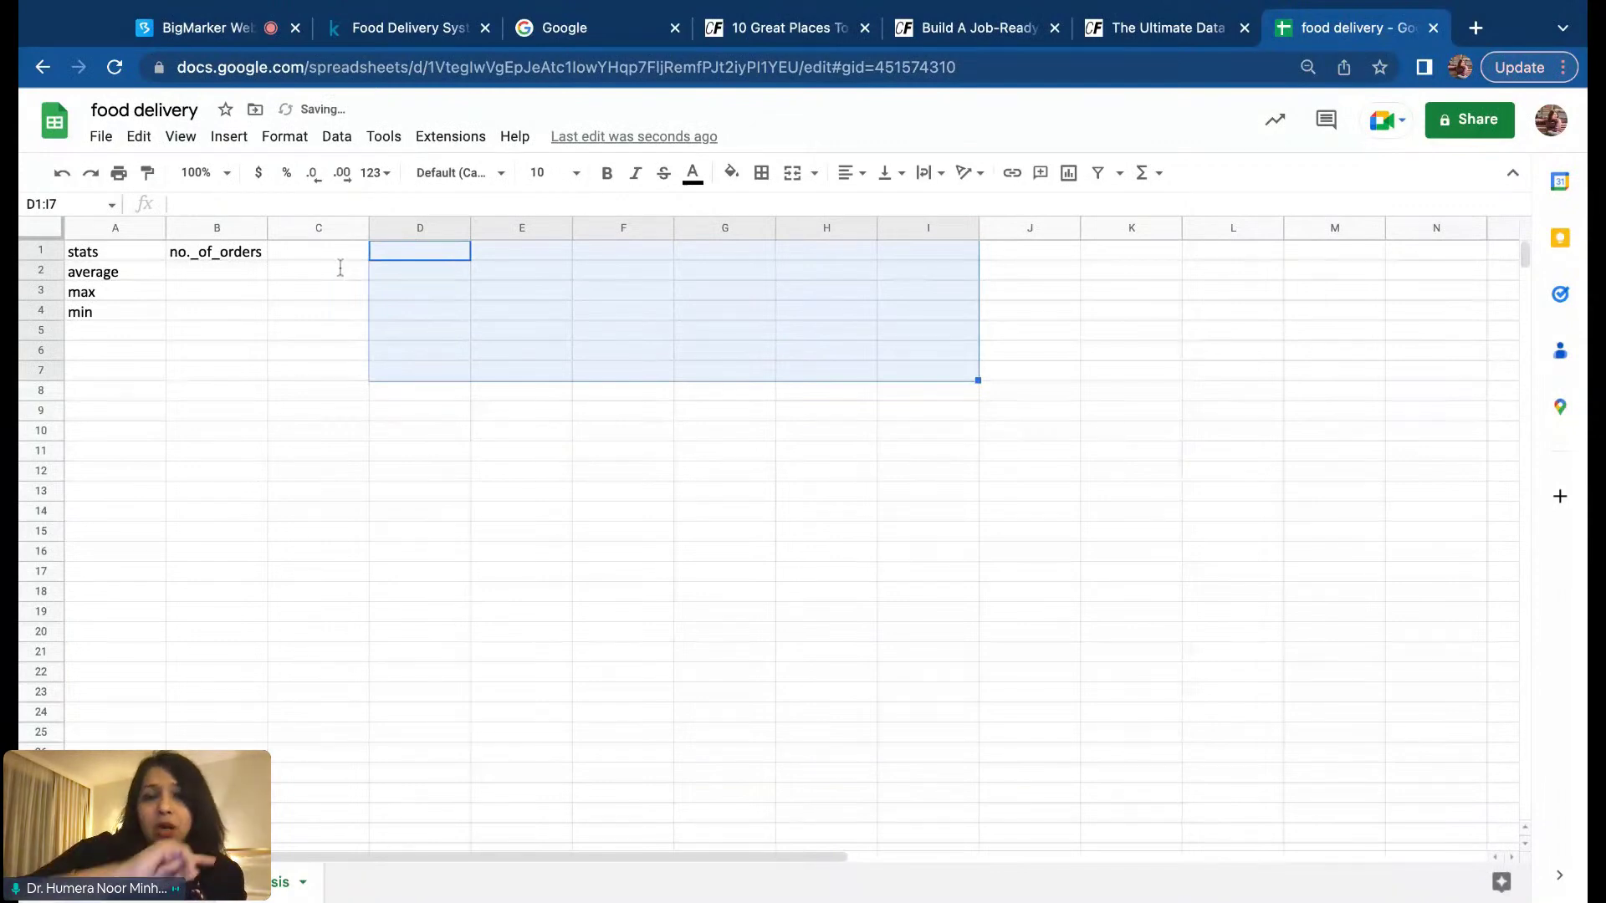
Step: Calculate the average number of orders in cell B2 with =AVERAGE(data!C:C)
left_click(203, 277)
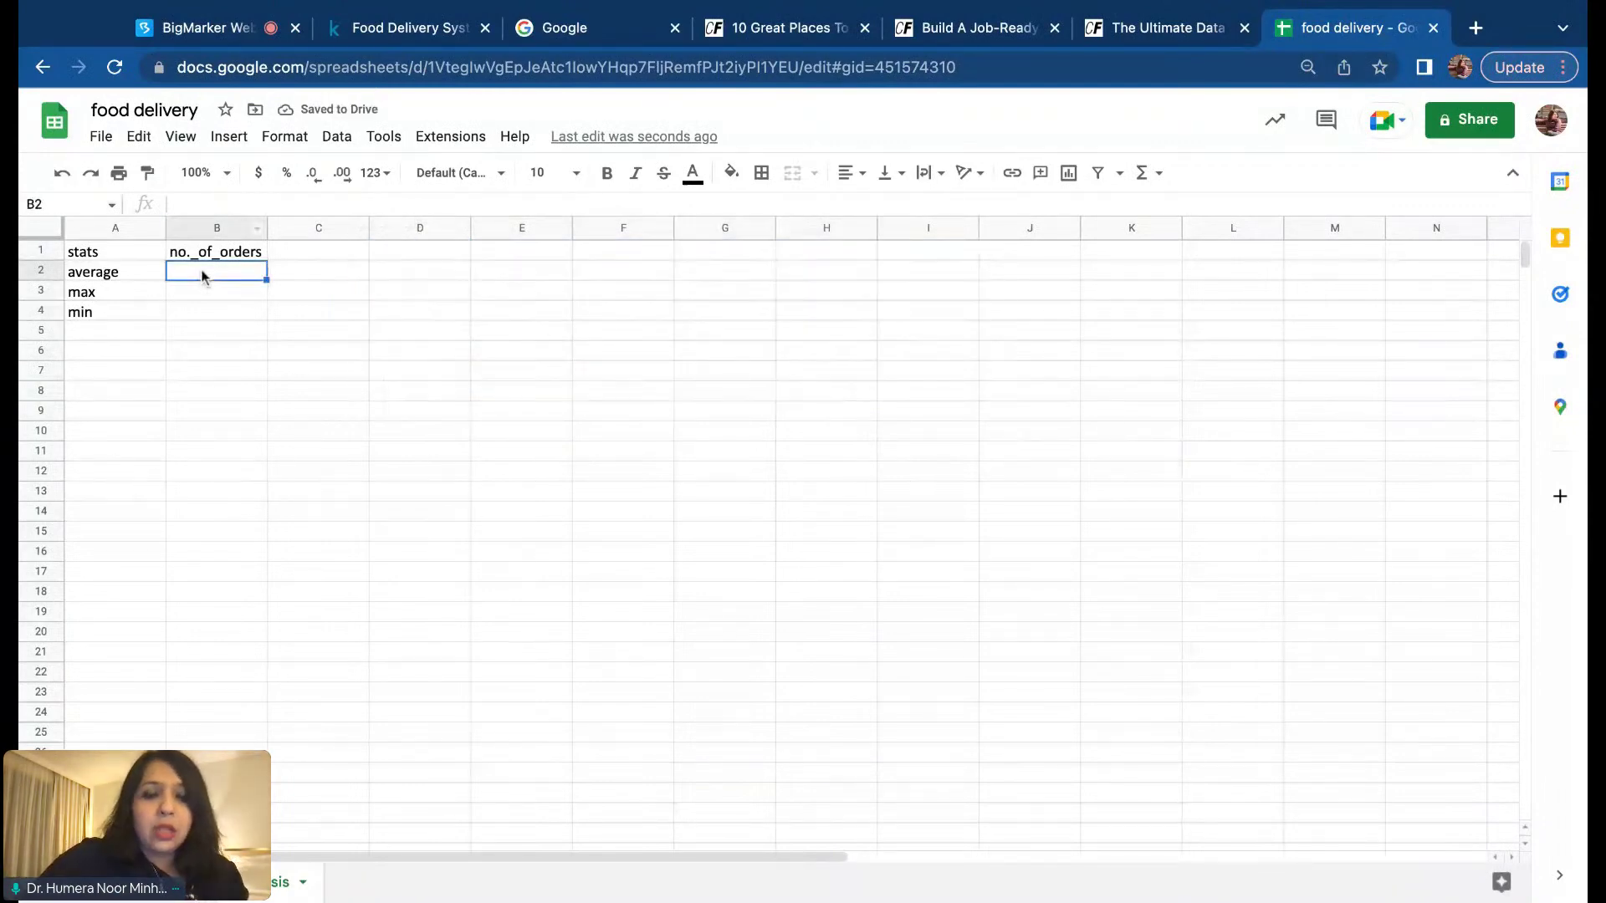
type("=")
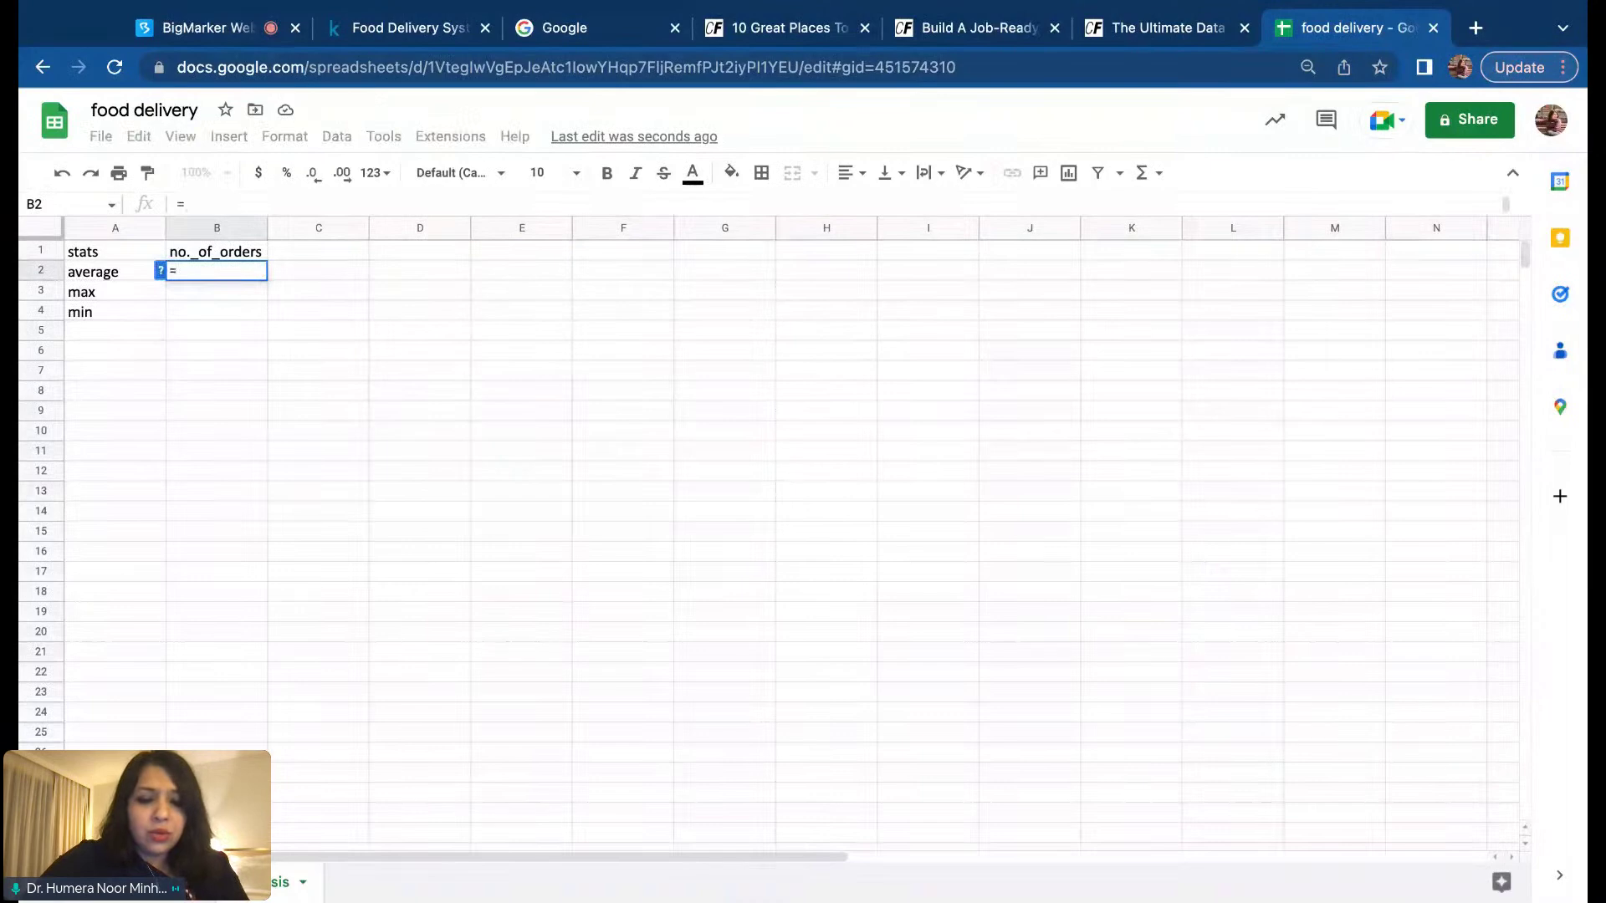
type("aver")
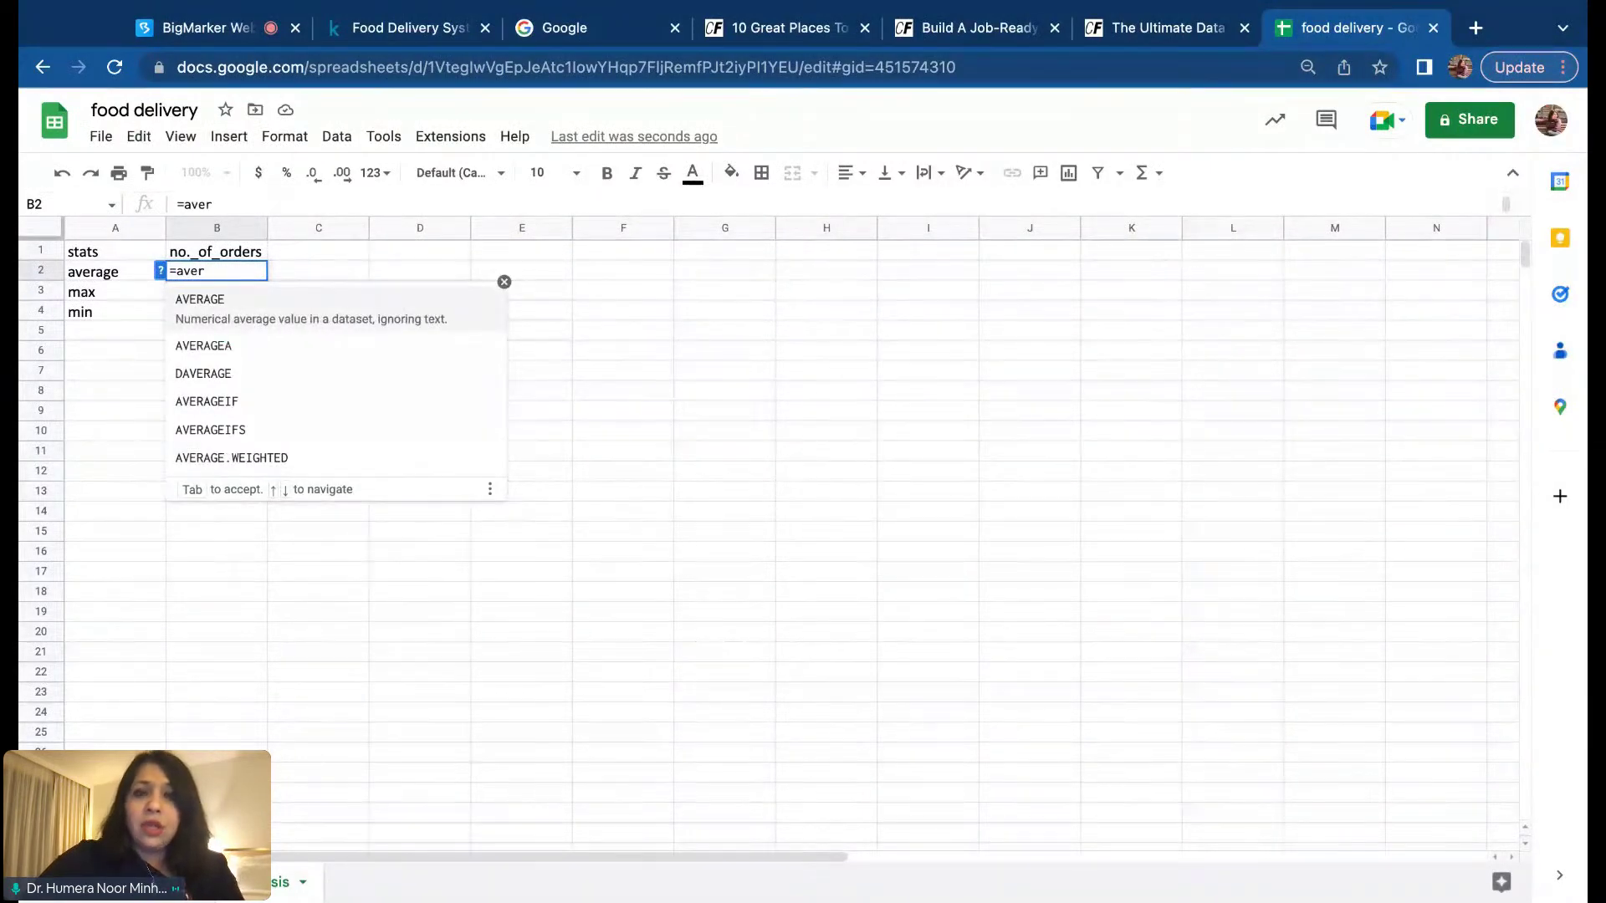
key("Tab")
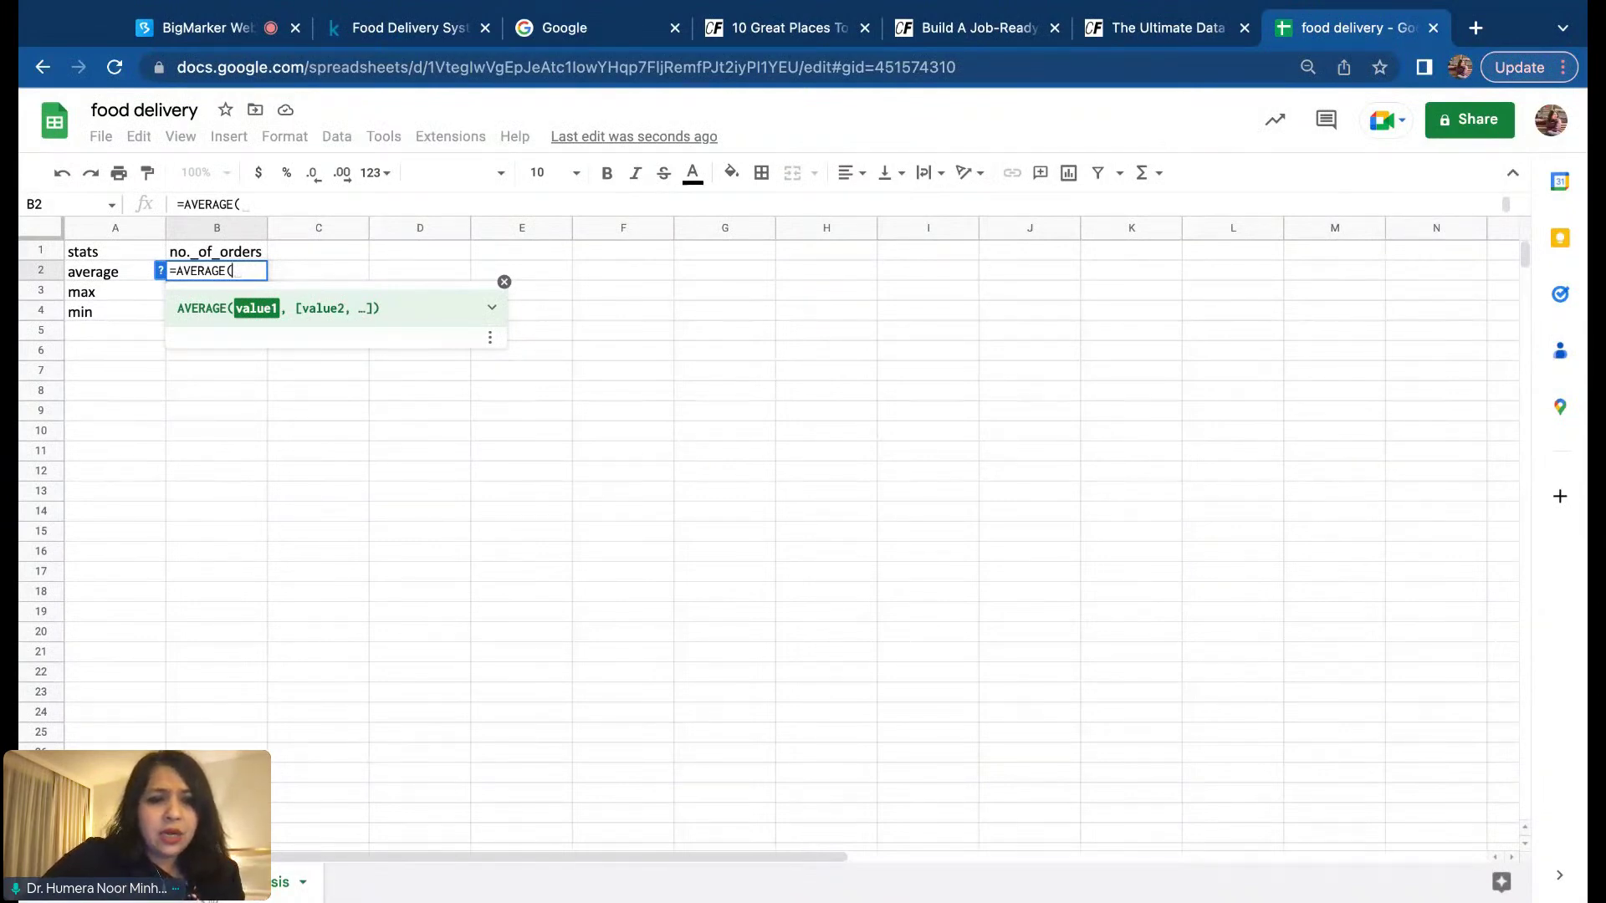
left_click(151, 881)
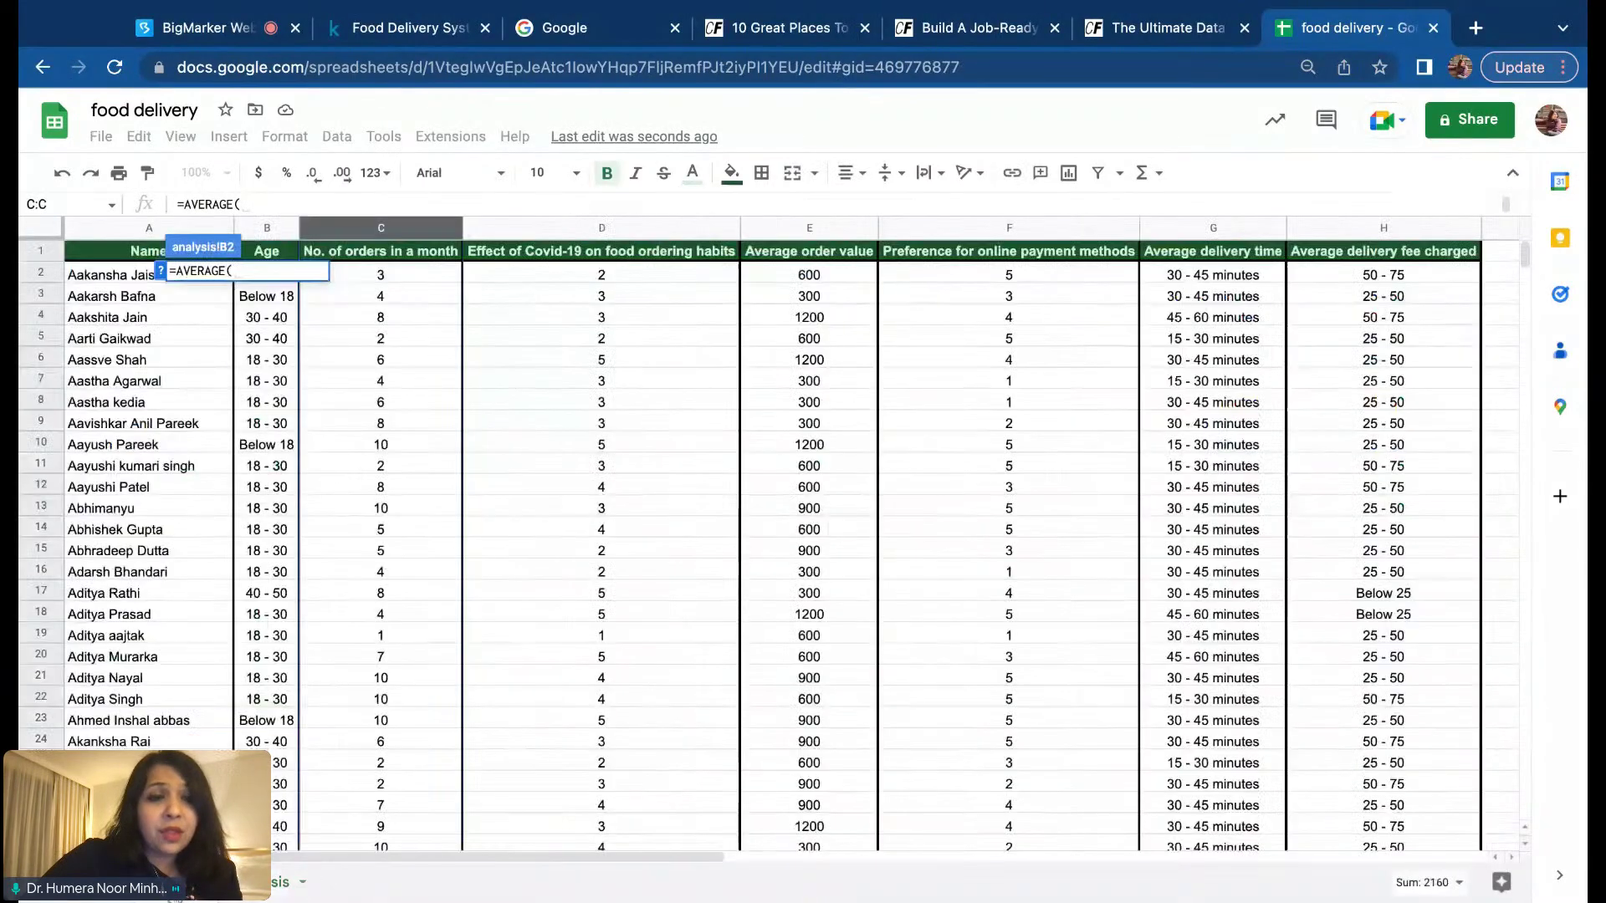
left_click(389, 228)
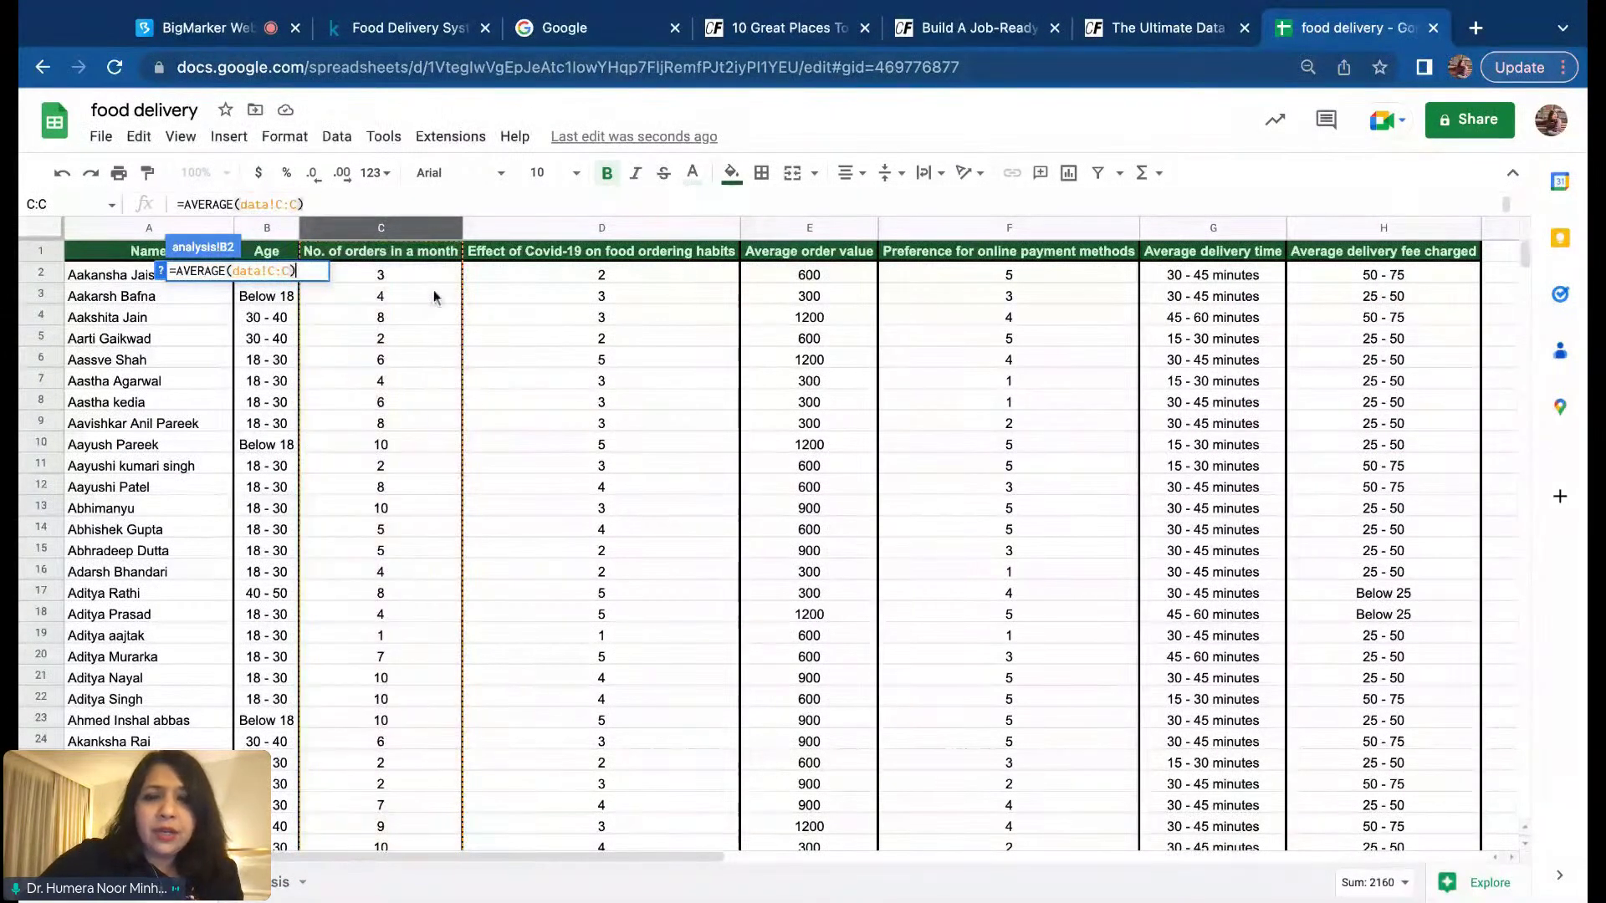
type(")")
key("Return")
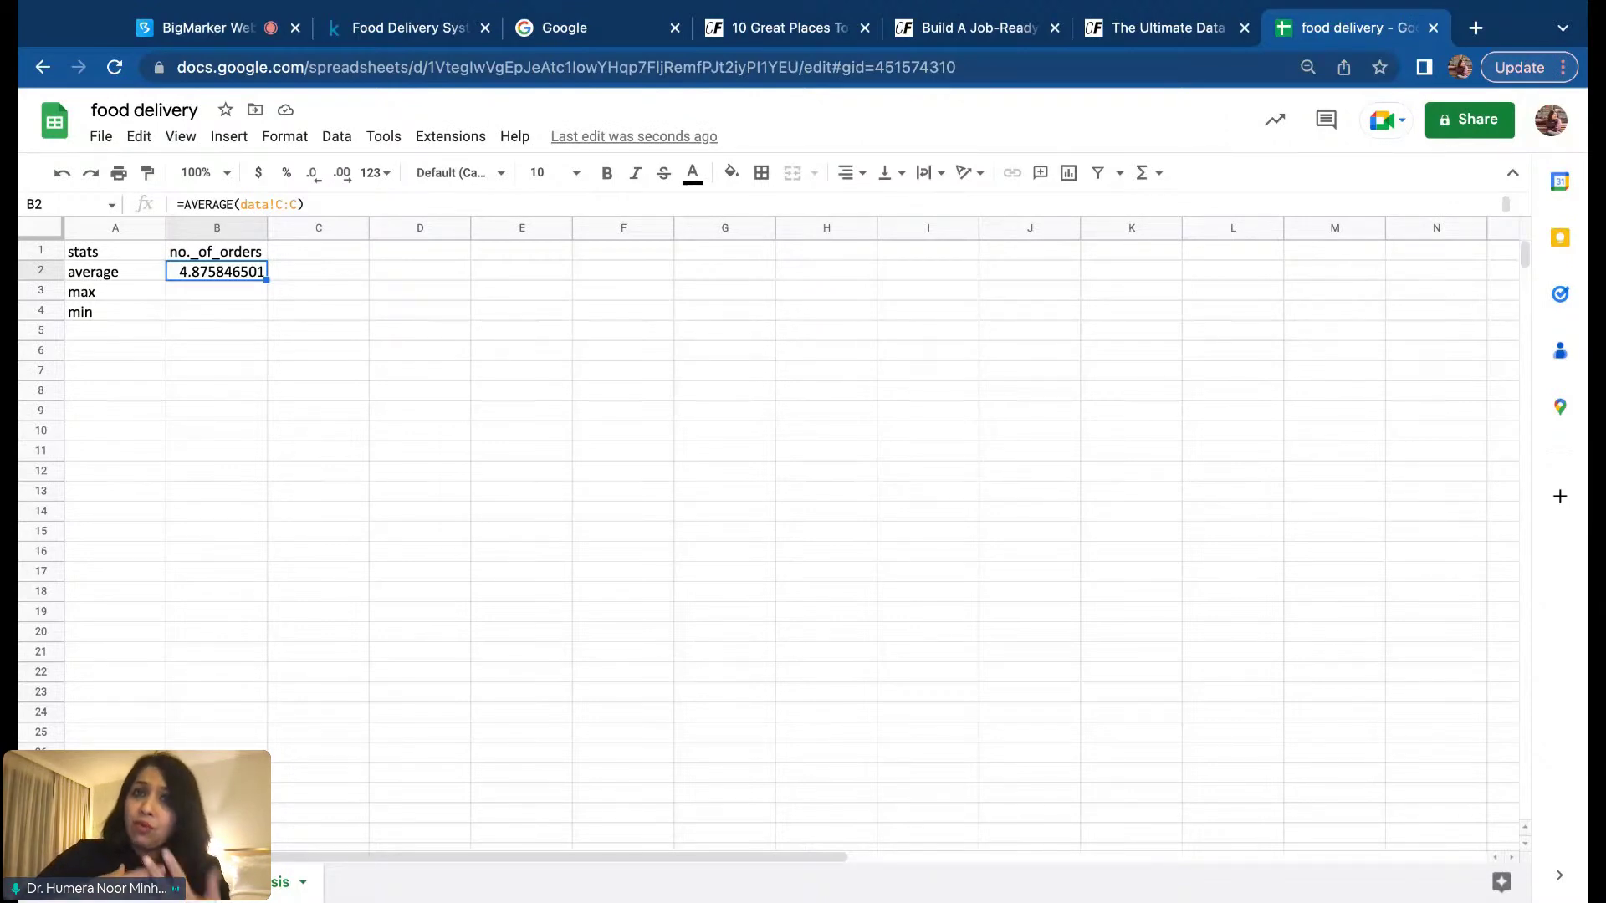
Step: Calculate the maximum number of orders in cell B3 with =max(data!C:C)
left_click(234, 300)
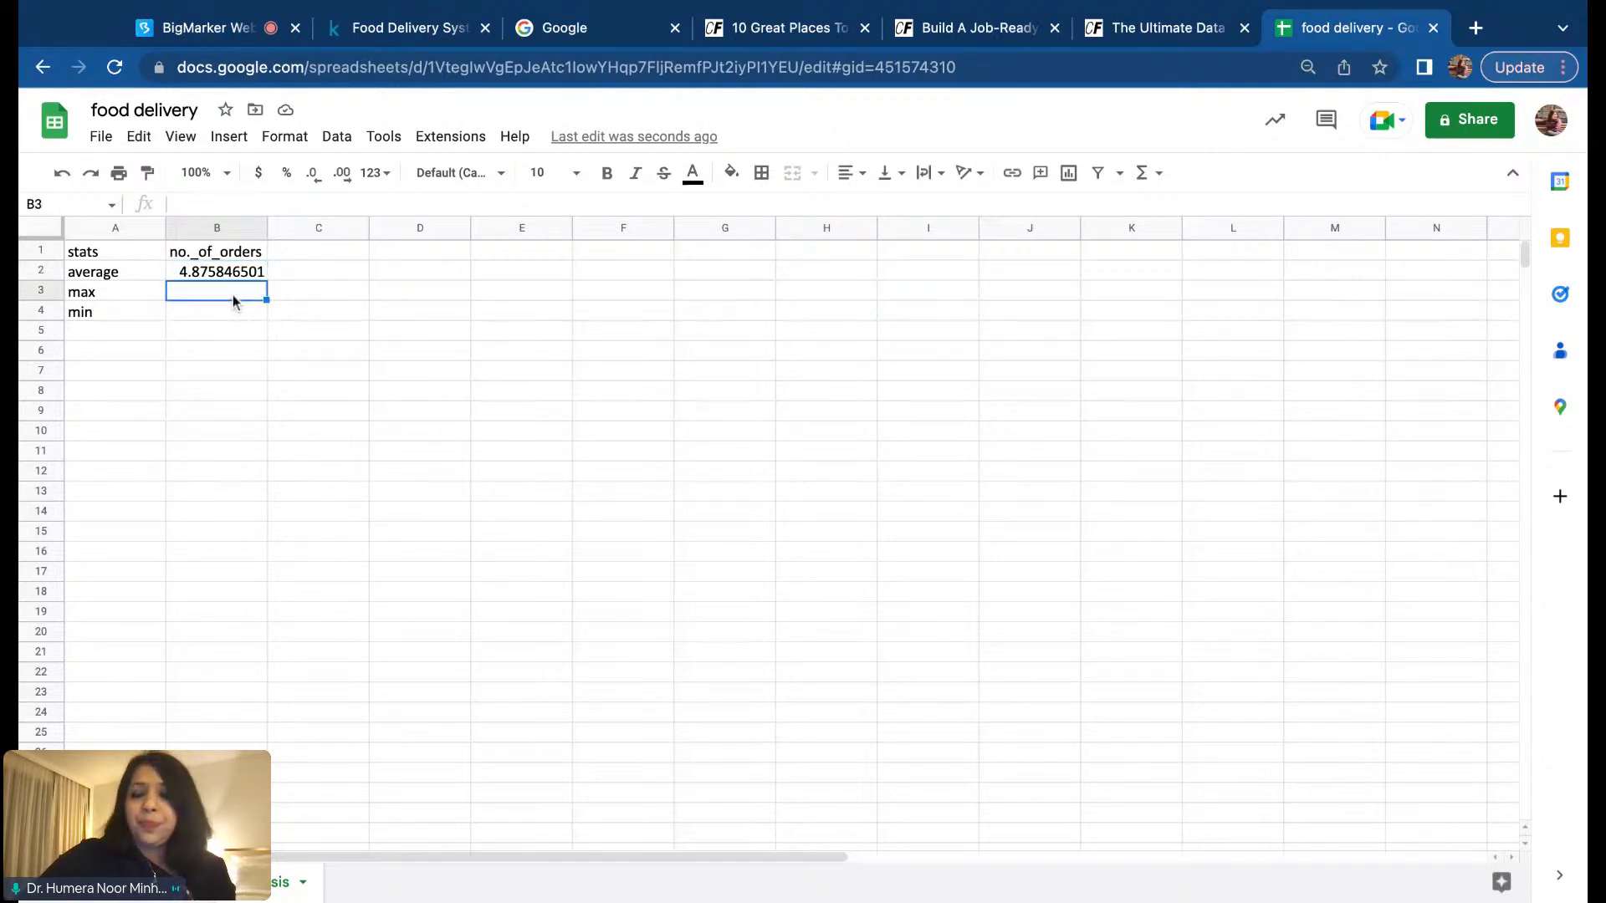
type("=")
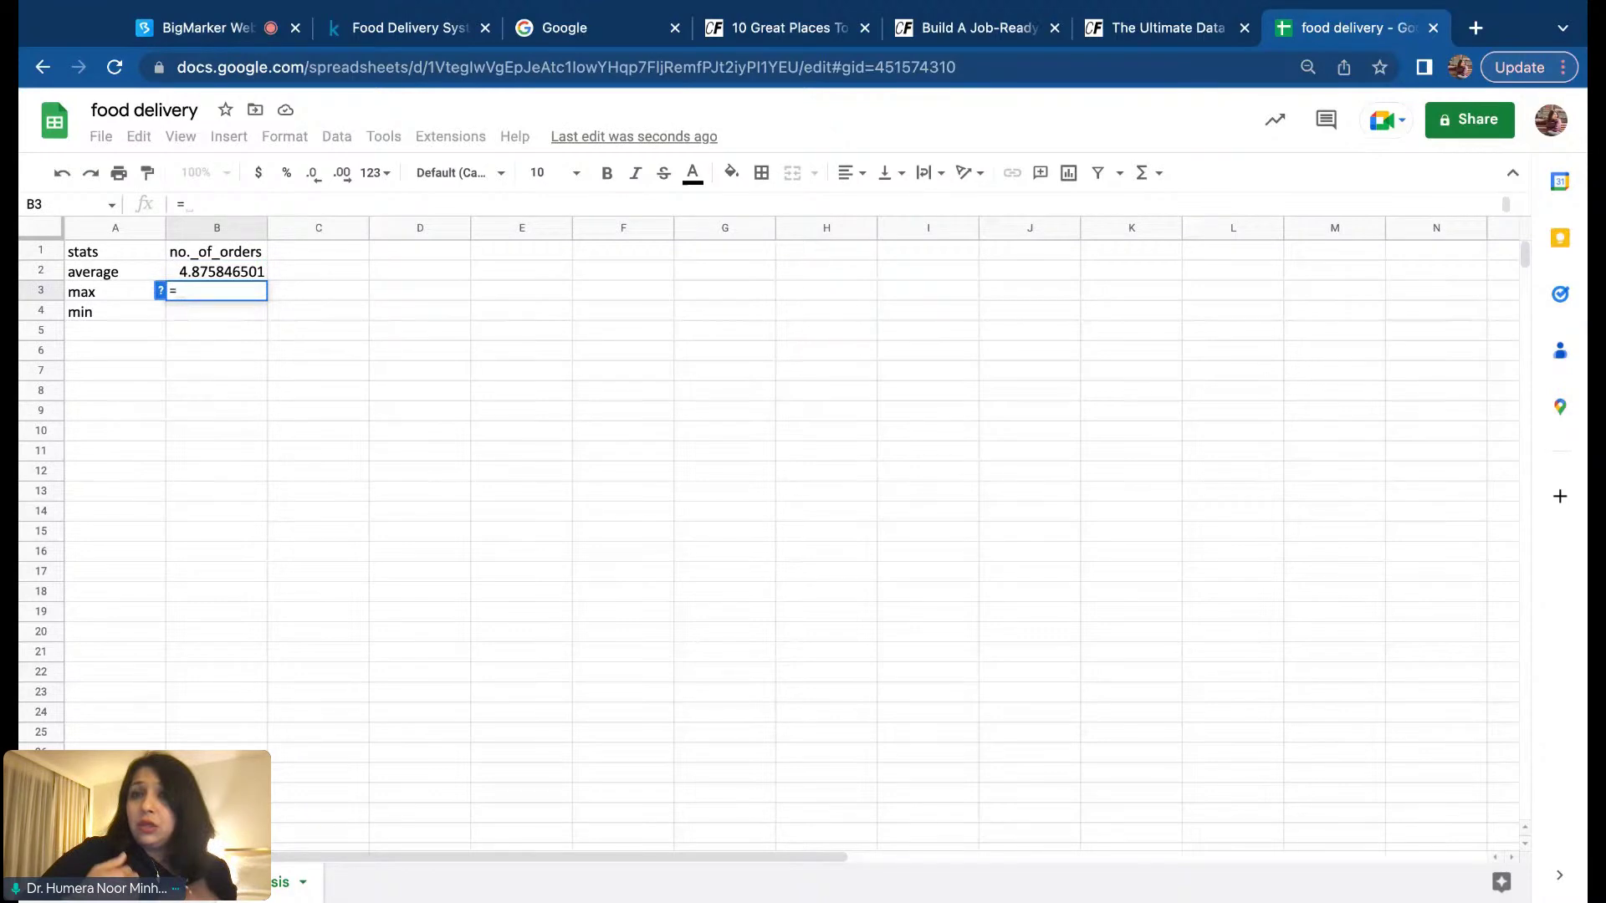
type("max")
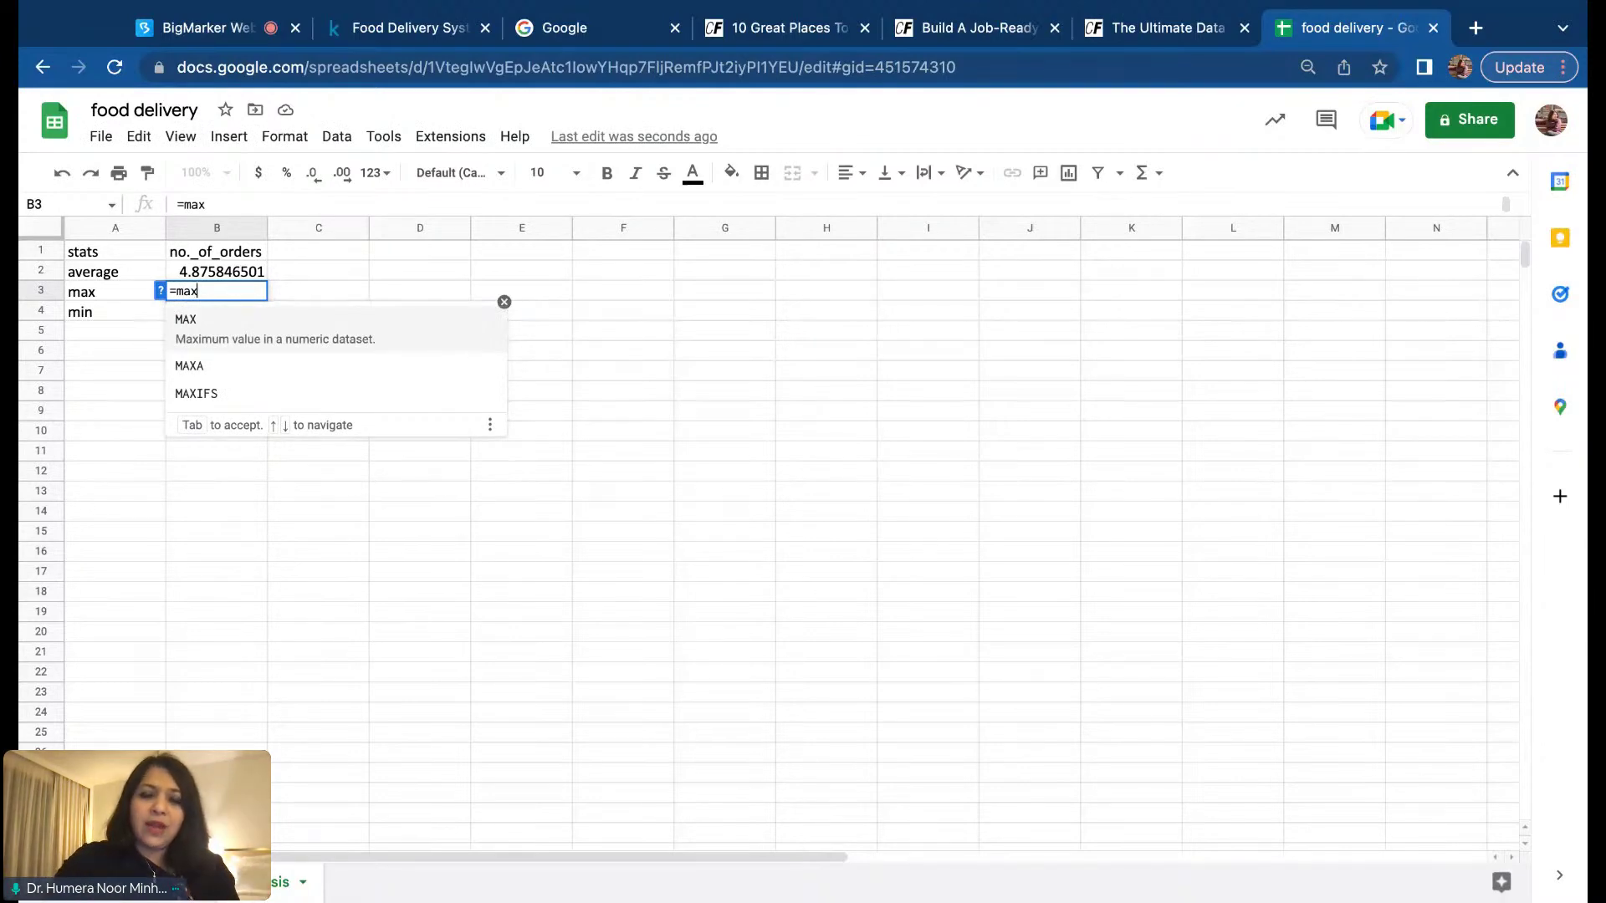
type("(")
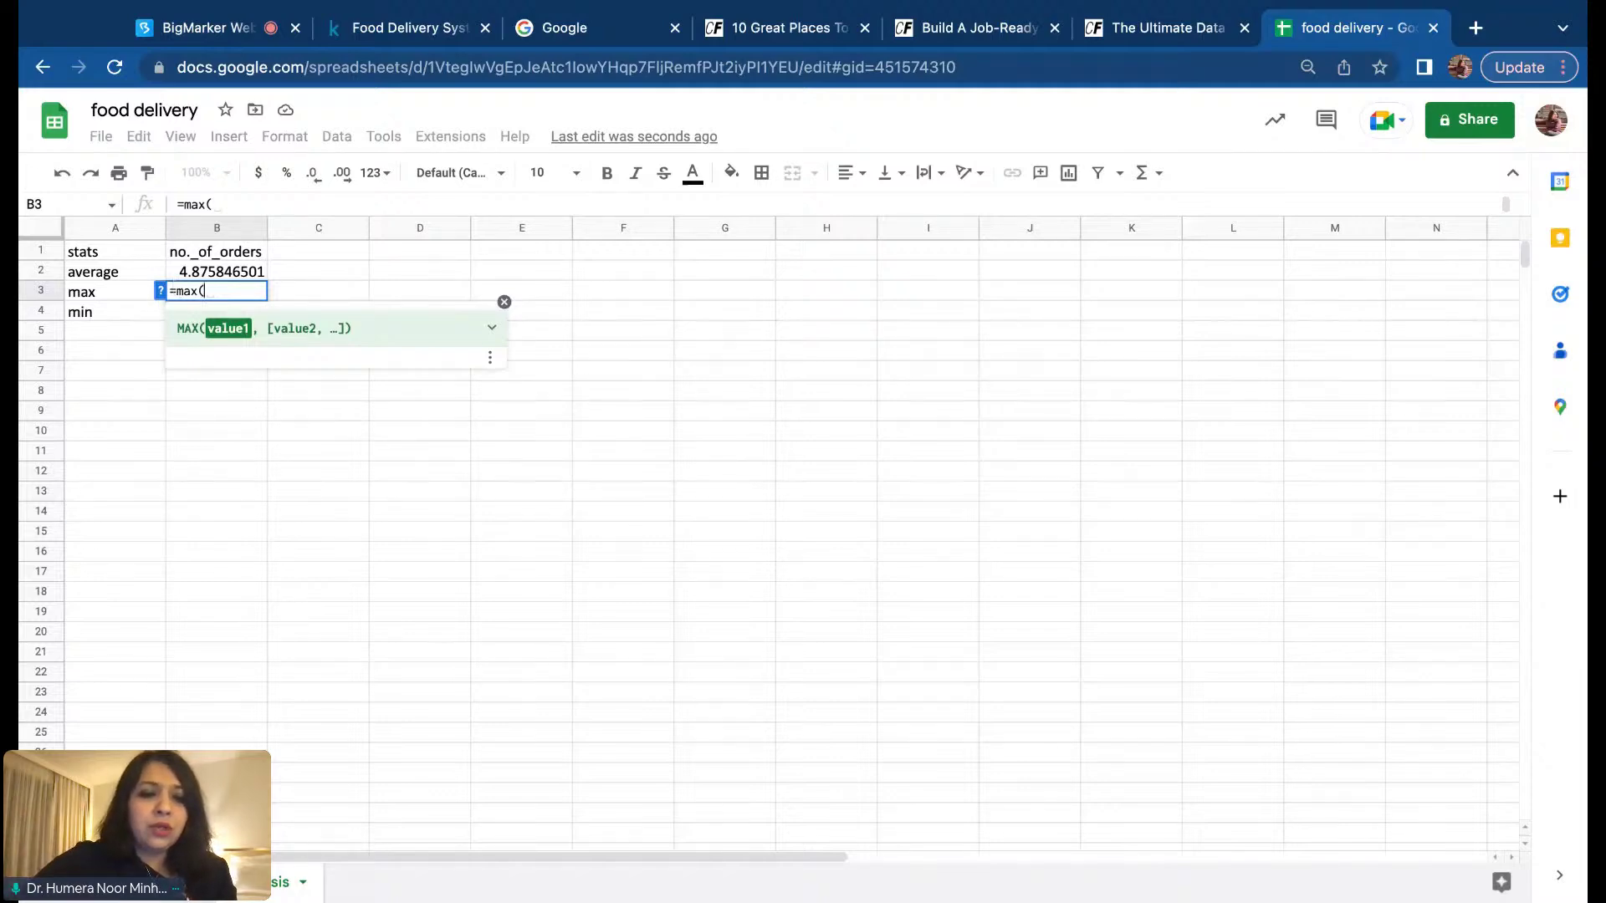
left_click(172, 883)
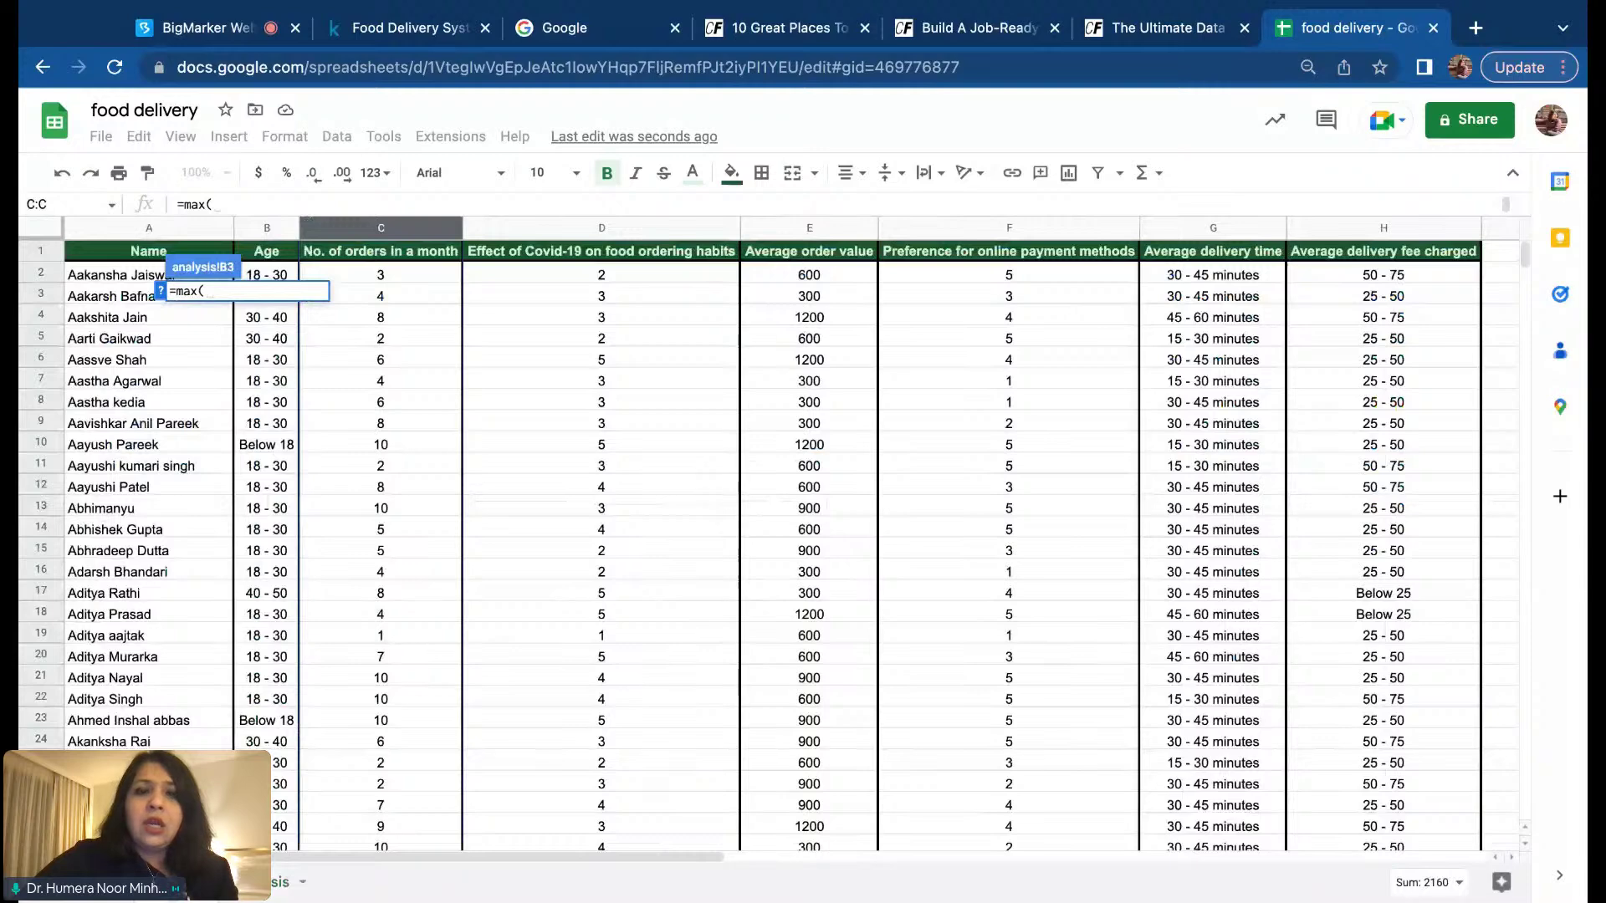
left_click(396, 230)
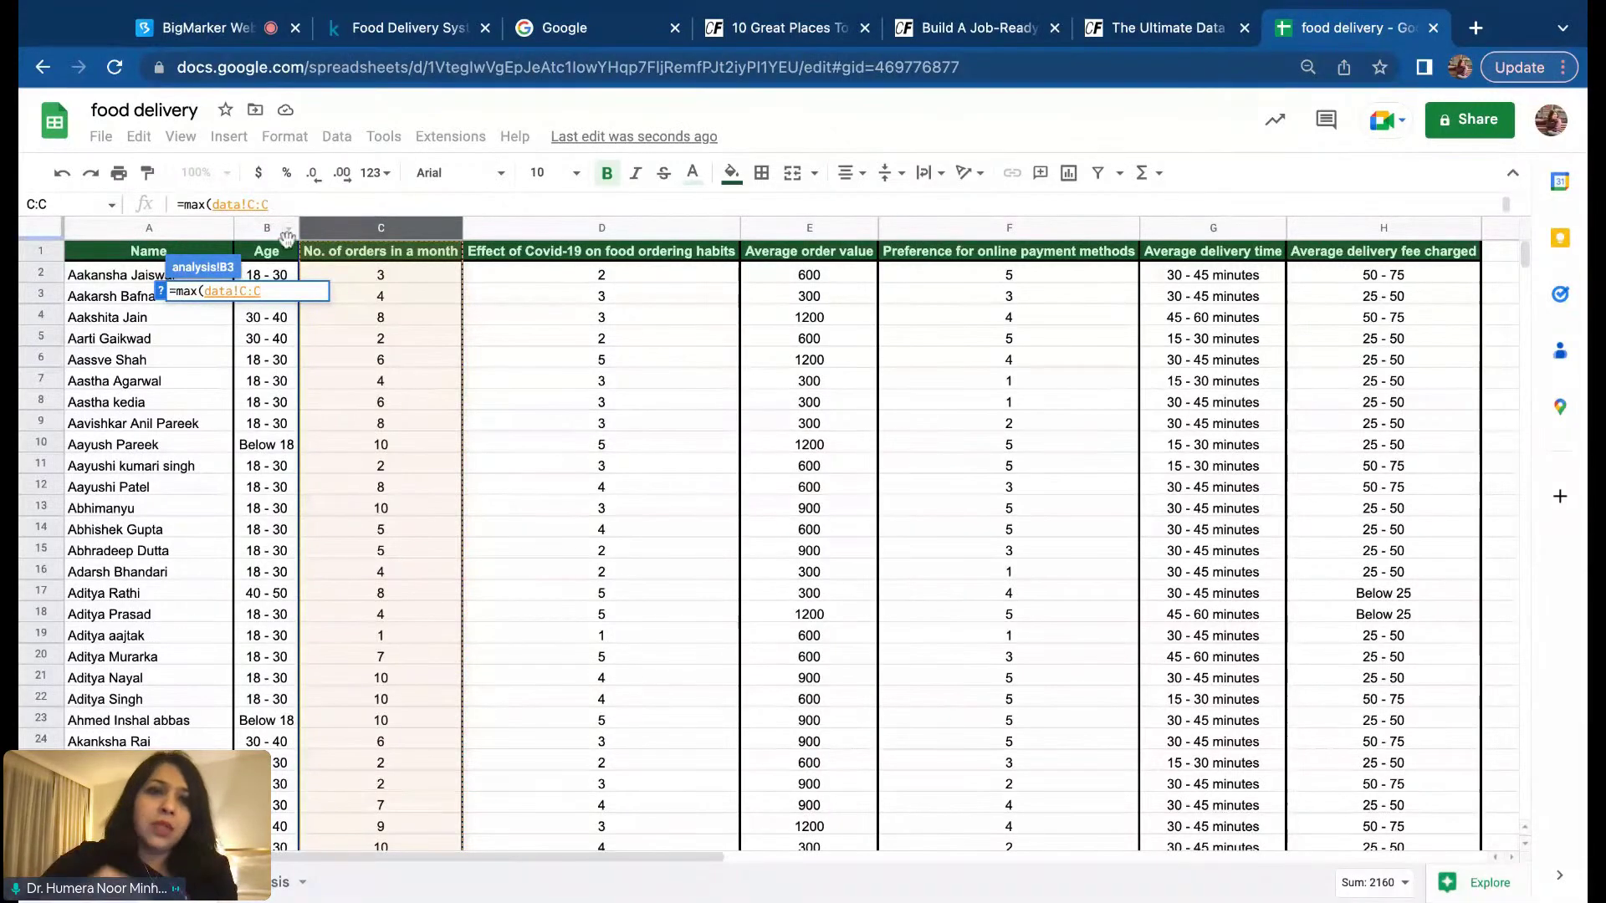
type(")")
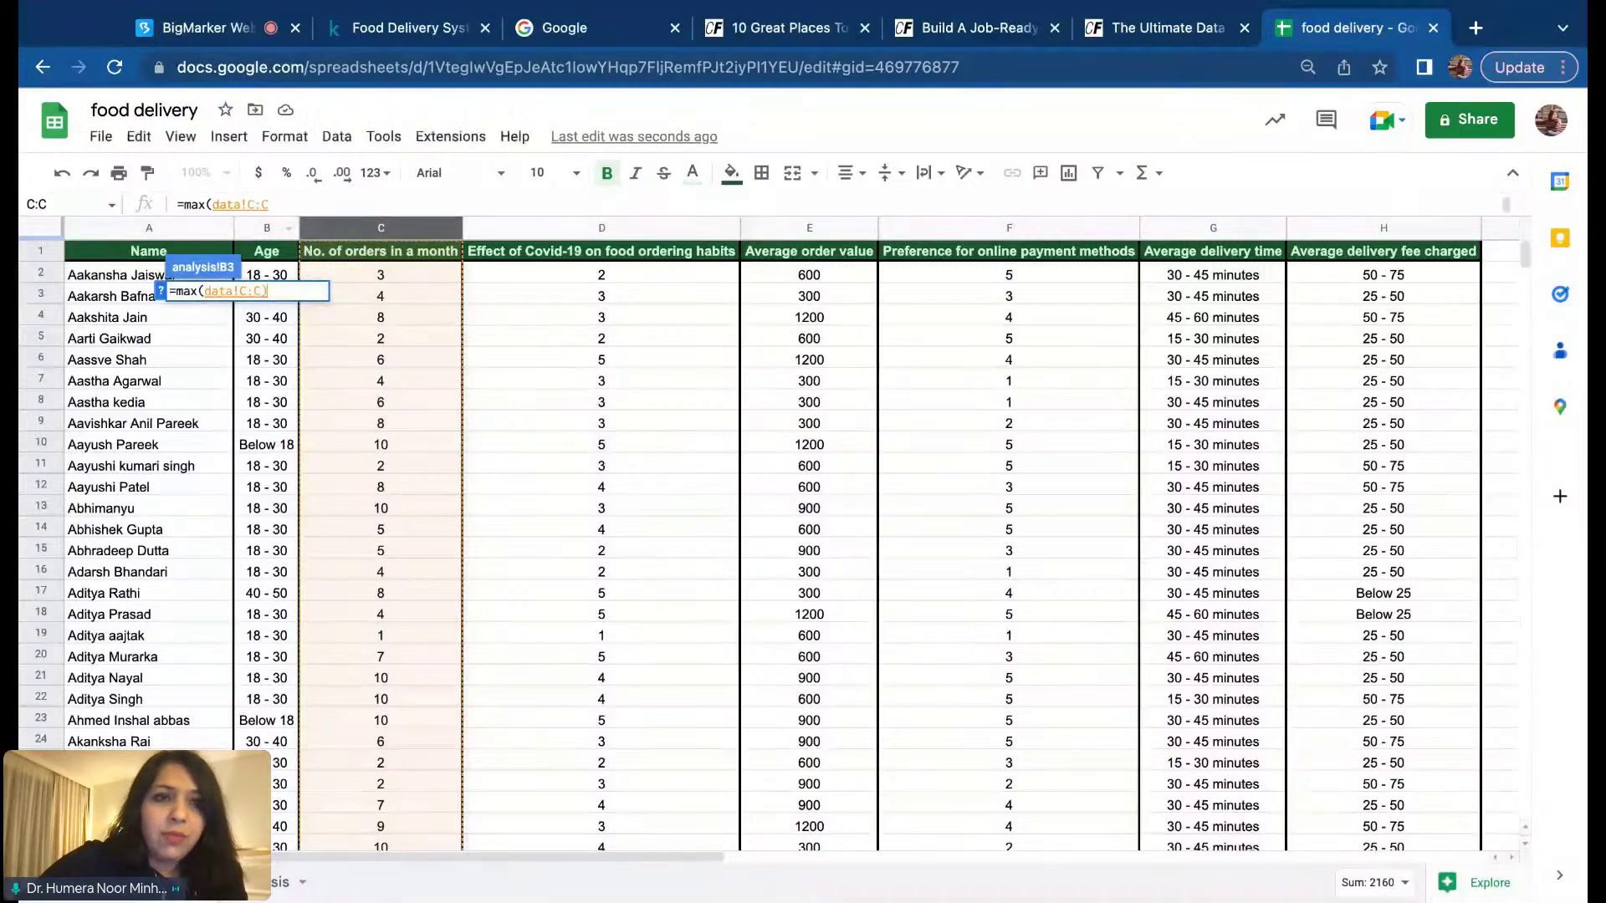
key("Return")
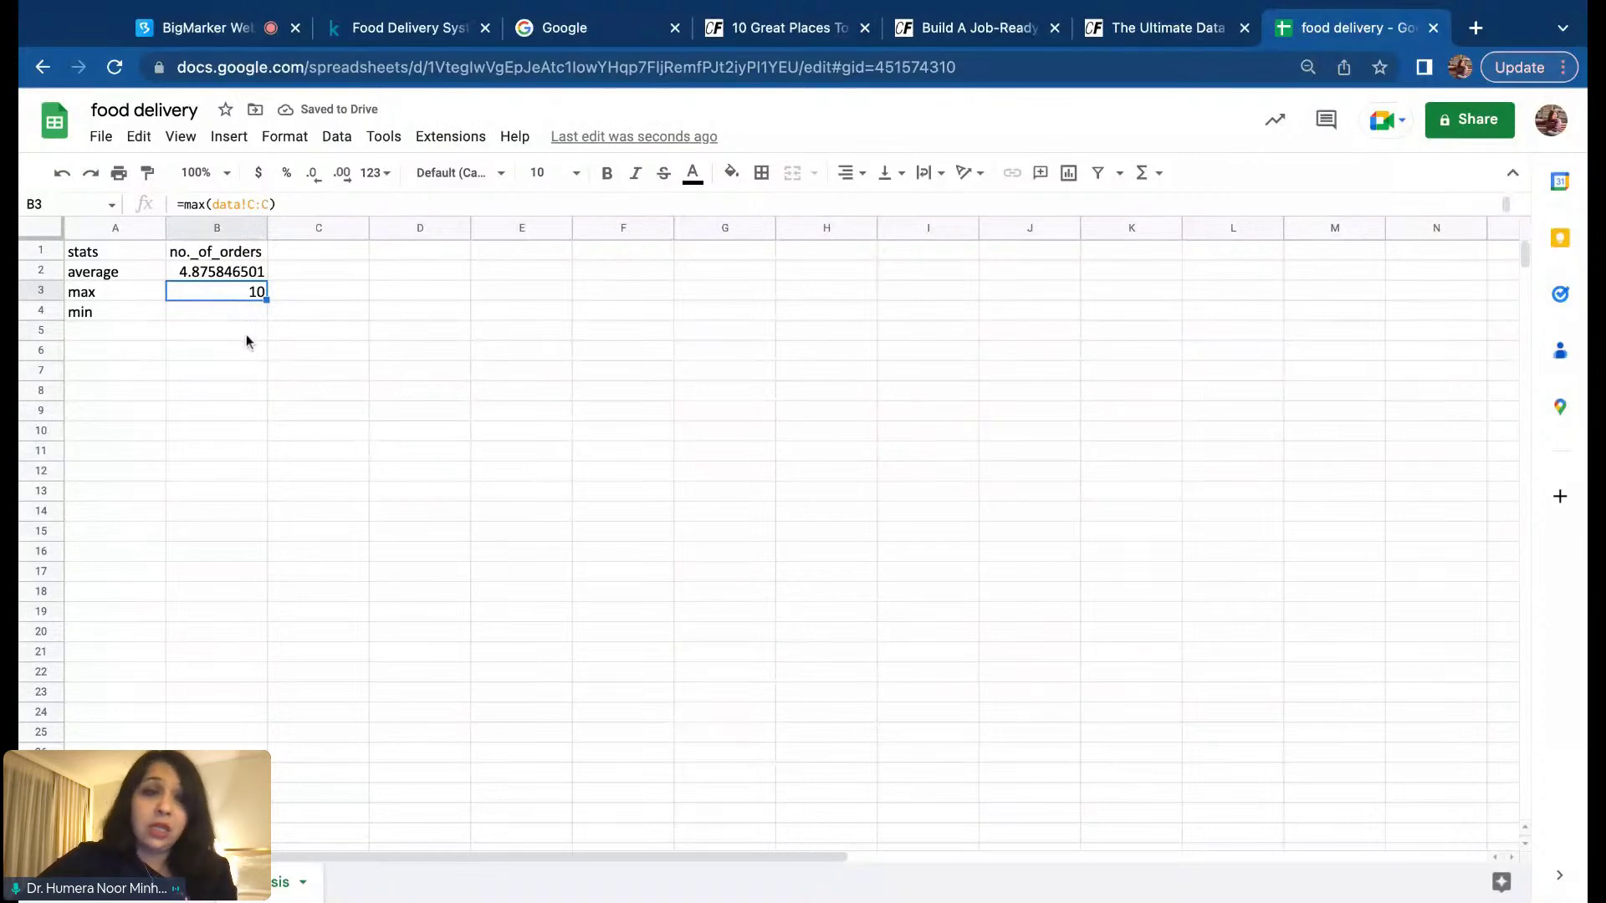
Step: Calculate the minimum number of orders in cell B4 with =min(data!C:C), ignoring the suggested B2:B3 range
left_click(208, 316)
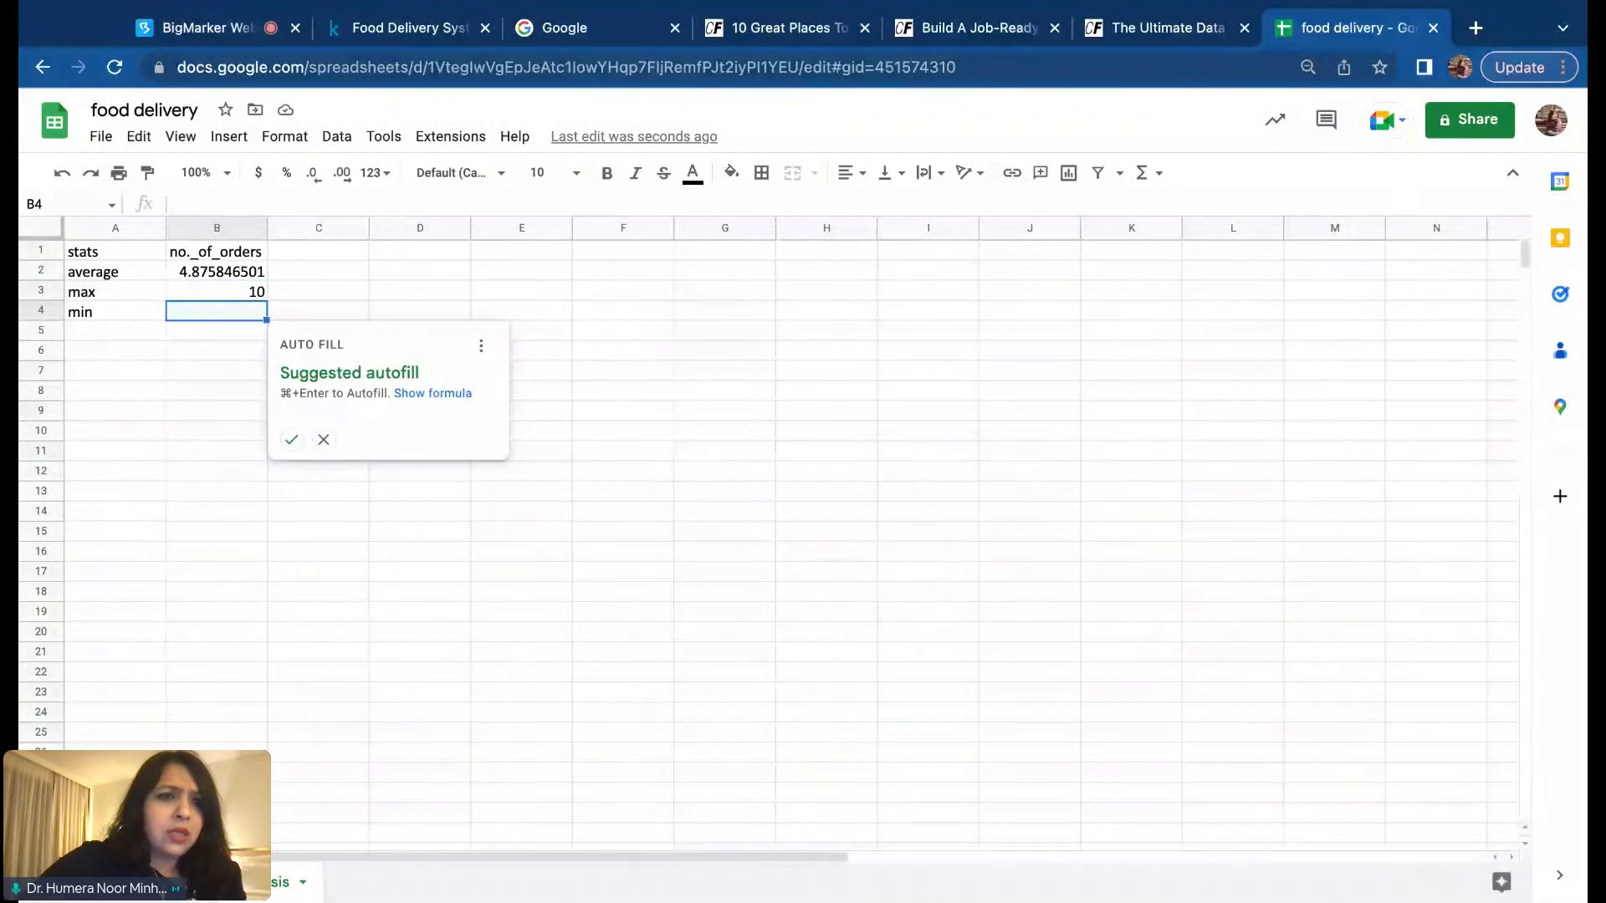
type("=")
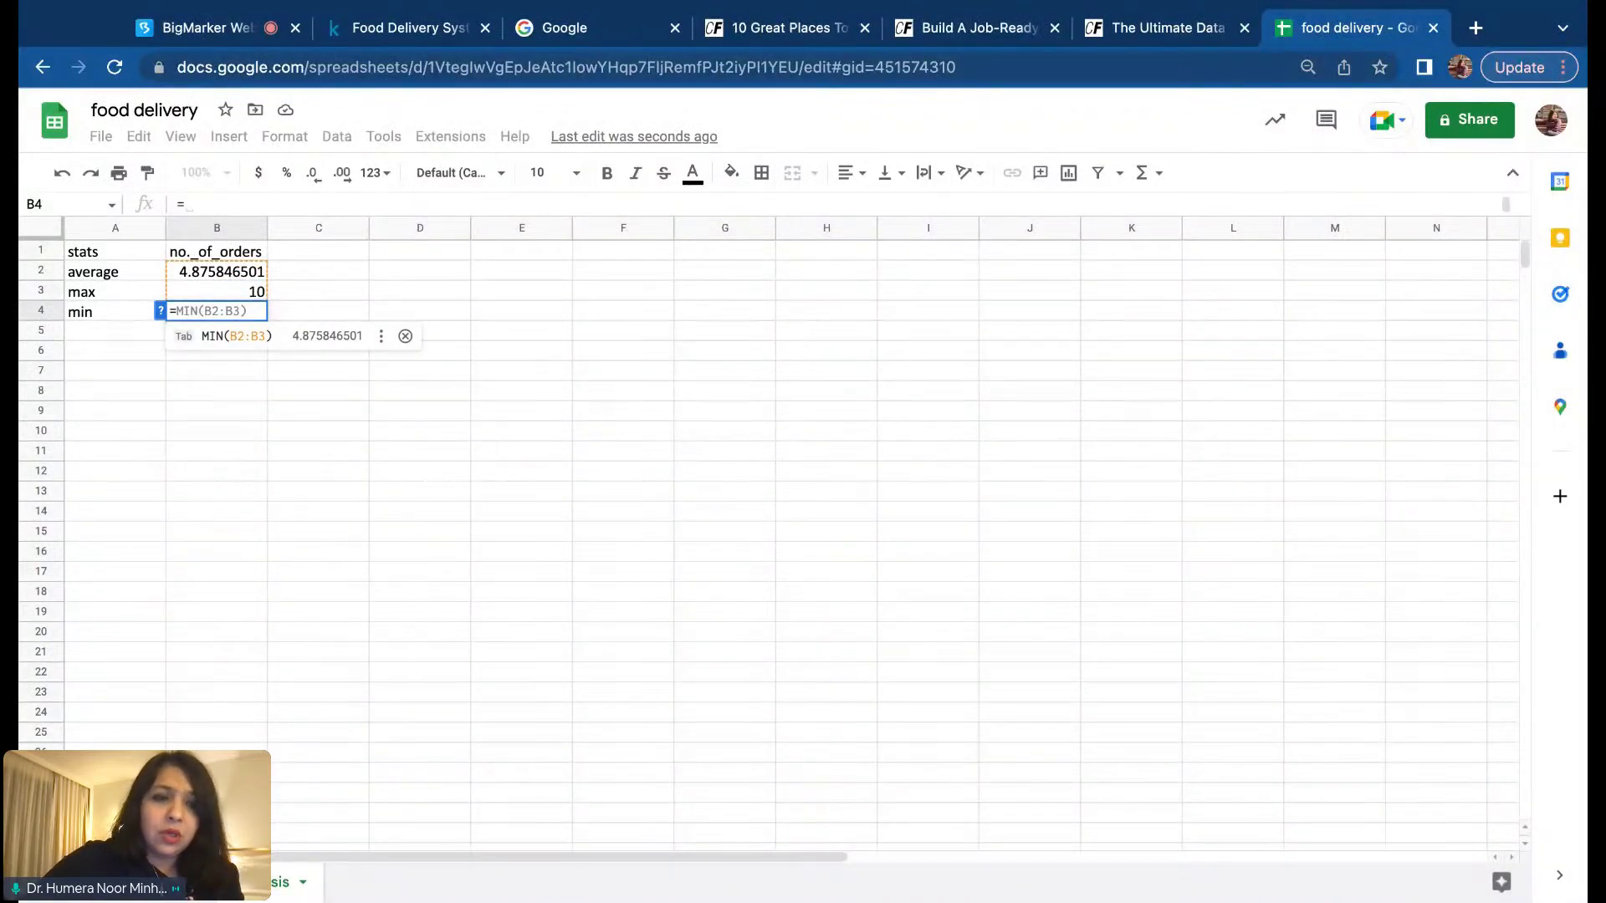
type("min")
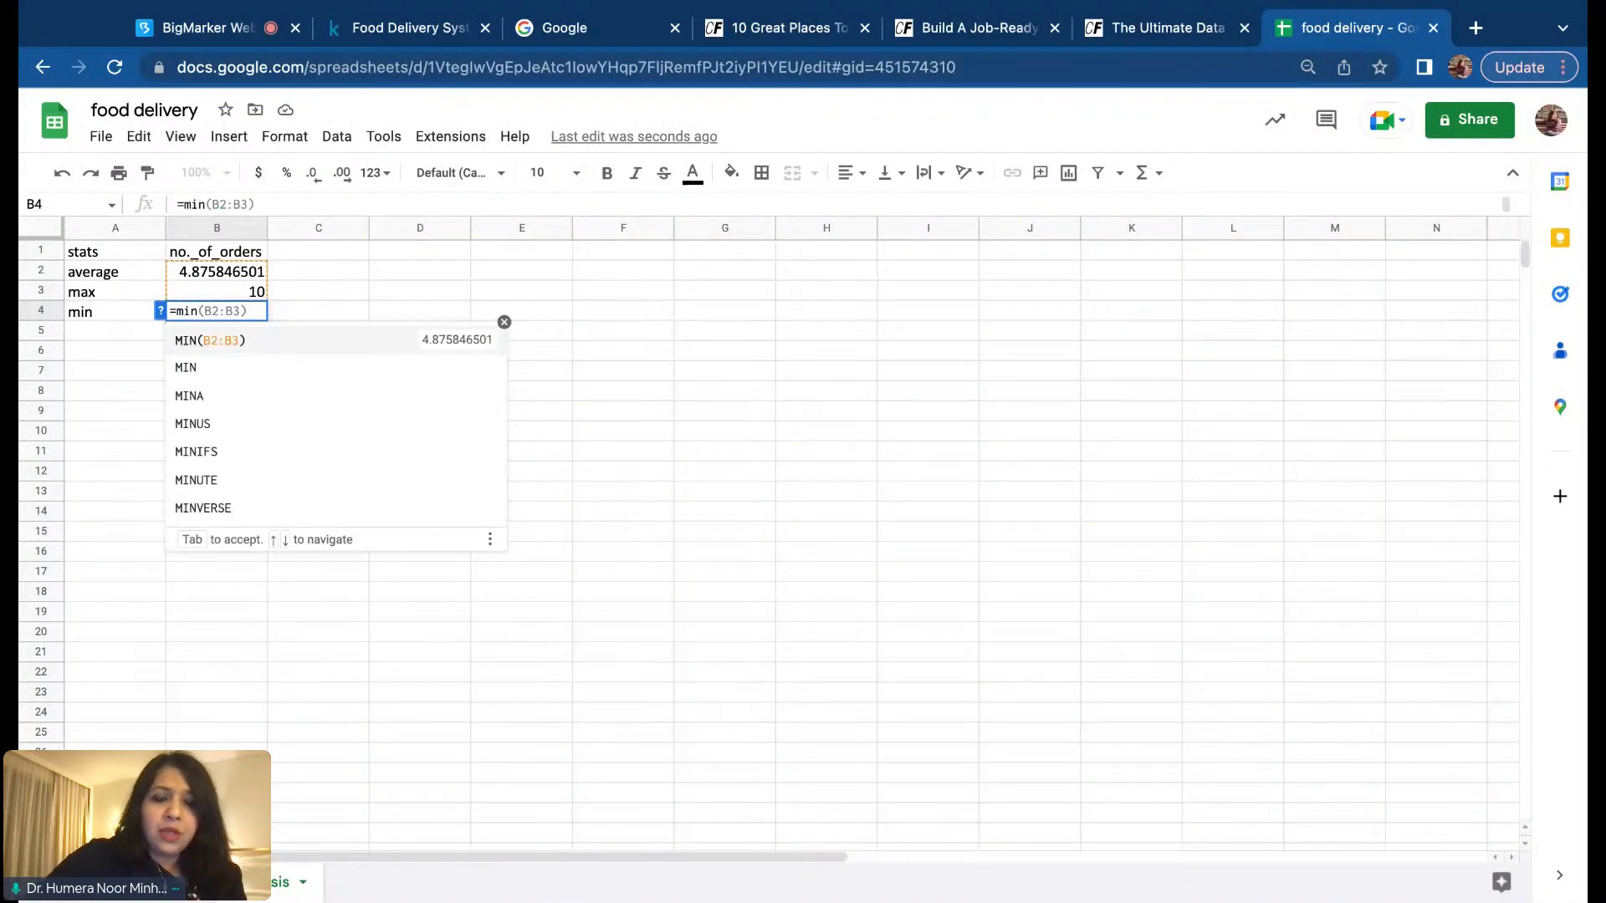
type("(")
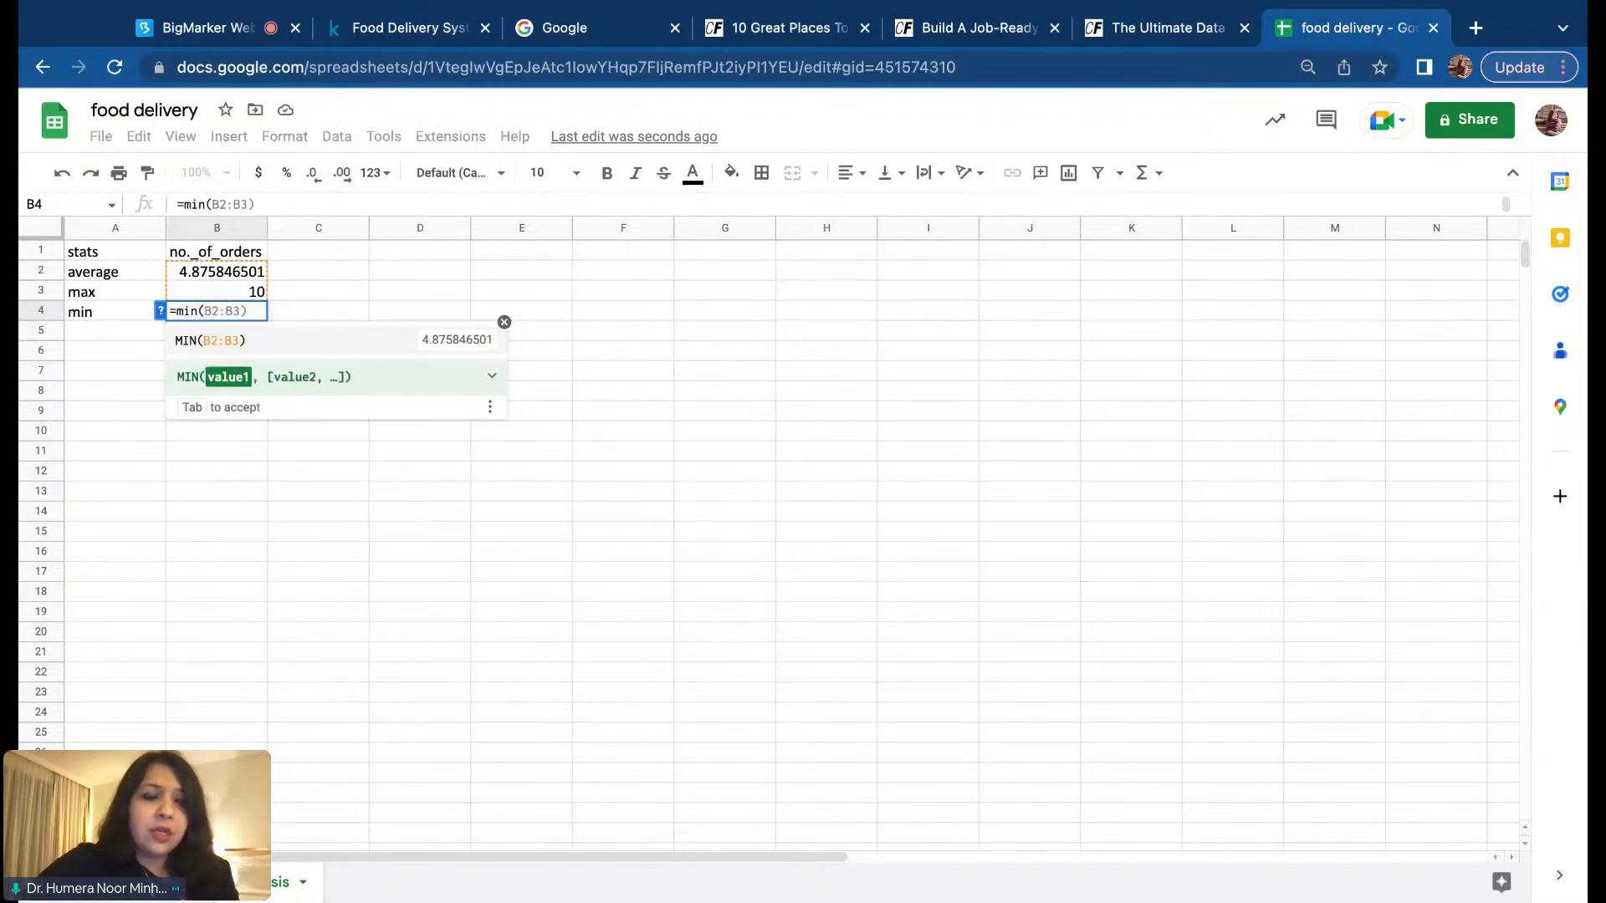
key("ctrl+shift+Page_Up")
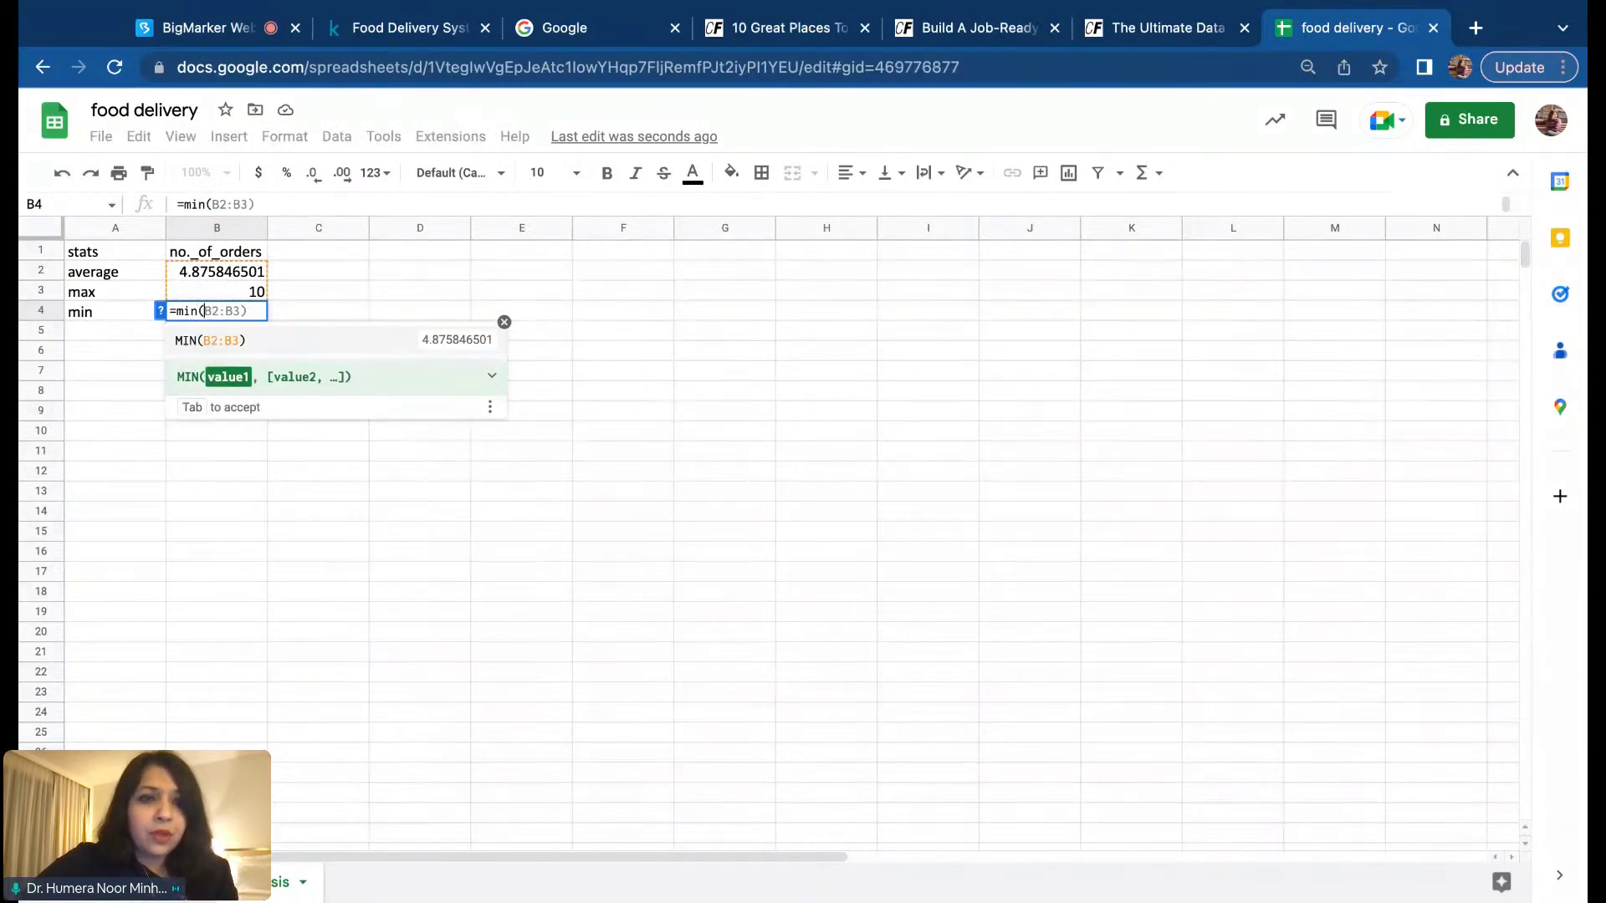
left_click(382, 228)
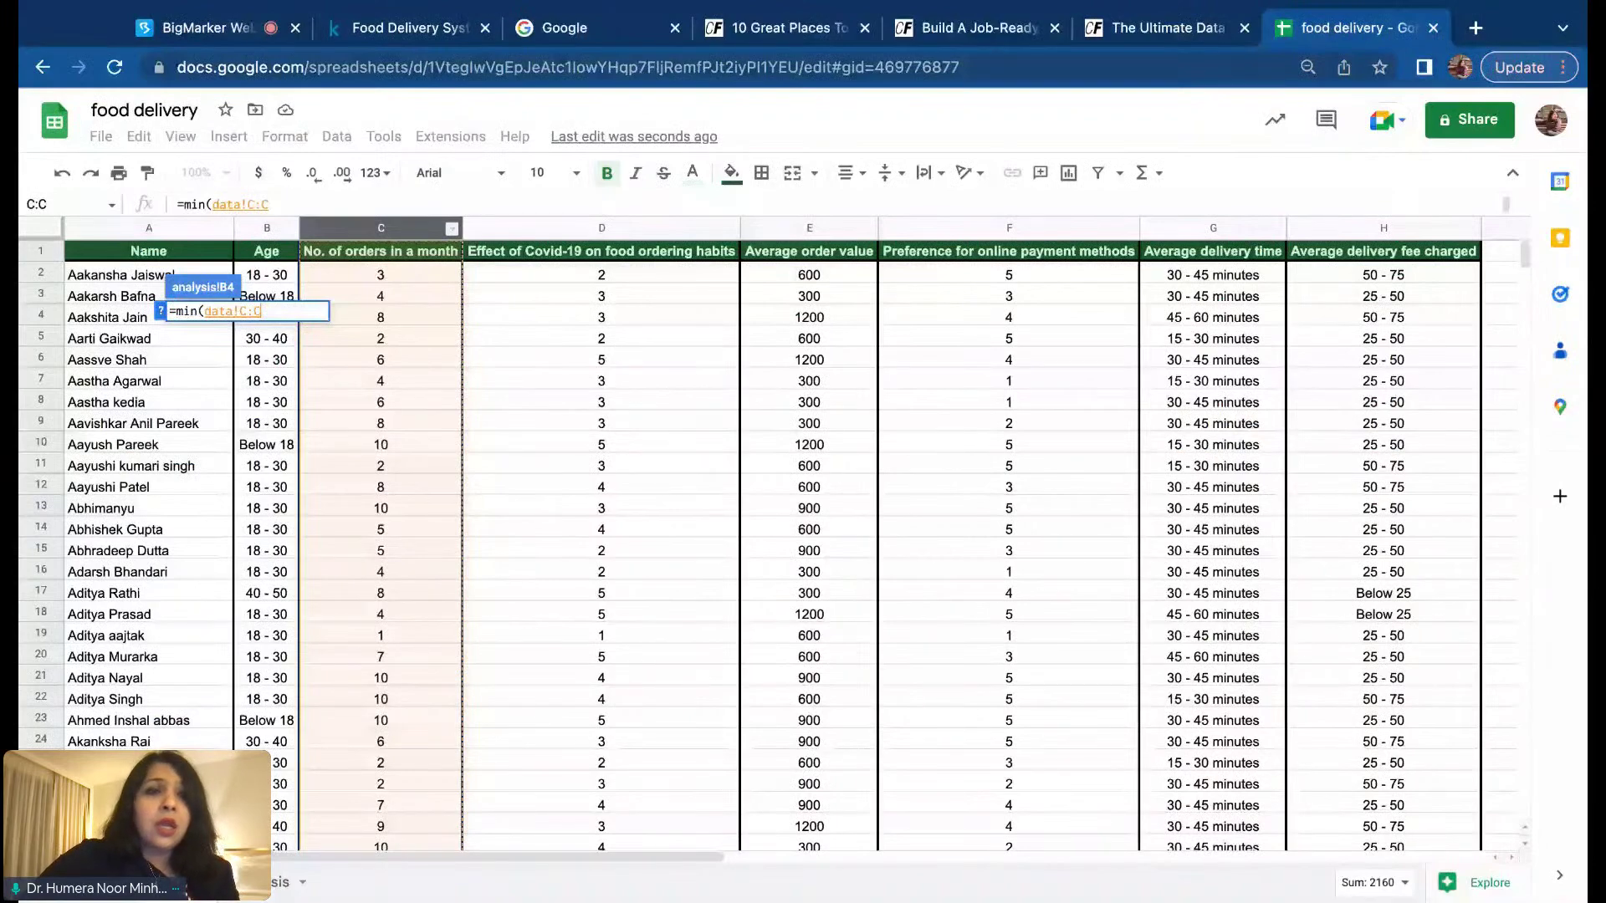
key("Return")
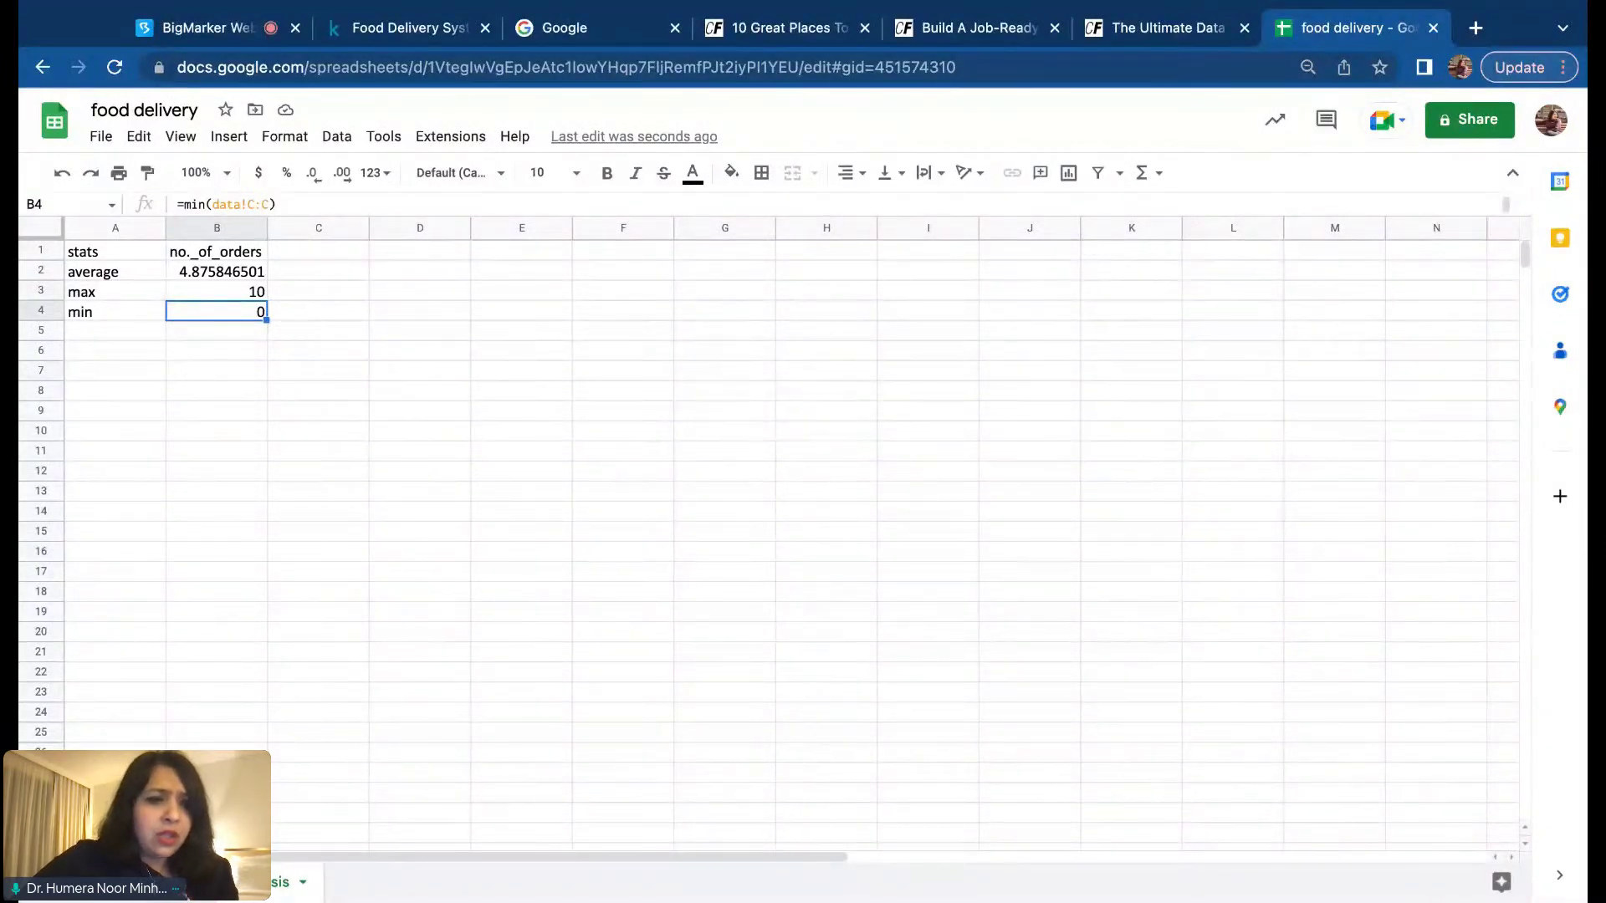
Step: Switch to the data sheet and examine the row 10 entries for number of orders, order value, delivery time and name
left_click(167, 882)
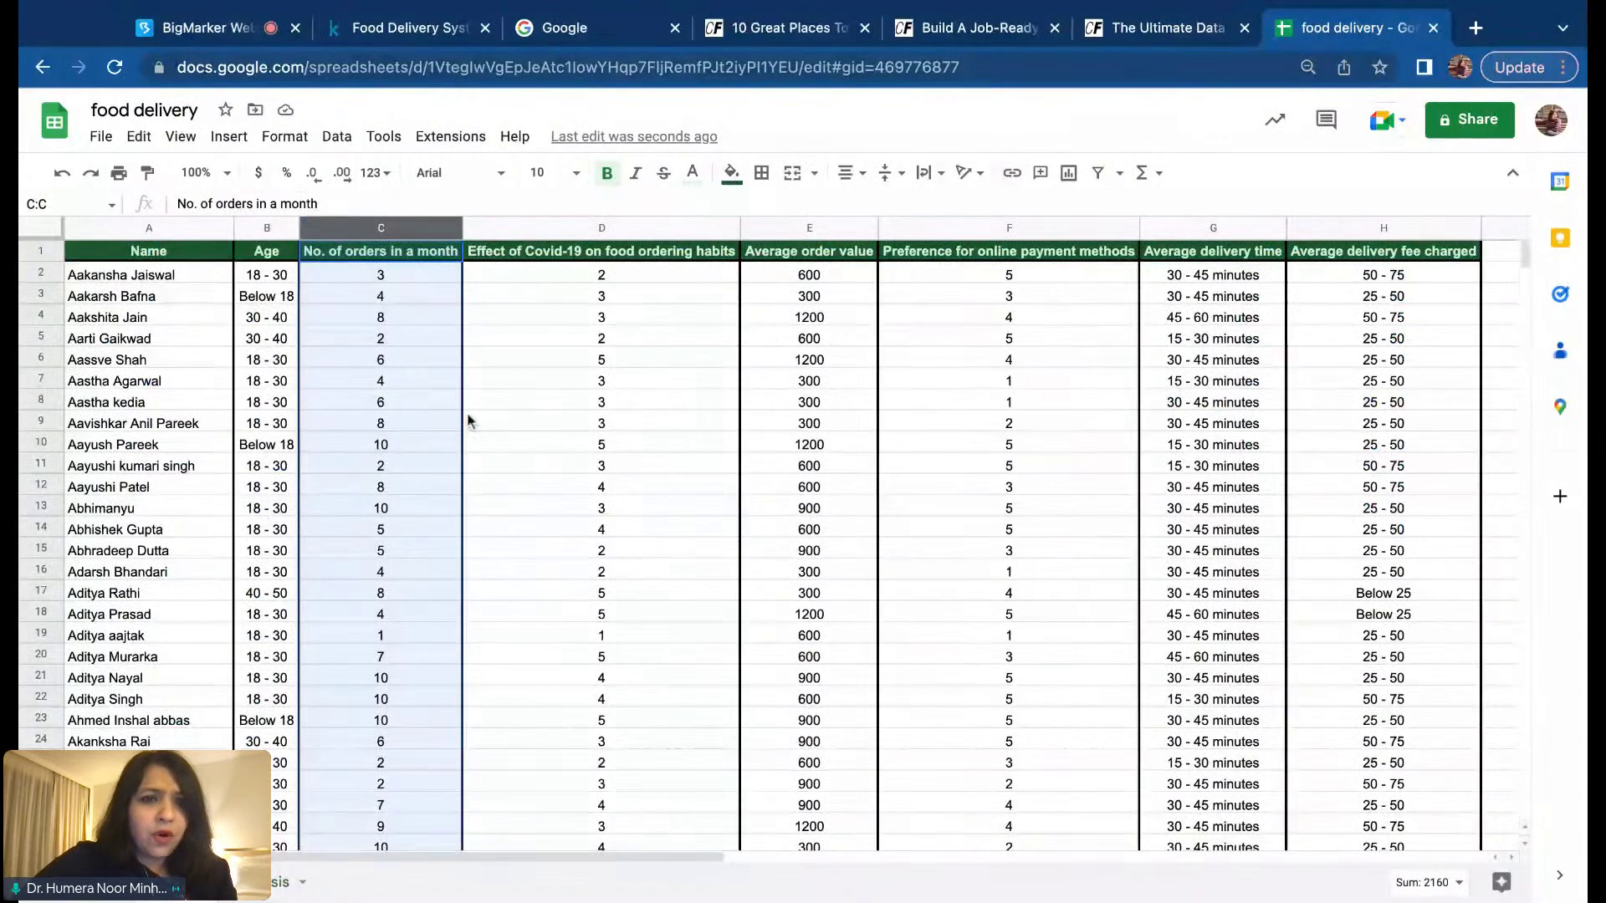
left_click(391, 449)
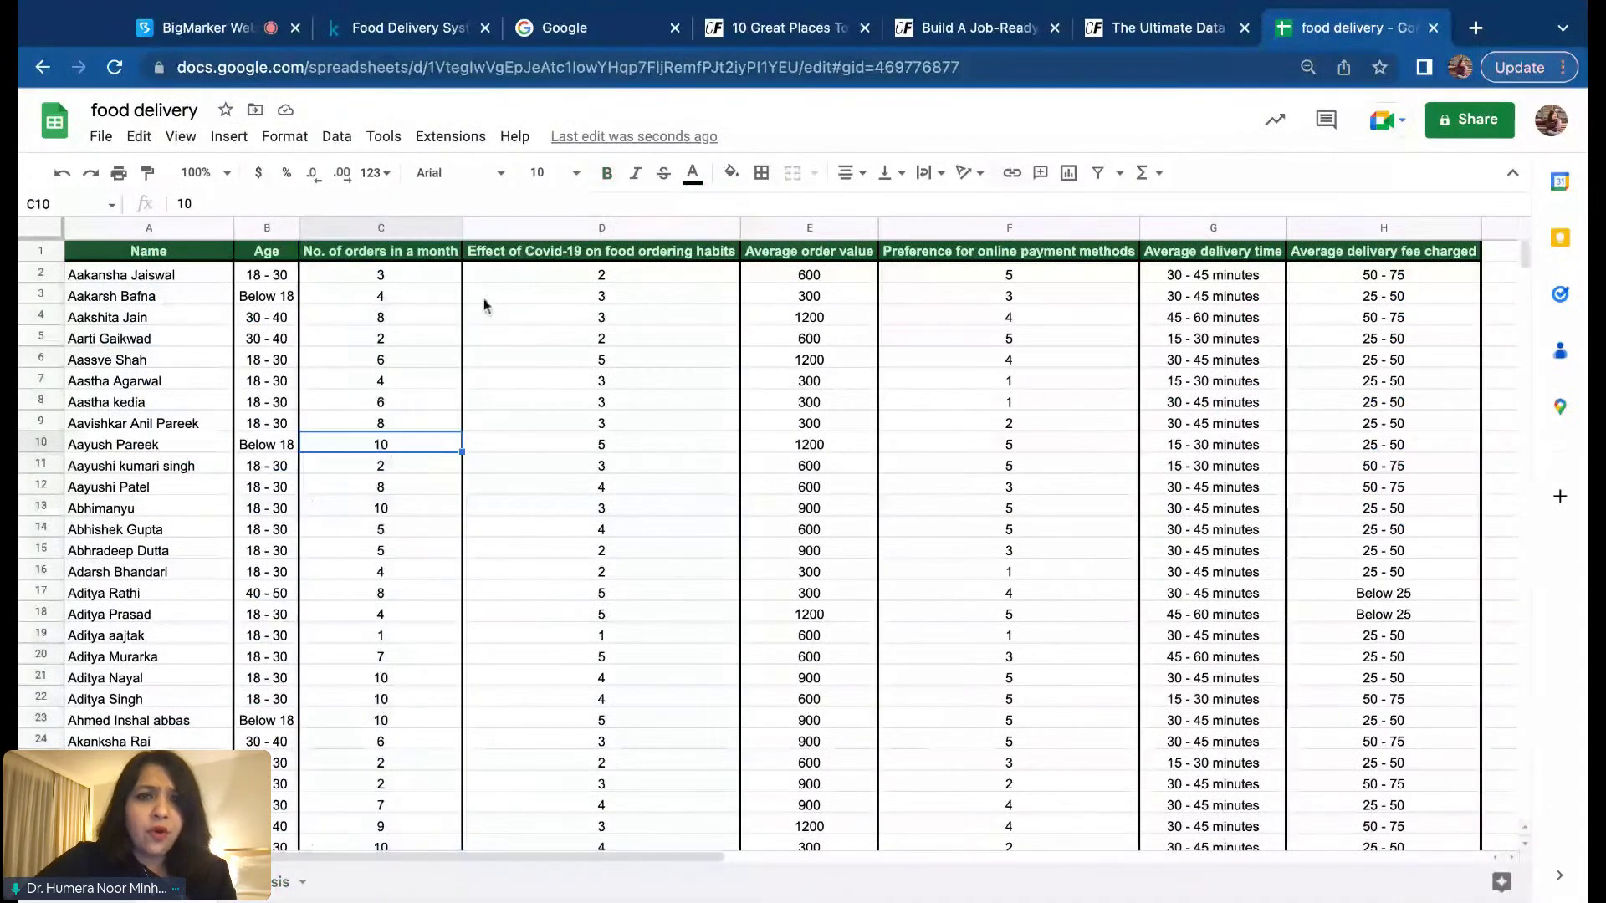
left_click(820, 447)
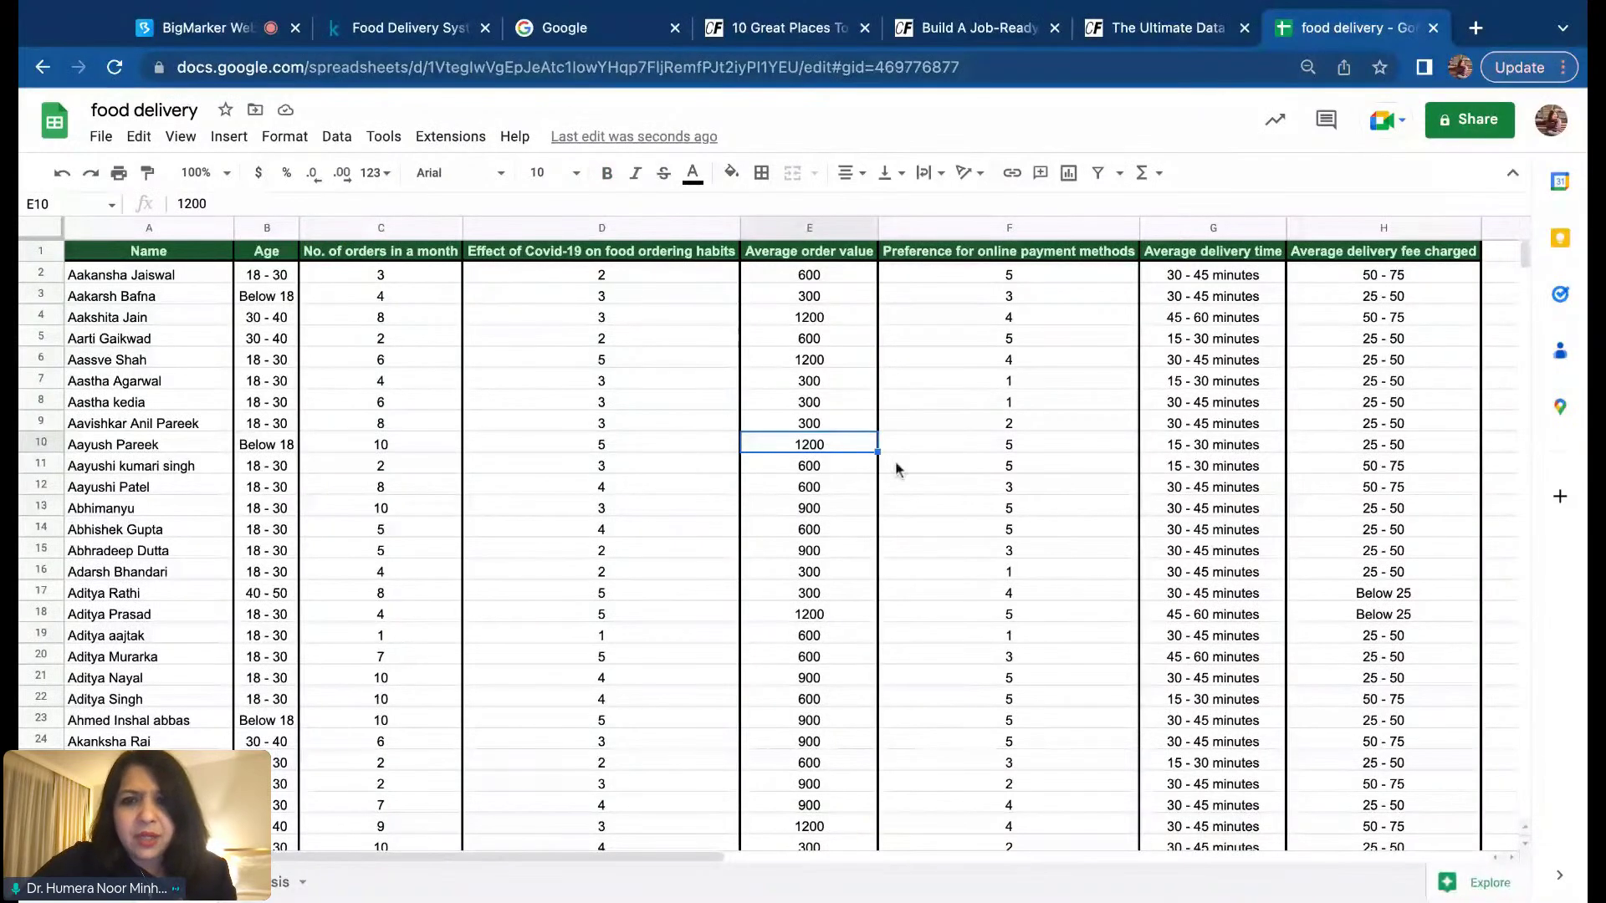
key("Right")
key("Right")
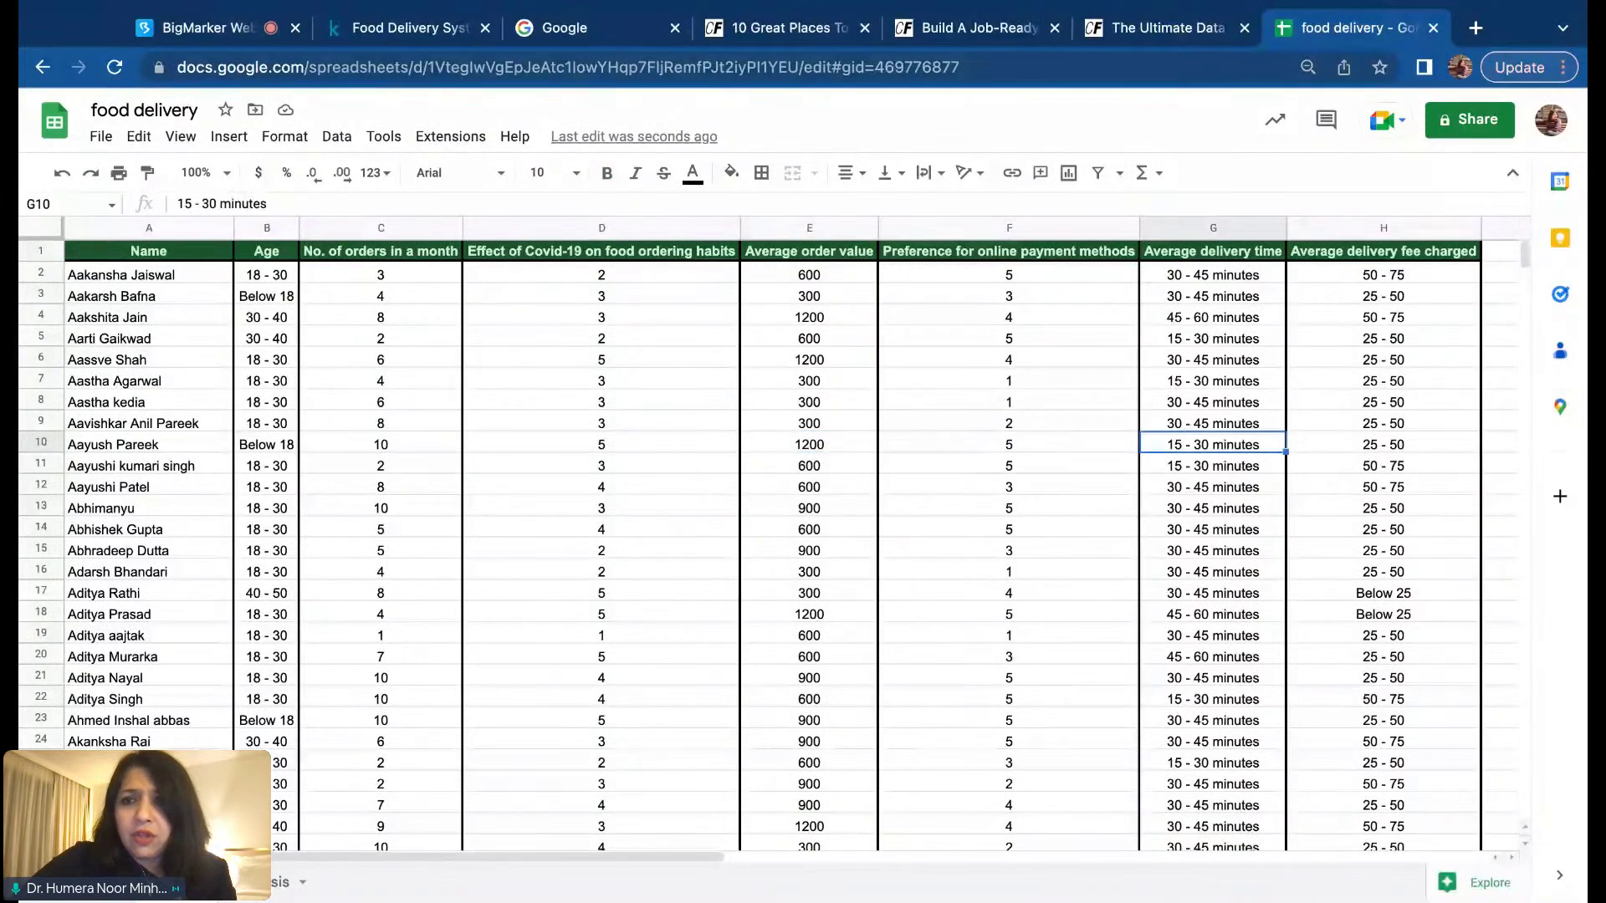
key("Left")
key("Left")
key("Left")
key("Left")
key("Left")
key("Left")
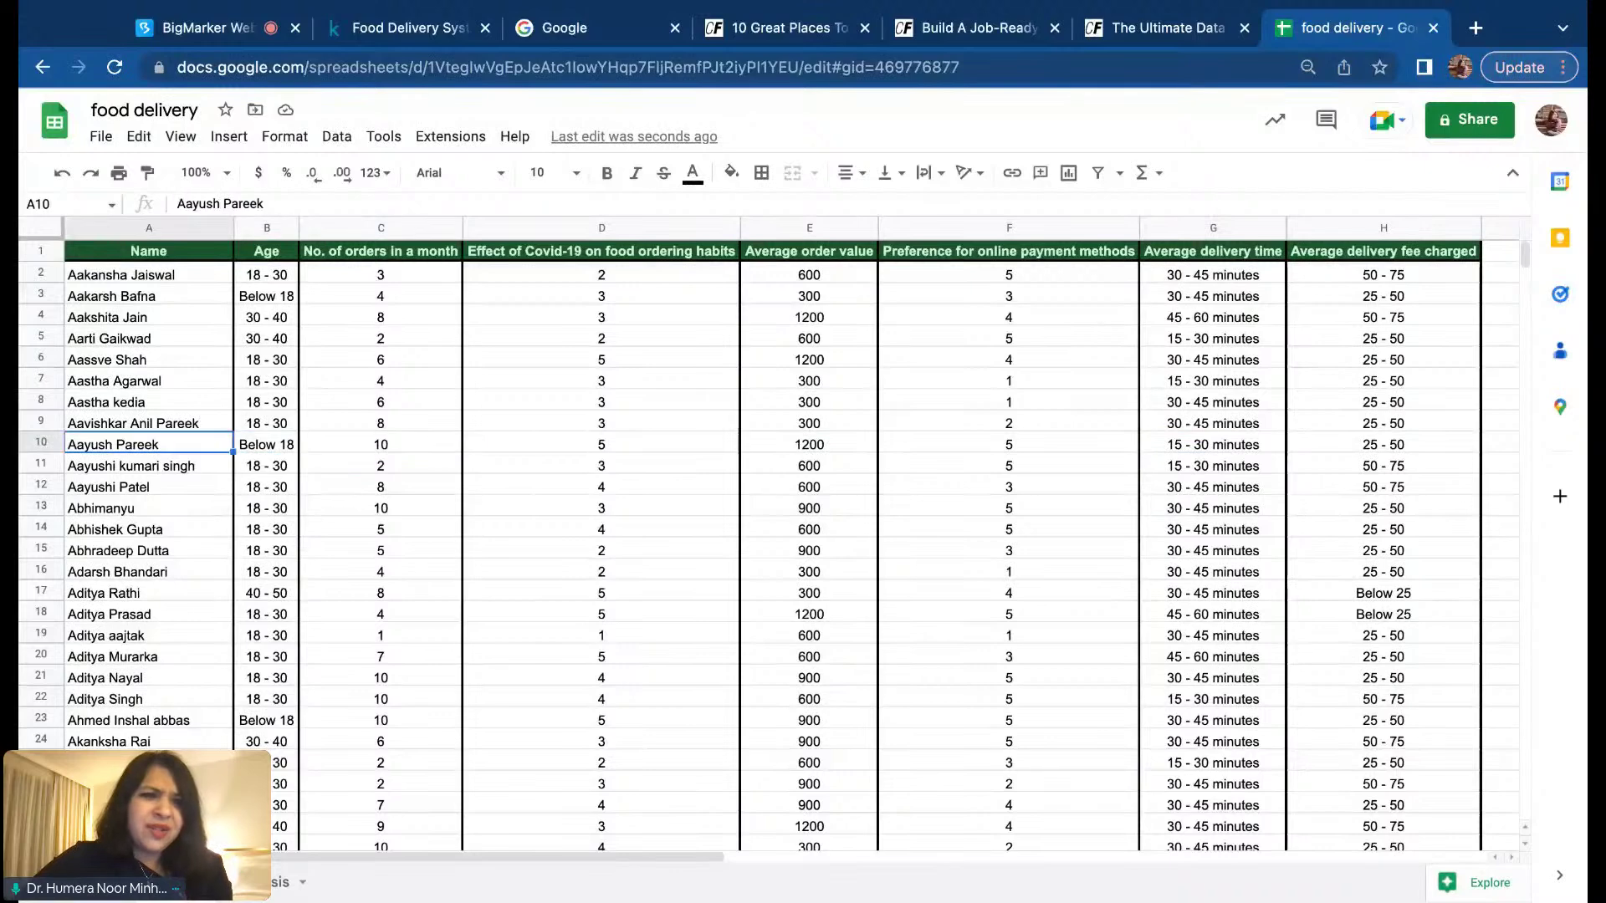
key("Down")
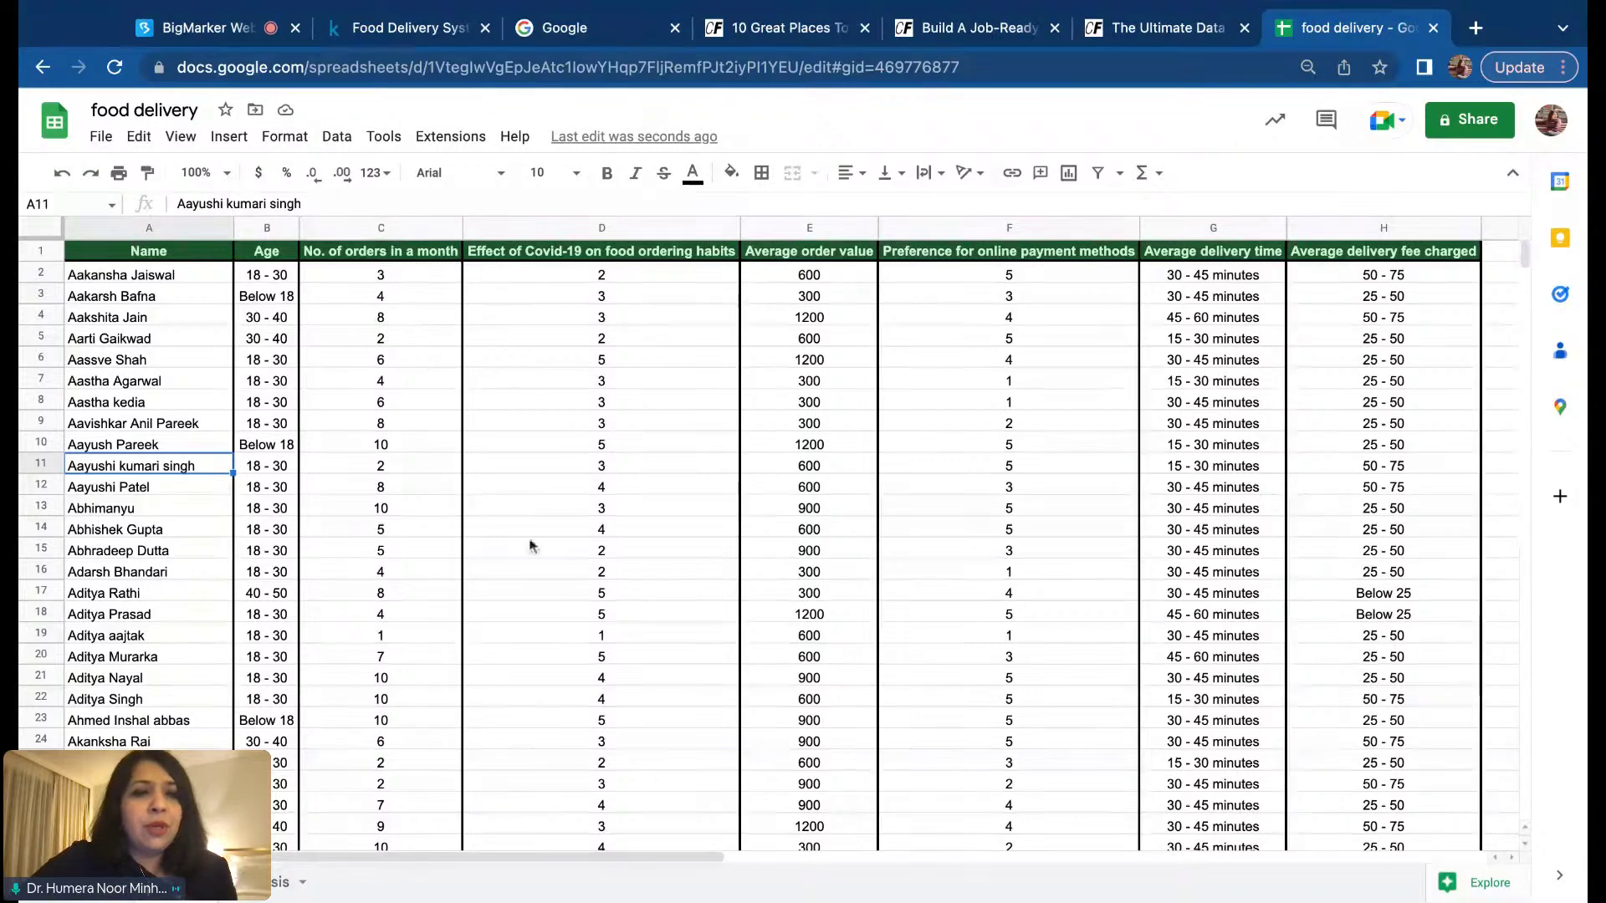
Step: Create a filter over the entire data sheet
left_click(50, 228)
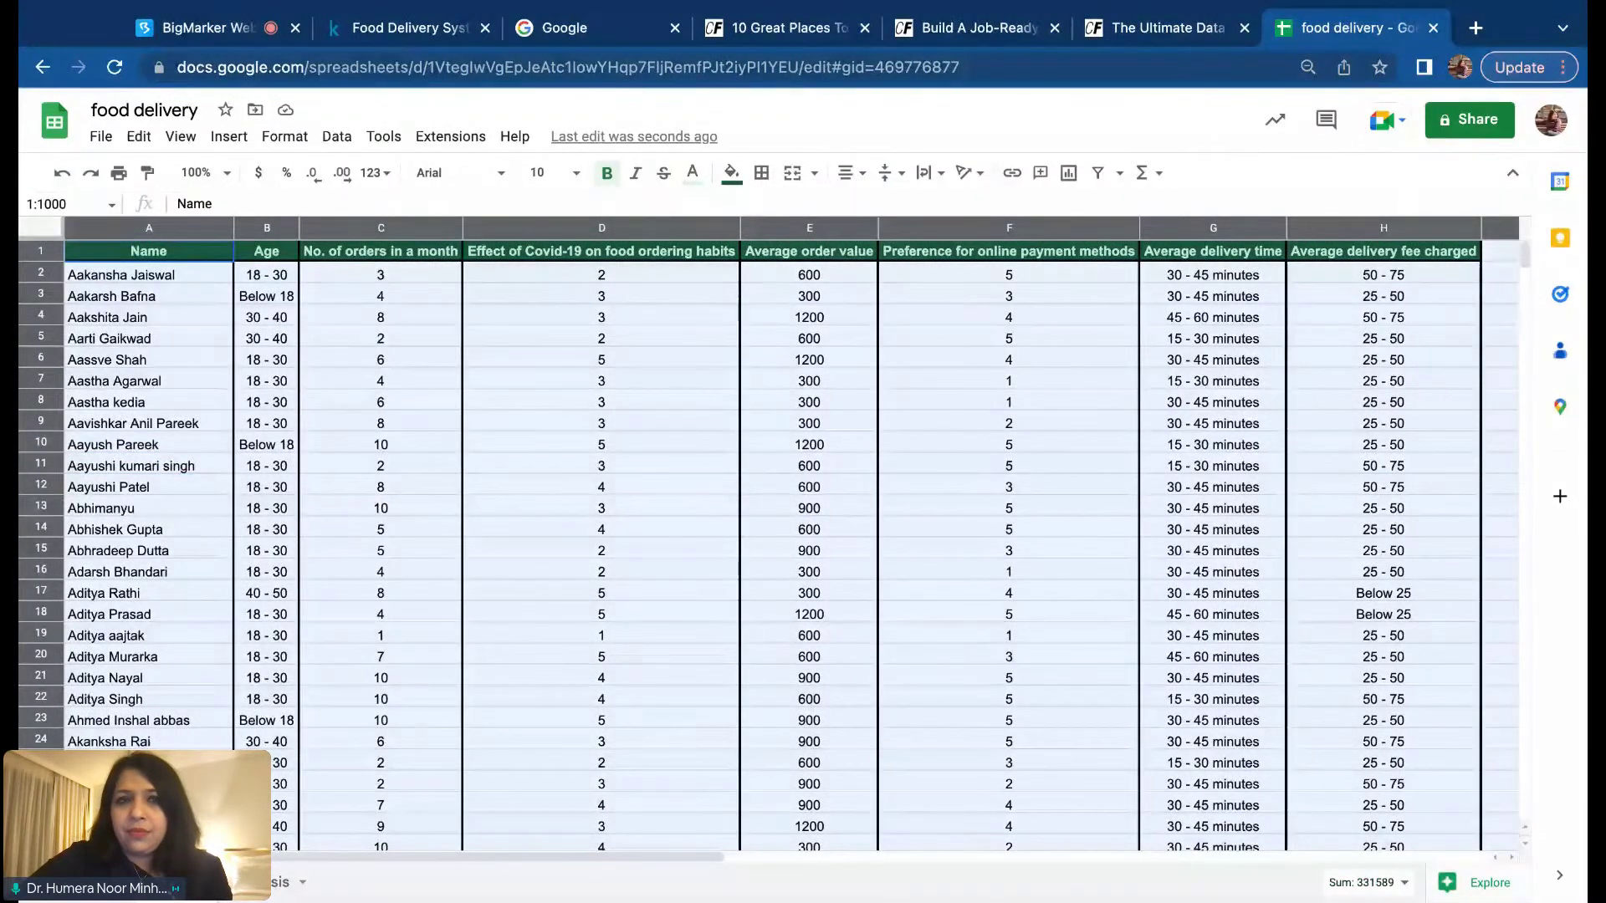
left_click(348, 142)
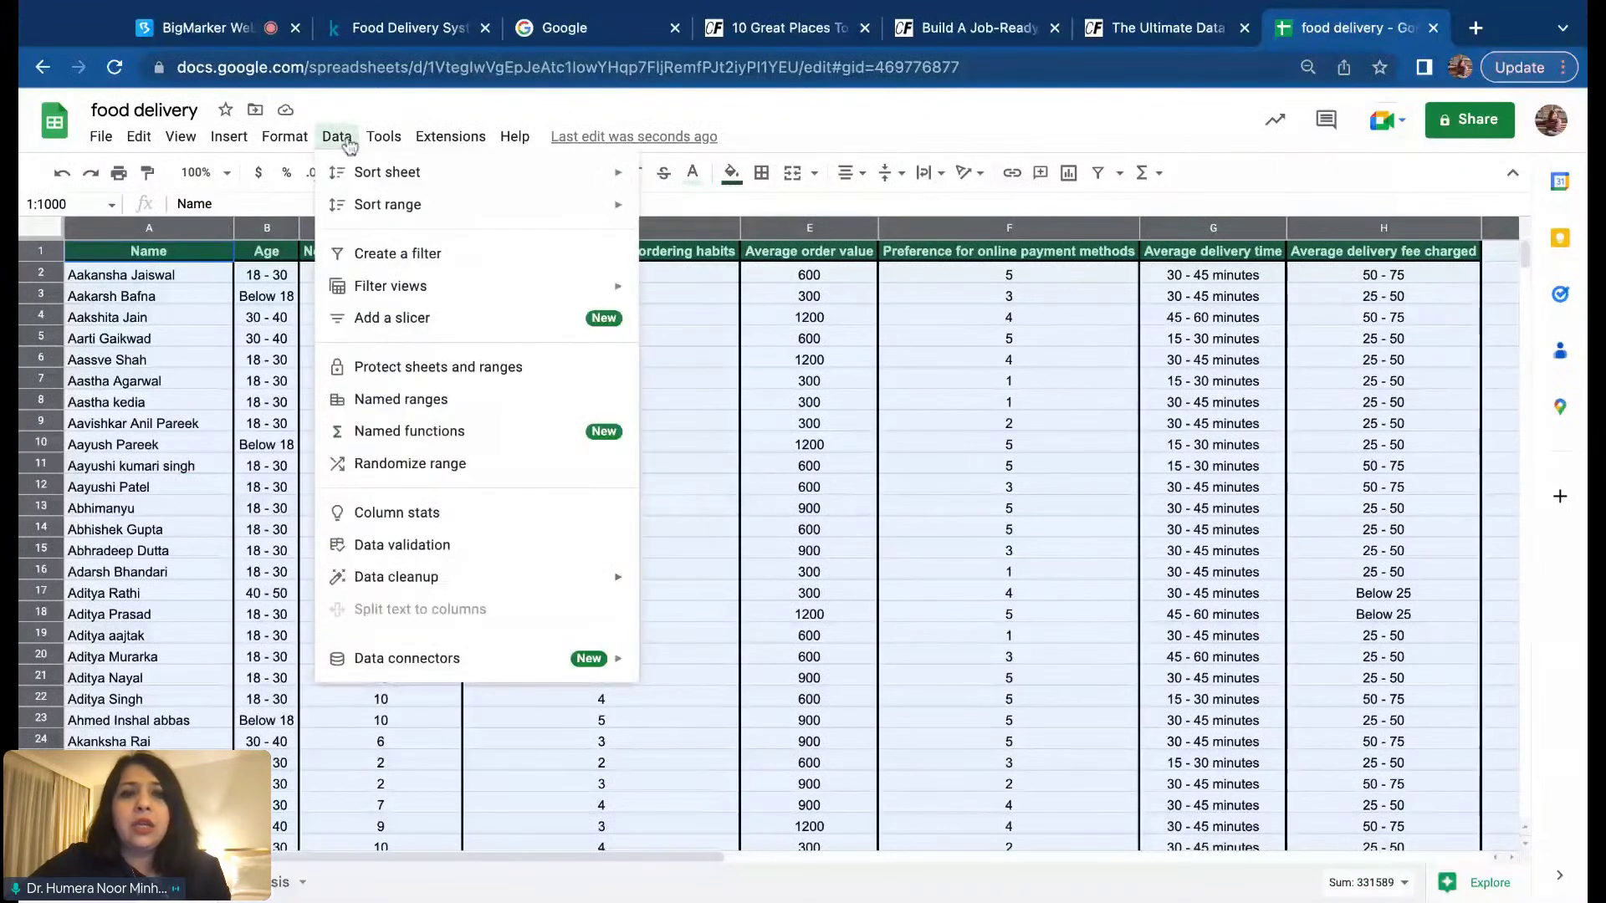
left_click(391, 253)
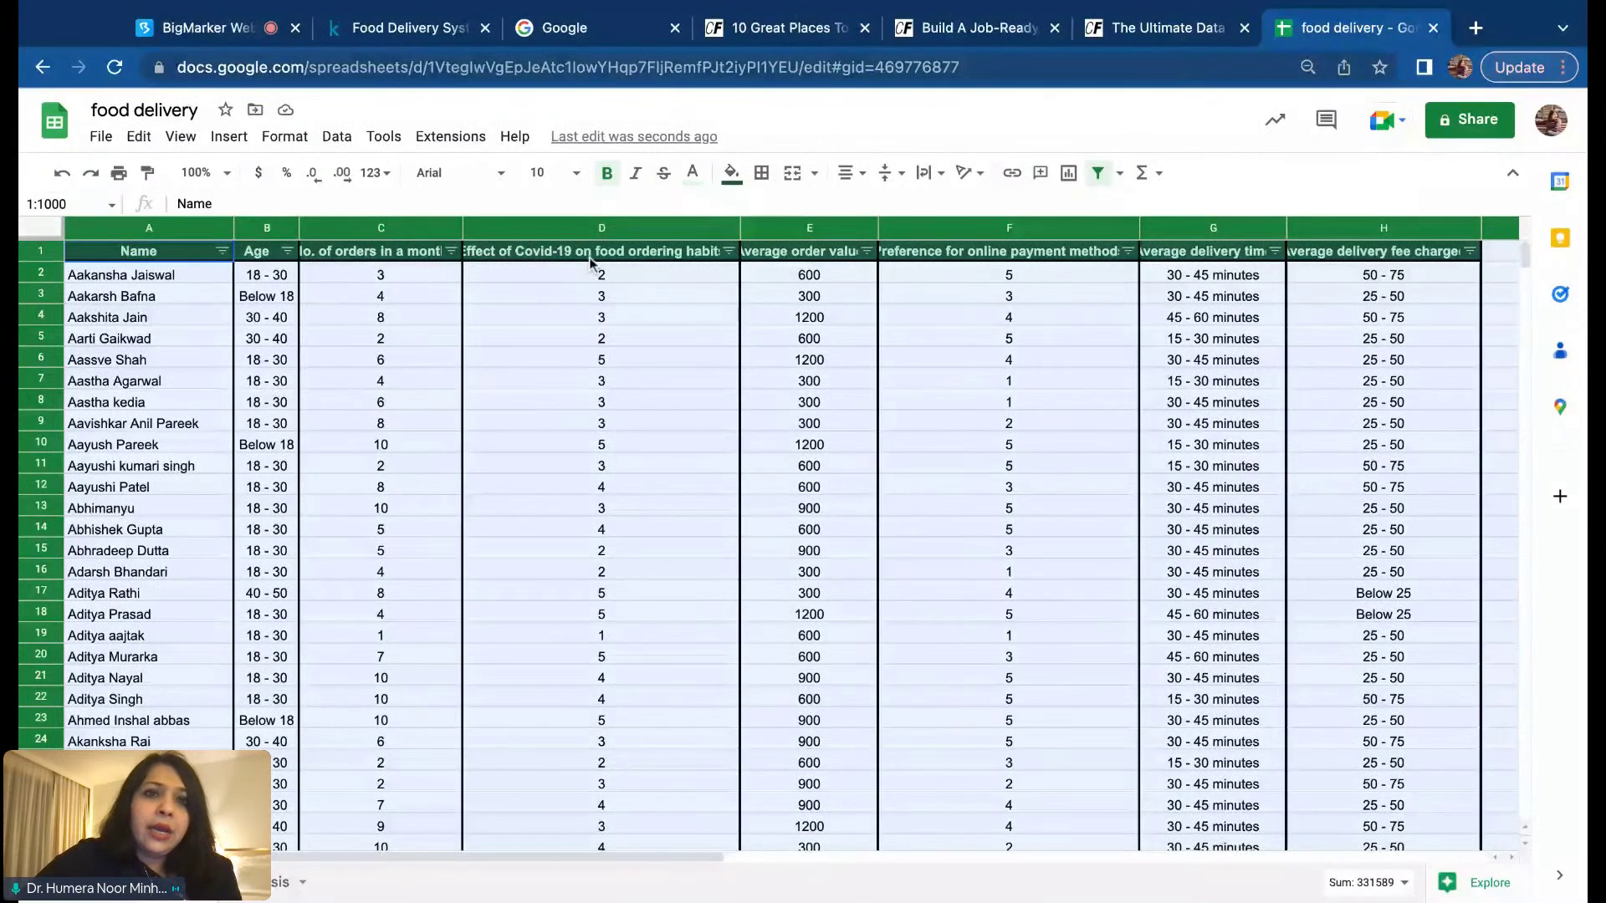
Step: Filter the No. of orders in a month column to show only rows with the value 0
left_click(452, 253)
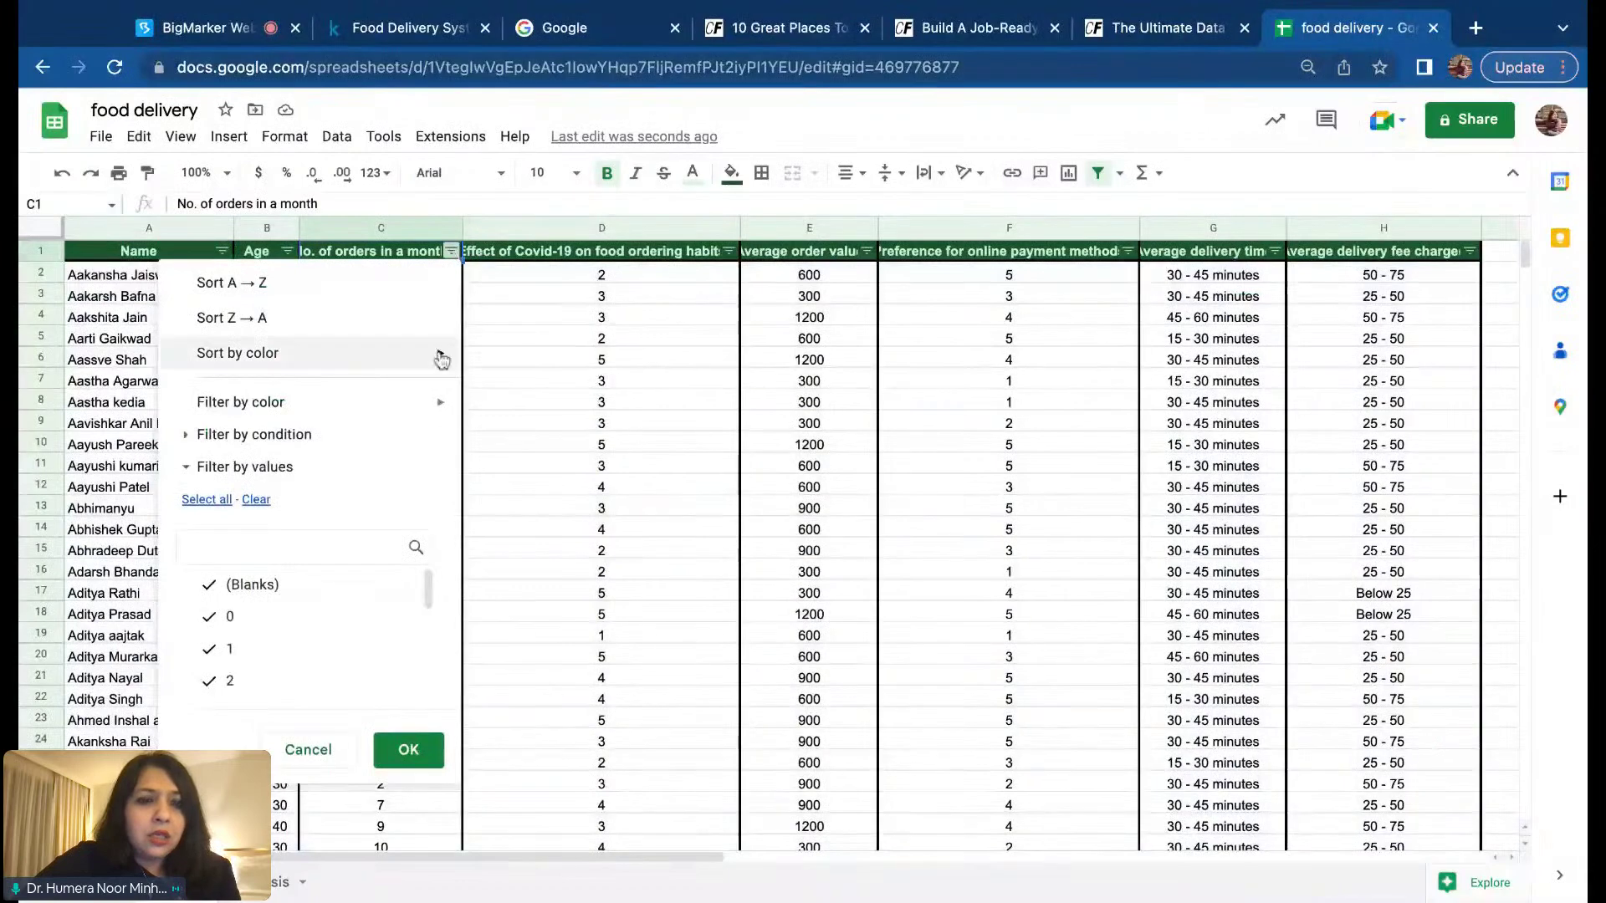
left_click(257, 500)
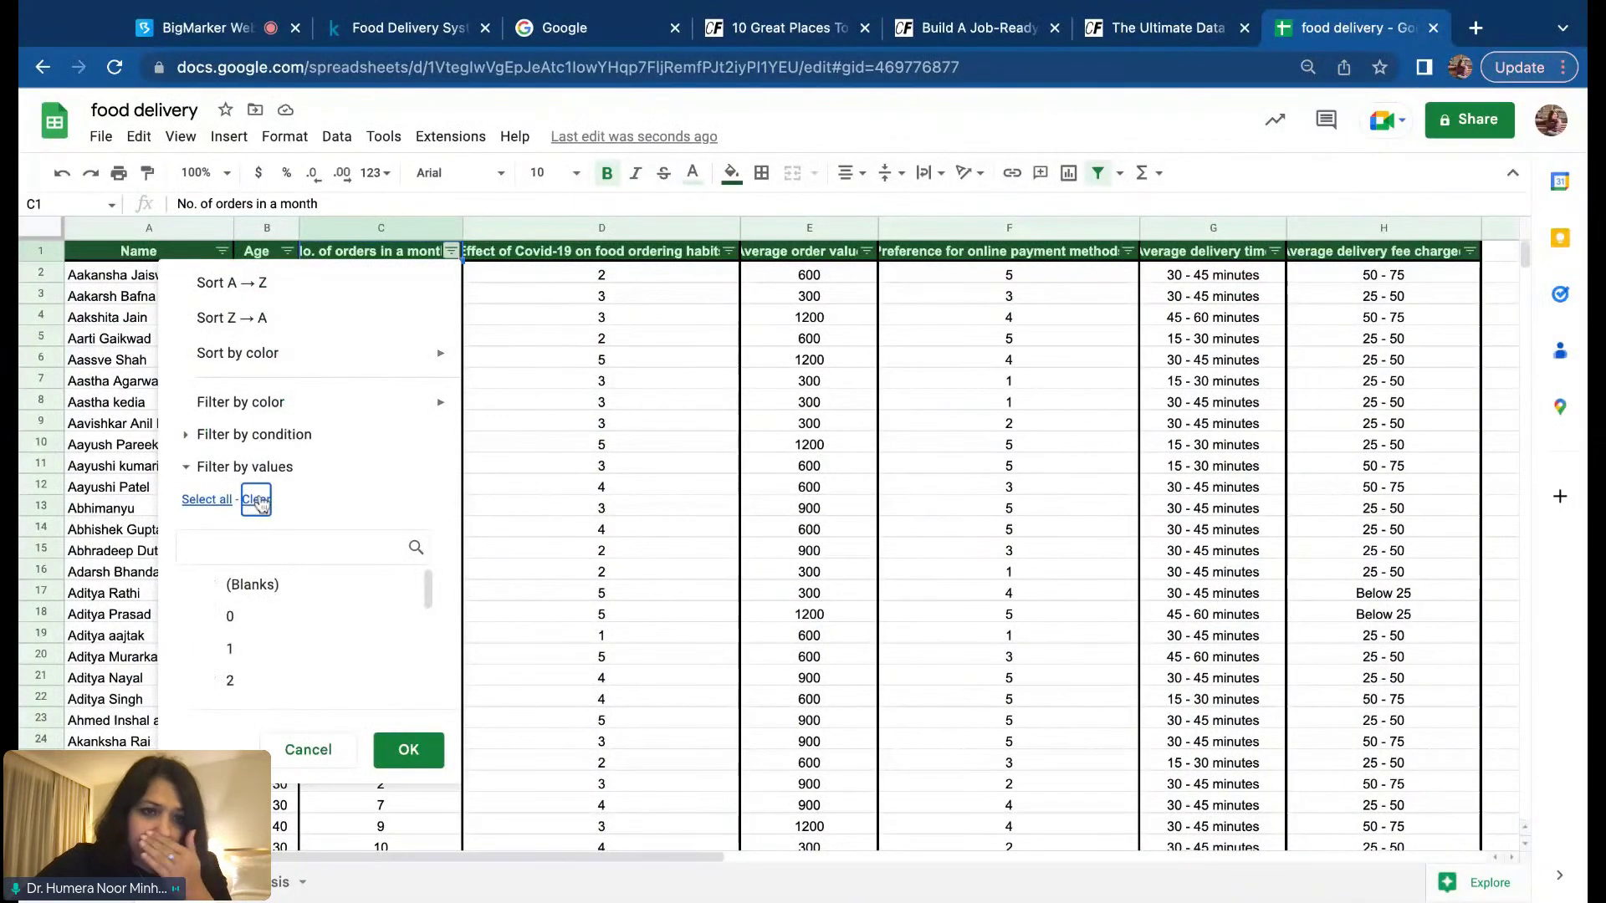
left_click(256, 619)
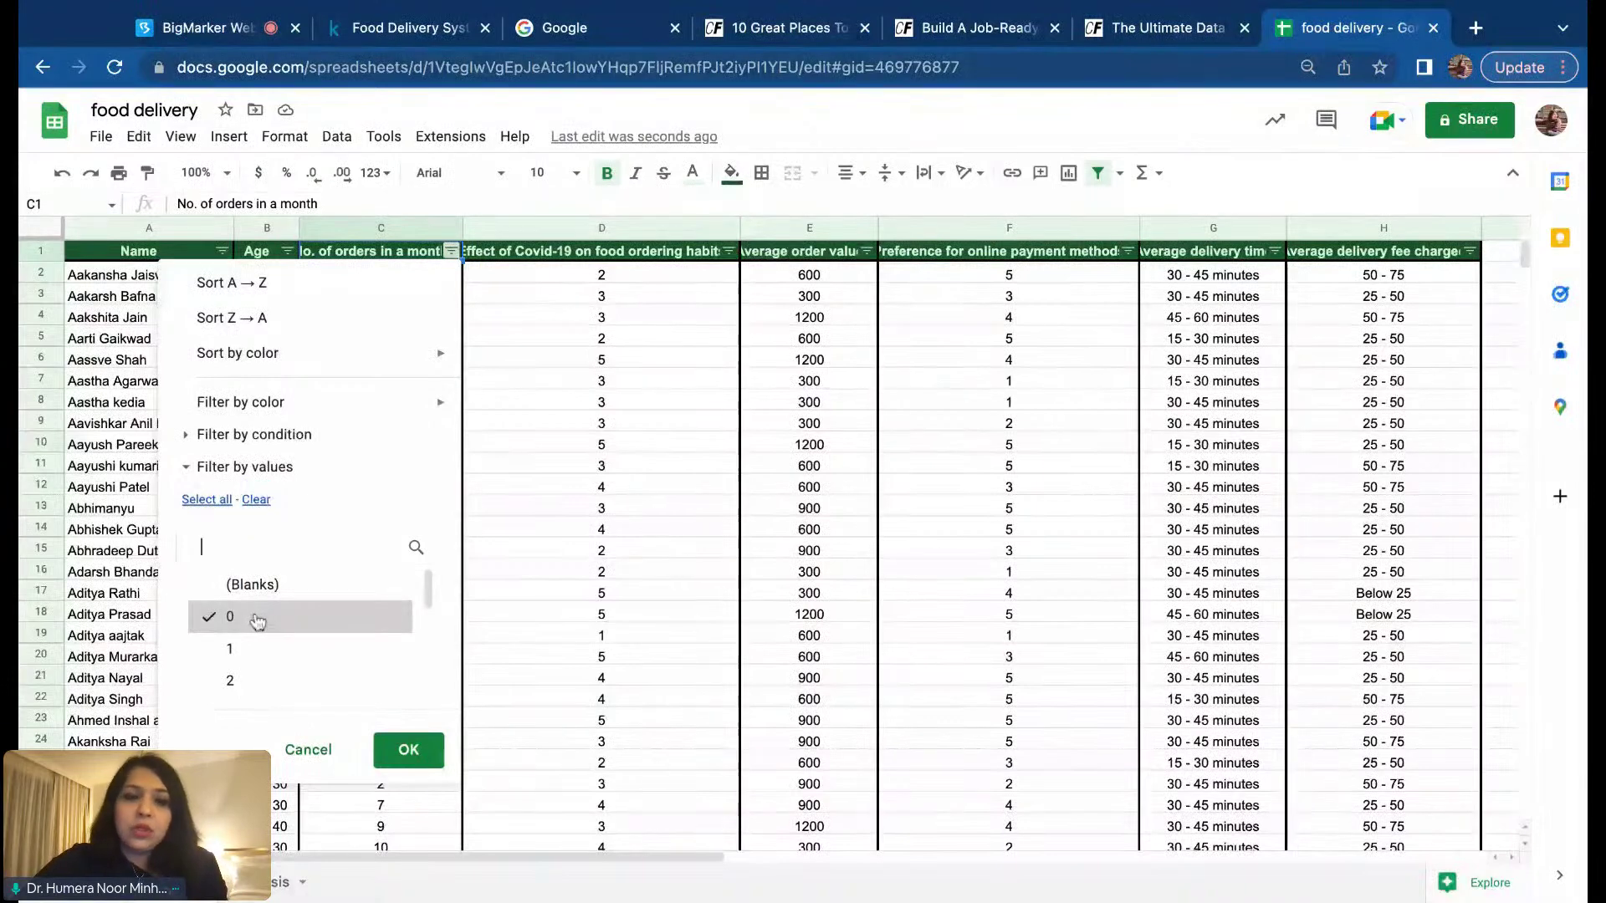
left_click(409, 750)
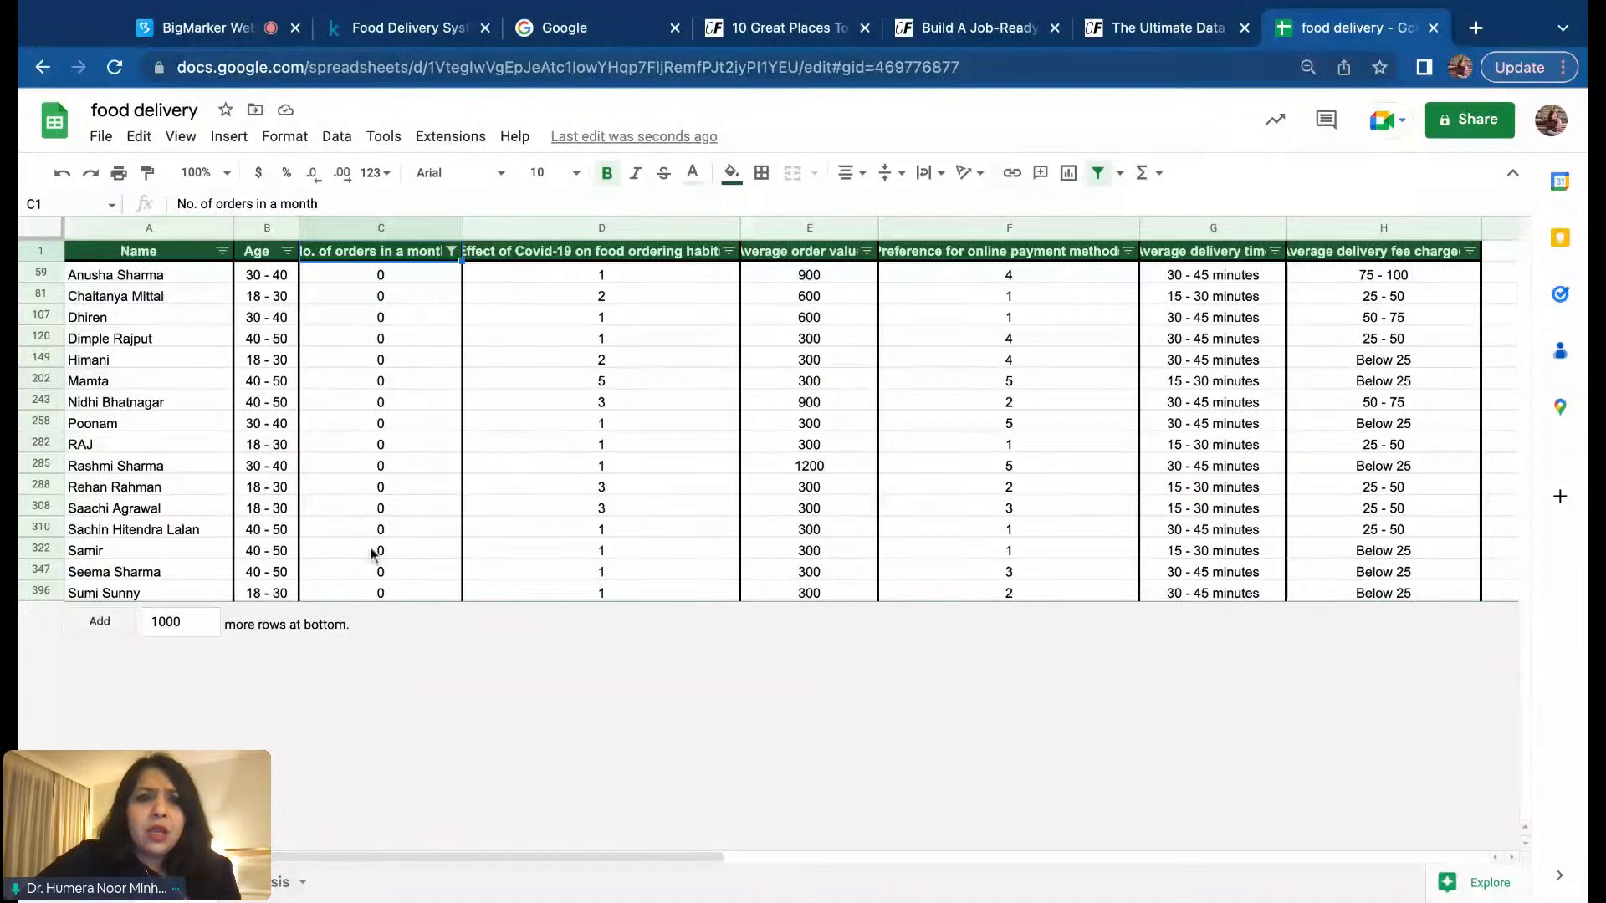
Step: Check the count of the filtered zero-order cells C59:C396, switching the selection summary to Count
left_click(403, 274)
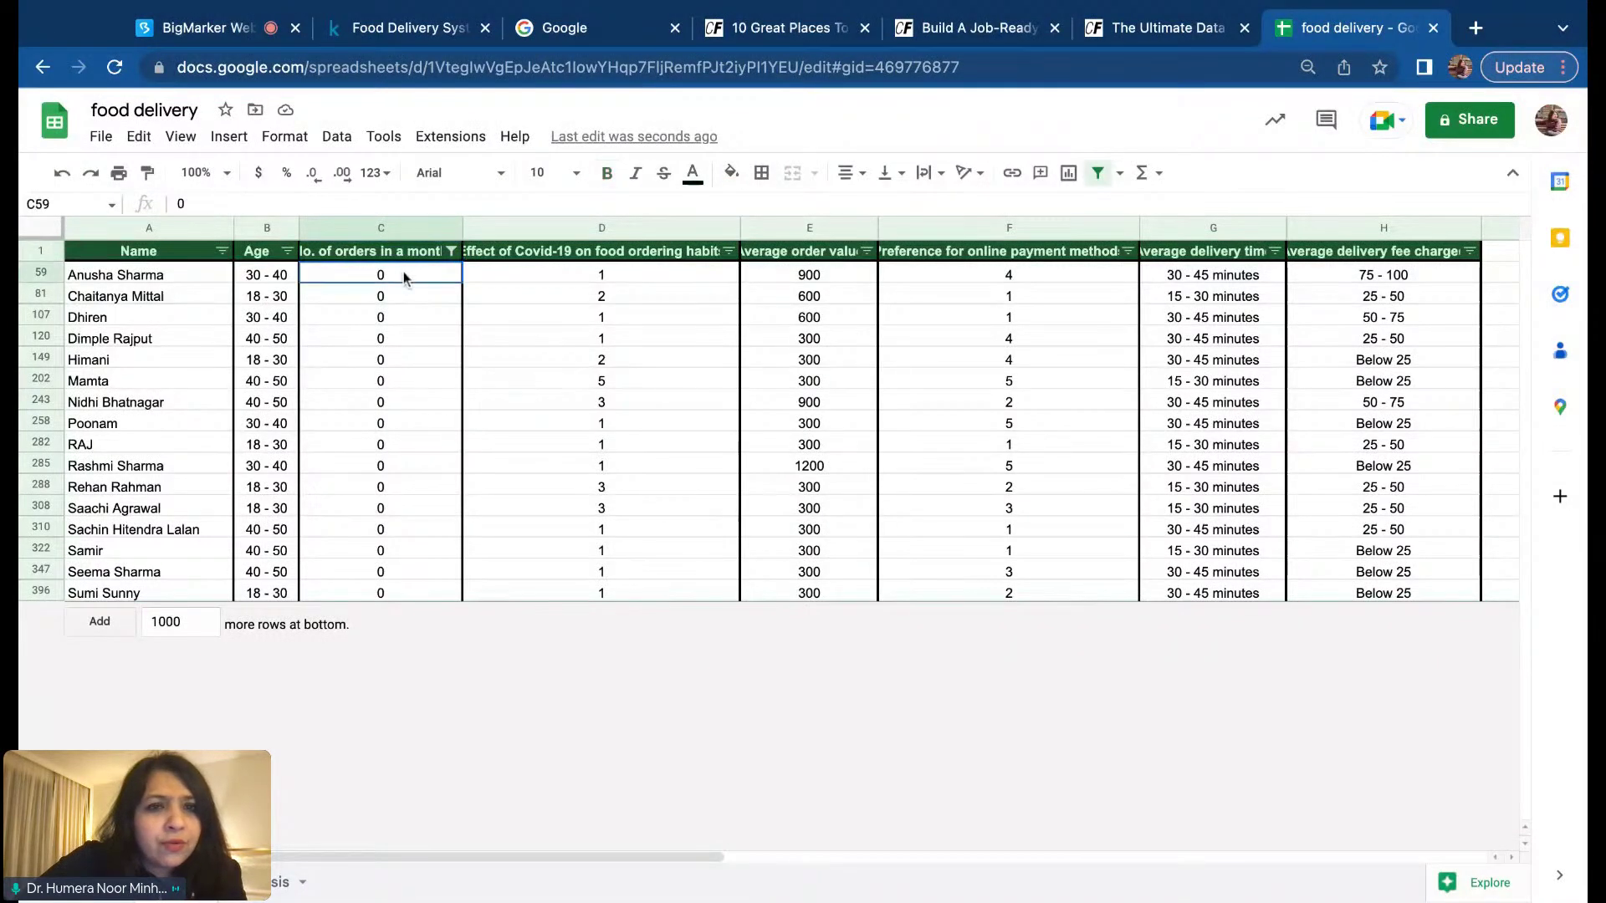
key("shift+Down")
key("shift+Down")
key("shift+Down")
key("shift+Down")
key("shift+Down")
key("shift+Down")
key("shift+Down")
key("shift+Down")
key("shift+Down")
key("shift+Down")
key("shift+Down")
key("shift+Down")
key("shift+Down")
key("shift+Down")
key("shift+Down")
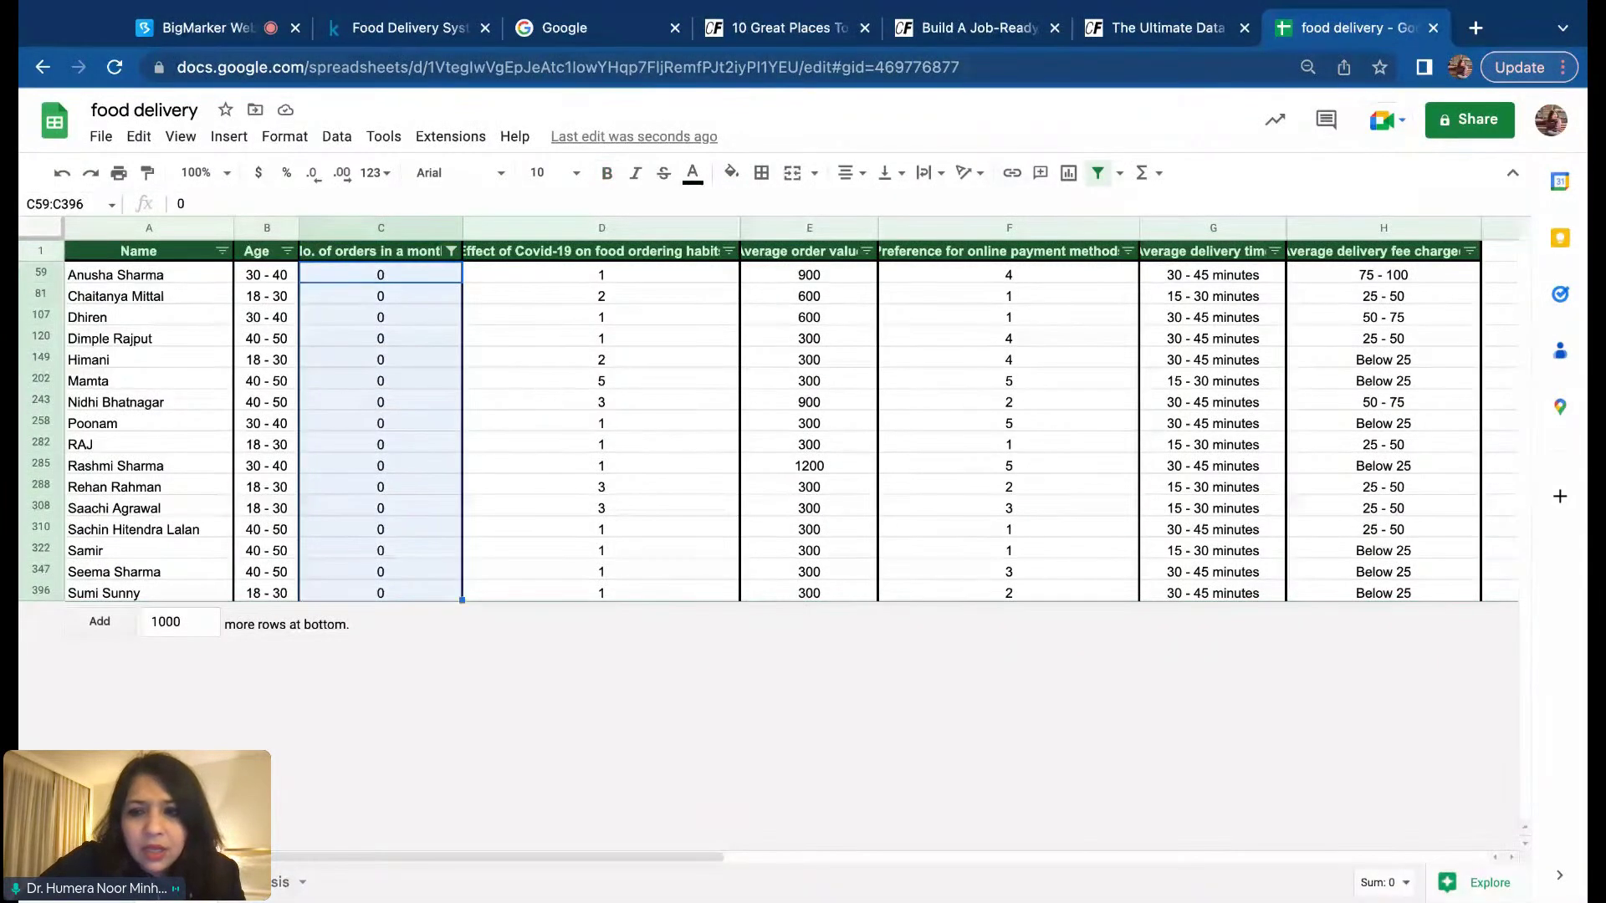
left_click(1380, 887)
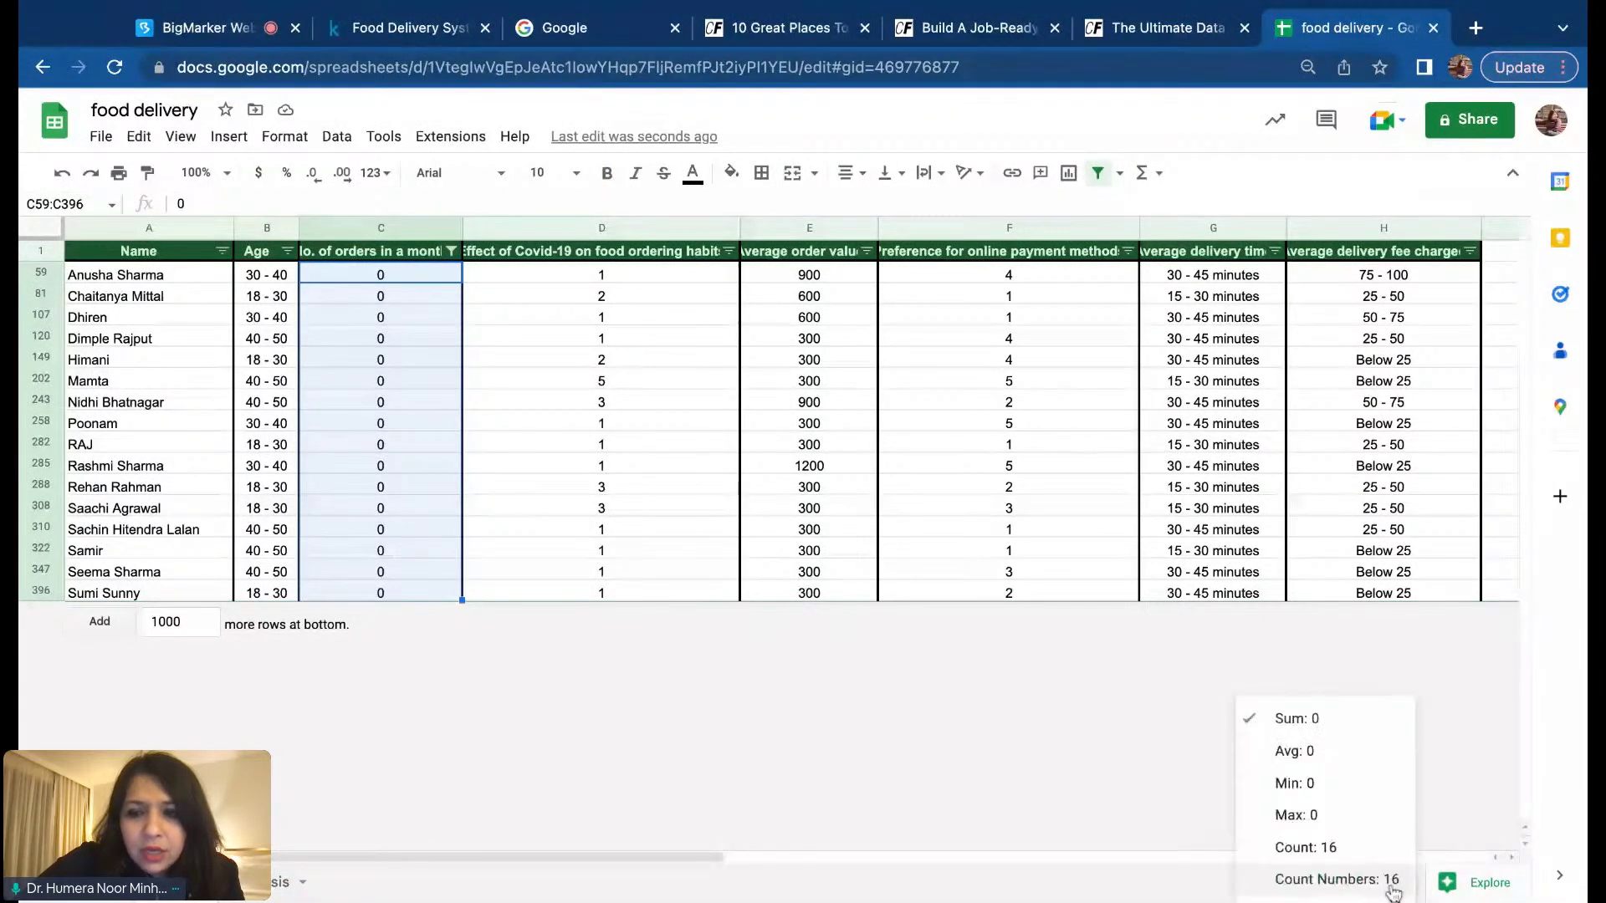
left_click(1352, 850)
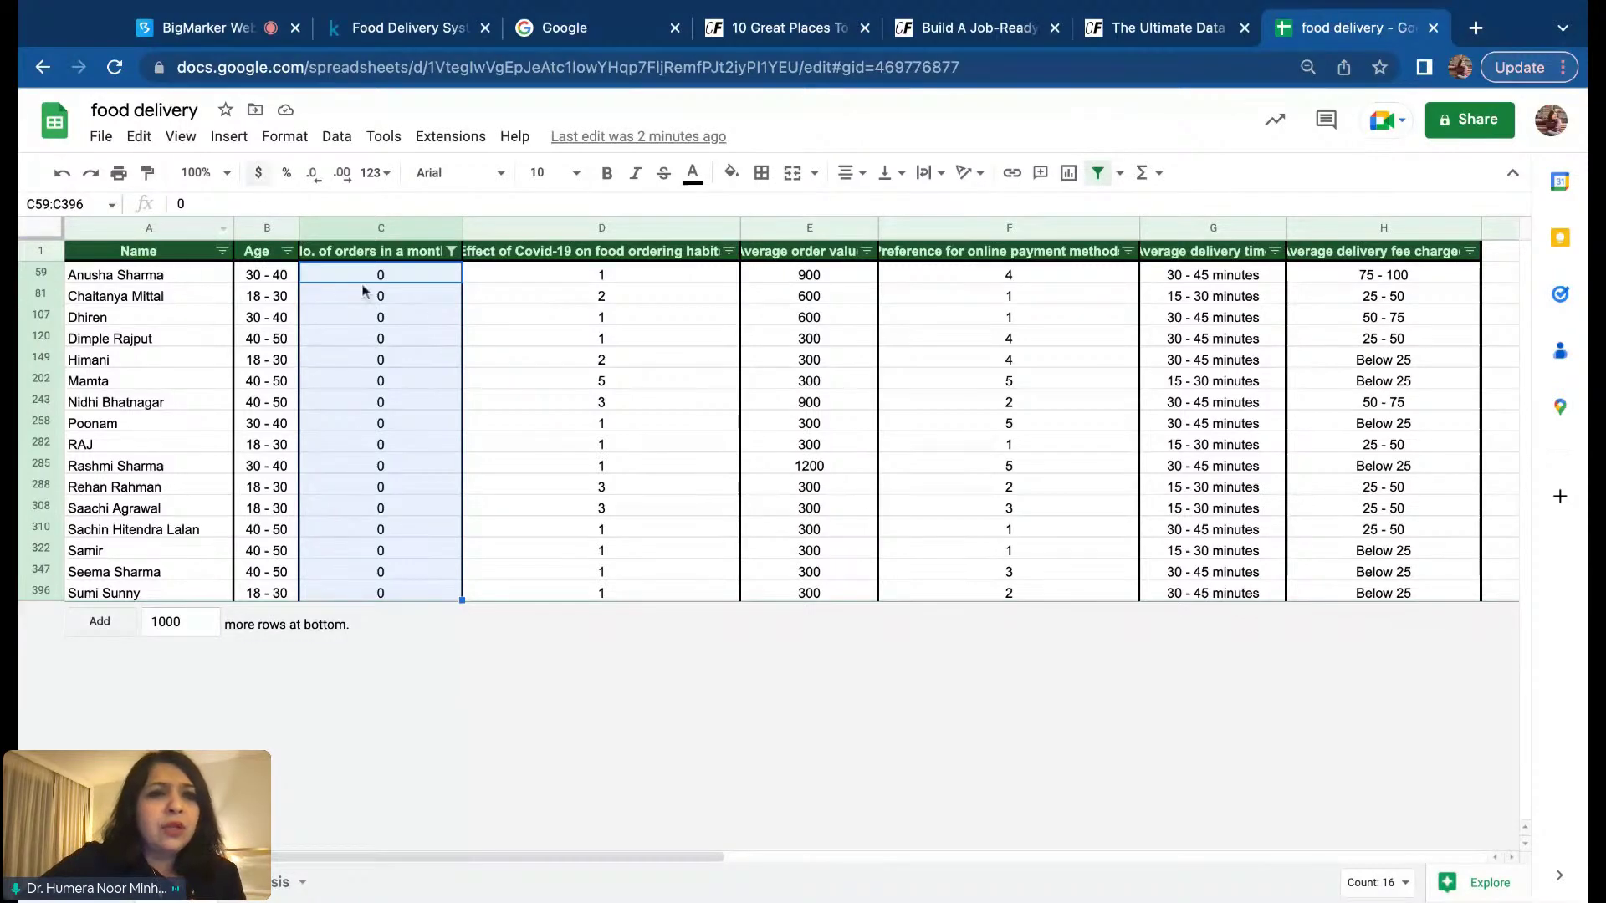
Step: Try replacing every 0 with 1 in column C using Find and replace, and undo the replacement
left_click(381, 230)
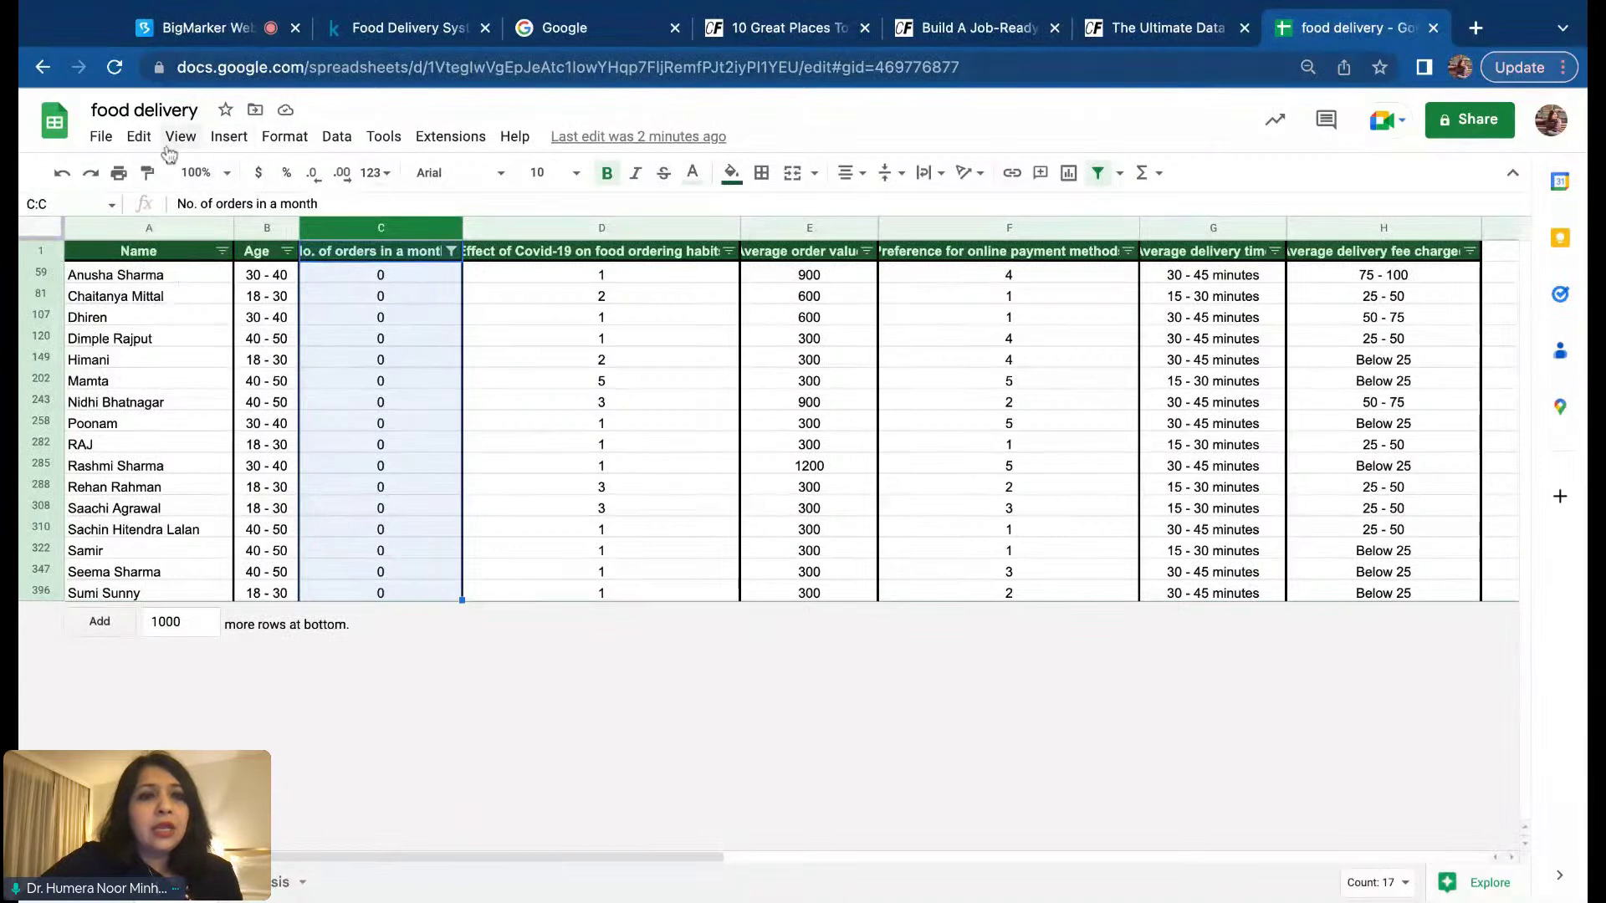
left_click(137, 138)
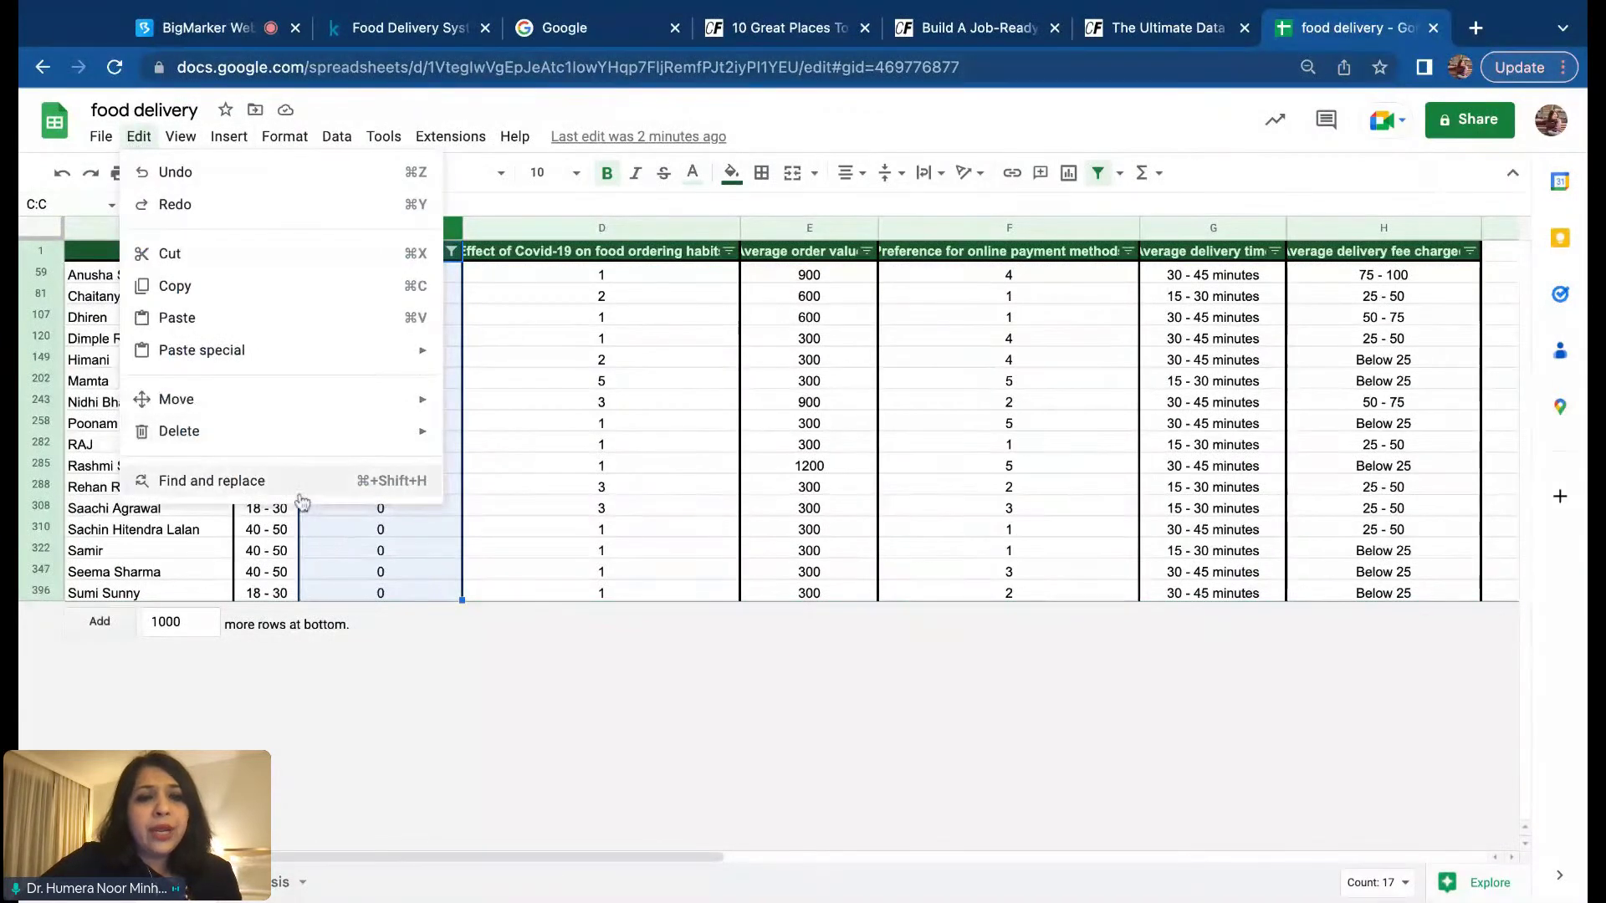
left_click(266, 488)
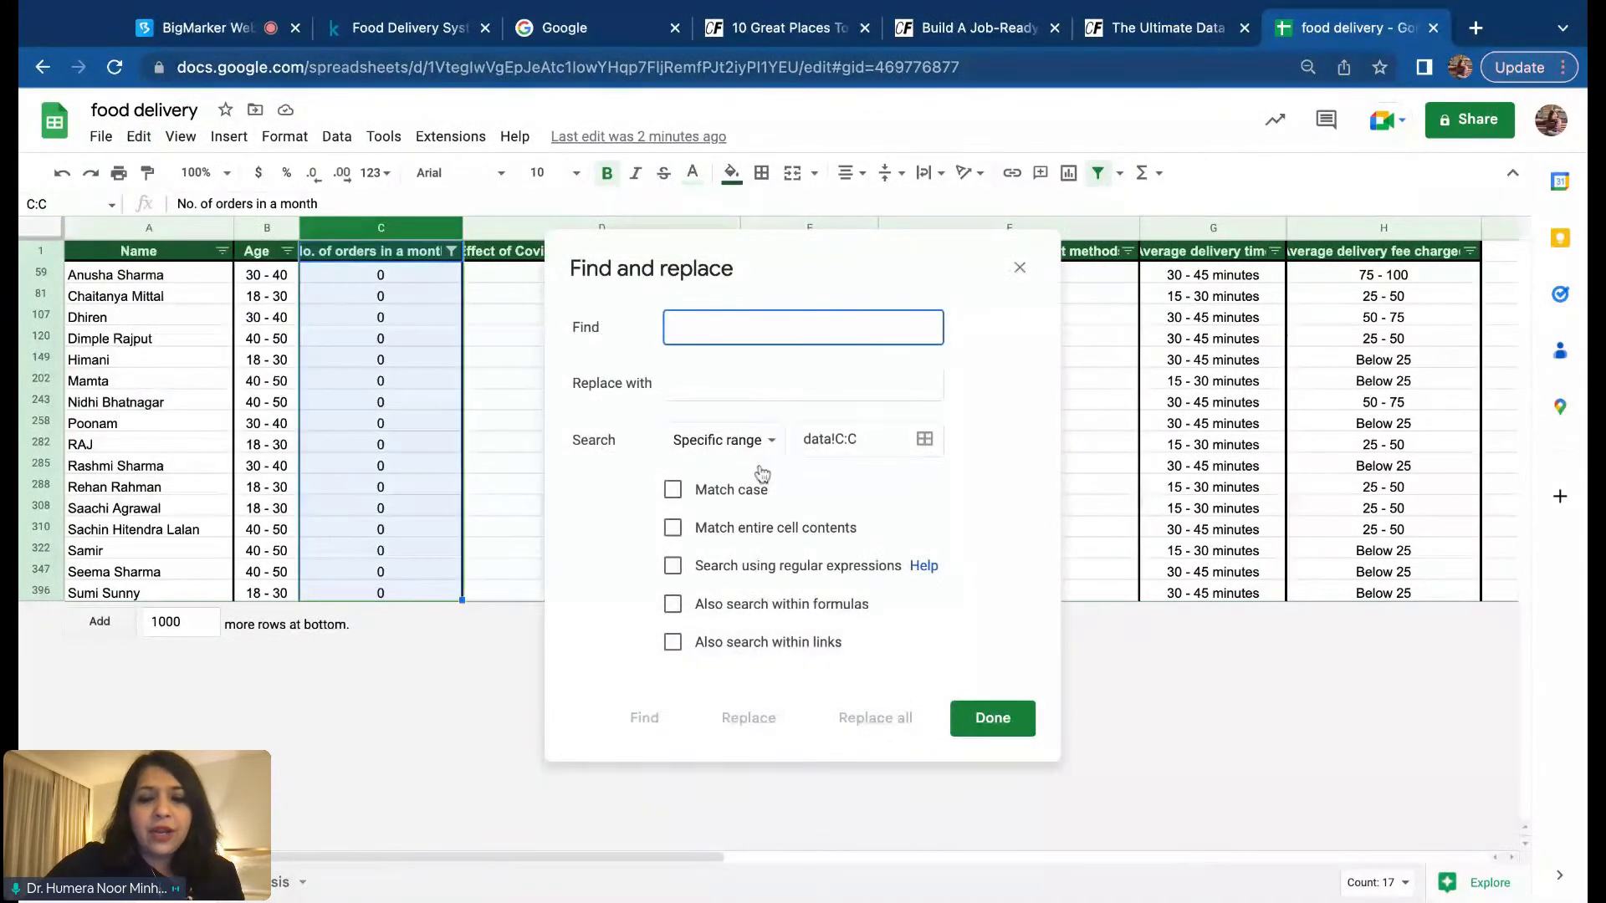
type("0")
key("Tab")
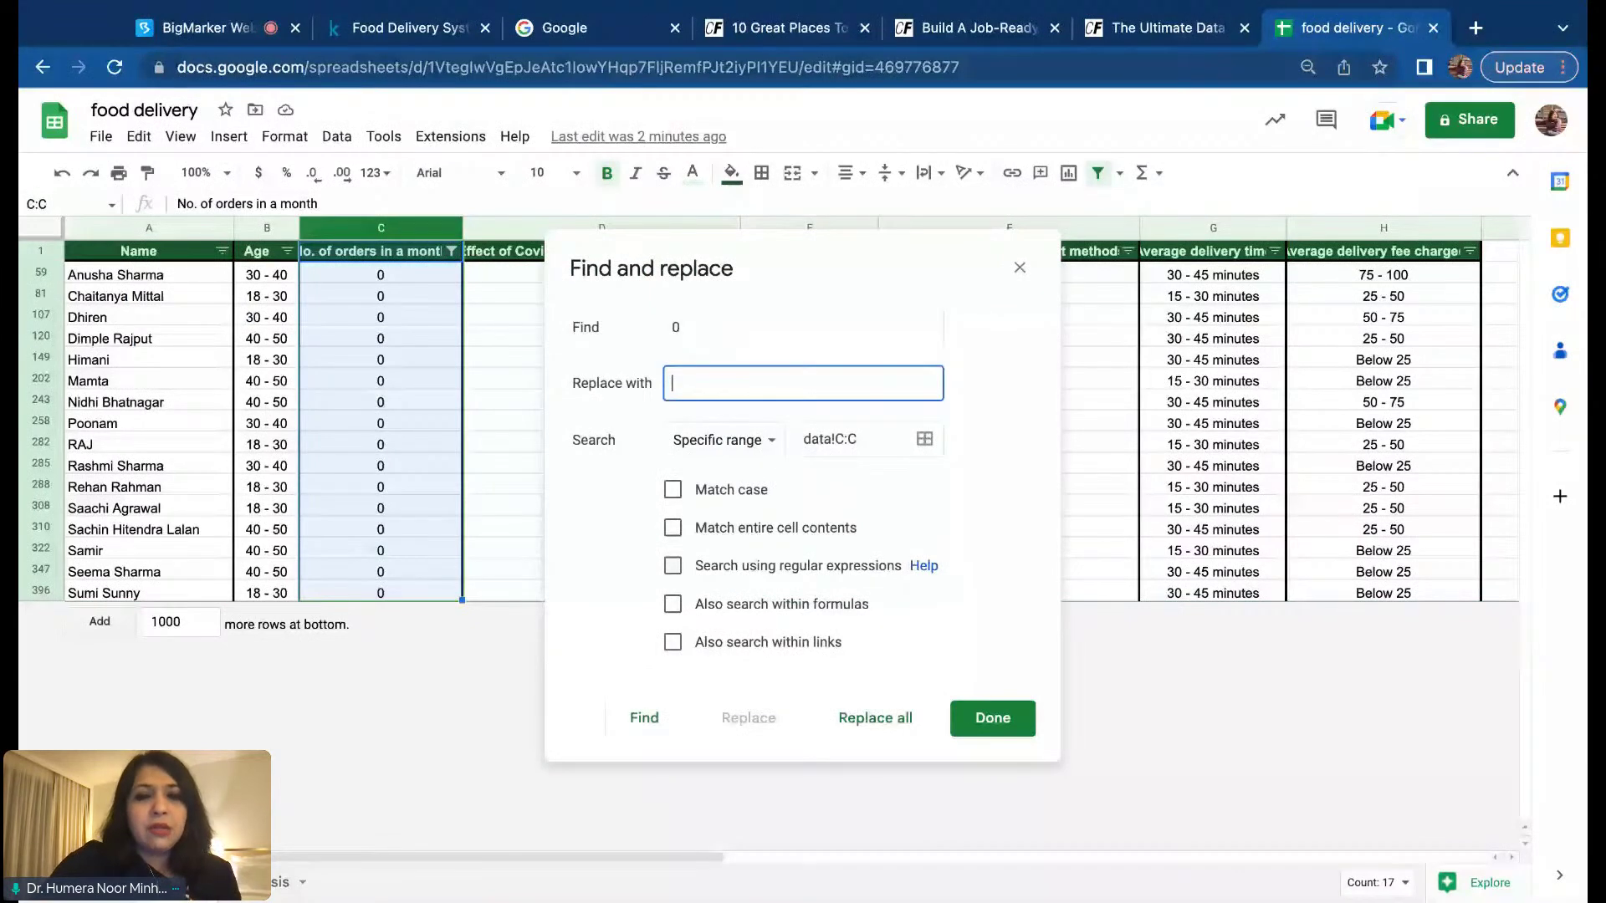
type("1")
left_click(870, 716)
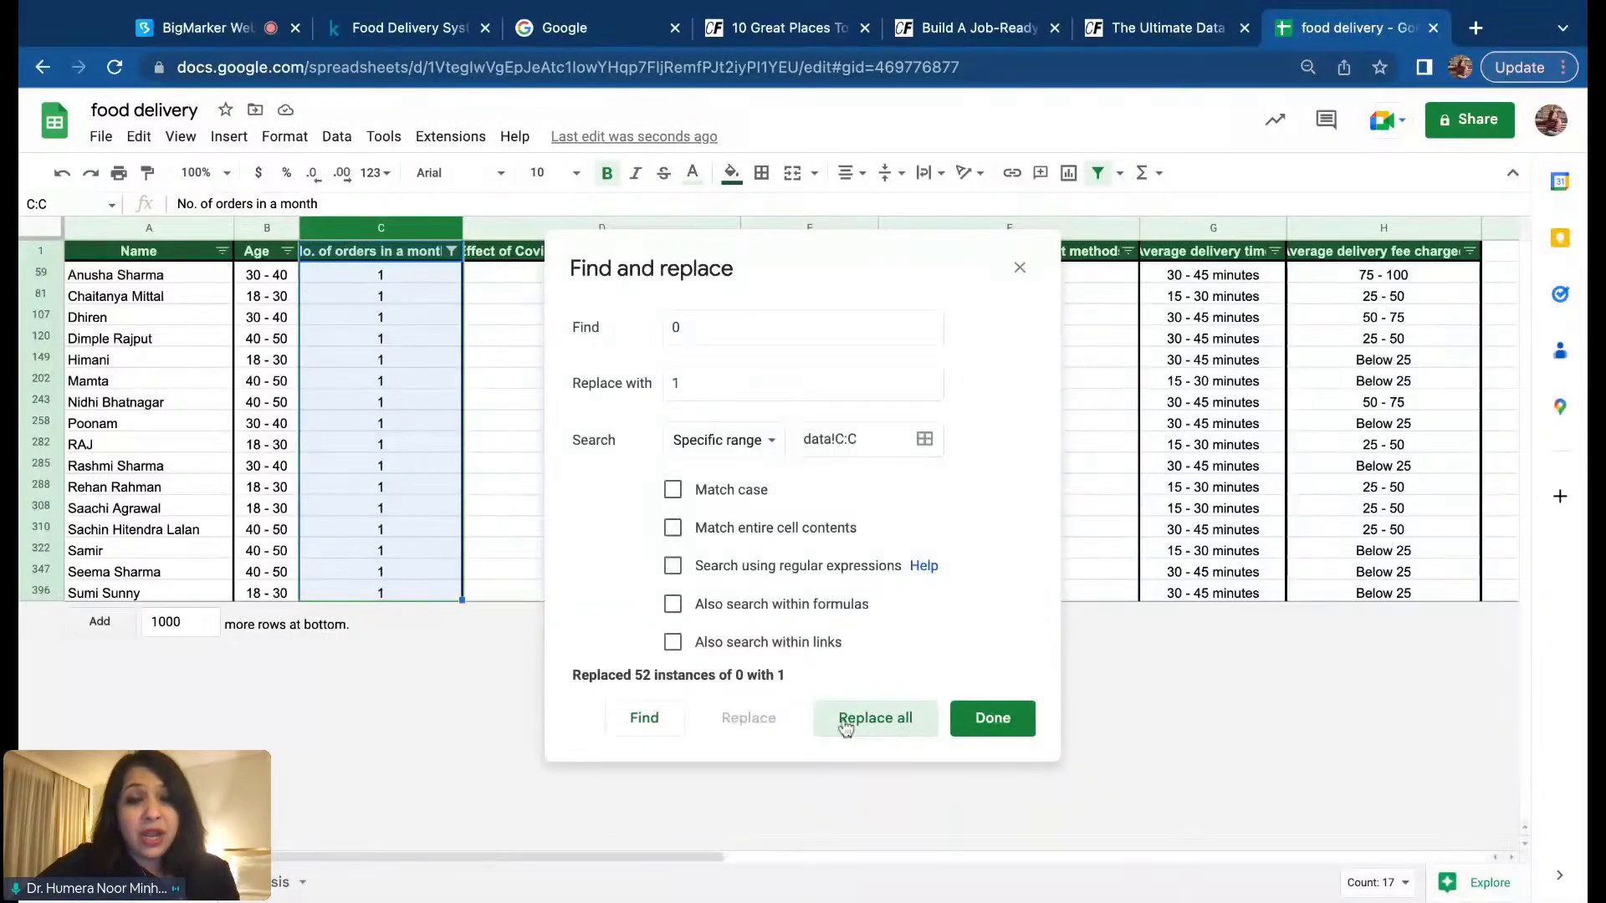
left_click(990, 721)
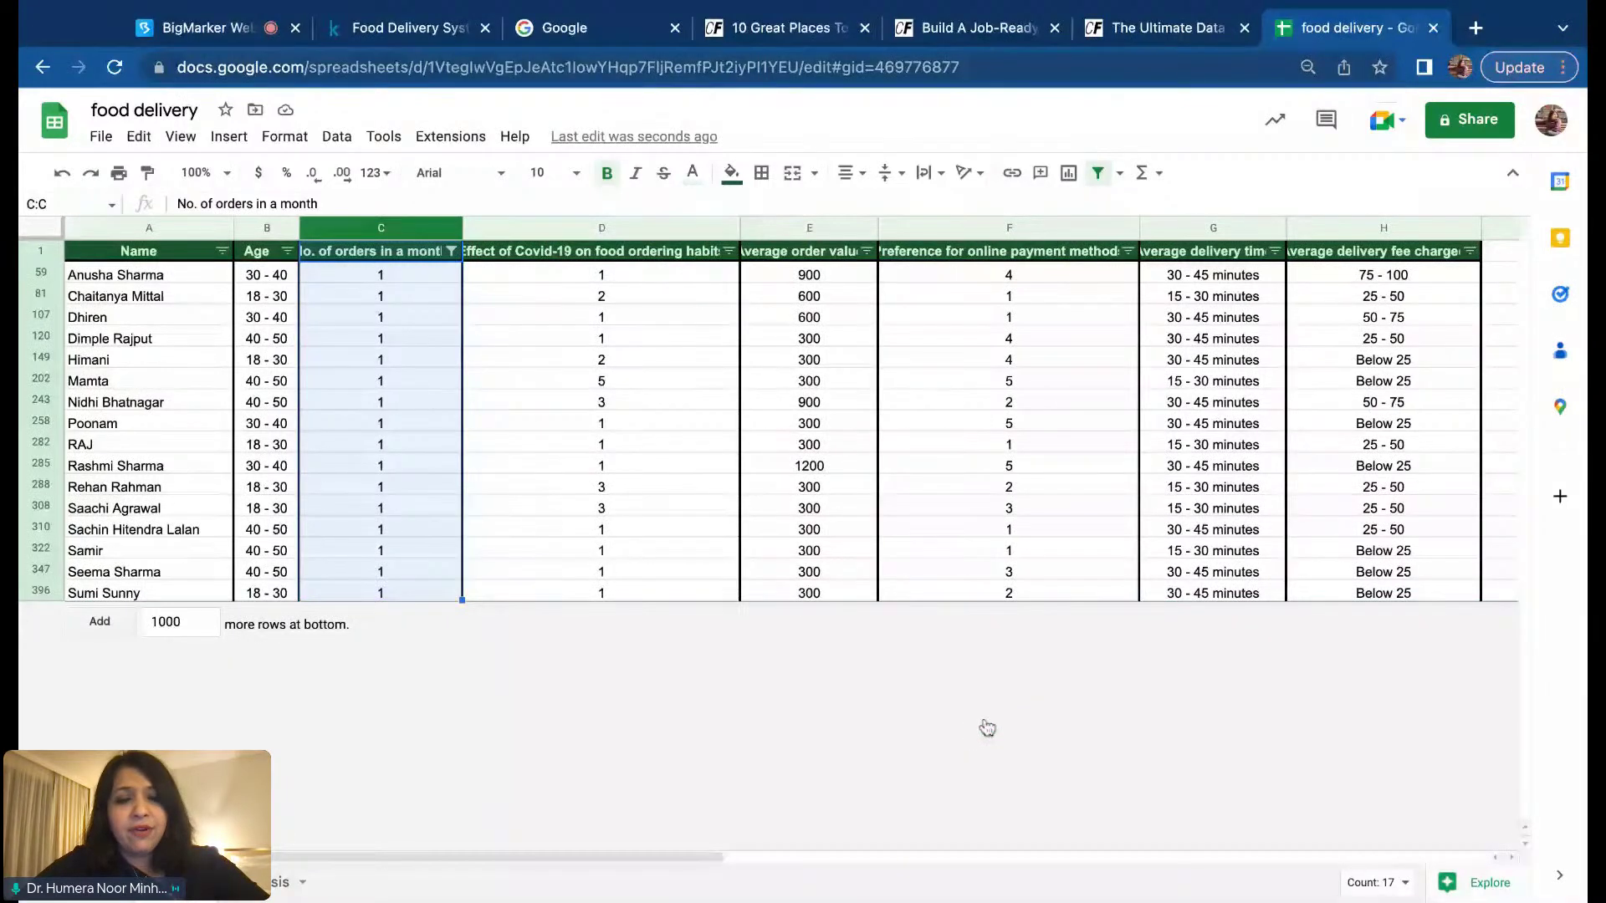
key("ctrl+z")
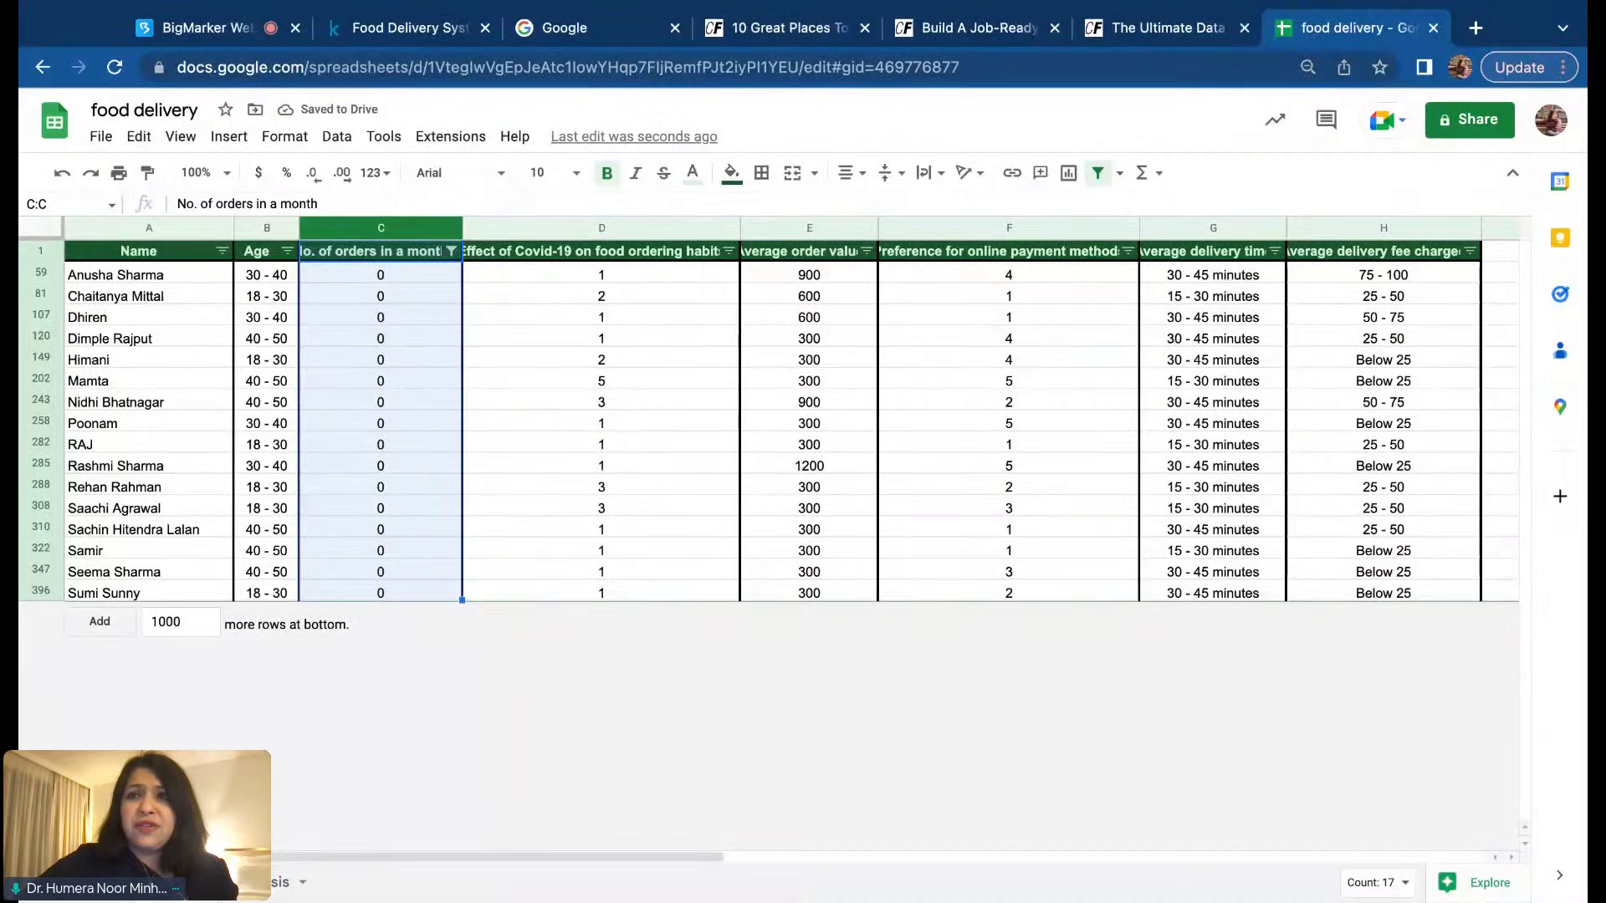
Step: Delete all the filtered zero-order rows, from row 59 through row 396
left_click(142, 445)
left_click(41, 273)
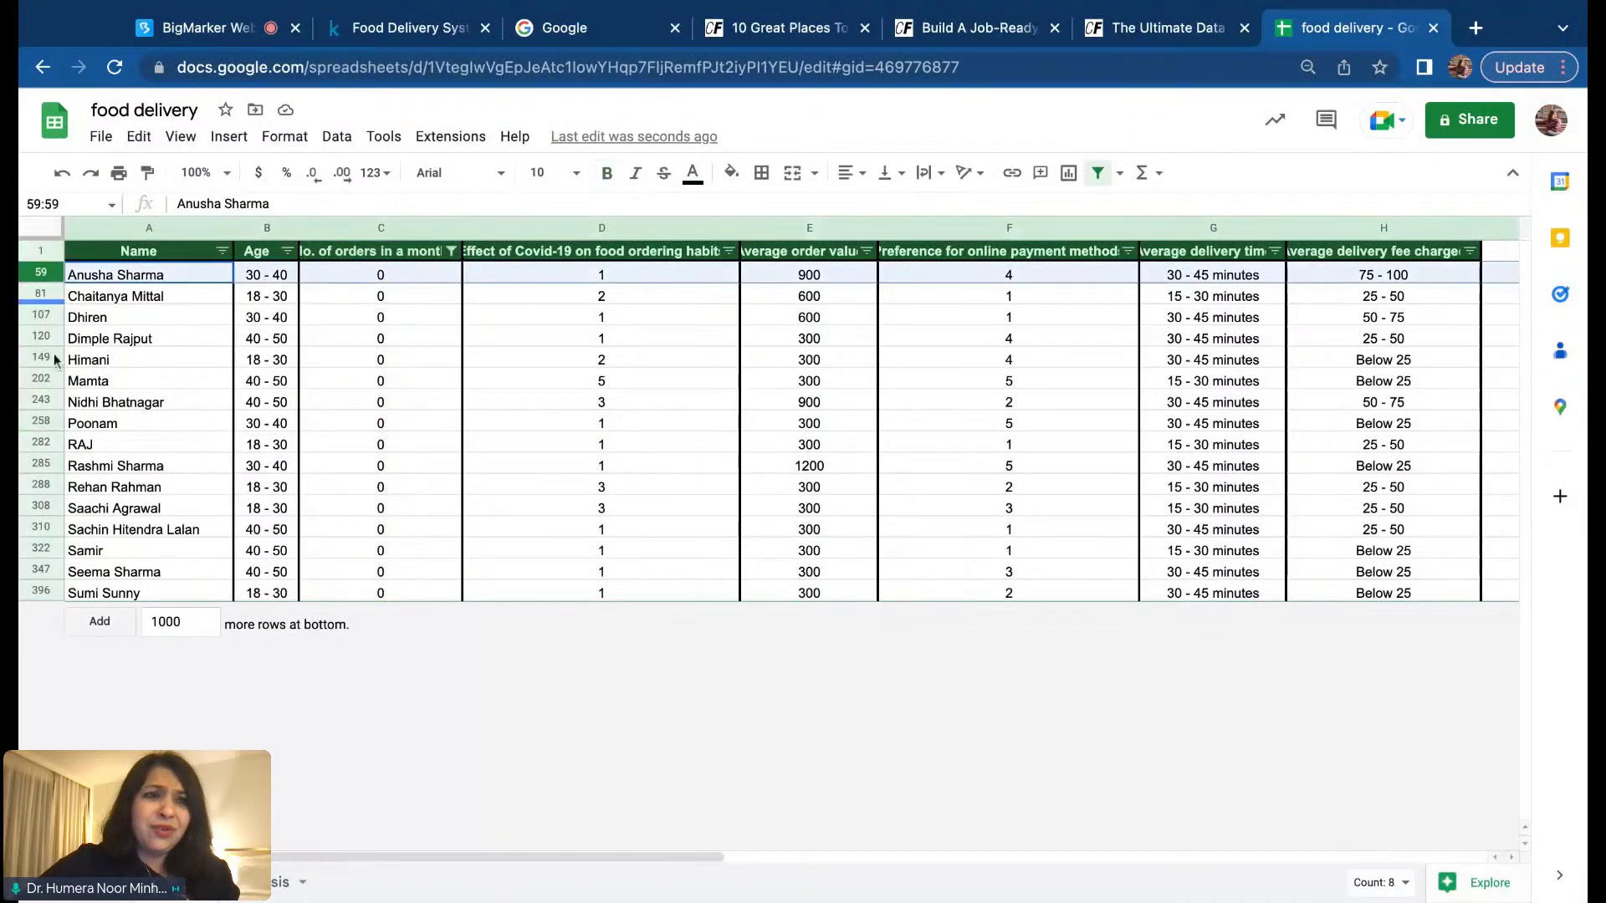
left_click(41, 592, "shift")
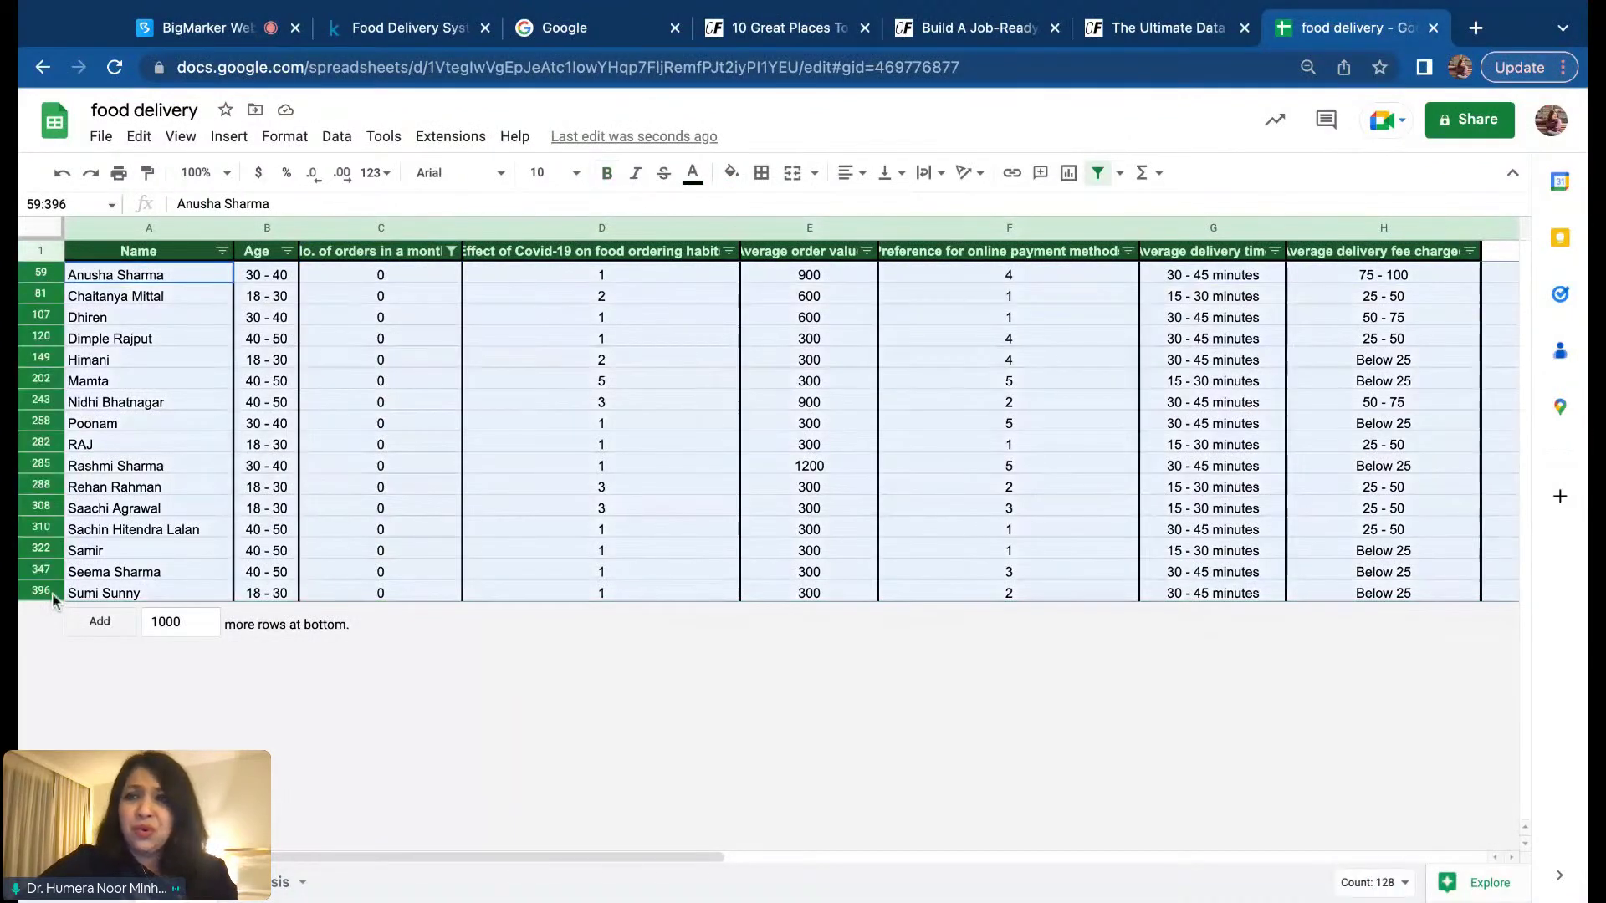
left_click(139, 141)
mouse_move(197, 437)
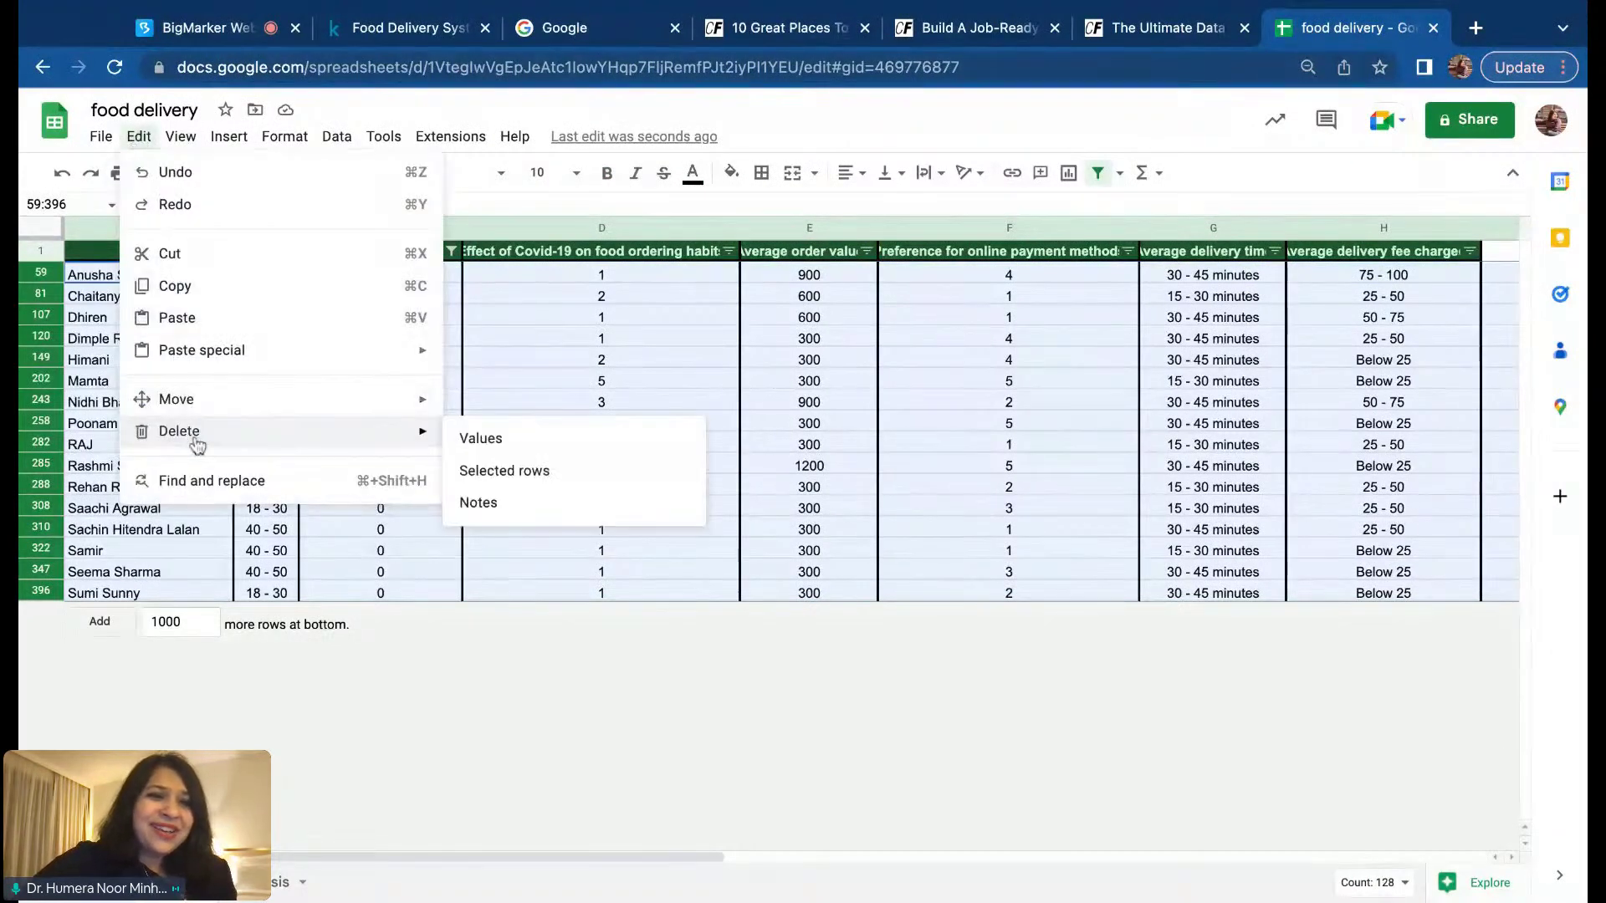
left_click(630, 473)
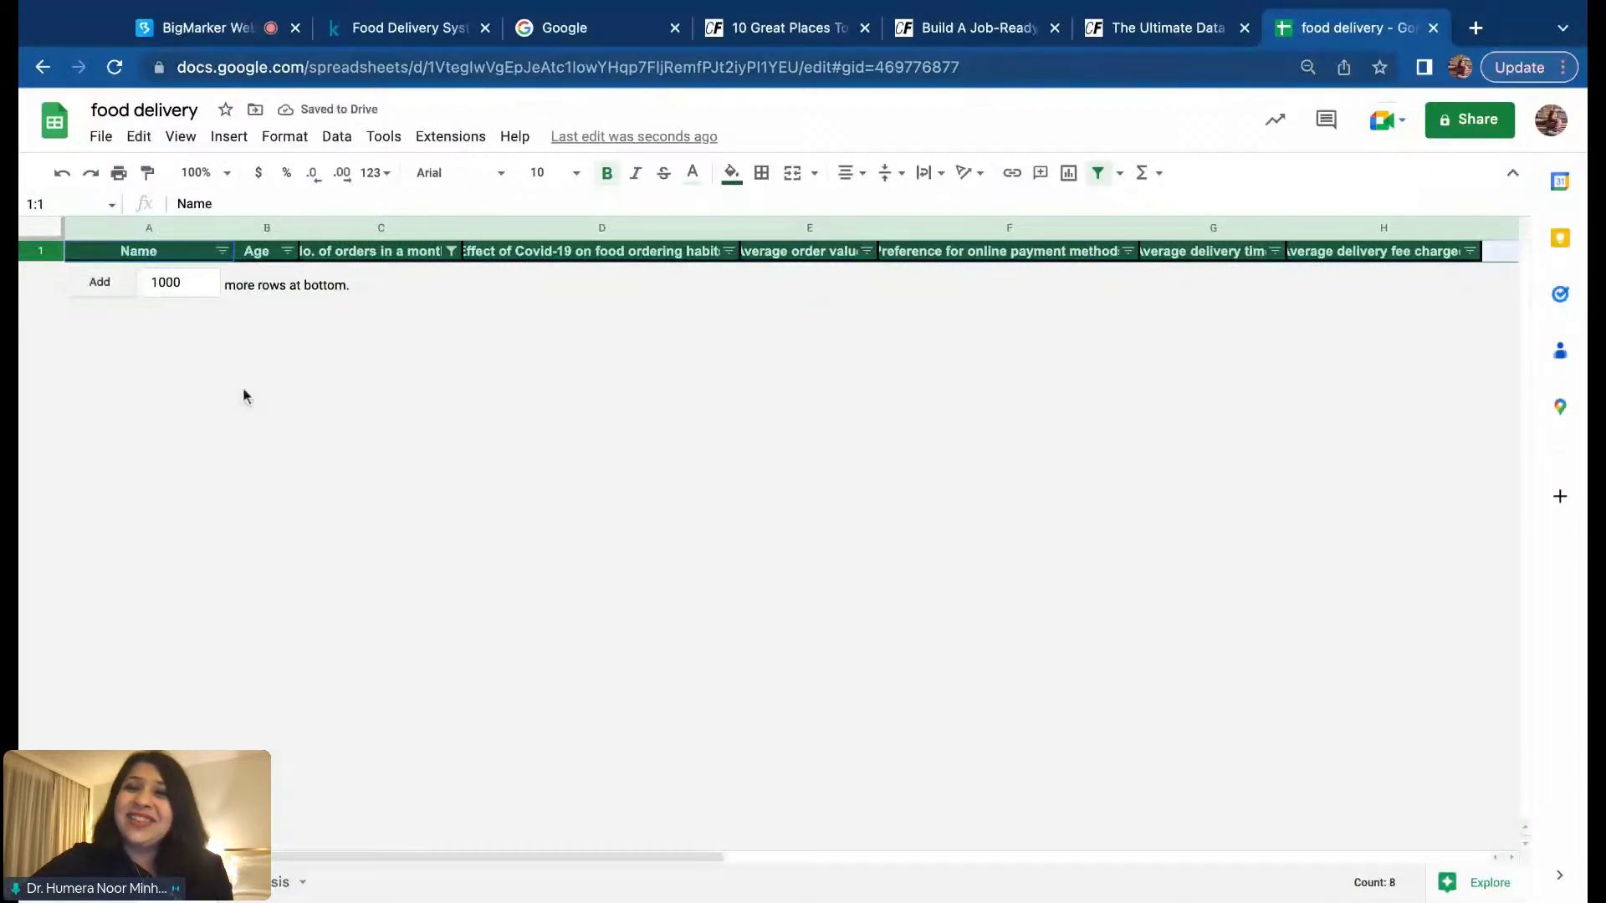
Step: Reset the No. of orders in a month filter to include all values
left_click(450, 251)
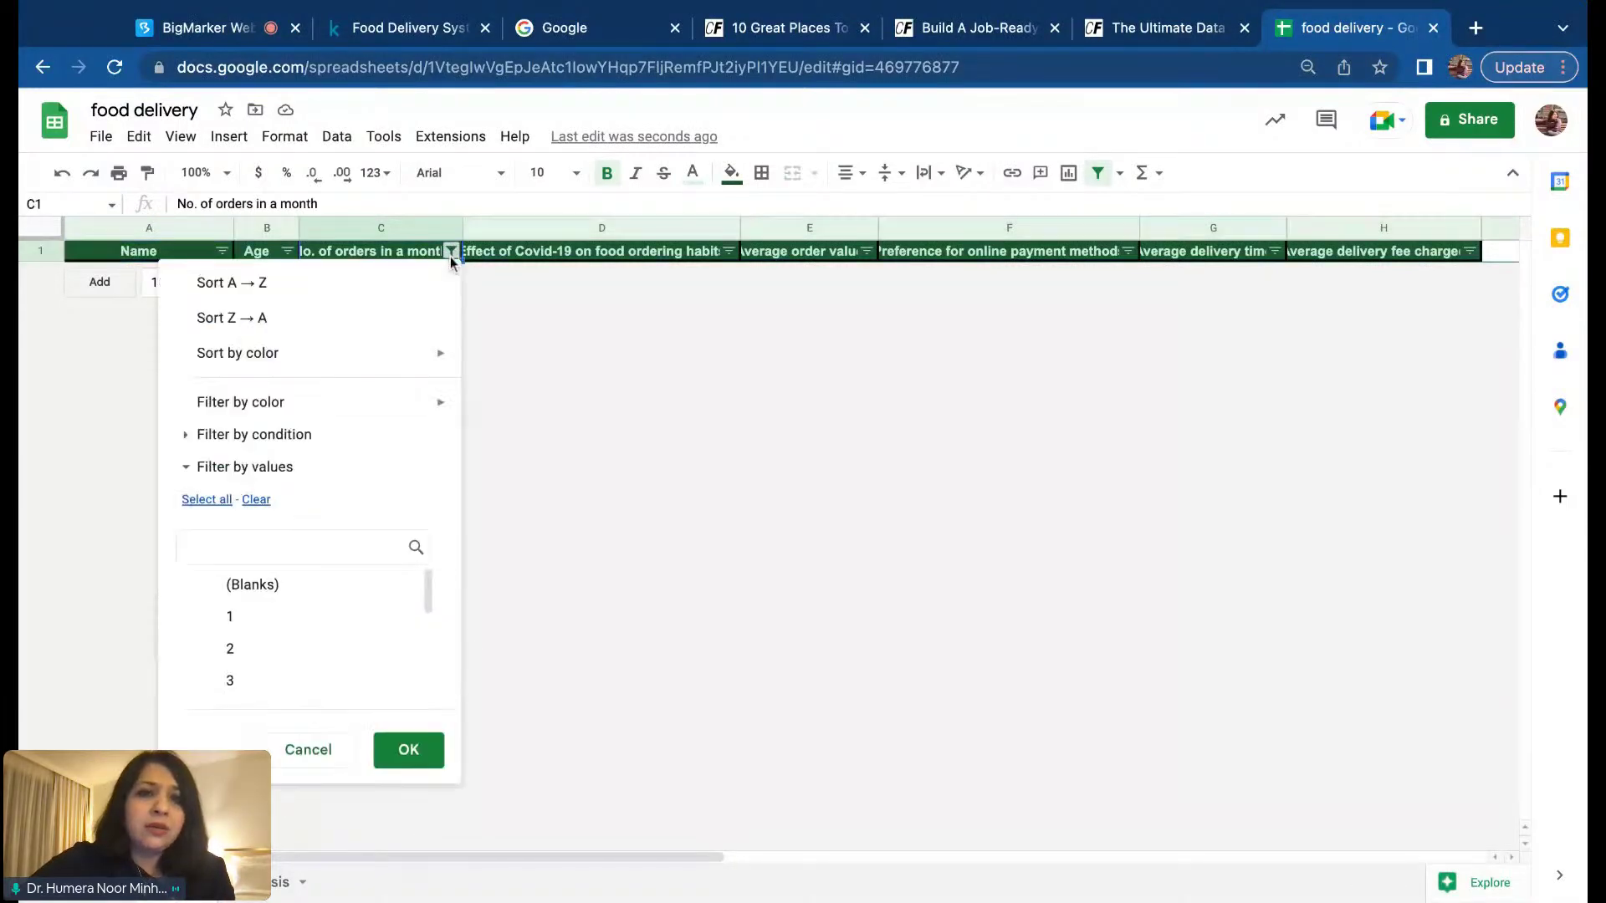
left_click(205, 500)
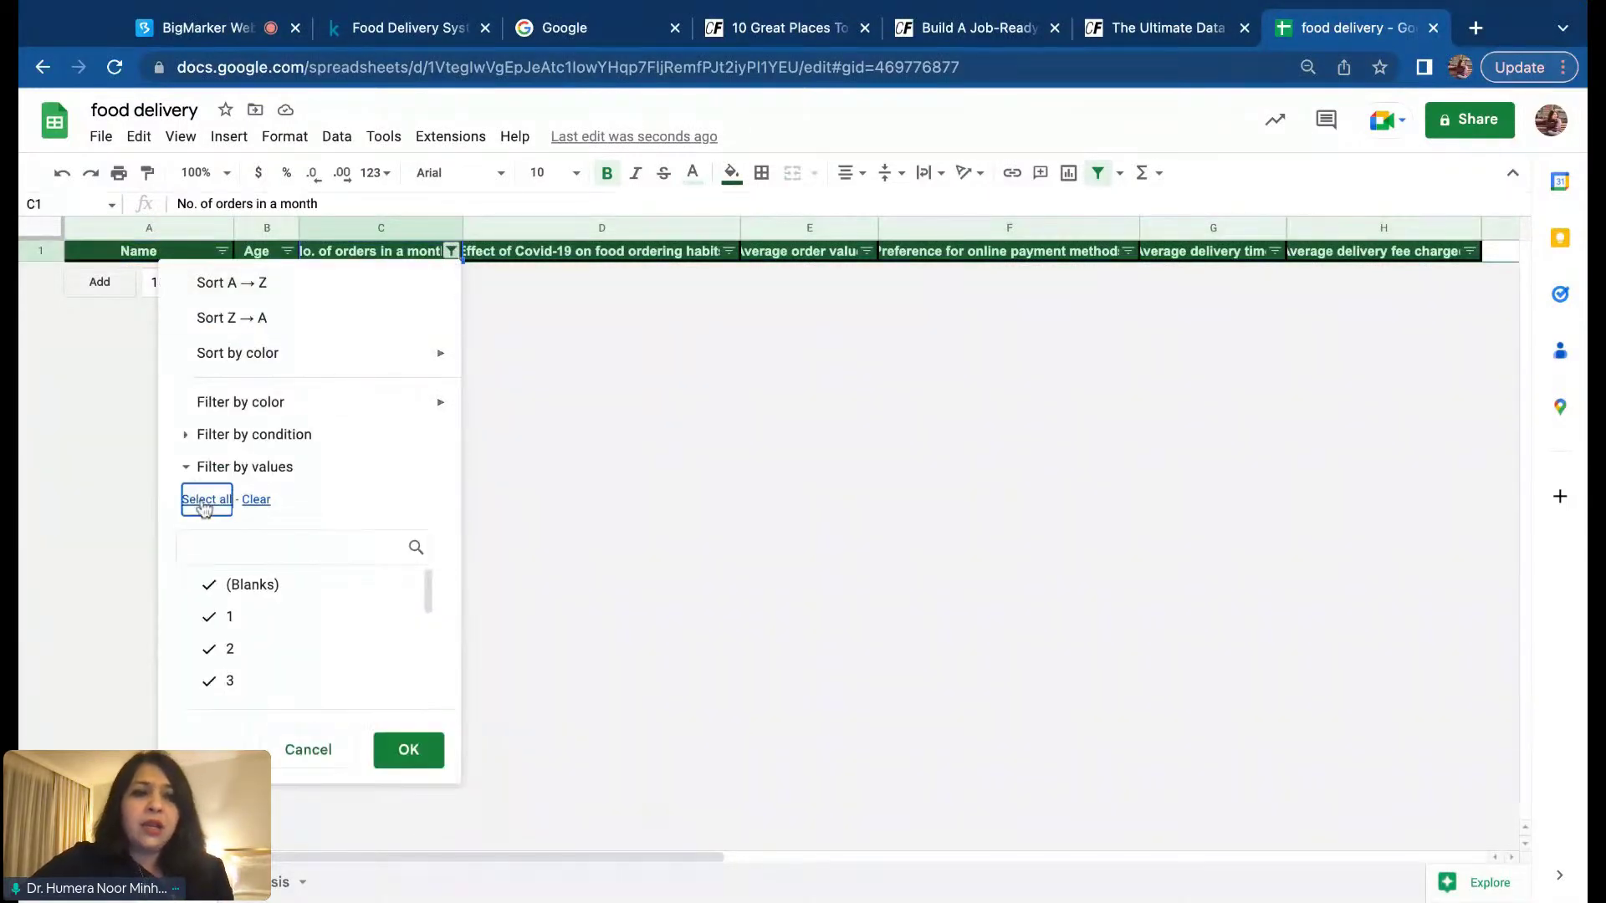
left_click(408, 749)
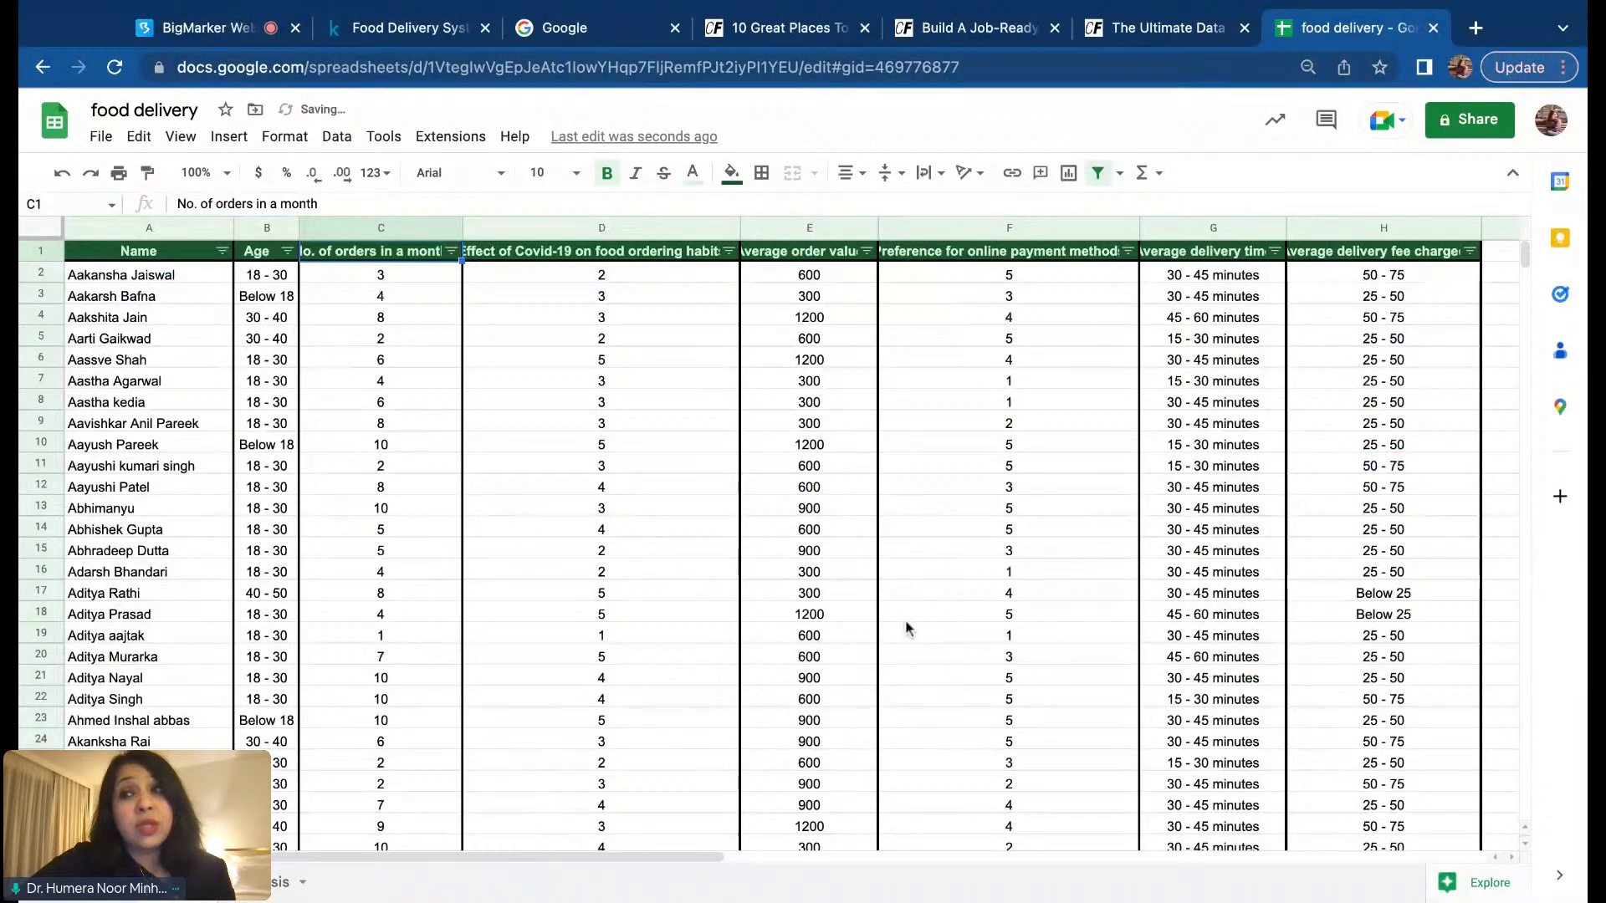
left_click(368, 359)
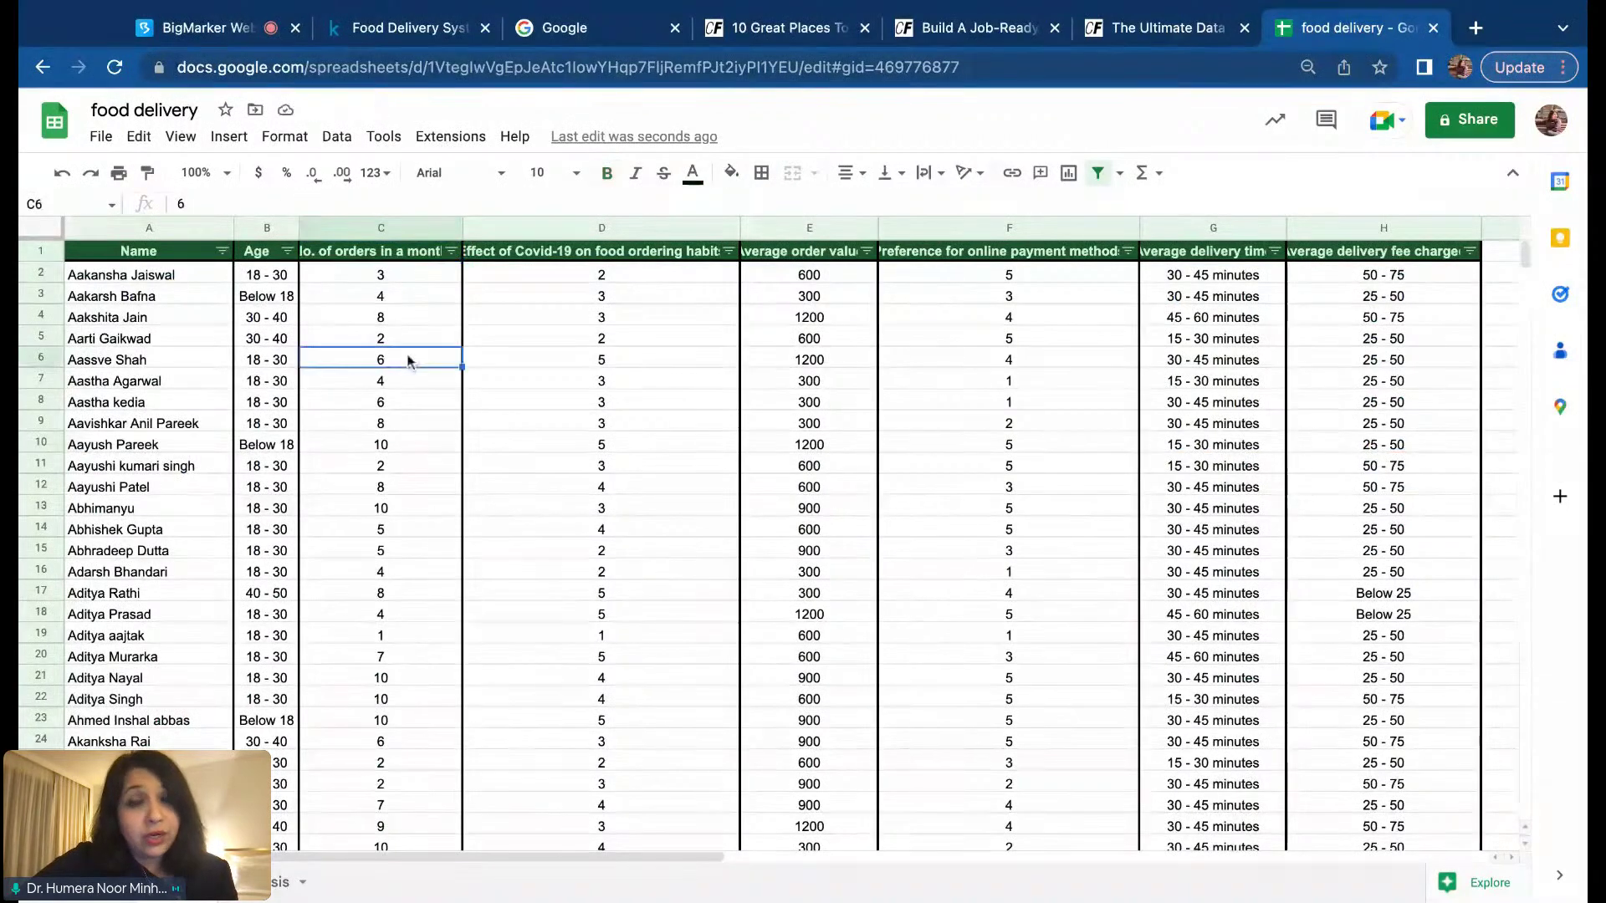
Step: Sort the whole sheet, with a header row, by No. of orders in a month in A to Z order
left_click(37, 228)
left_click(260, 318)
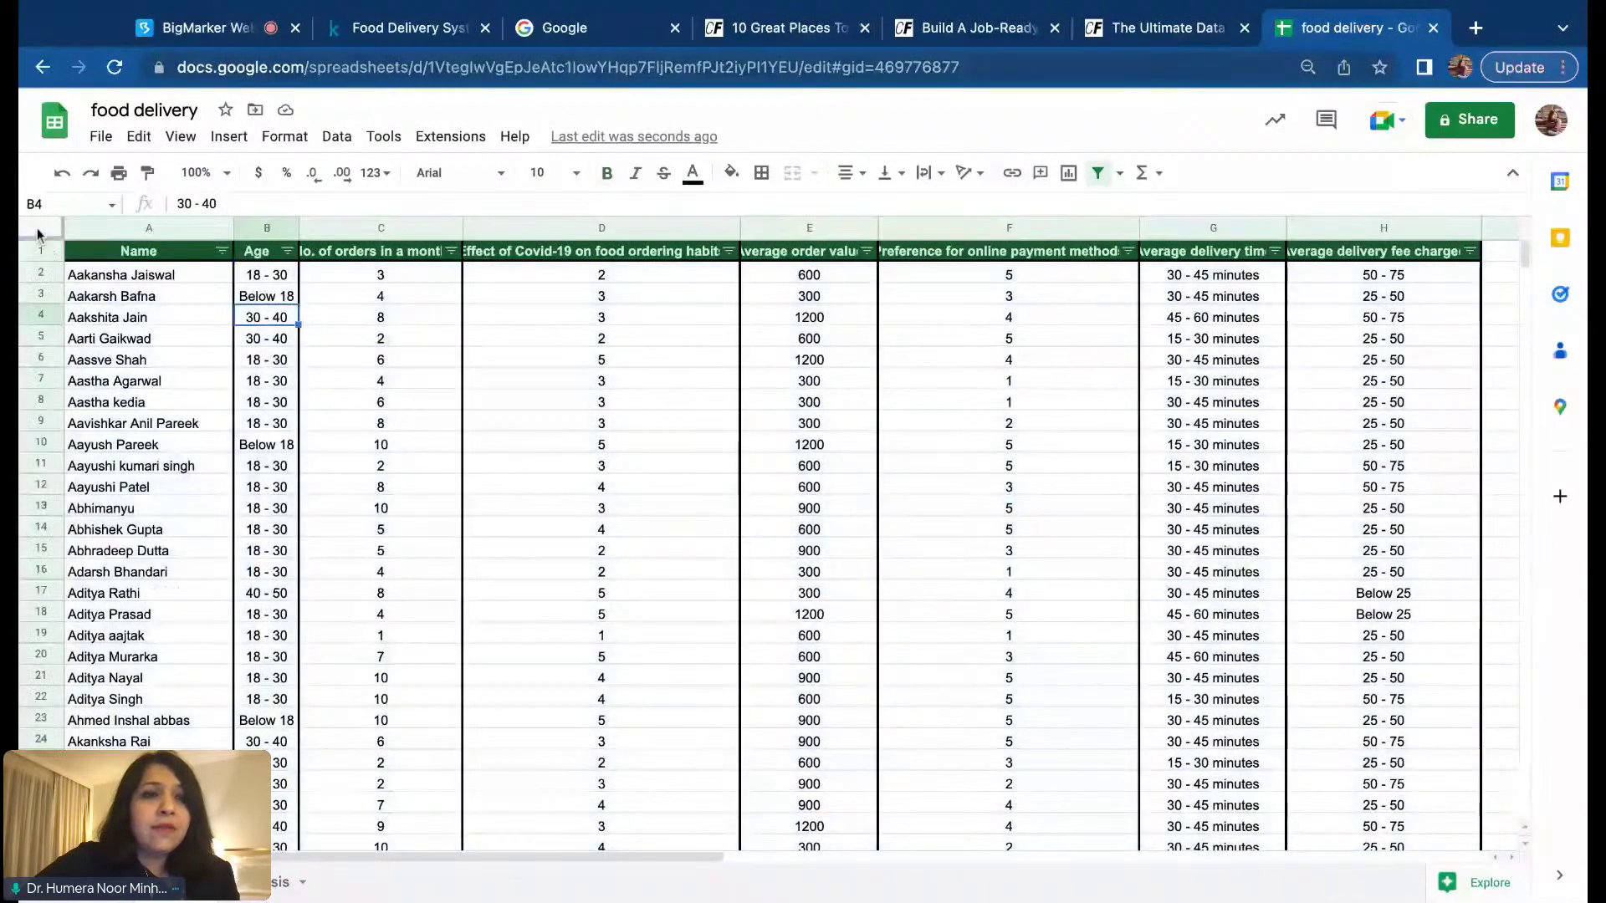
left_click(37, 228)
left_click(331, 141)
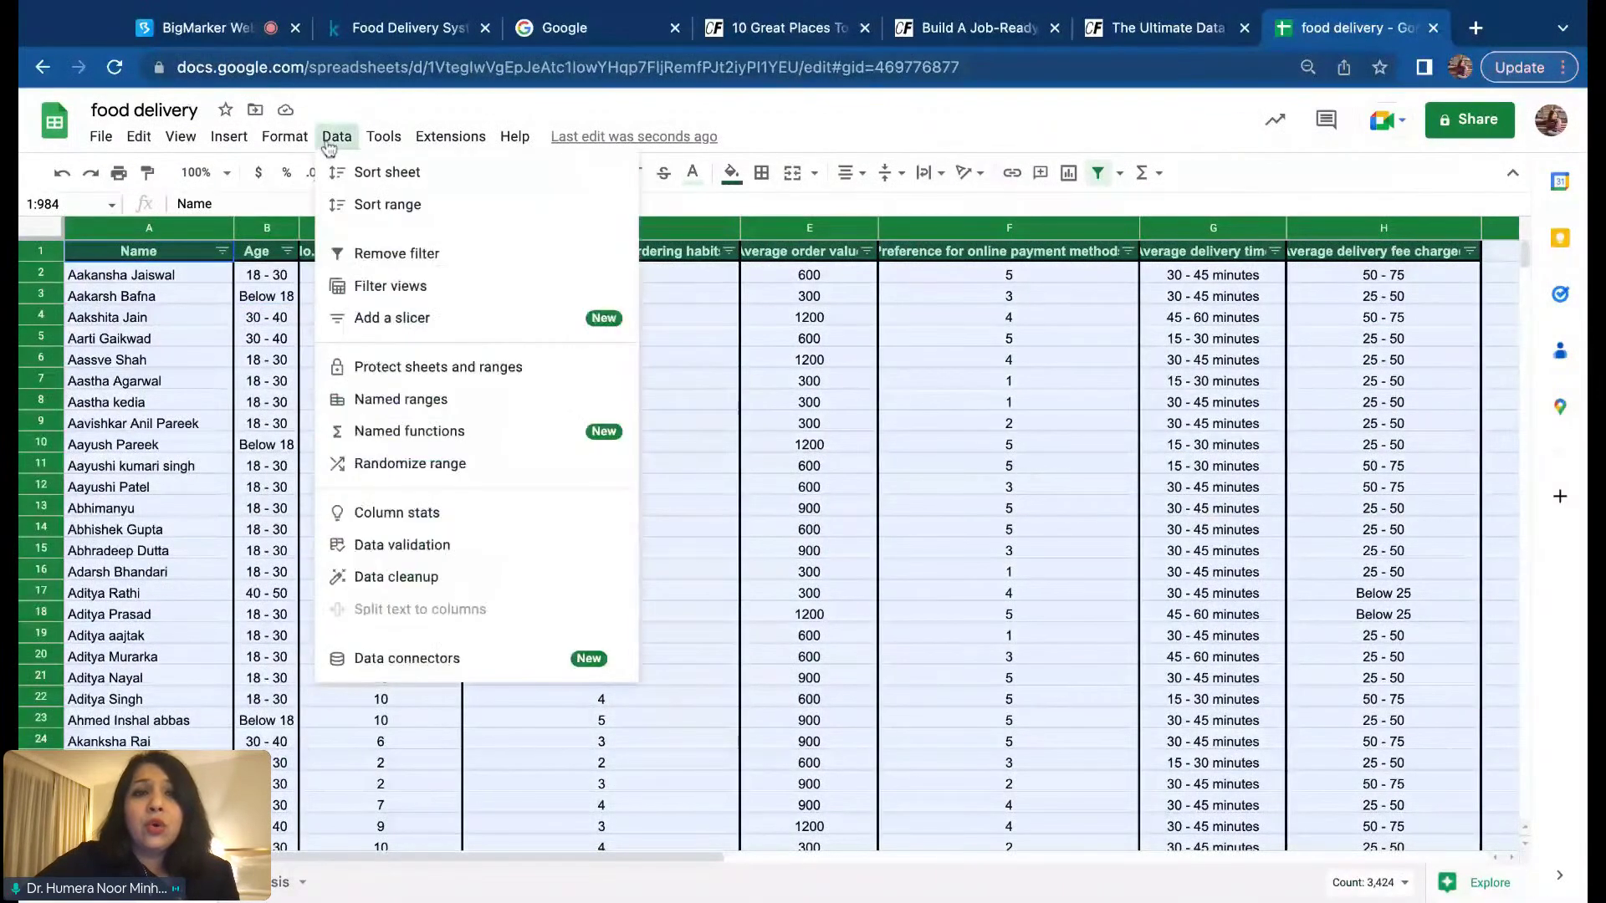
mouse_move(378, 219)
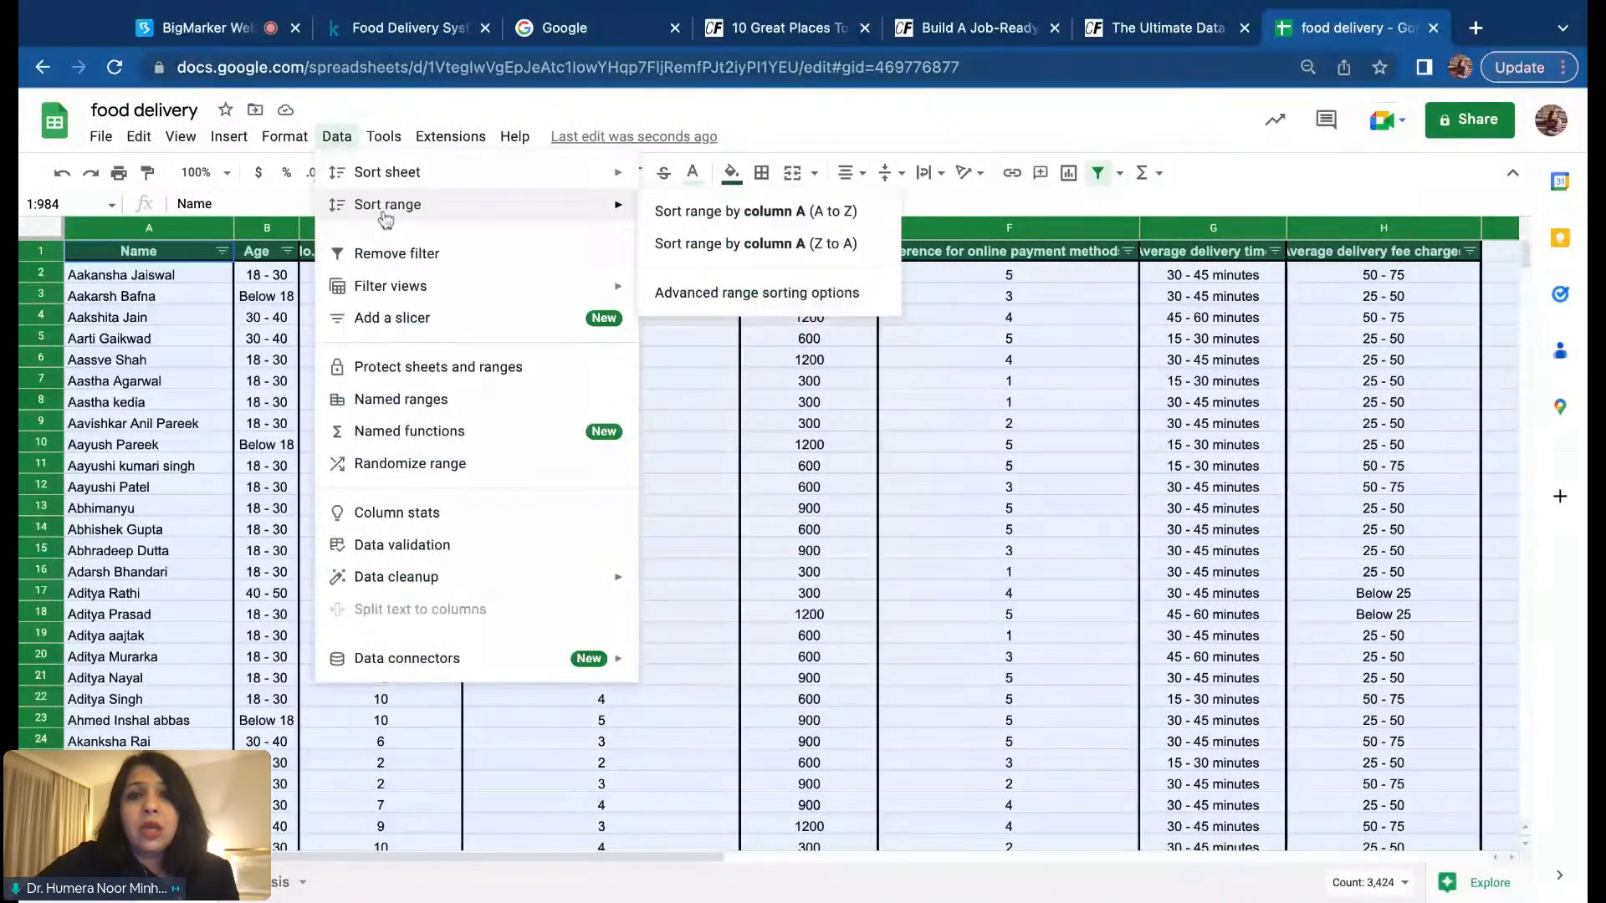
left_click(864, 302)
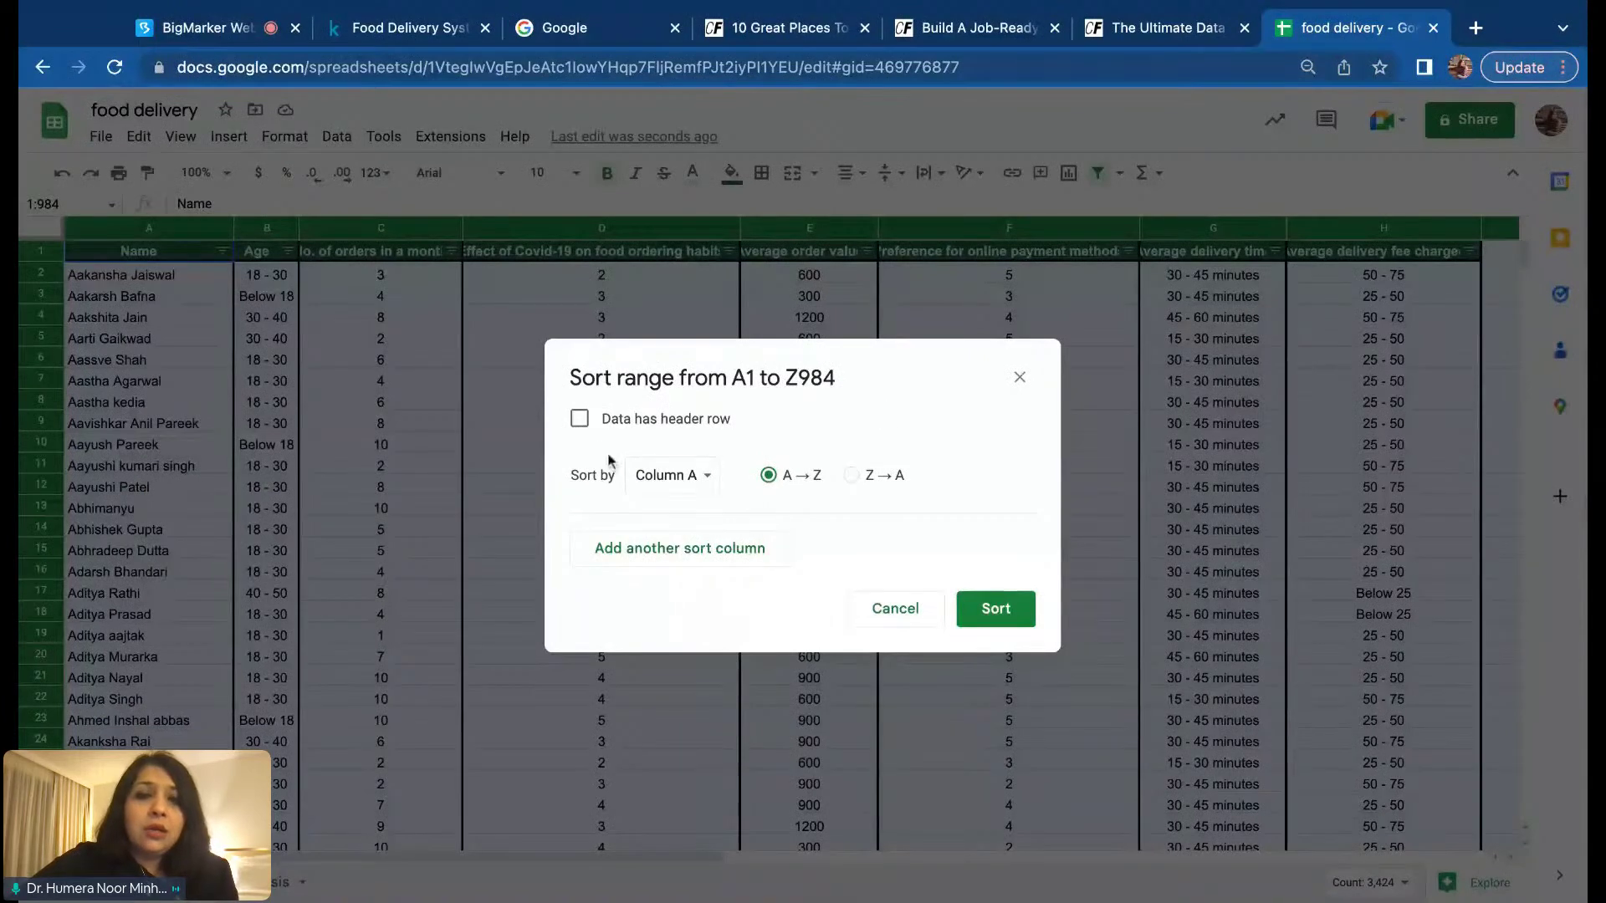
left_click(579, 419)
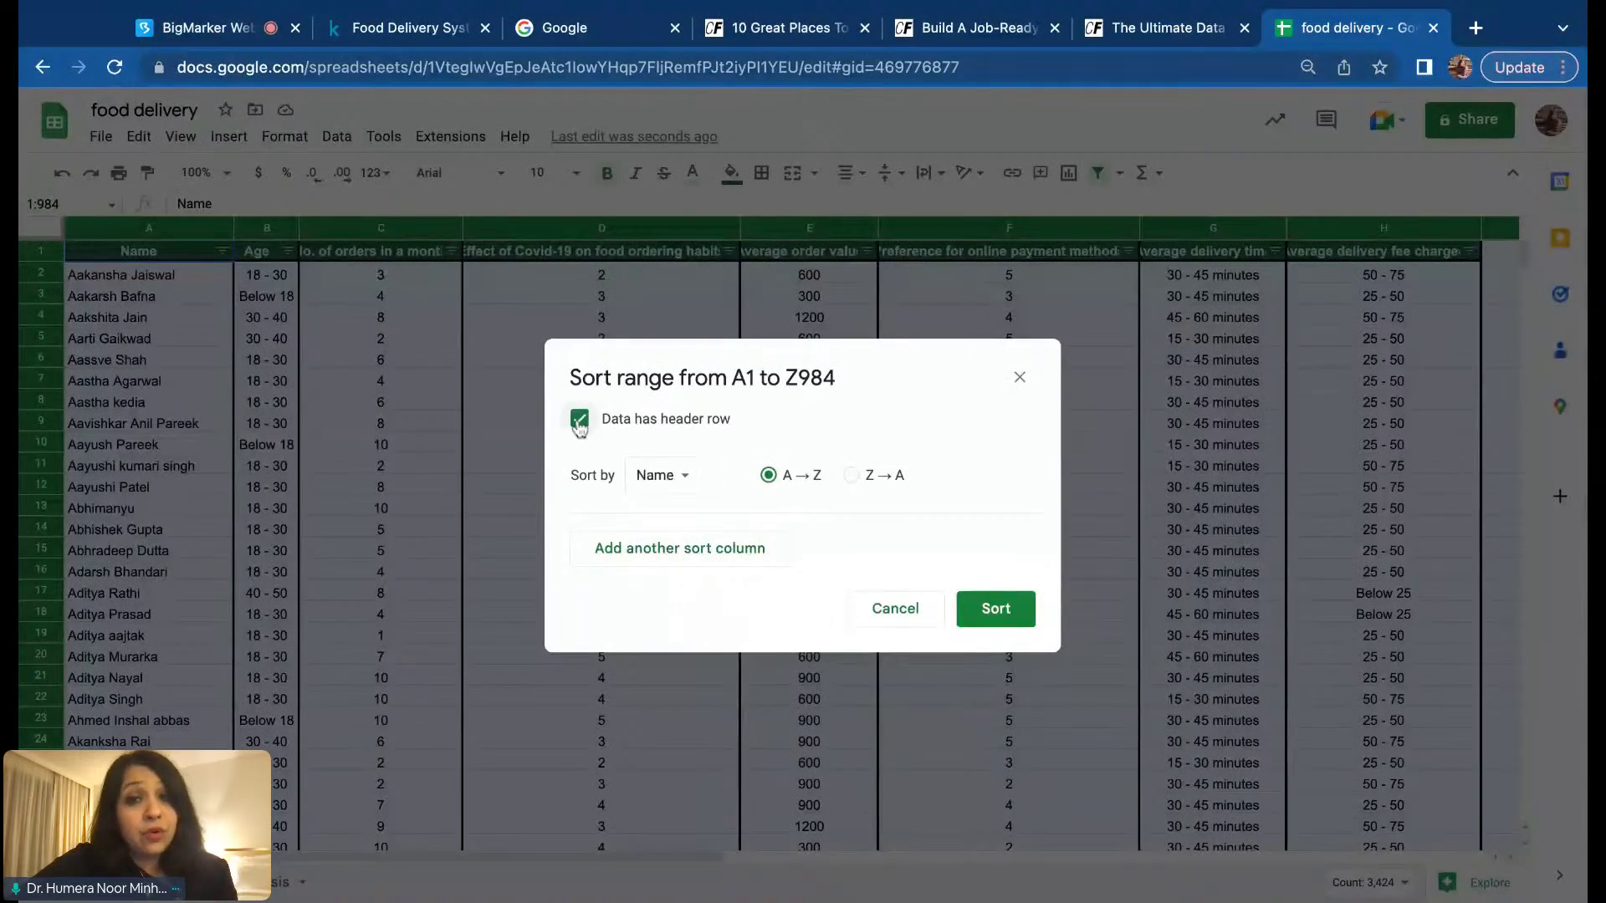
left_click(679, 483)
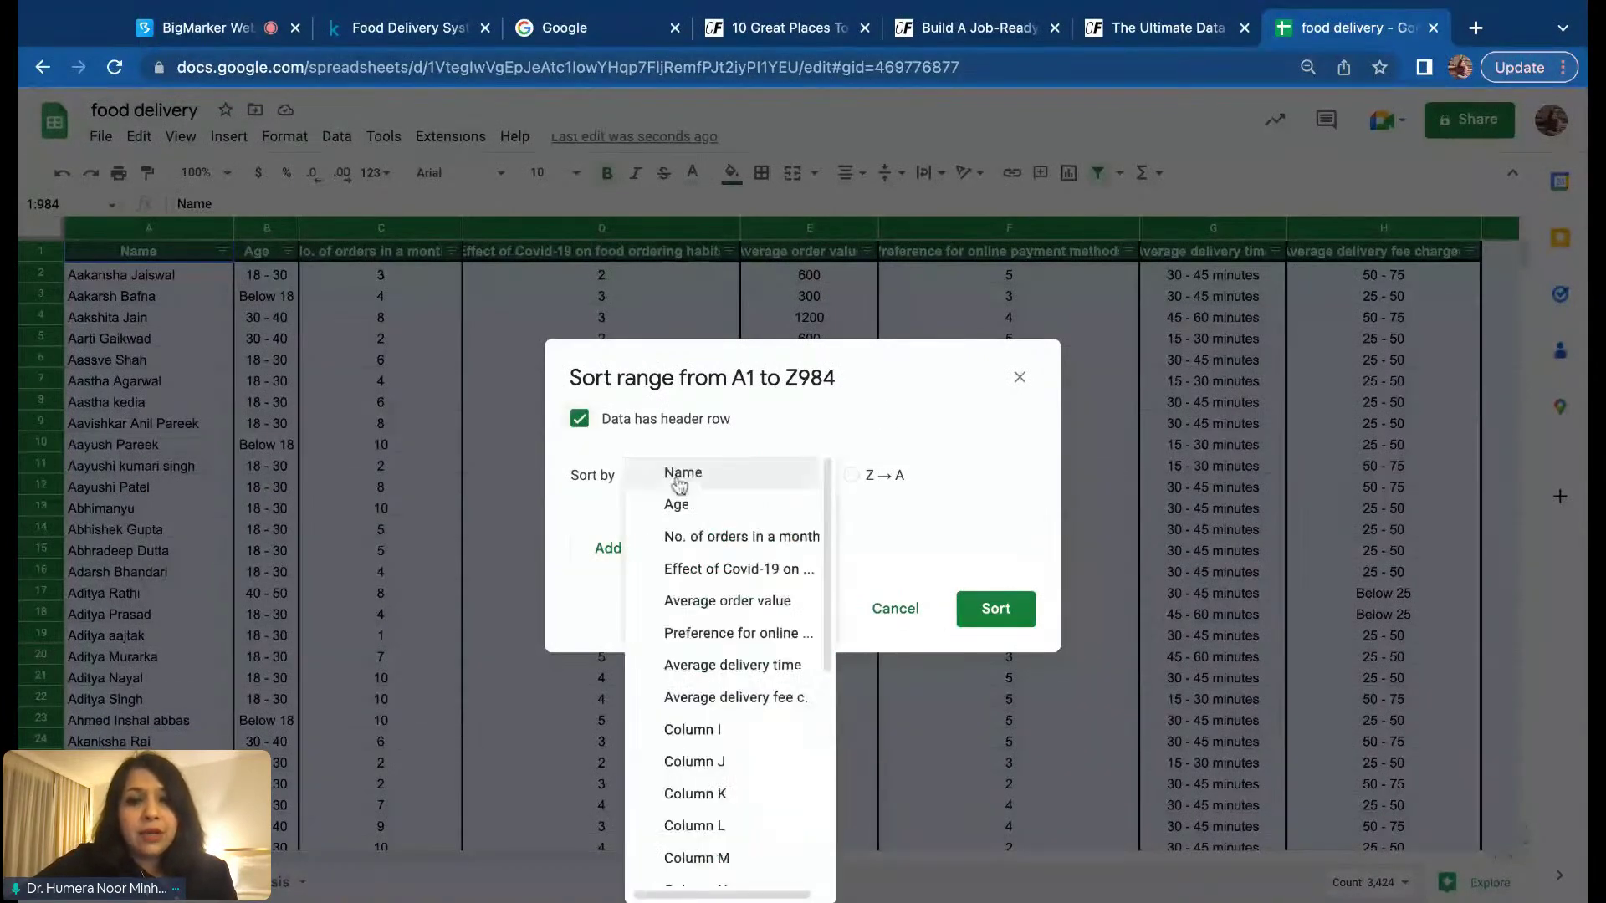
left_click(724, 540)
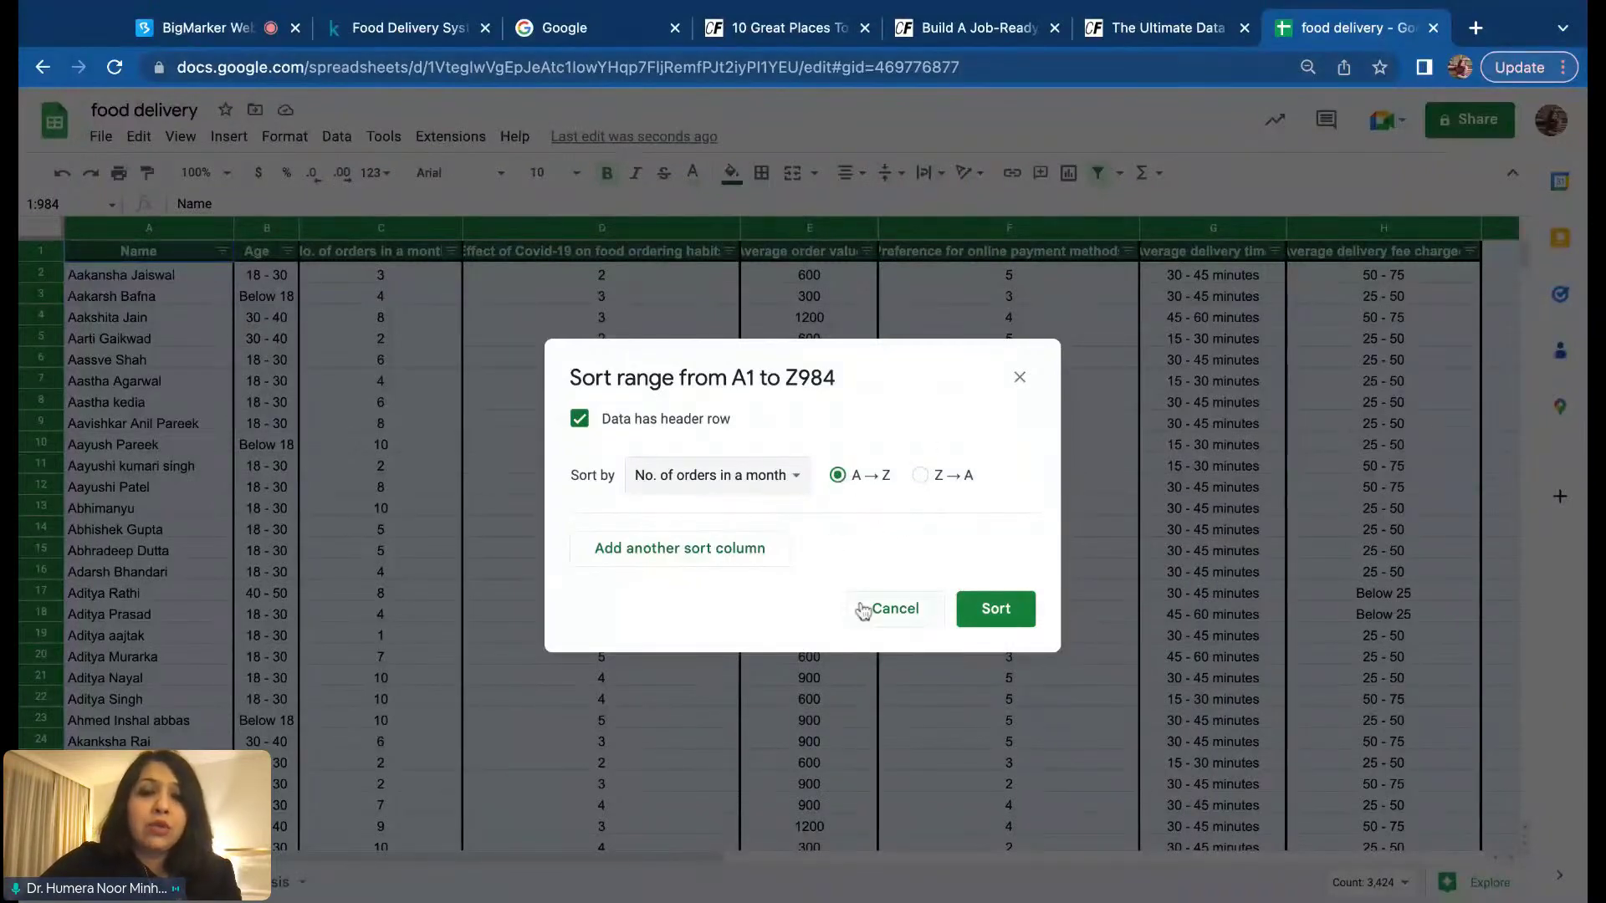
left_click(1012, 612)
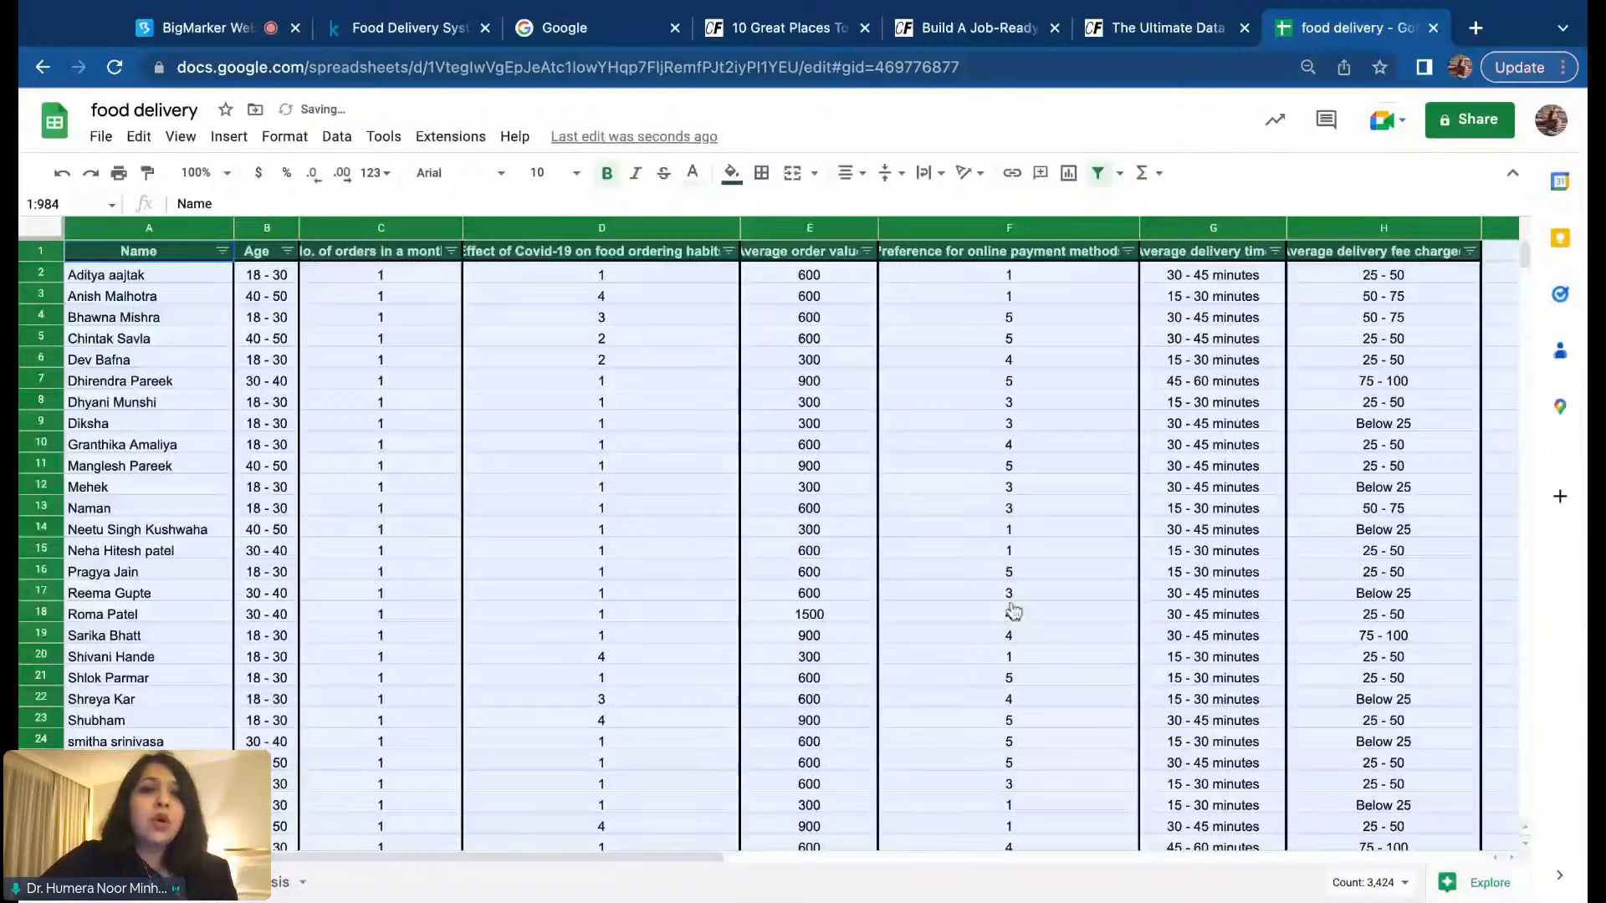
left_click(405, 298)
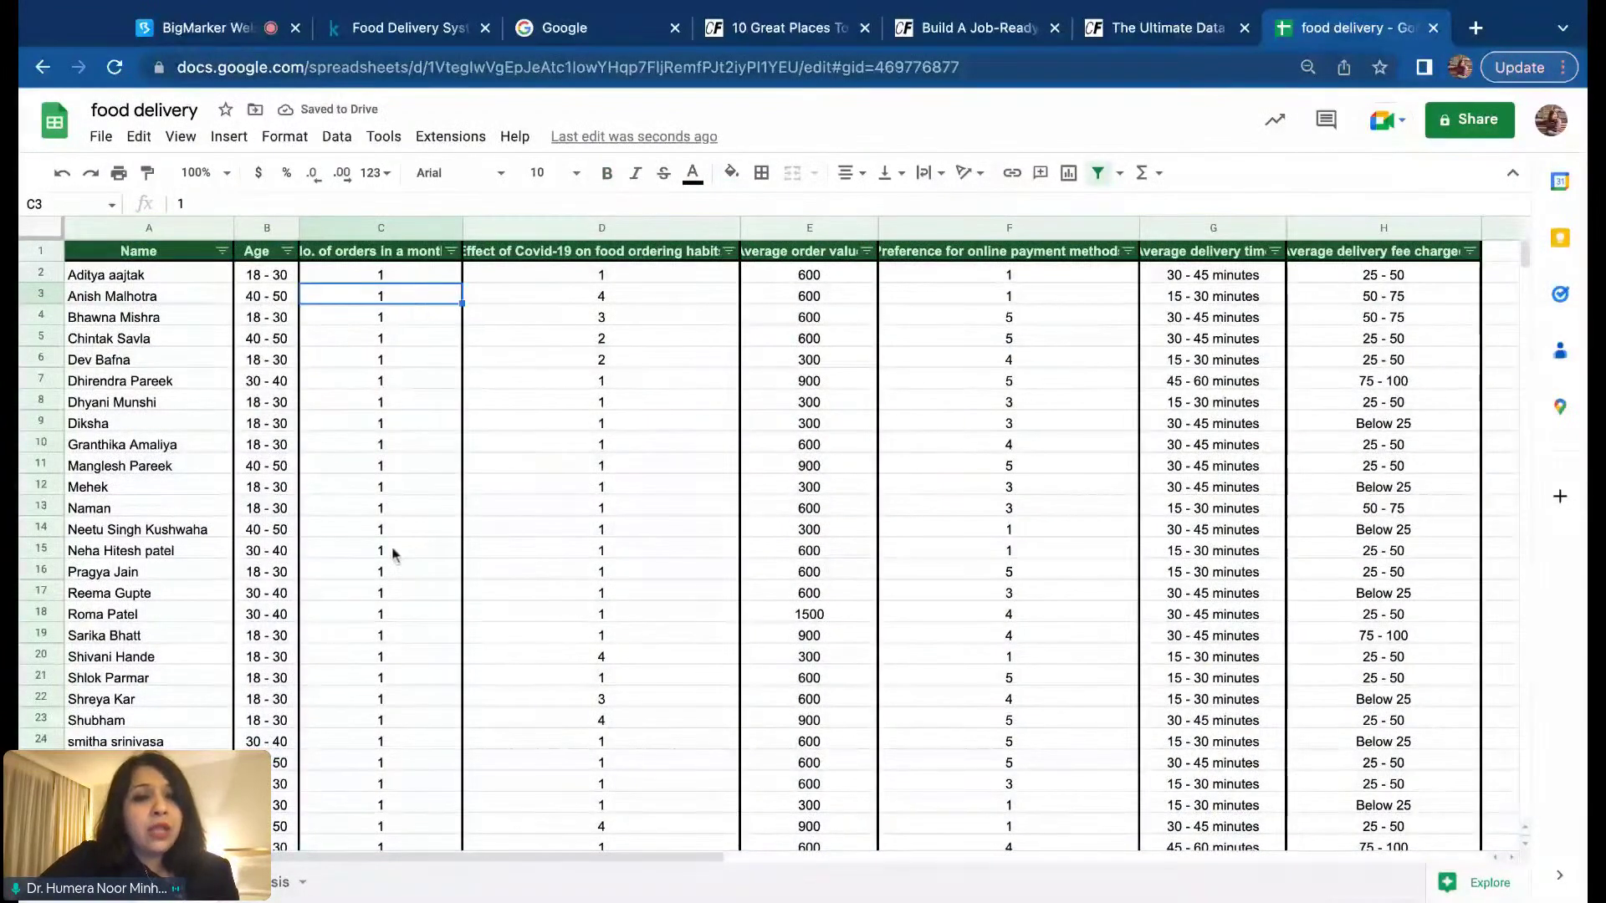
Step: Examine the sorted No. of orders in a month values down the data sheet
scroll(387, 747, "down", 1)
scroll(387, 747, "down", 3)
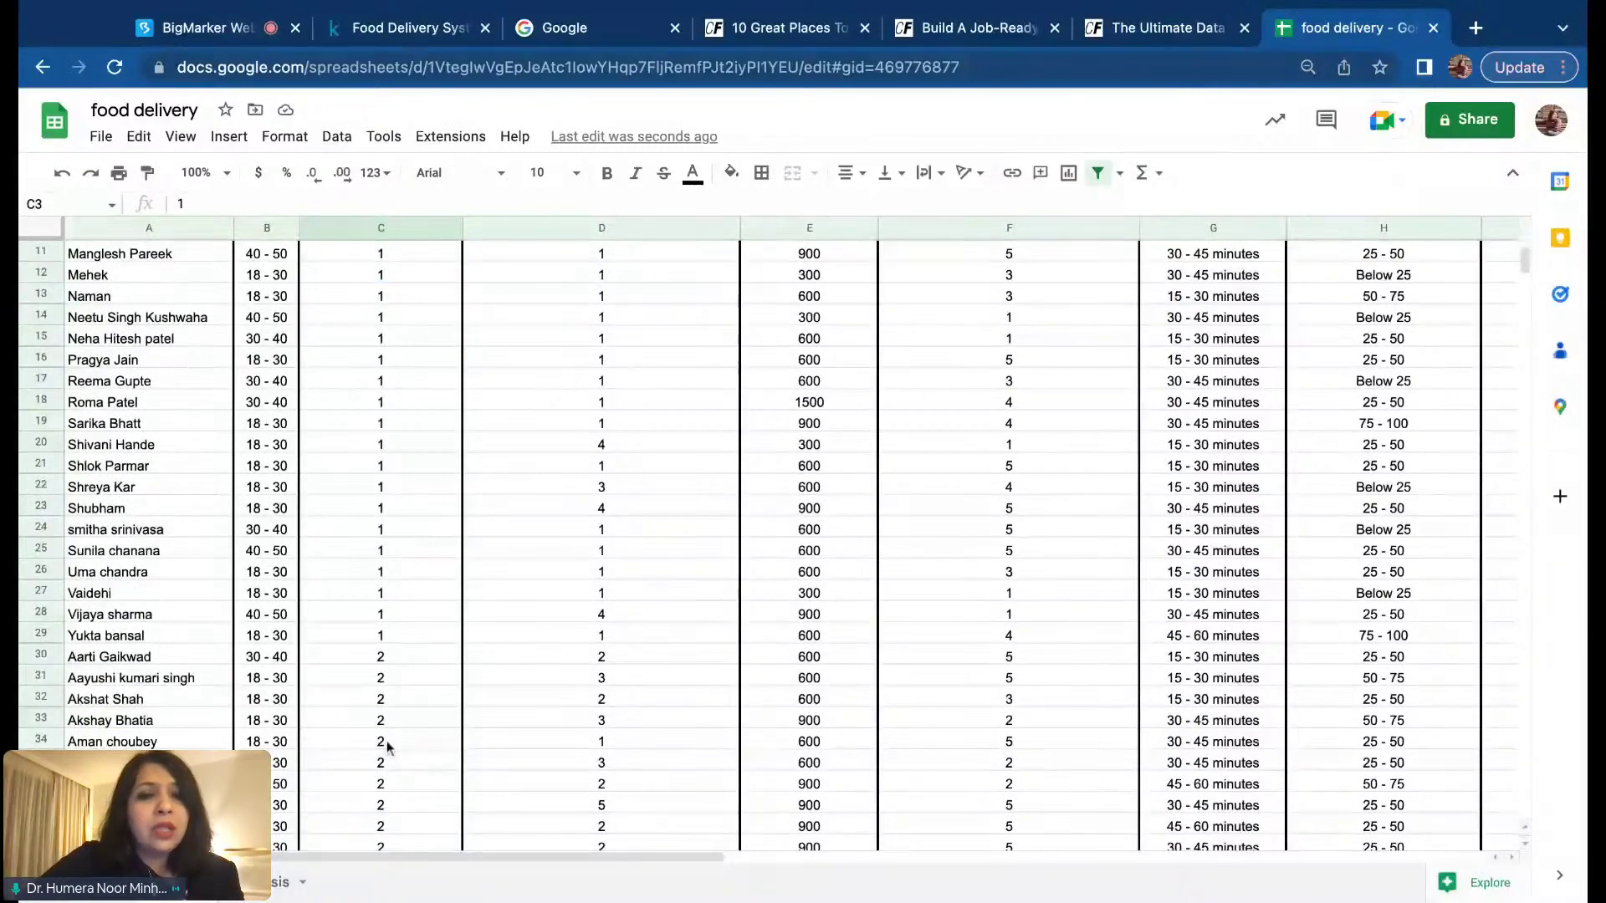
scroll(387, 747, "down", 15)
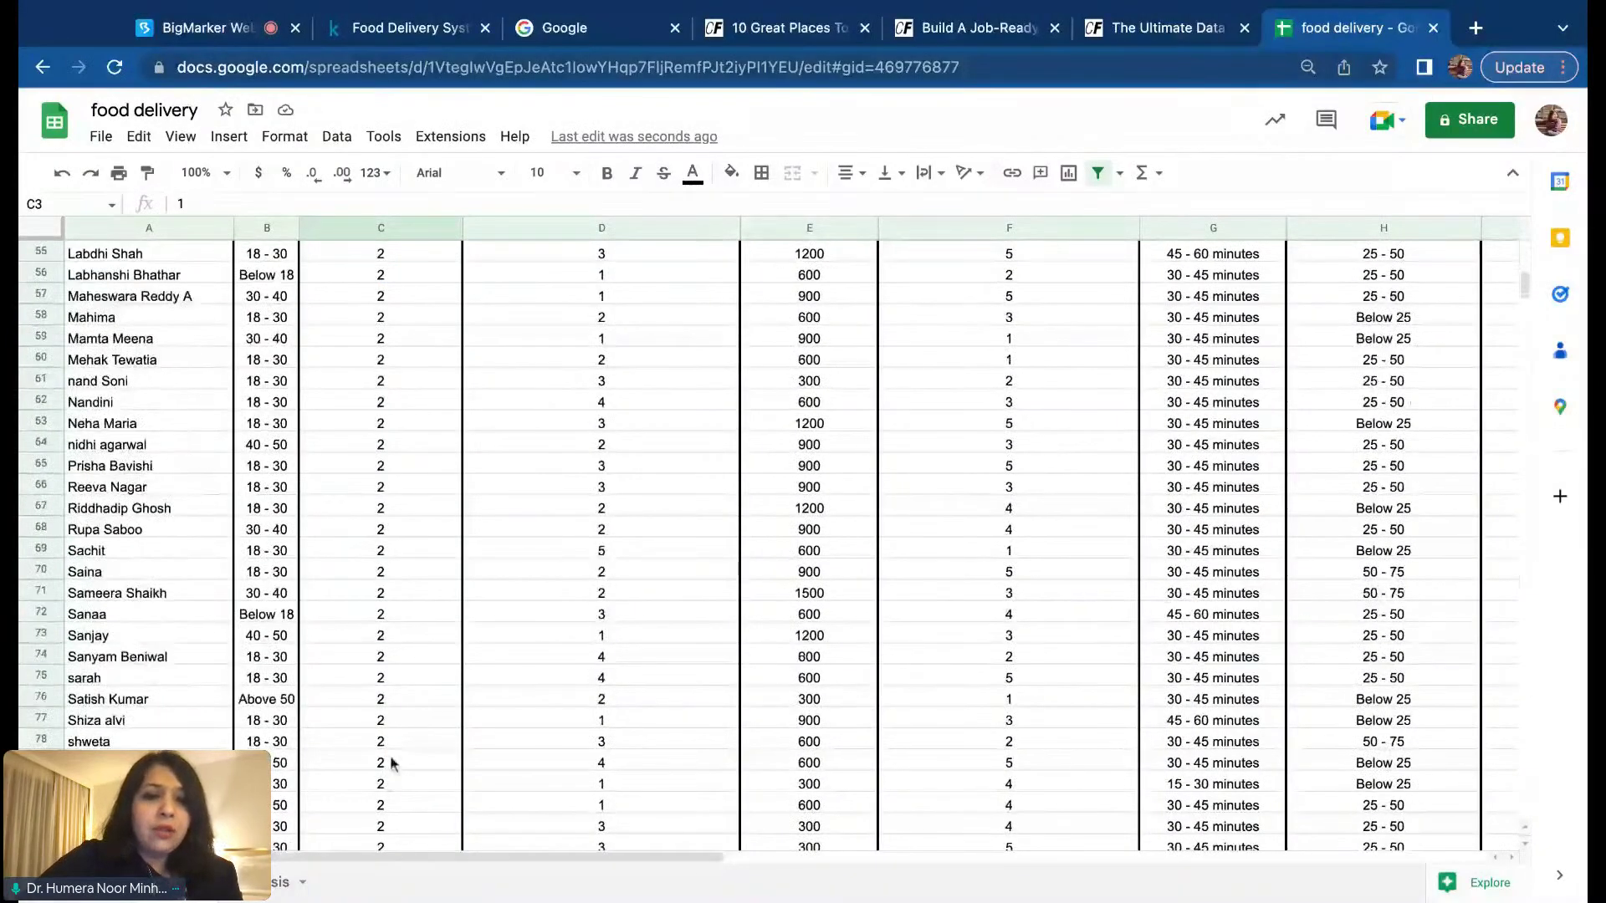
scroll(387, 716, "down", 20)
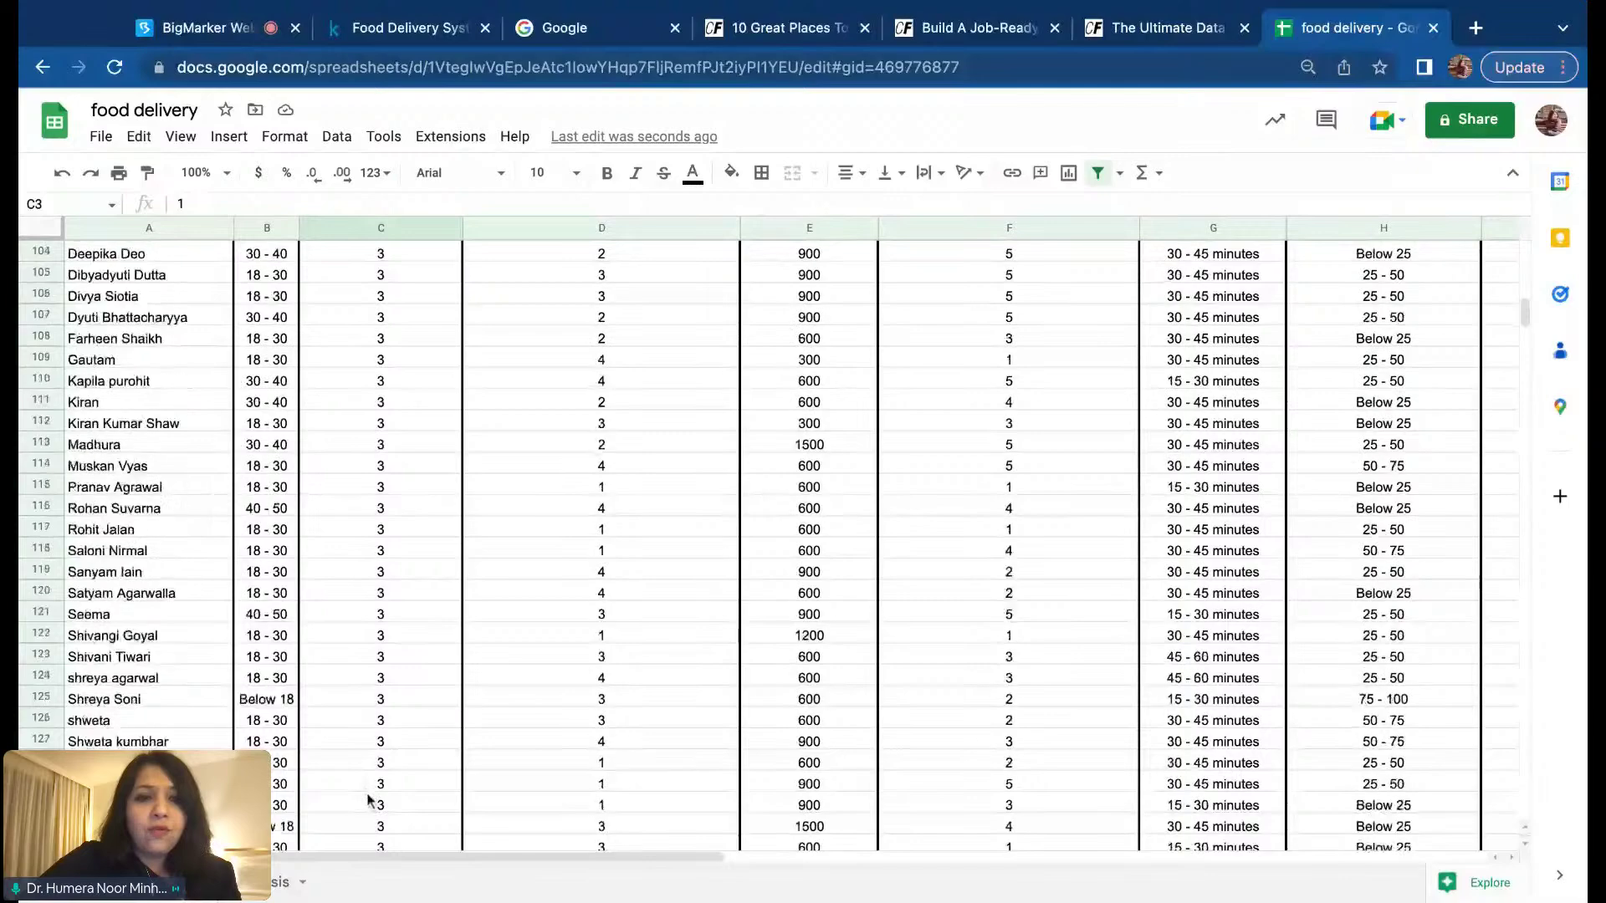
scroll(368, 799, "down", 1)
scroll(368, 799, "up", 20)
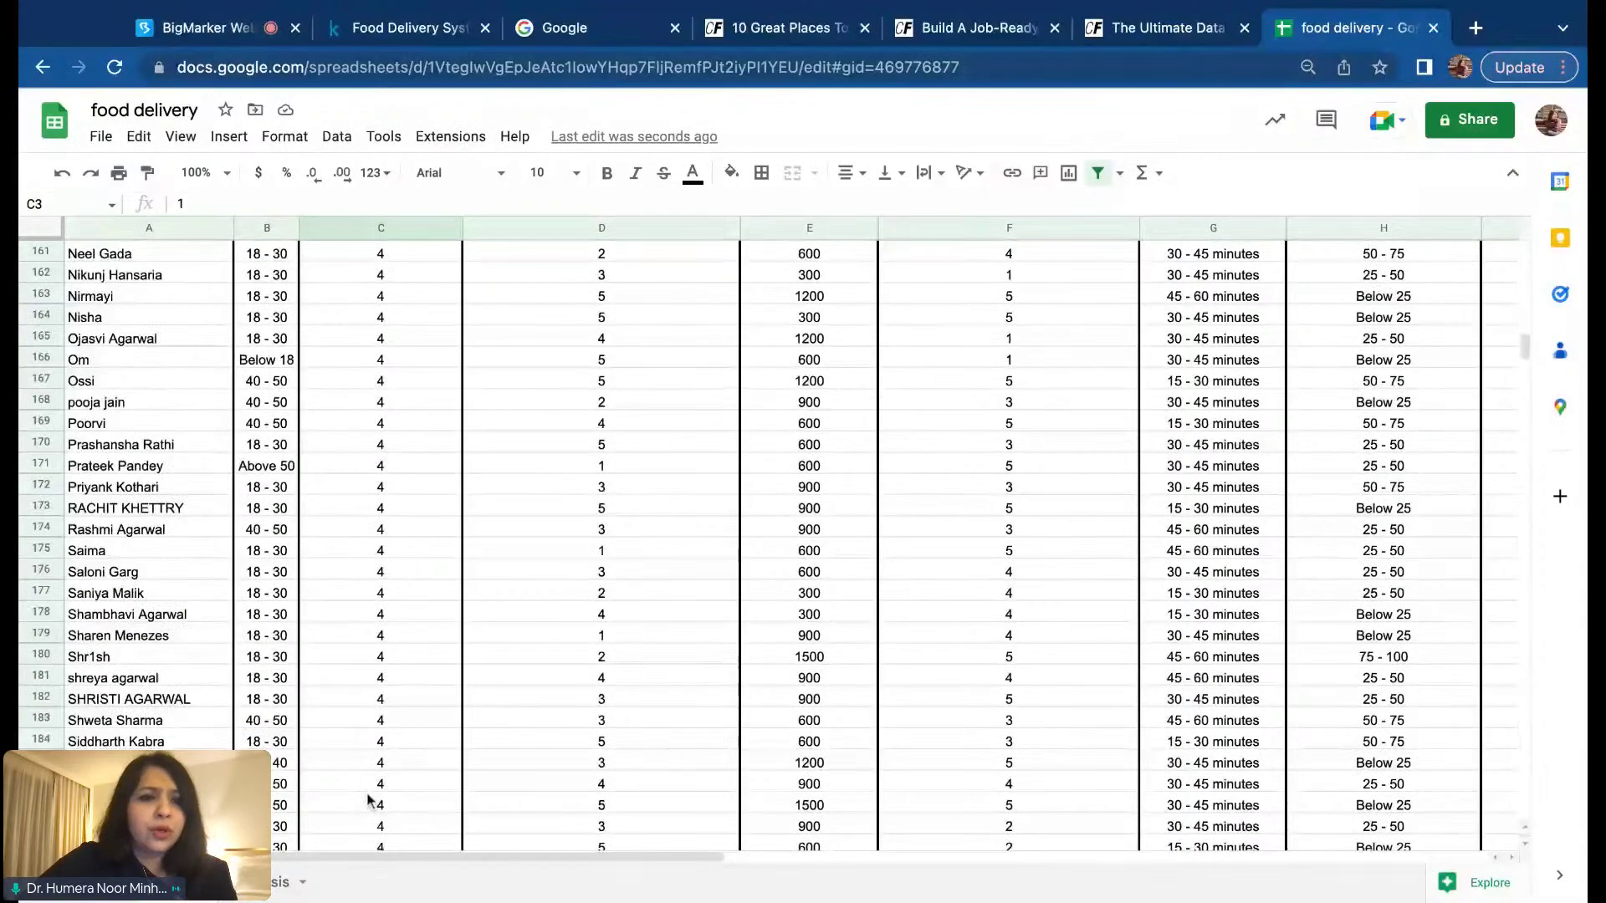
scroll(774, 544, "up", 13)
Step: Check the average, max and min order statistics on the analysis sheet and return to the data sheet
left_click(280, 882)
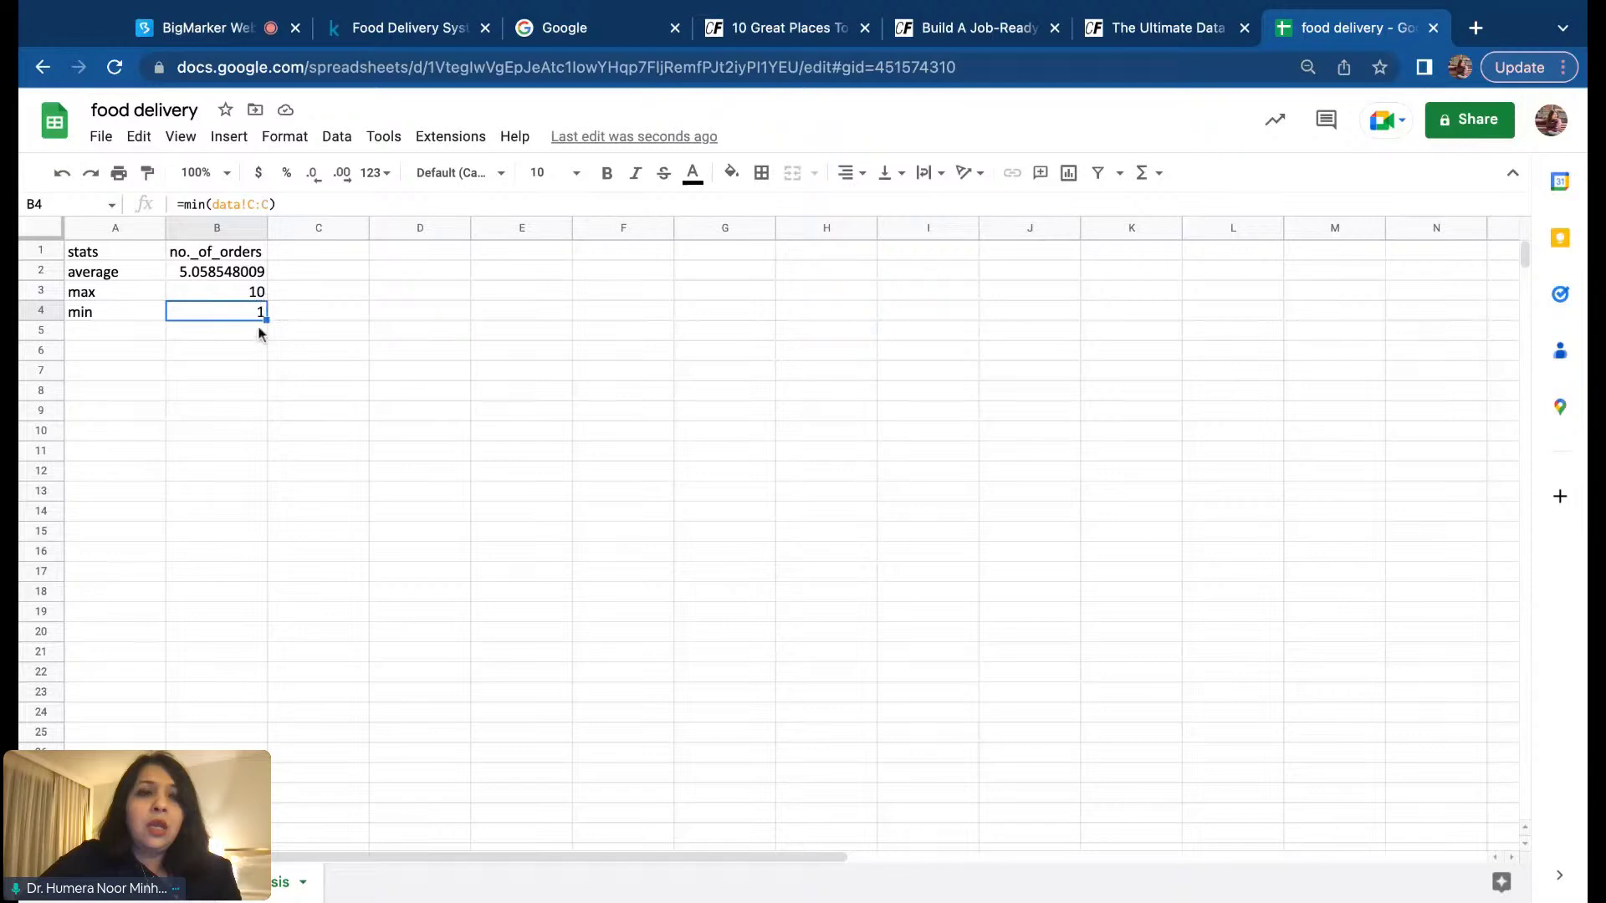
left_click(323, 408)
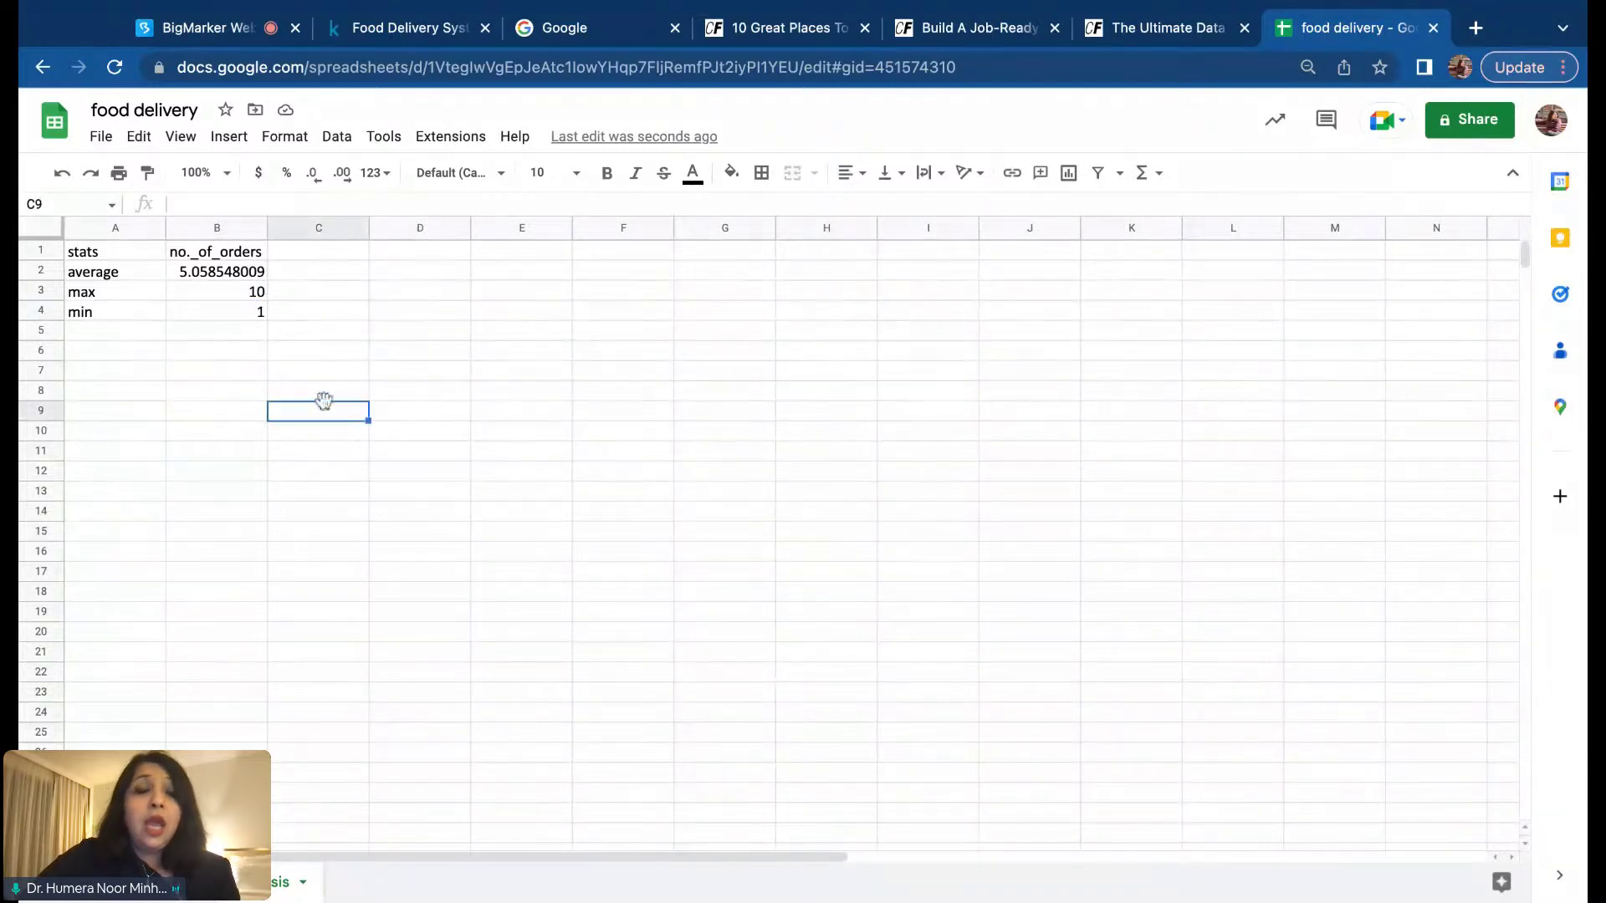
left_click(167, 883)
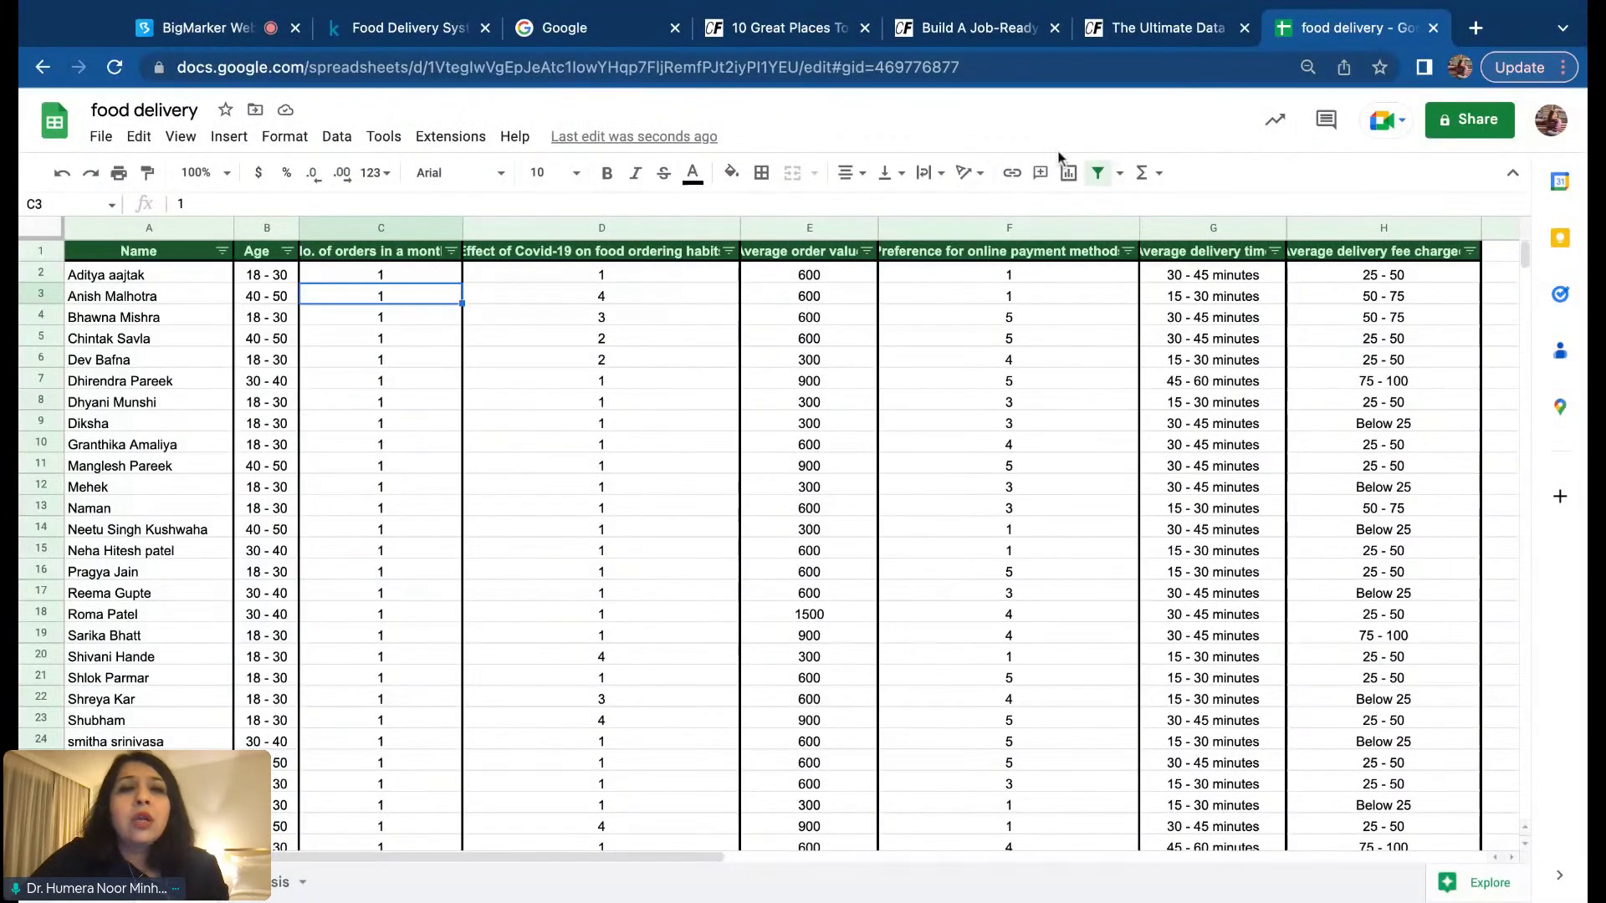
Step: Switch to the BigMarker webinar room to present the slides, and return to the food delivery spreadsheet
left_click(174, 32)
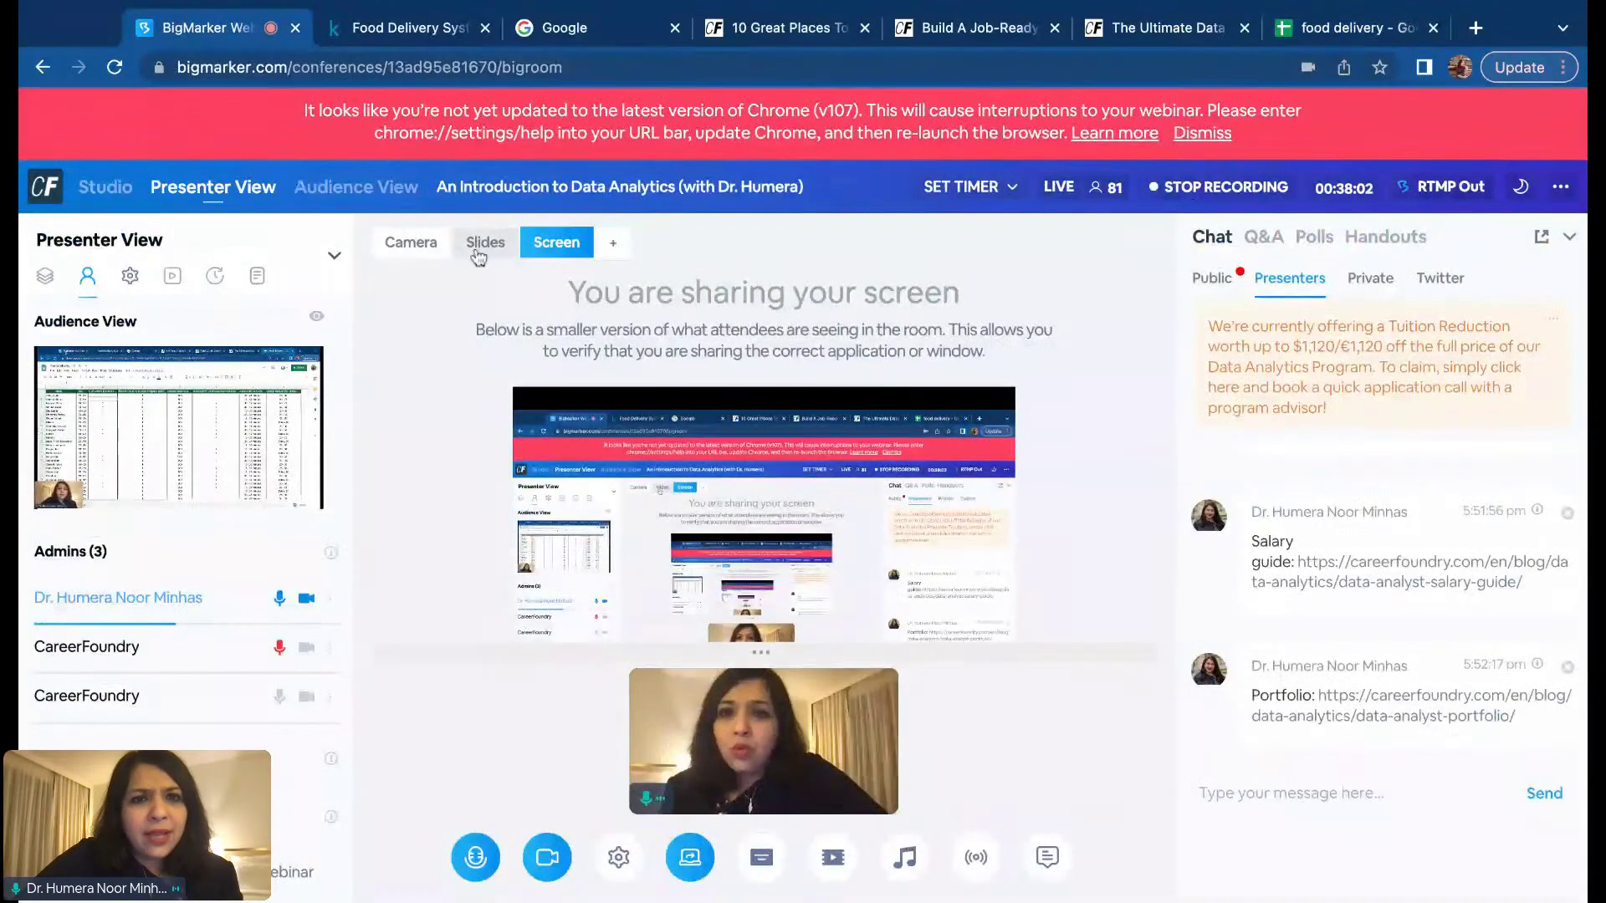
left_click(478, 250)
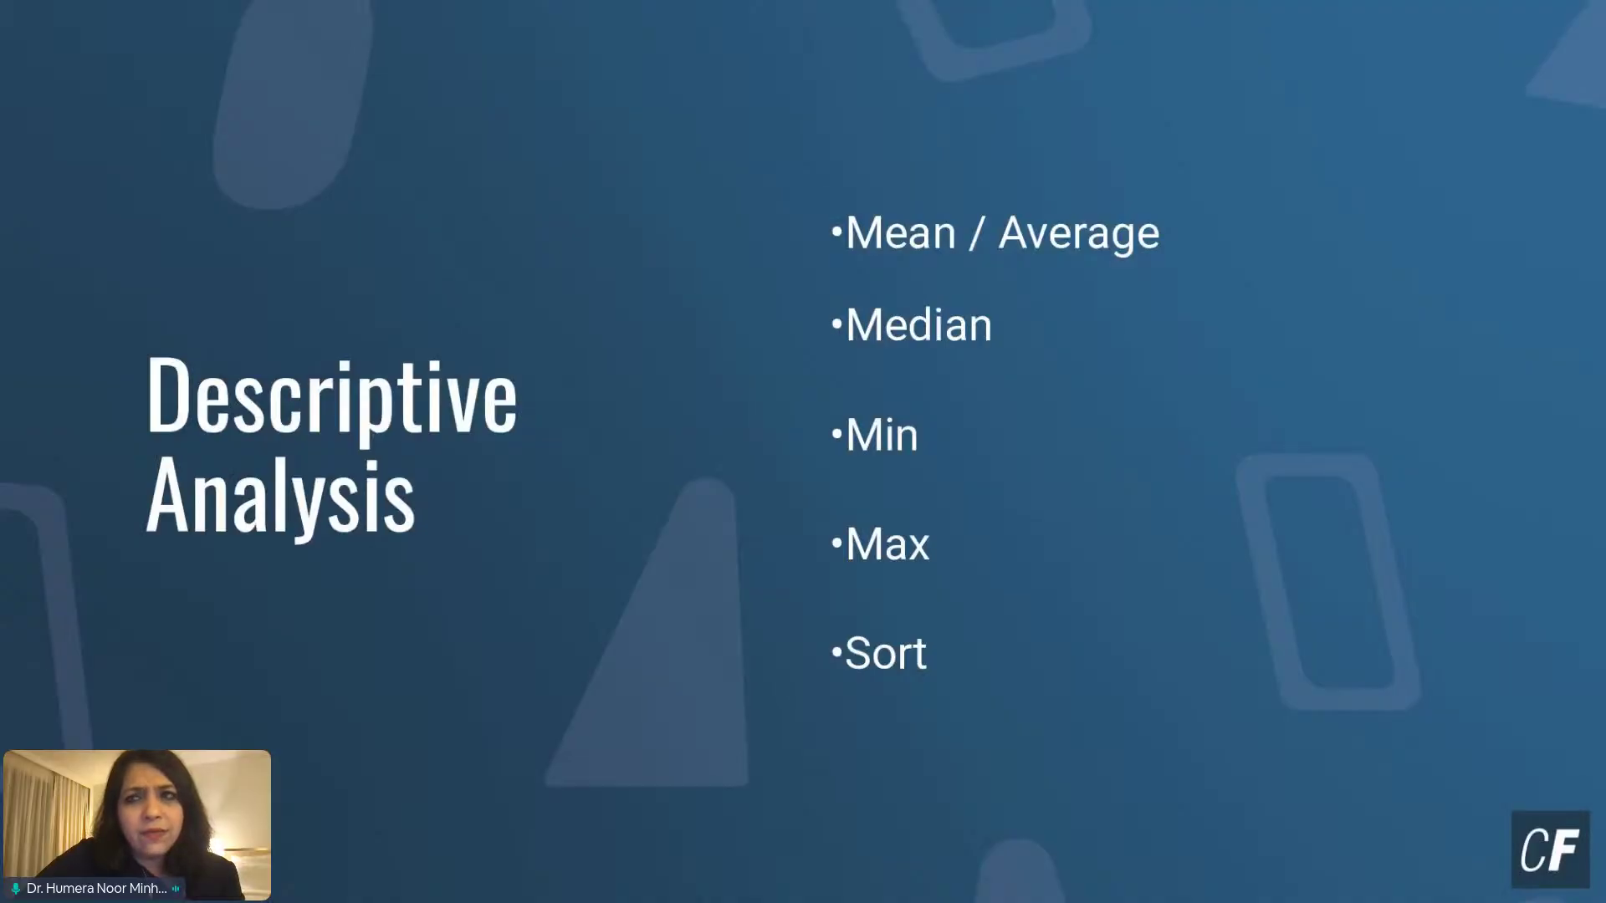
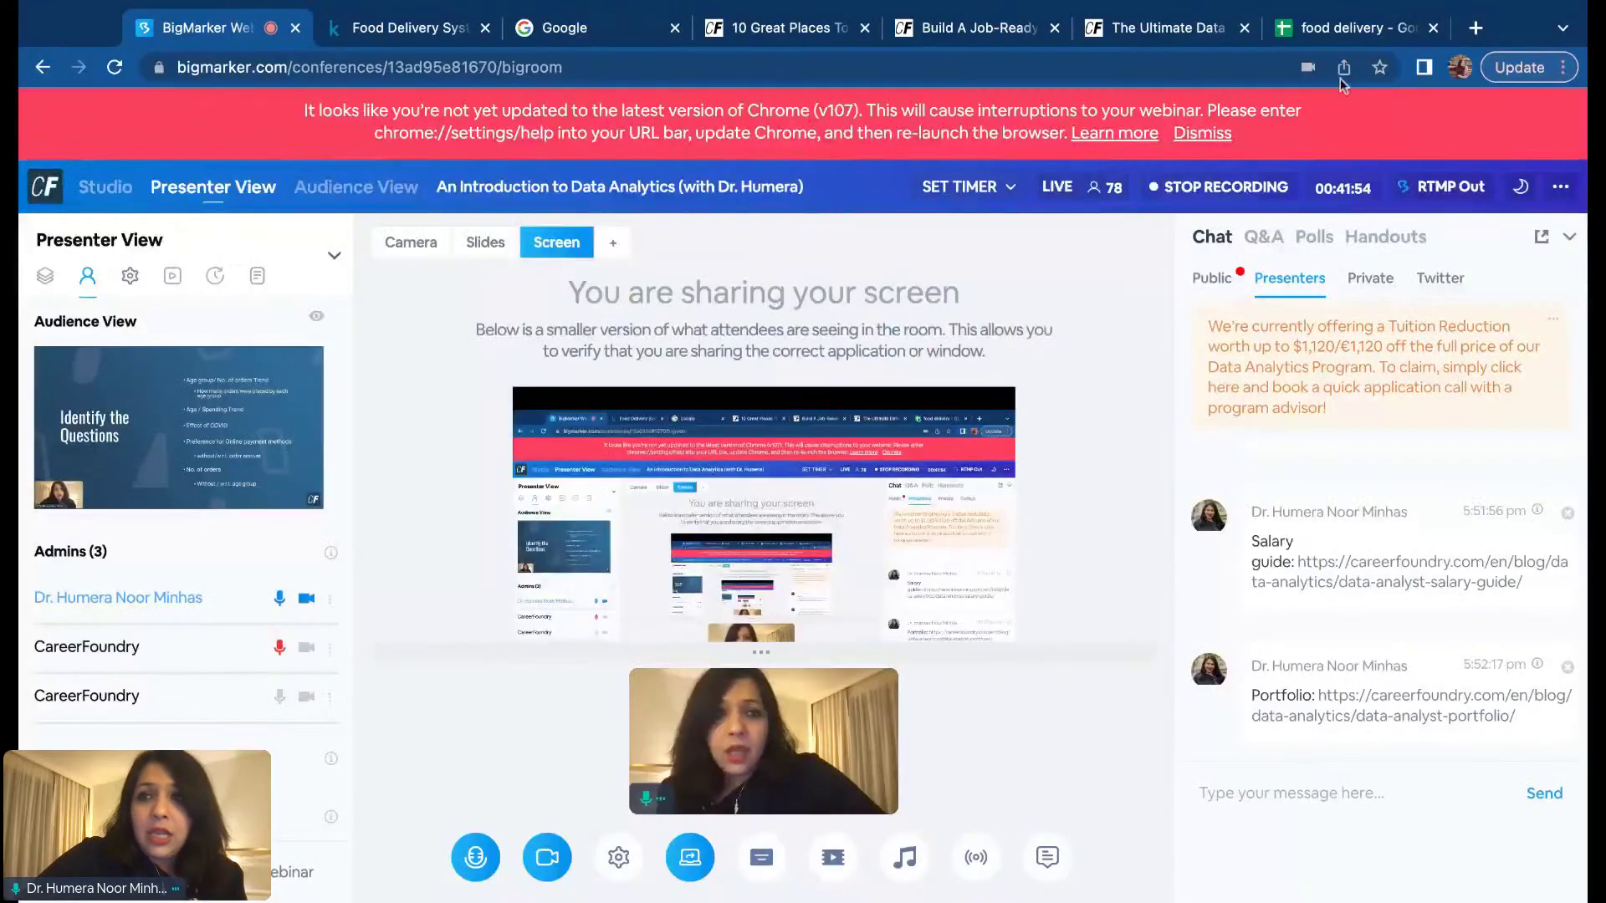
left_click(1341, 31)
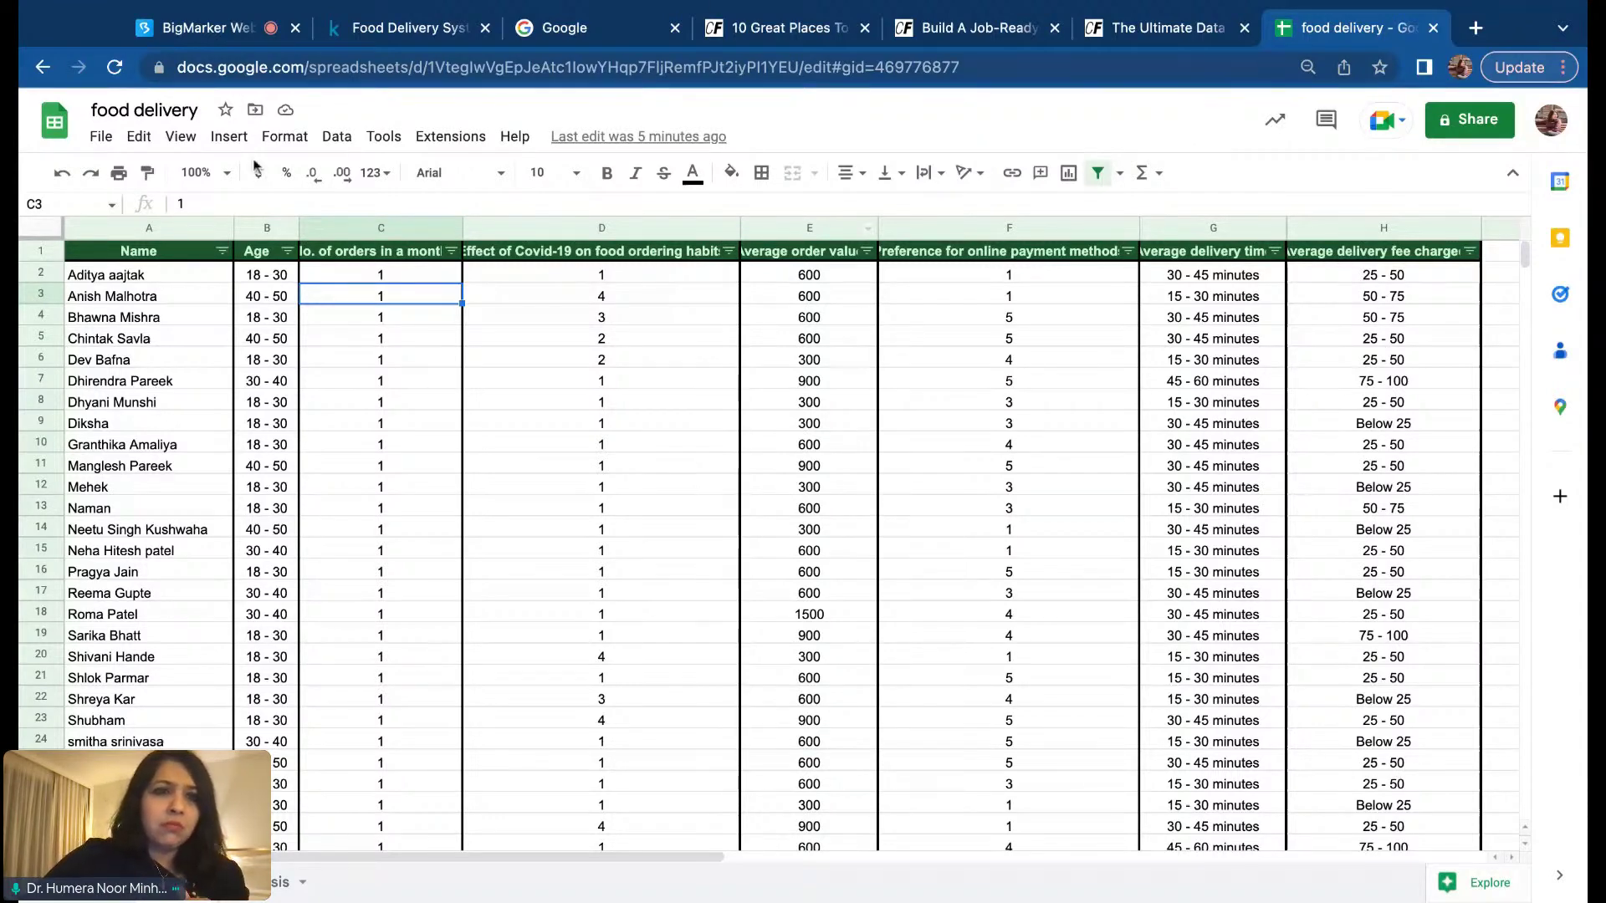
Step: Examine the Age and No. of orders in a month columns in the data sheet
left_click(254, 229)
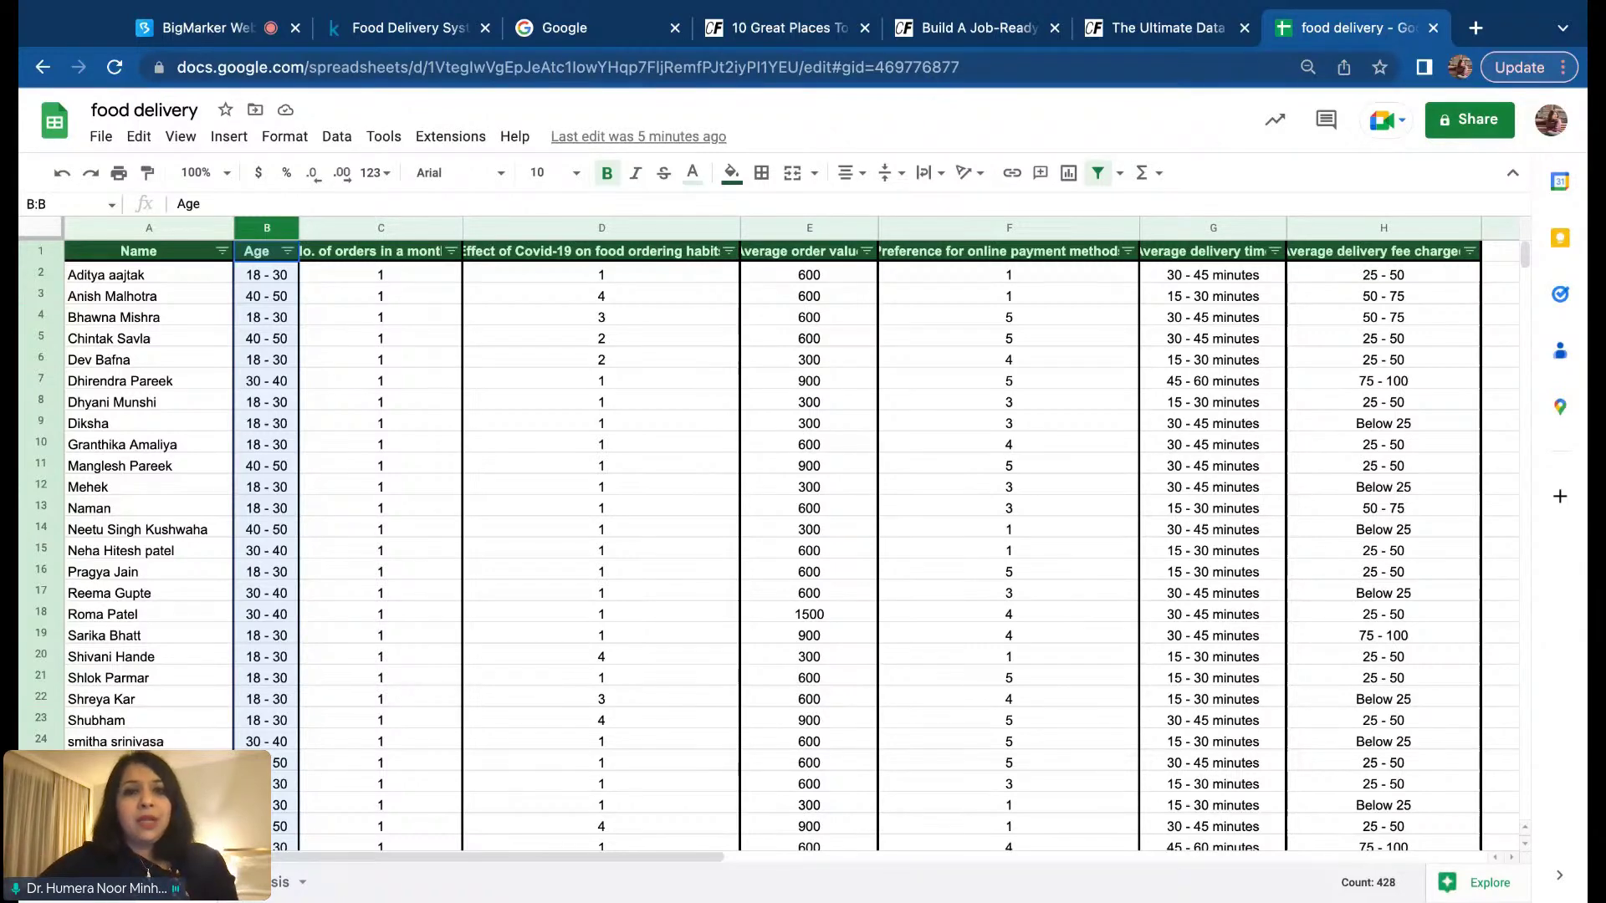
left_click(380, 274)
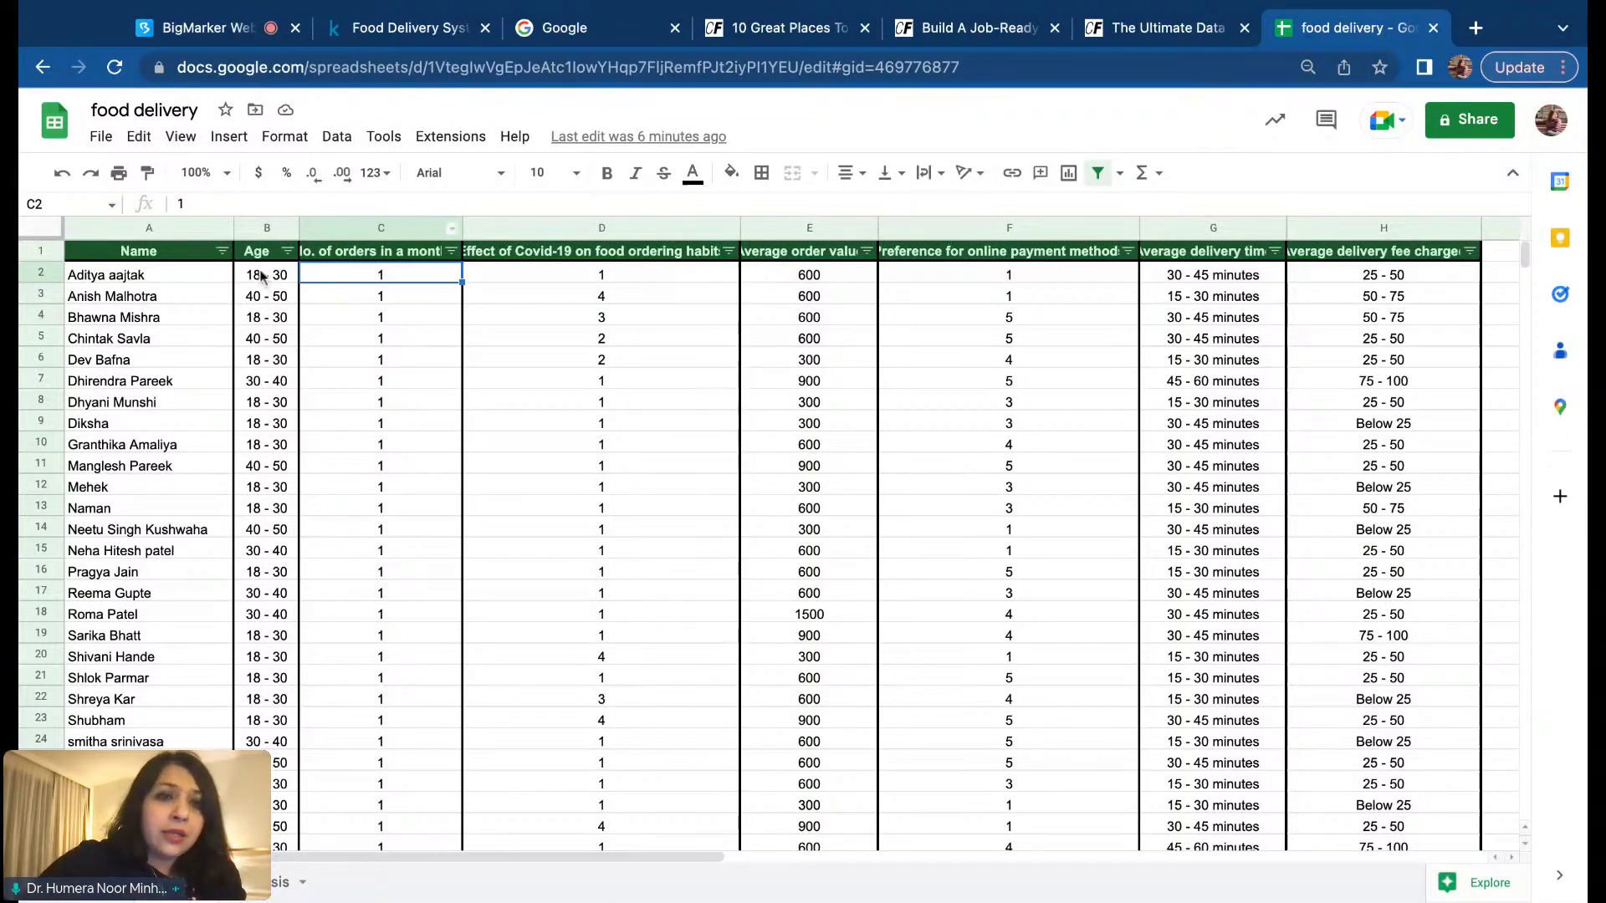
left_click(267, 228)
left_click(361, 226)
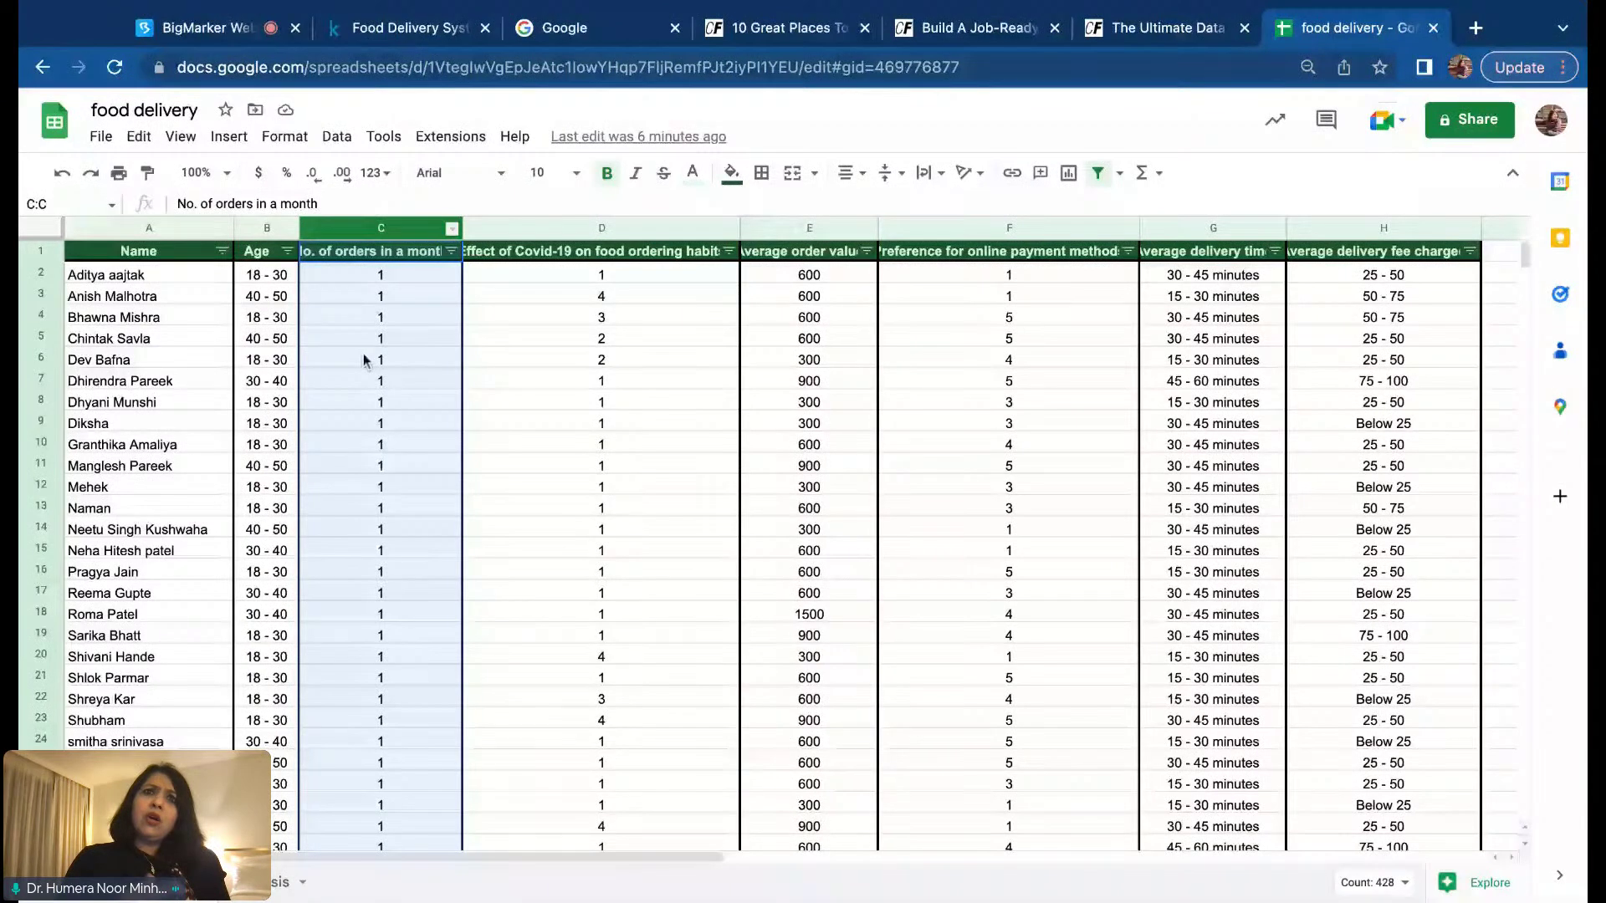
left_click(380, 444)
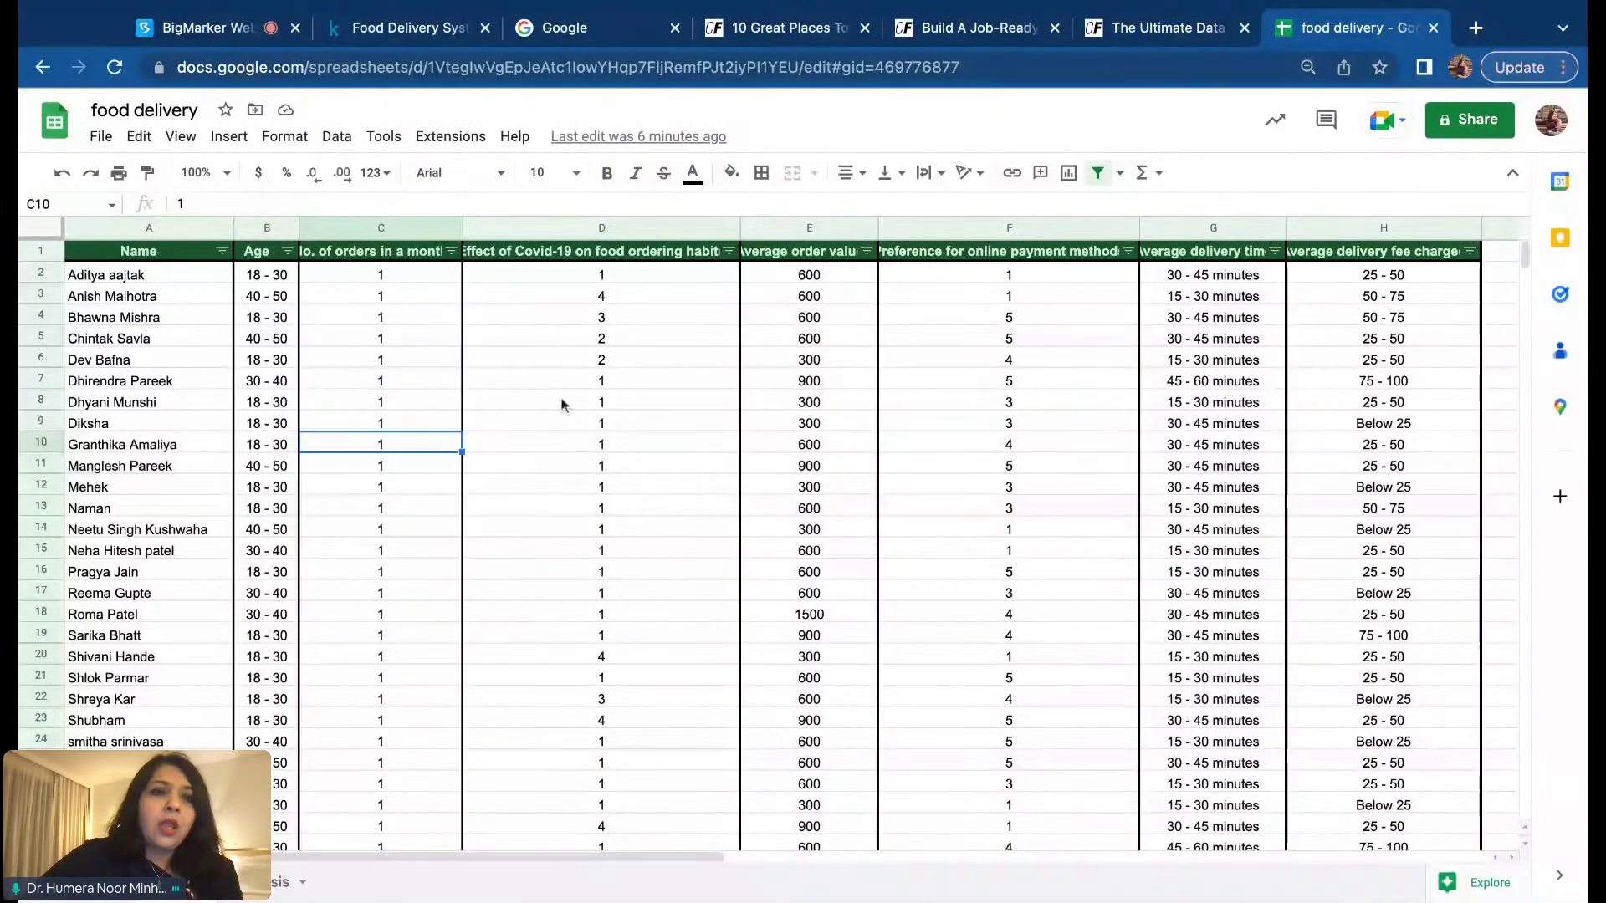
left_click(264, 231)
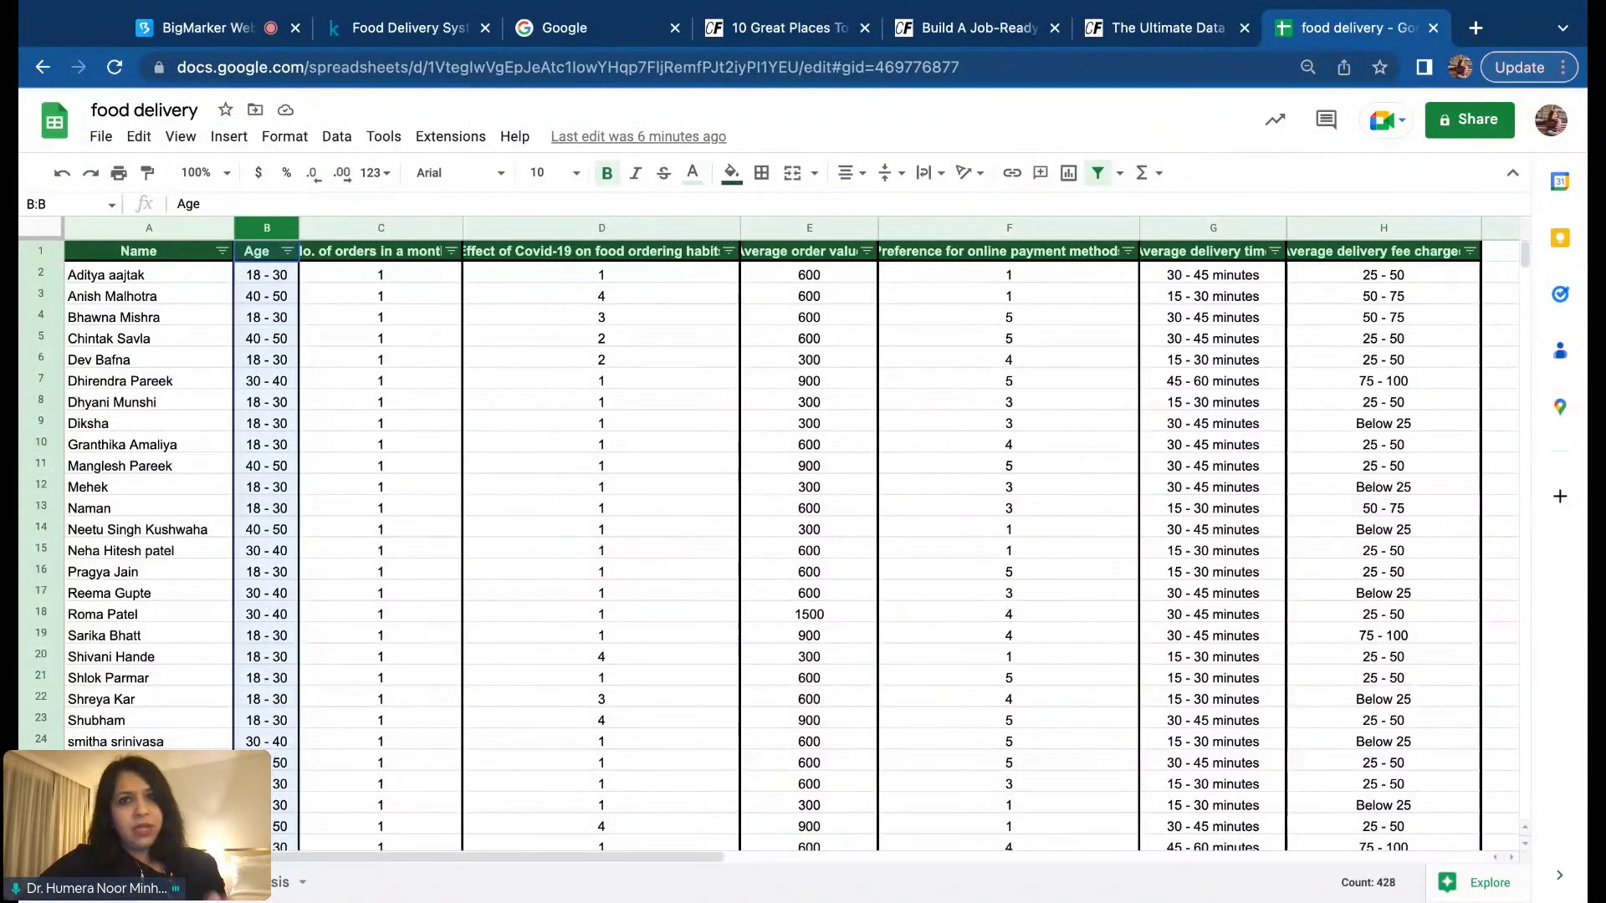
left_click(275, 386)
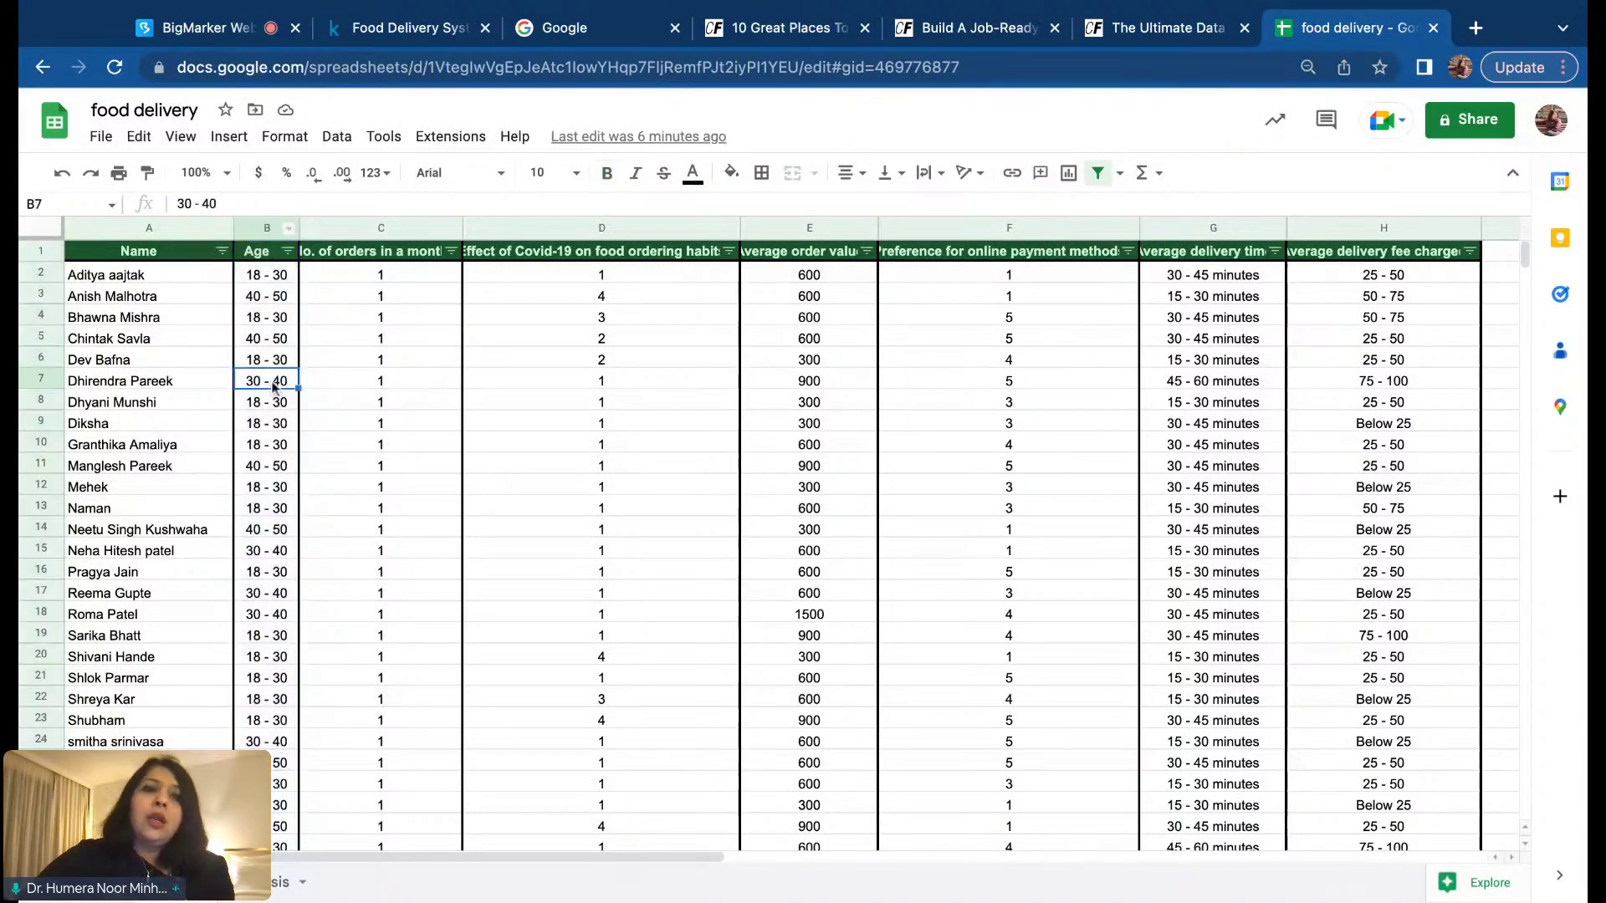
Step: Create a pivot table on a new sheet from the whole data sheet, with Age as its rows
left_click(42, 231)
left_click(228, 136)
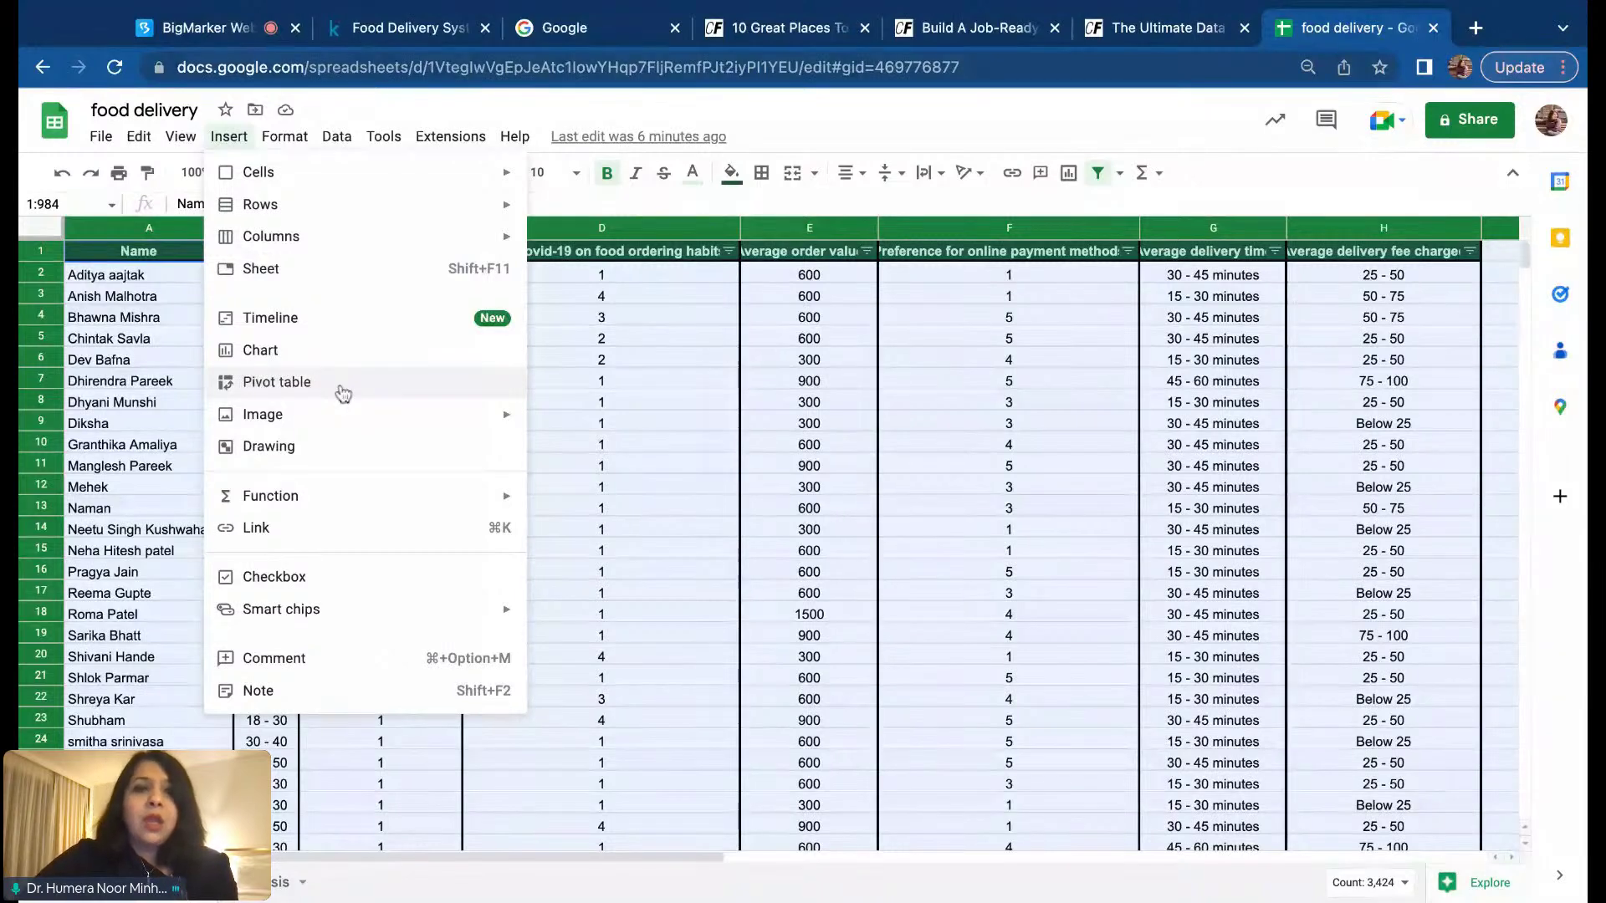
left_click(343, 394)
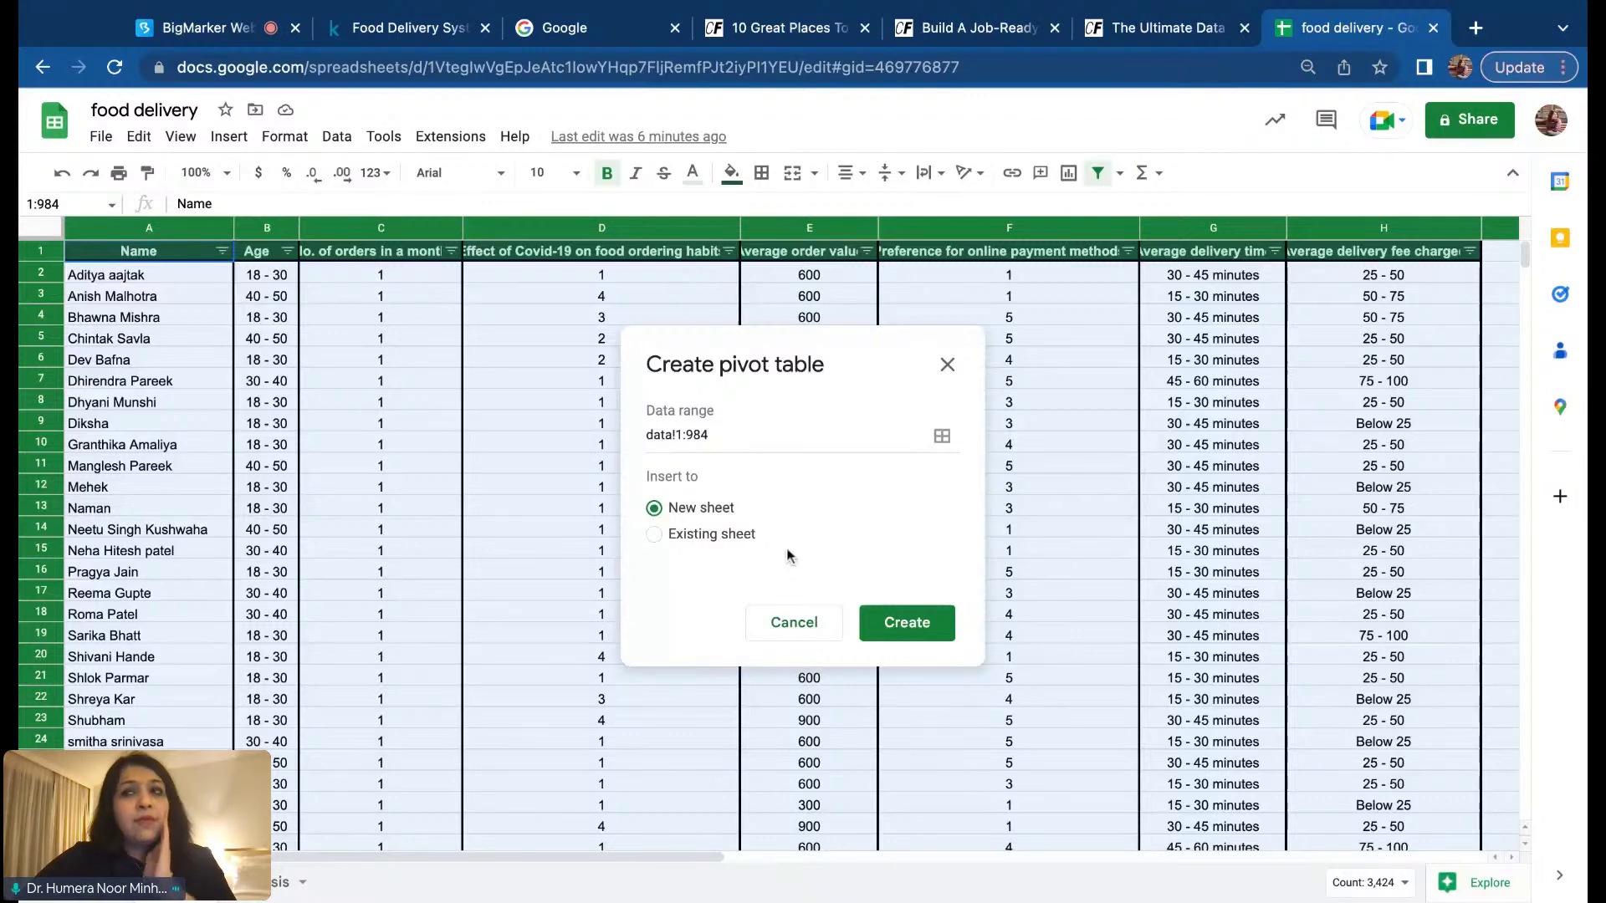
left_click(890, 623)
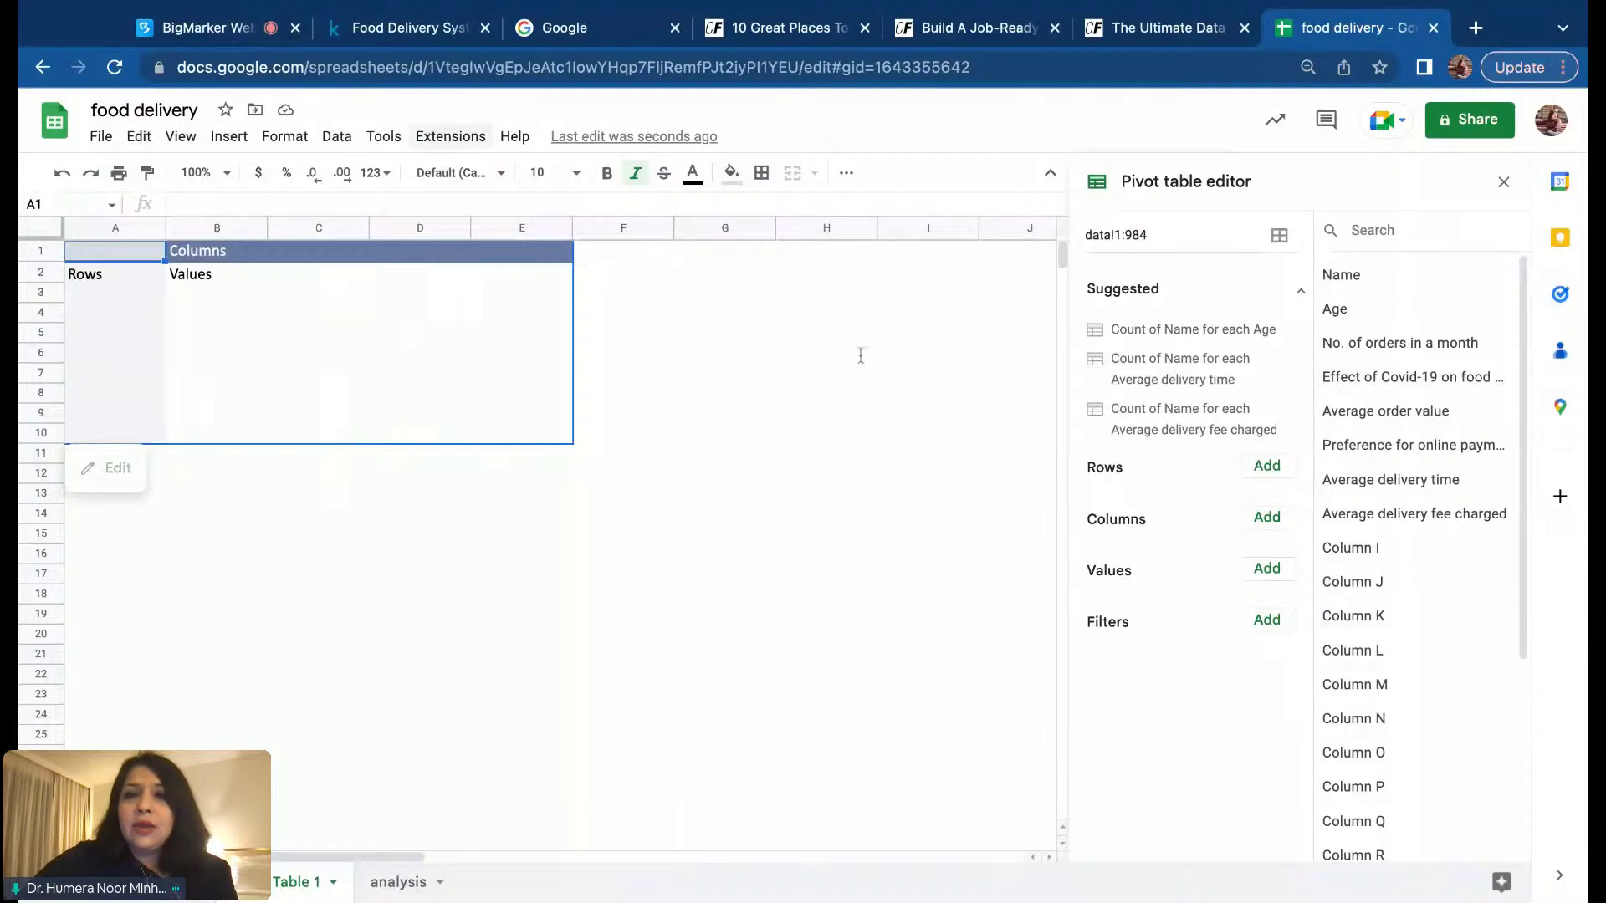
left_click(1277, 472)
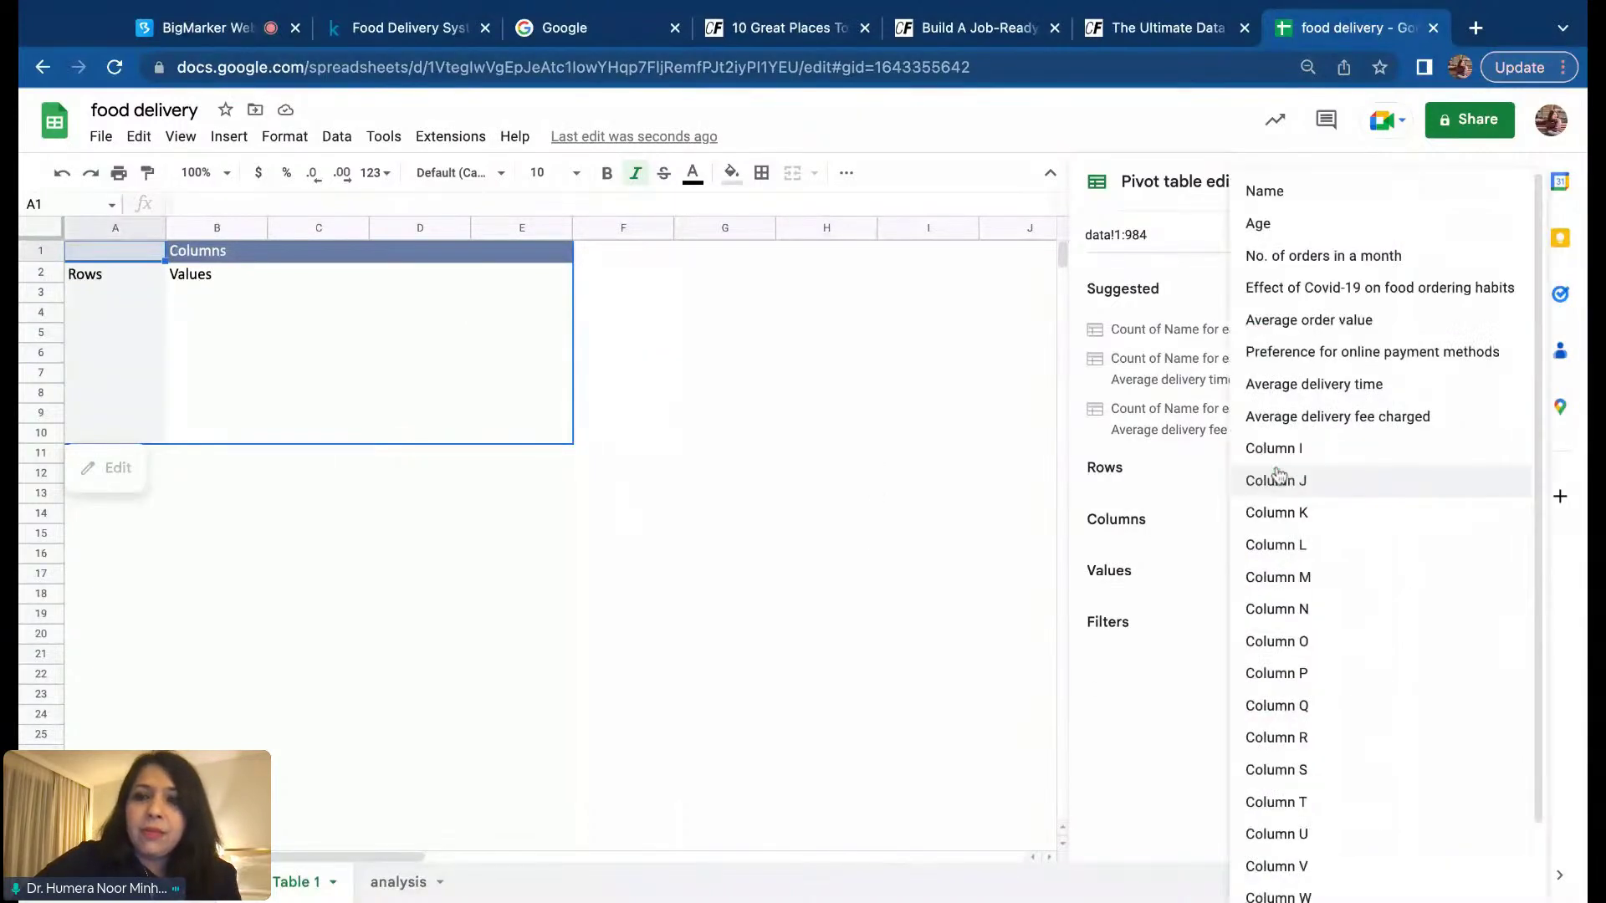
left_click(1318, 232)
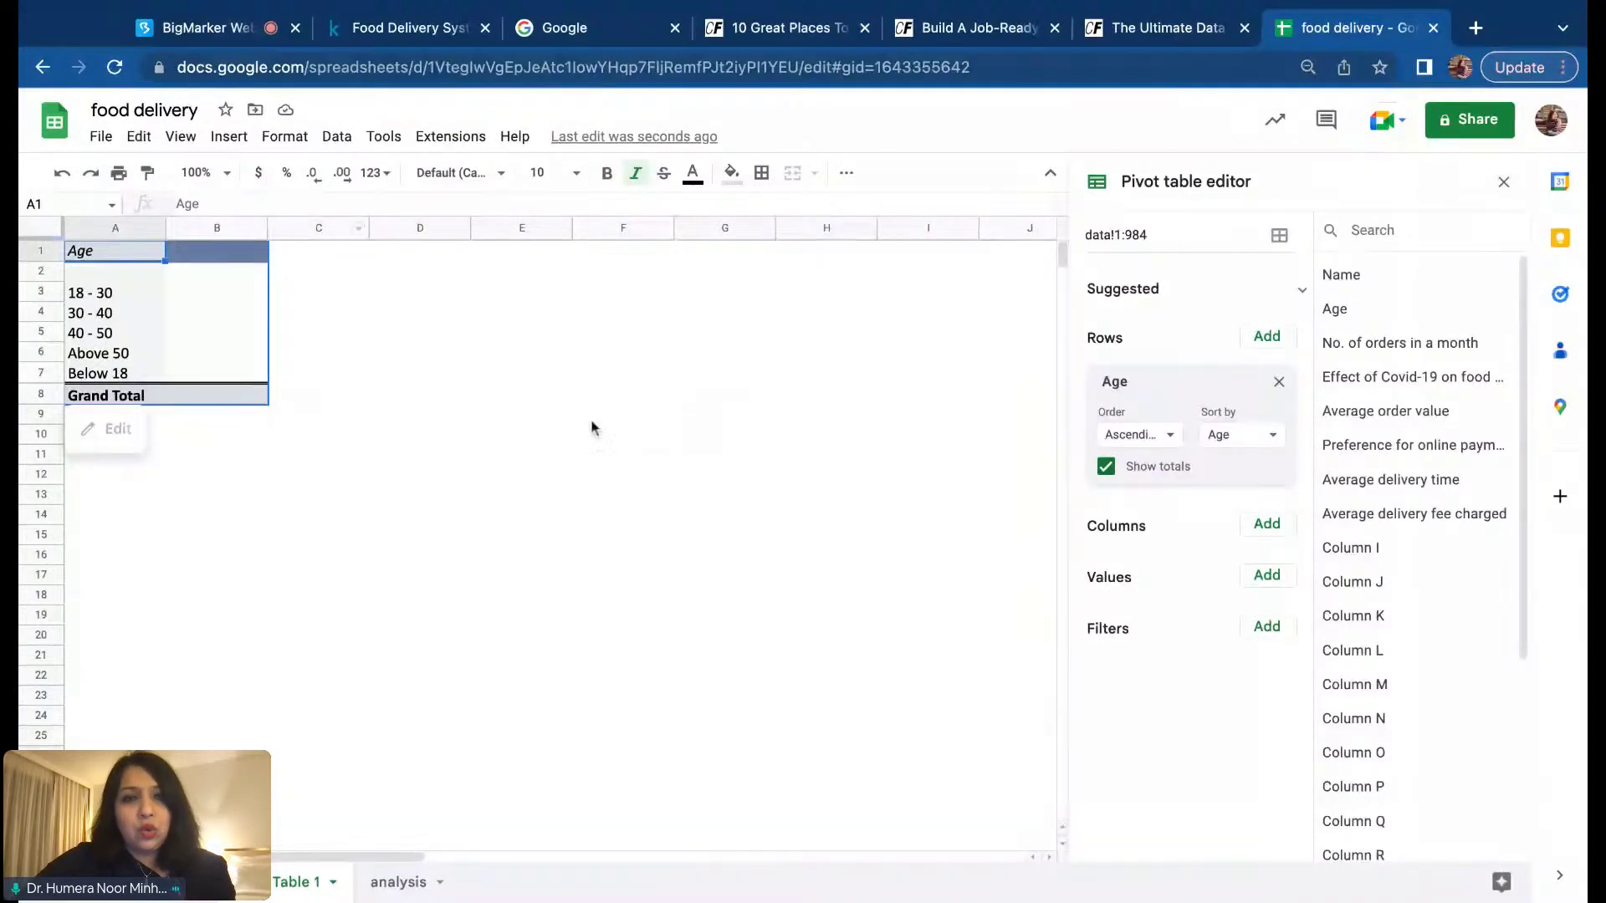
left_click(212, 297)
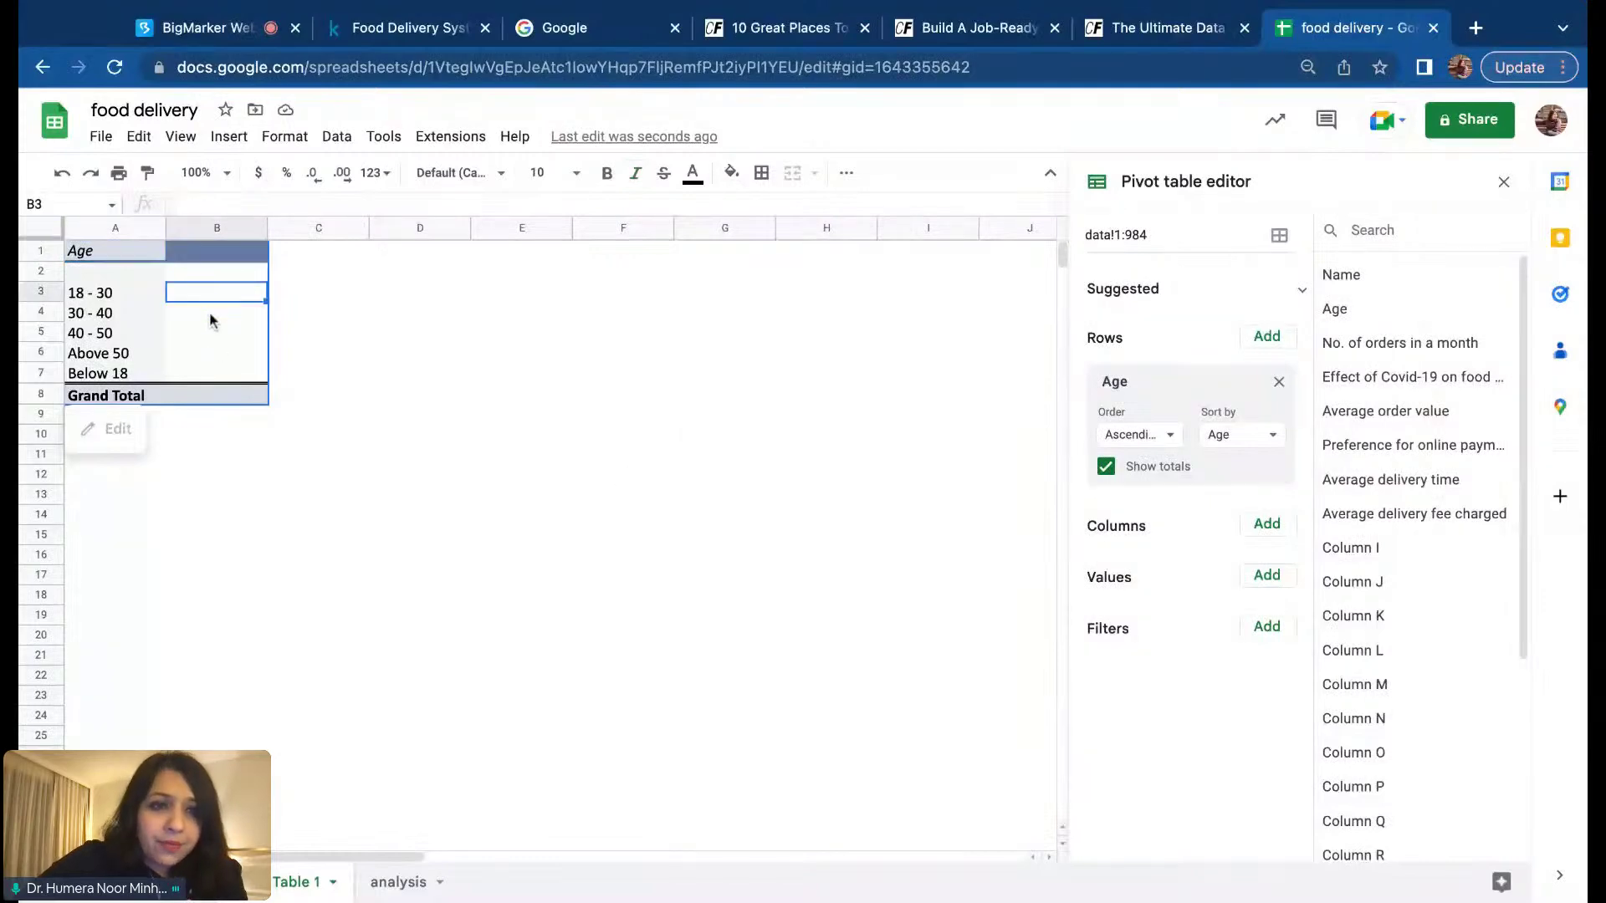
left_click(211, 316)
left_click(212, 336)
left_click(213, 355)
left_click(214, 377)
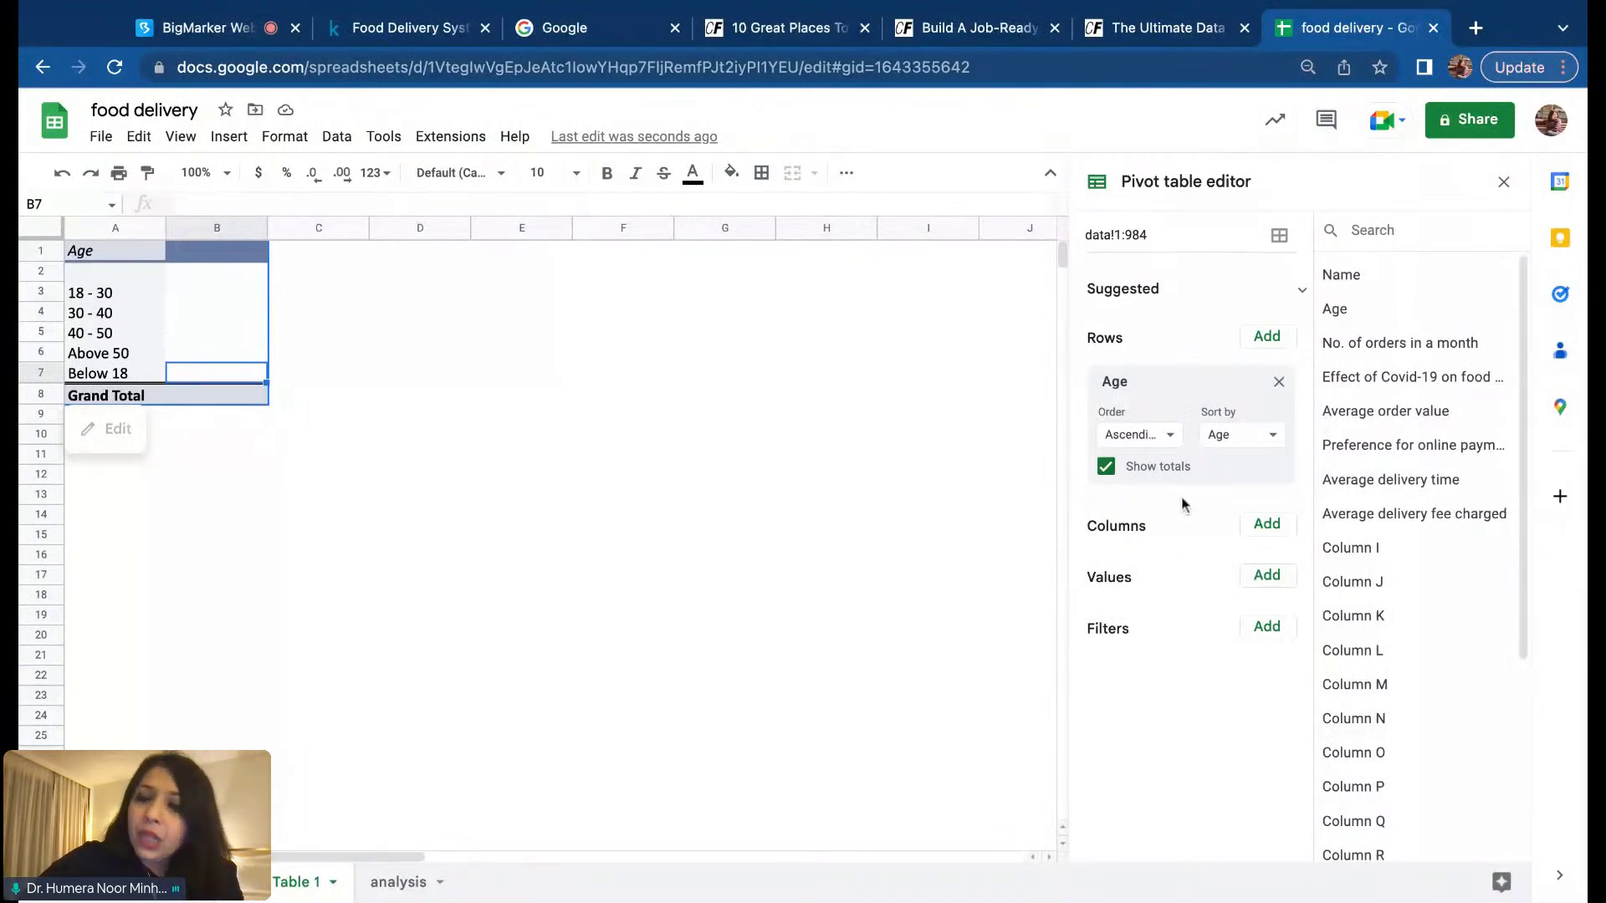
Step: Add No. of orders in a month as the pivot table's values, summarized by SUM
left_click(1270, 585)
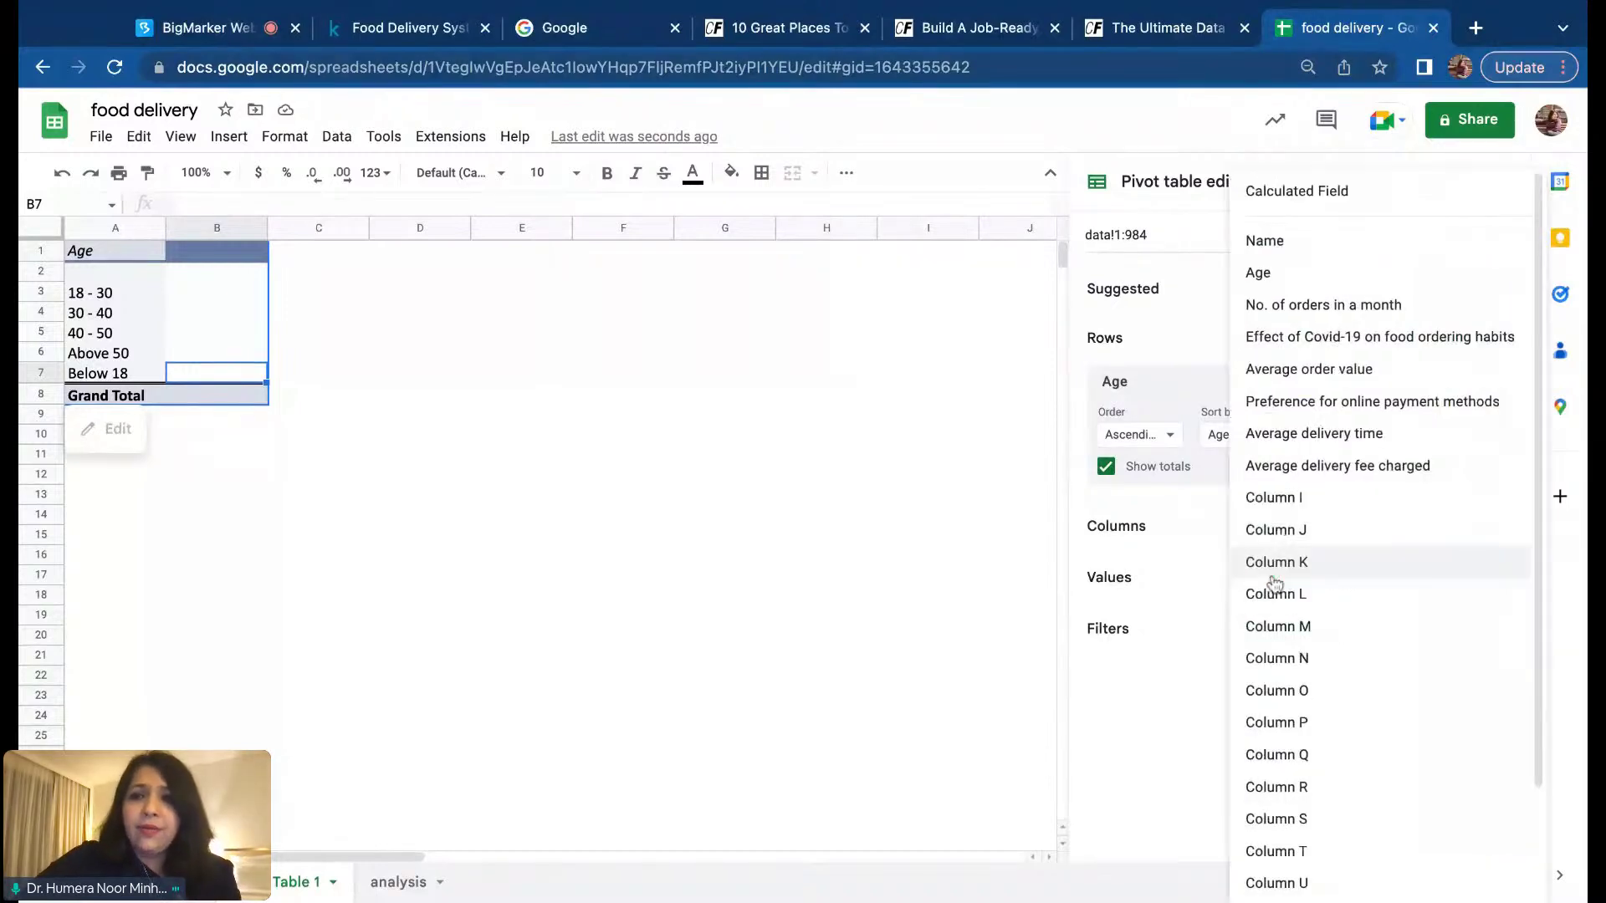
left_click(1363, 324)
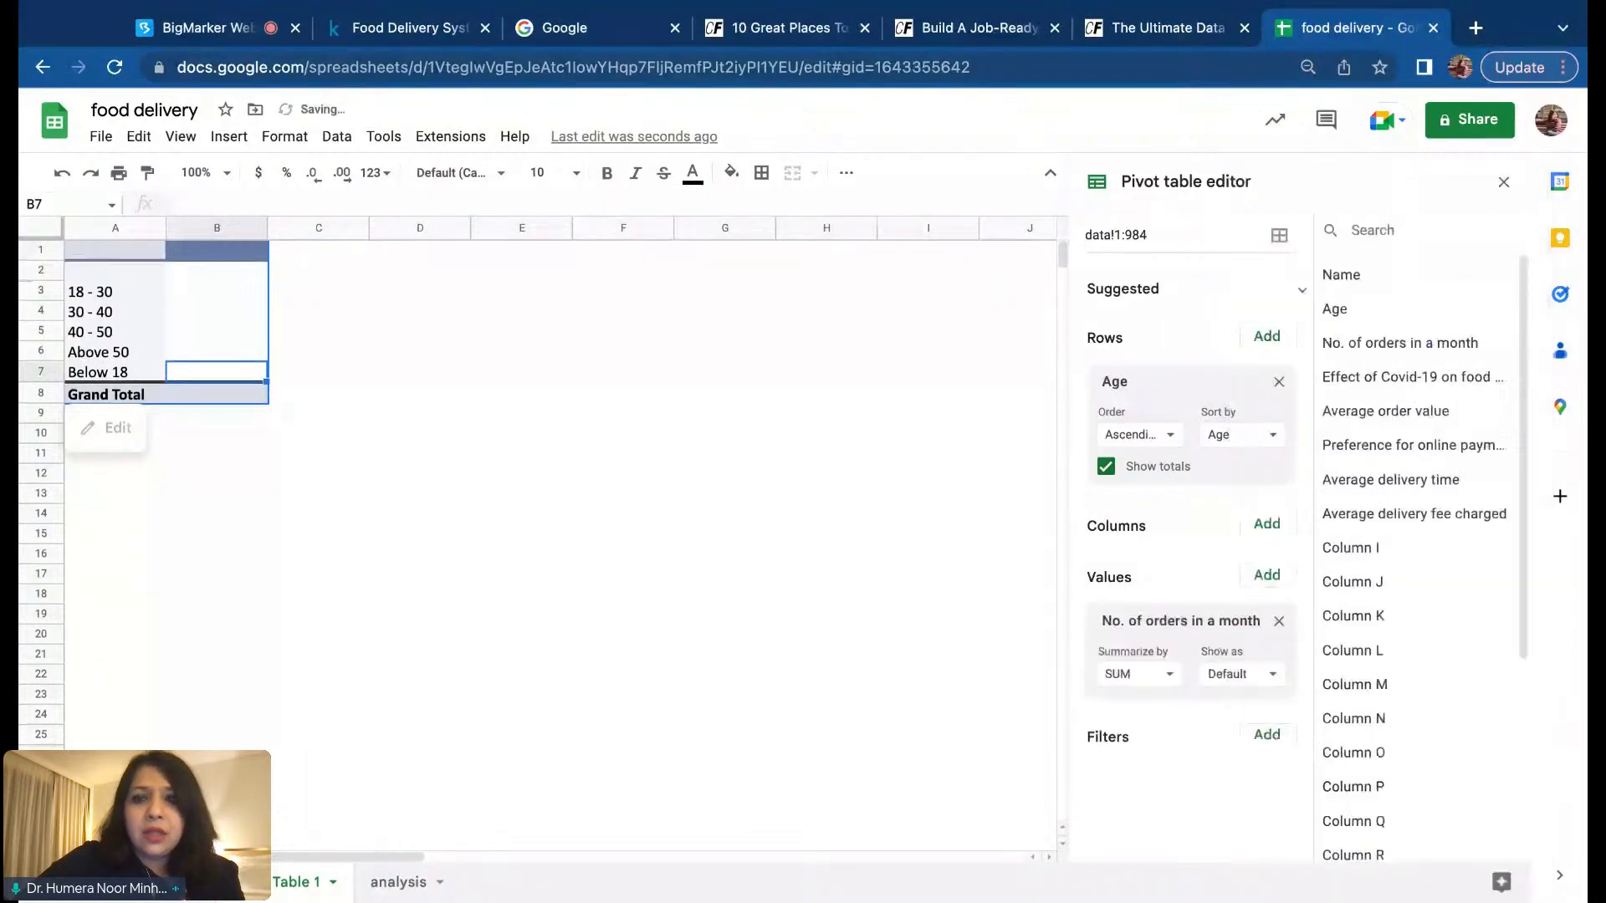
left_click(1170, 680)
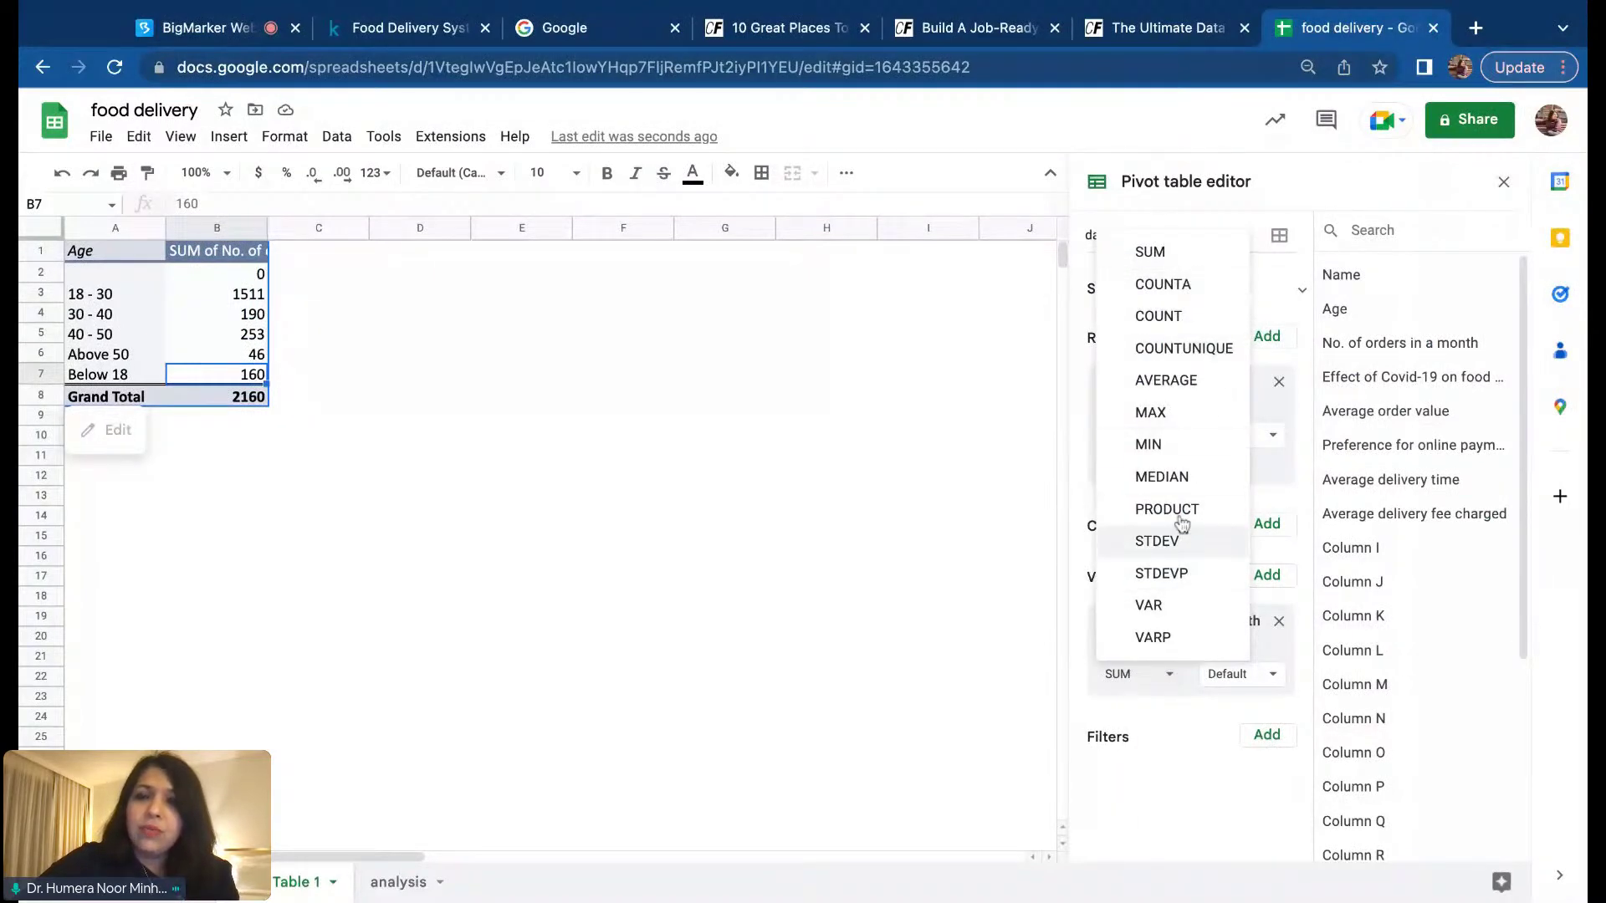
left_click(1132, 674)
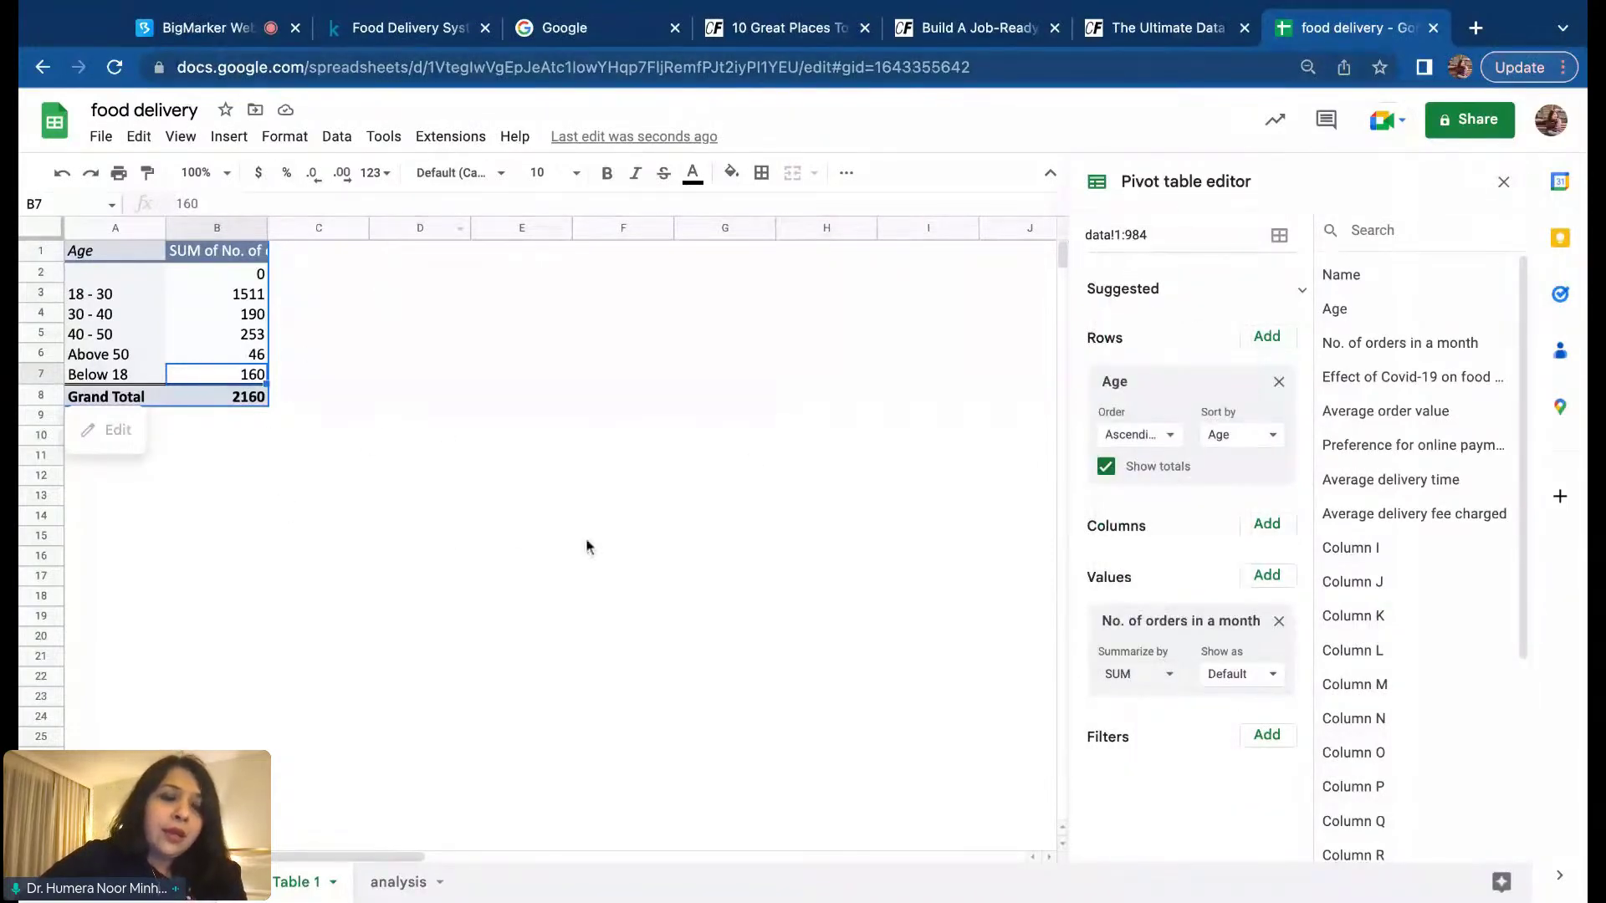
Step: Delete the empty rows 429 through 984 below the records in the data sheet
left_click(41, 276)
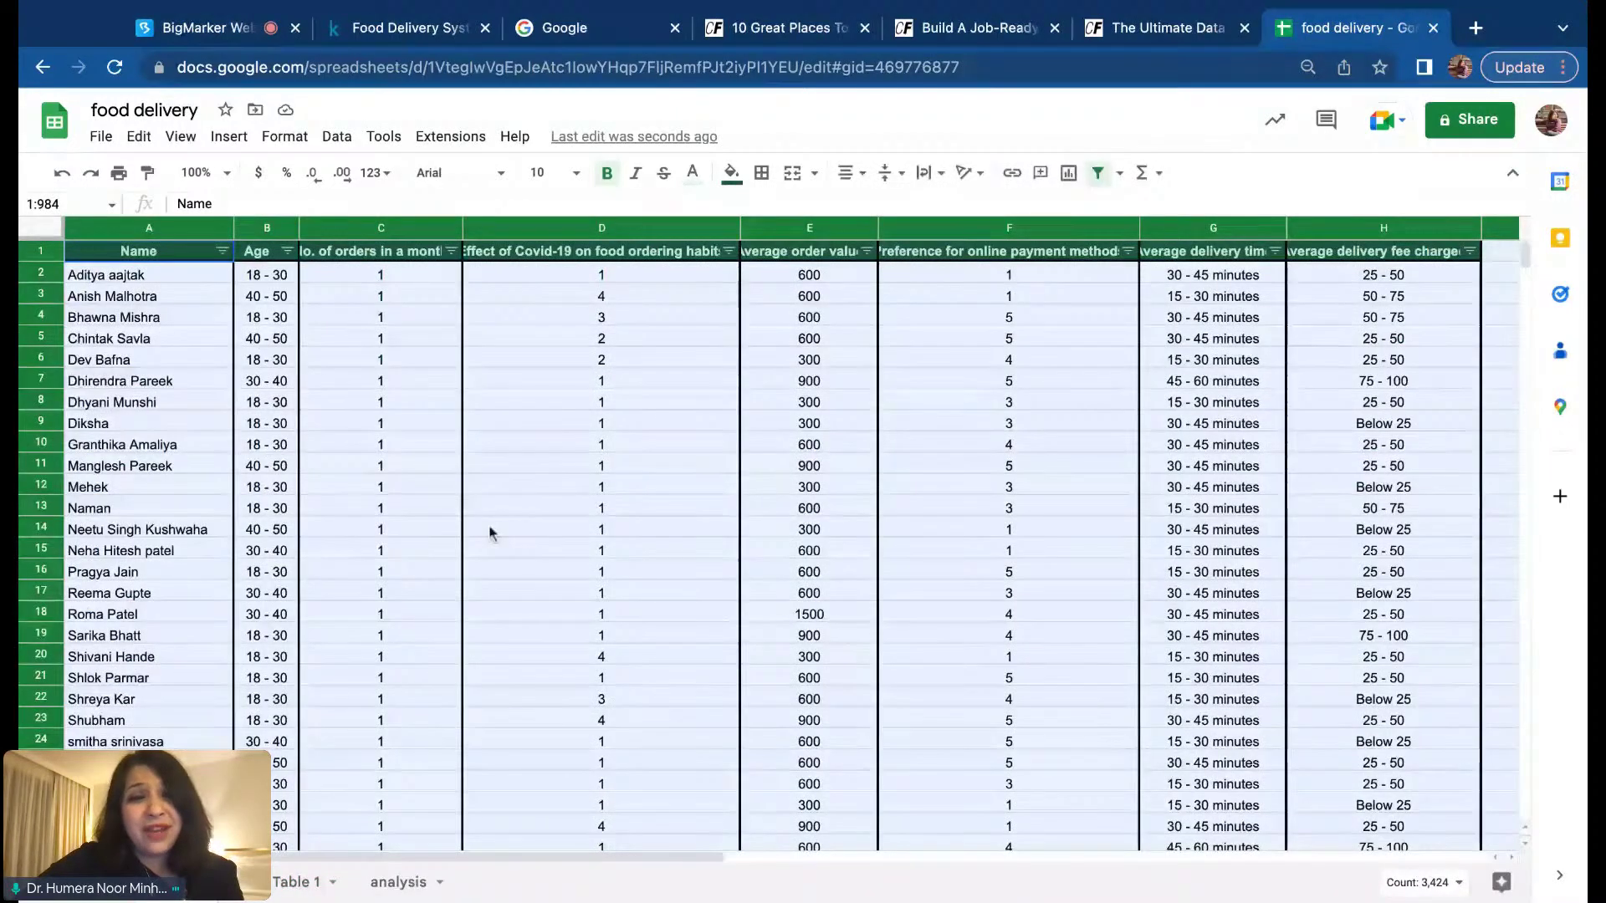
left_click(489, 530)
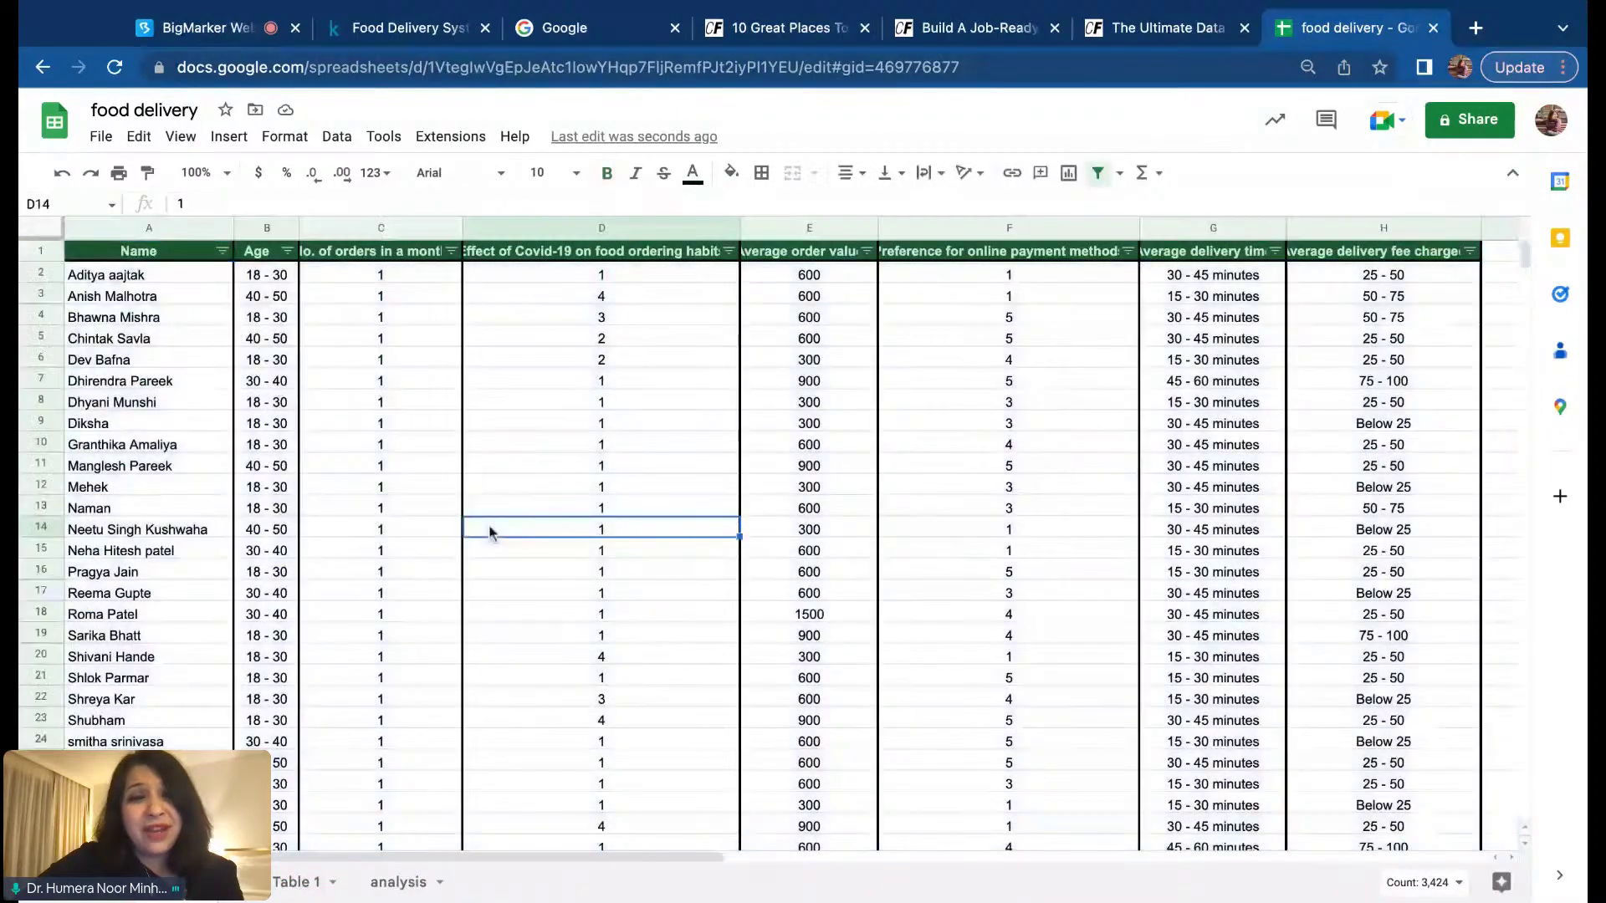
scroll(490, 531, "down", 20)
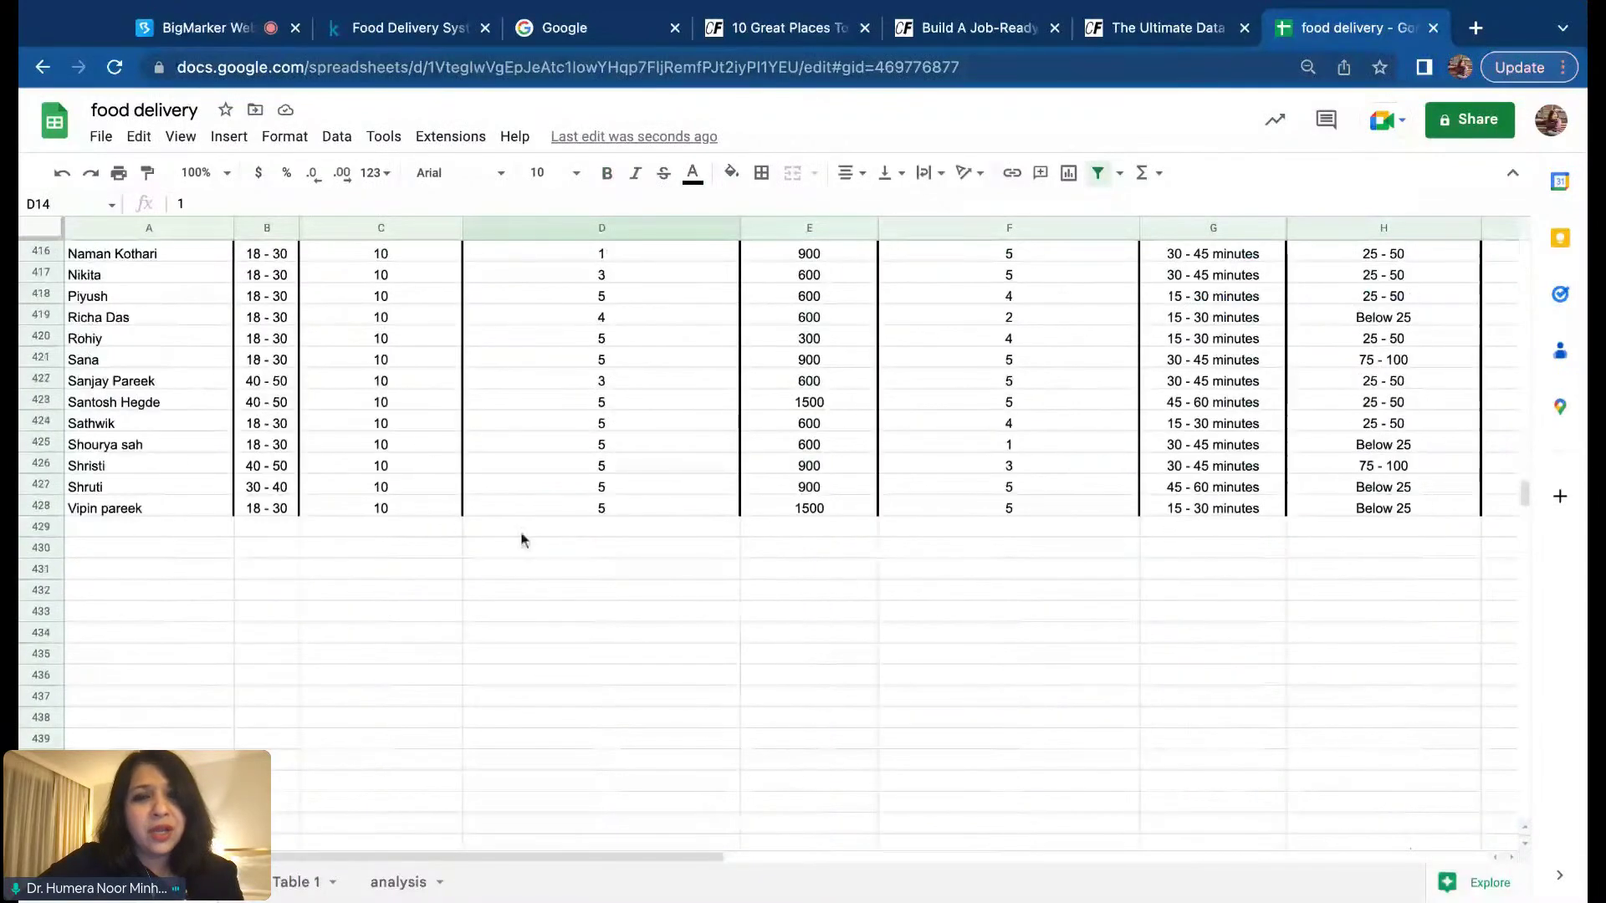
left_click(40, 526)
scroll(475, 602, "down", 5)
scroll(474, 602, "down", 20)
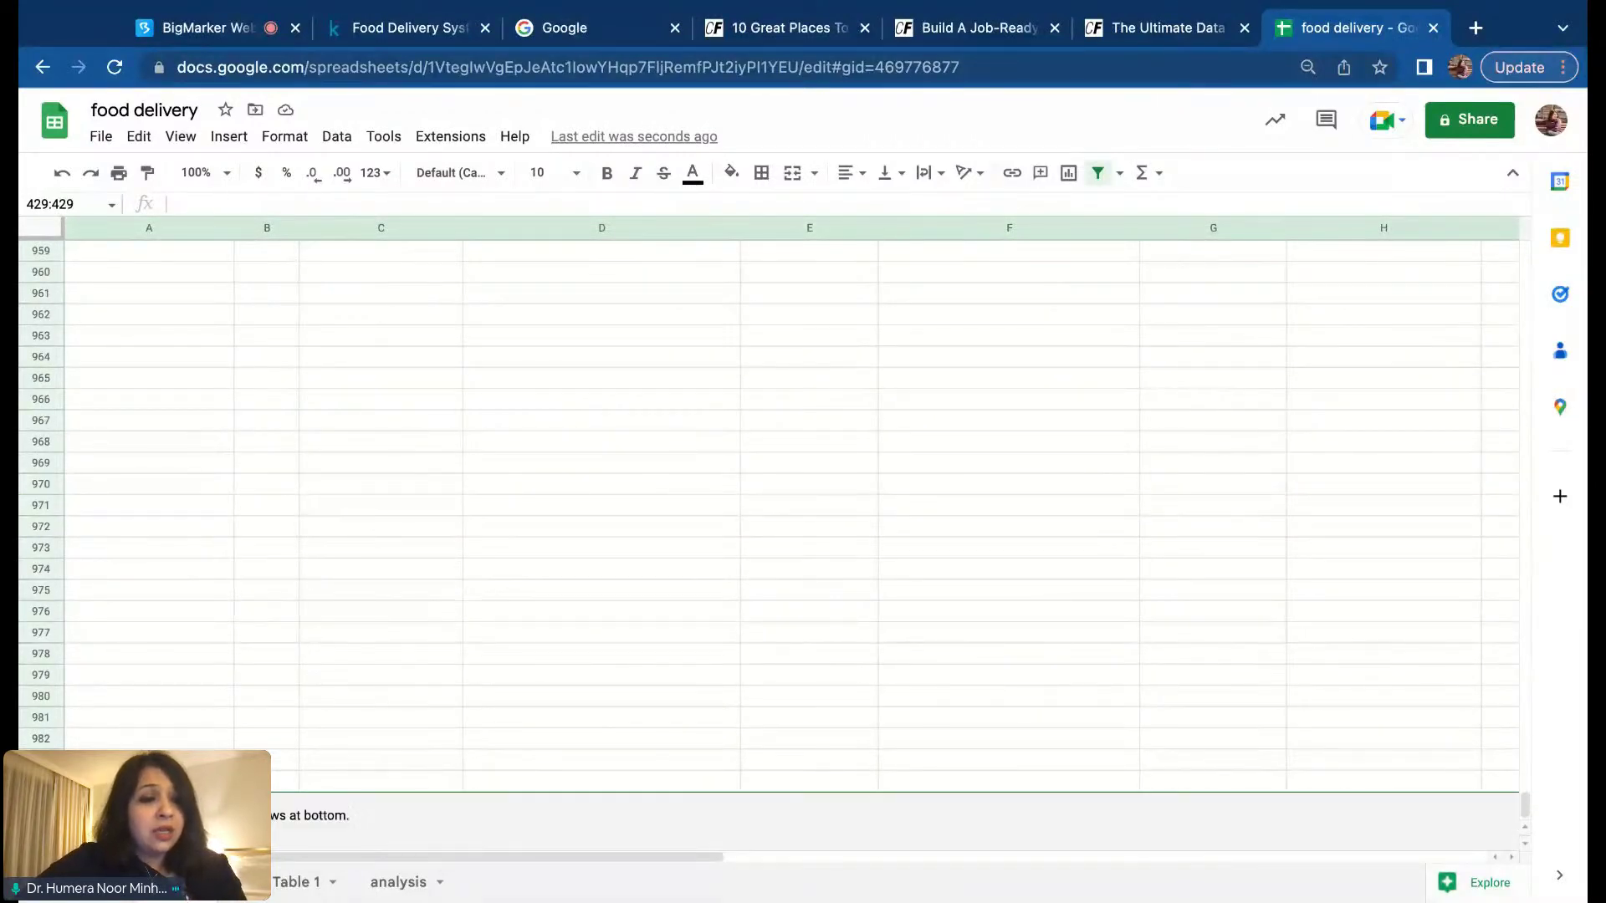
key("ctrl+shift+Down")
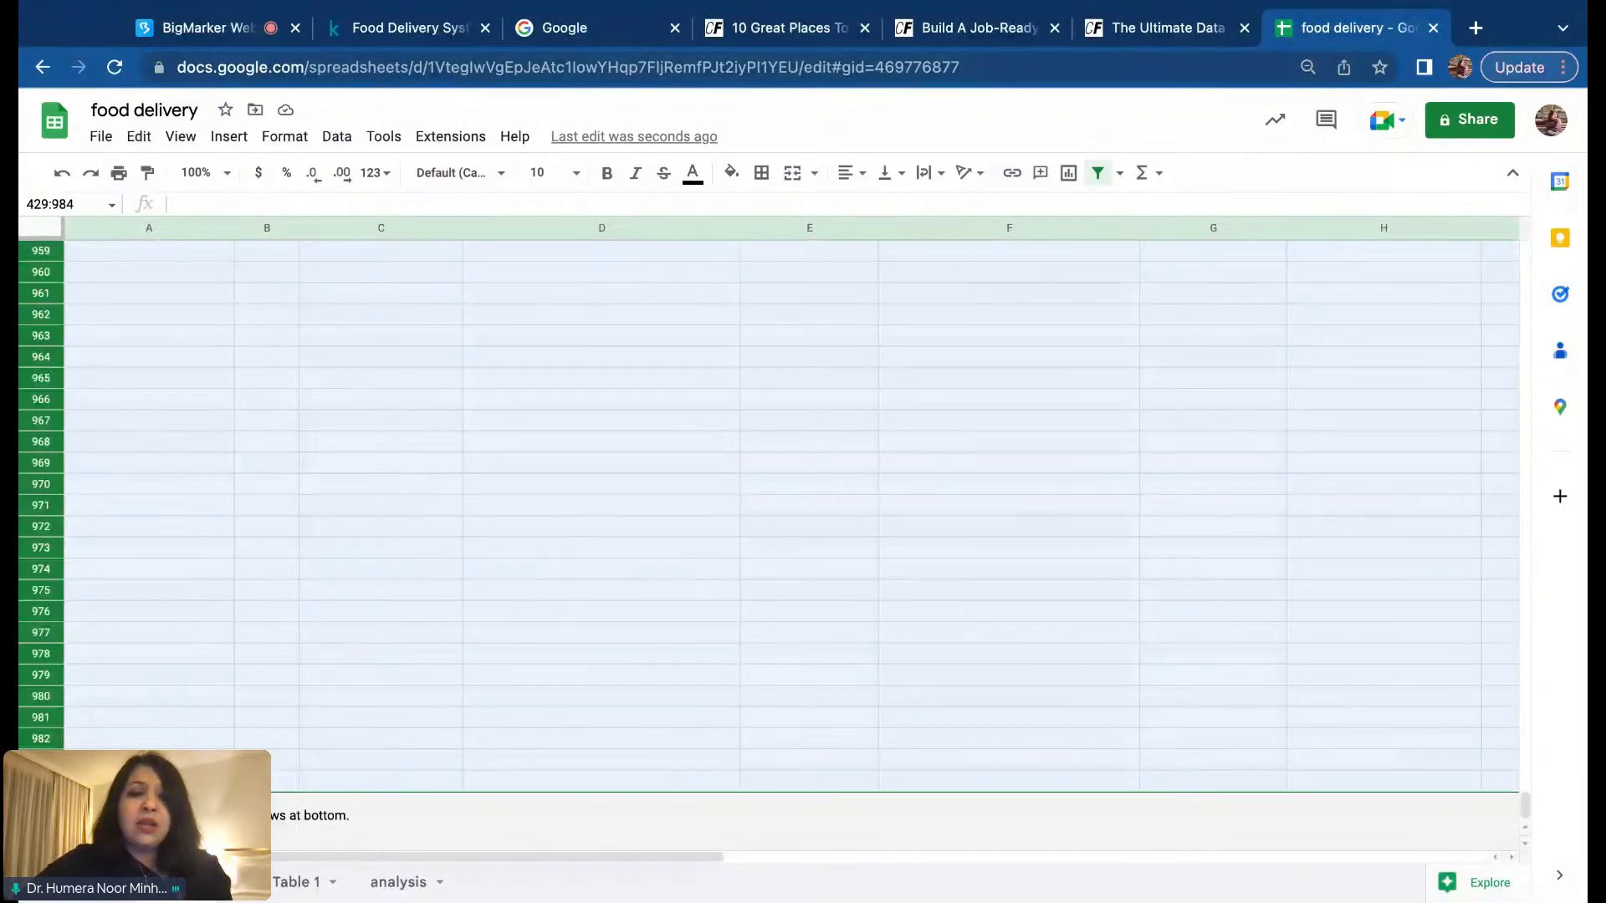
right_click(28, 674)
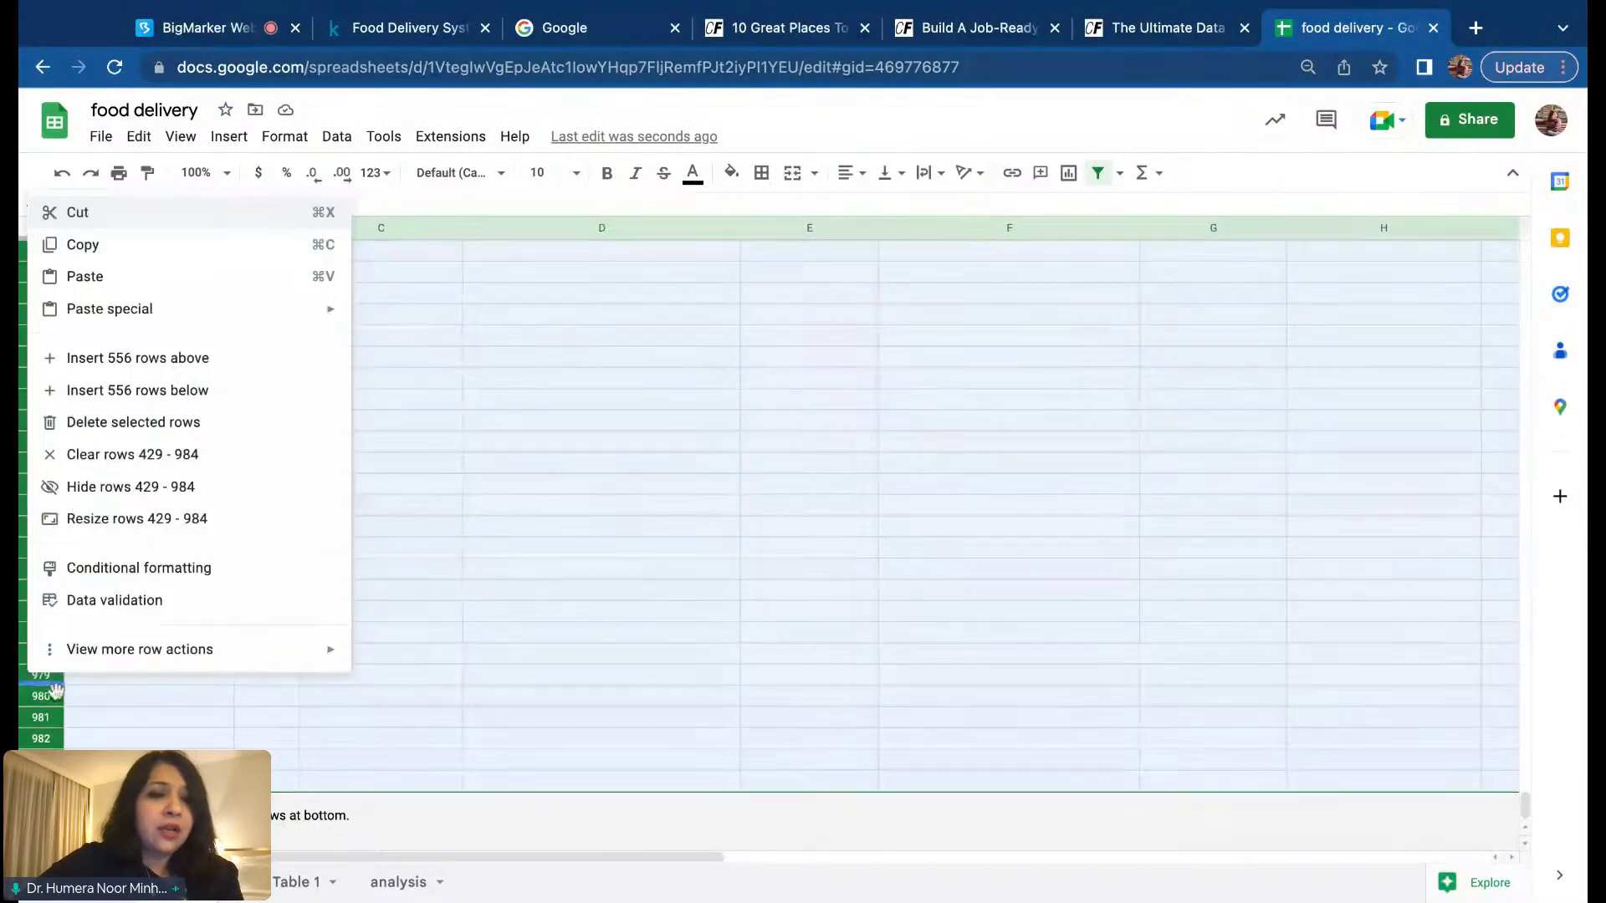
left_click(183, 423)
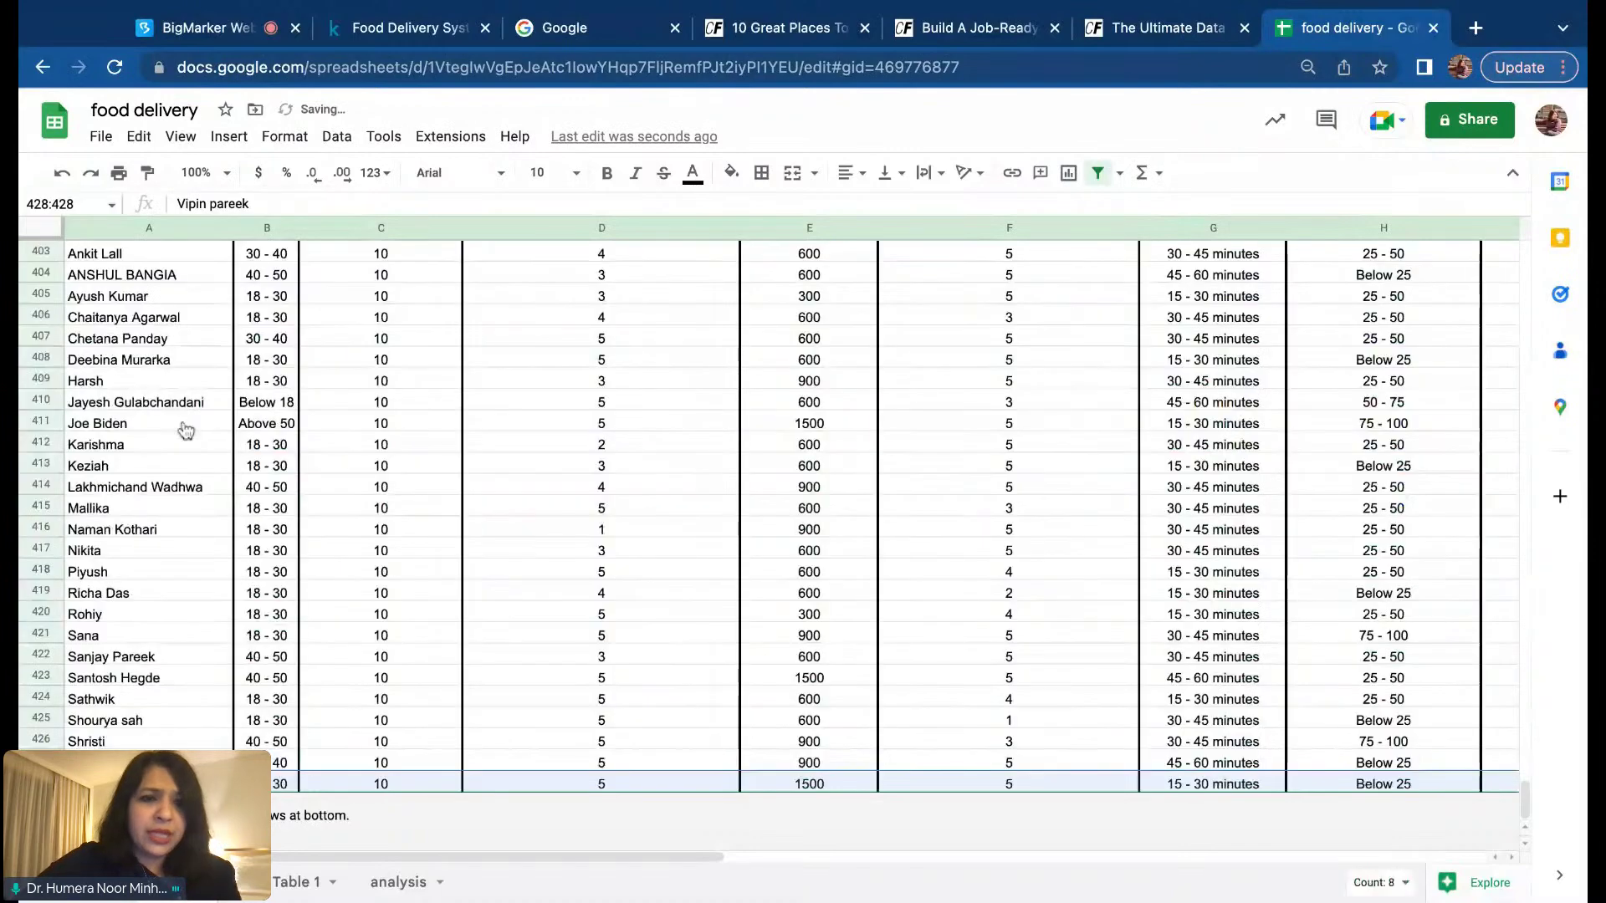
Step: Review the pivot table of orders by age, and examine the Age and Average order value columns in the data sheet
left_click(296, 882)
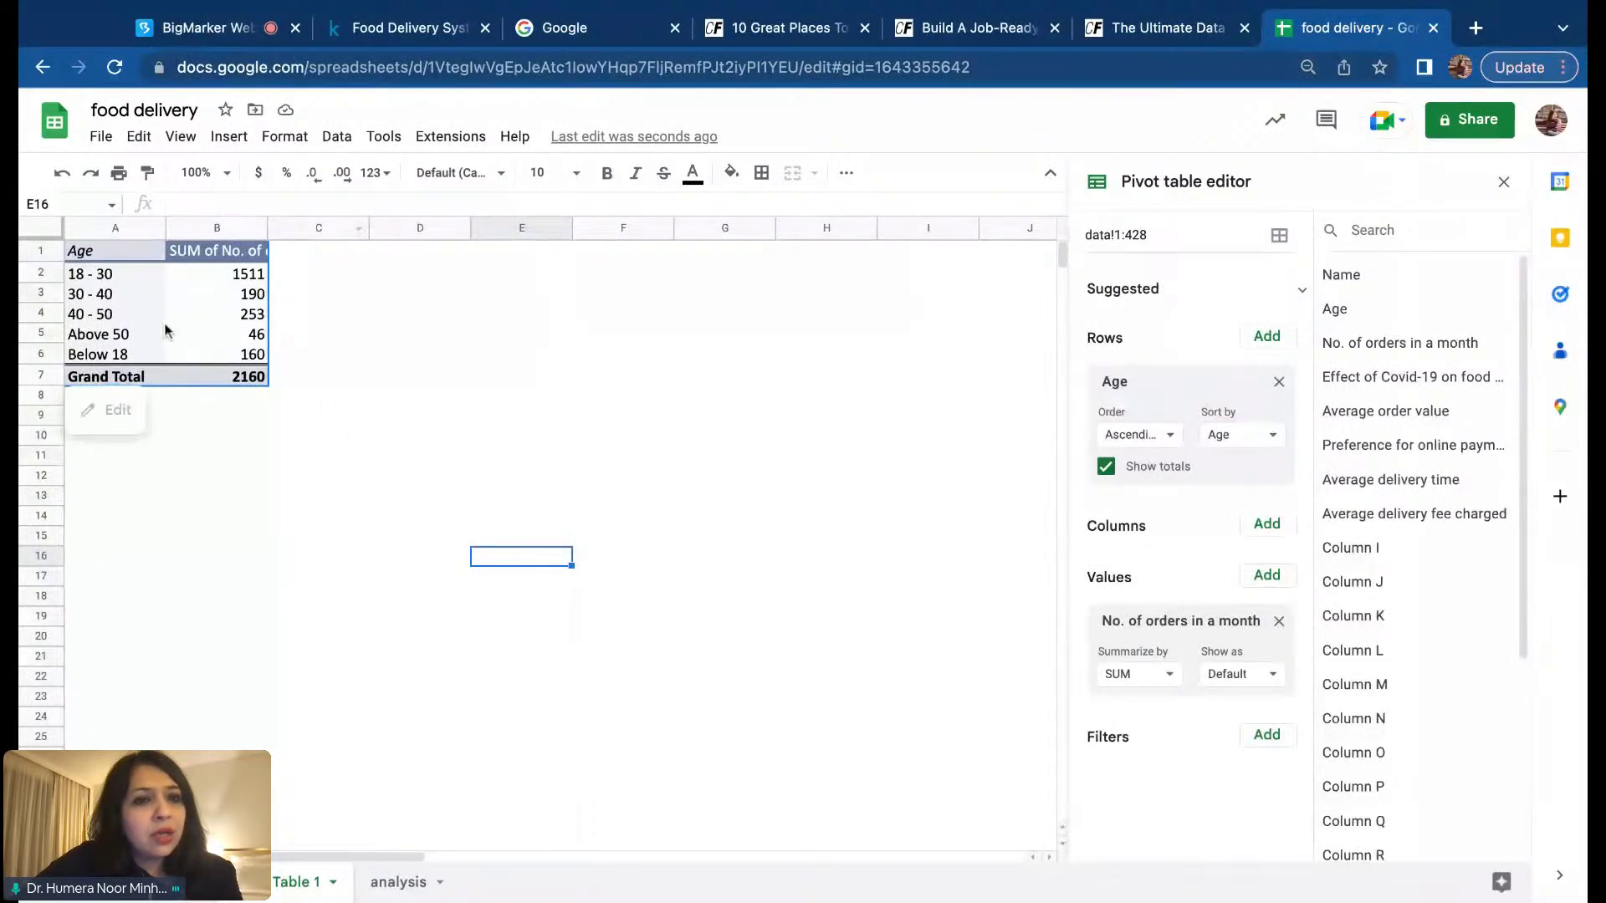
left_click(220, 357)
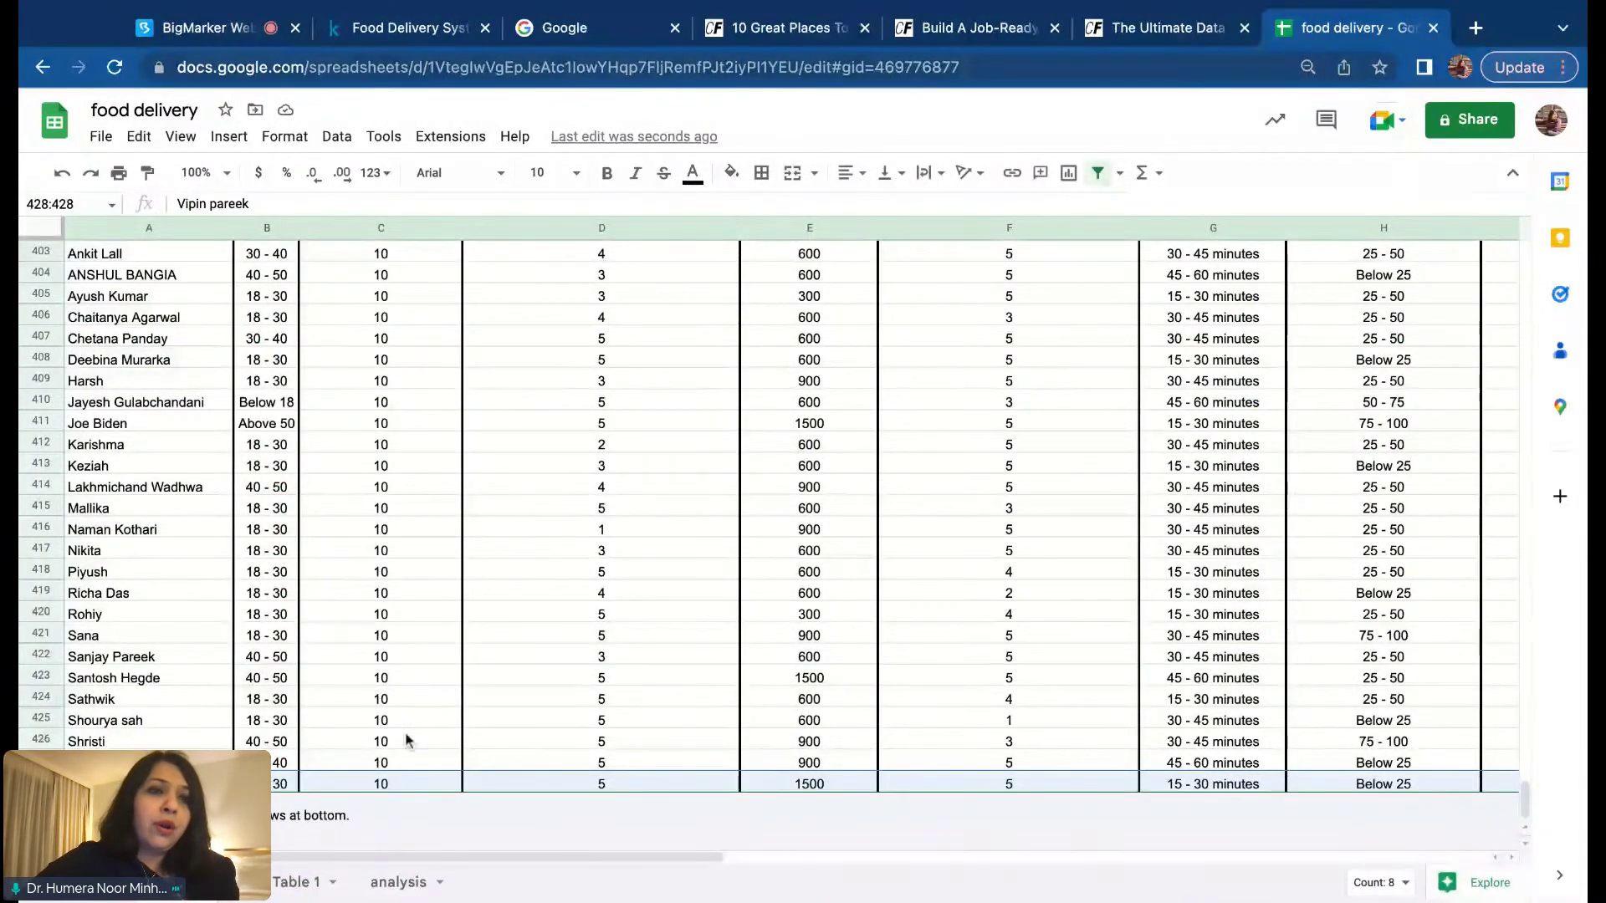
scroll(224, 456, "up", 20)
scroll(224, 455, "up", 12)
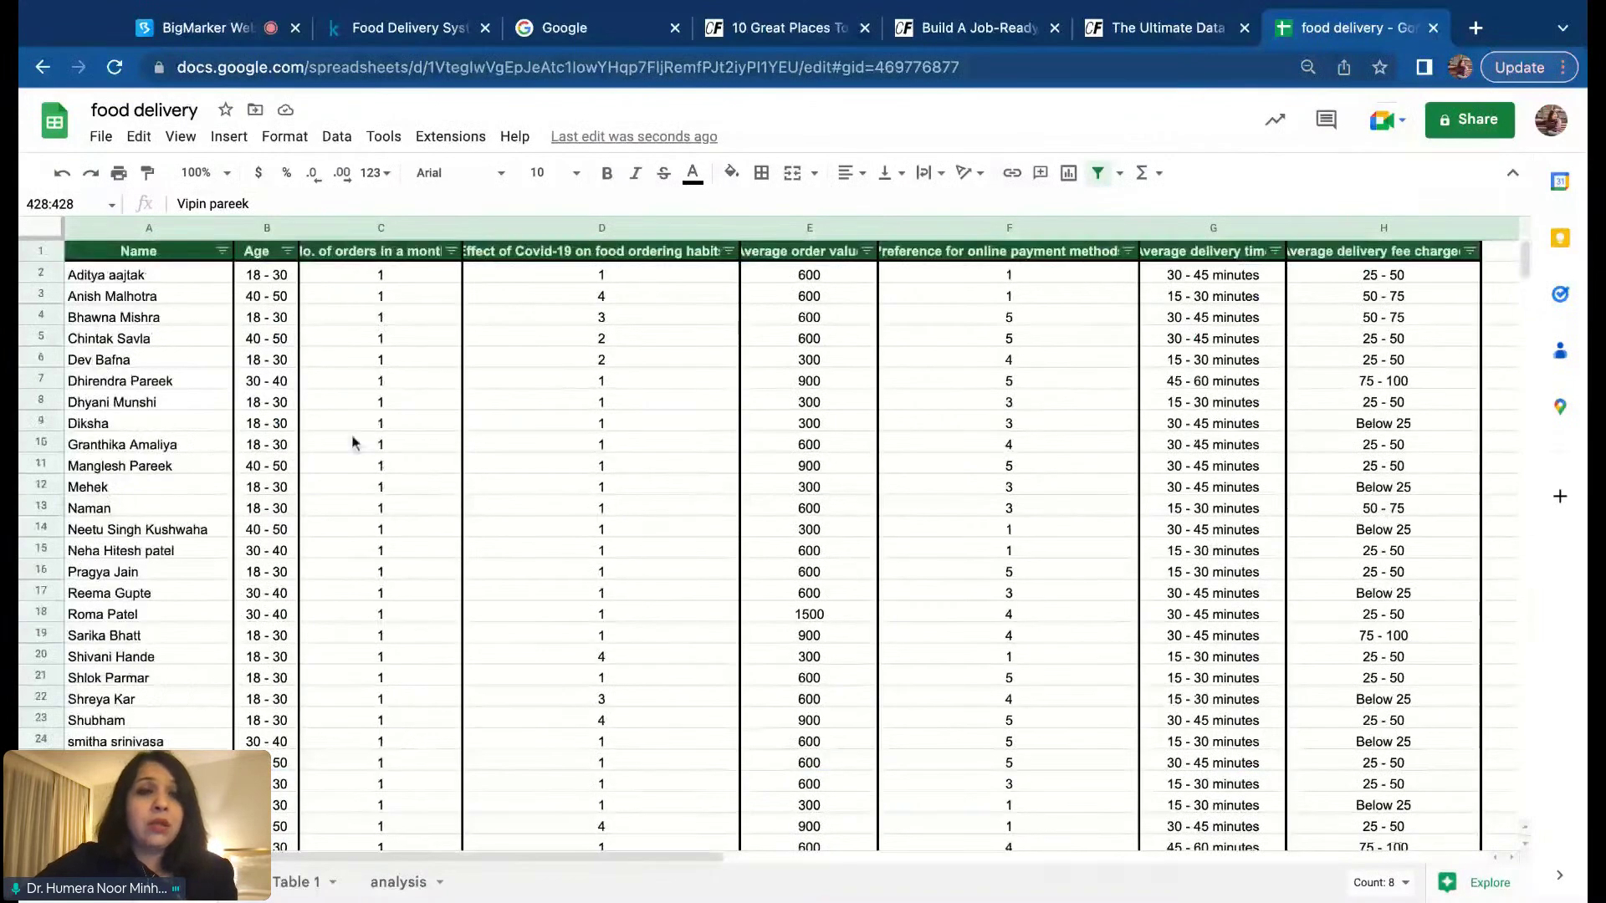
left_click(253, 228)
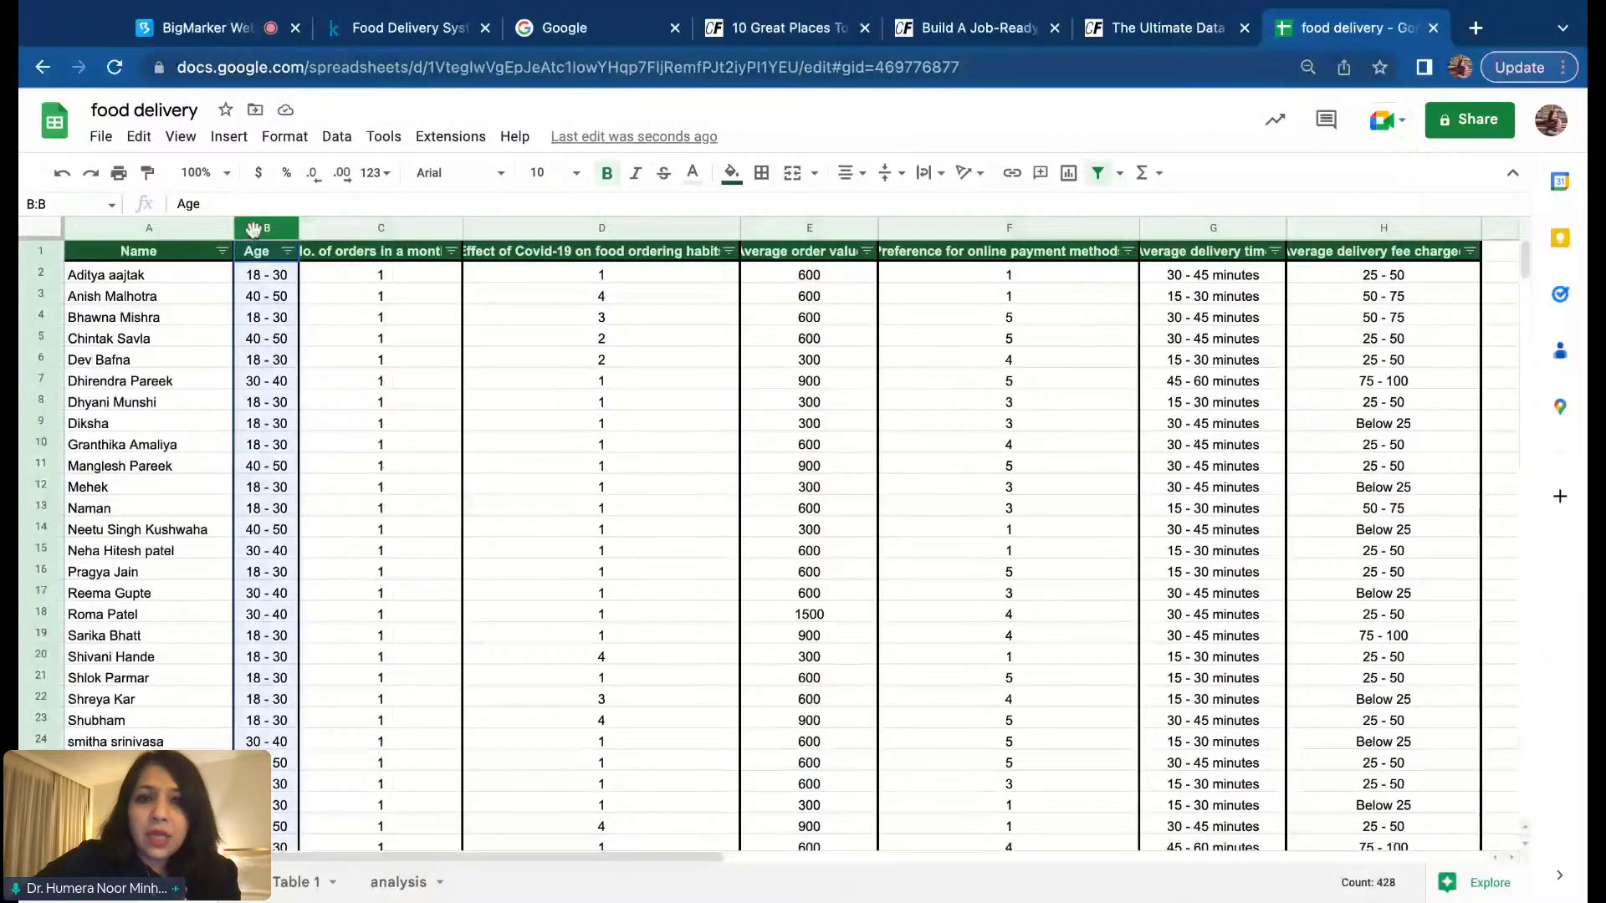
left_click(816, 229)
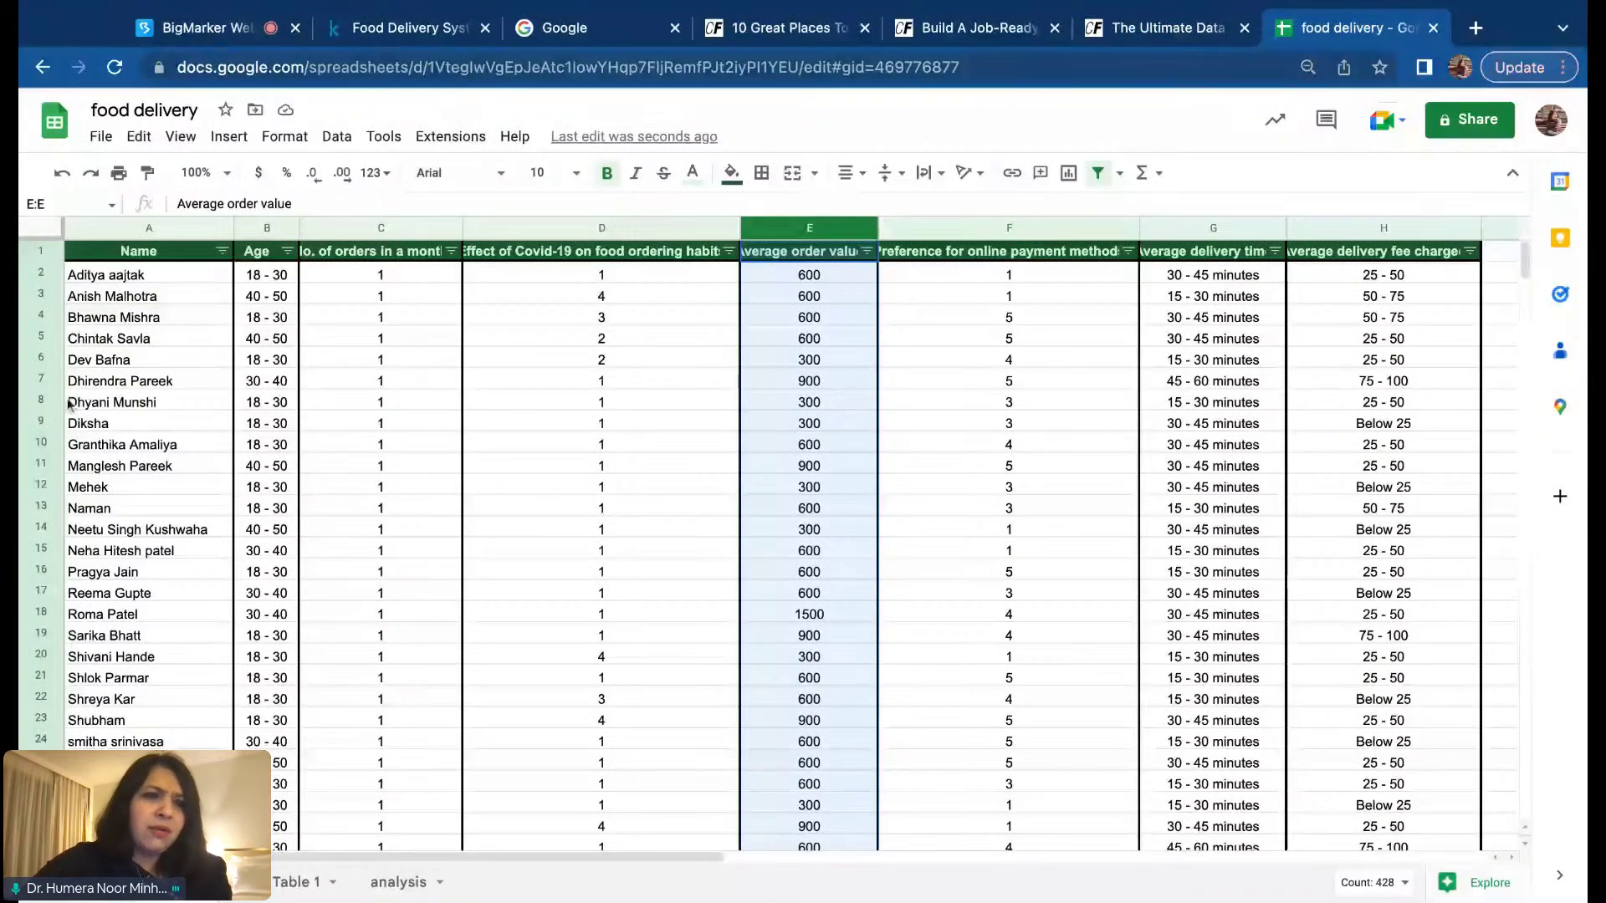
Step: Create a second pivot table on a new sheet from the whole data sheet, with Age as its rows
left_click(42, 229)
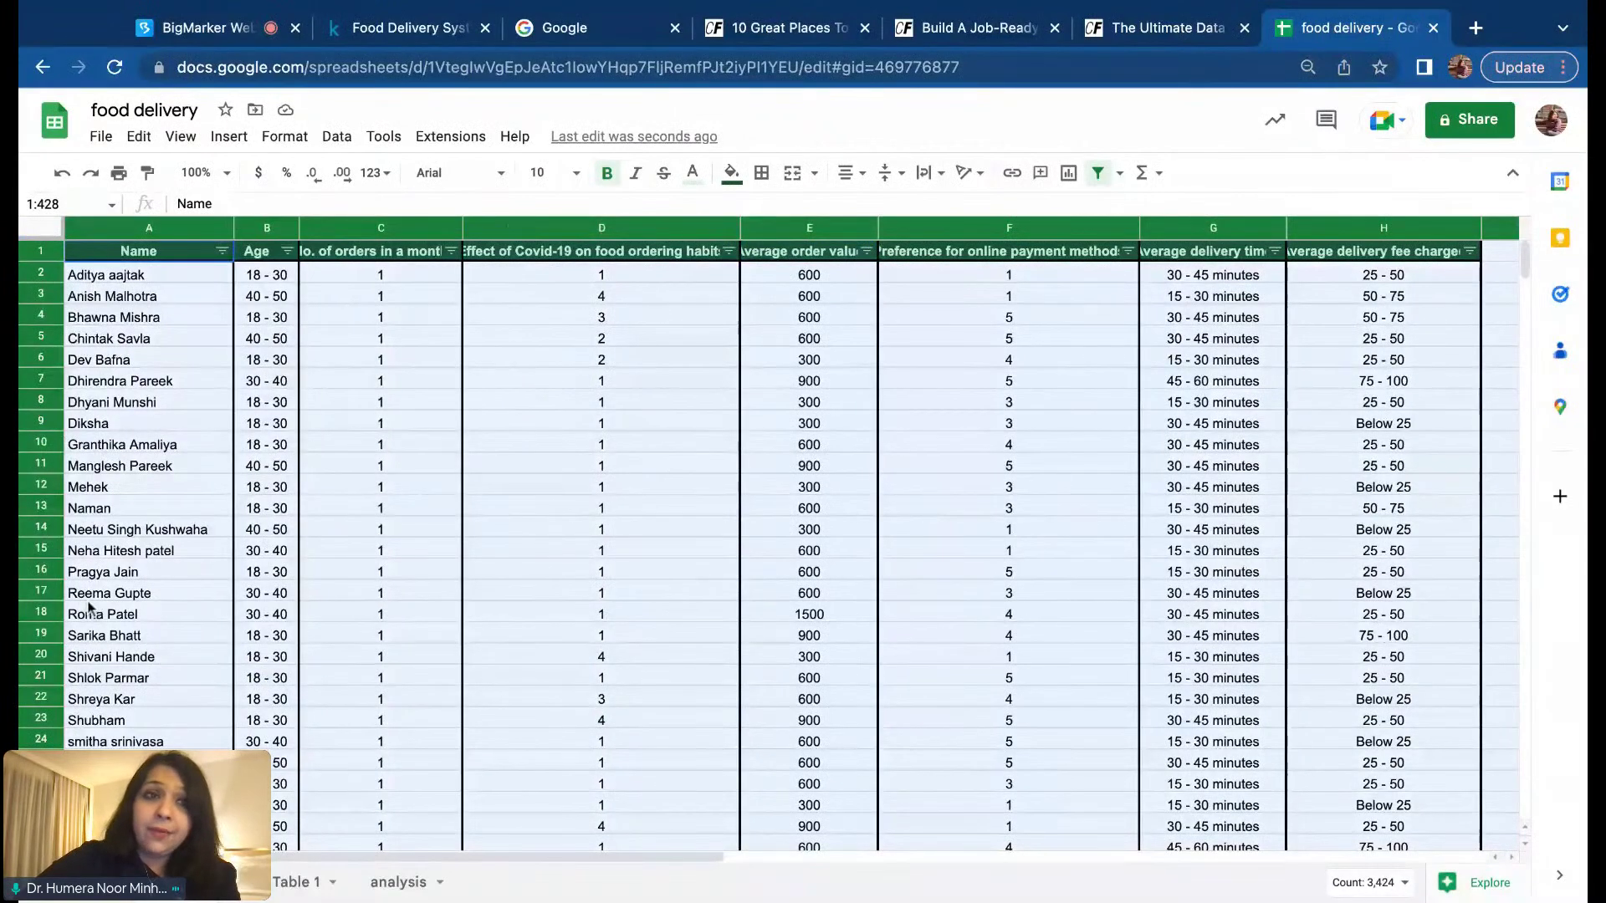
left_click(242, 139)
left_click(293, 381)
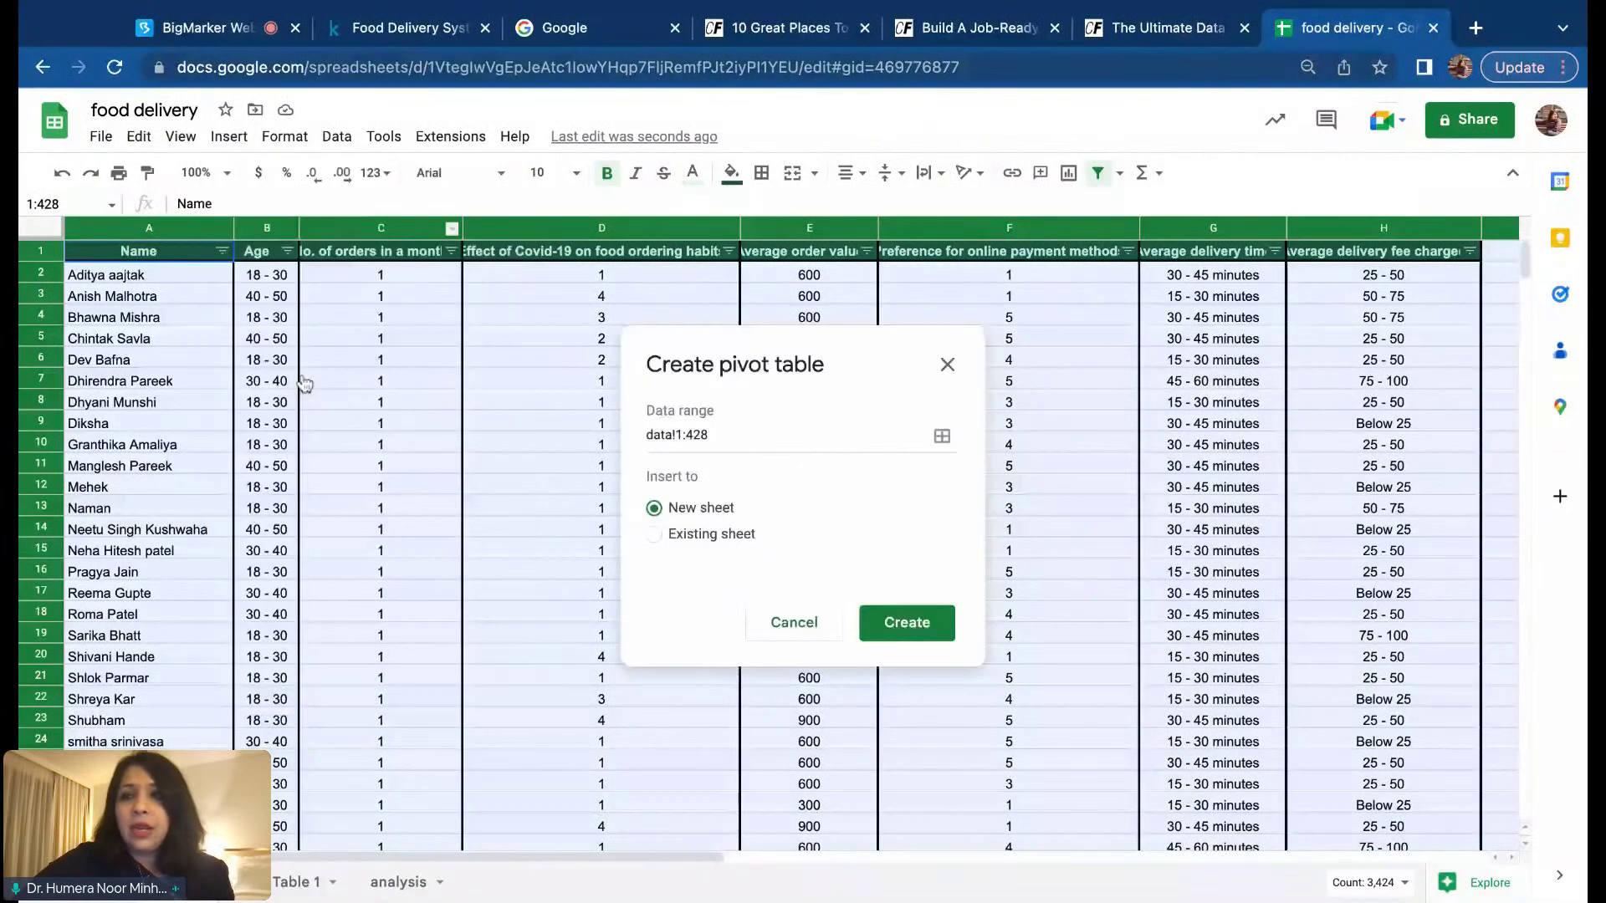
left_click(934, 630)
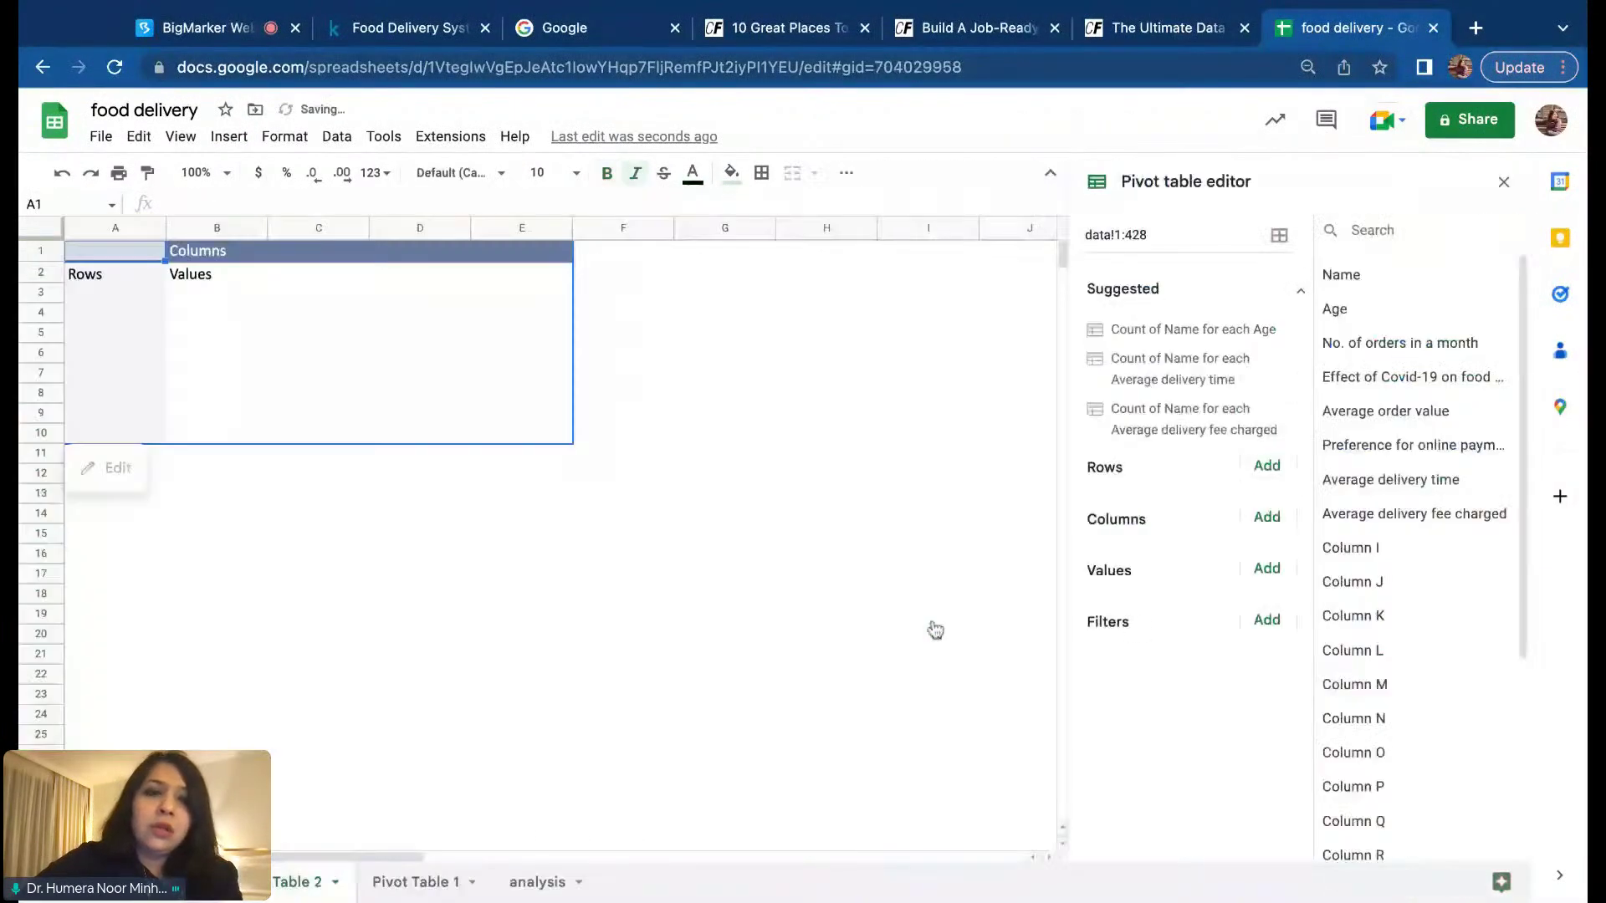
left_click(1267, 466)
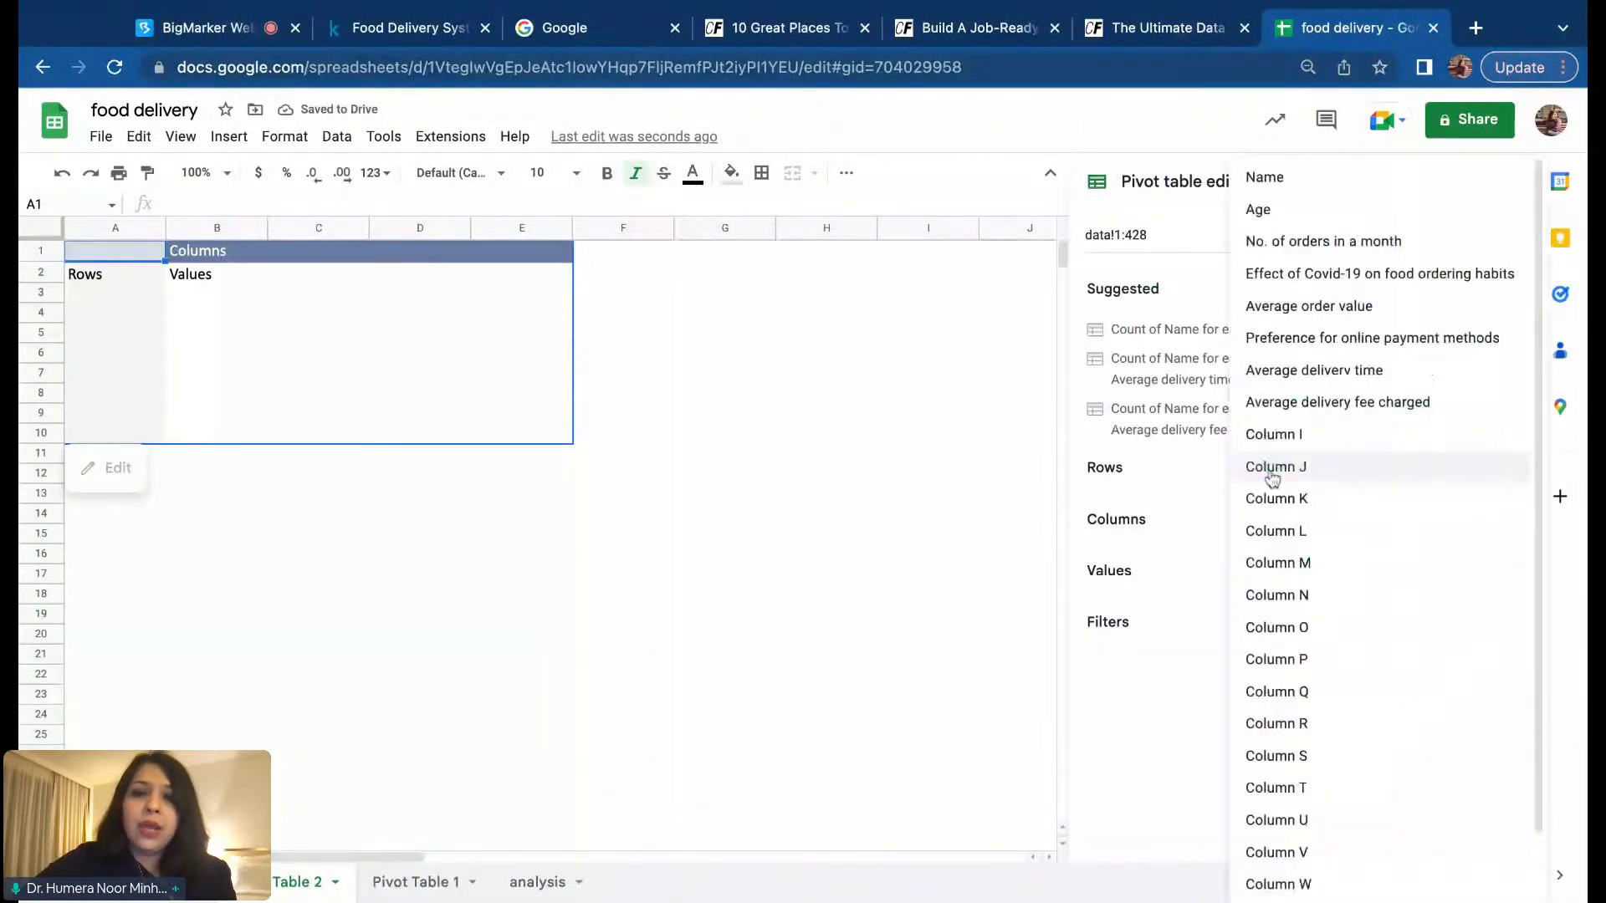
left_click(1312, 212)
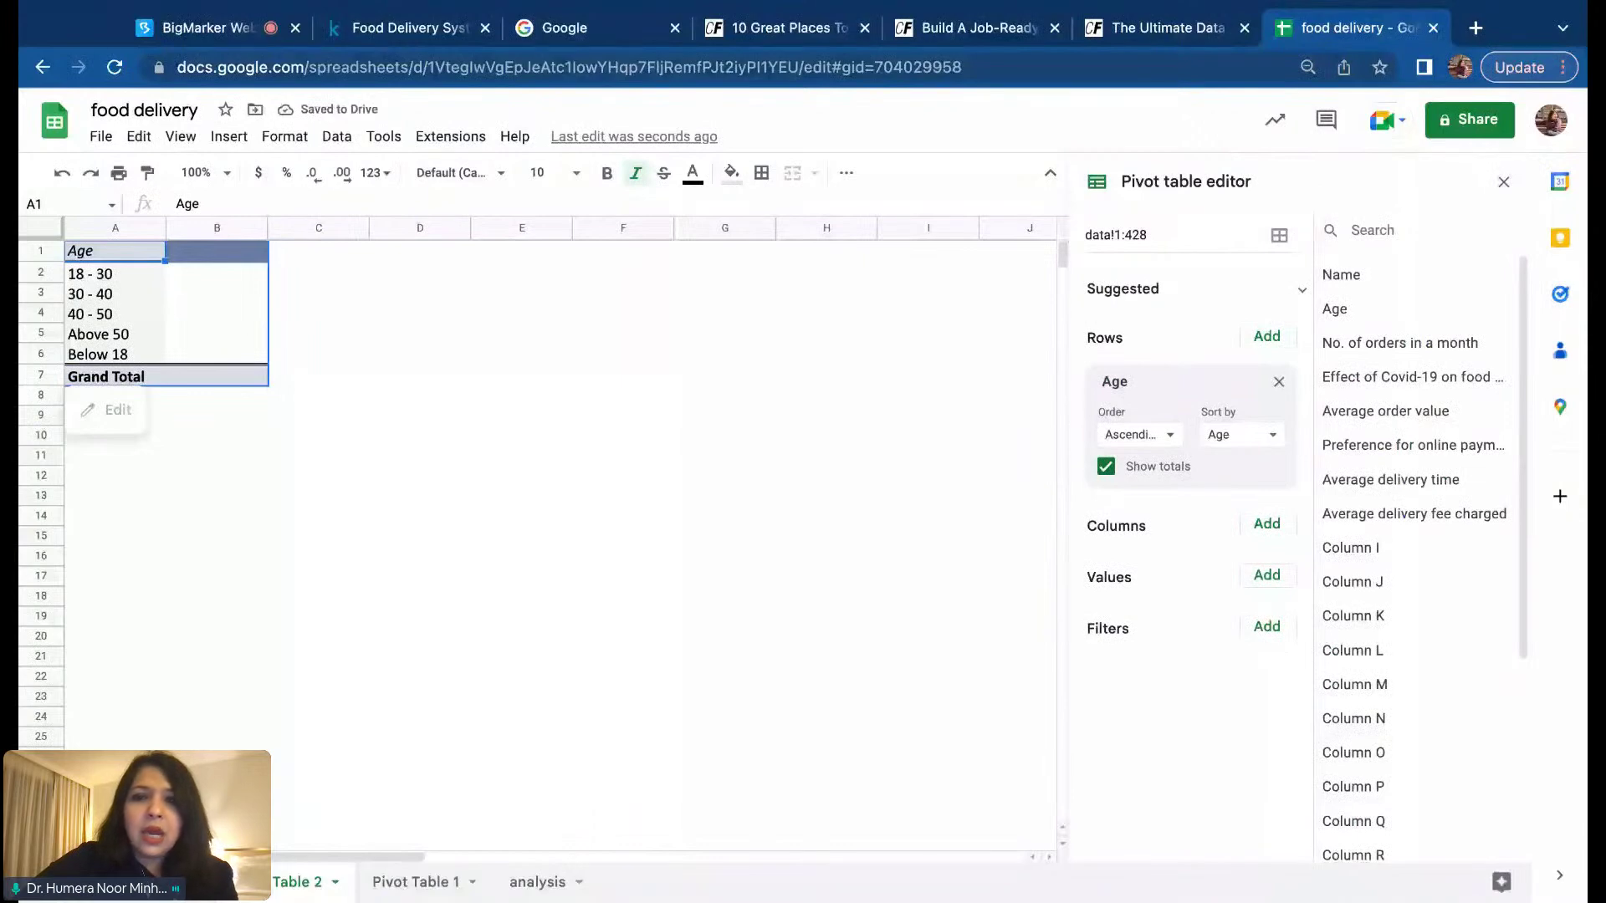
left_click(1265, 577)
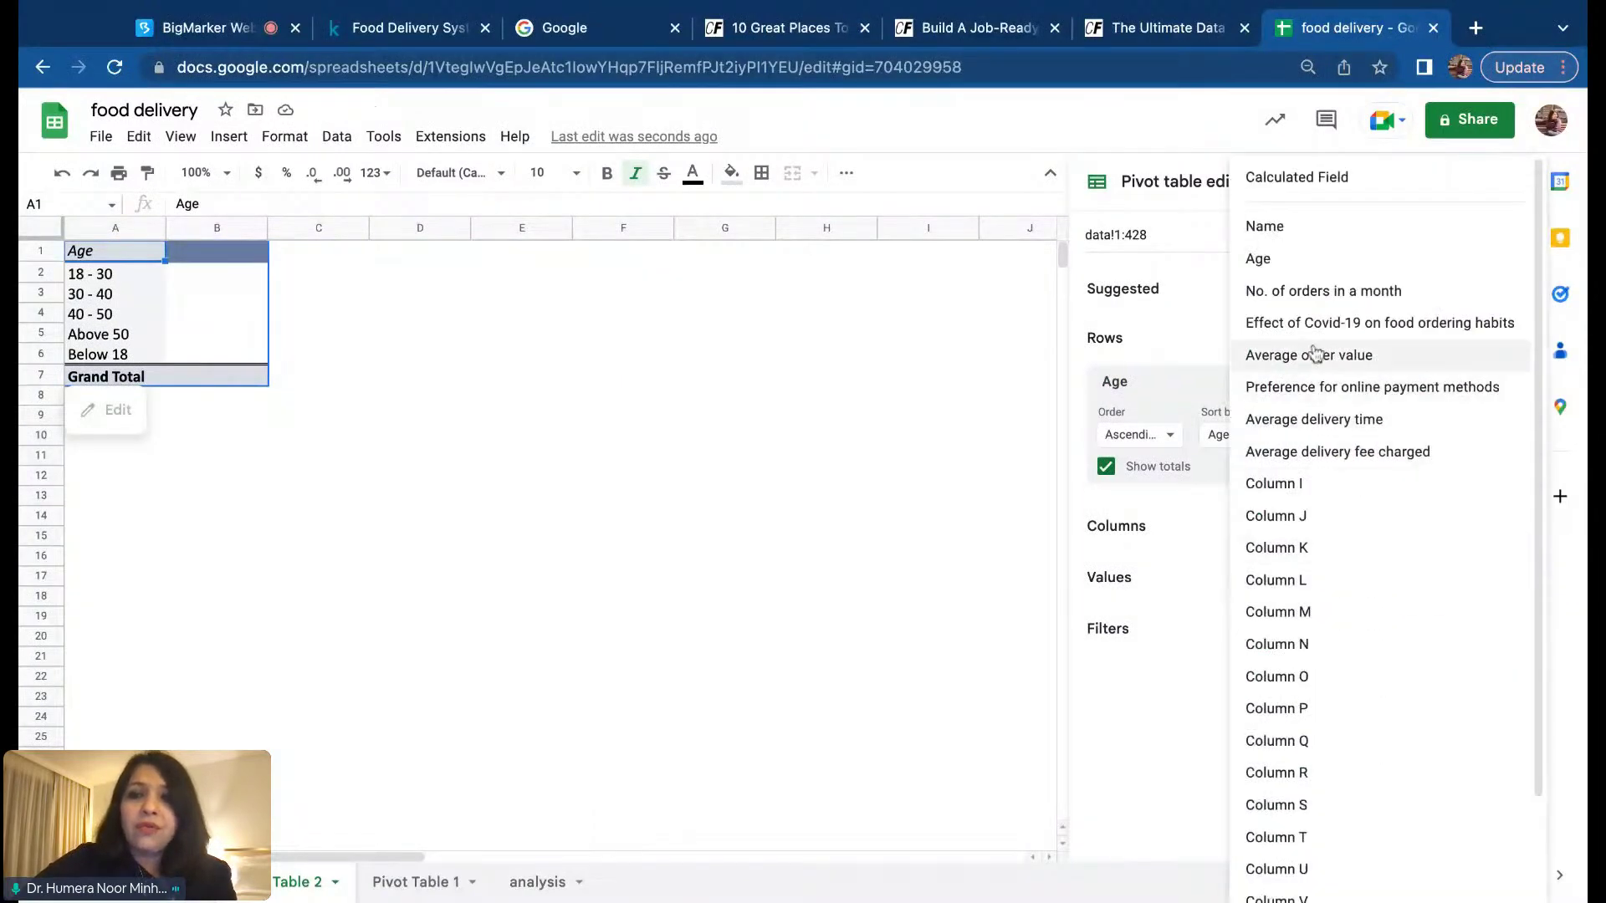
left_click(1403, 293)
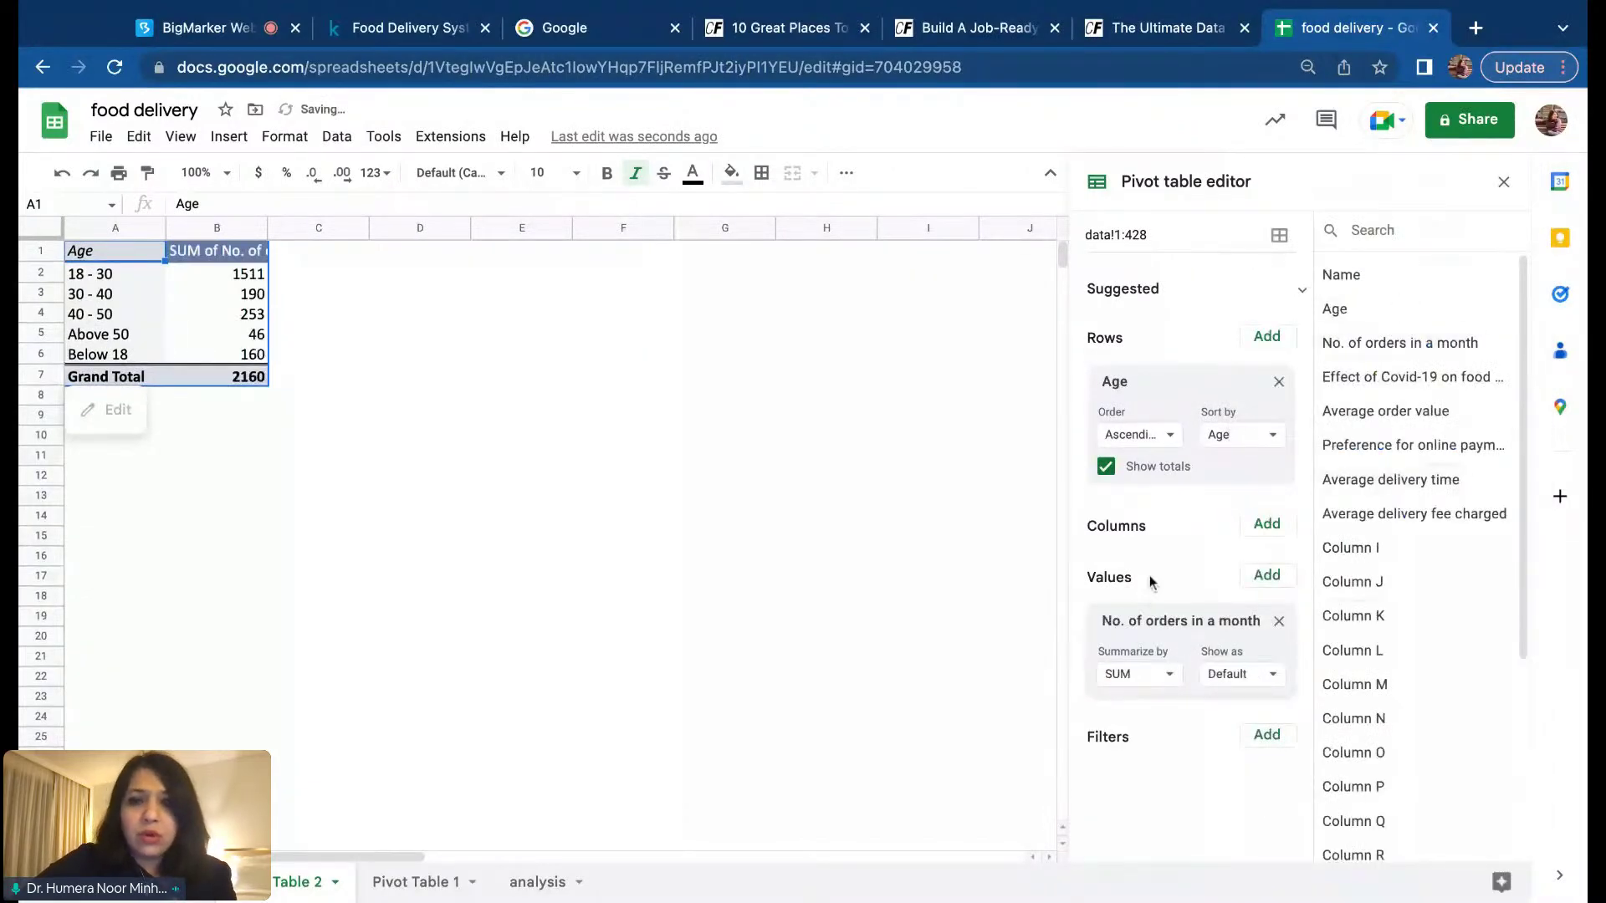
left_click(1278, 621)
Step: Add Average order value as the new pivot table's values, summarized by AVERAGE, and widen column B
left_click(1277, 577)
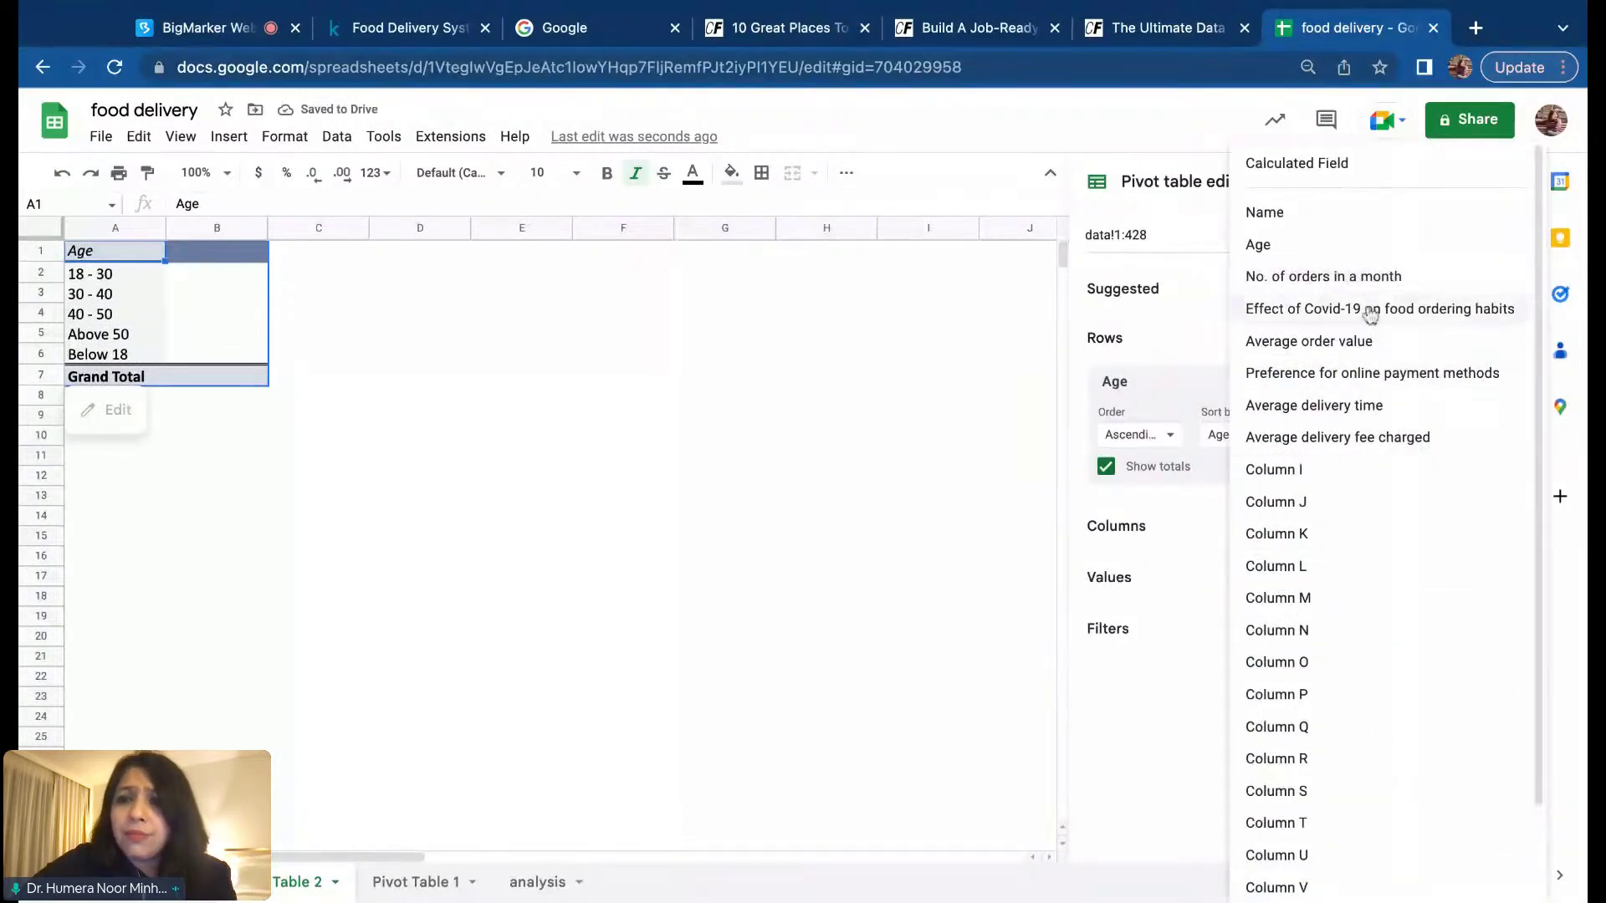
left_click(1372, 344)
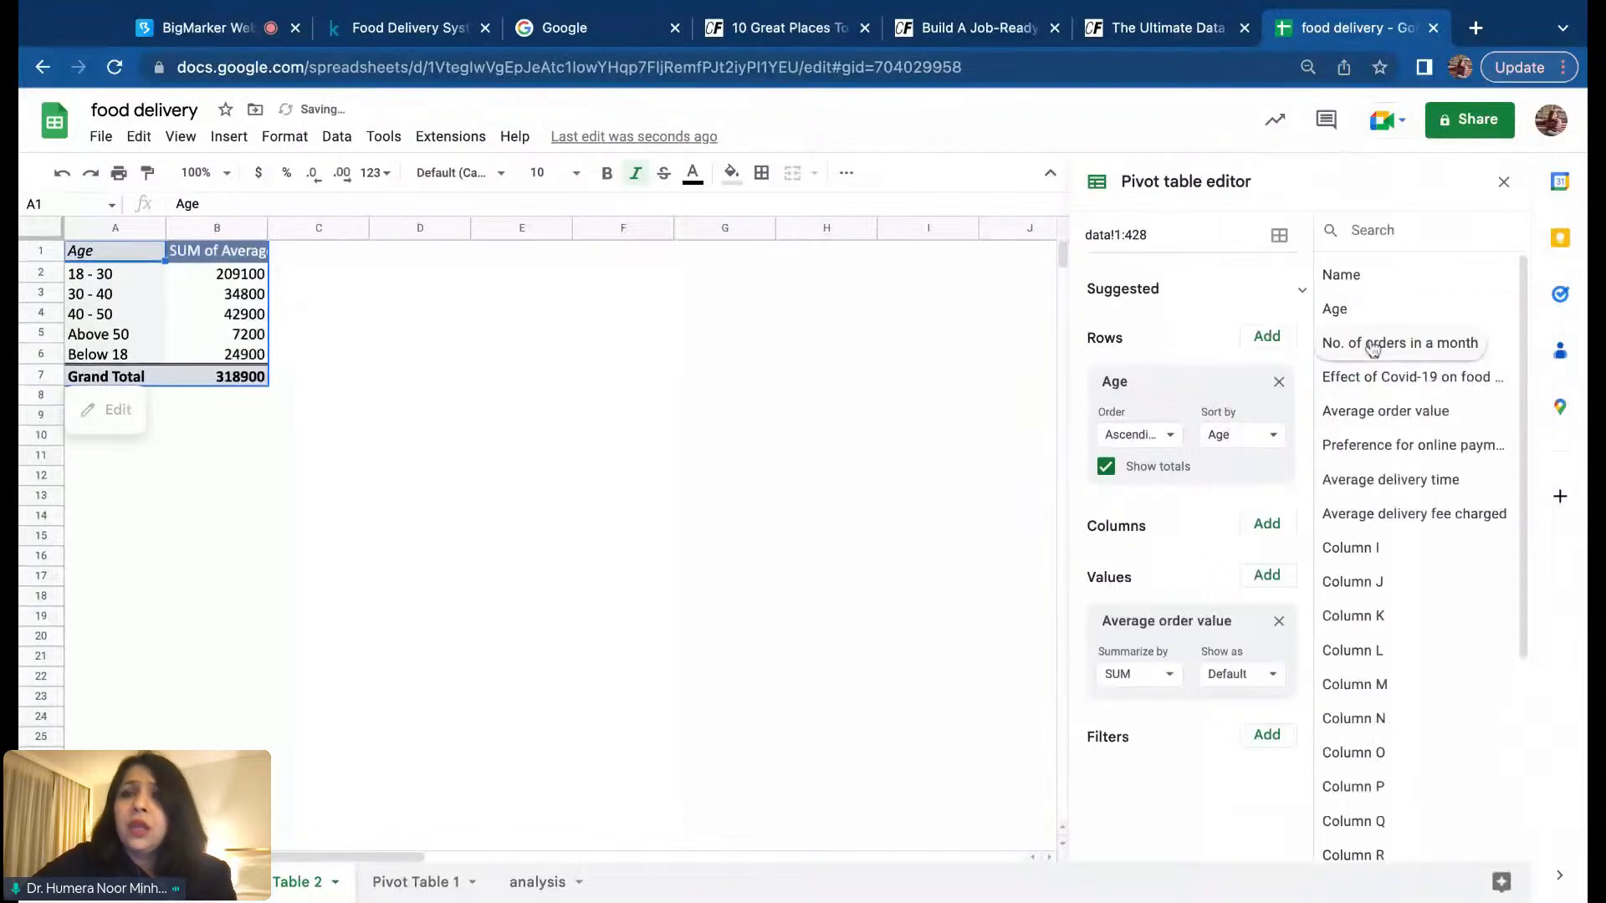
left_click(1167, 679)
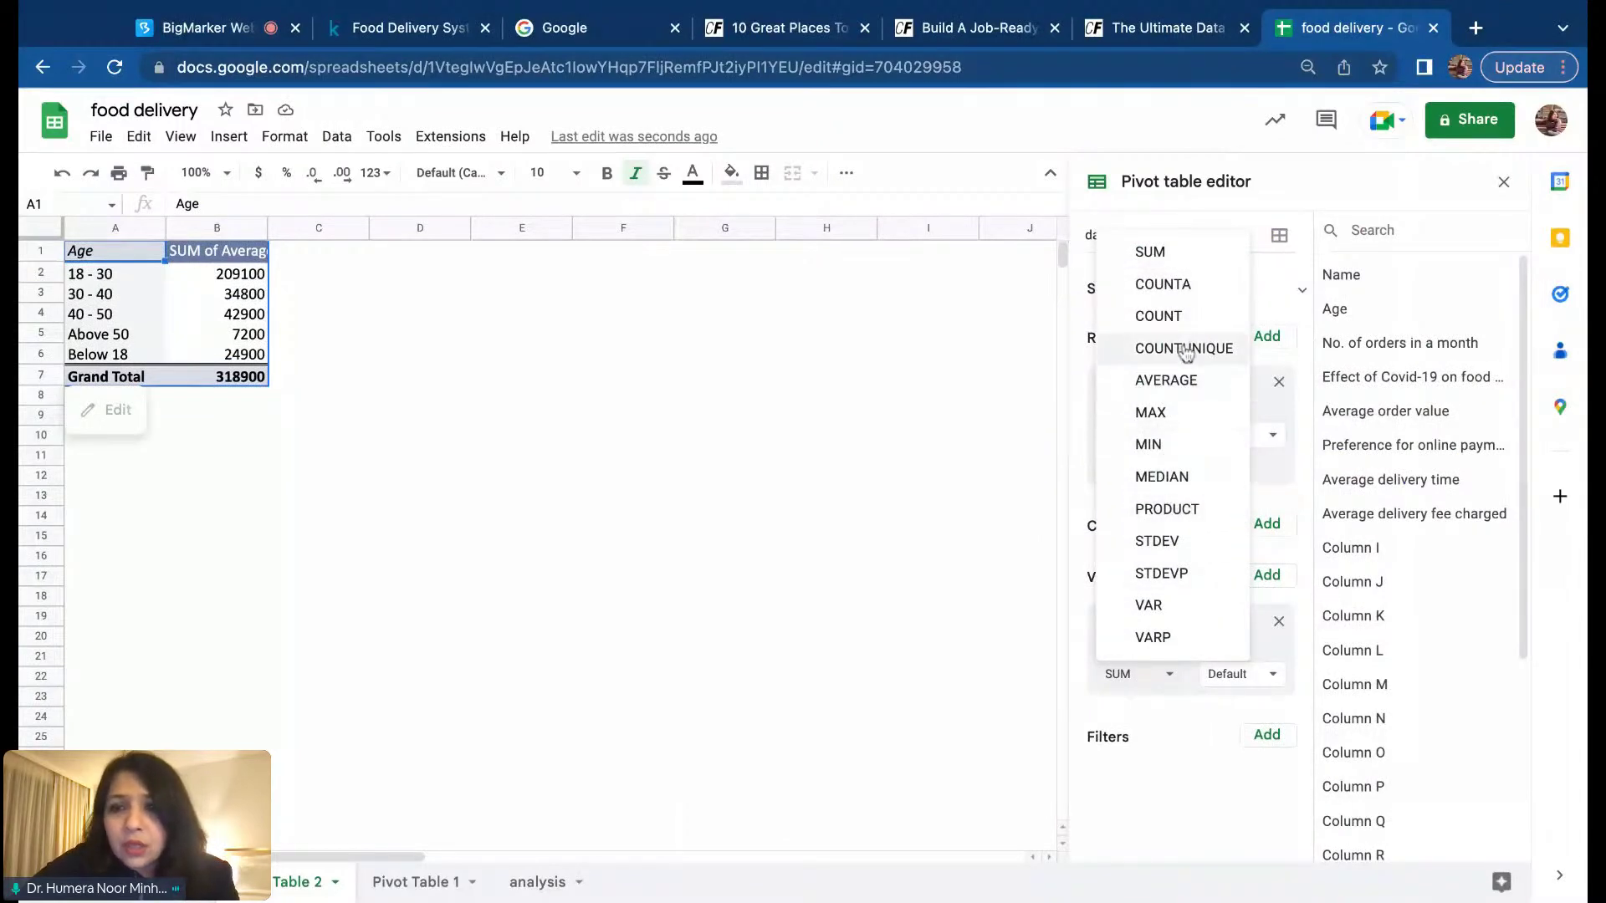
left_click(1187, 380)
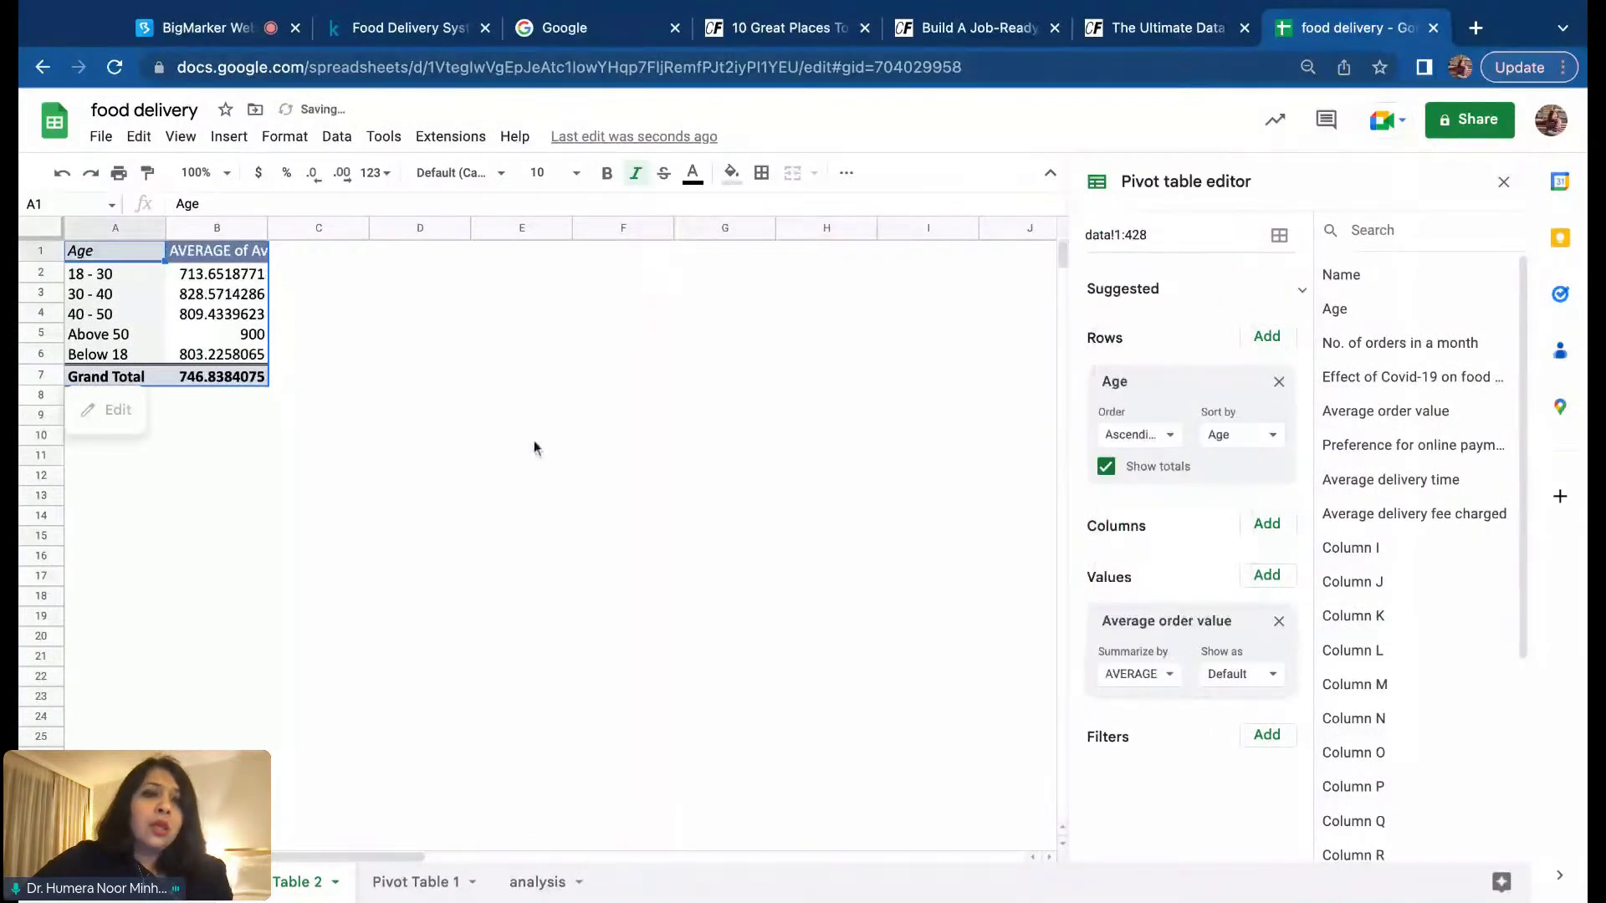
left_click(521, 495)
double_click(267, 231)
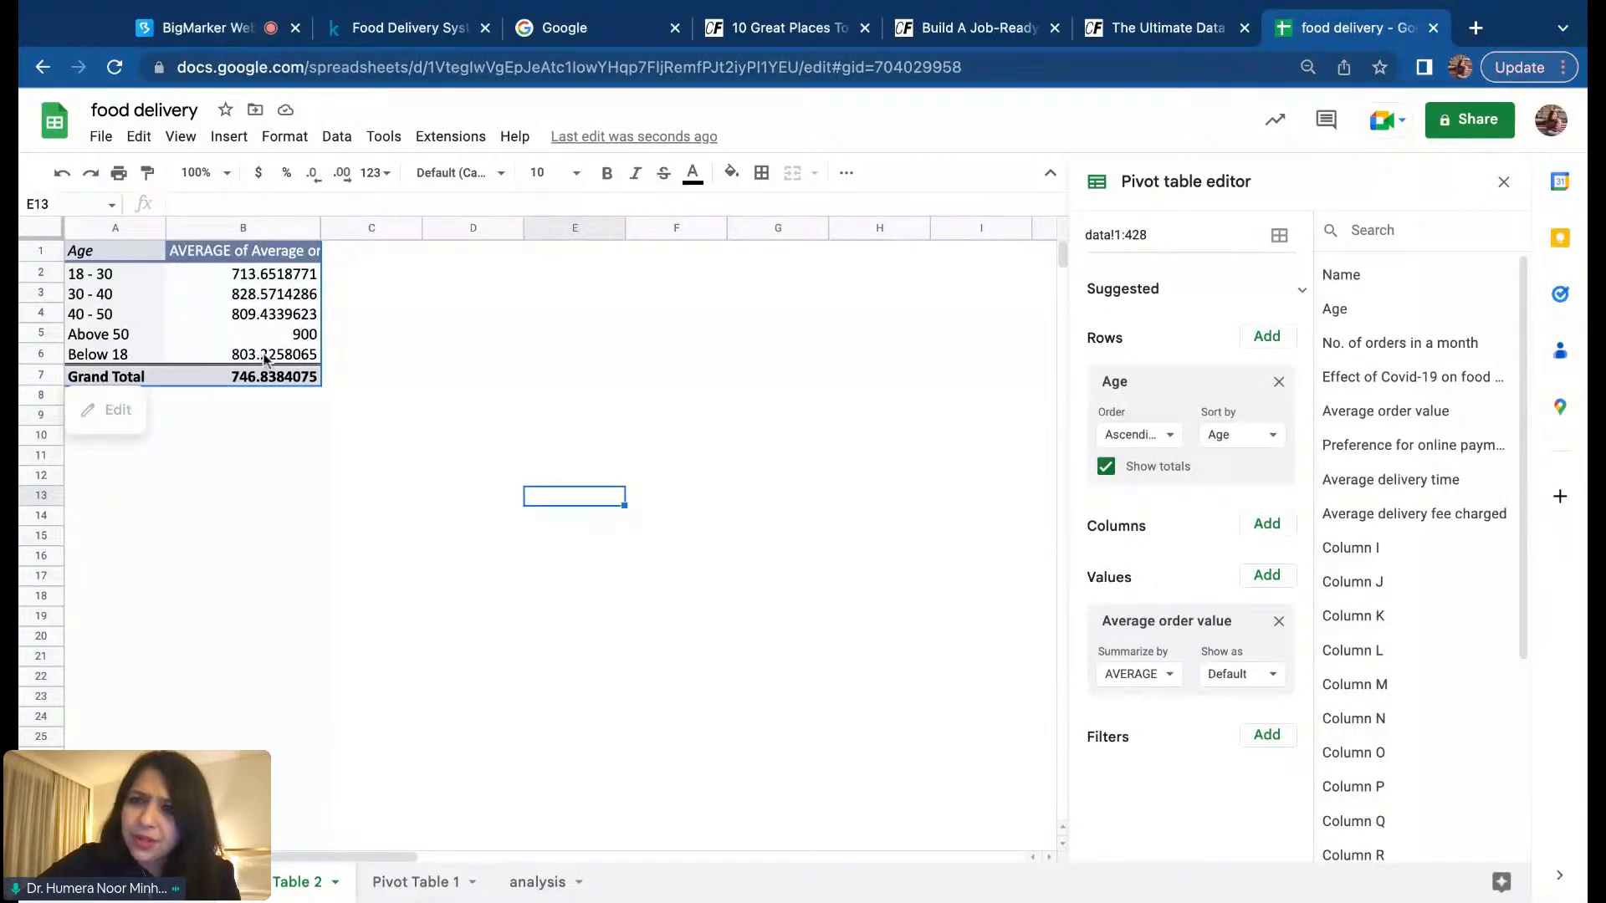
Step: Compare the pivot table of average order value by age with the pivot table of monthly orders by age
left_click(424, 893)
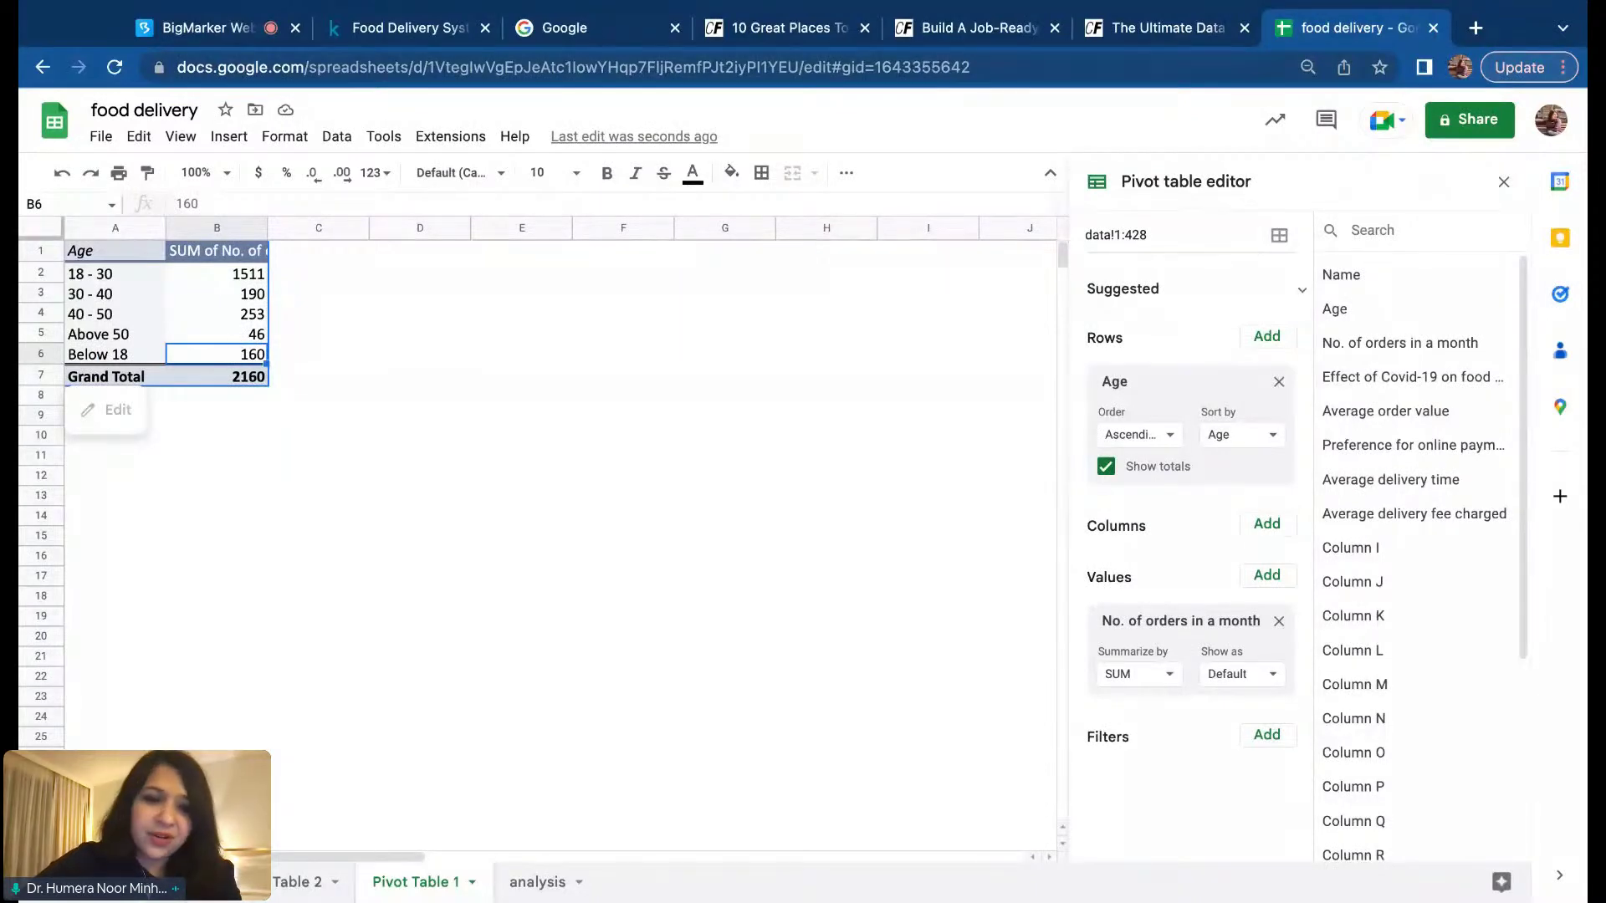
left_click(278, 882)
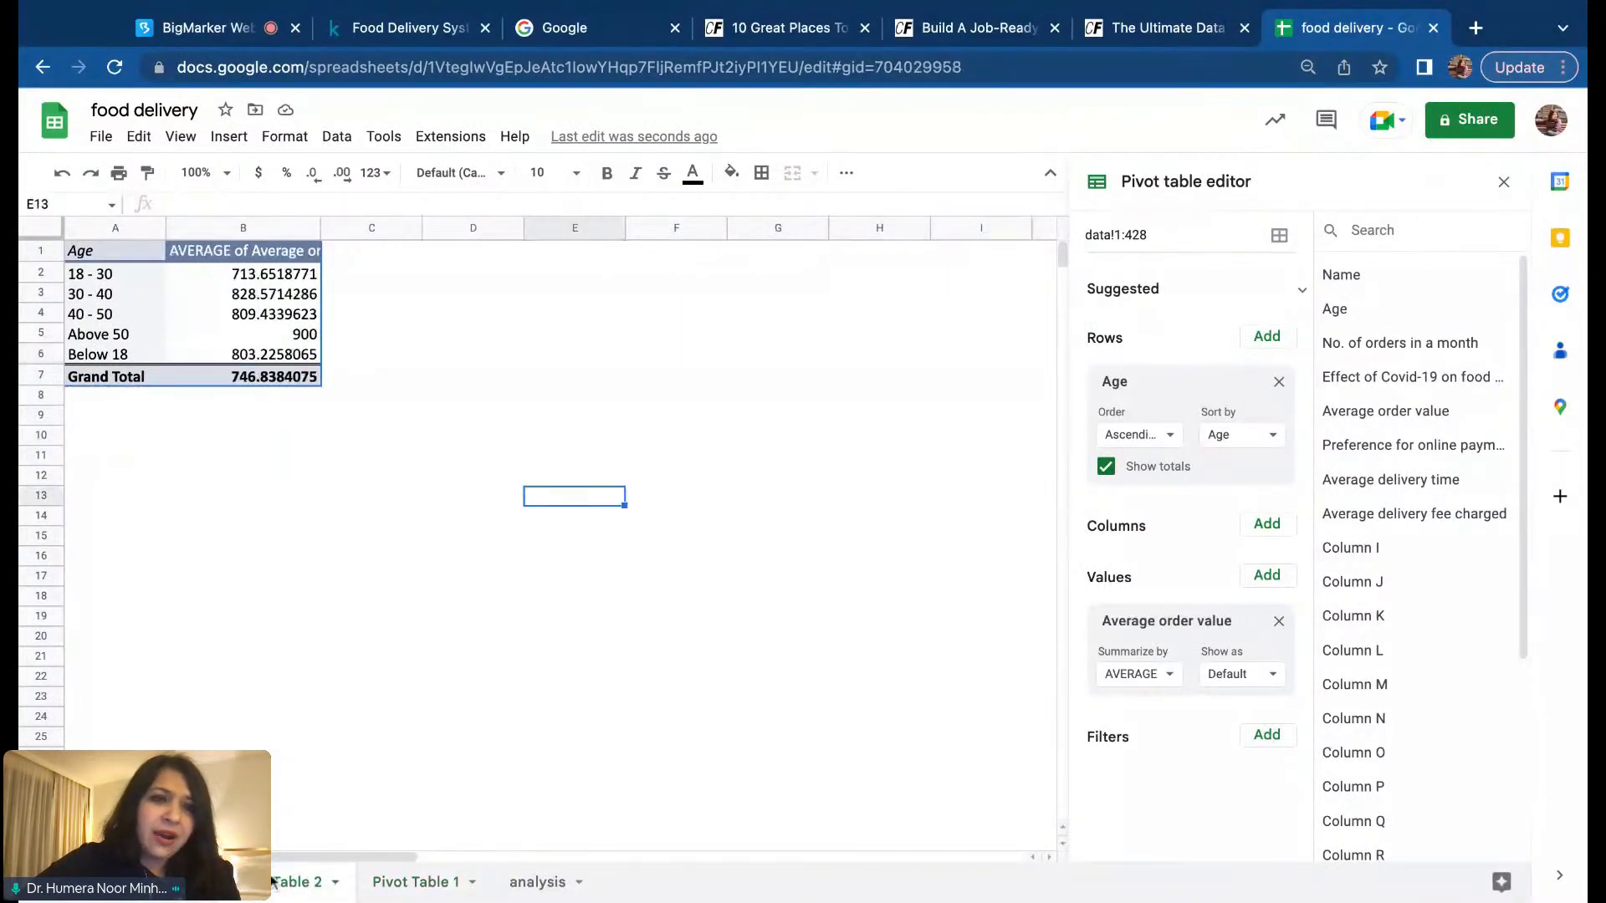
mouse_move(286, 336)
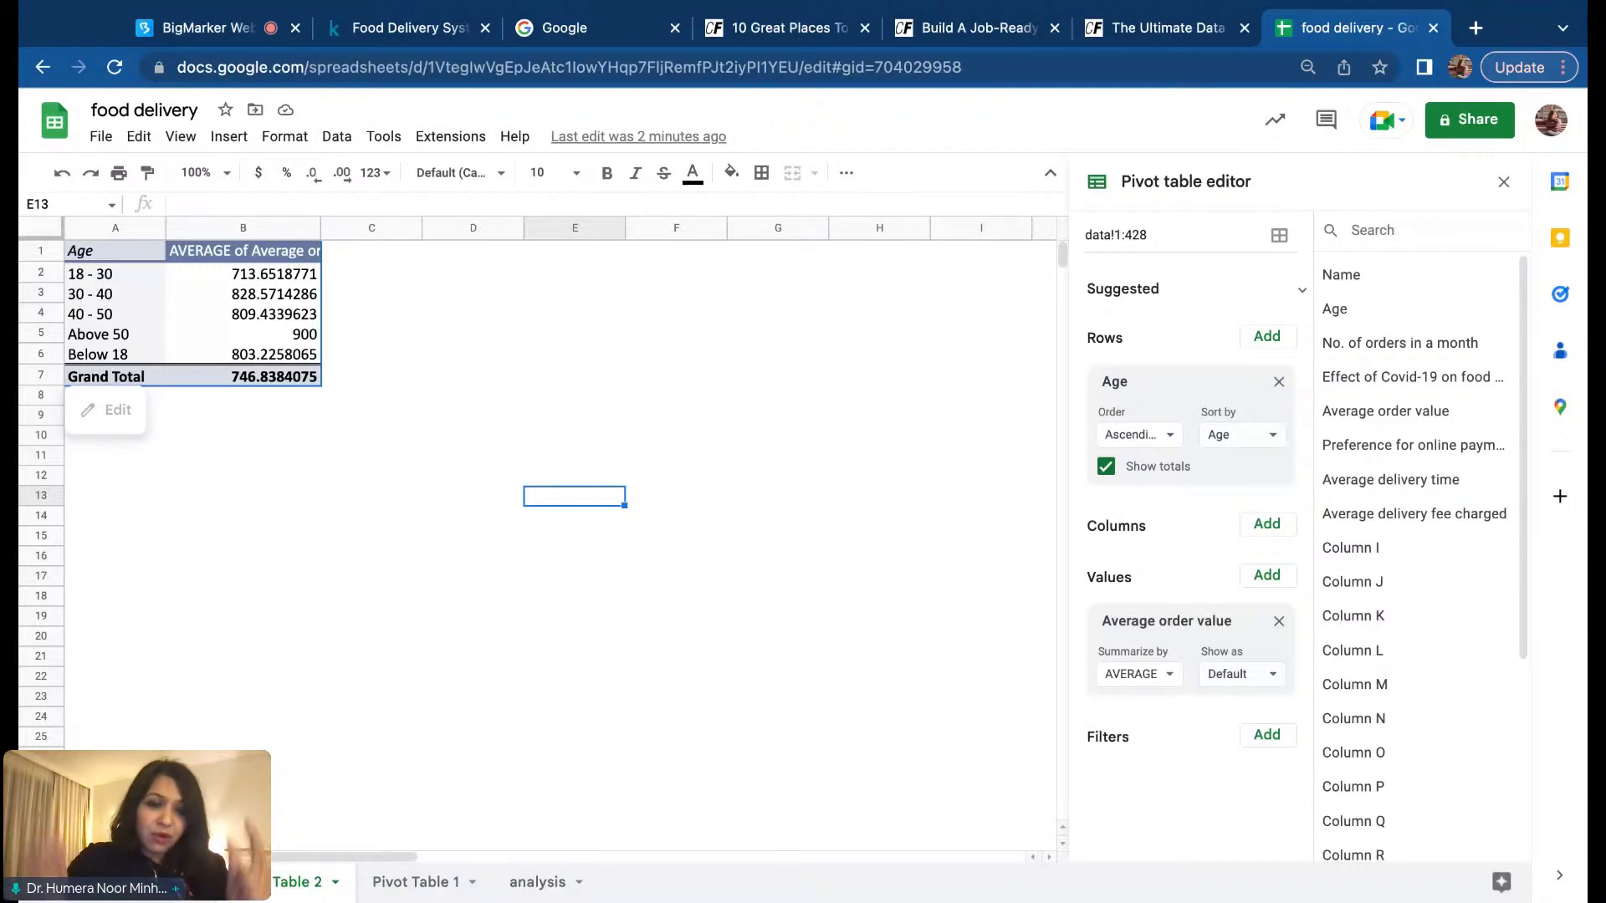
left_click(413, 882)
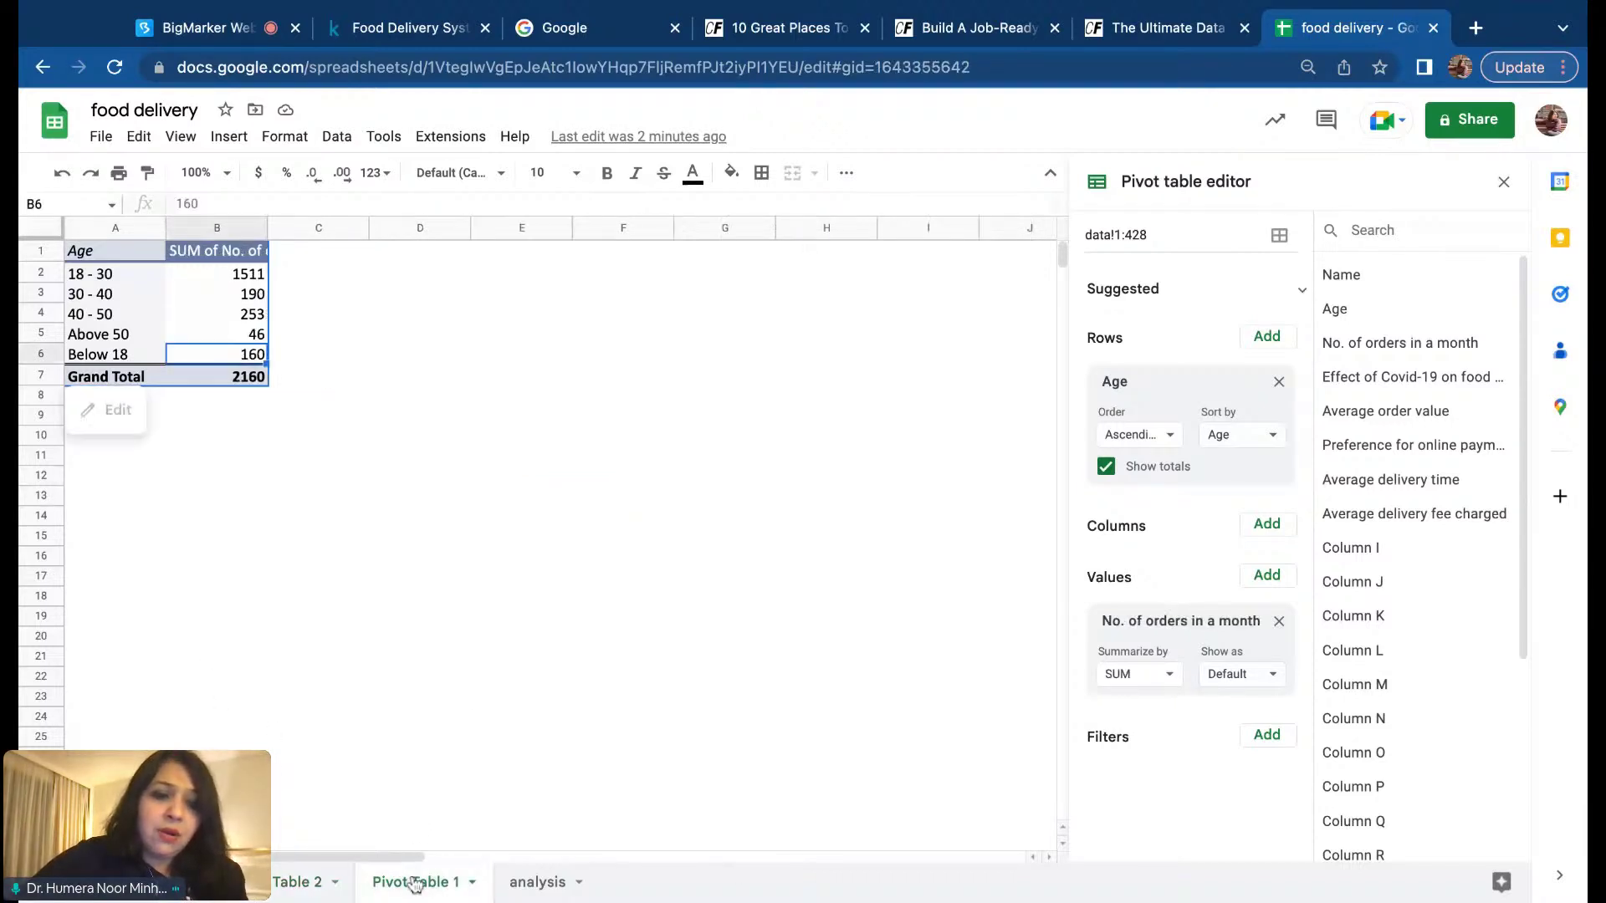
Step: Switch to the BigMarker webinar, advance its slides to Visualize the trends, and return to the screen-sharing view
left_click(204, 27)
left_click(485, 241)
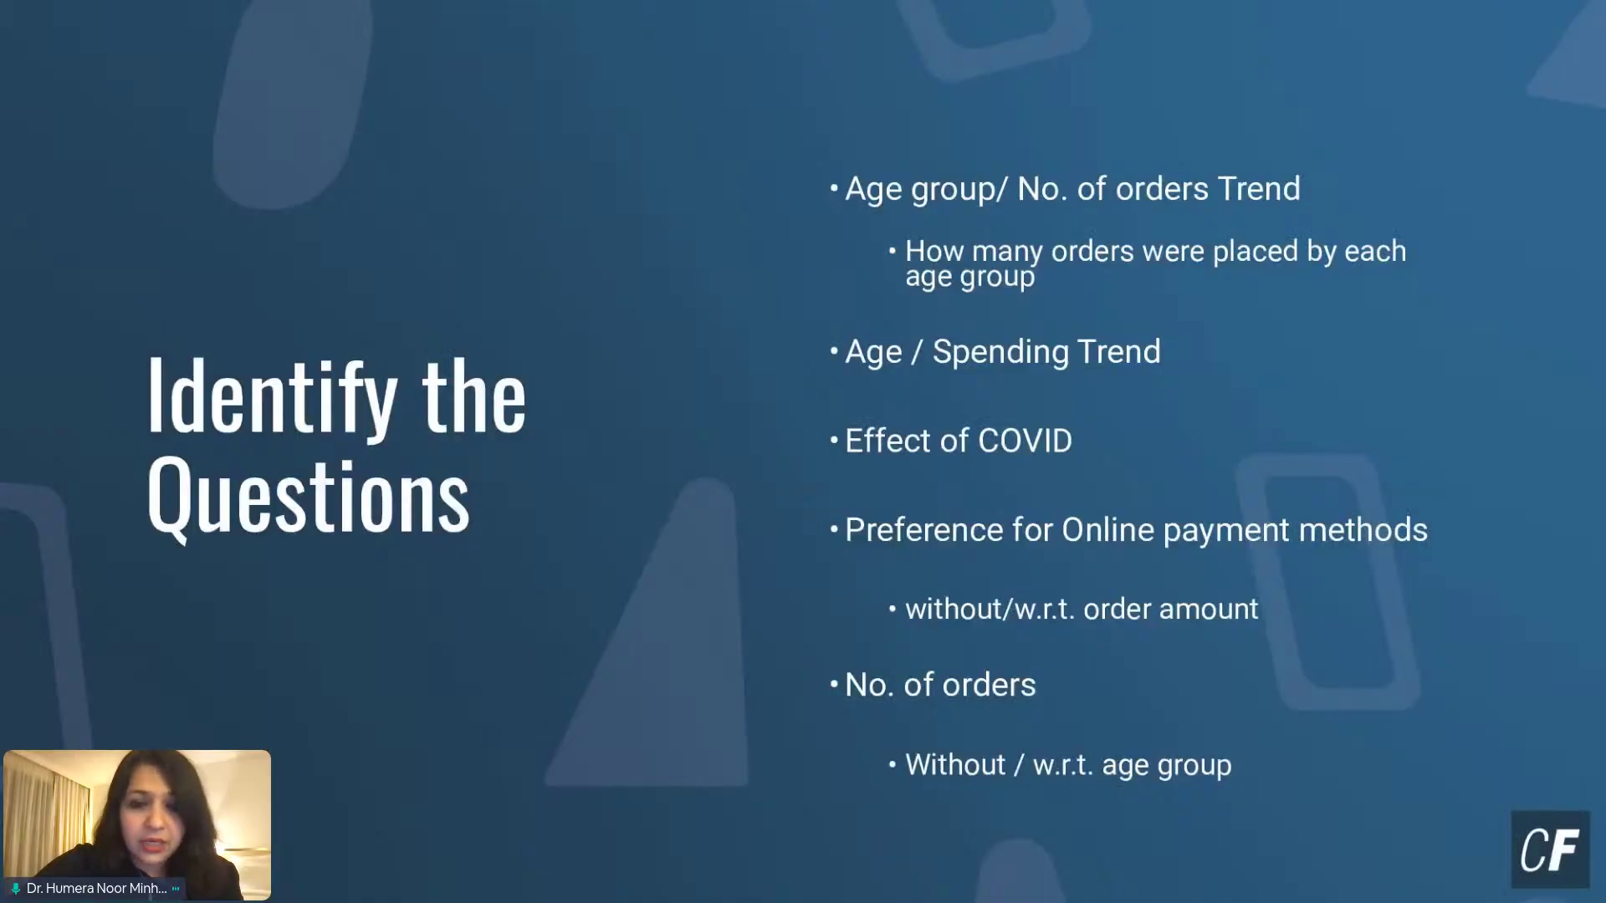
key("Right")
key("Right")
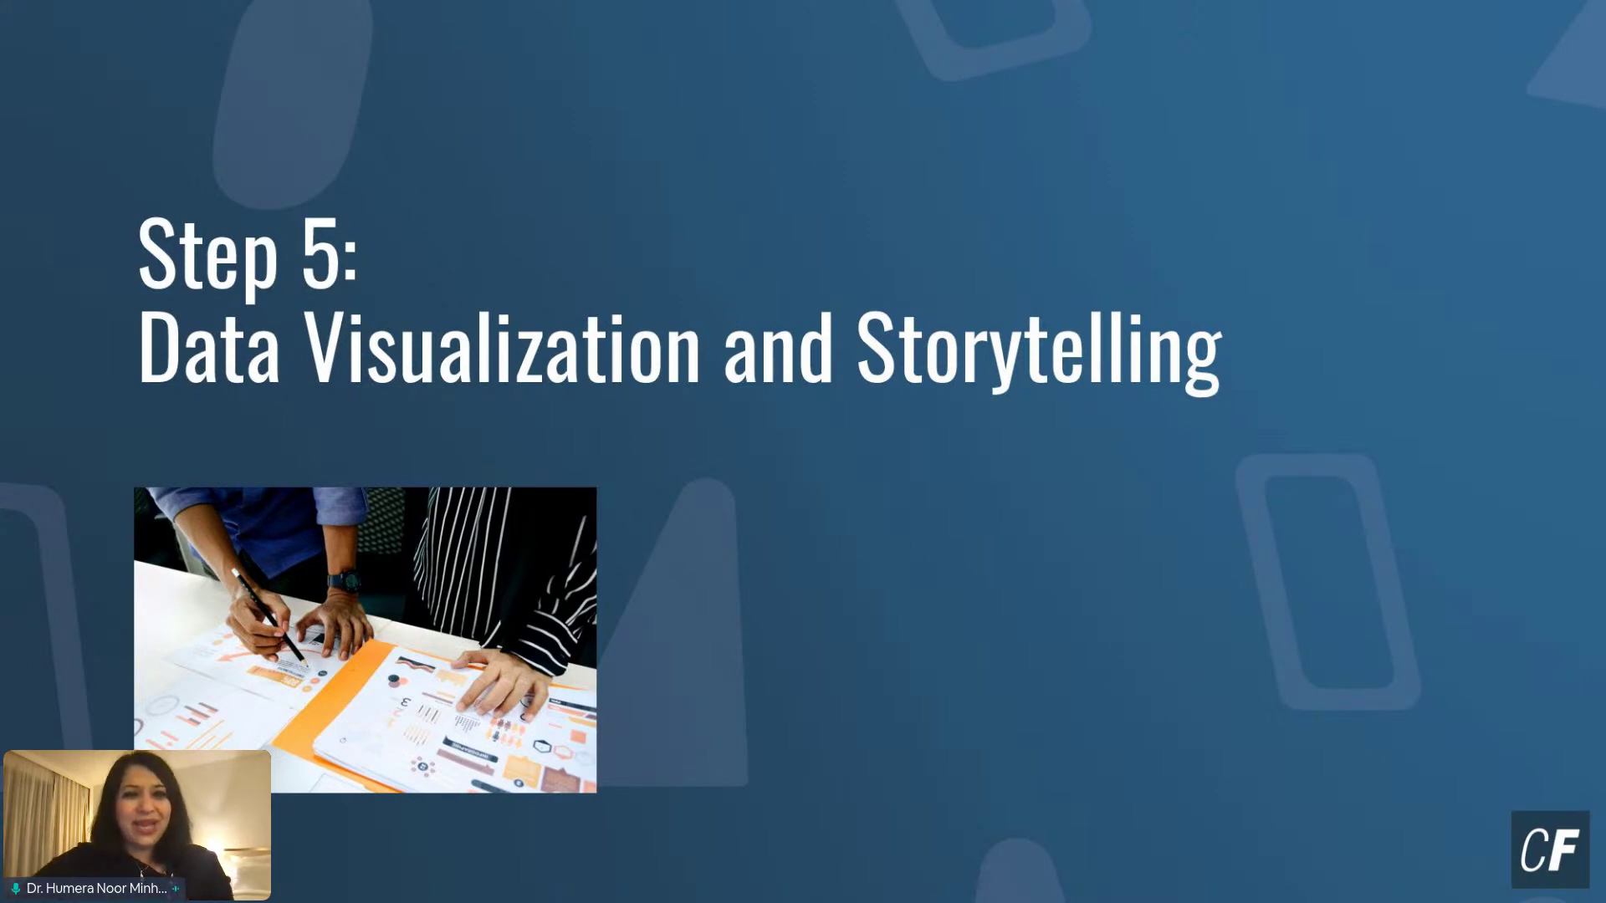
key("Right")
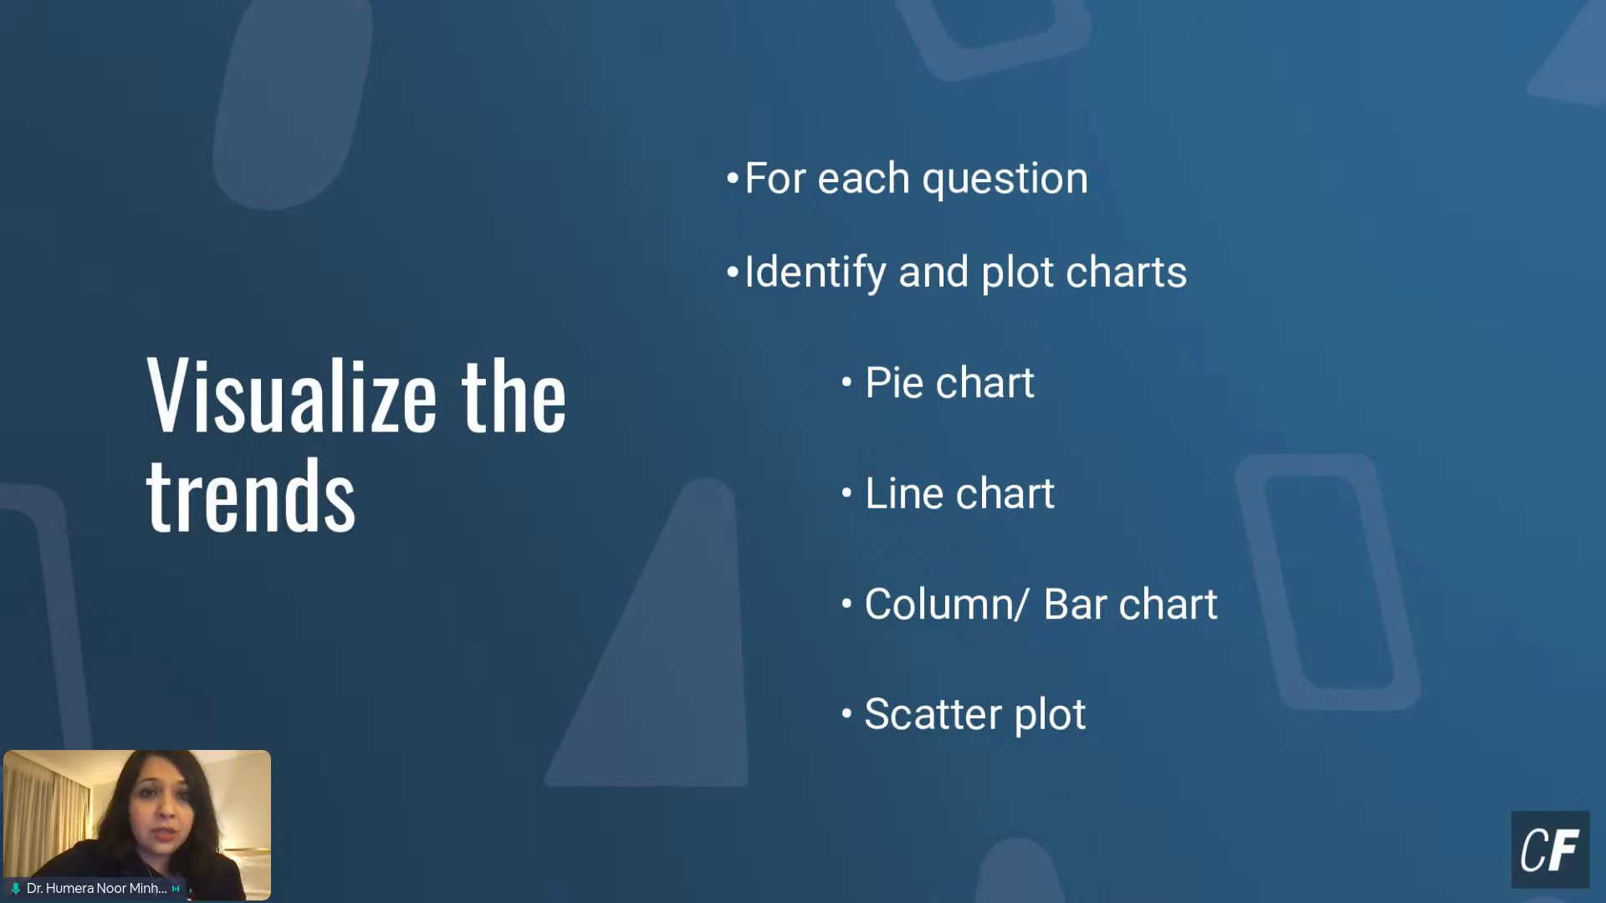
left_click(577, 245)
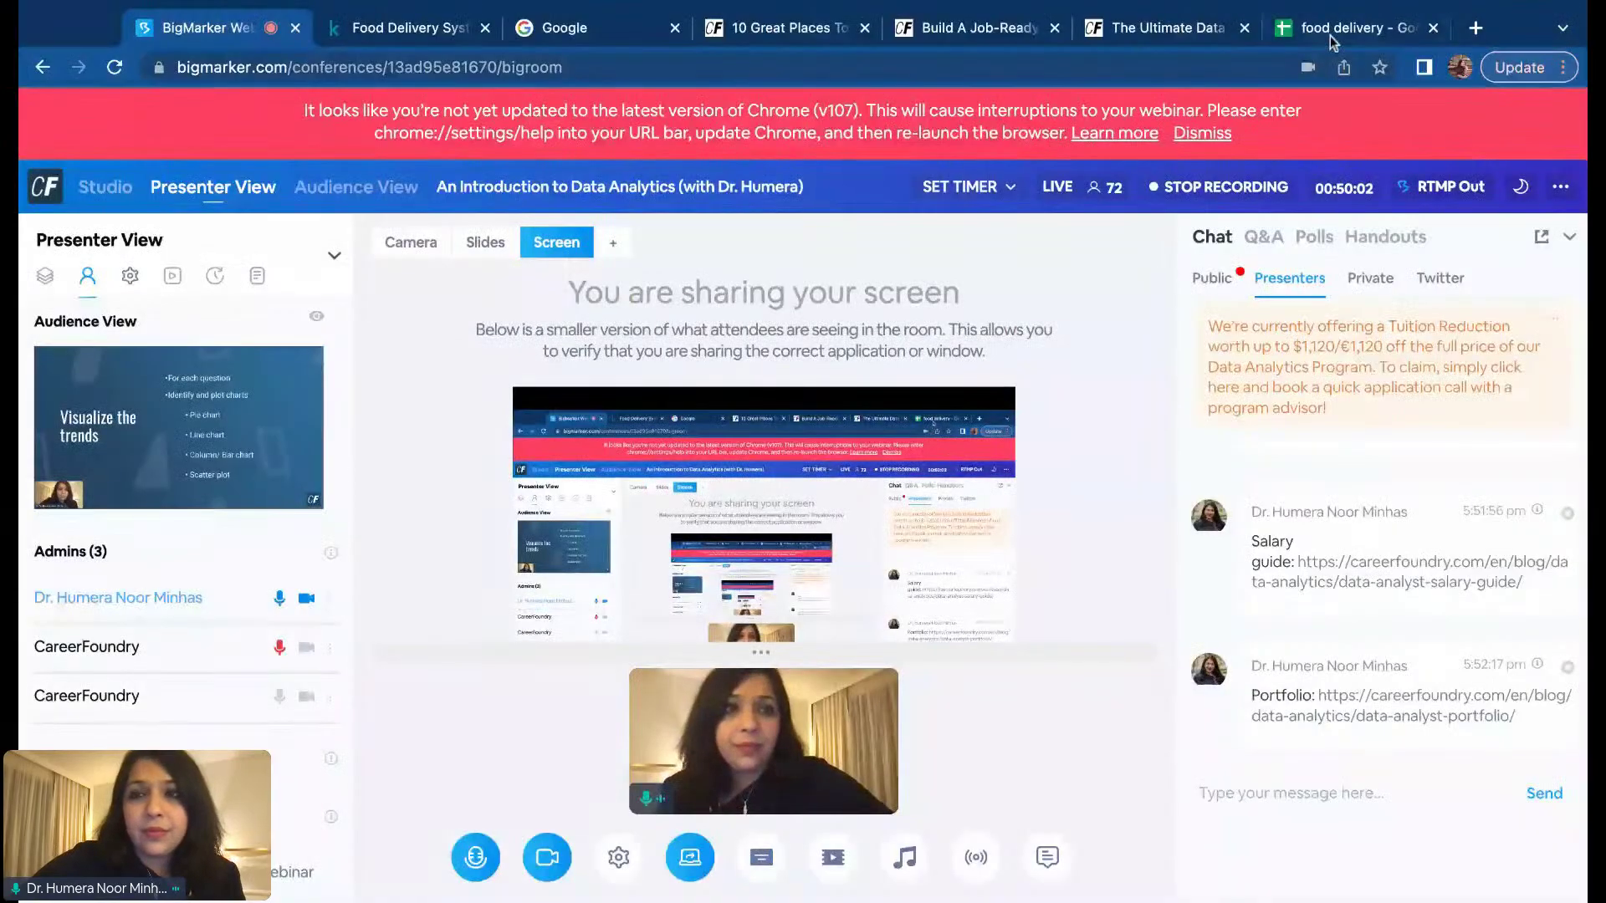
Step: Switch back to the food delivery spreadsheet and copy the age groups with their order sums, A2:B6, from Pivot Table 1
left_click(1329, 36)
left_click(521, 516)
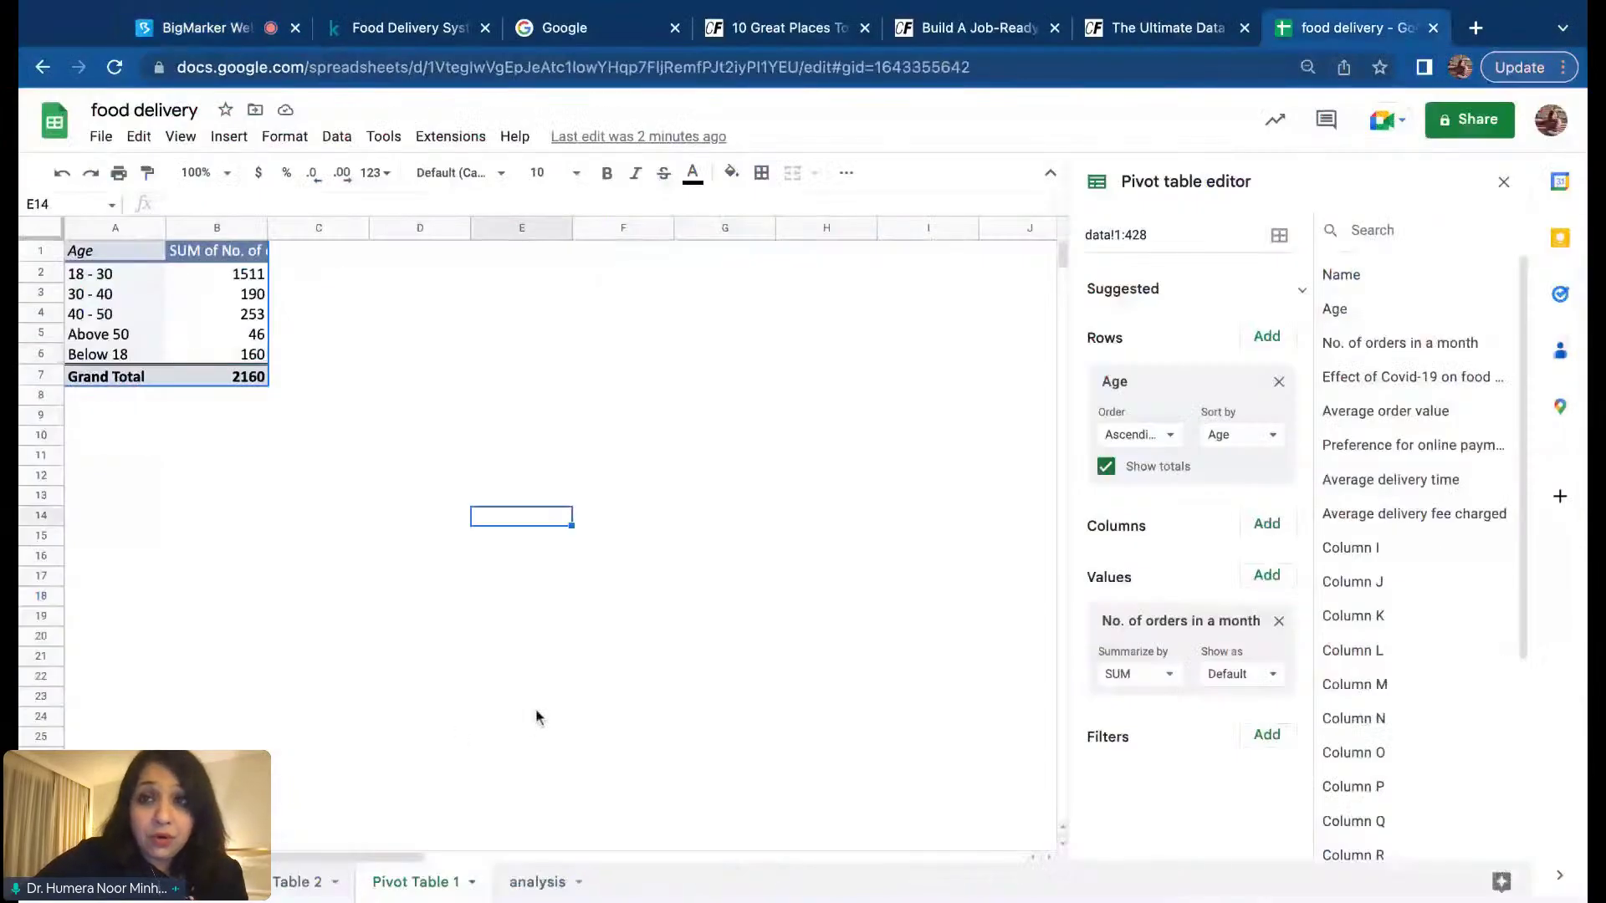
left_click(86, 280)
key("shift+Down")
key("shift+Down")
key("shift+Down")
key("shift+Down")
key("ctrl+c")
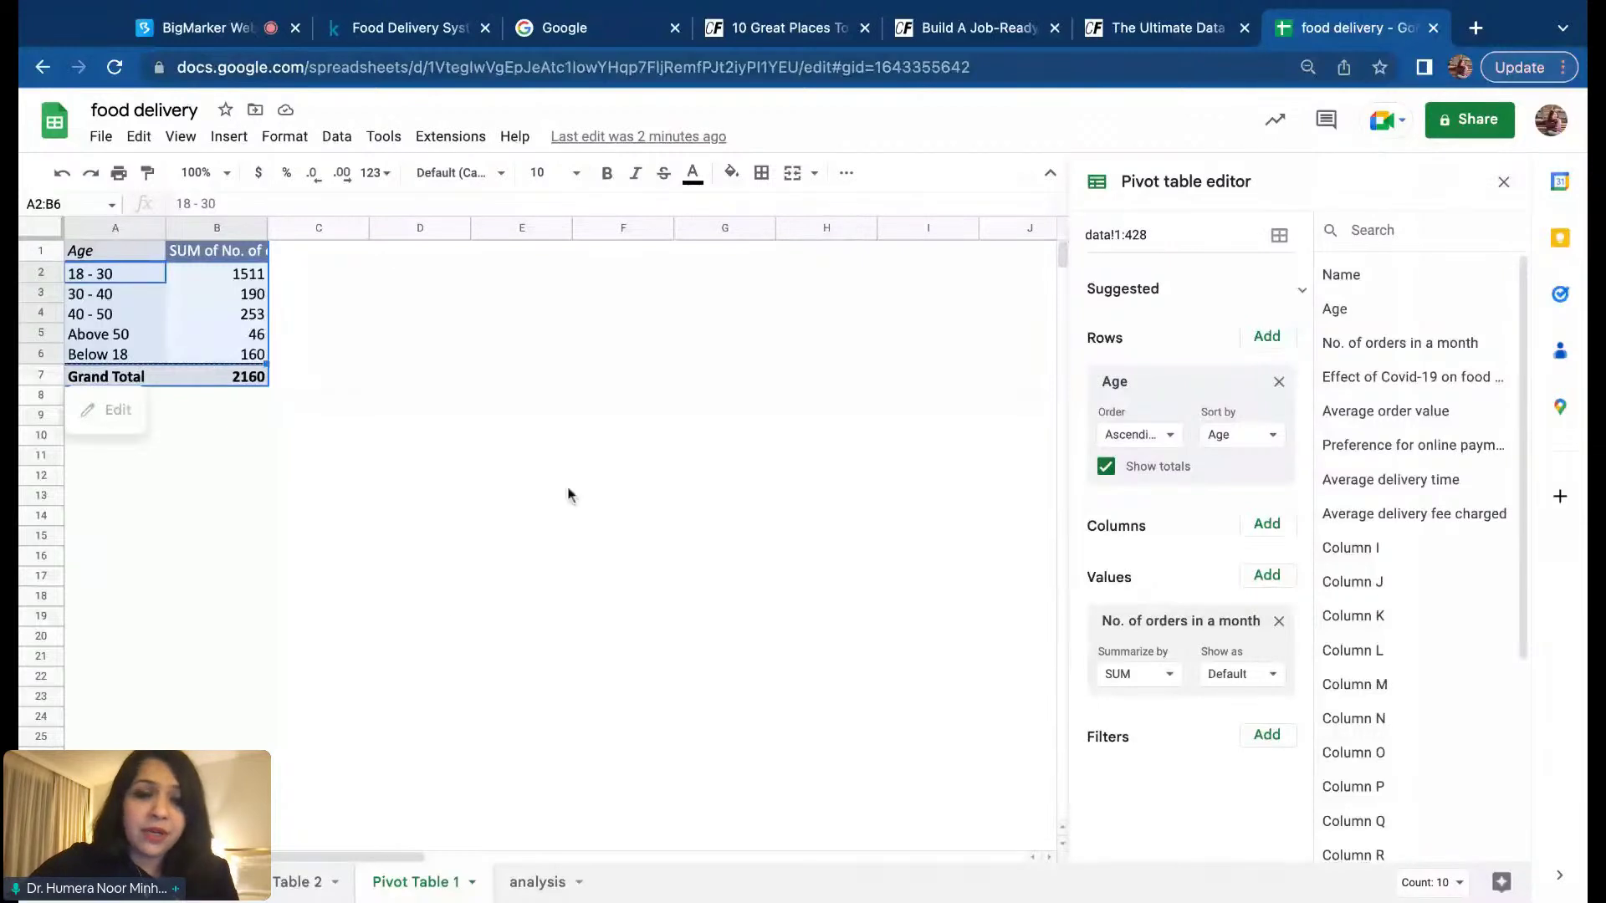
Step: Add a new sheet after Pivot Table 1 and name it plots
key("shift+F11")
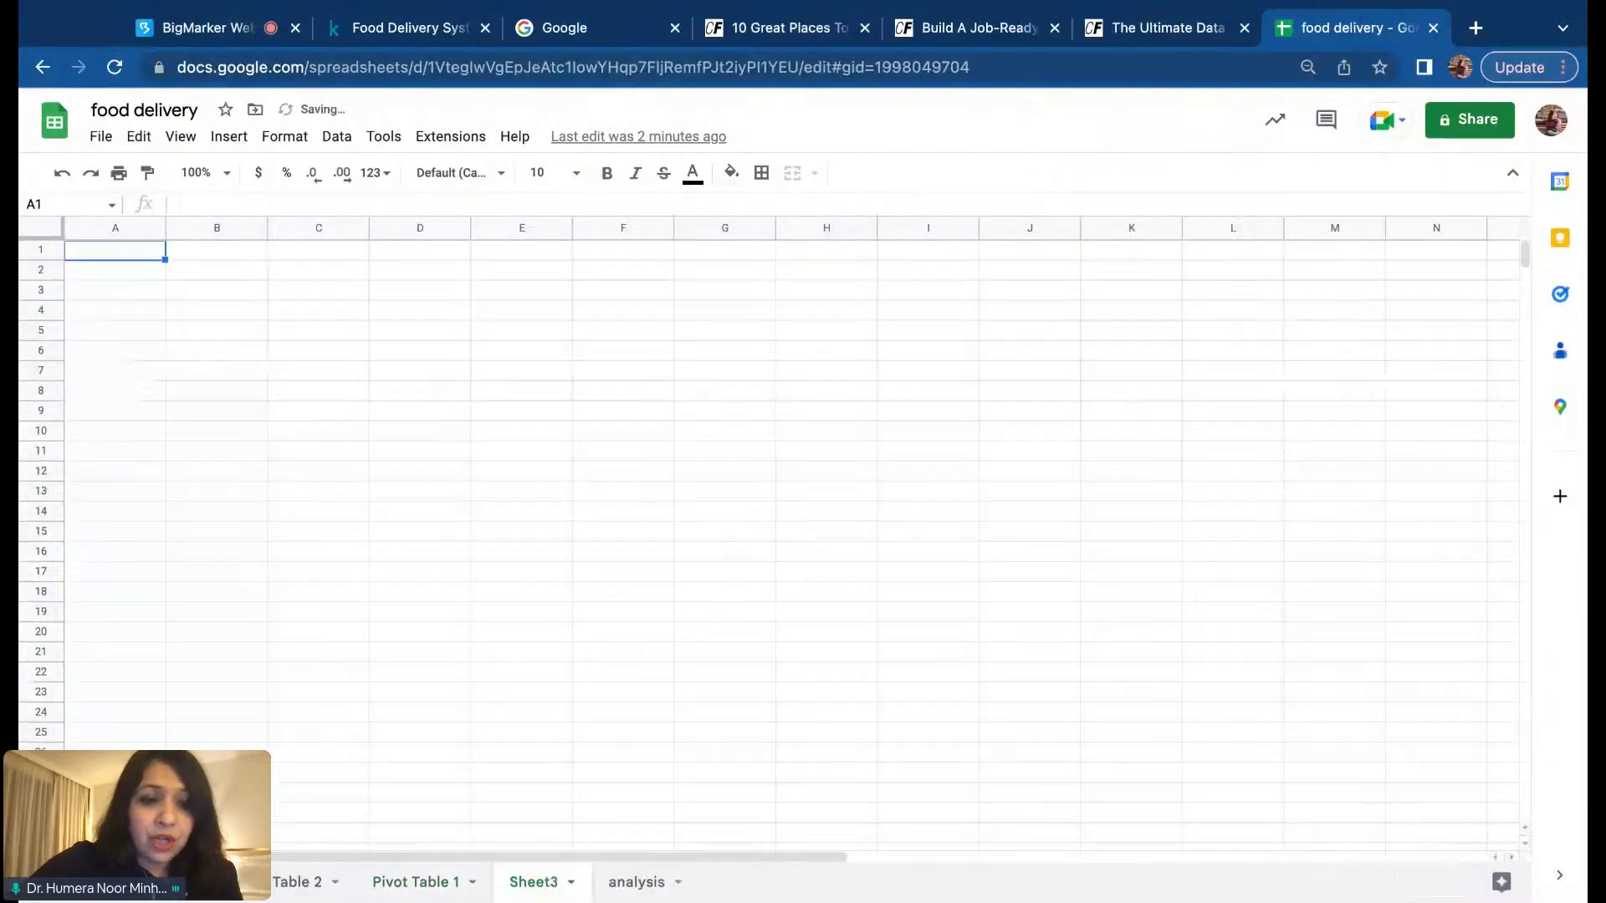
double_click(531, 885)
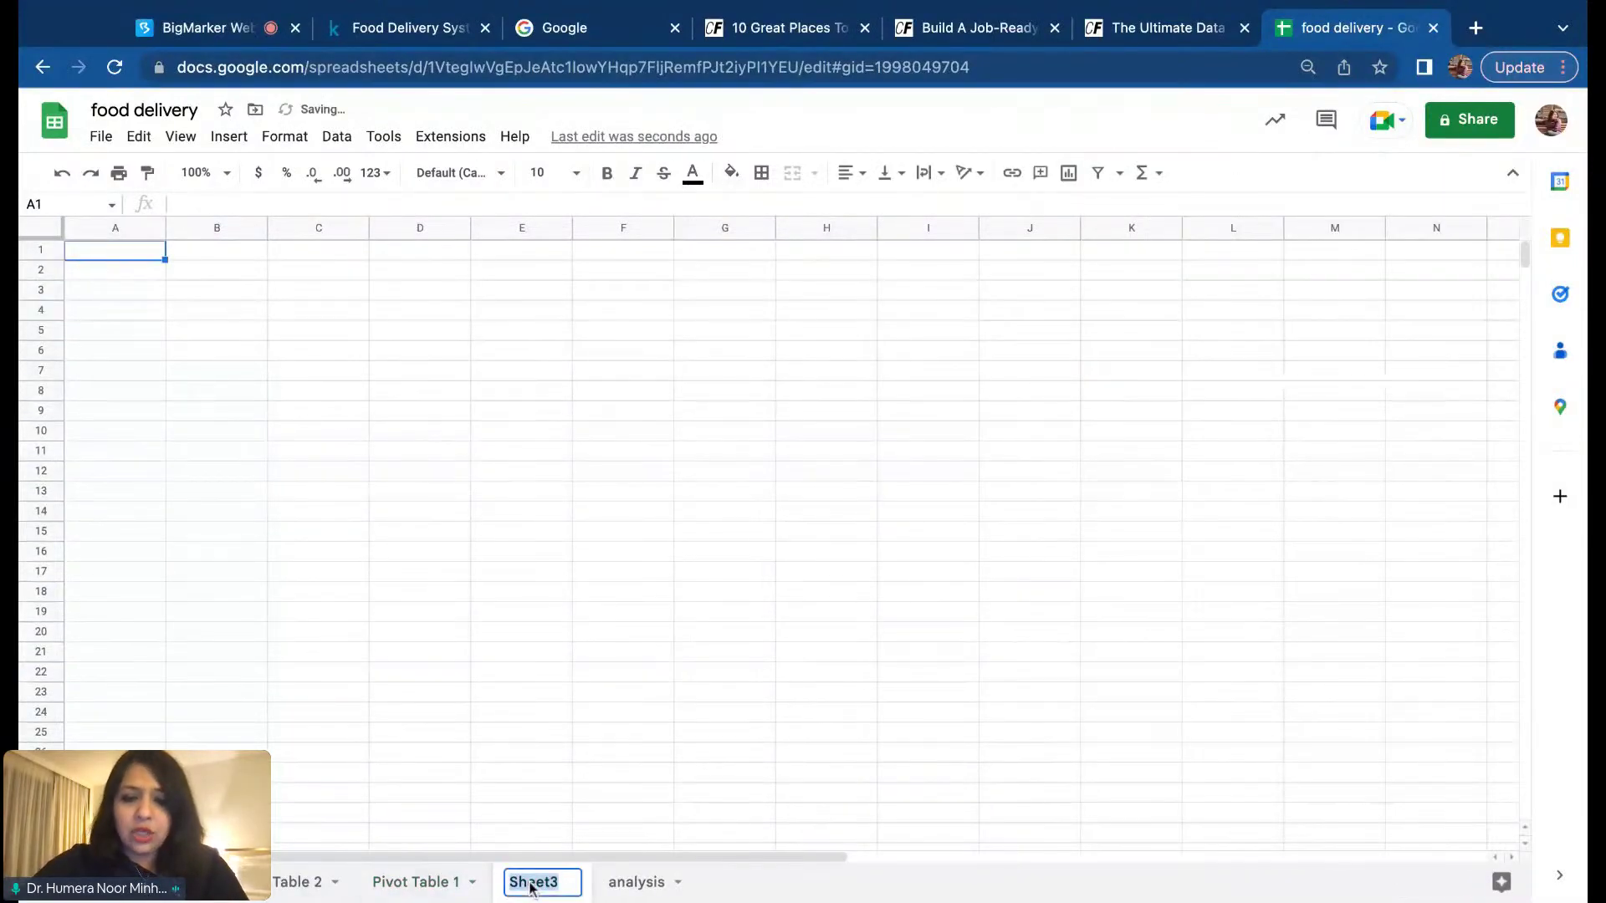
type("plots")
key("Return")
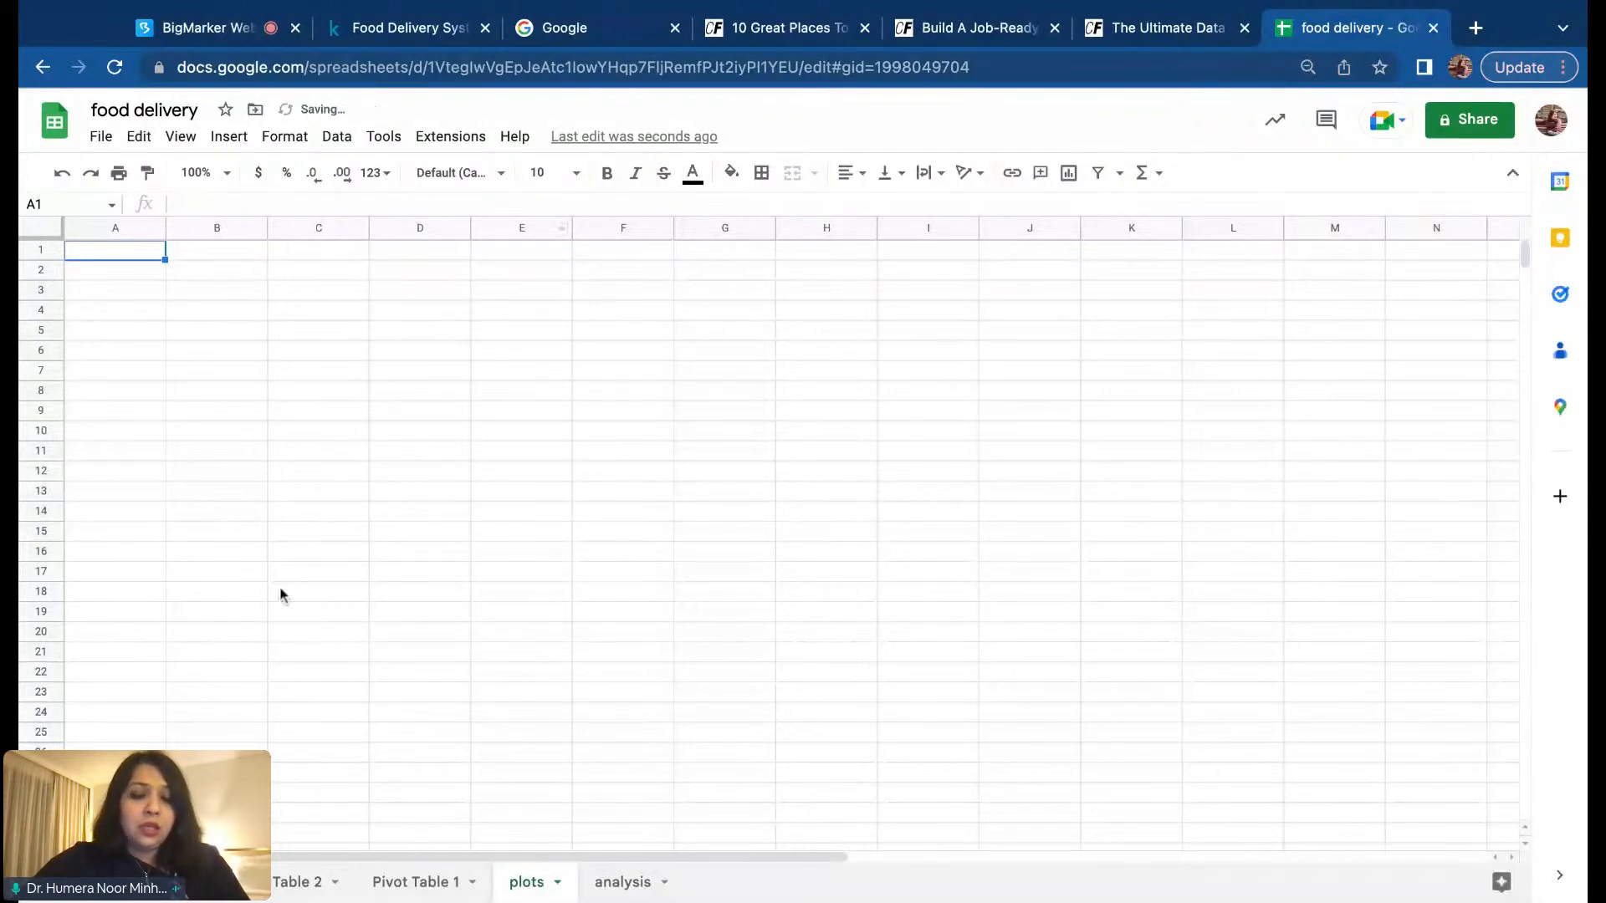
Step: Enter the headings "age" in A1 and "no. of orders" in B1 of the plots sheet
key("ctrl+v")
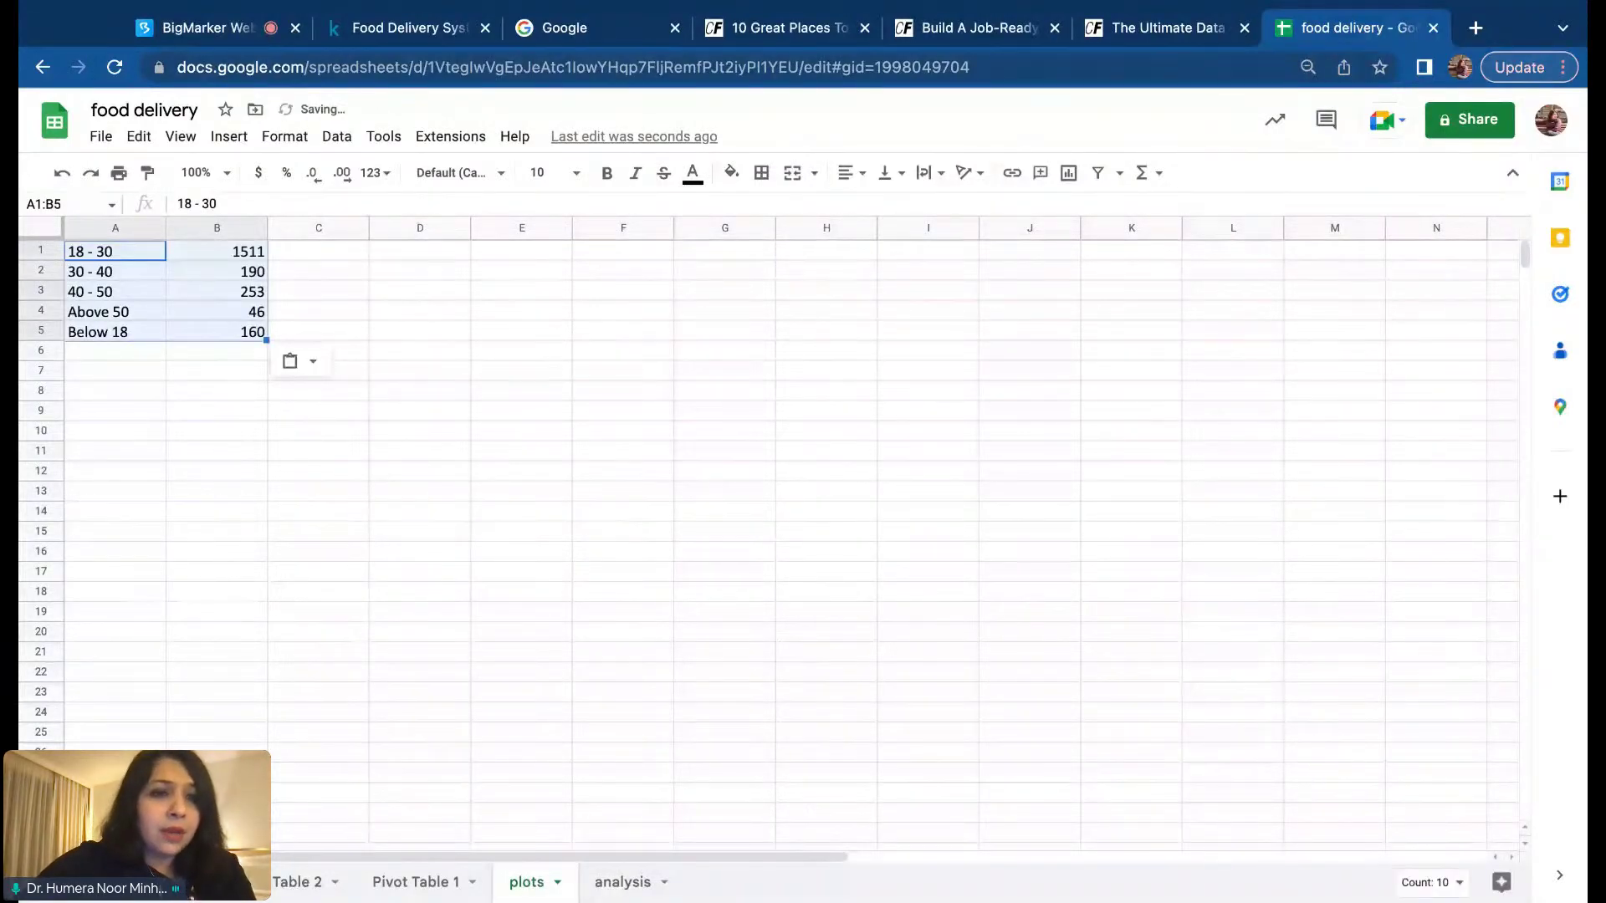
key("ctrl+z")
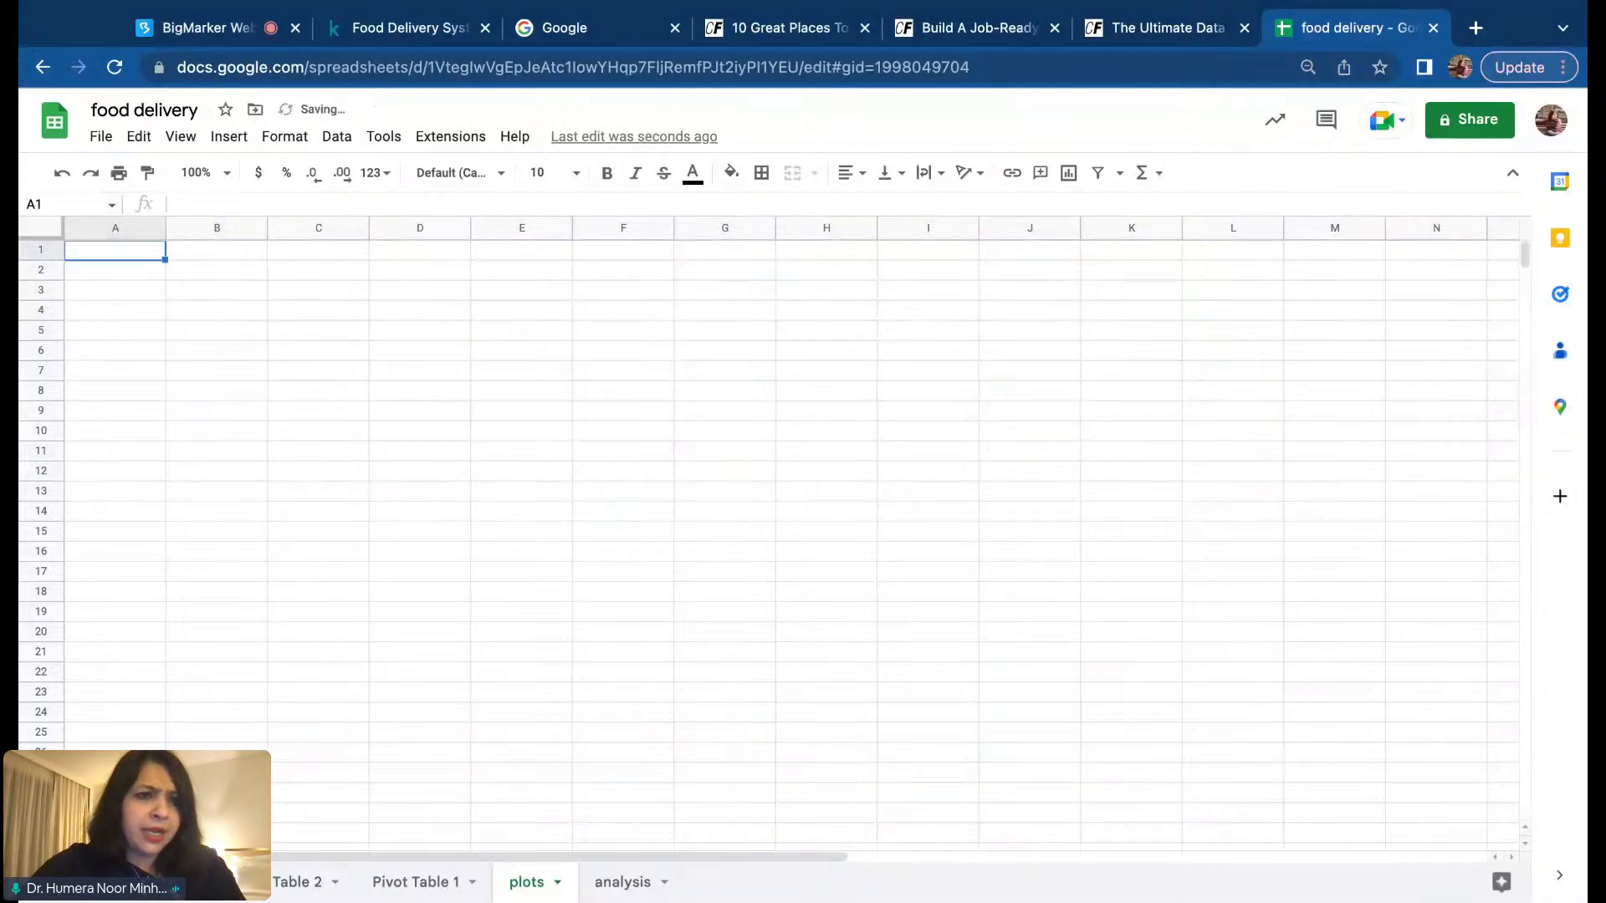
type("age")
key("Tab")
type("no")
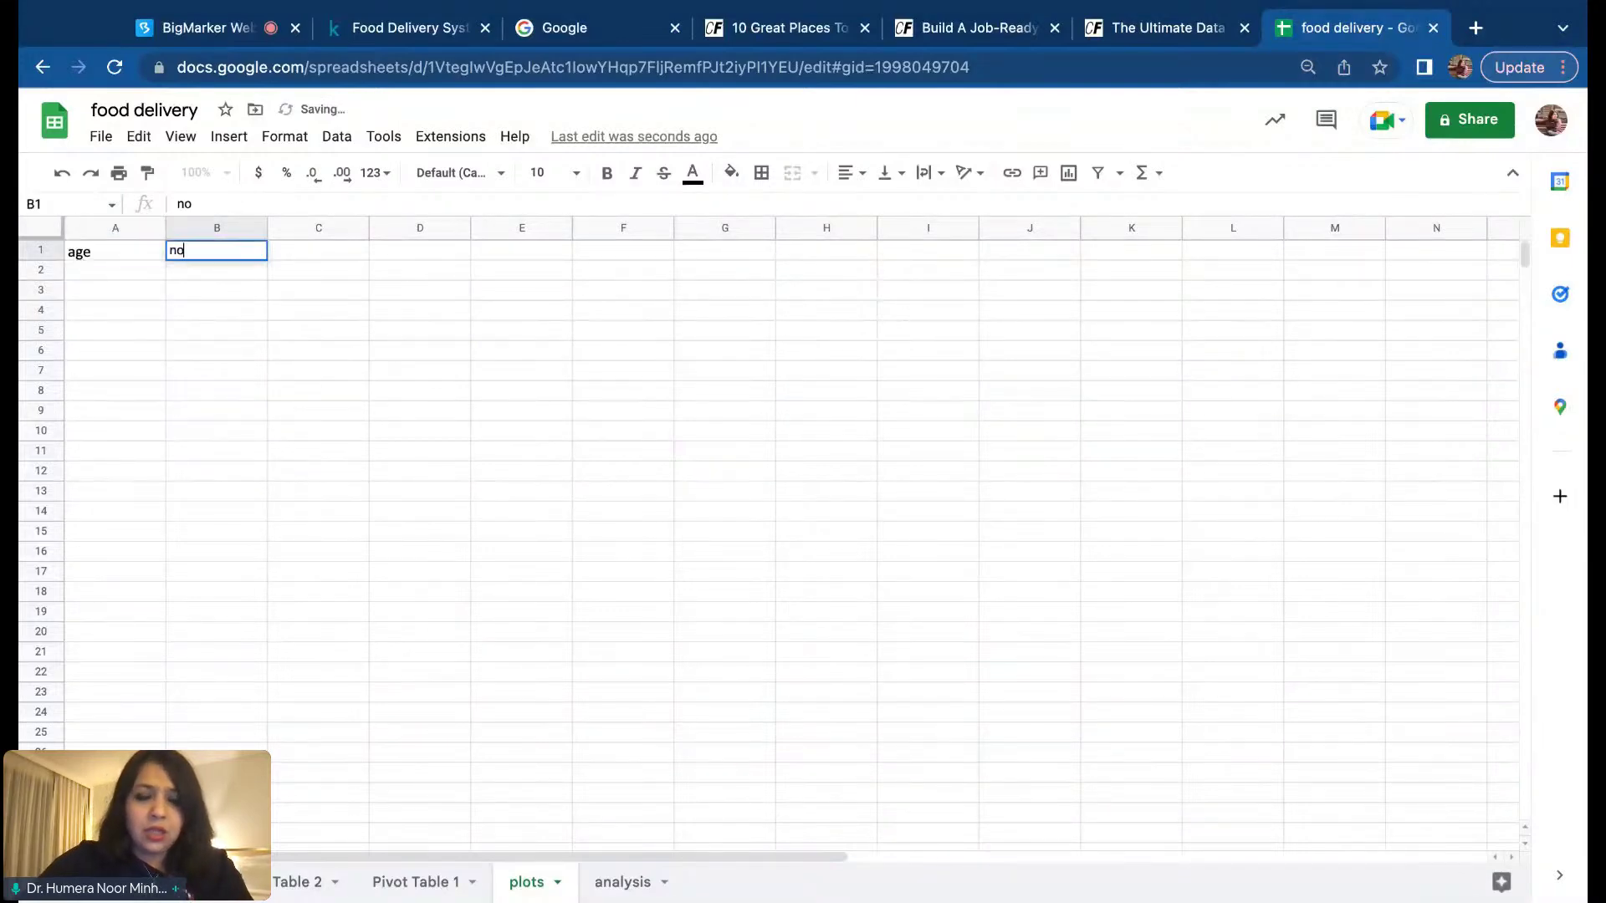
type(". of orders")
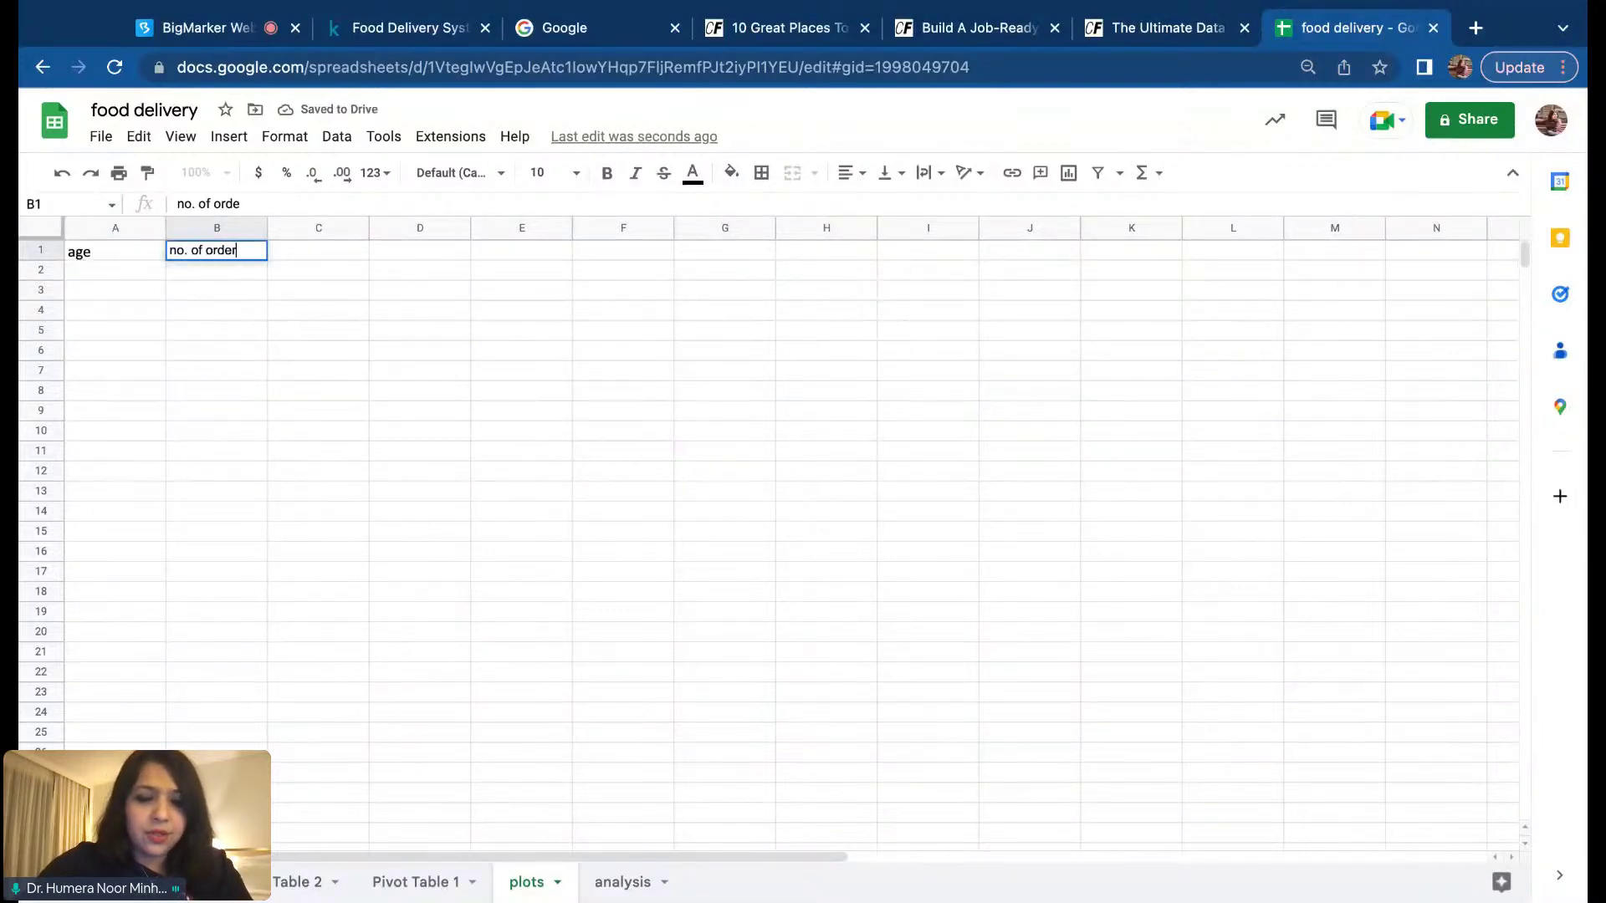
key("Return")
Step: Paste the copied age groups and order sums into A3:B7 of the plots sheet
key("Down")
left_click(115, 291)
key("ctrl+v")
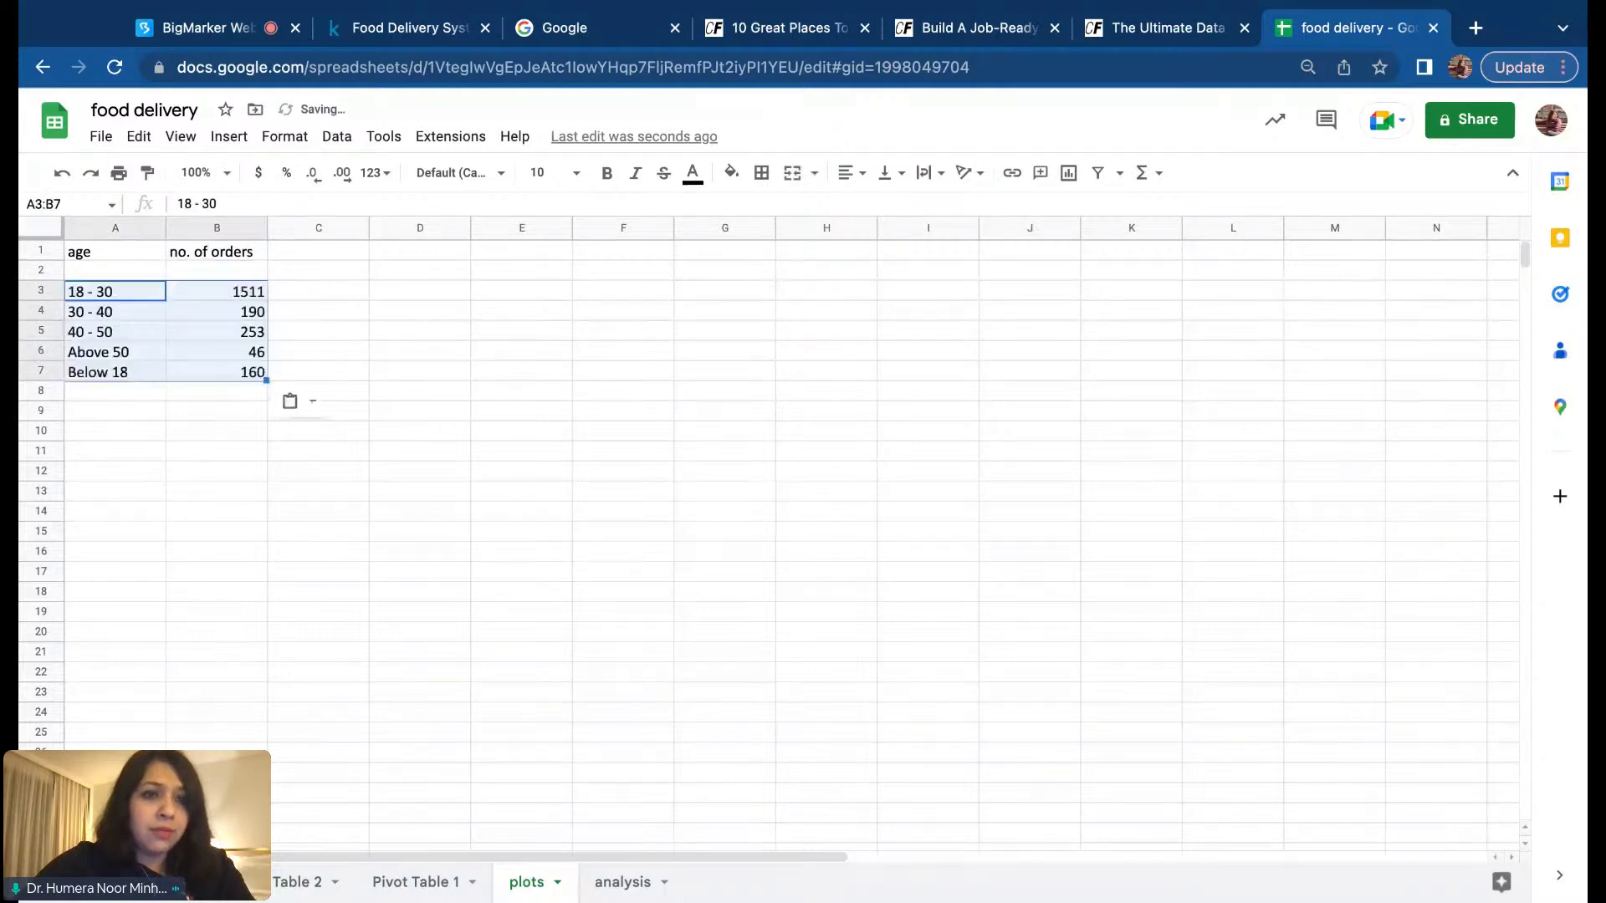
Step: Move the Below 18 row from A7:B7 into the empty row at A2:B2, above the other age groups
left_click(183, 475)
left_click(118, 360)
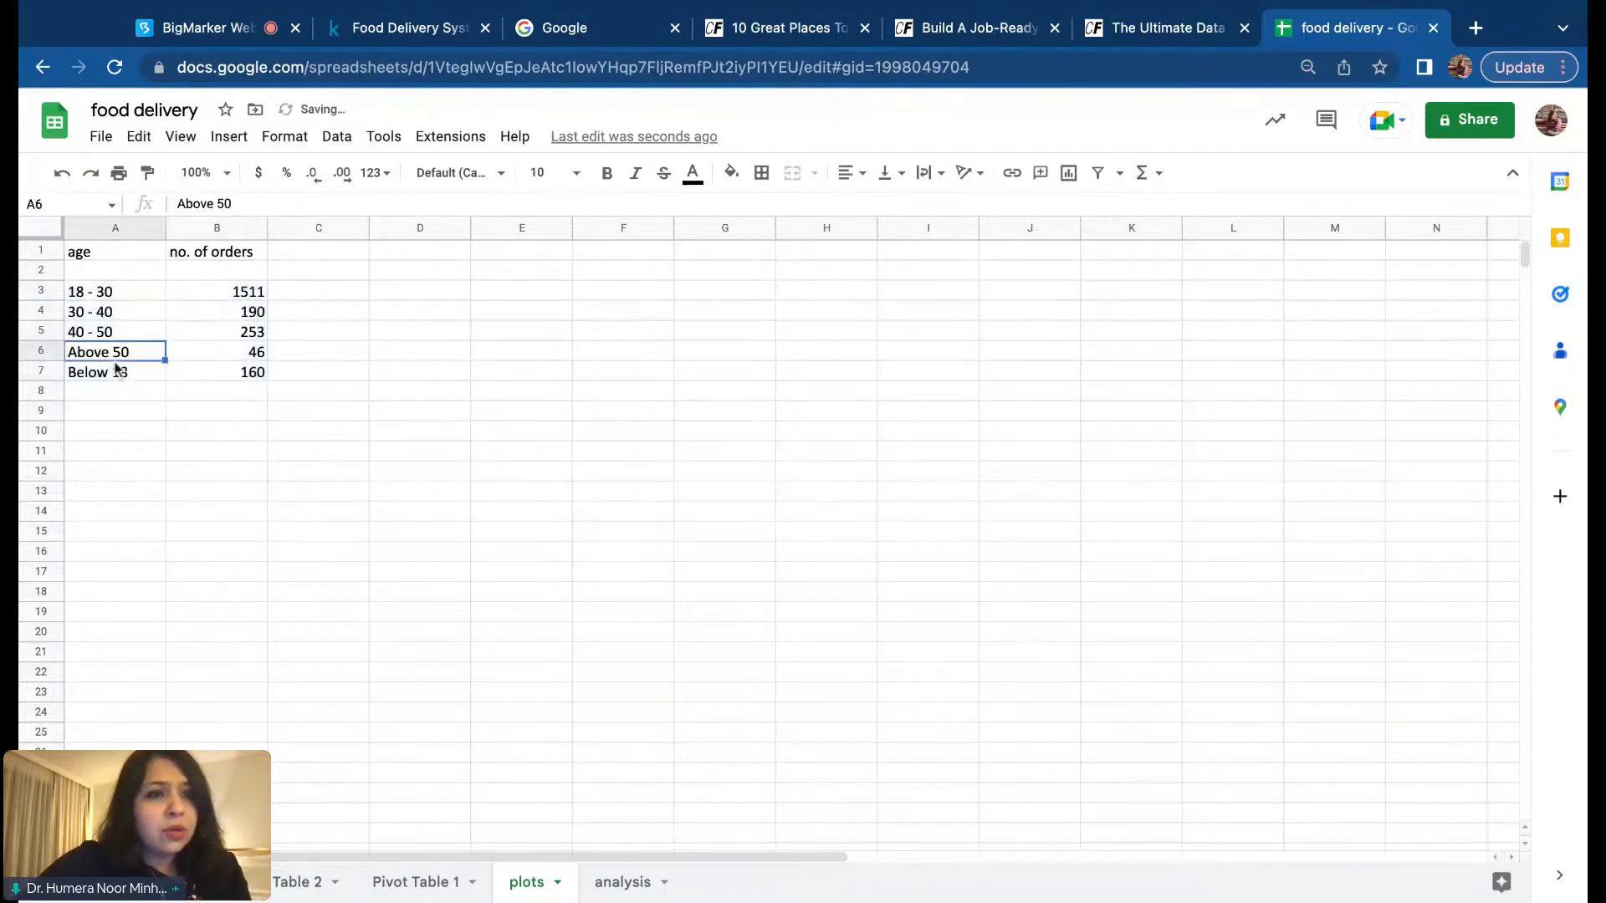
left_click(117, 370)
key("shift+Right")
key("shift+Right")
key("shift+Left")
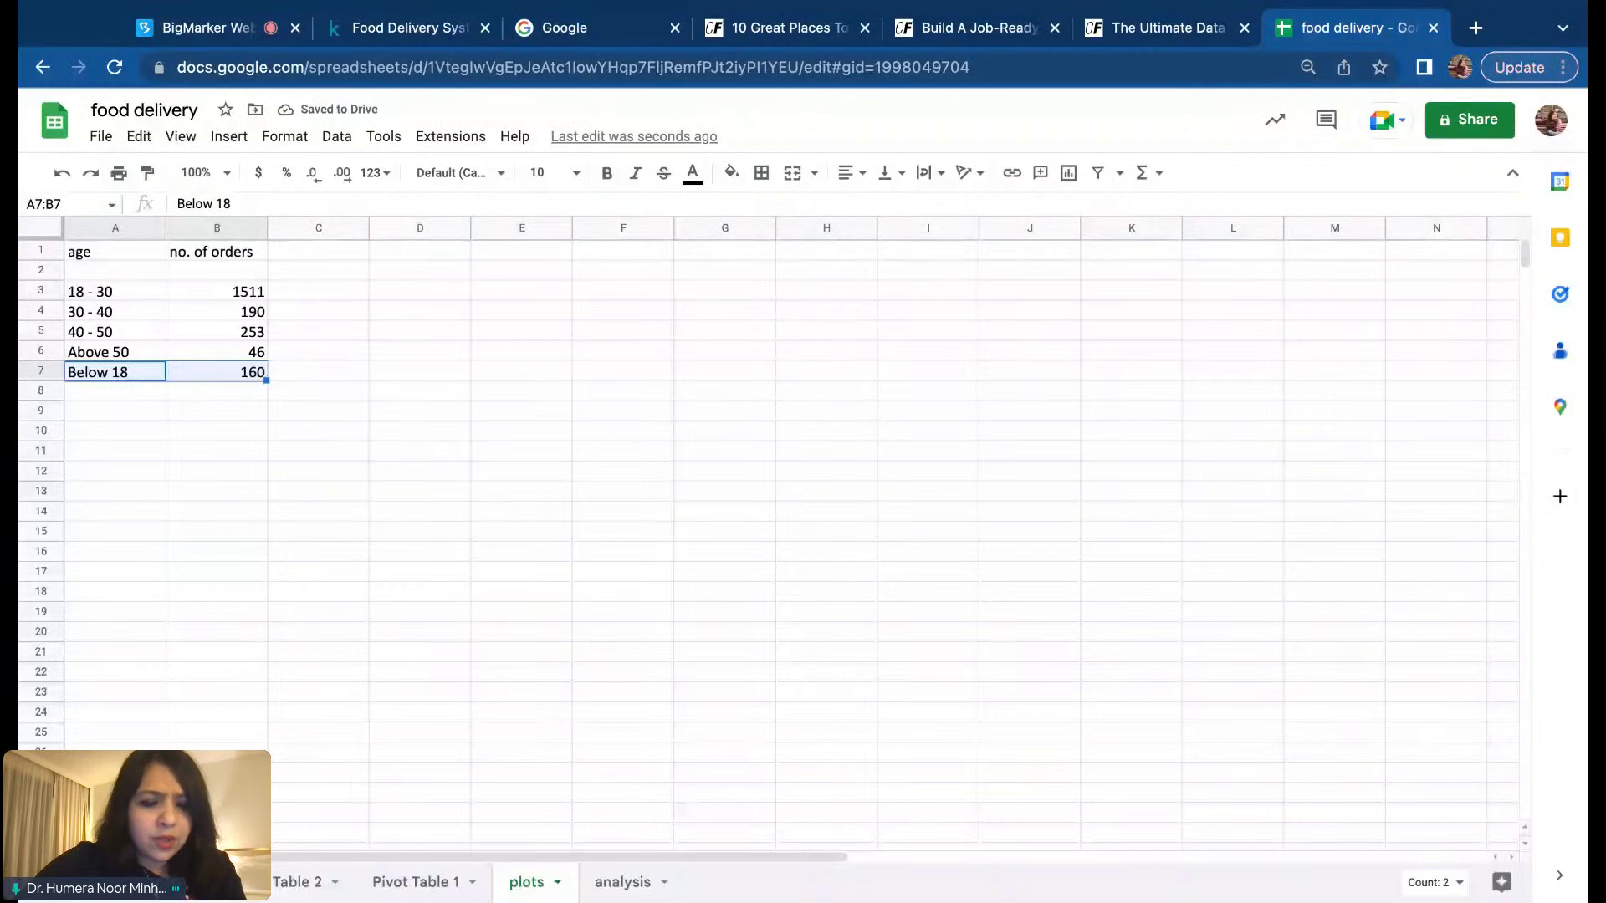
key("ctrl+c")
key("Up")
key("Up")
key("Up")
key("Up")
key("Up")
key("ctrl+v")
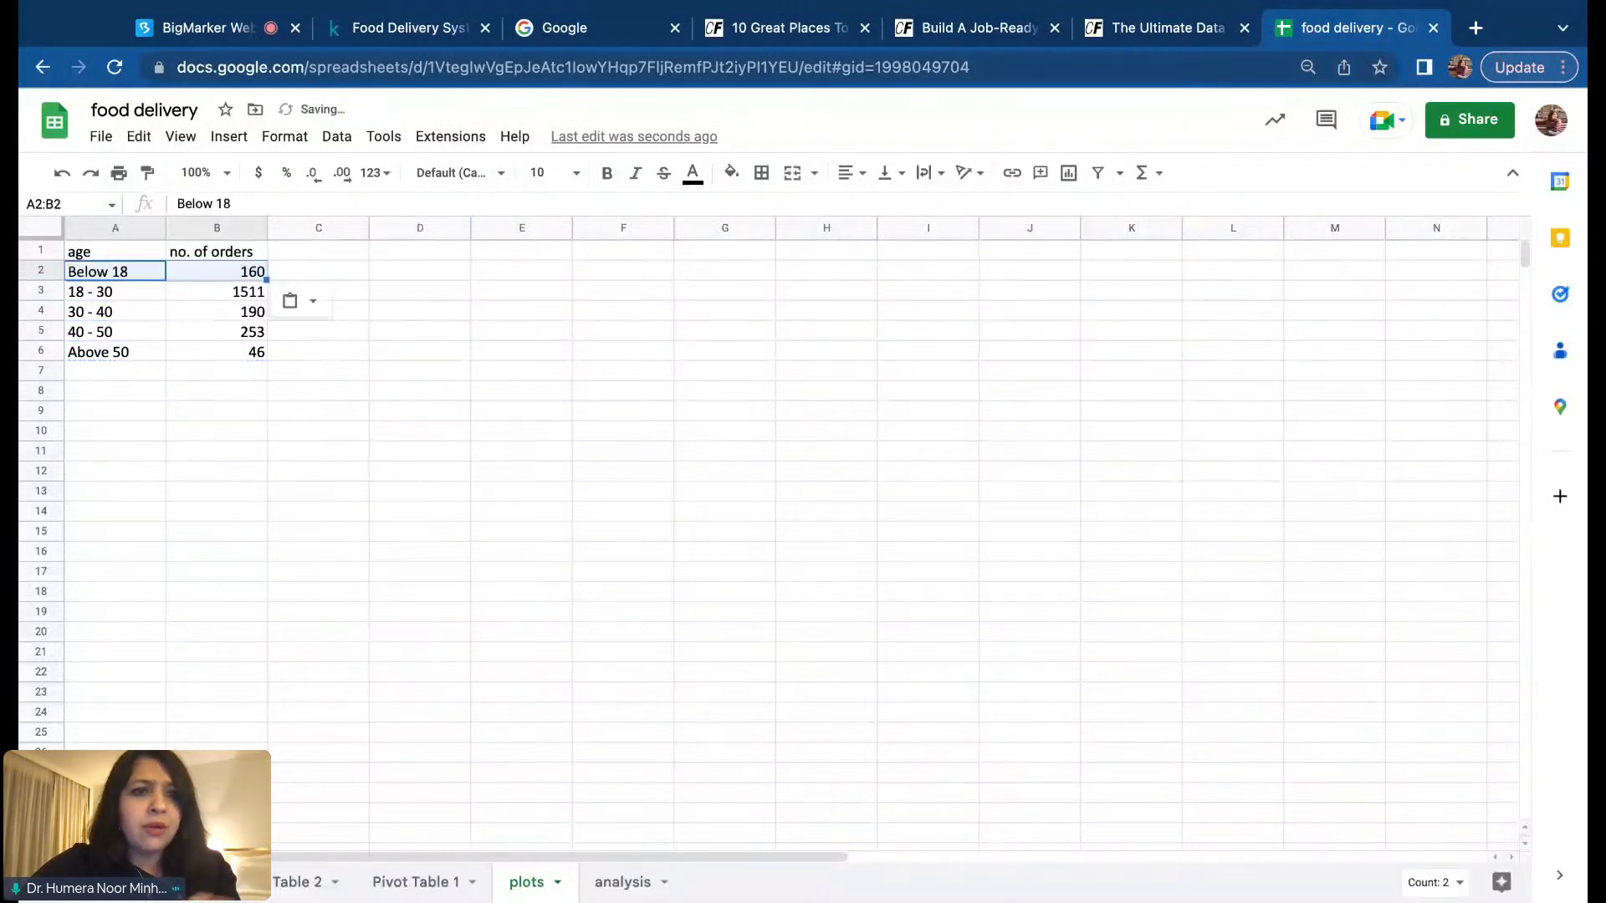
left_click(440, 458)
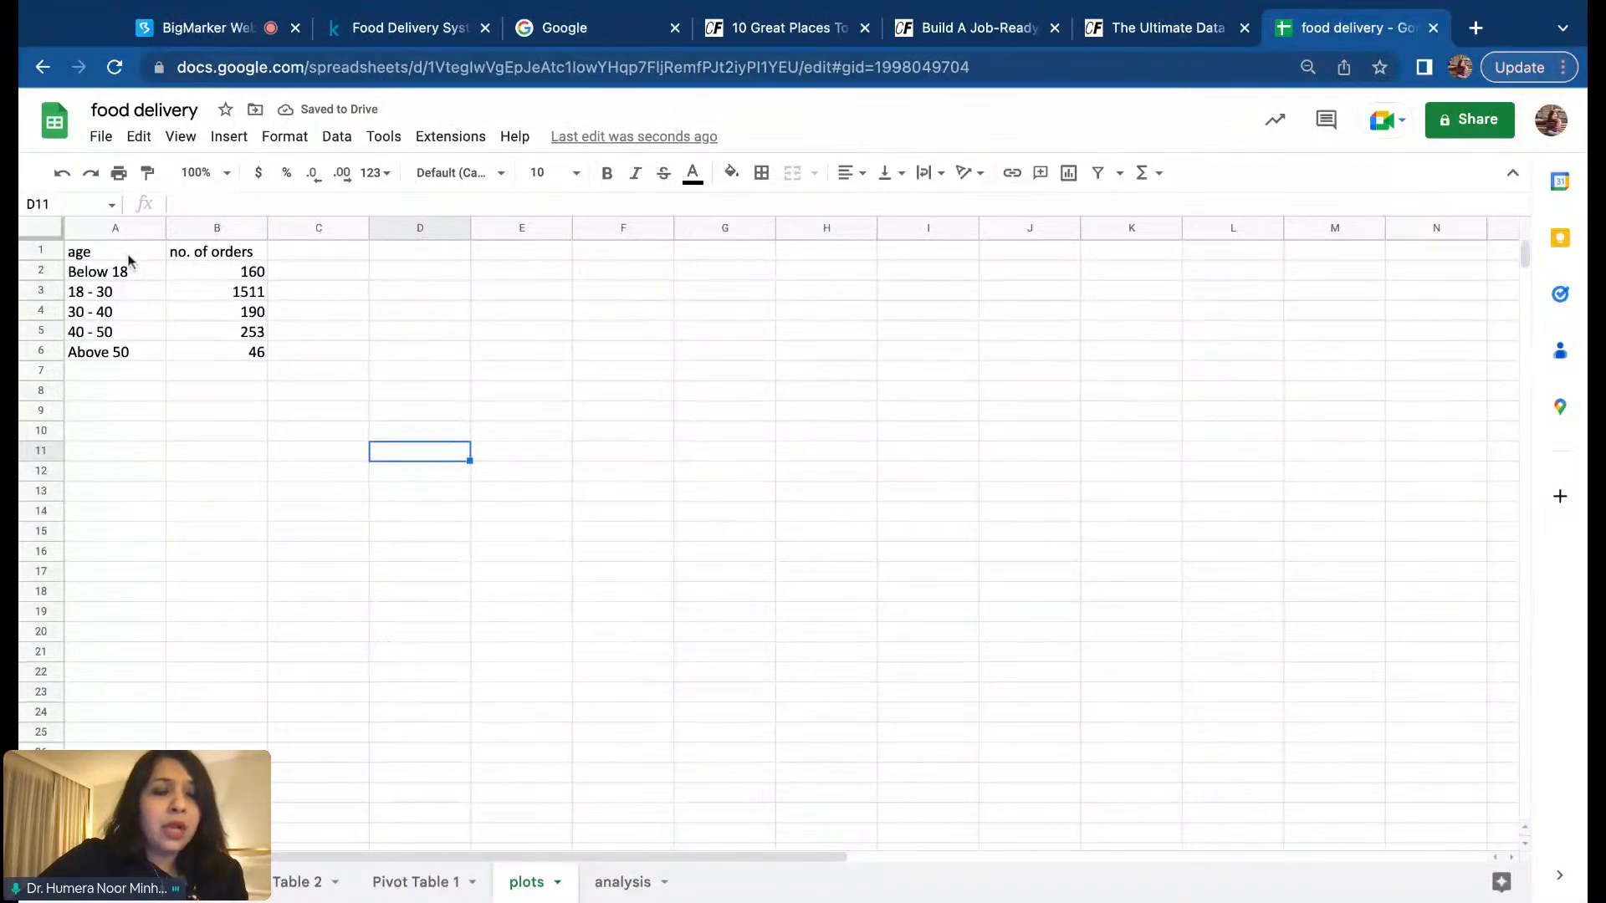
Step: Insert a pie chart of the number of orders by age from A1:B6, keeping the pie chart type
left_click_drag(128, 254, 217, 357)
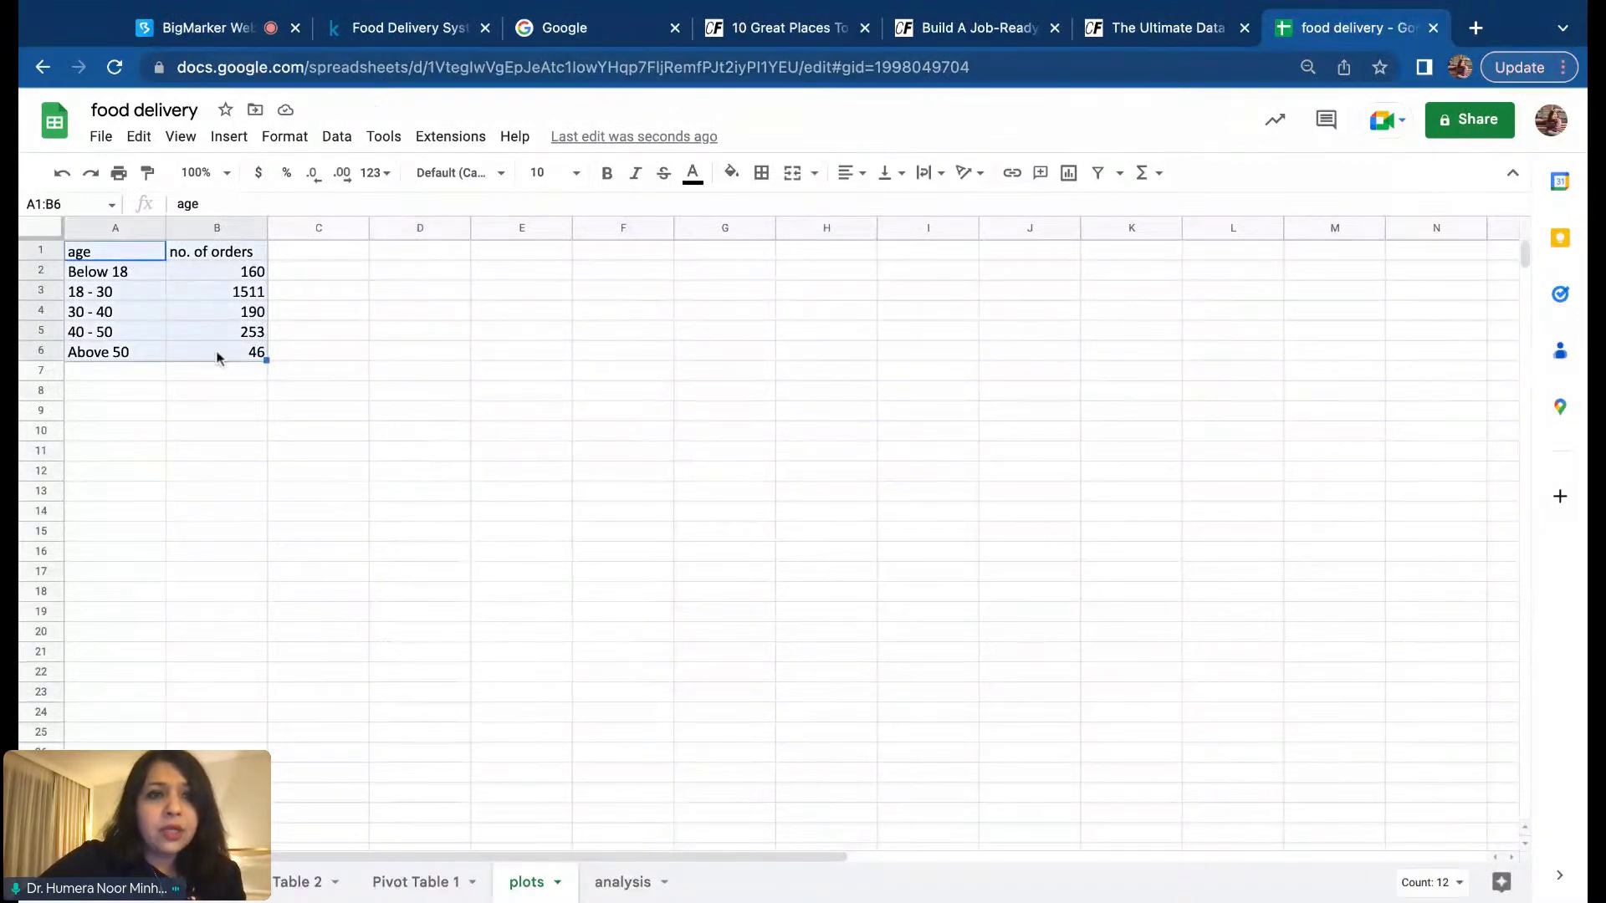
left_click(228, 136)
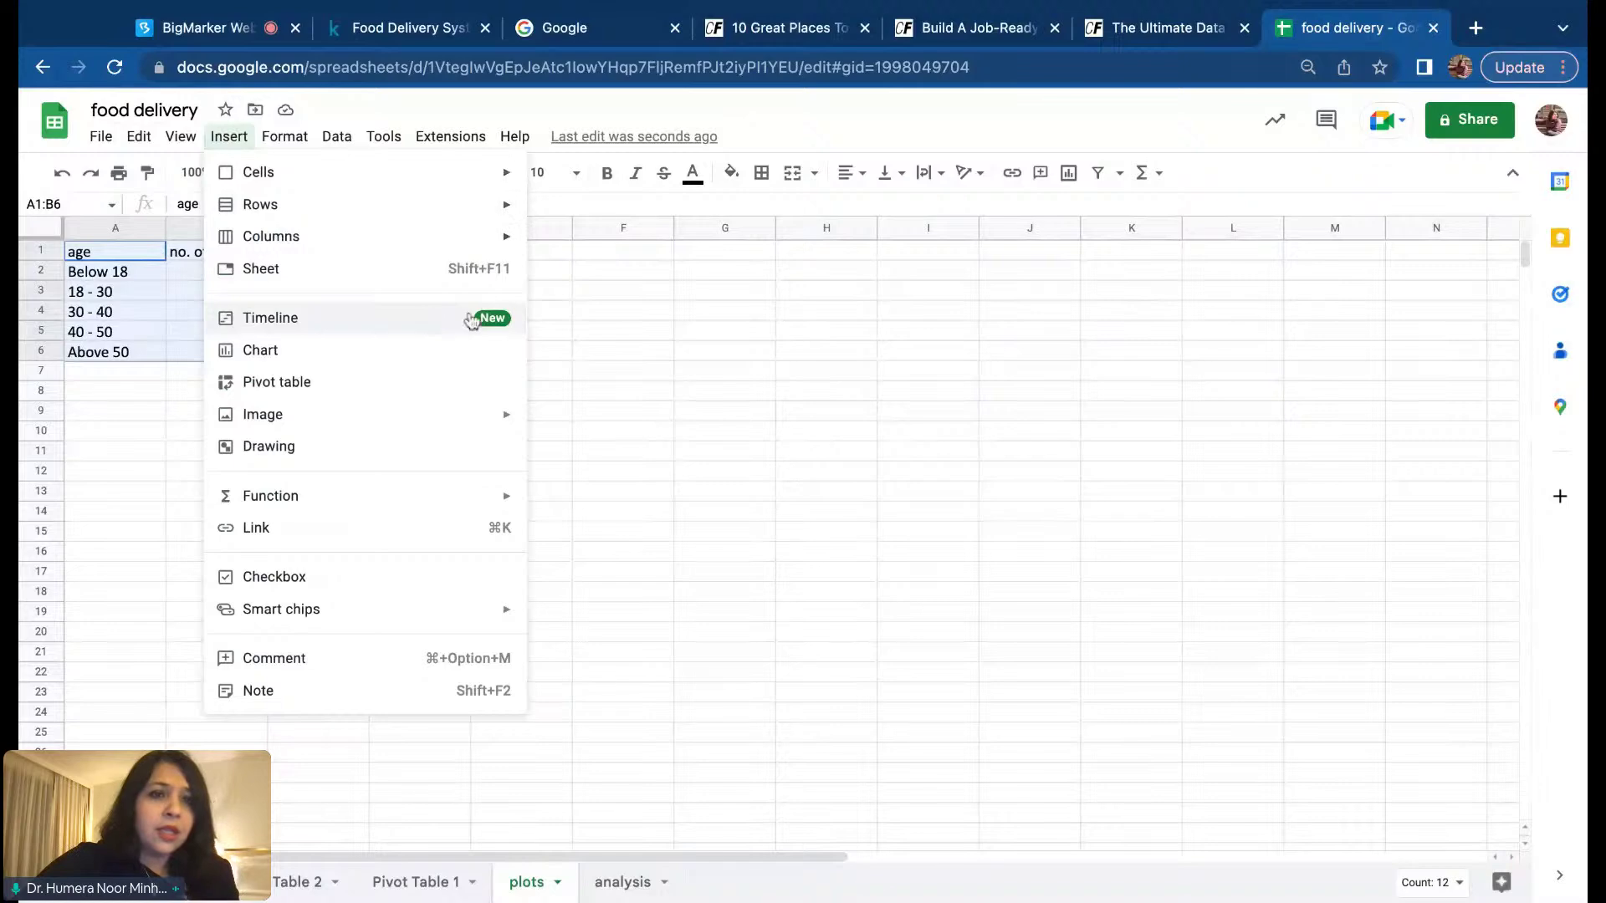
left_click(365, 357)
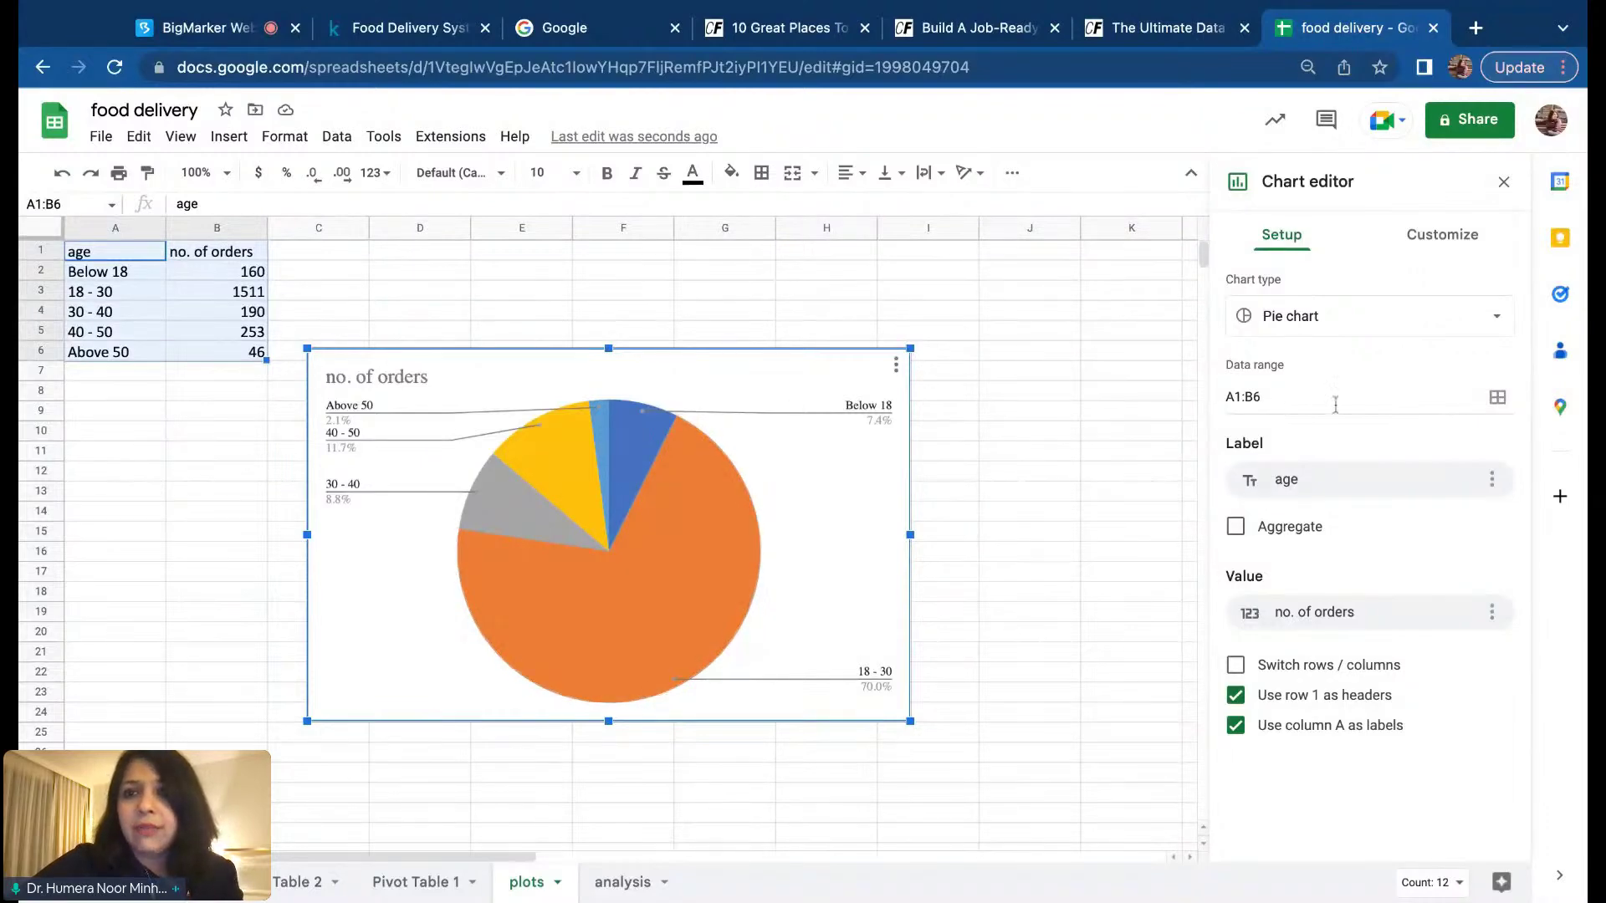
left_click(1370, 325)
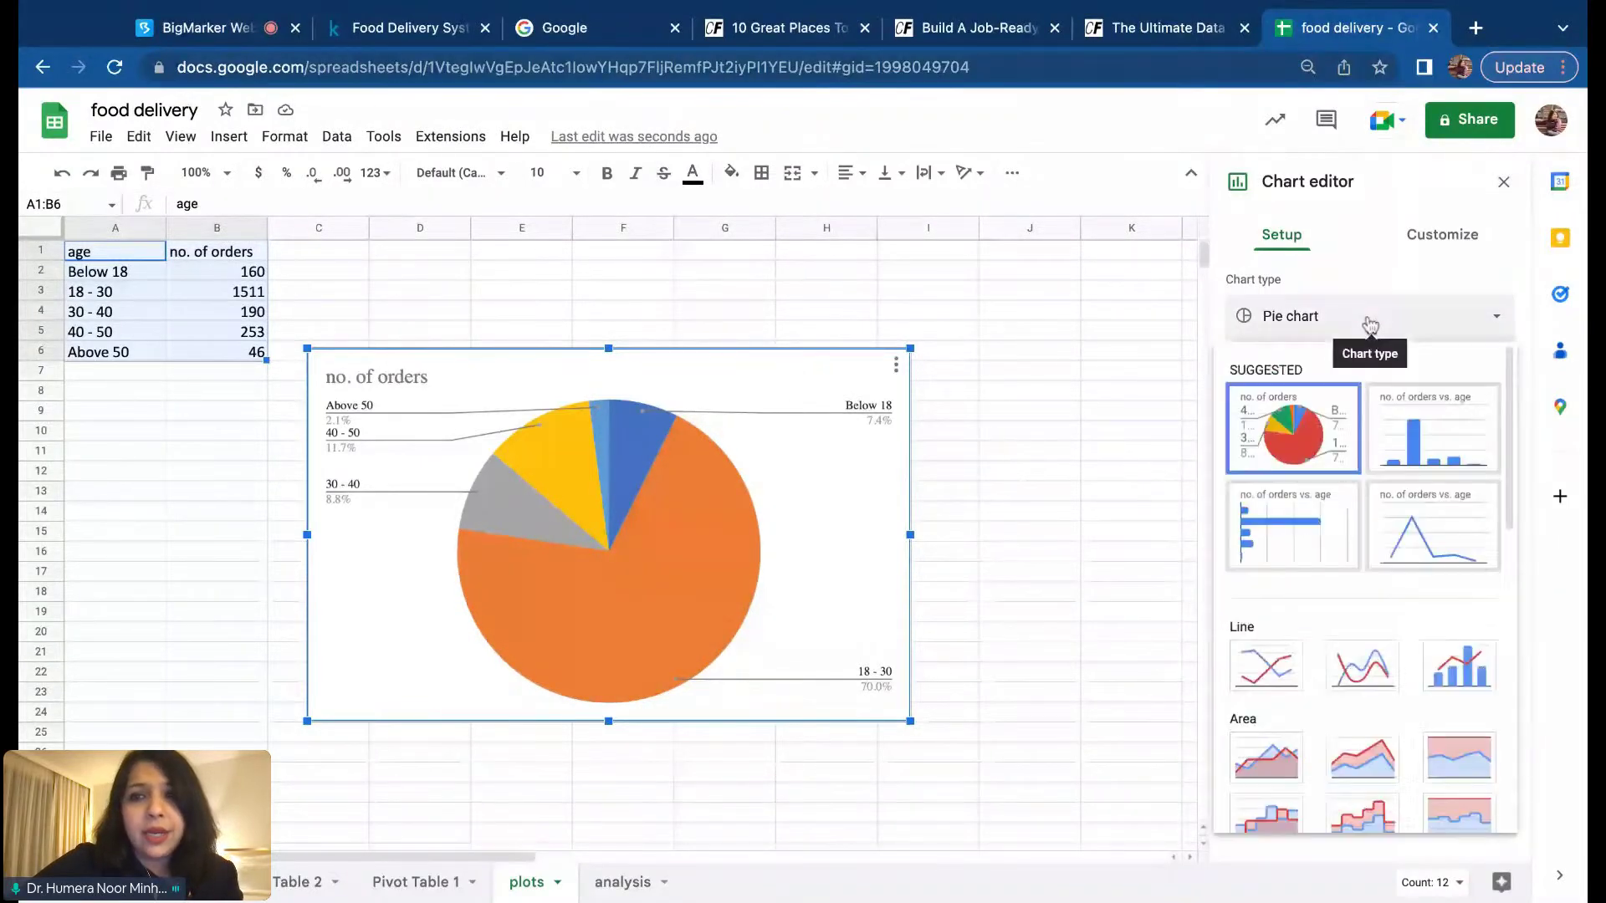
scroll(1355, 661, "down", 3)
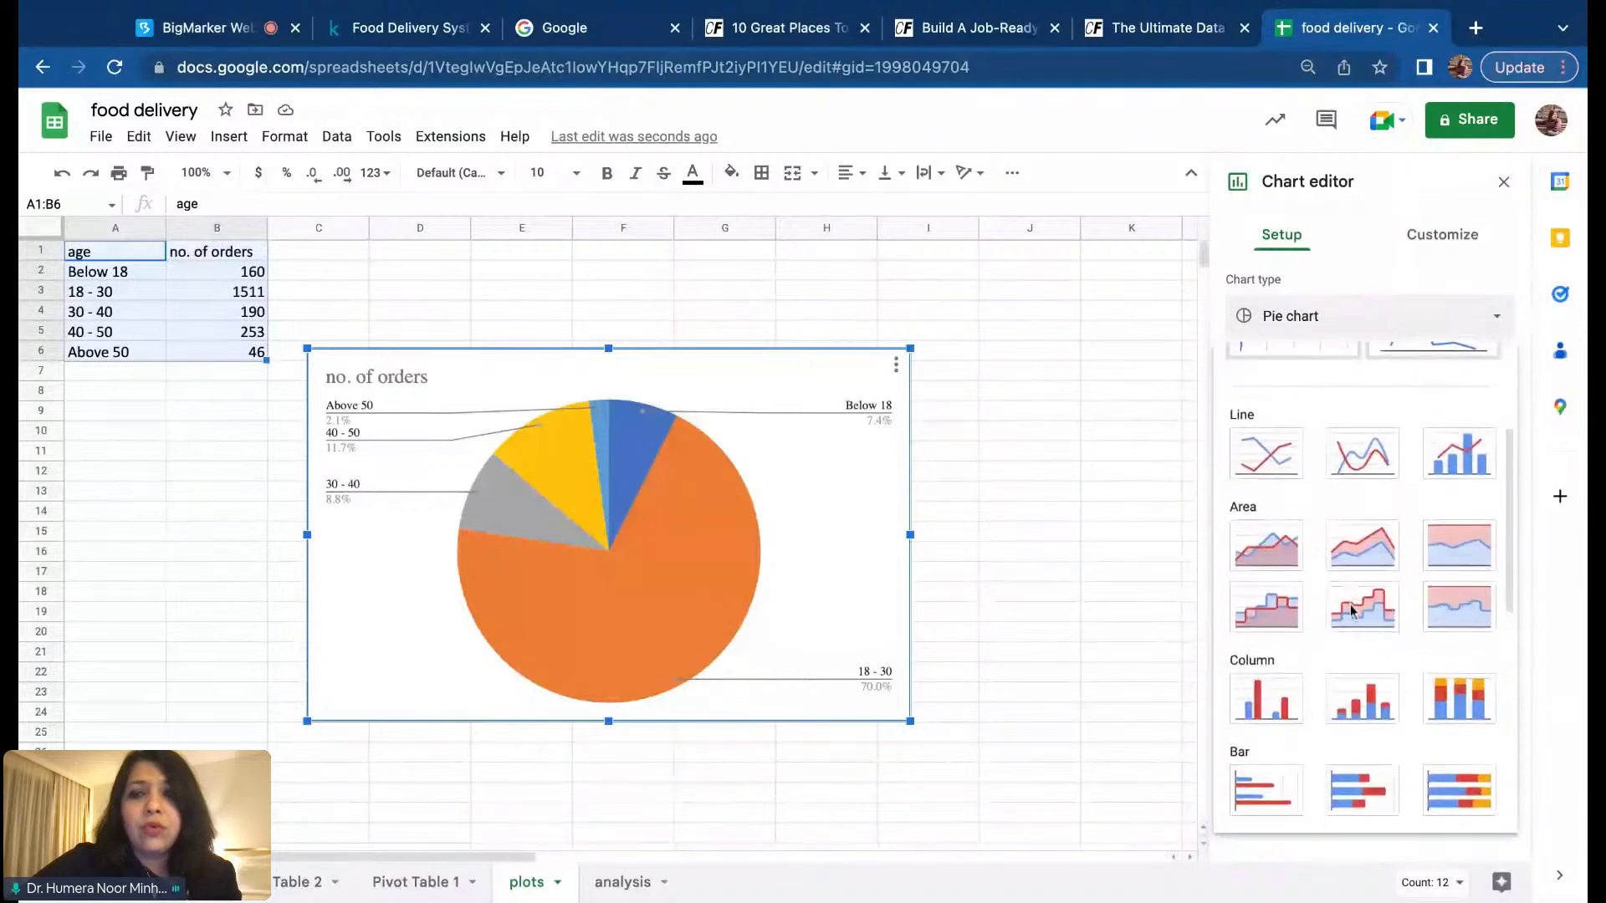
left_click(1147, 558)
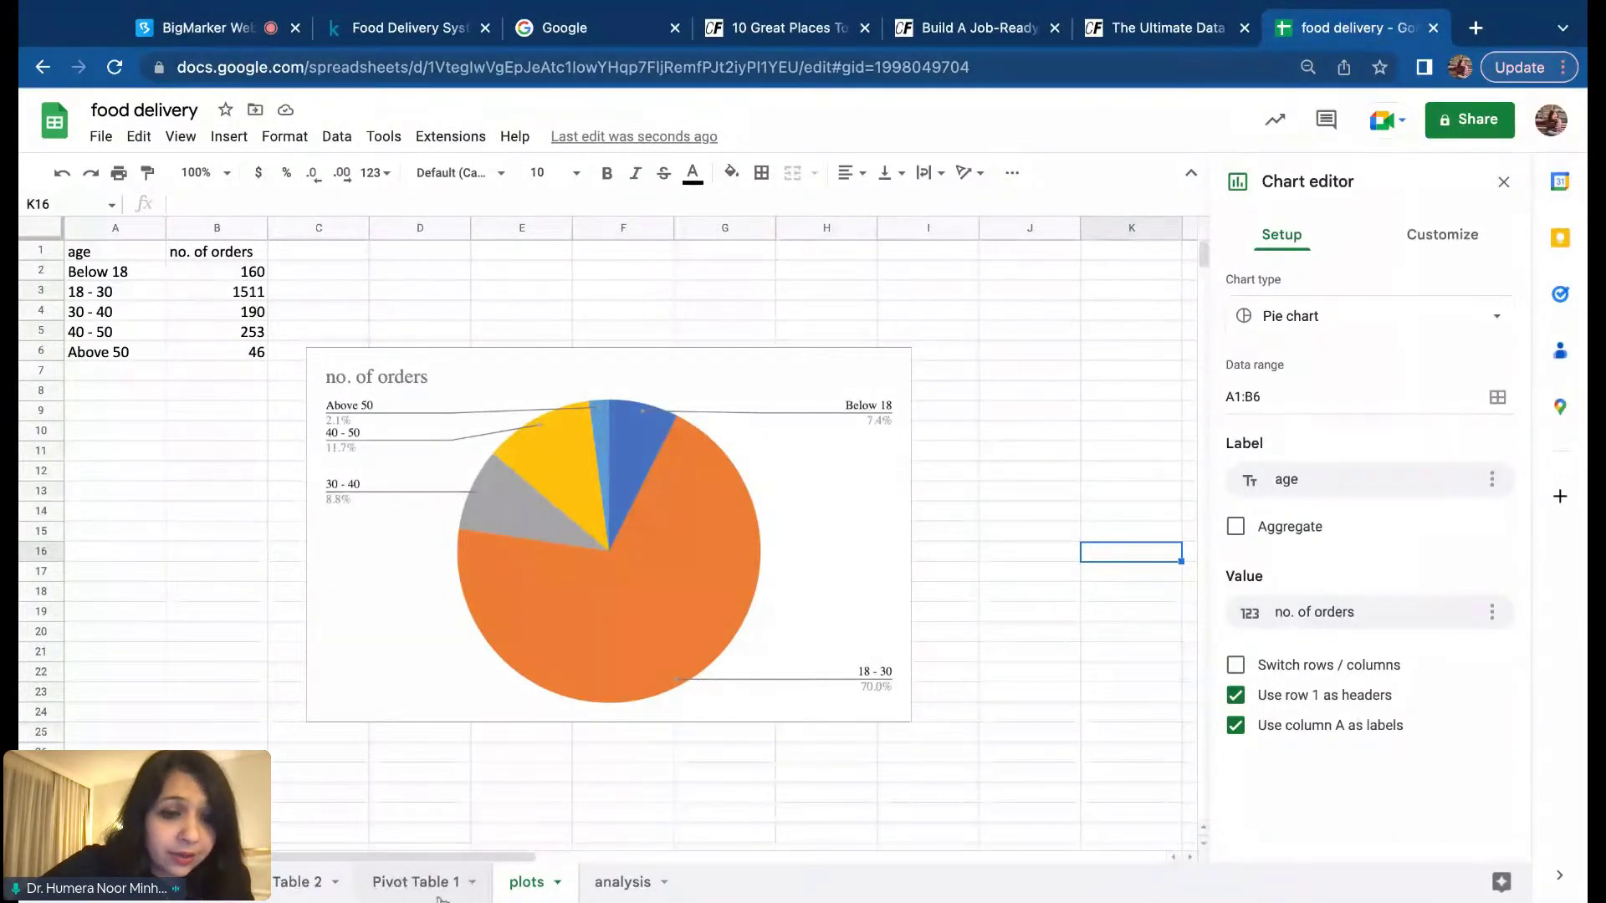
Step: Copy the age groups with their average order values, A2:B6, from Pivot Table 2
left_click(297, 882)
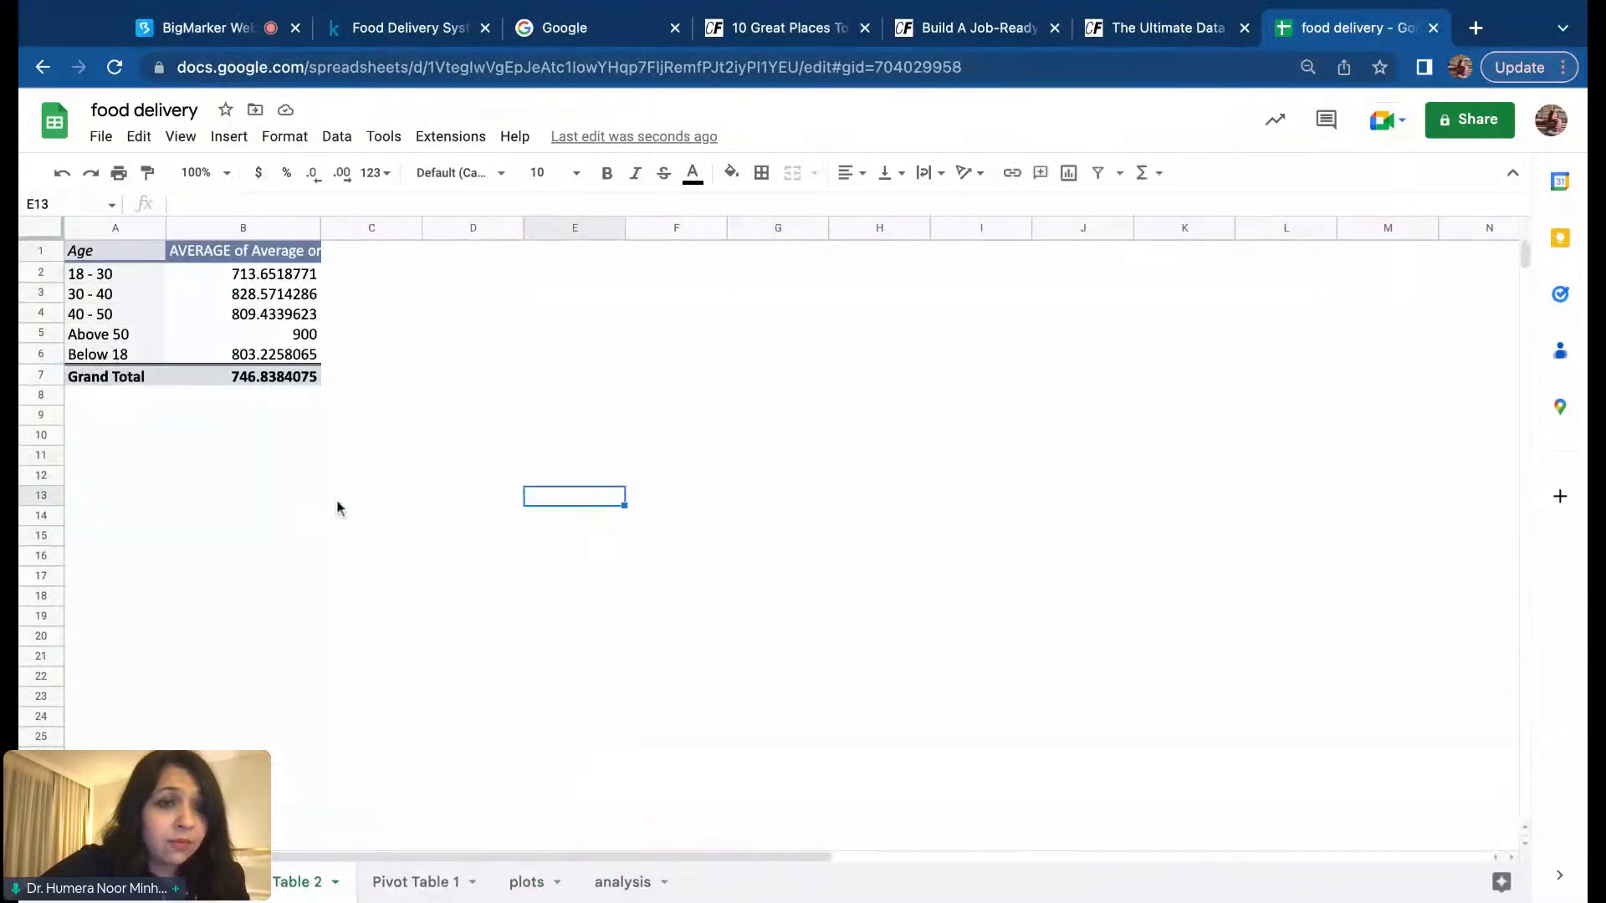
left_click(106, 276)
key("shift+Right")
key("shift+Down")
key("shift+Down")
key("shift+Down")
key("shift+Down")
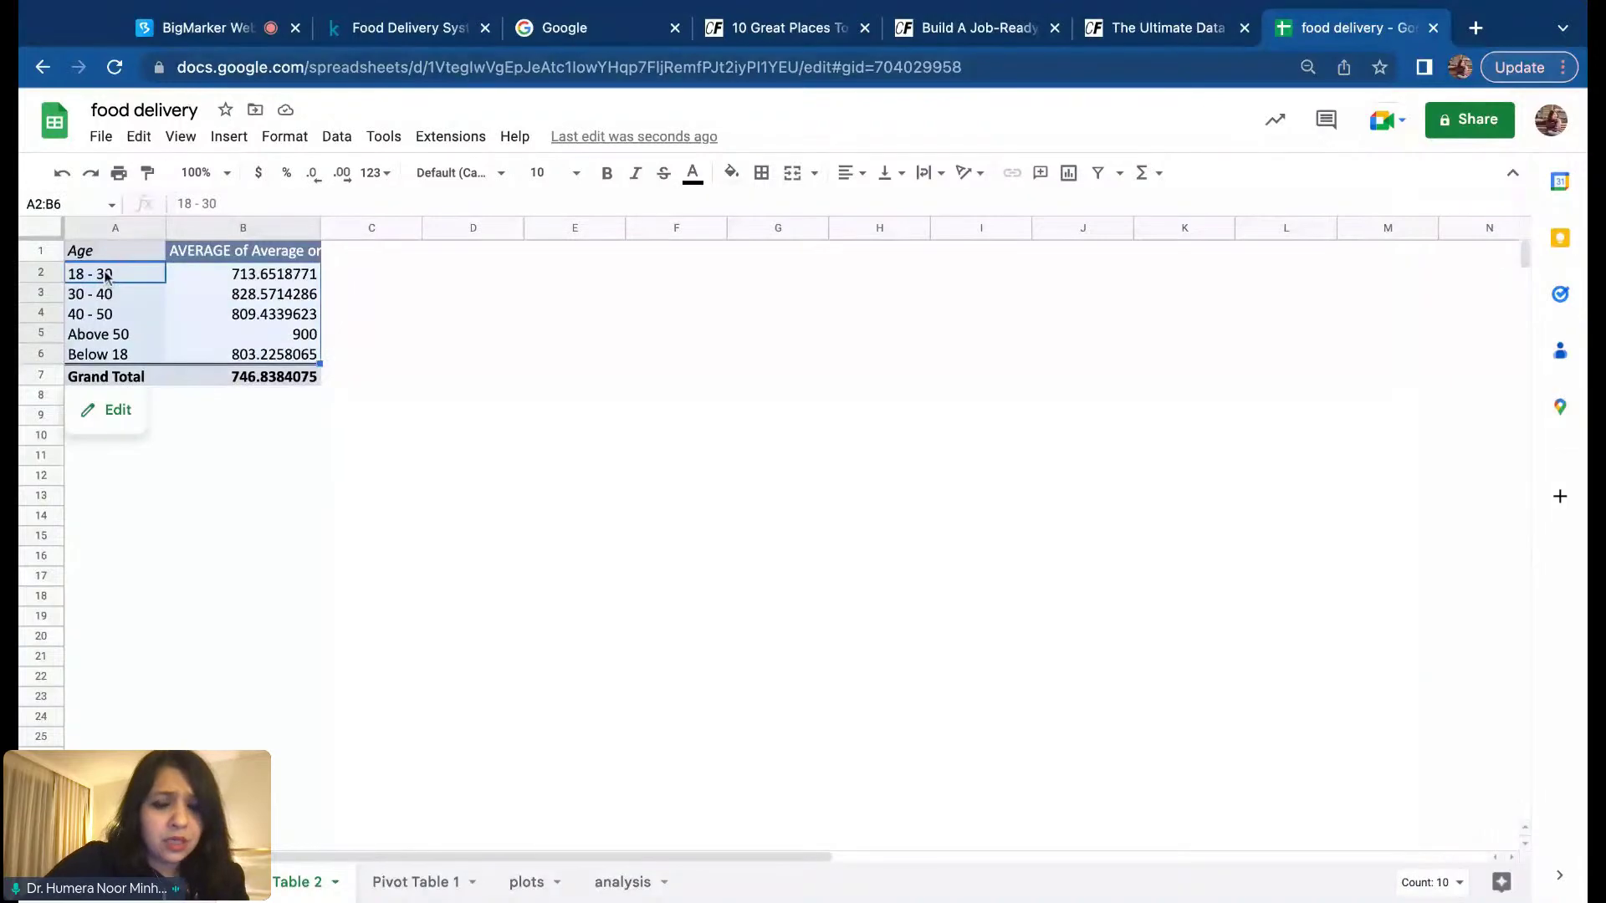
key("ctrl+c")
Step: Move the pie chart in the plots sheet away from the data columns and paste the copied averages into A12:B16
left_click(524, 882)
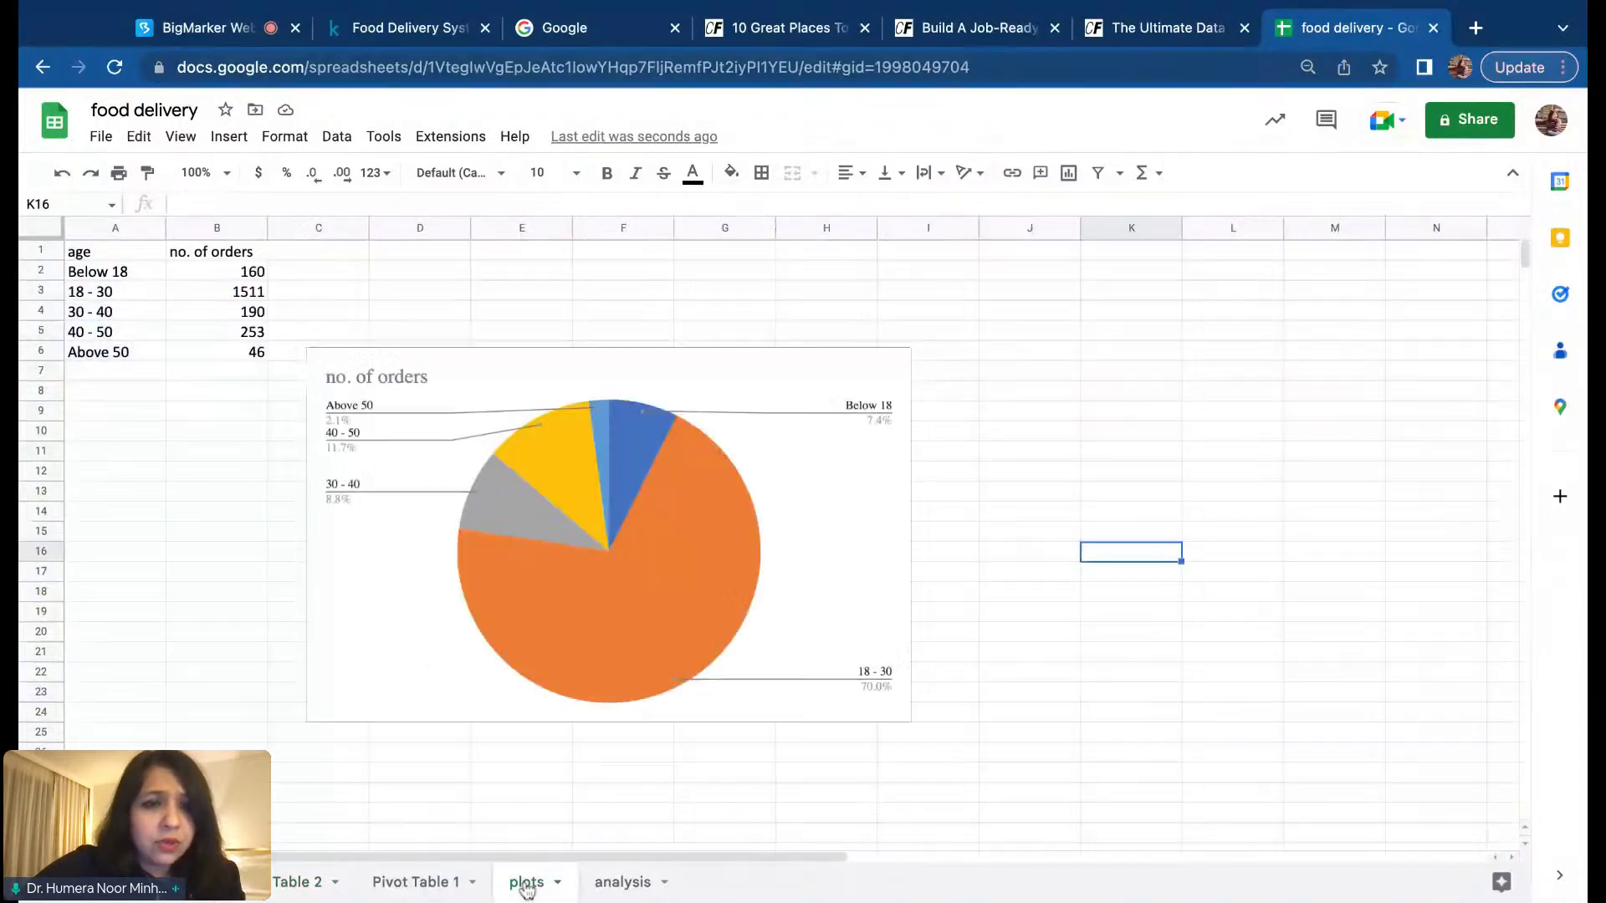
left_click(426, 372)
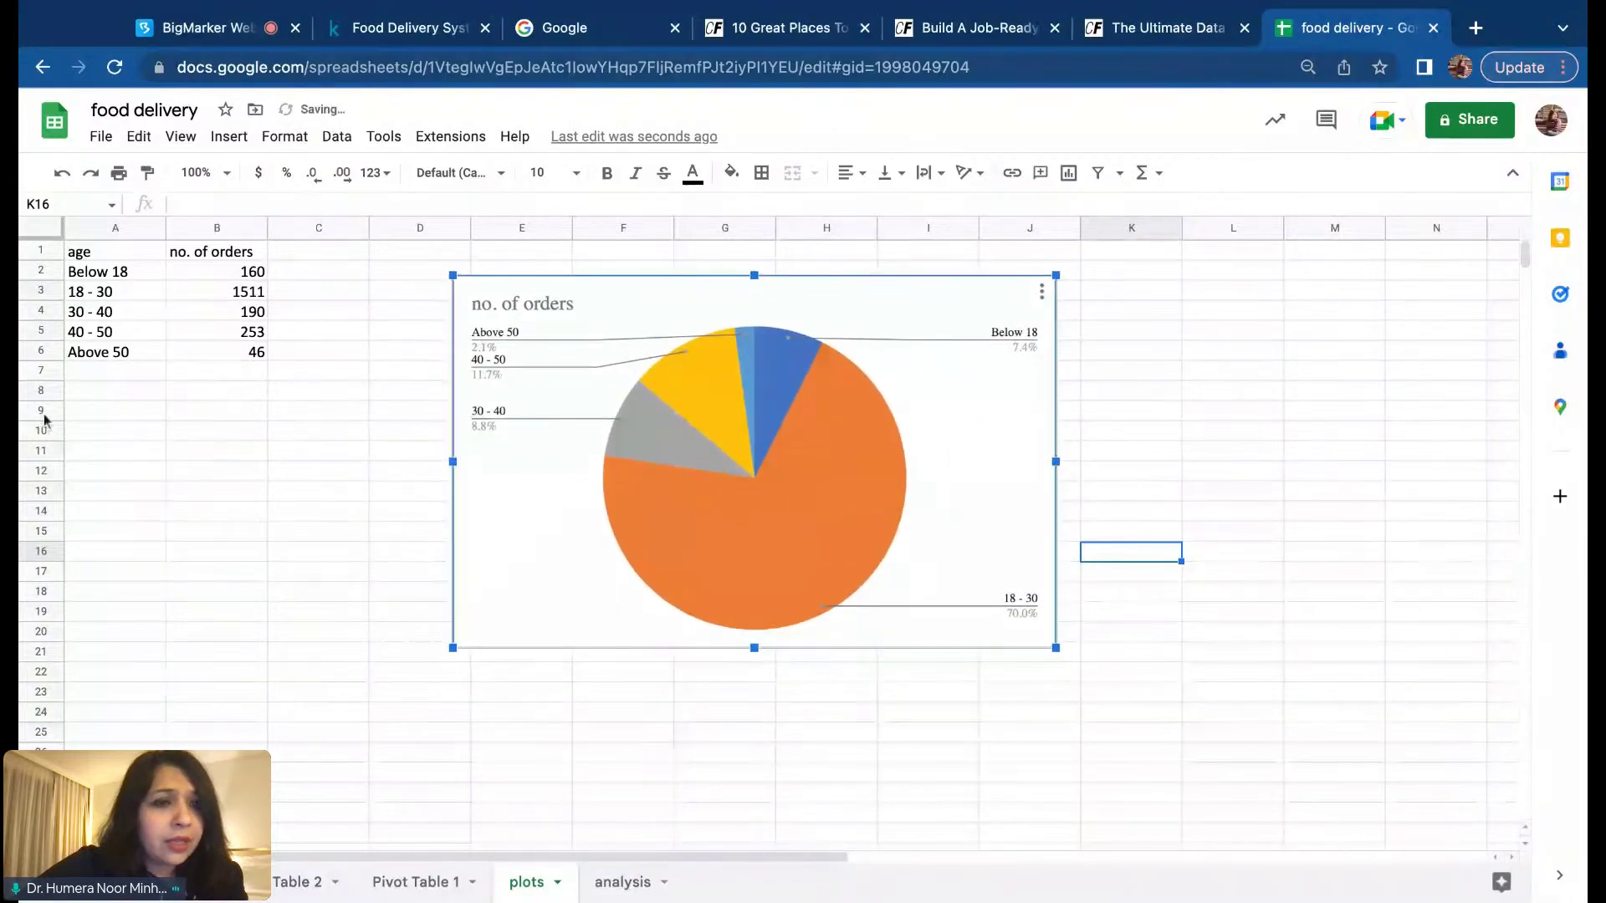
left_click(115, 472)
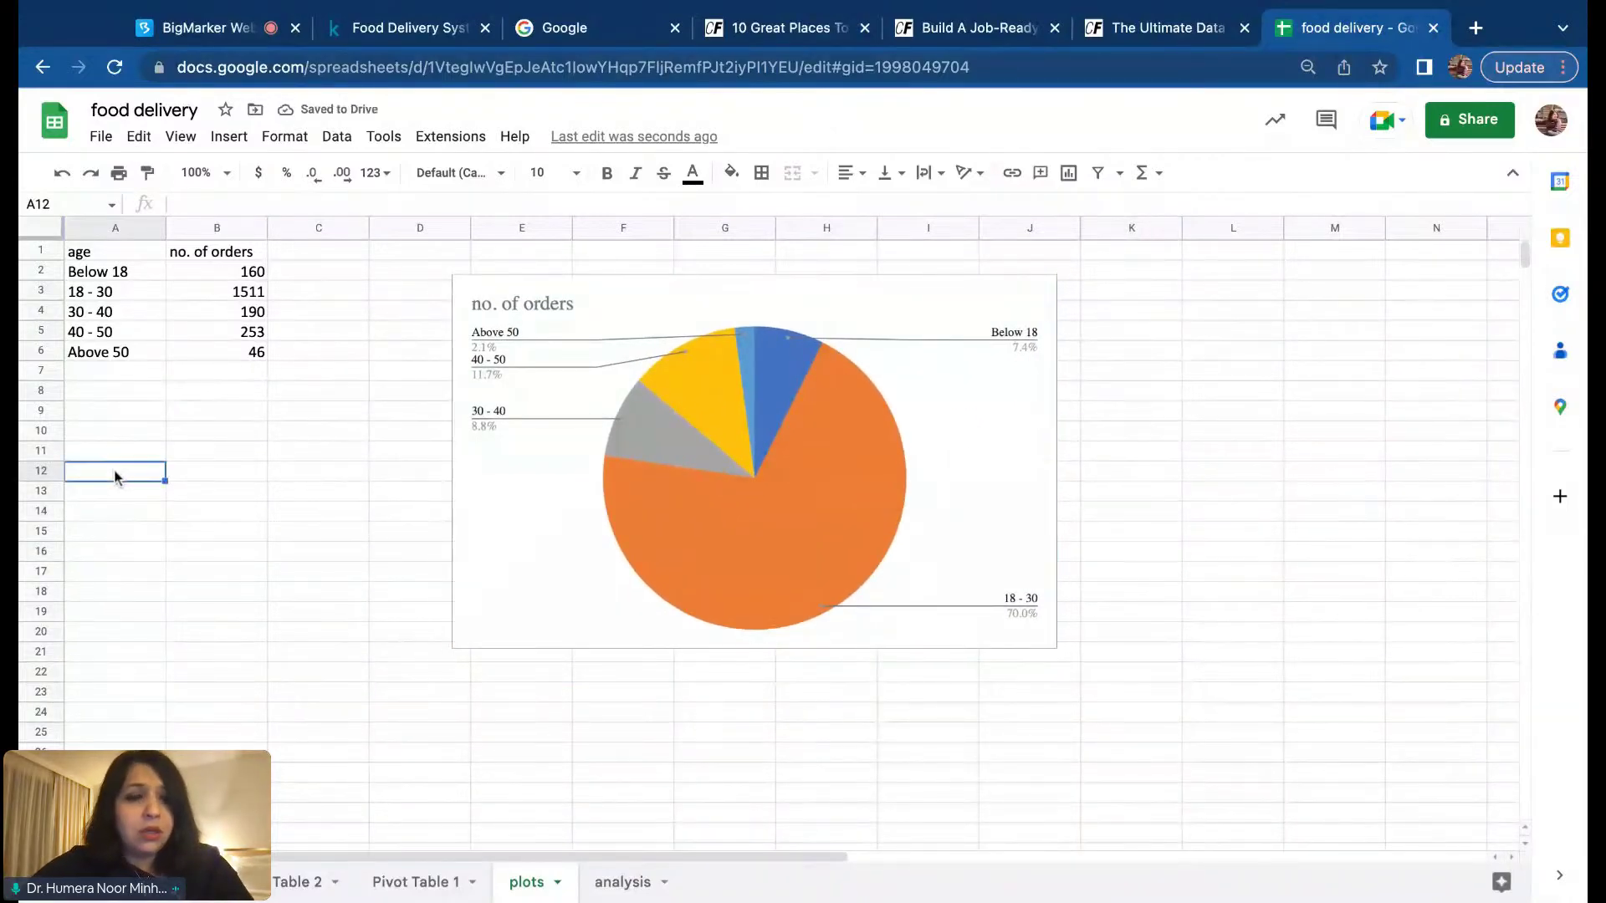
key("ctrl+v")
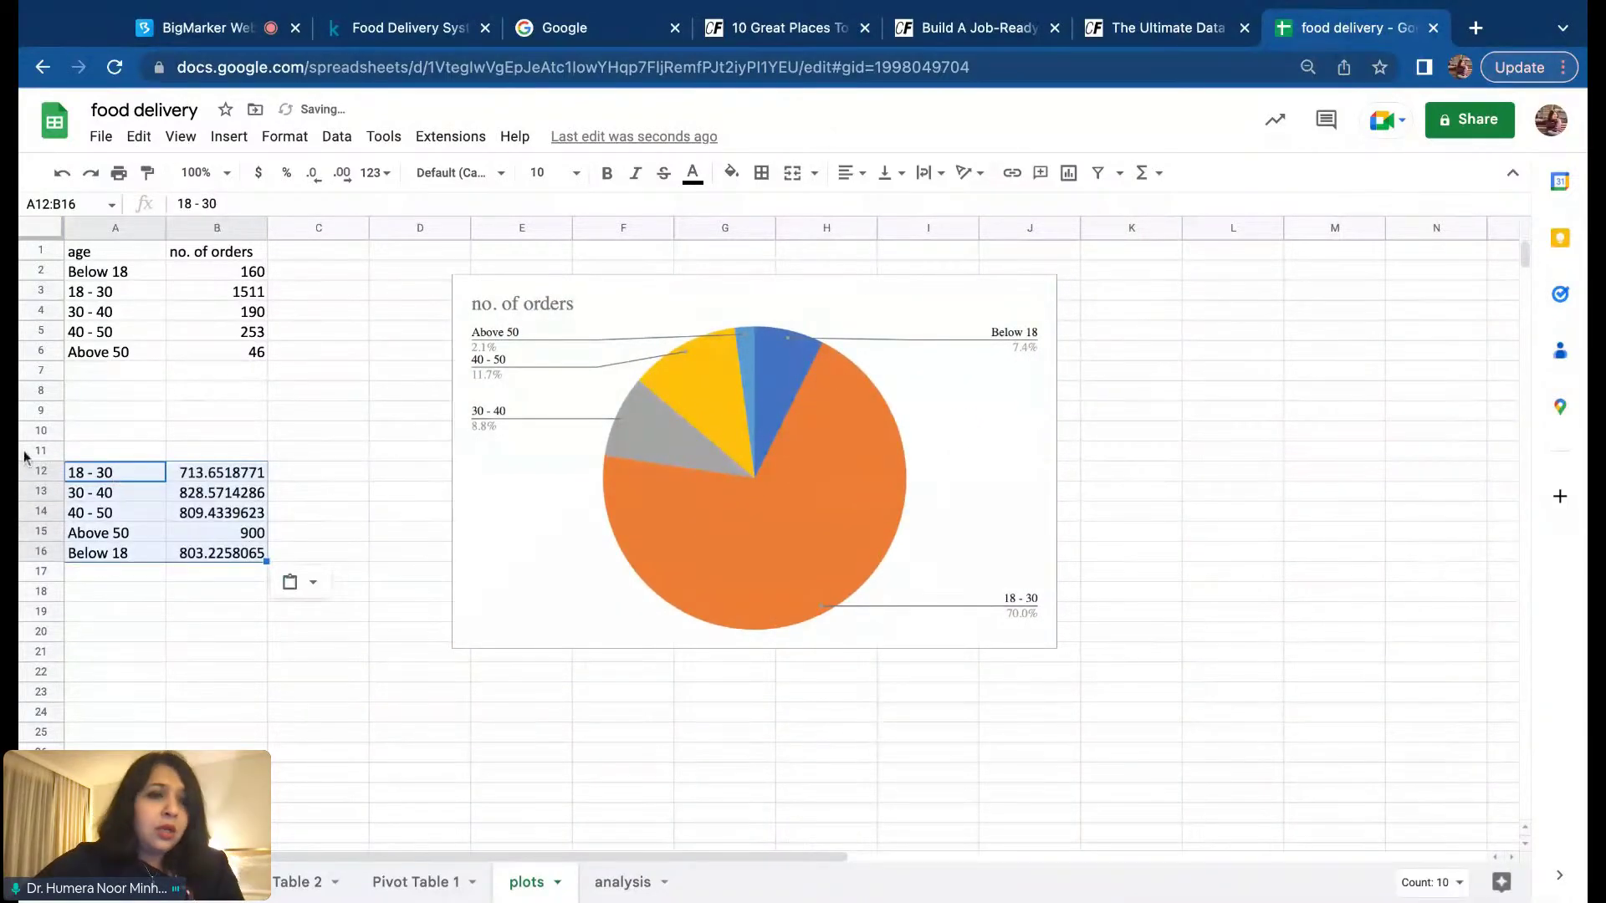
Step: Enter the headings "age" in A10 and "avg. order amount" in B10
left_click(113, 456)
key("Up")
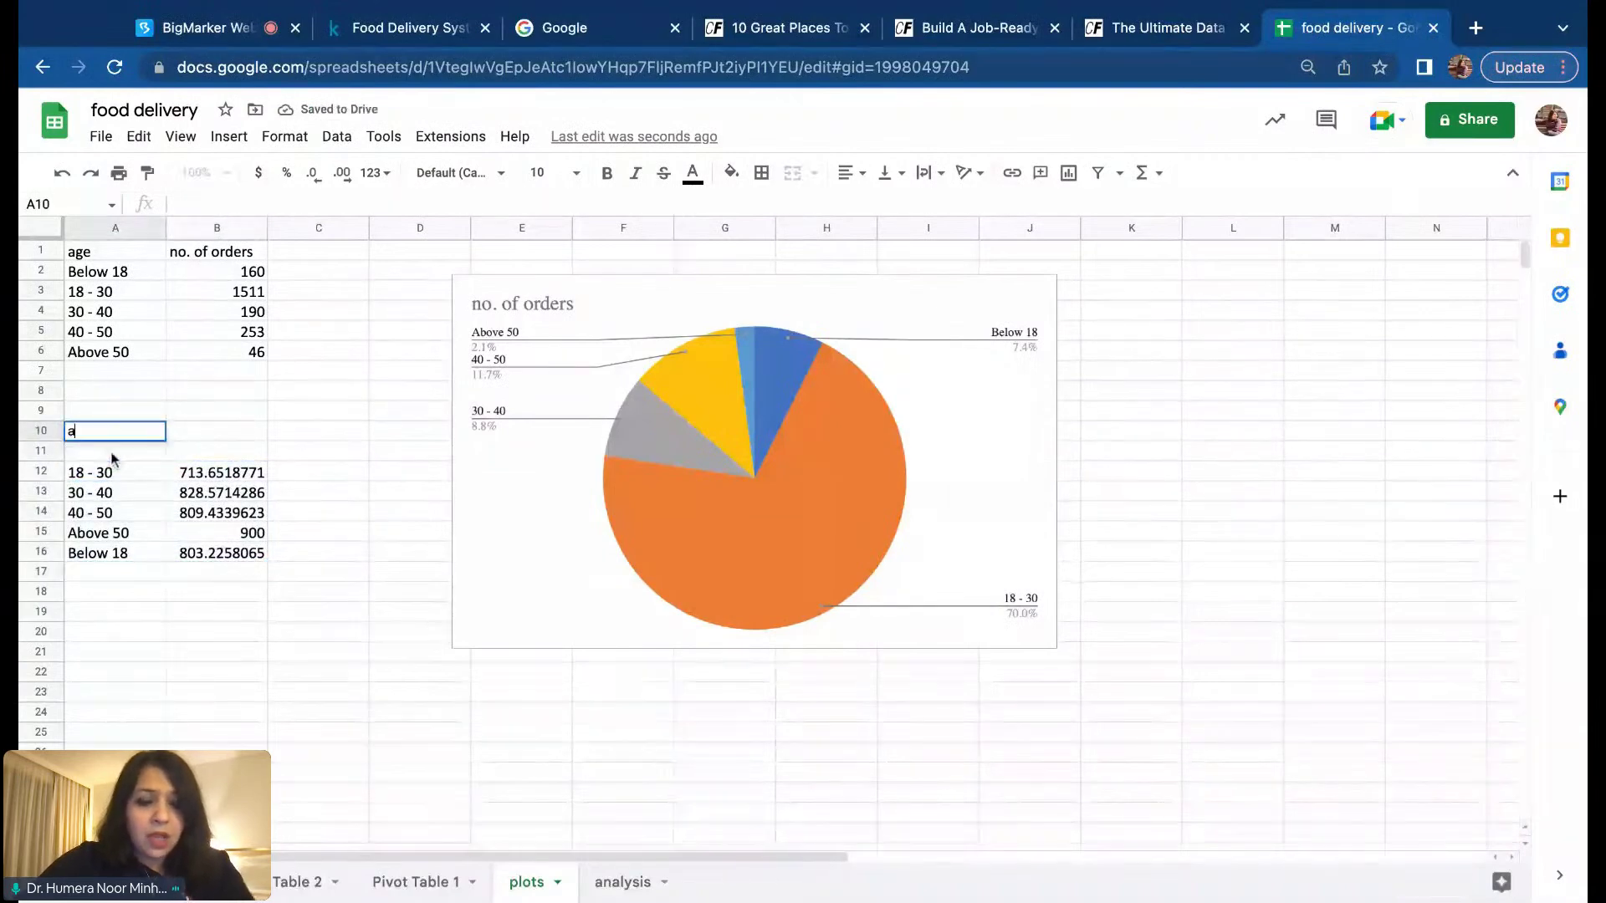
type("age")
key("Tab")
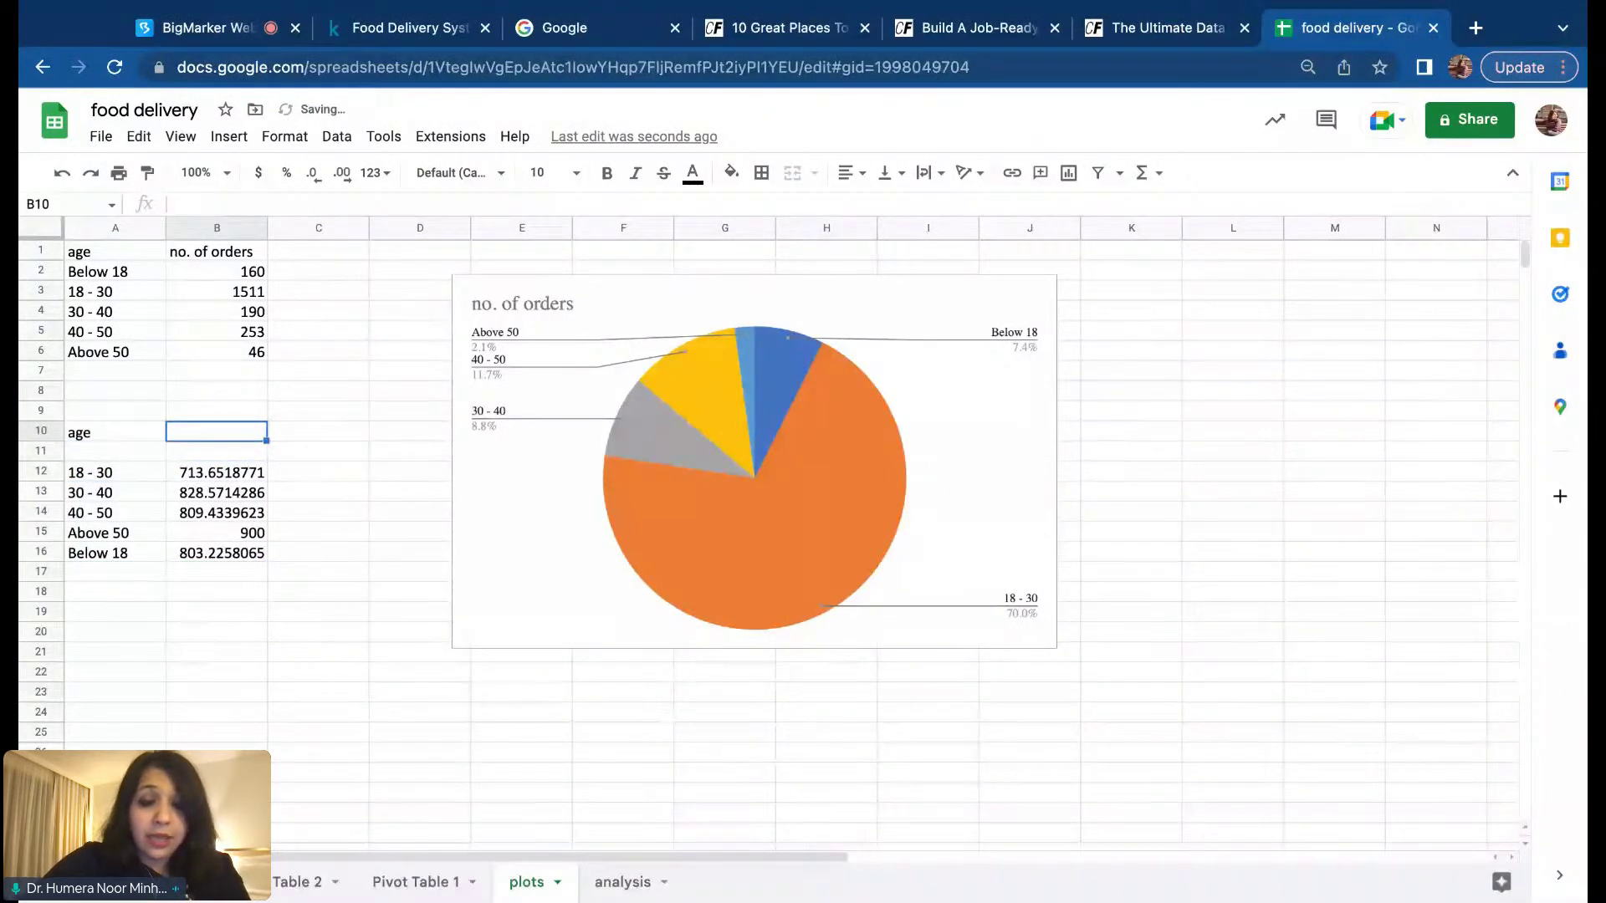
type("avg. or")
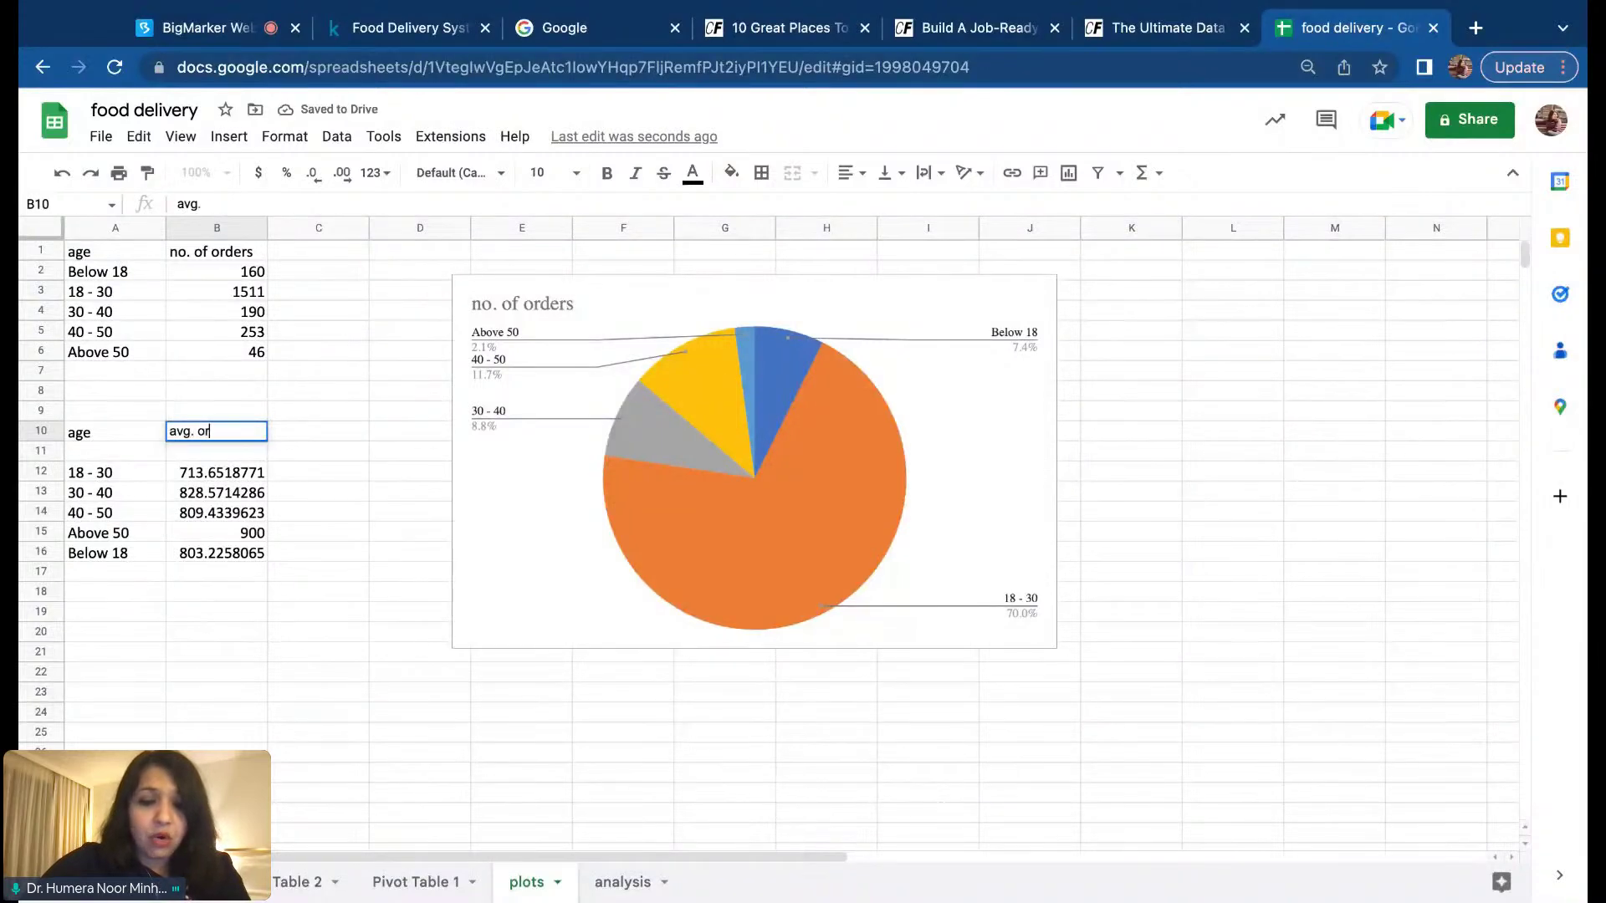
type("der amount")
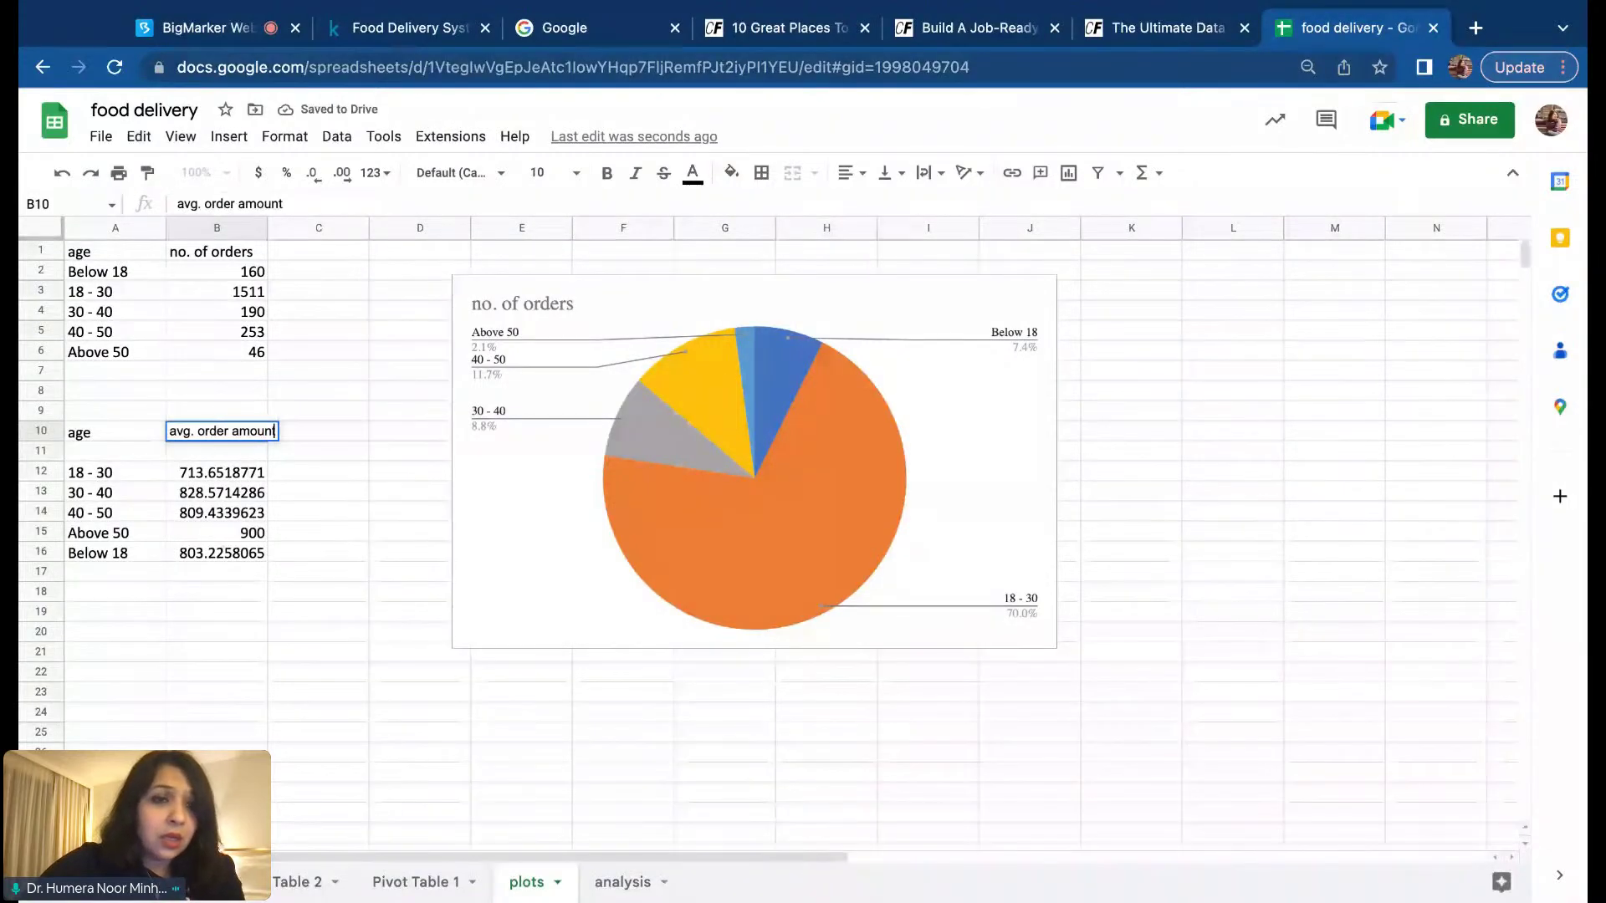
key("Return")
Step: Move the Below 18 row of the averages from A16:B16 to A11:B11, directly under the headings
key("Down")
key("Down")
key("Down")
key("Down")
key("Down")
key("Down")
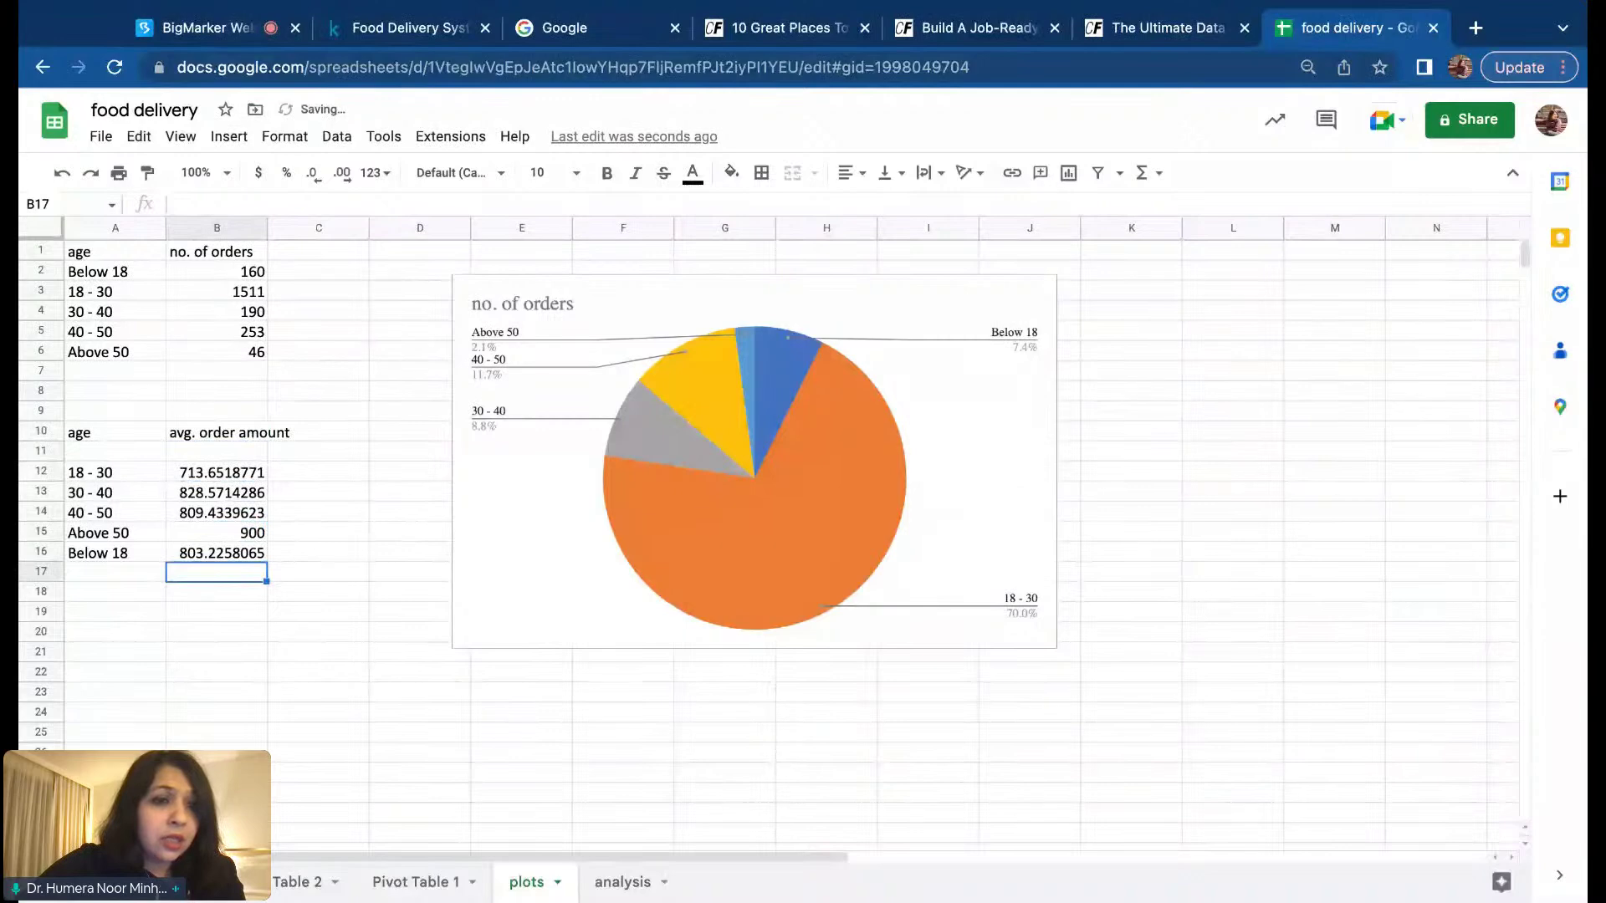
key("Up")
key("Left")
key("shift+Right")
key("ctrl+c")
key("Up")
key("Up")
key("Up")
key("Up")
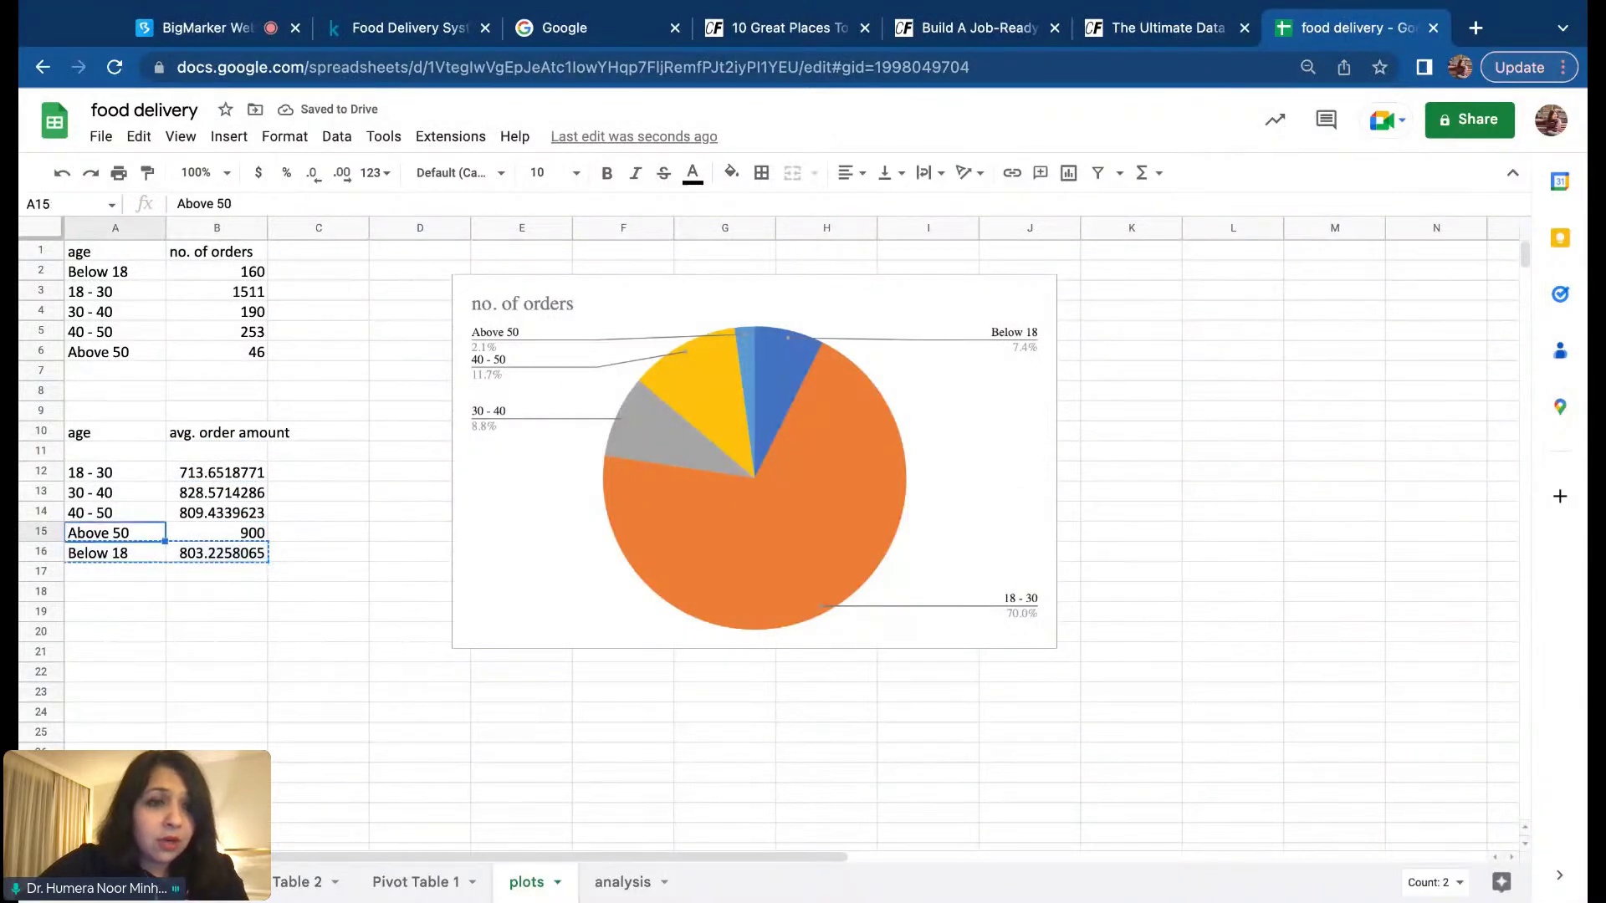
key("Up")
key("ctrl+v")
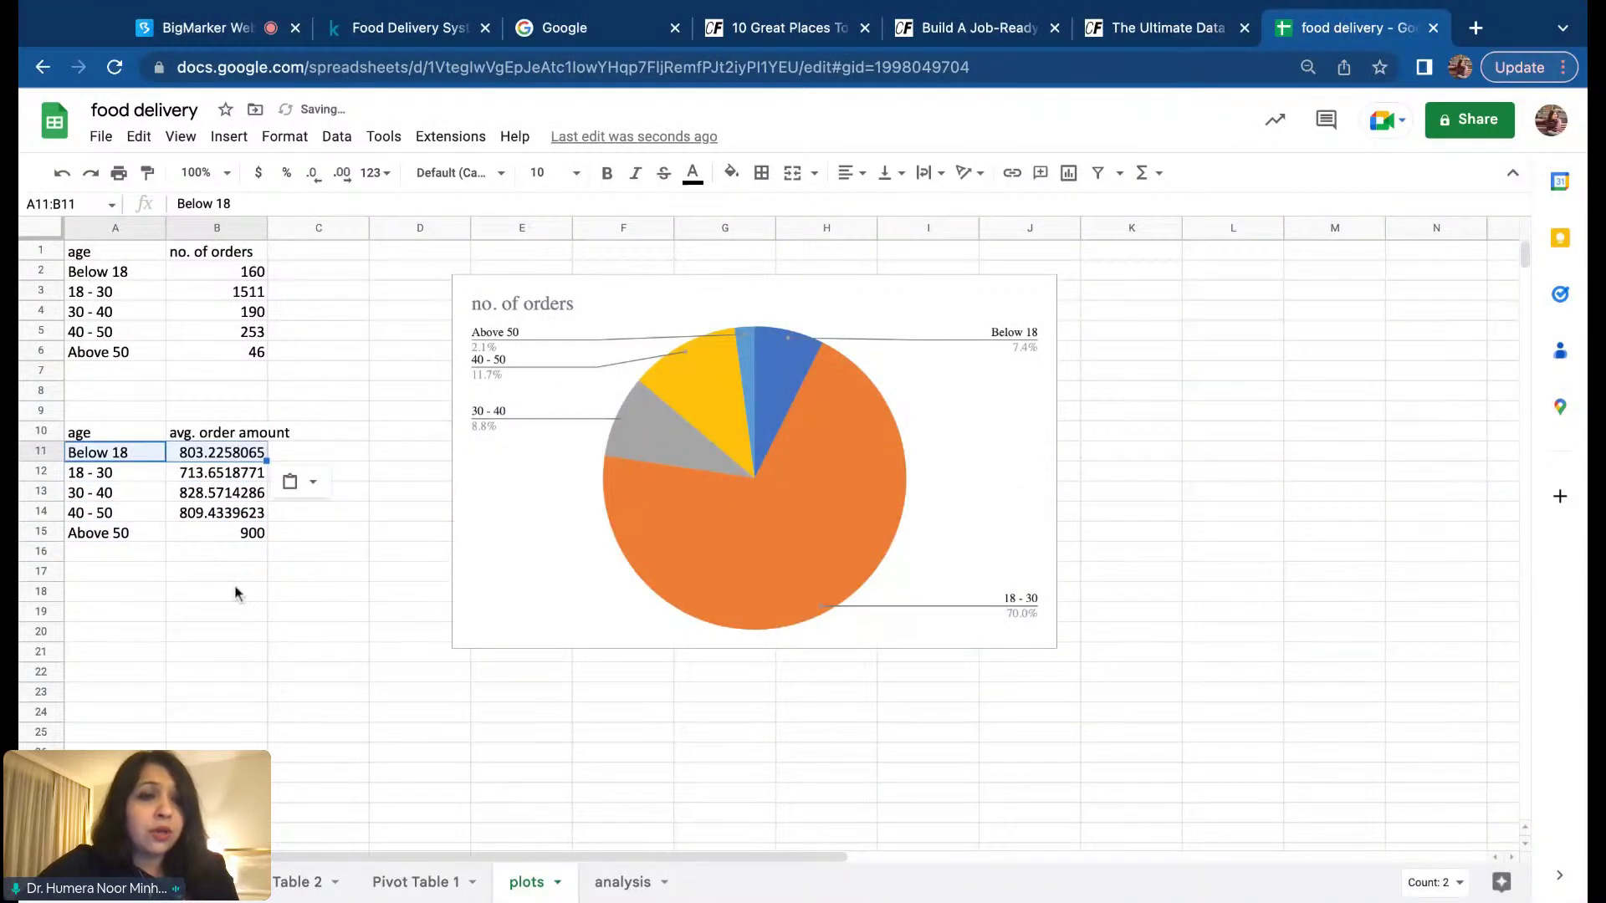
left_click(237, 575)
left_click(108, 434)
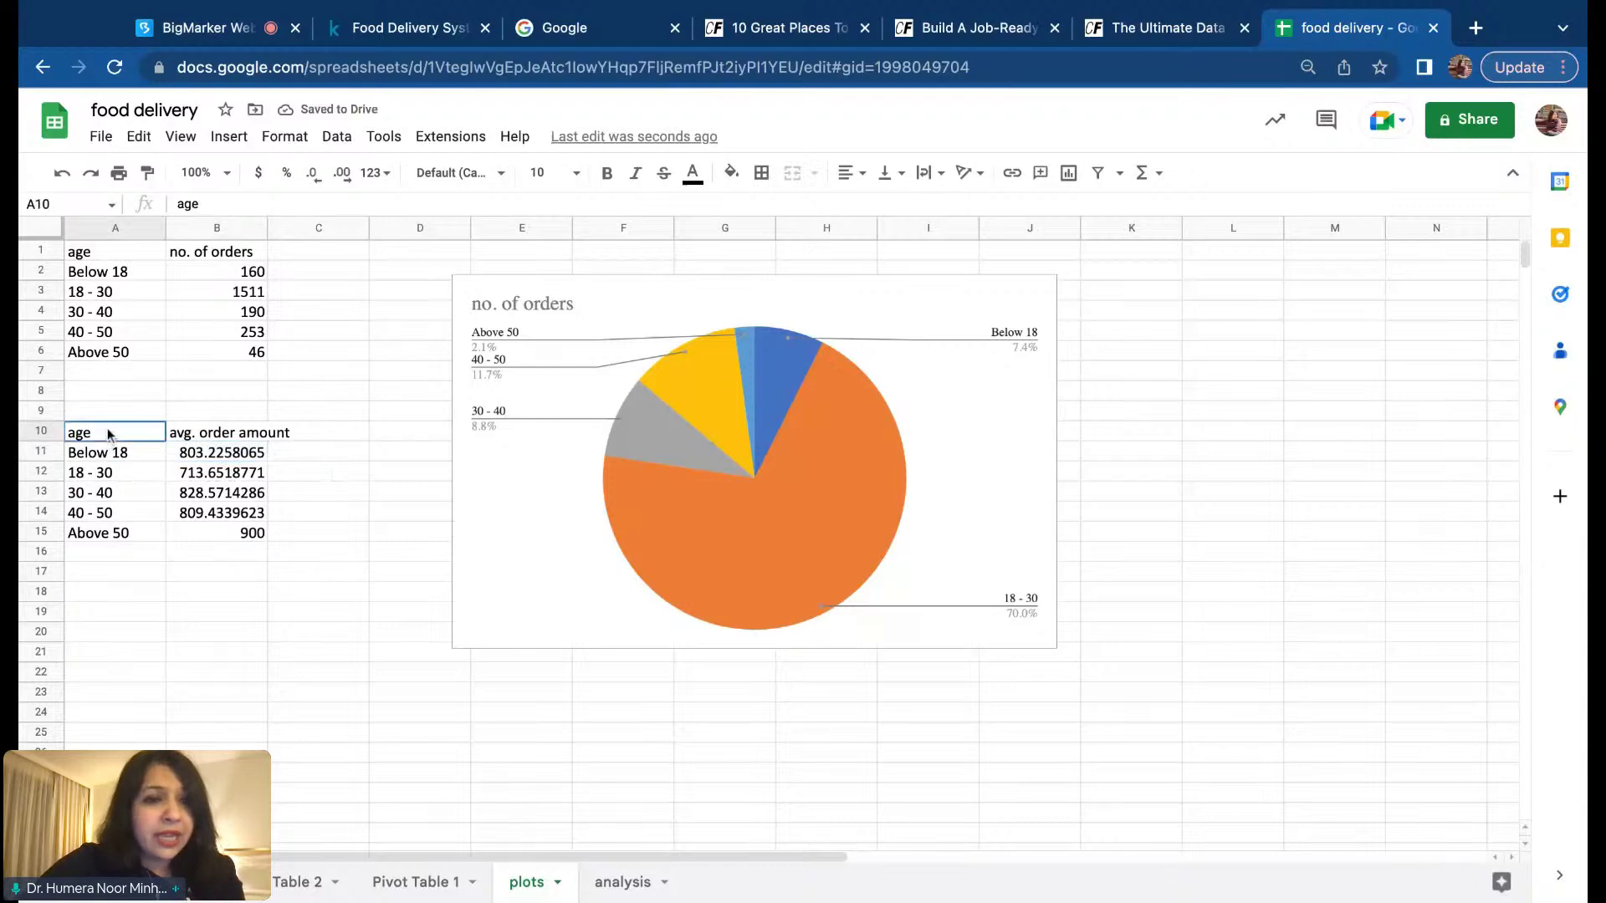
key("ctrl+a")
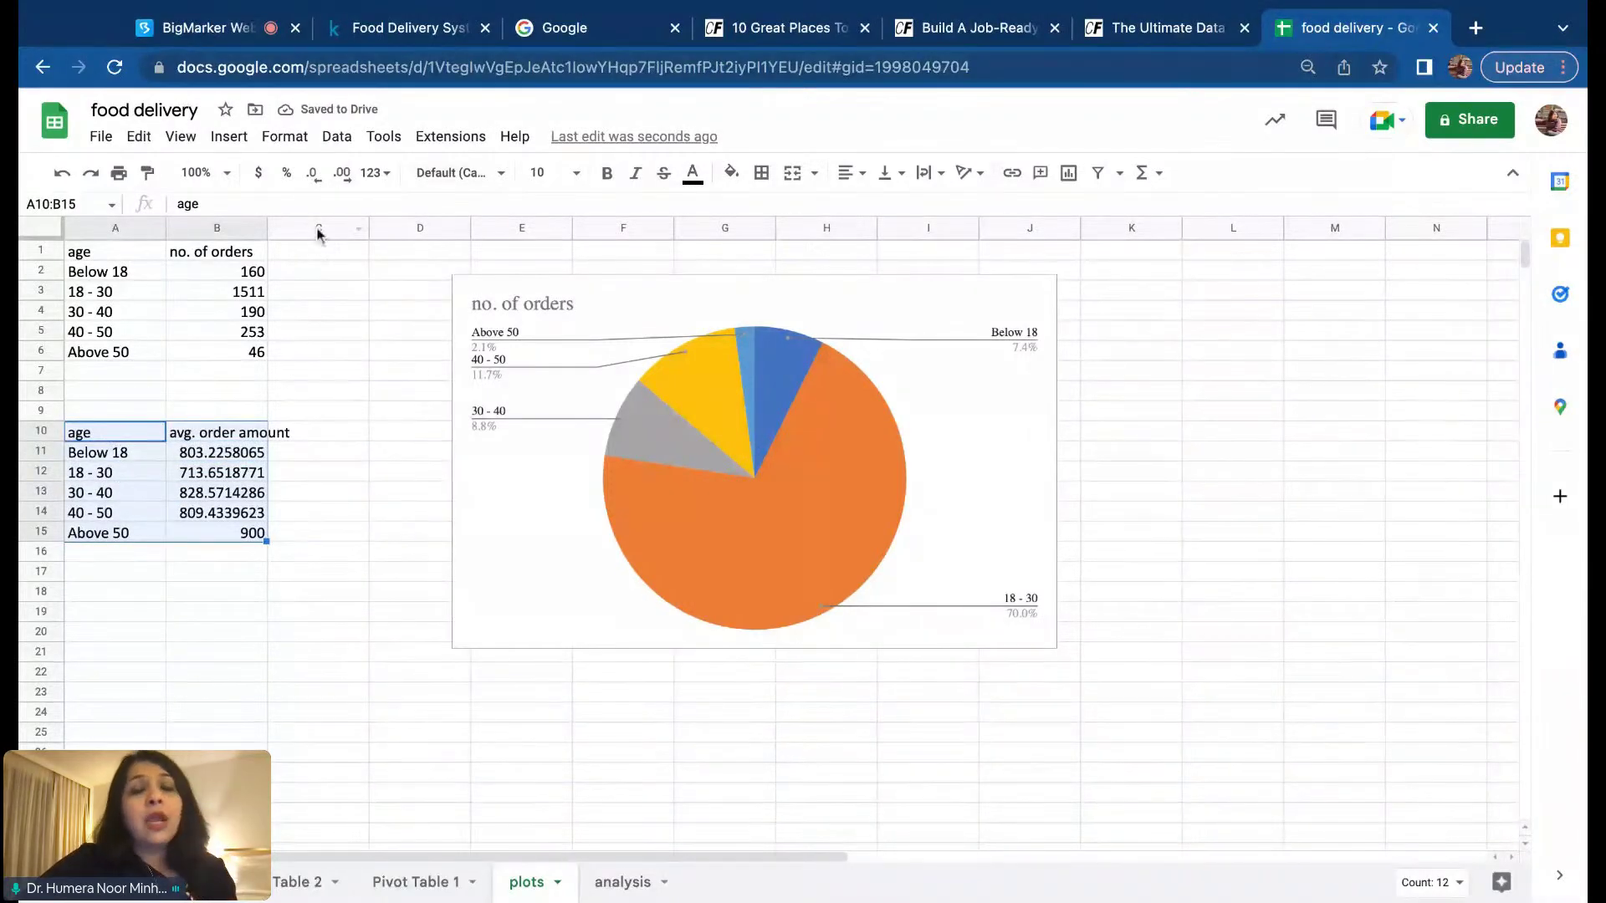
left_click(336, 529)
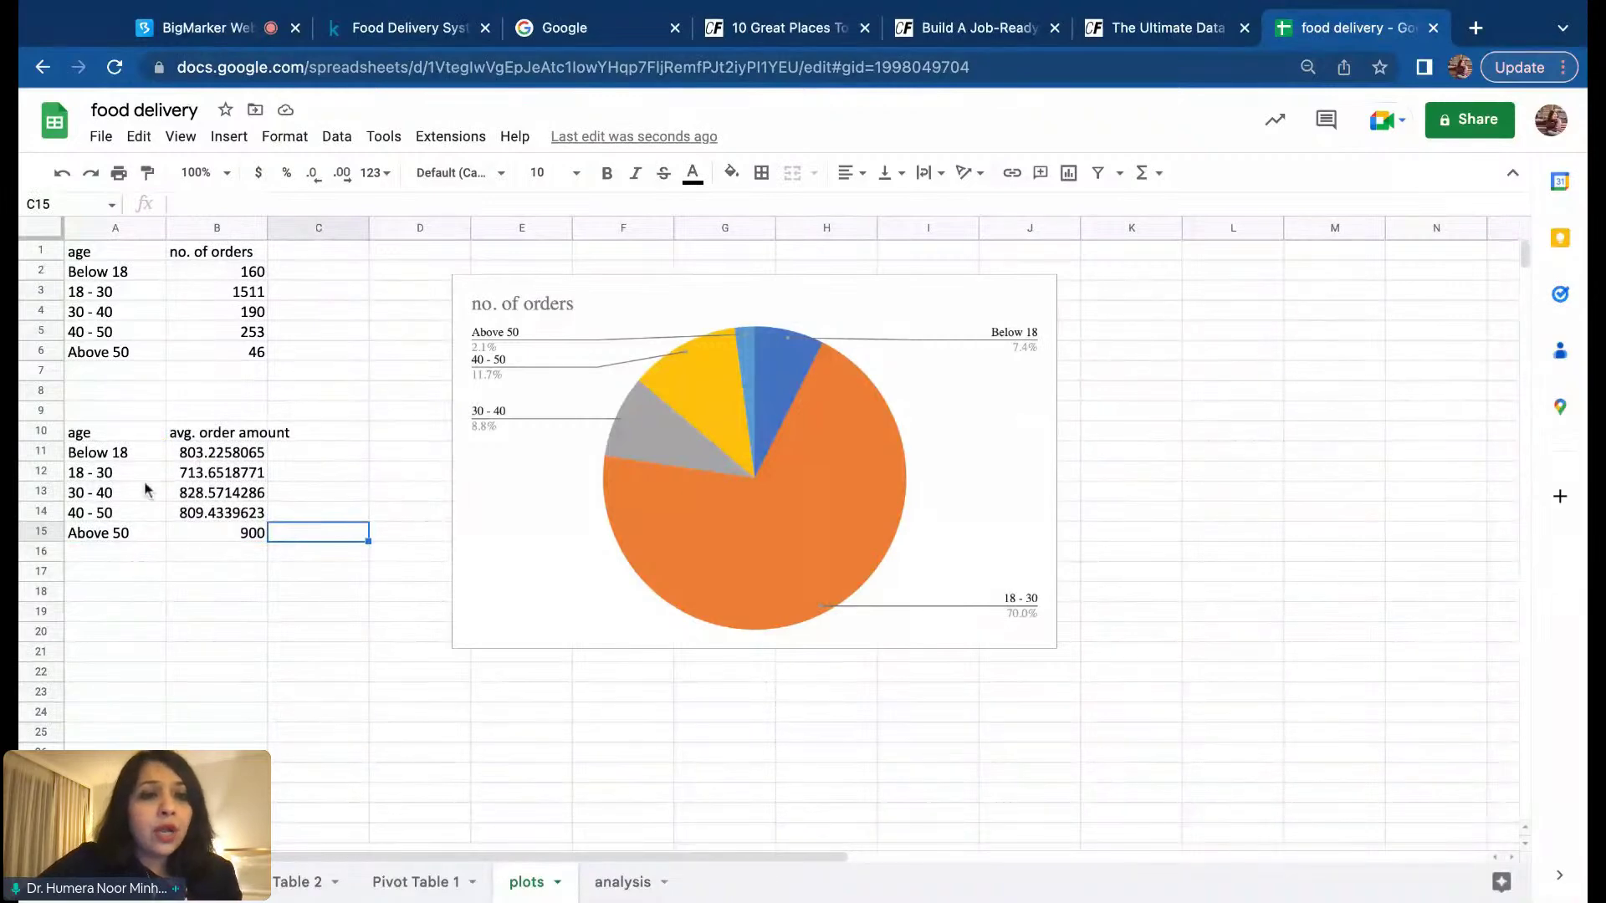
Step: Copy the avg. order amount column, B10:B15, into C1:C6 beside the number of orders
left_click(224, 437)
key("shift+Down")
key("shift+Down")
key("shift+Down")
key("shift+Down")
key("shift+Down")
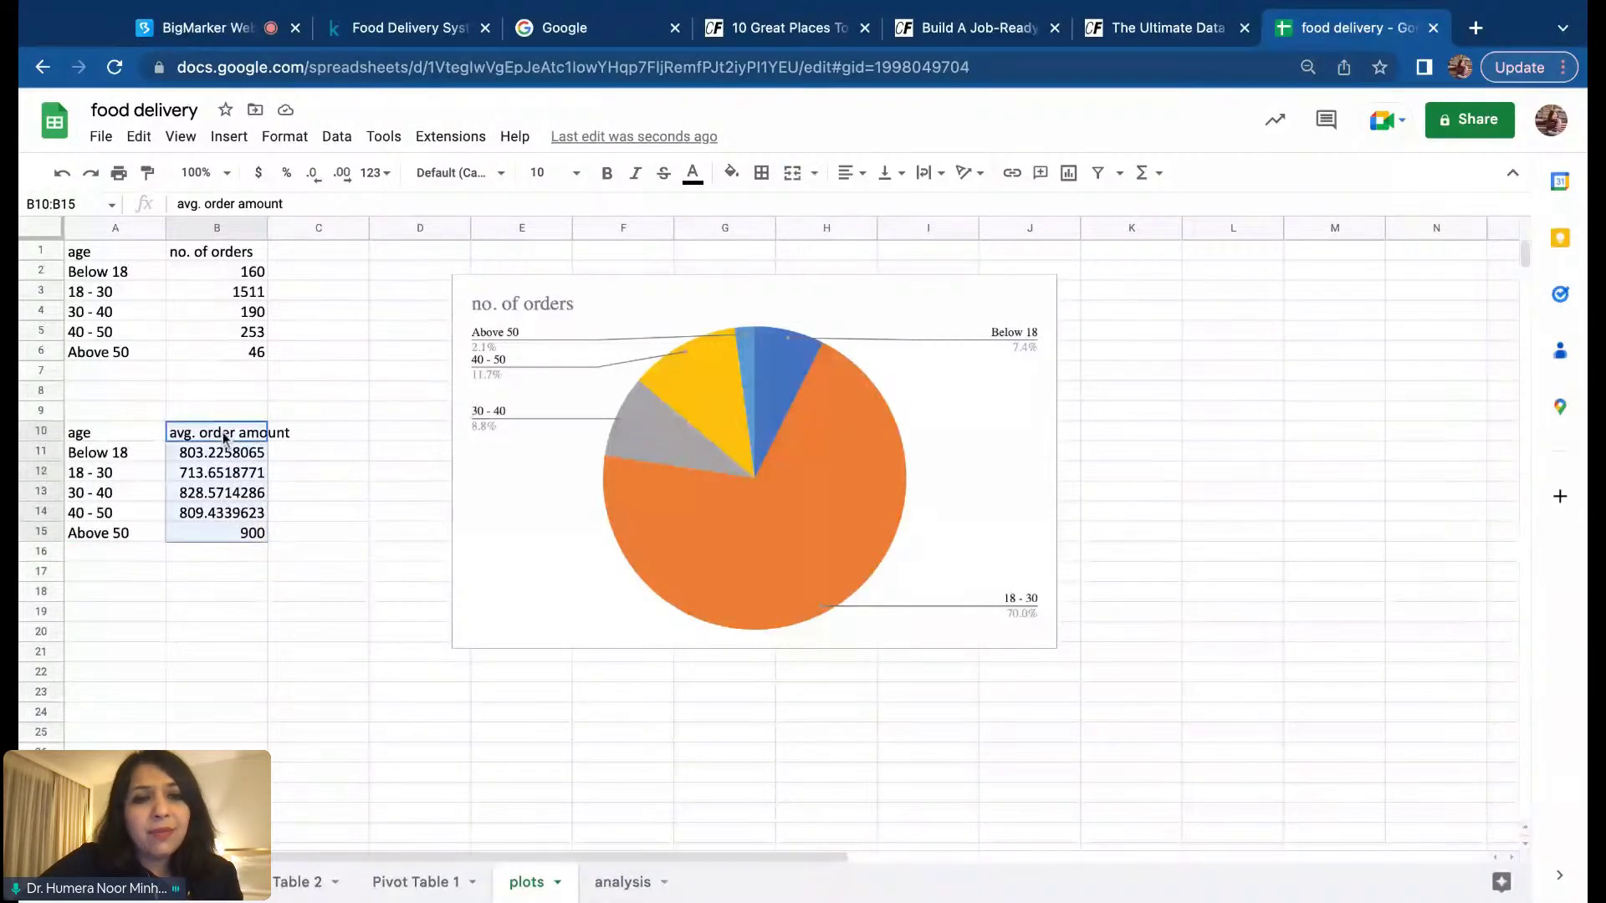
key("ctrl+c")
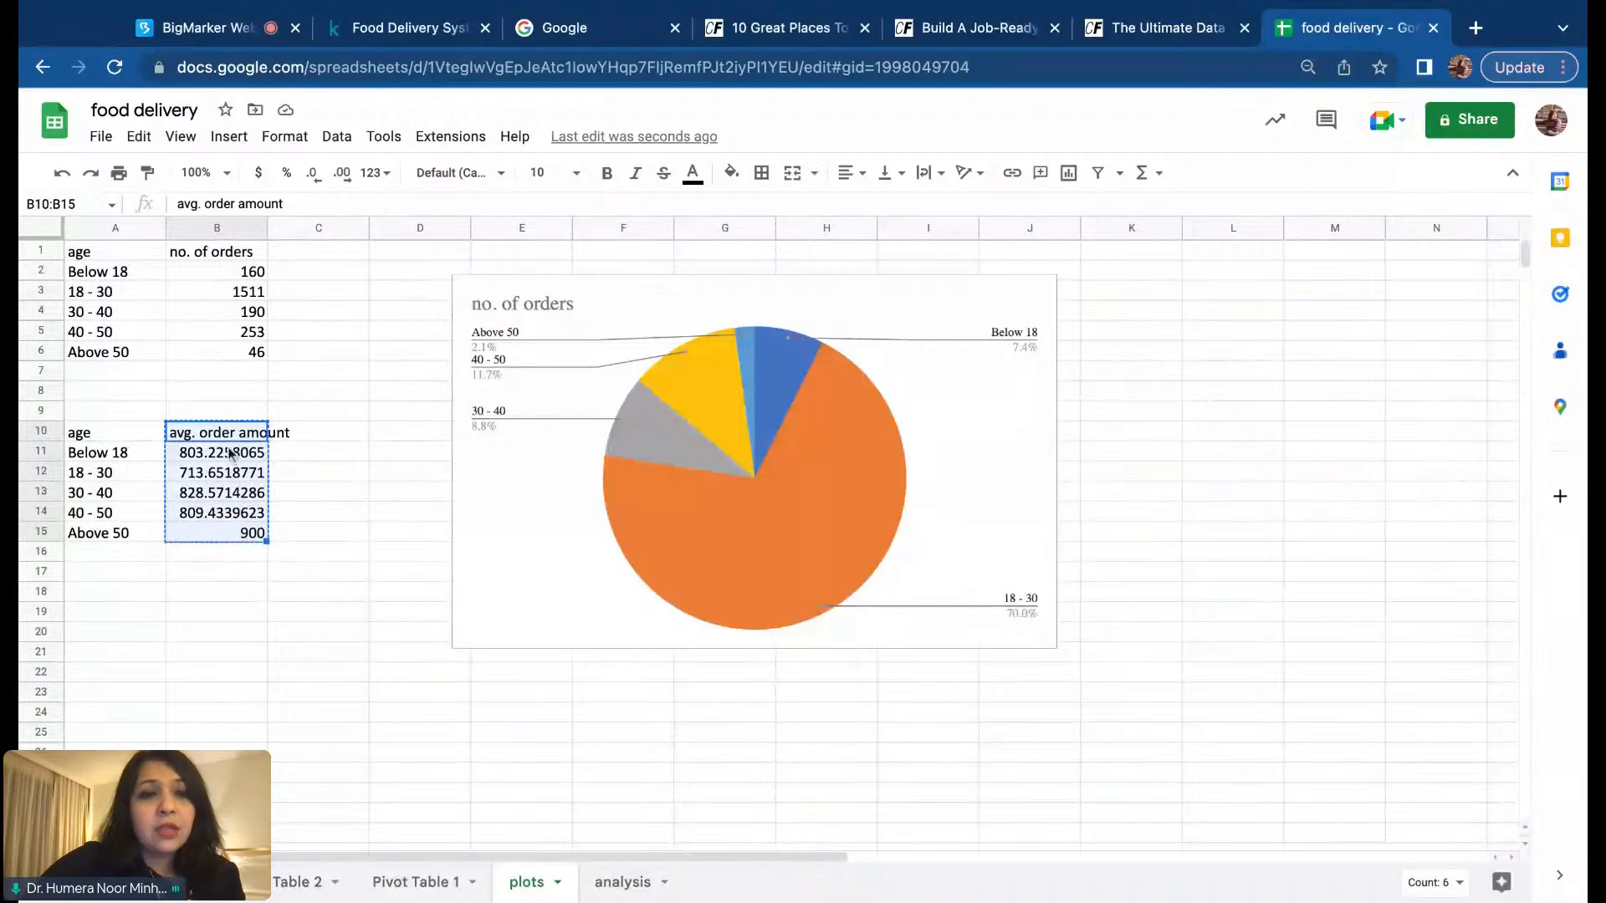
left_click(317, 253)
key("ctrl+v")
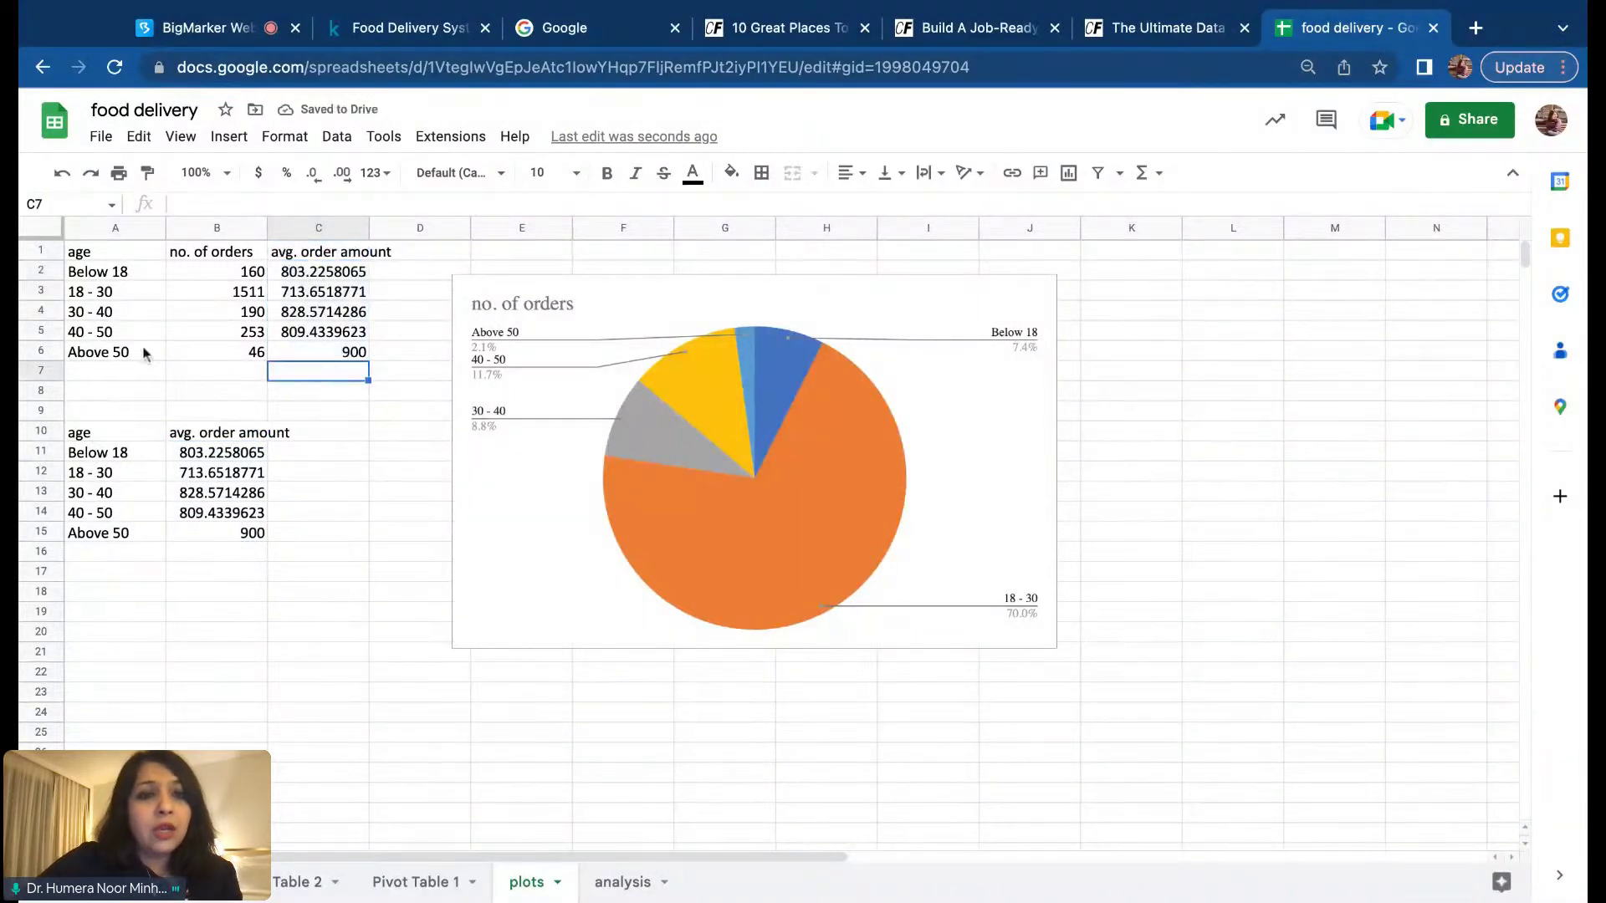
Step: Insert a chart from the combined age, order count and average order amount data in A1:C6
left_click(104, 254)
key("shift+Right")
key("shift+Right")
key("shift+Down")
key("shift+Down")
key("shift+Down")
key("shift+Down")
key("shift+Down")
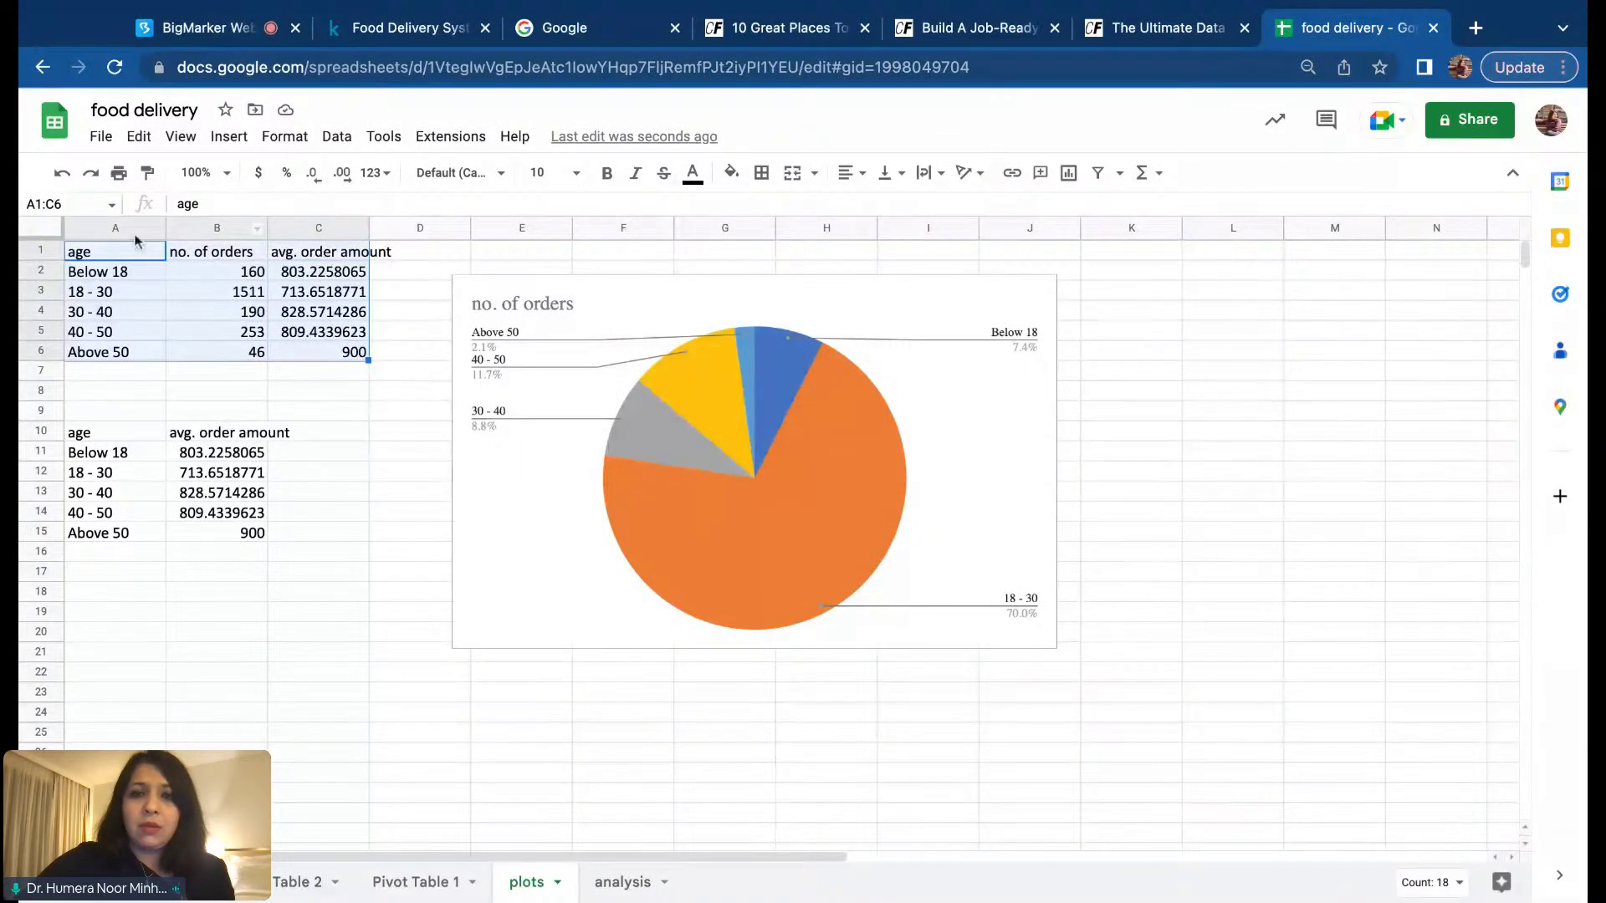
left_click(230, 137)
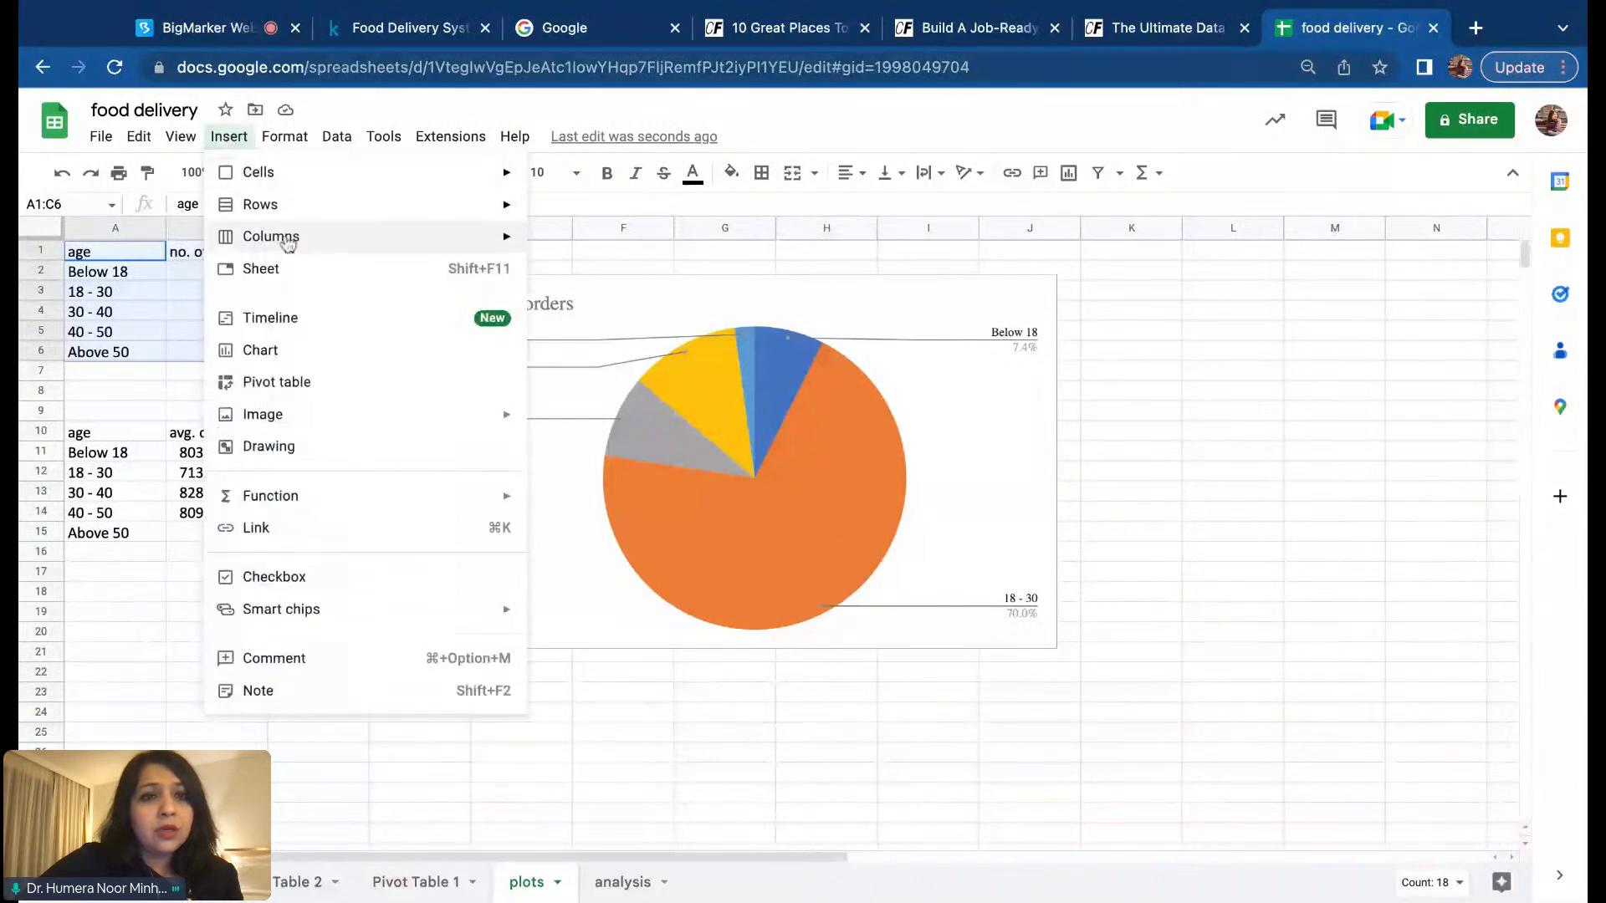
left_click(302, 362)
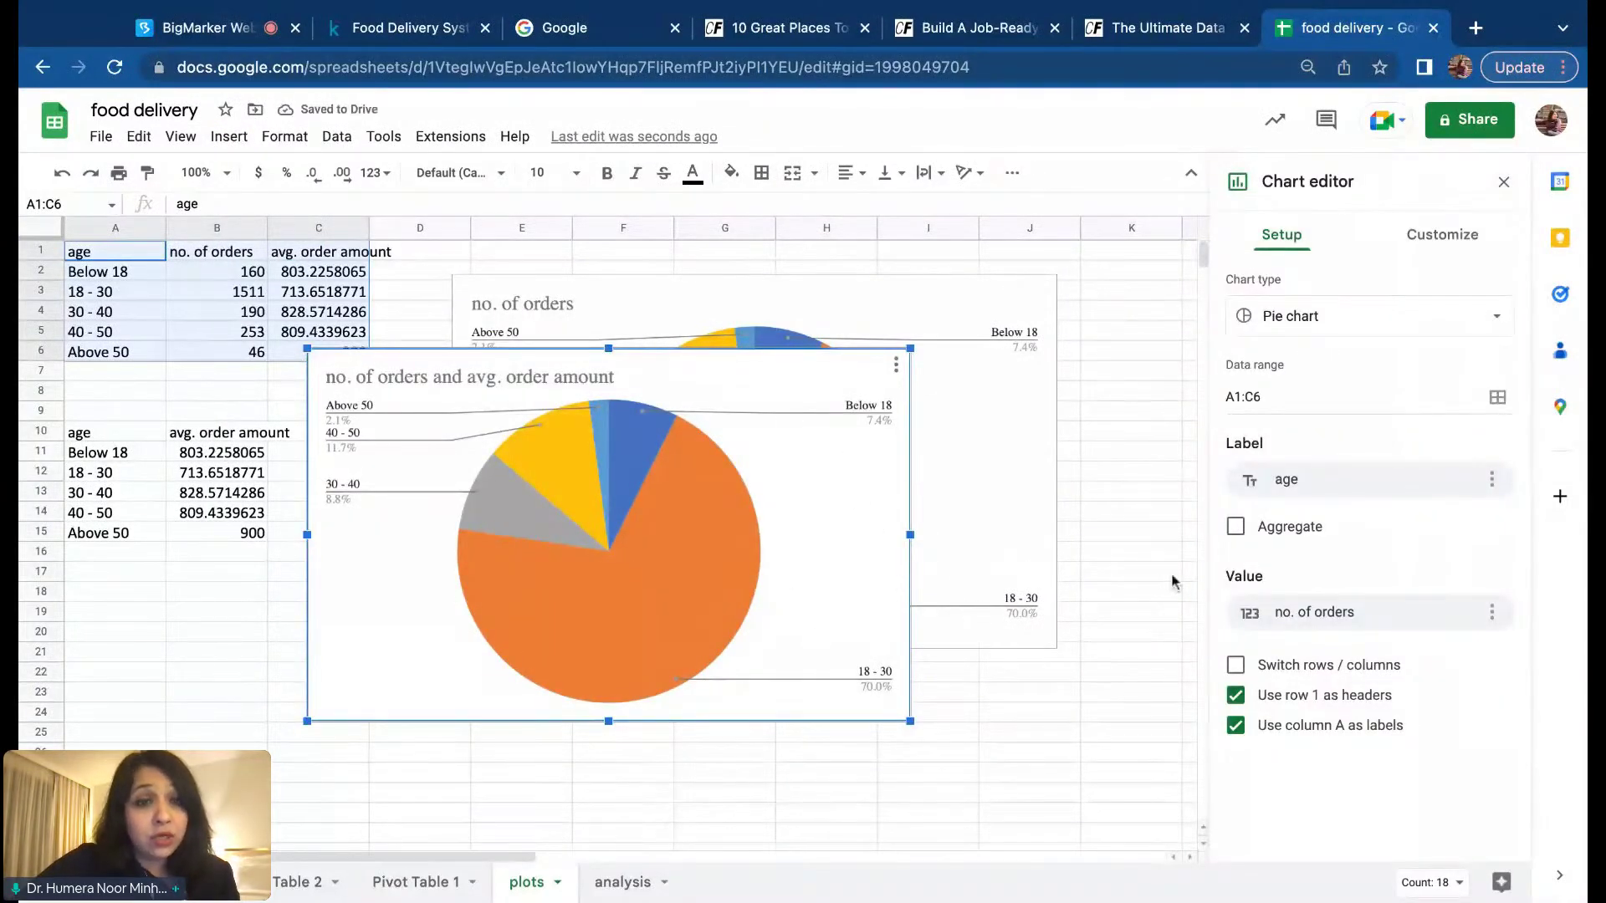
Step: Change the new combined chart's type to a line chart
left_click(1359, 318)
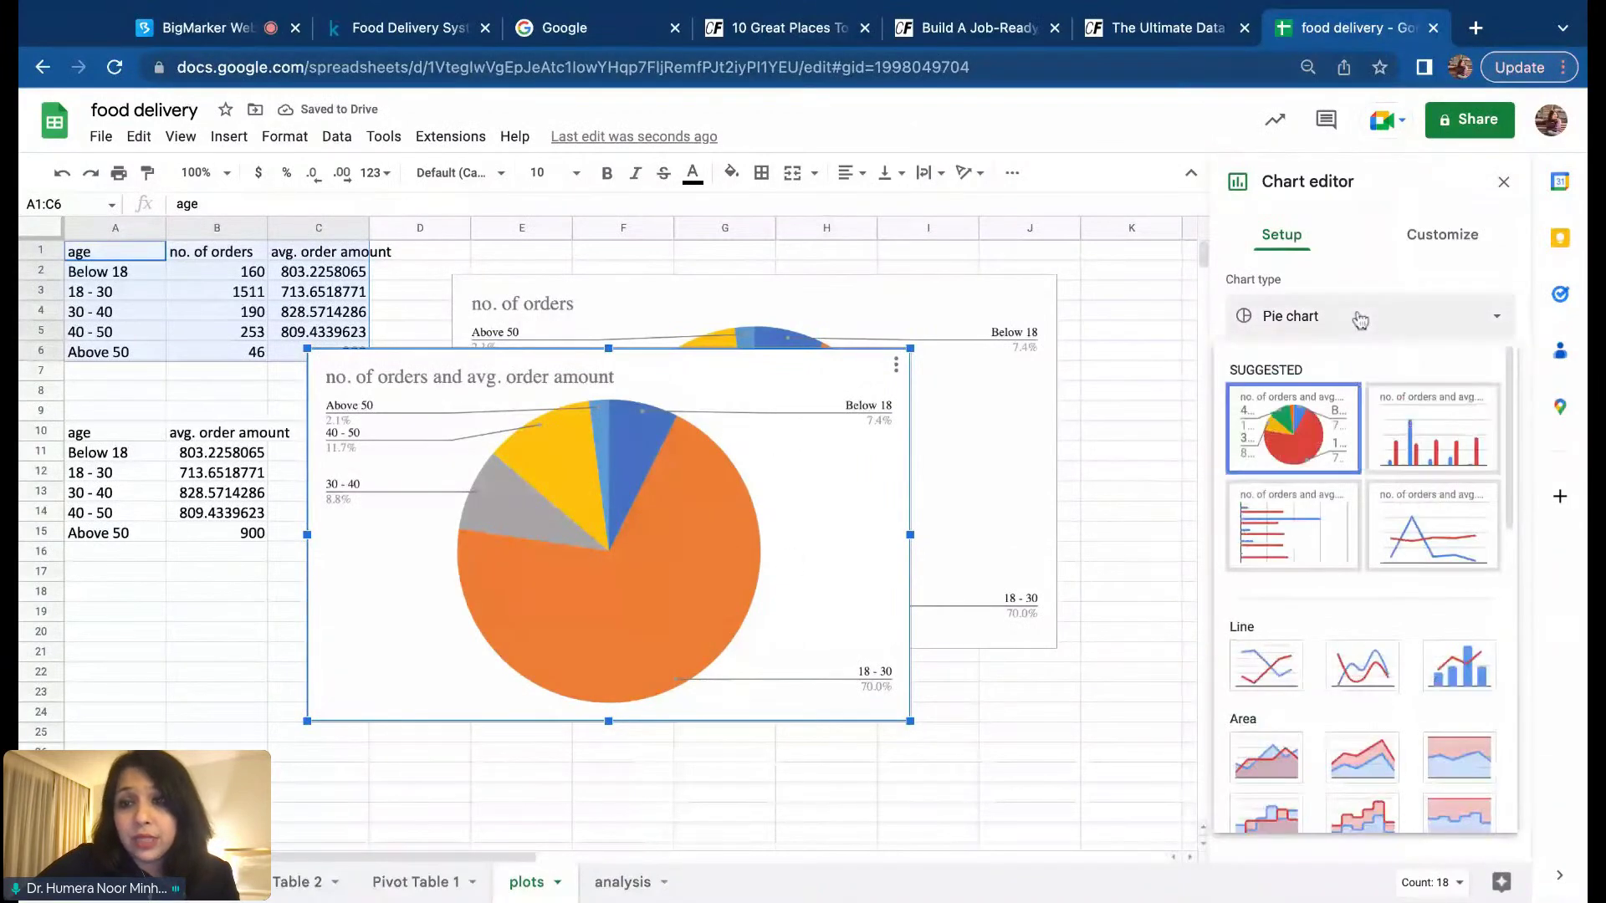
scroll(1363, 569, "down", 5)
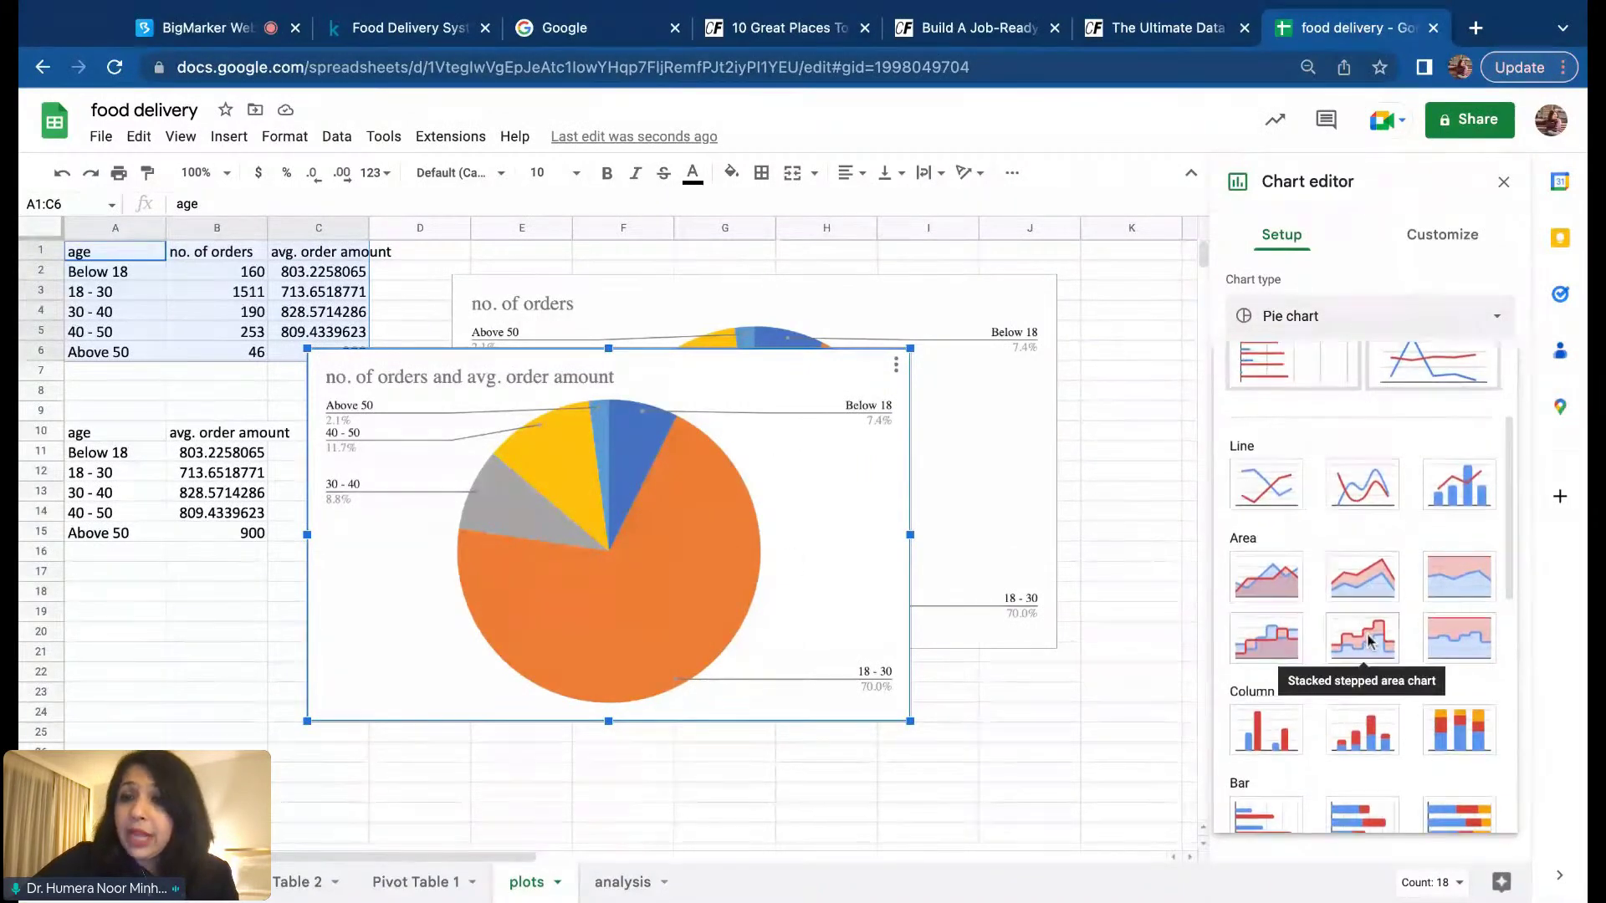
left_click(1265, 483)
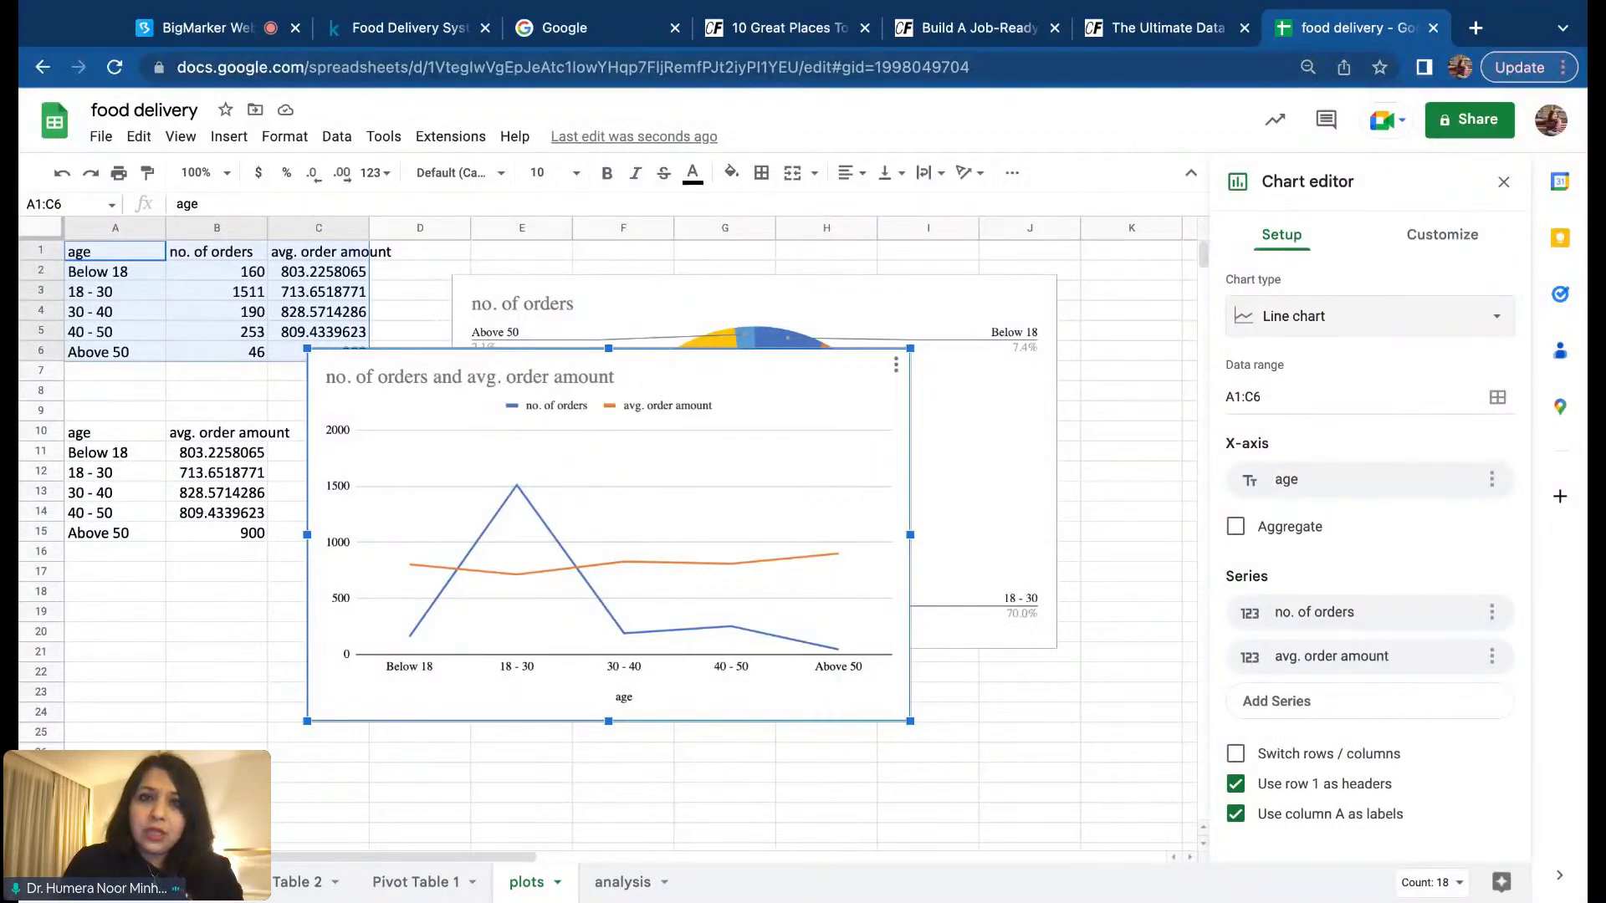
Step: Create a blank presentation in Google Slides in a new browser tab
left_click(1475, 30)
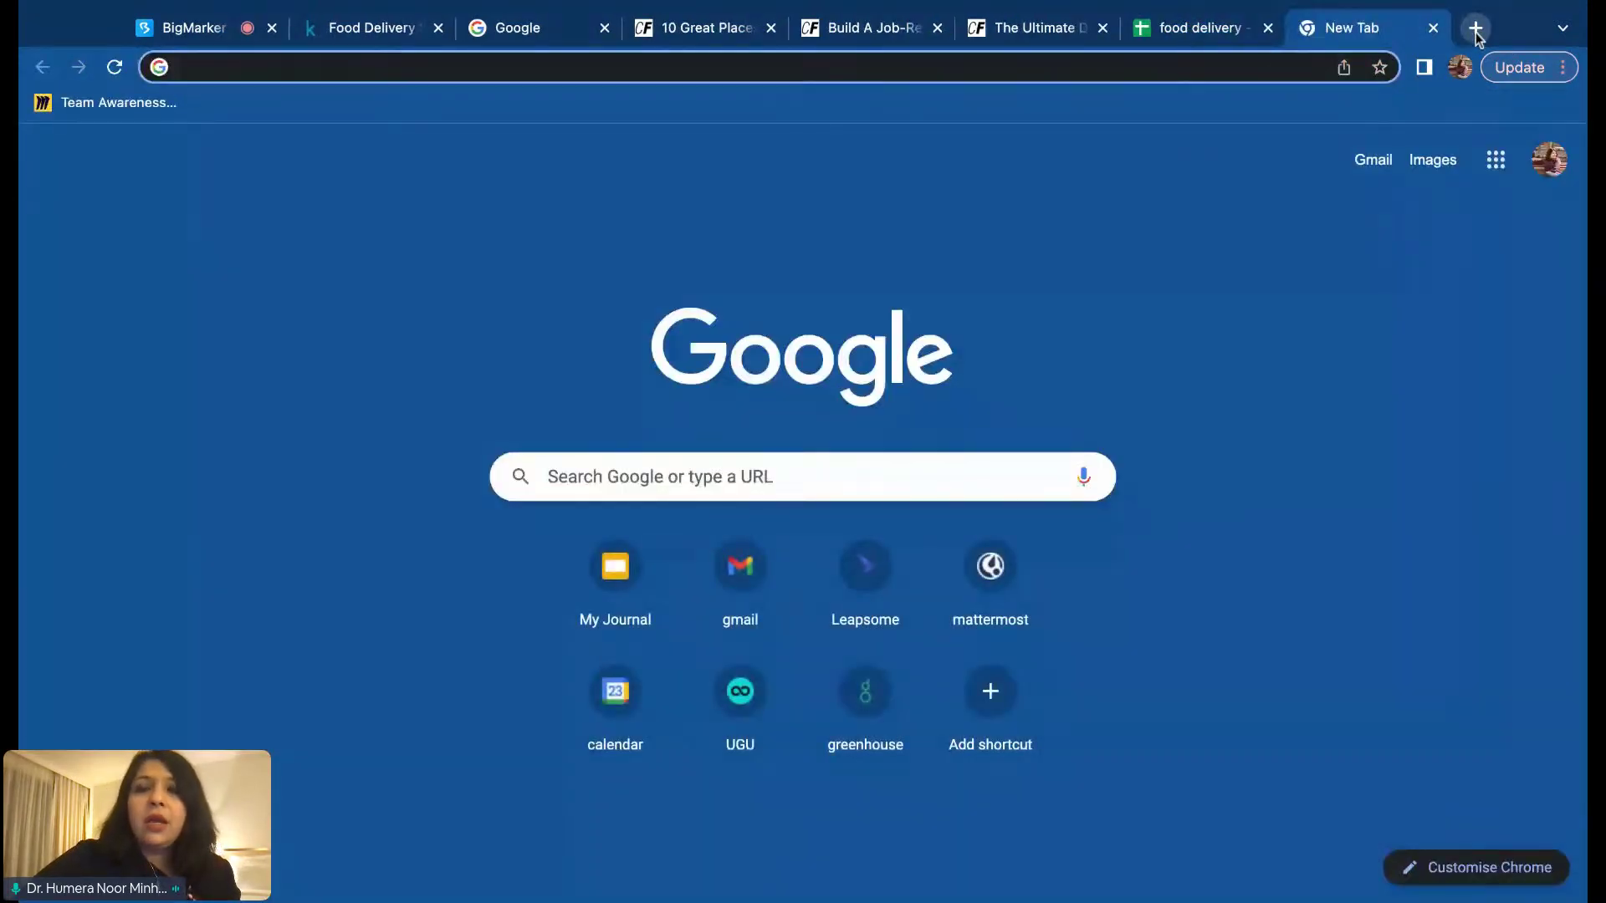
left_click(1496, 160)
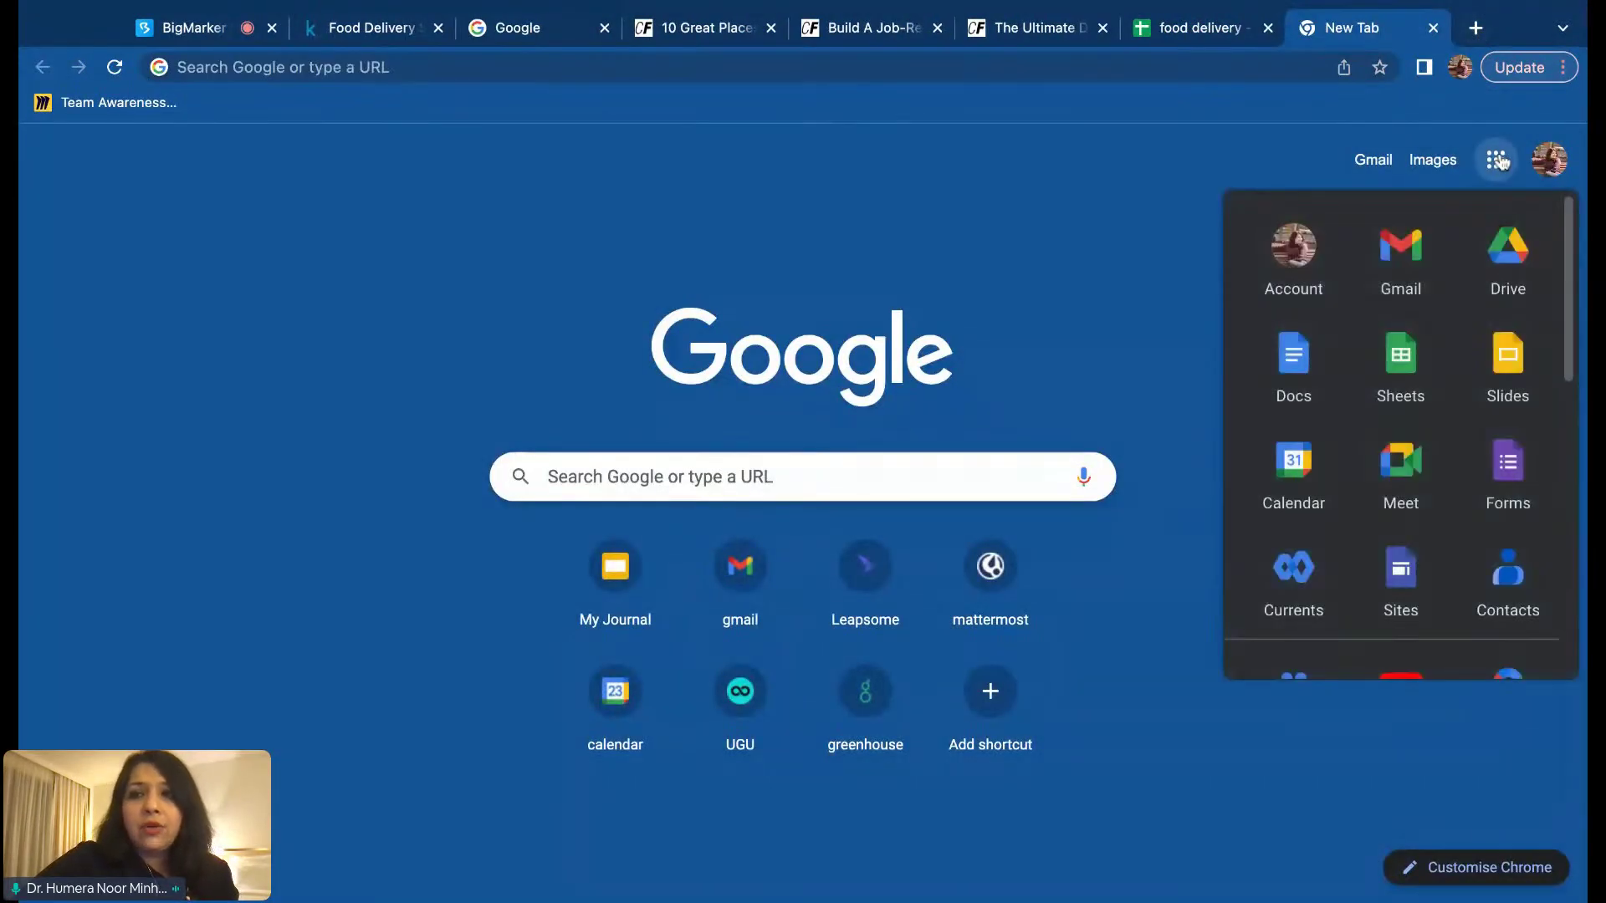
left_click(1512, 365)
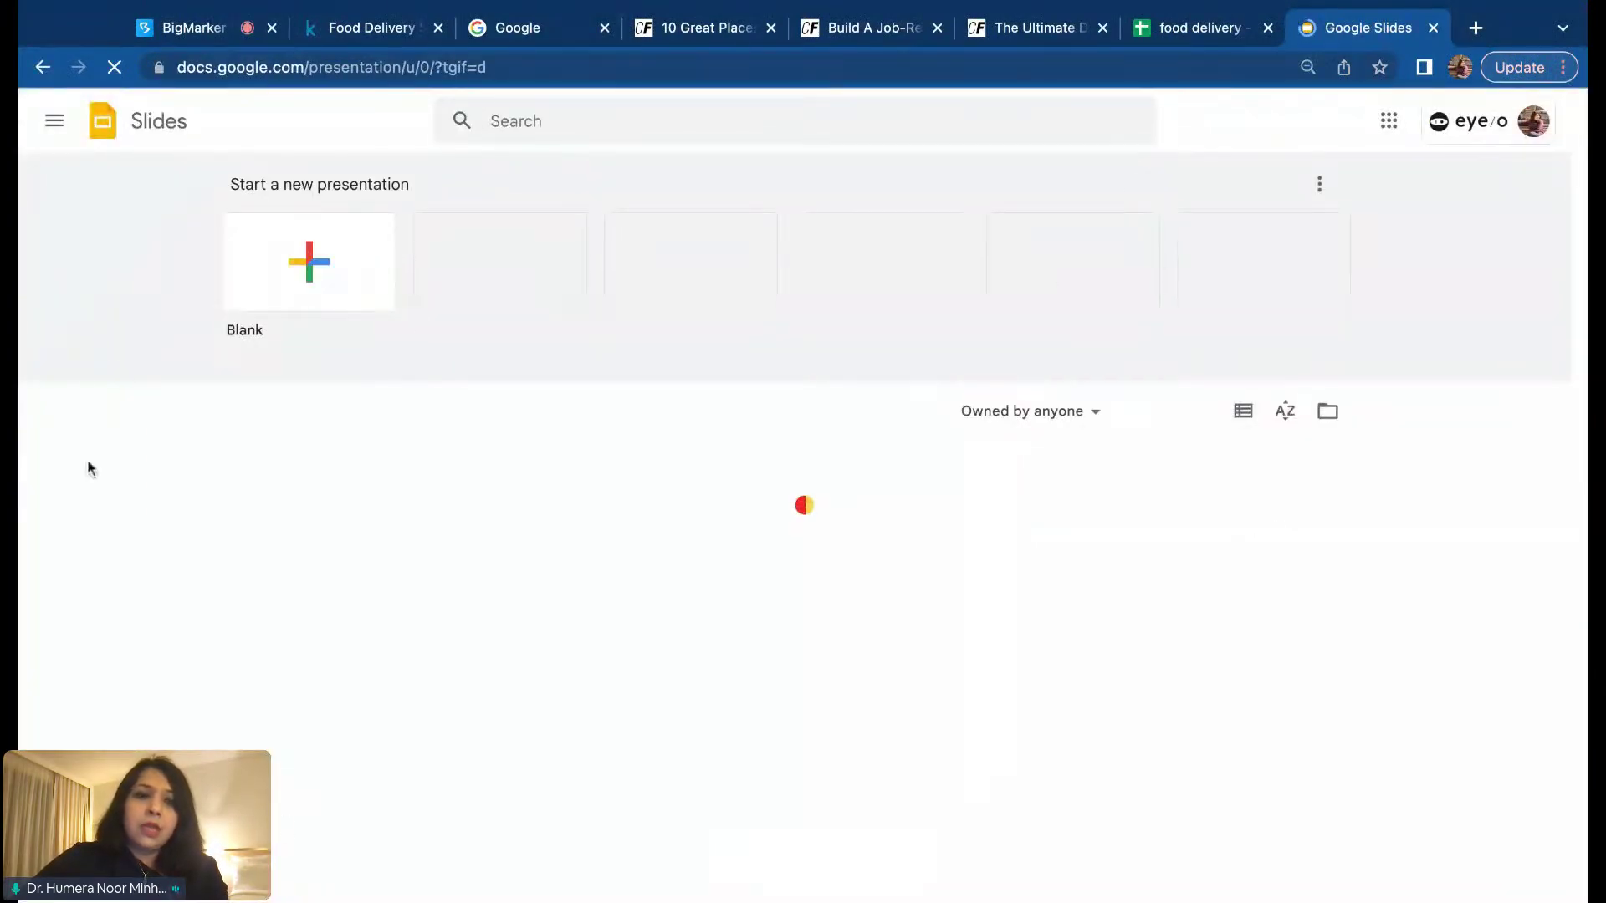
left_click(317, 261)
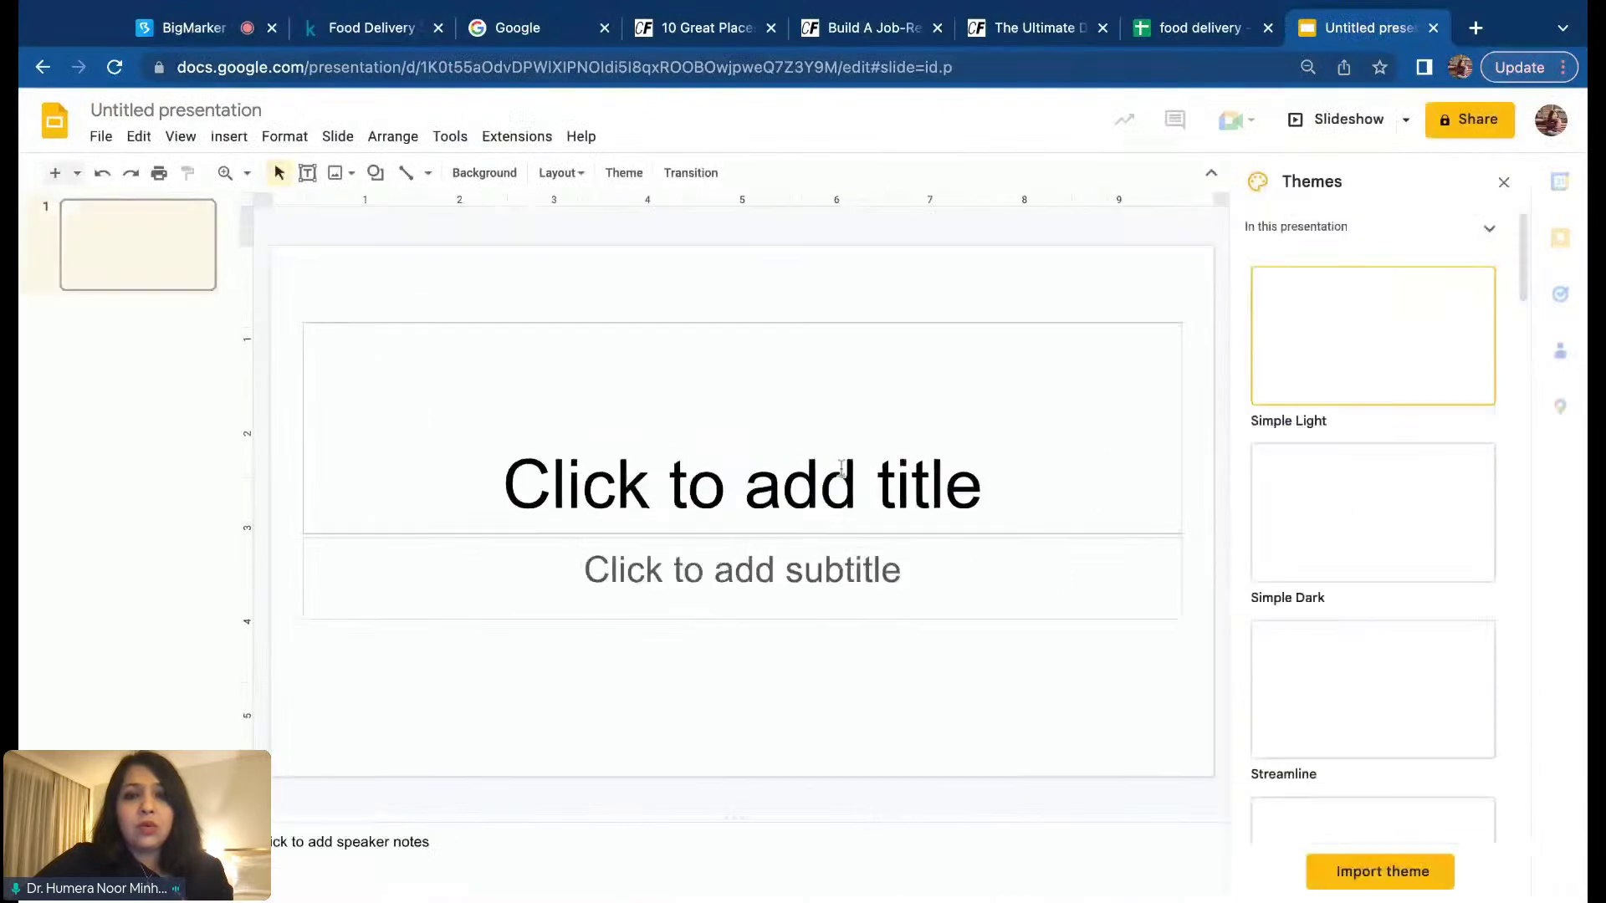
Step: Title the opening slide "Loyalty program" and give it the subtitle "Our target customers"
type("loy")
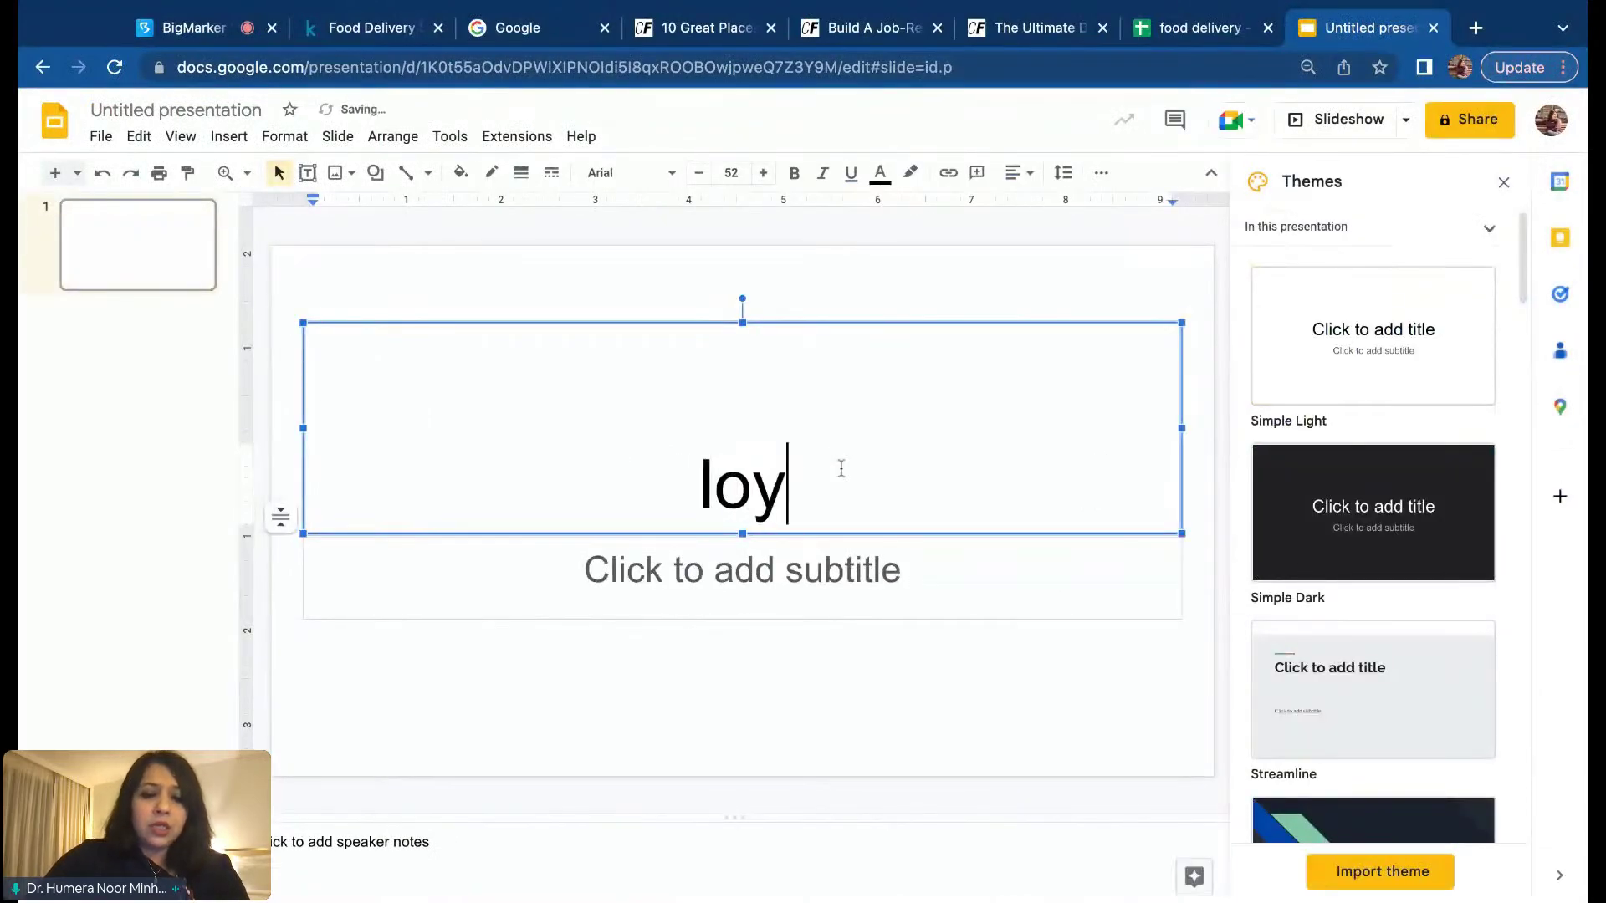
type("alty program")
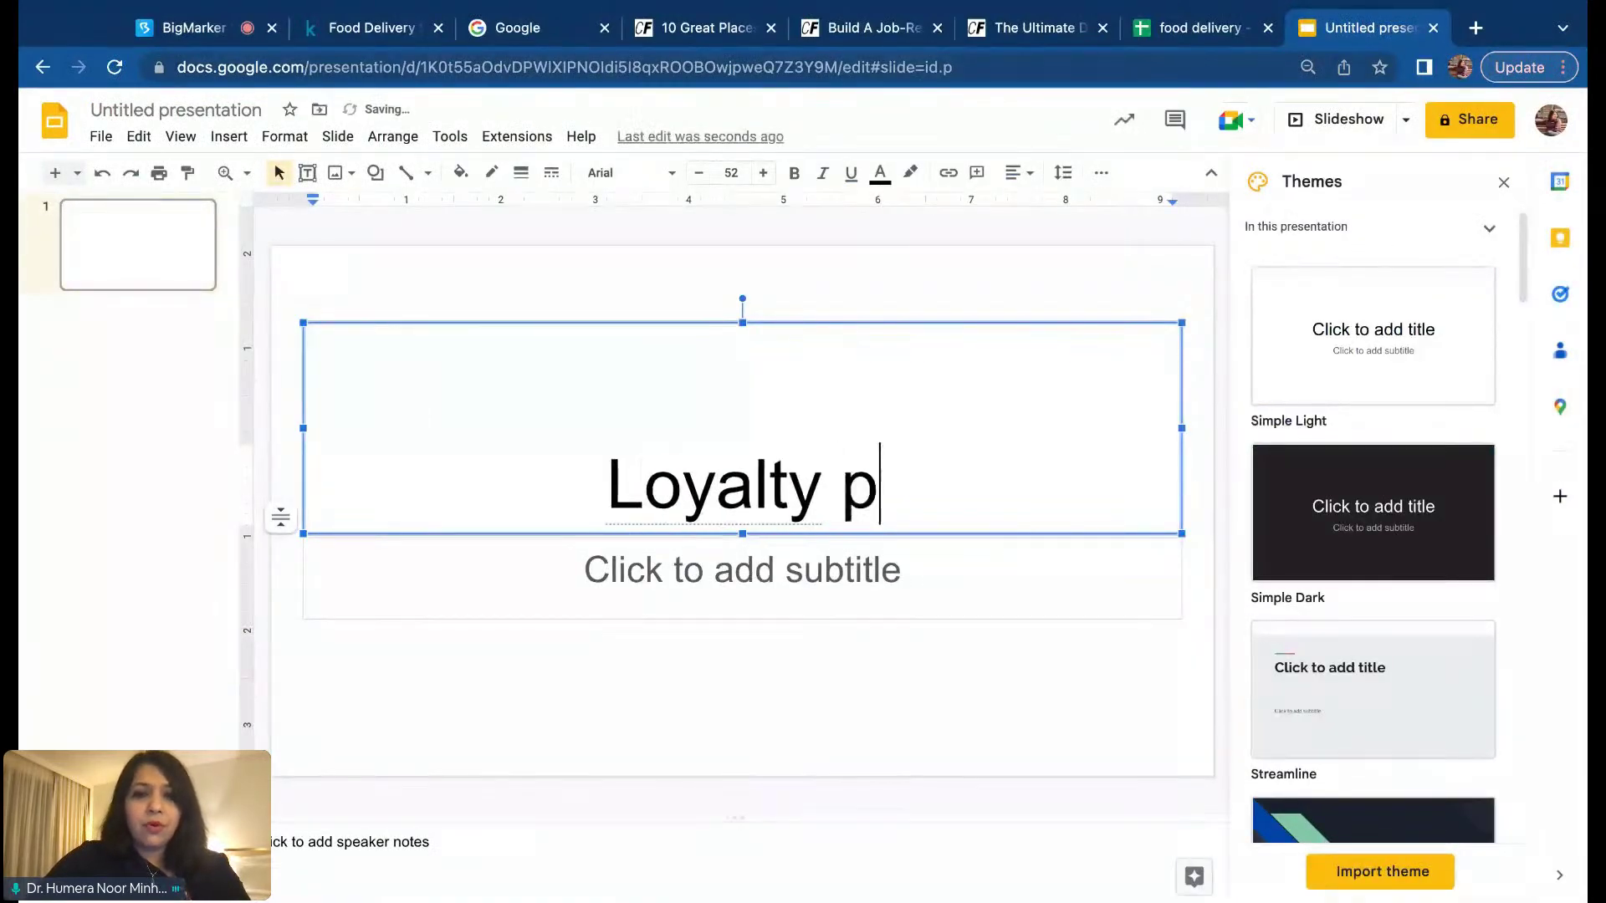
left_click(809, 555)
type("Our tar")
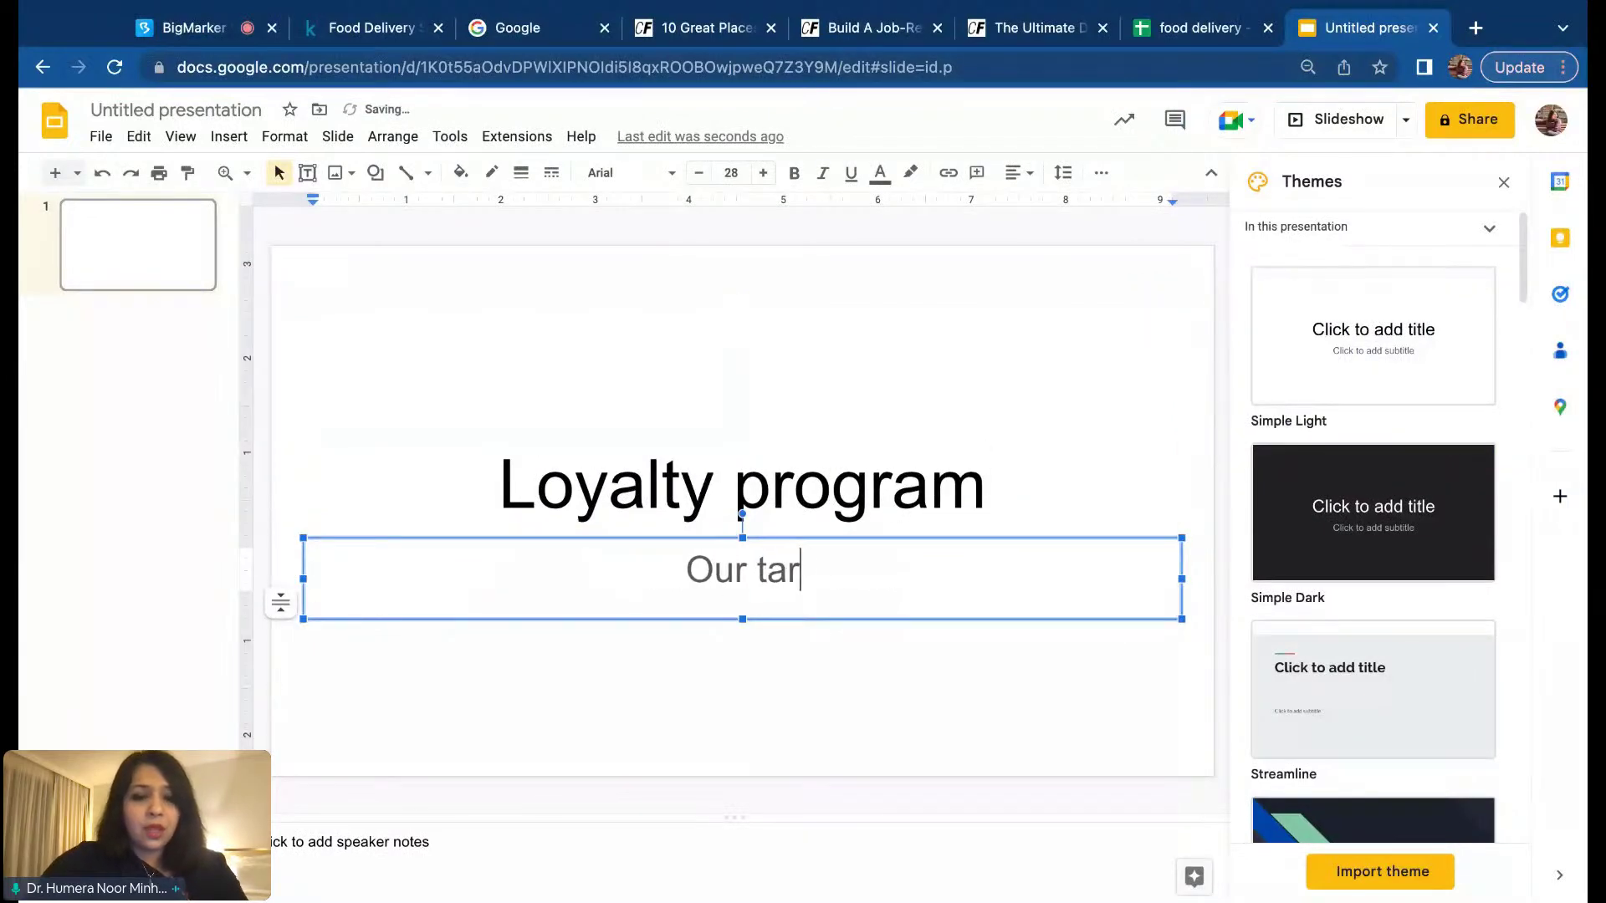
type("get customers arestomers")
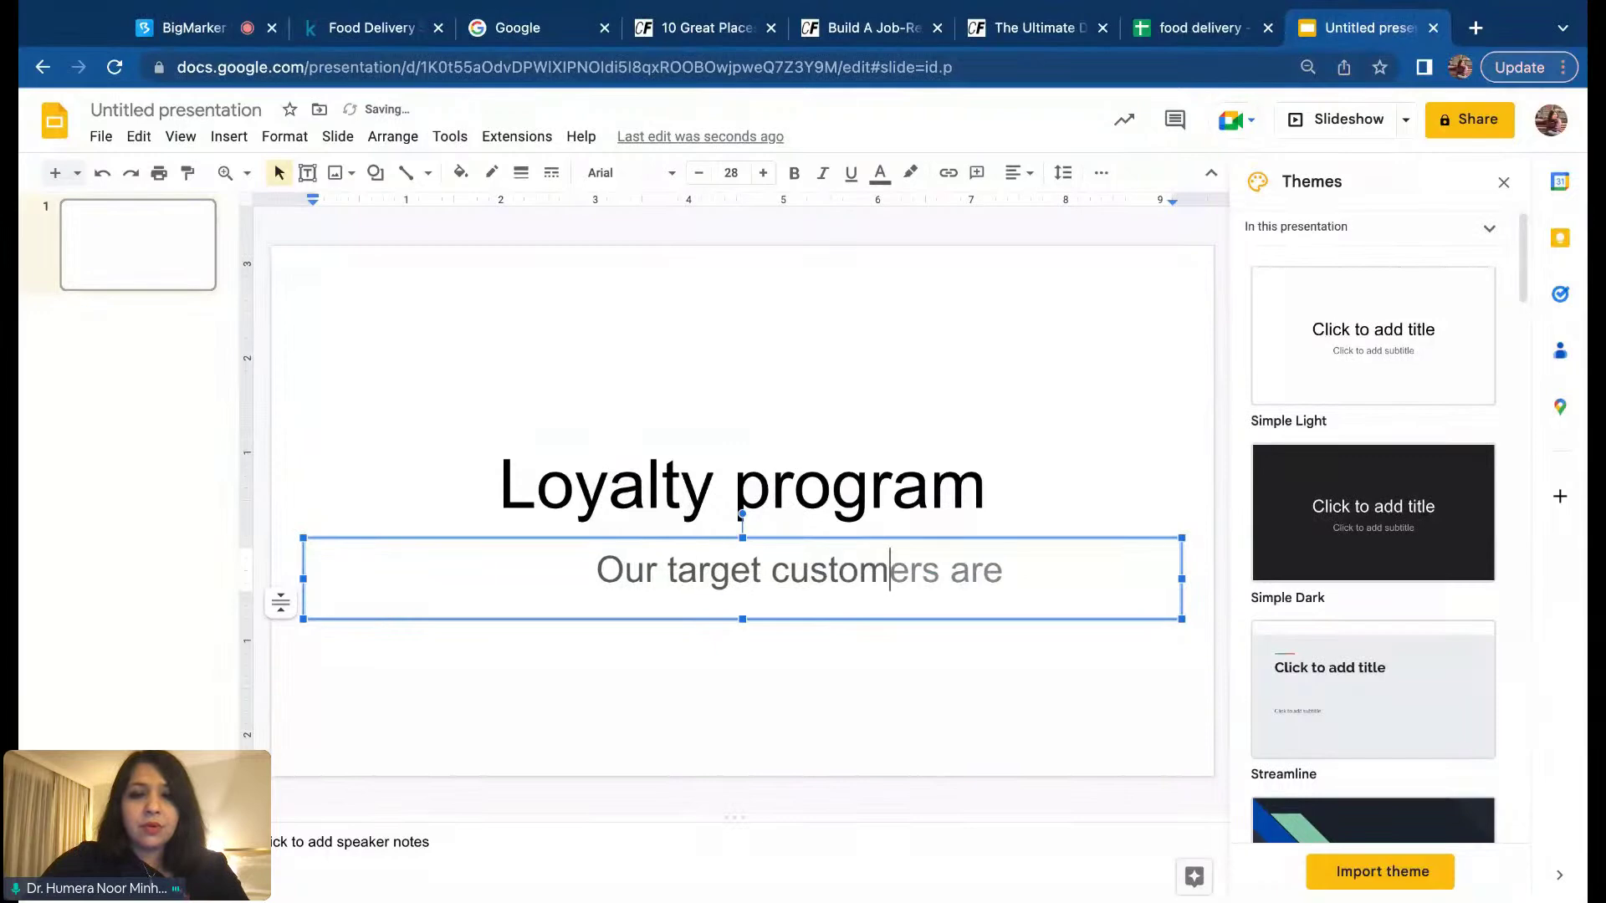
left_click(299, 245)
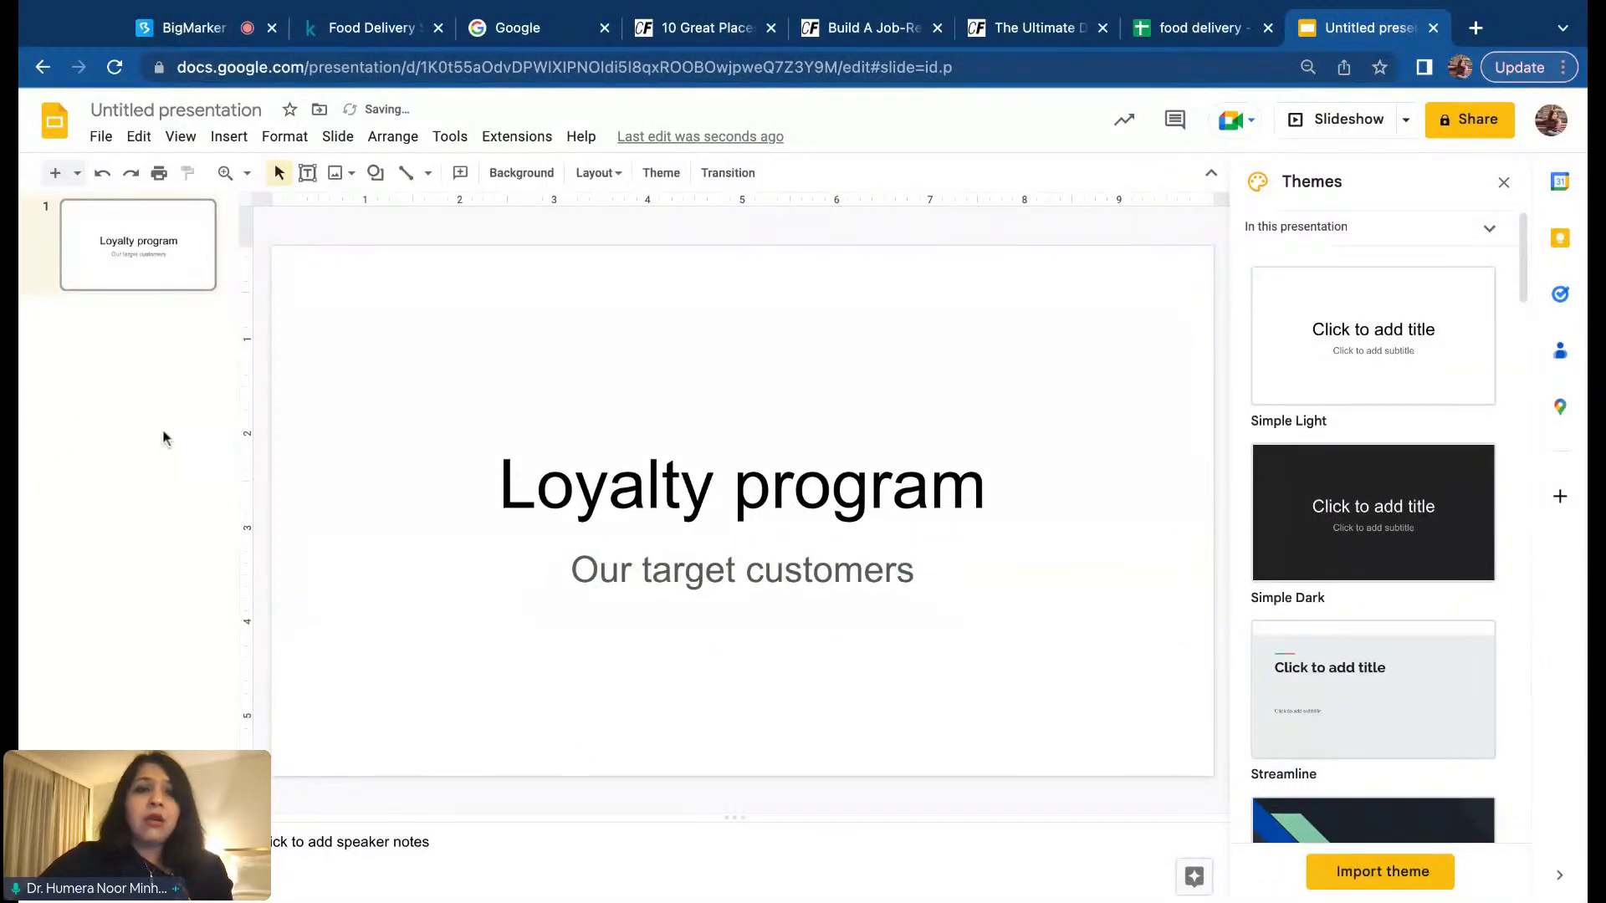
Step: Add a second slide with the title "Customer Distribution"
key("ctrl+m")
left_click(408, 315)
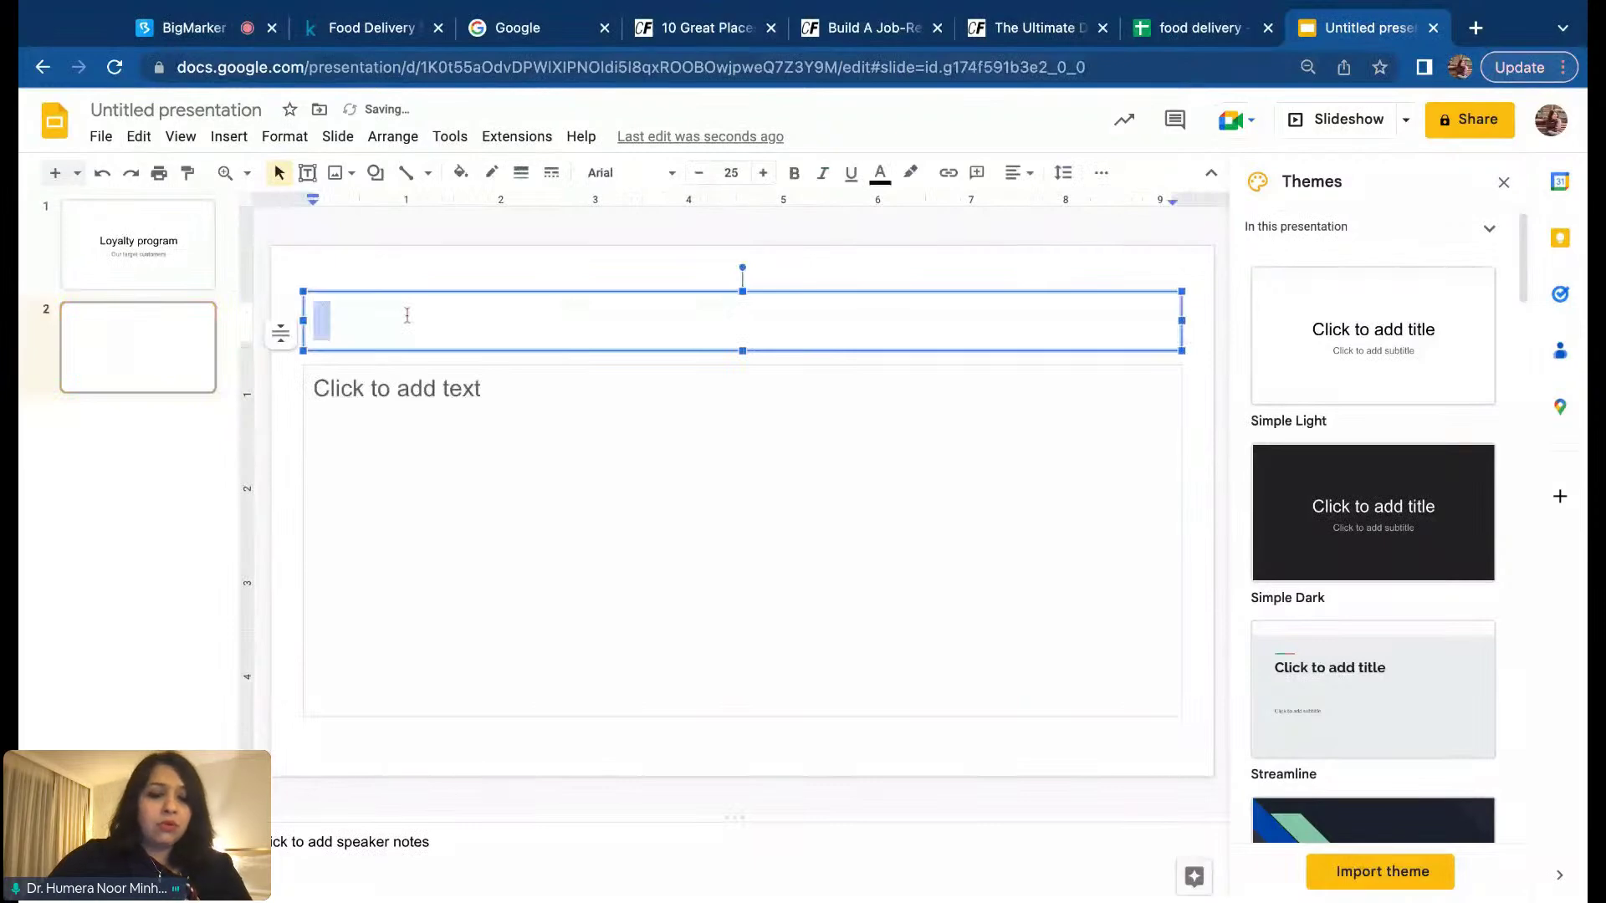
type("Custom")
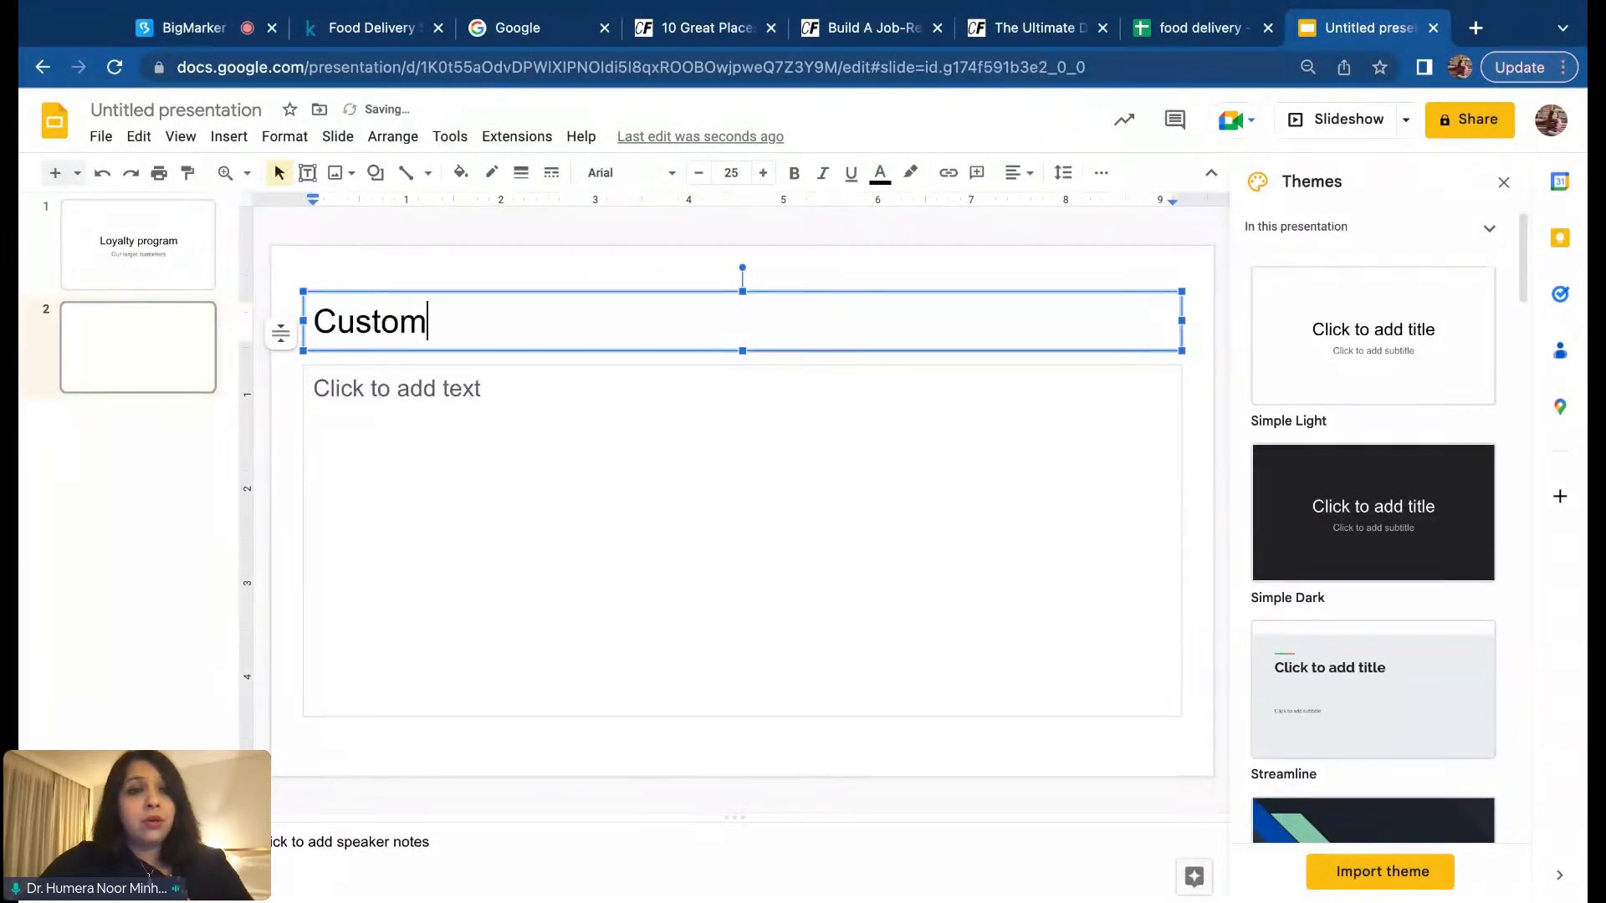
type("er Distr")
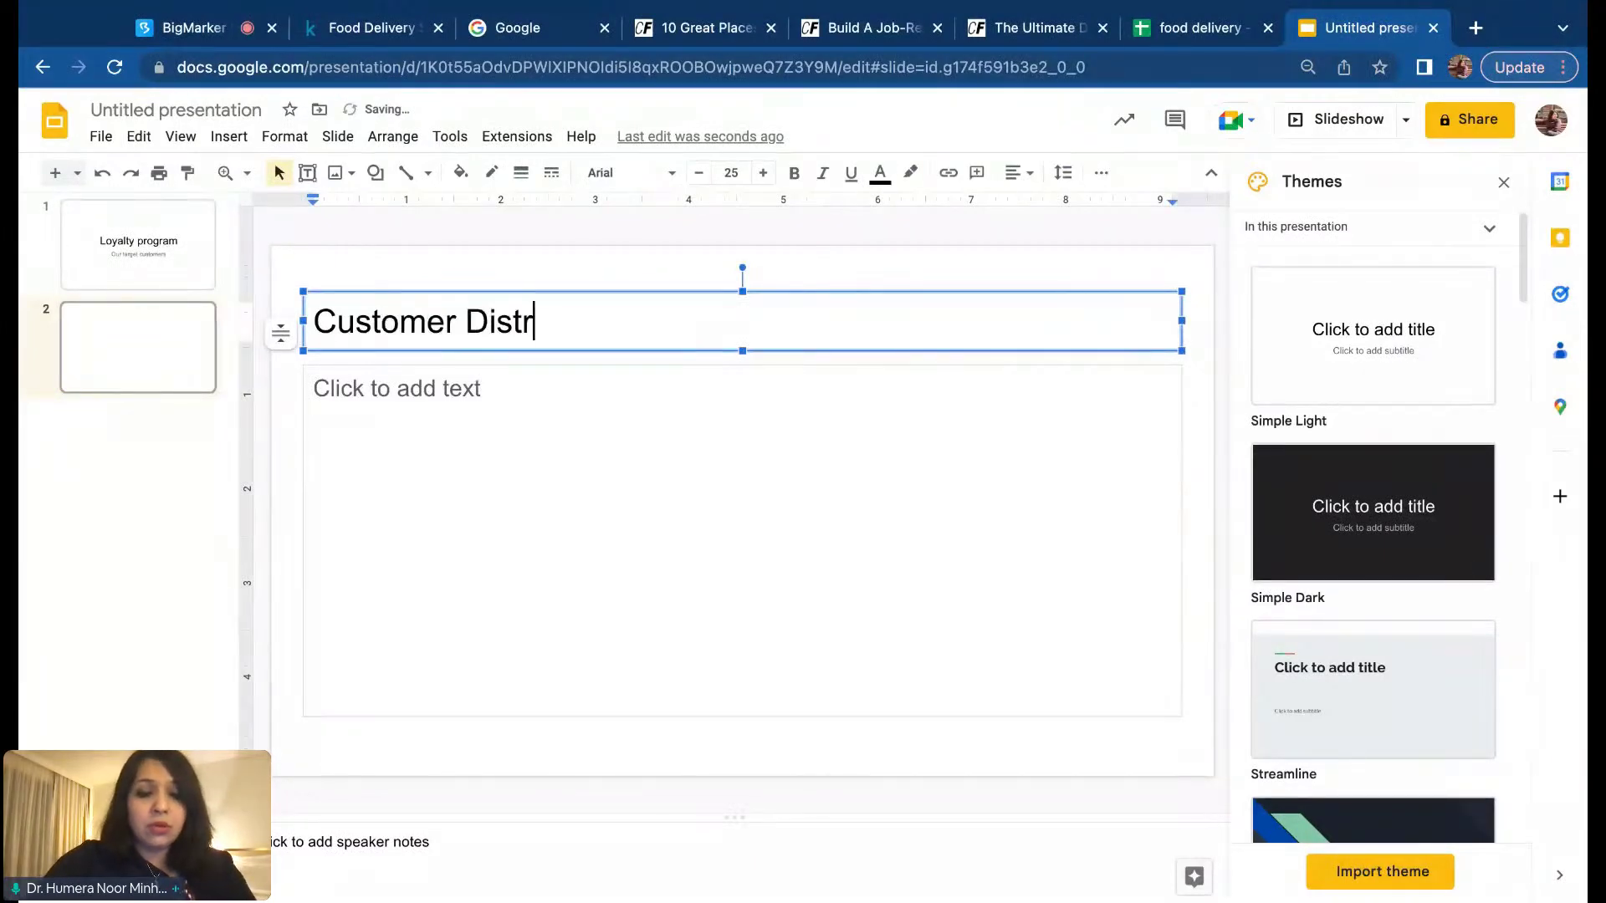
type("ibution")
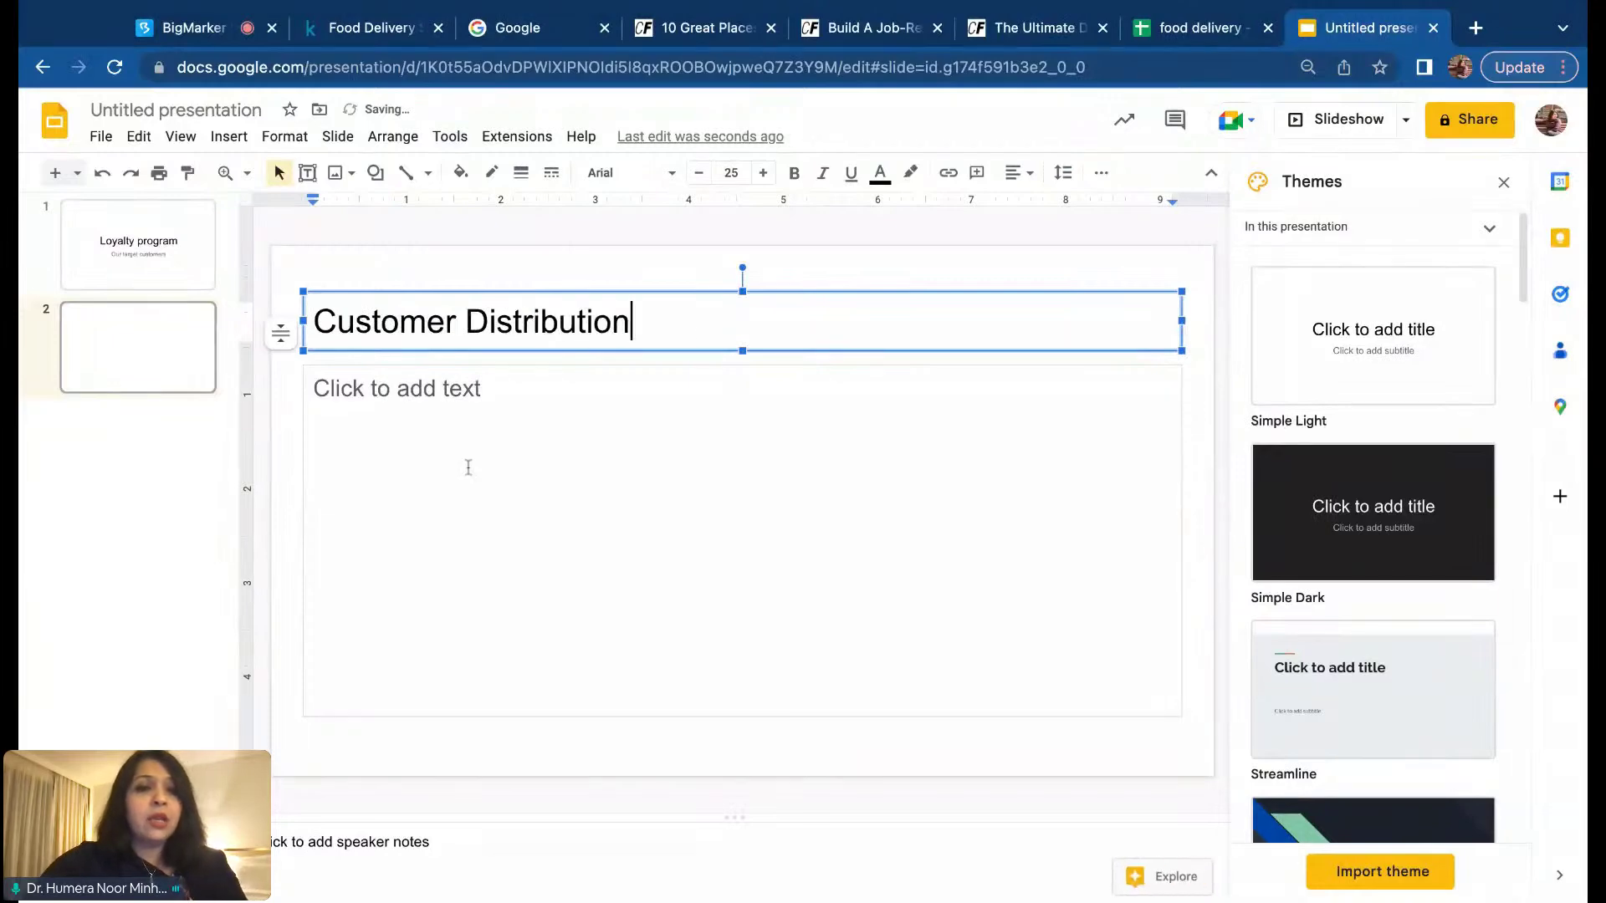
left_click(573, 247)
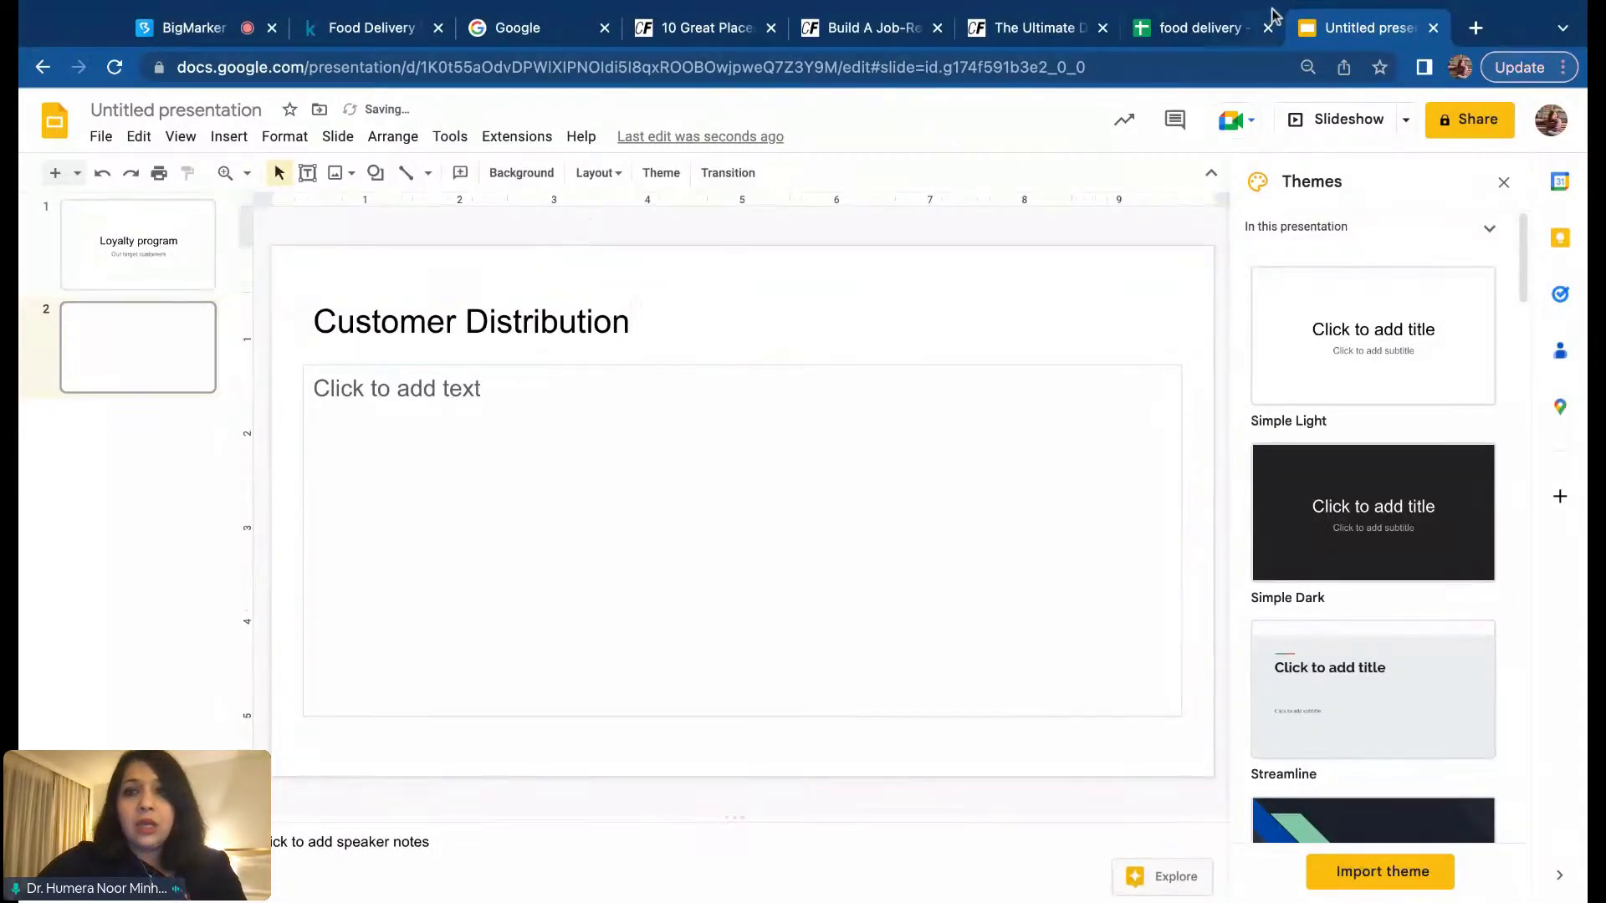
Step: Copy the no. of orders pie chart from the food delivery spreadsheet and paste it unlinked onto the Customer Distribution slide
left_click(1209, 28)
left_click(953, 281)
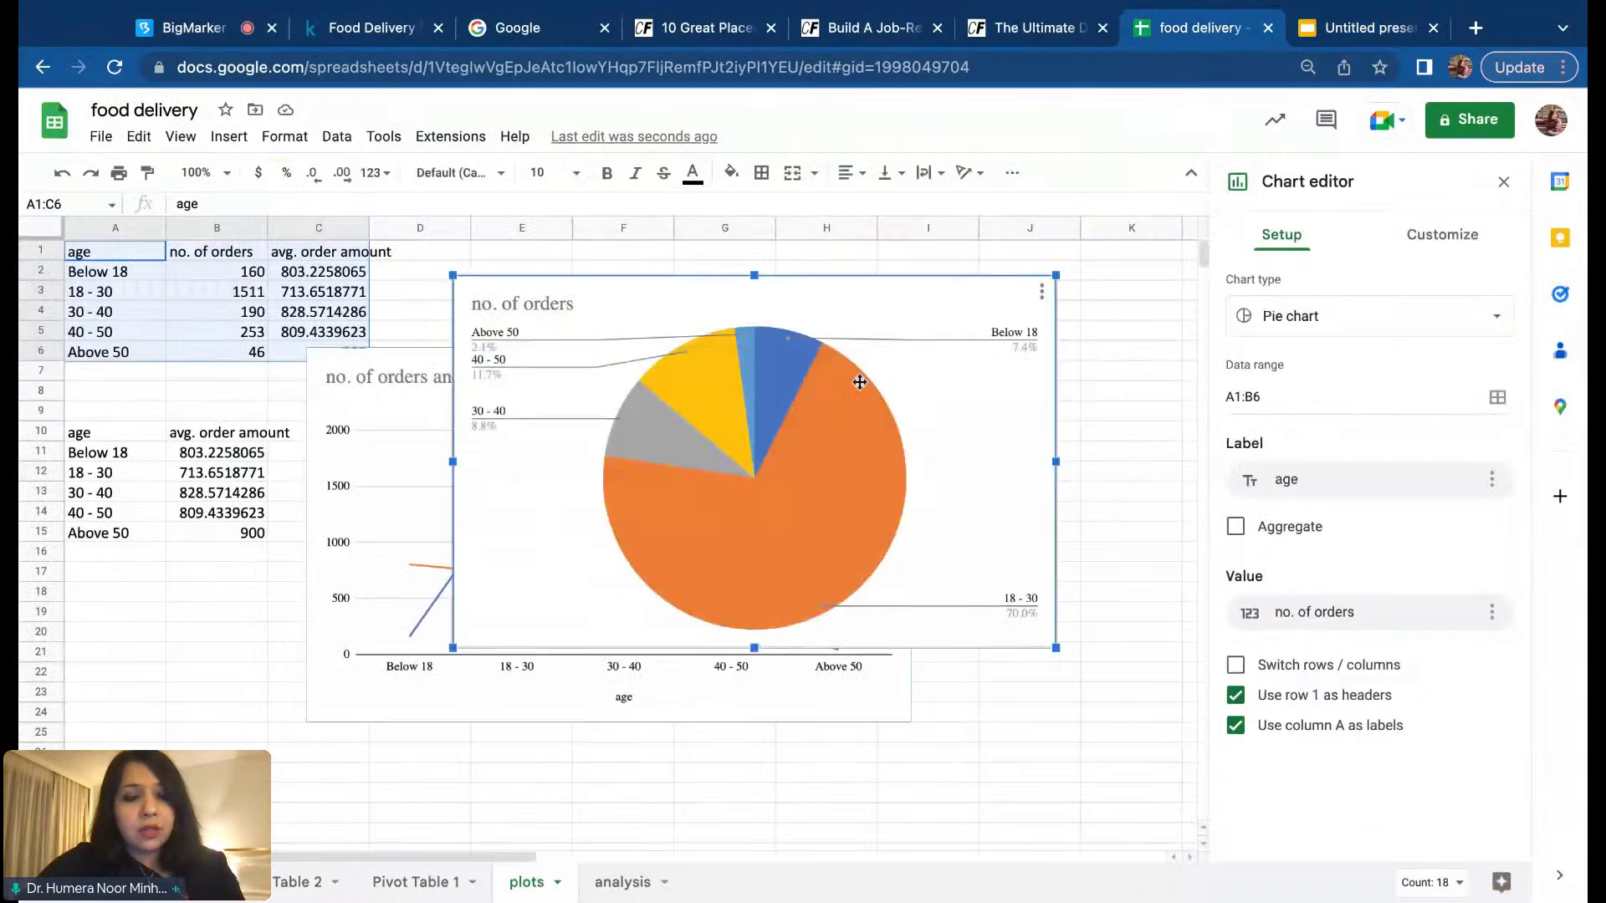
left_click(960, 293)
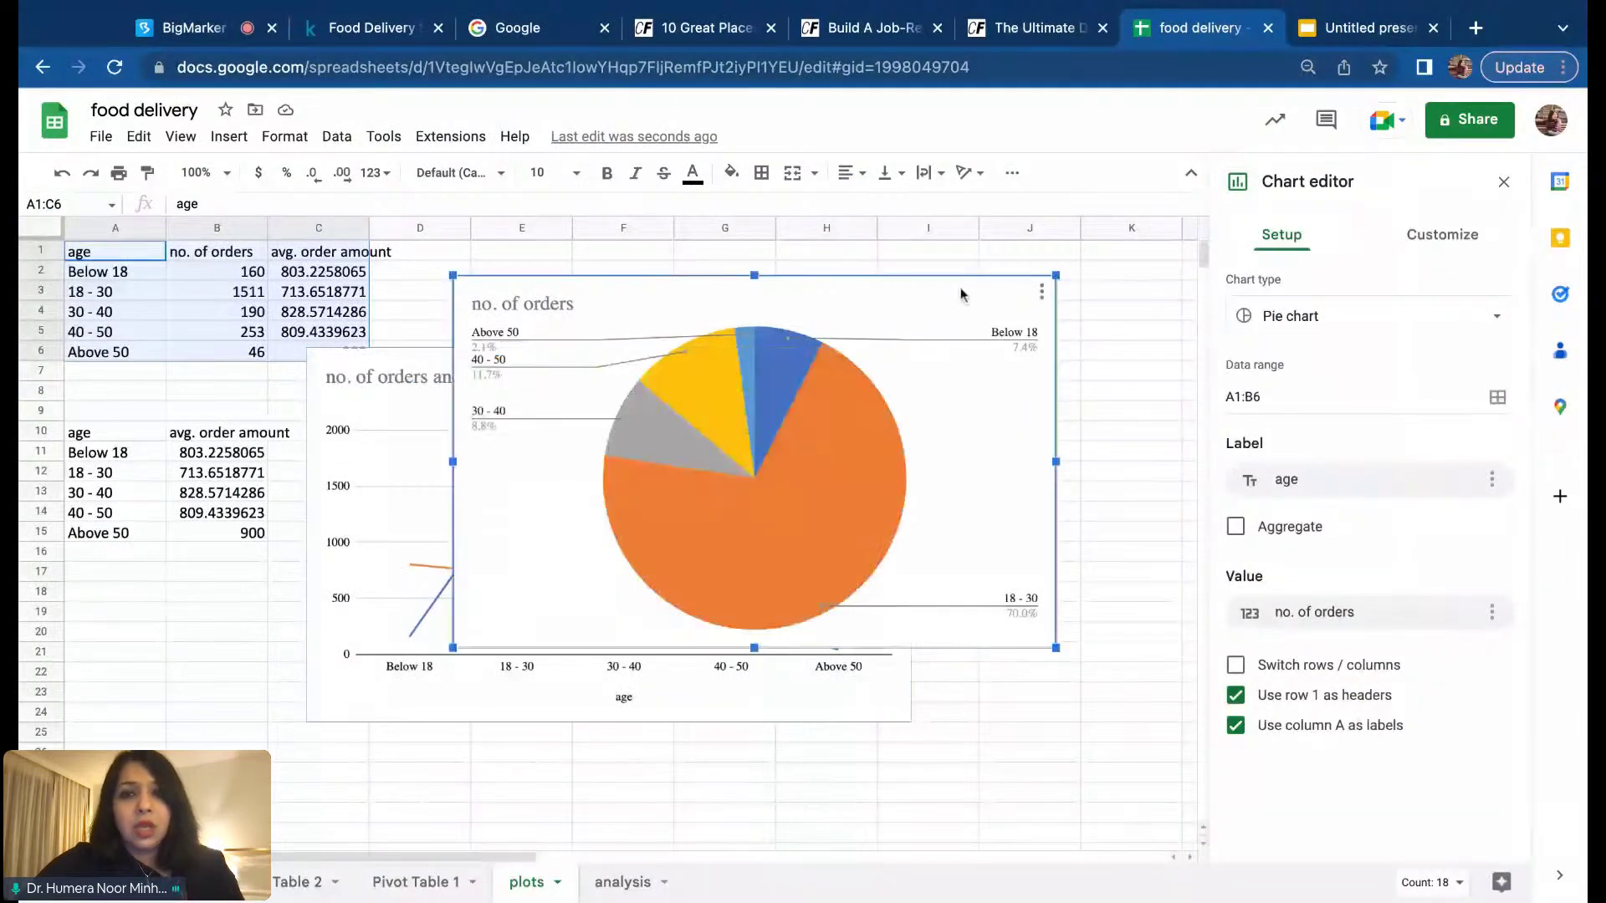
left_click(1365, 42)
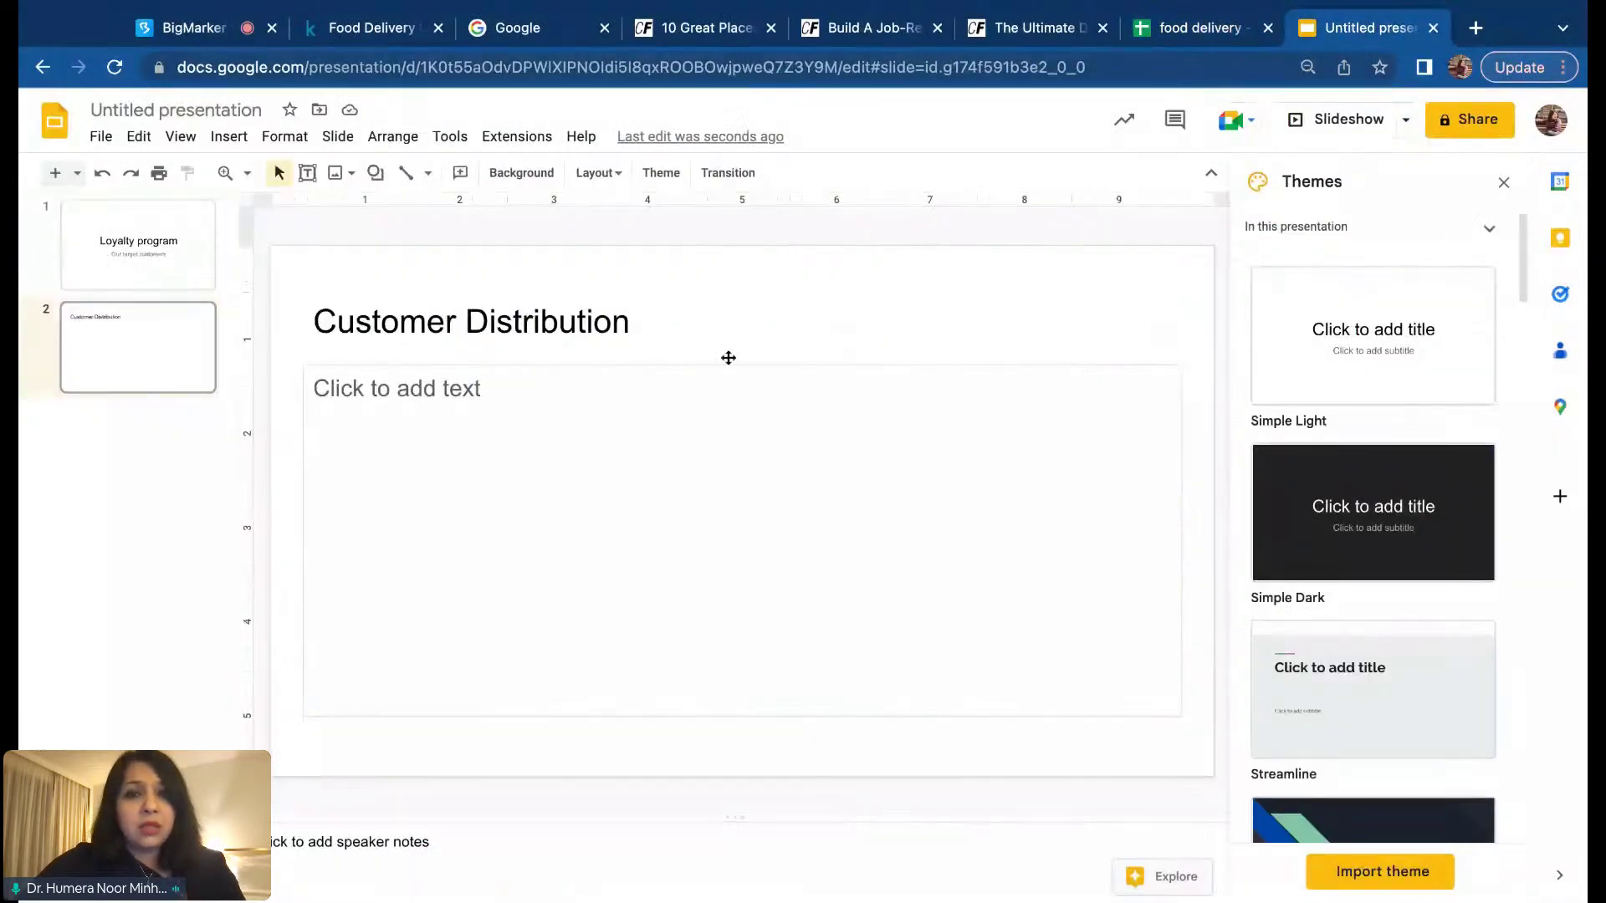
left_click(819, 371)
key("ctrl+v")
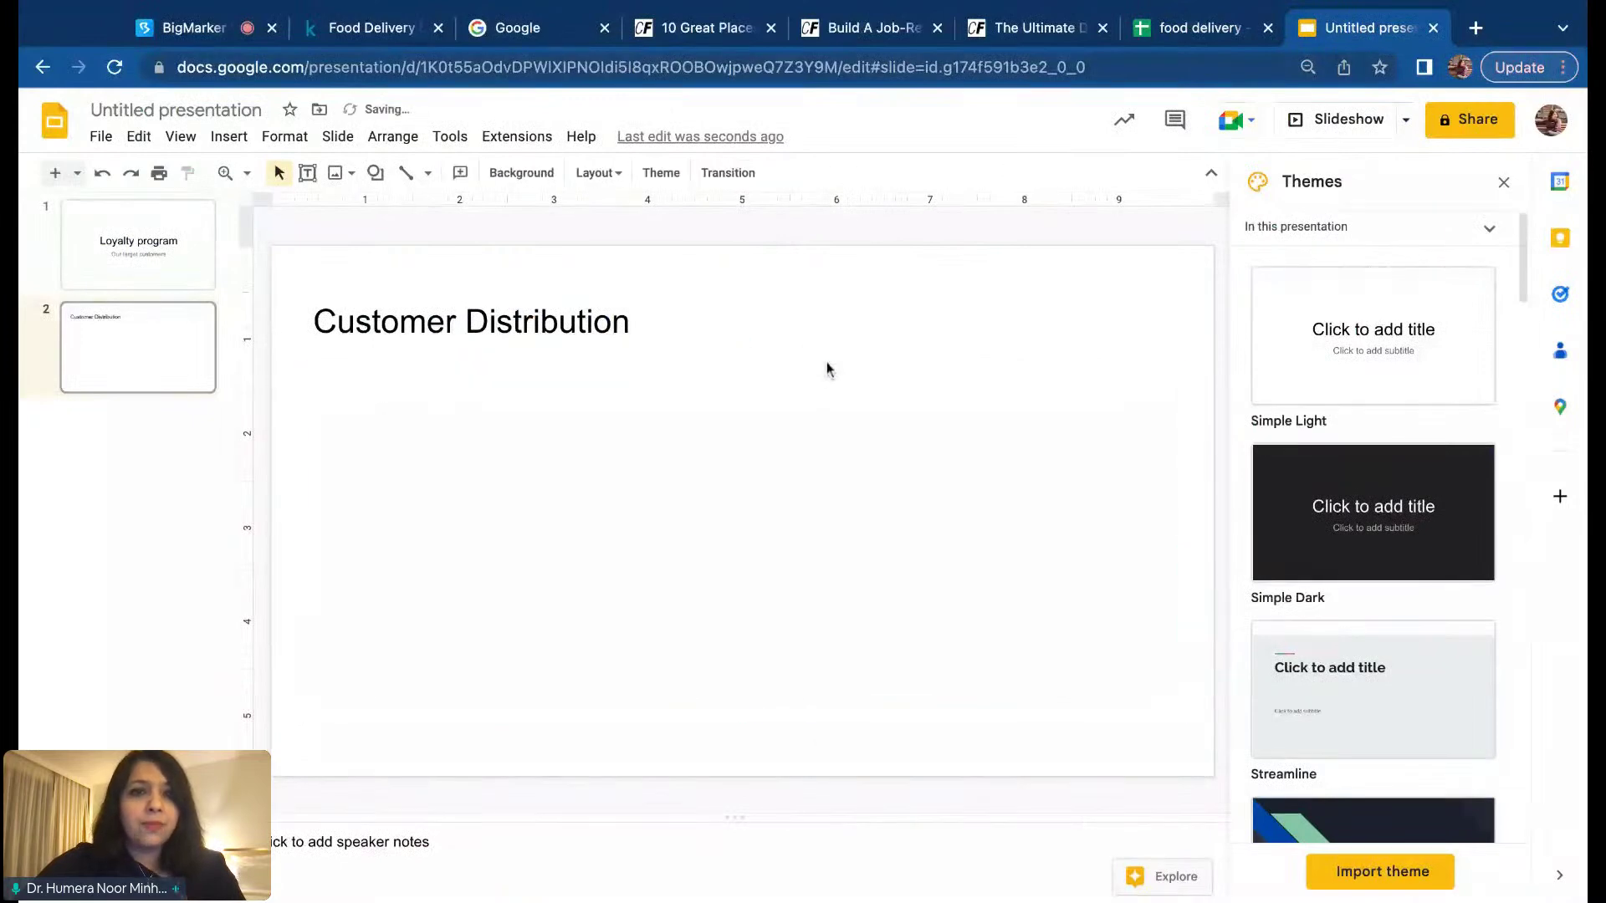
left_click(712, 528)
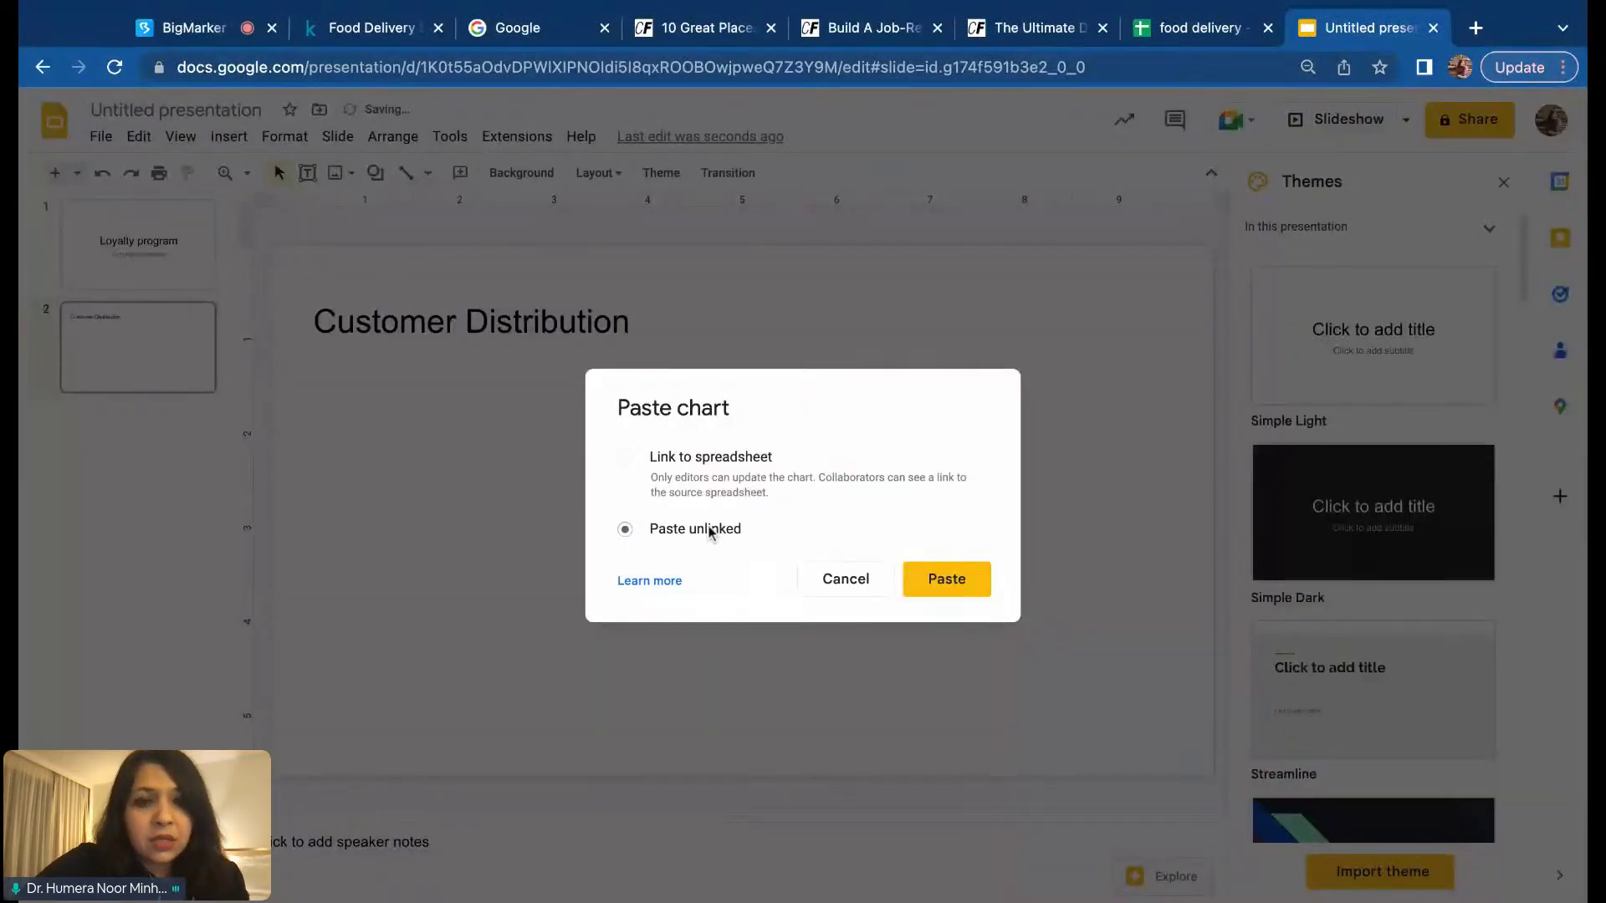
left_click(950, 579)
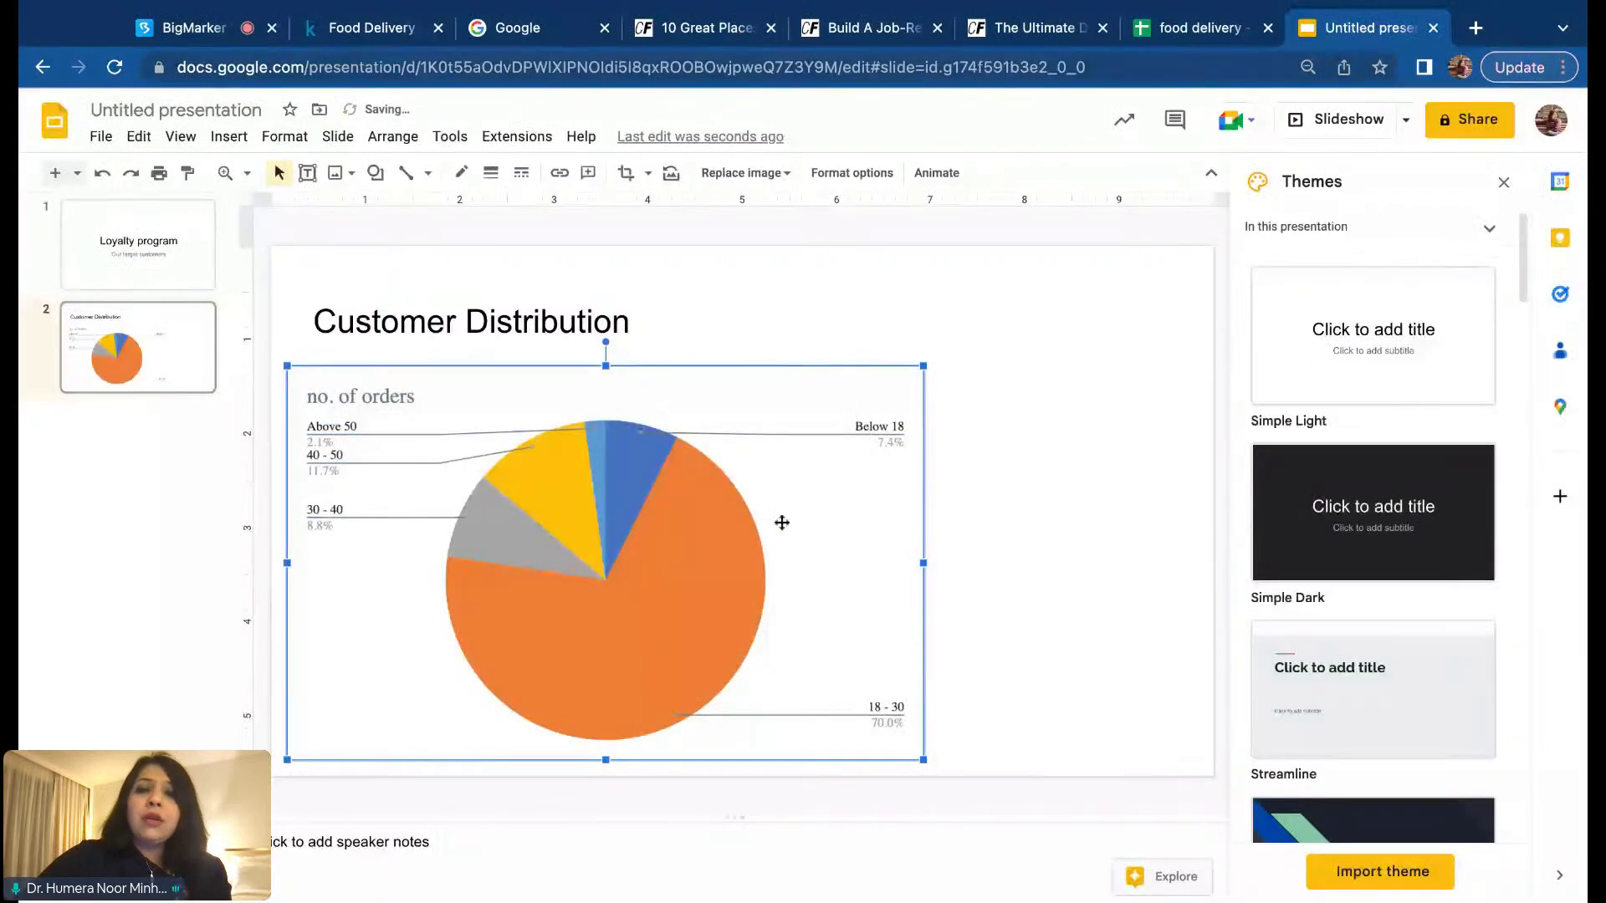
Step: Add a third slide with the title "Spendings"
left_click(182, 514)
key("ctrl+m")
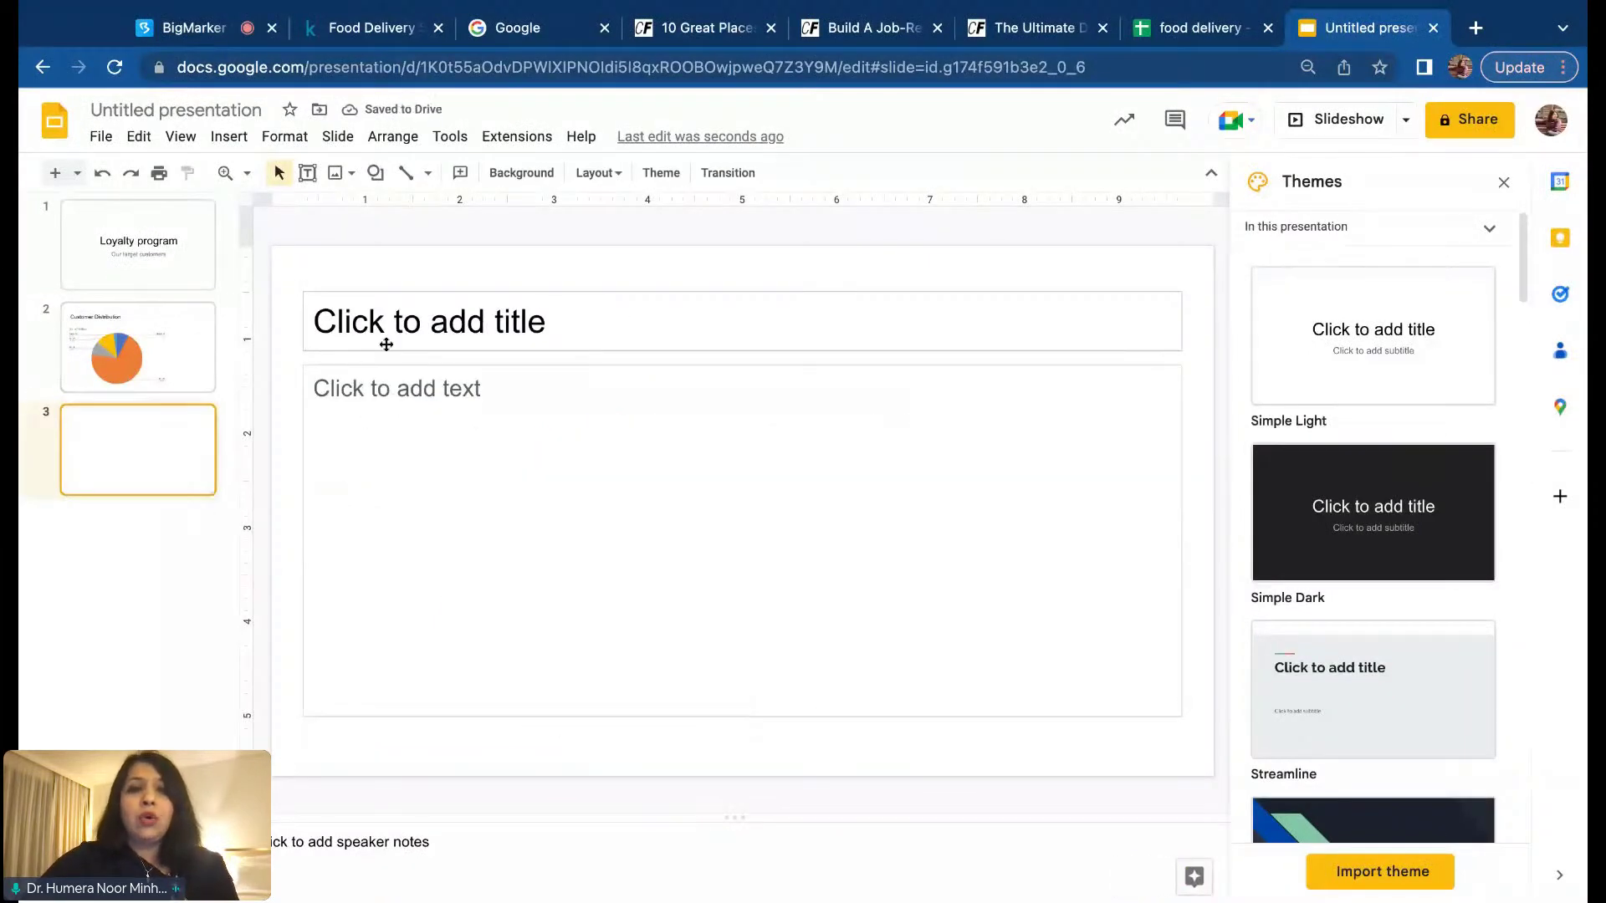
left_click(389, 327)
type("Spendings")
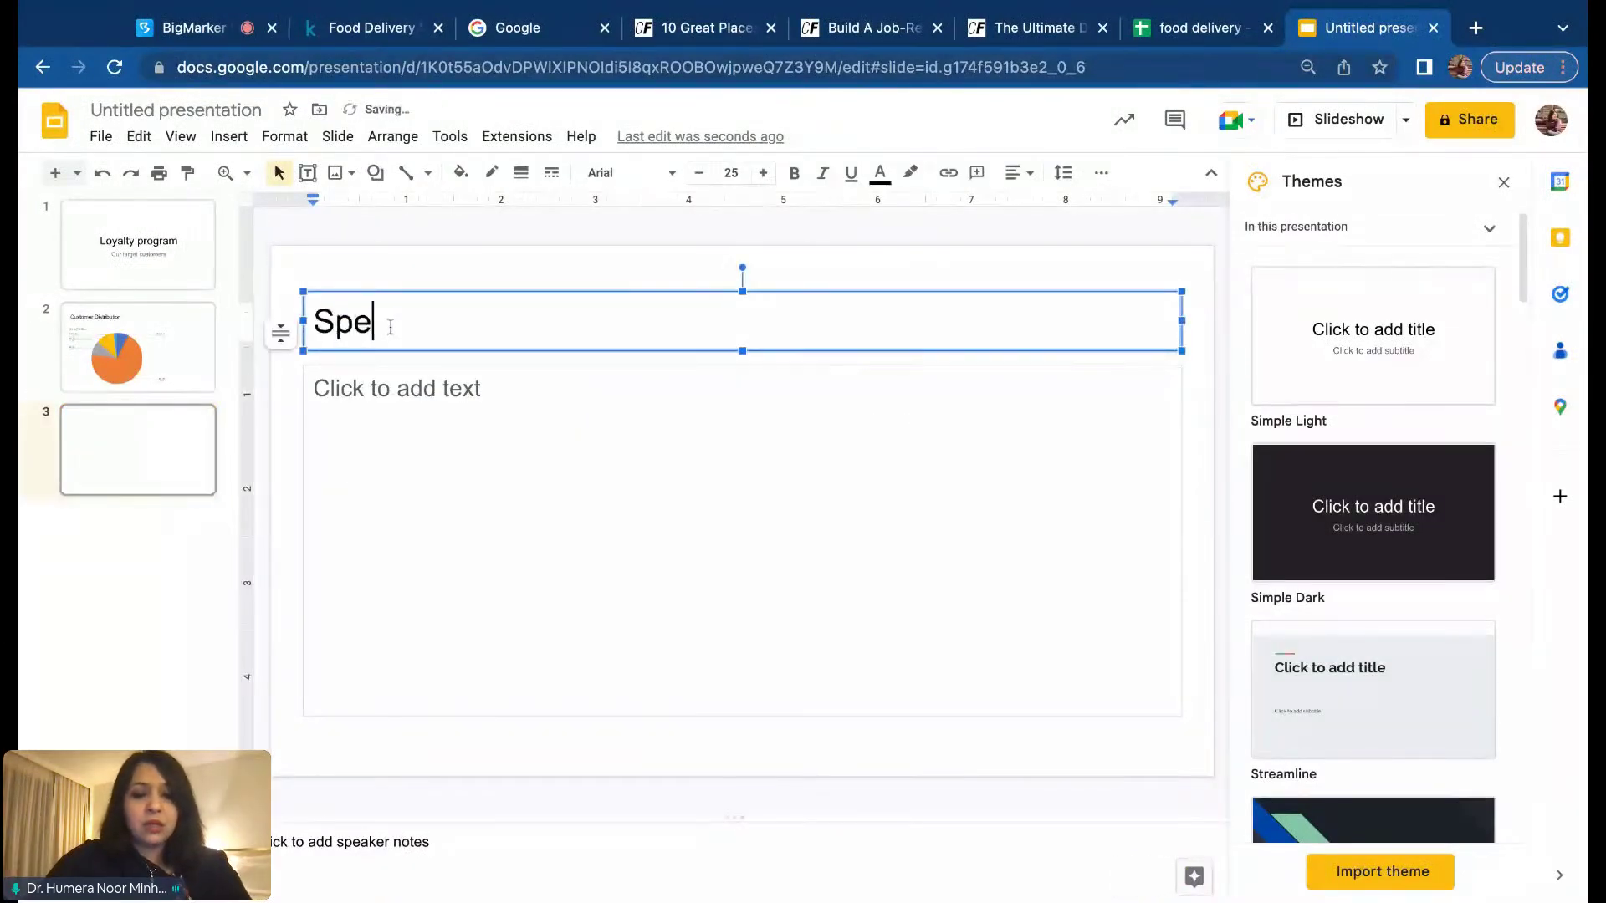
left_click(390, 274)
Step: Add a fourth slide after Spendings with the title "Recommendations"
left_click(134, 485)
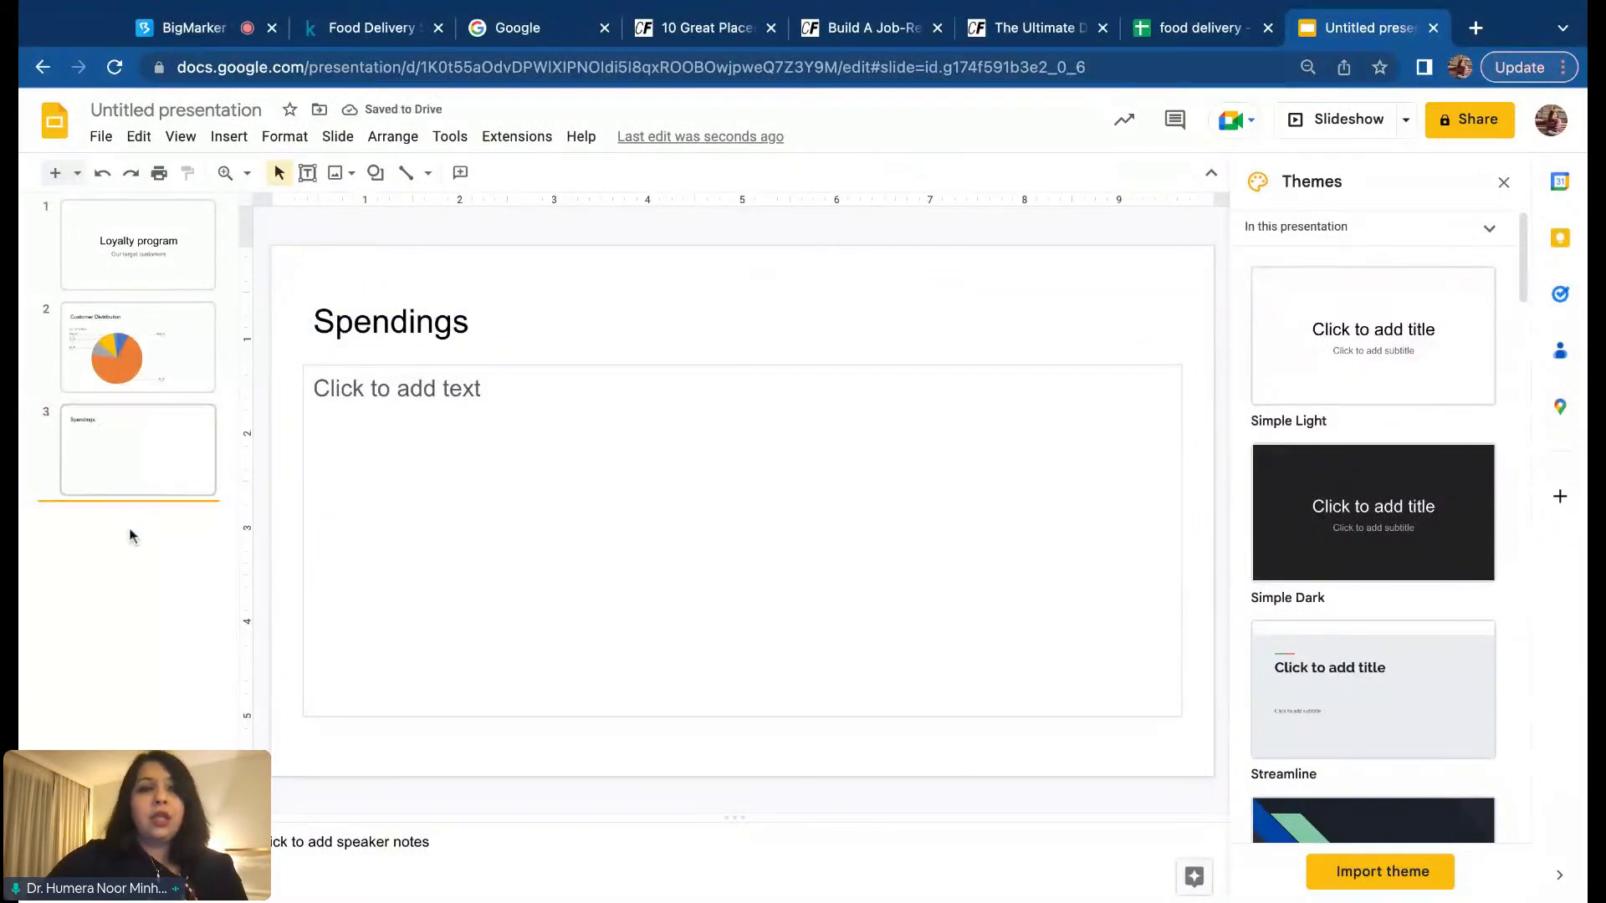
key("ctrl+m")
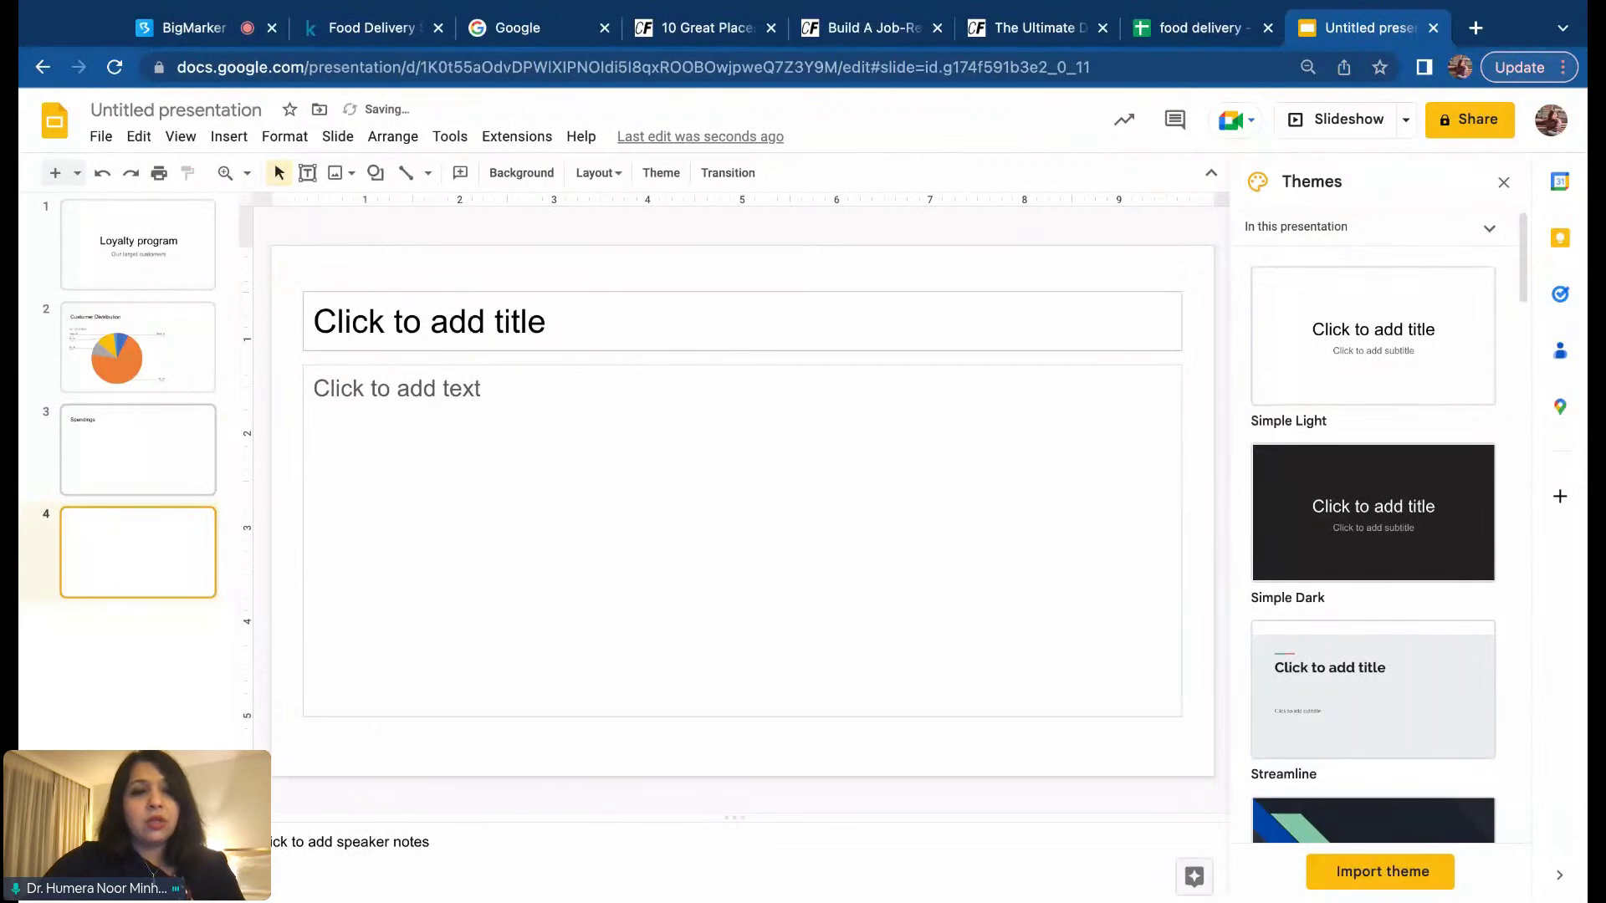
left_click(448, 327)
type("Rec")
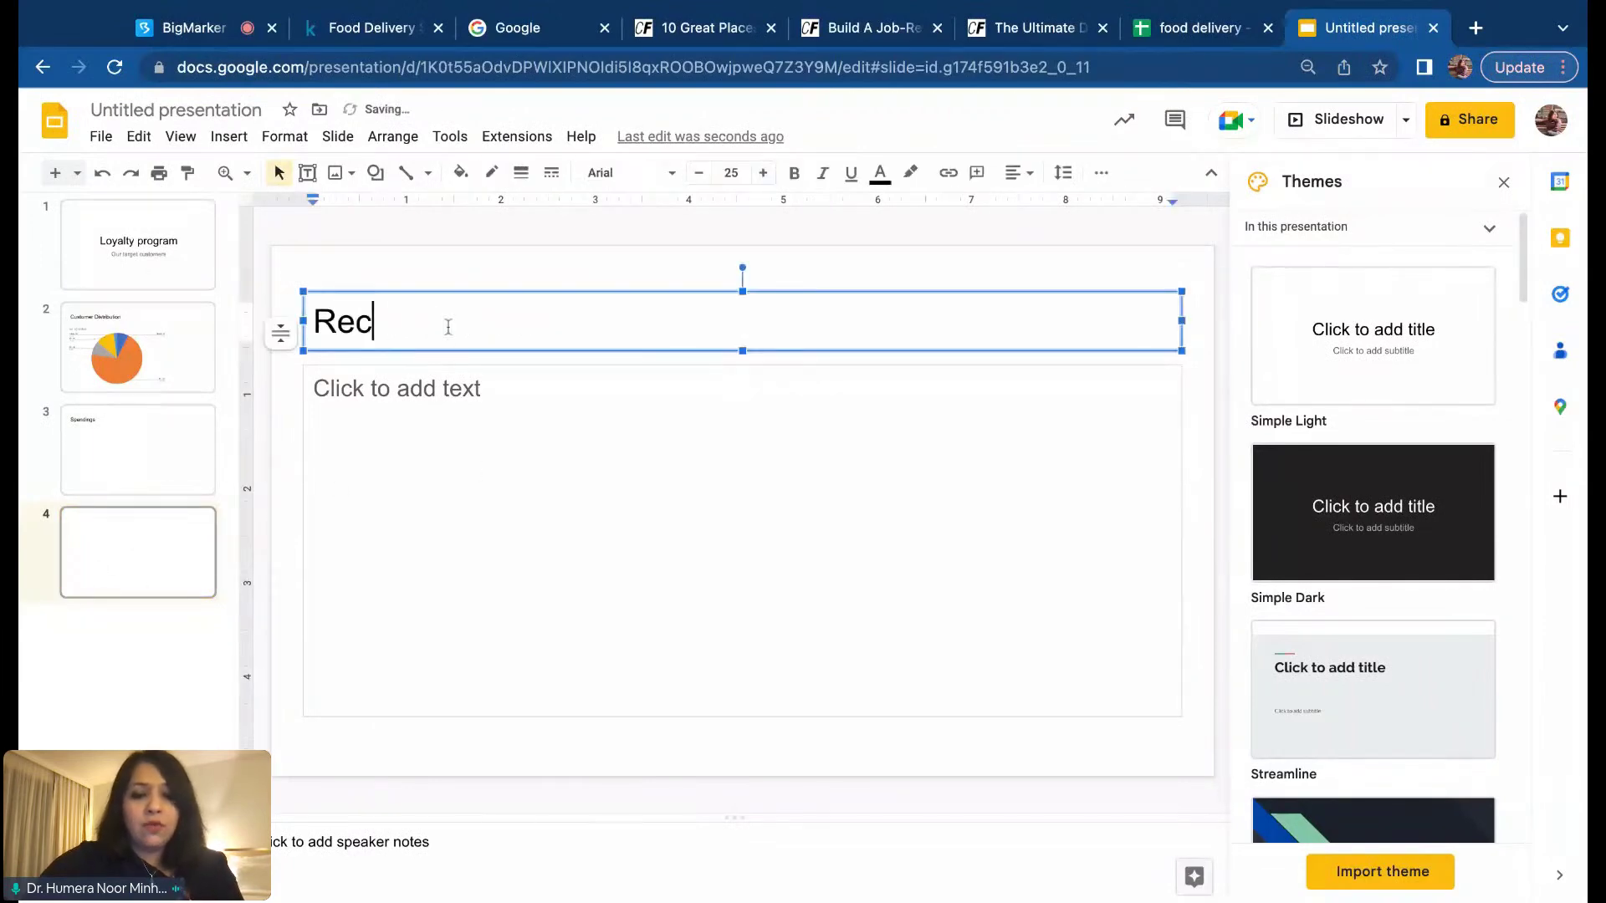
type("ommendations")
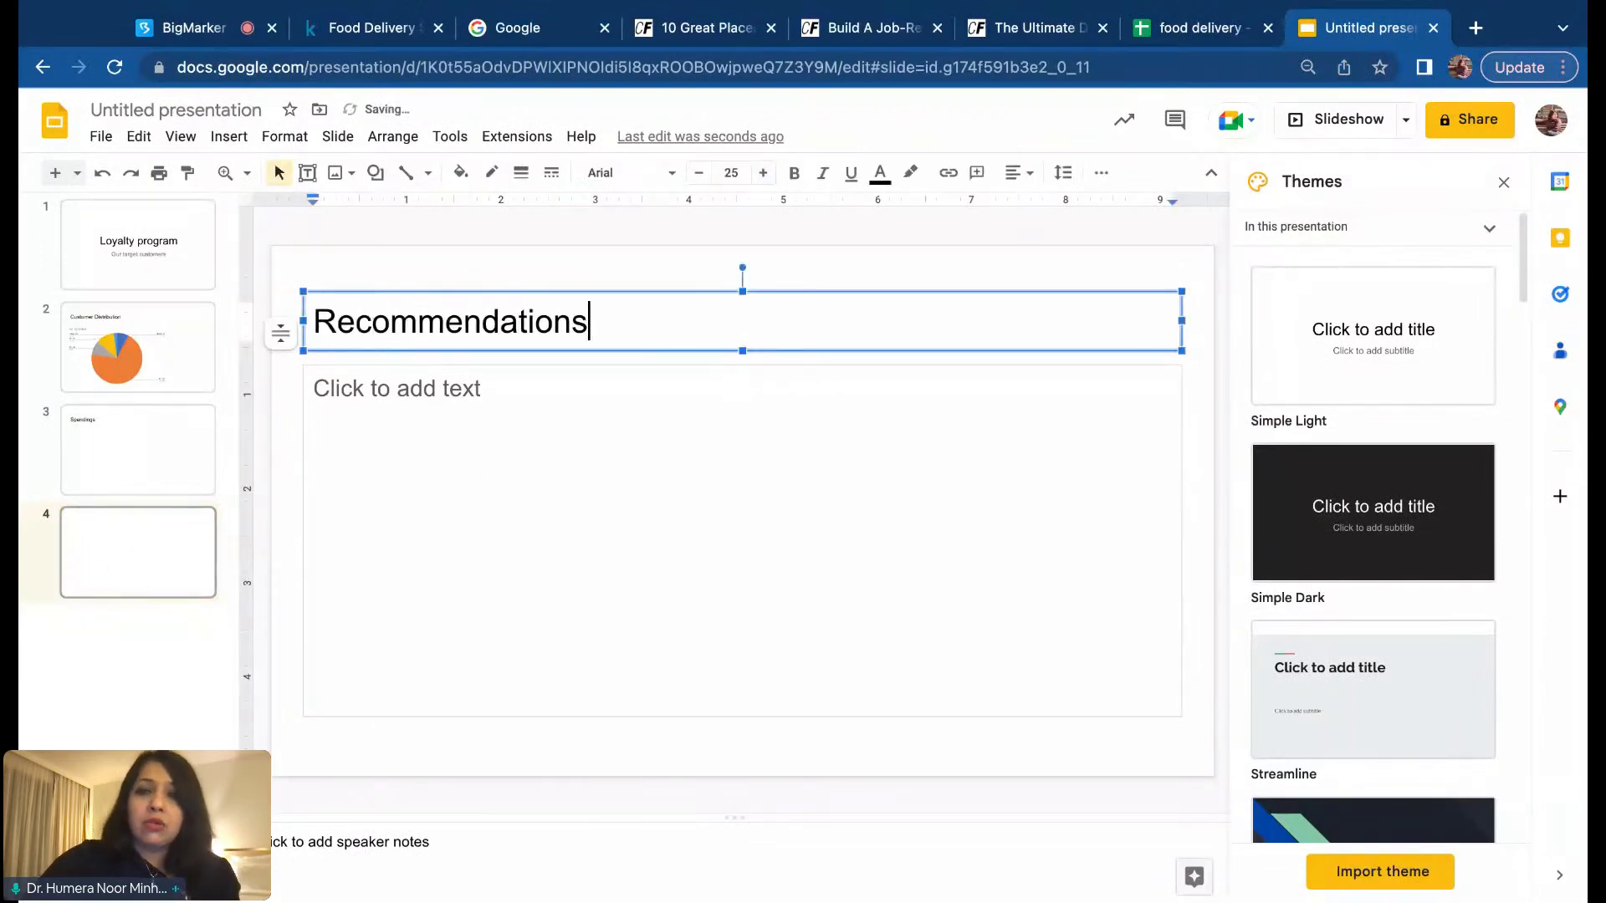
left_click(656, 259)
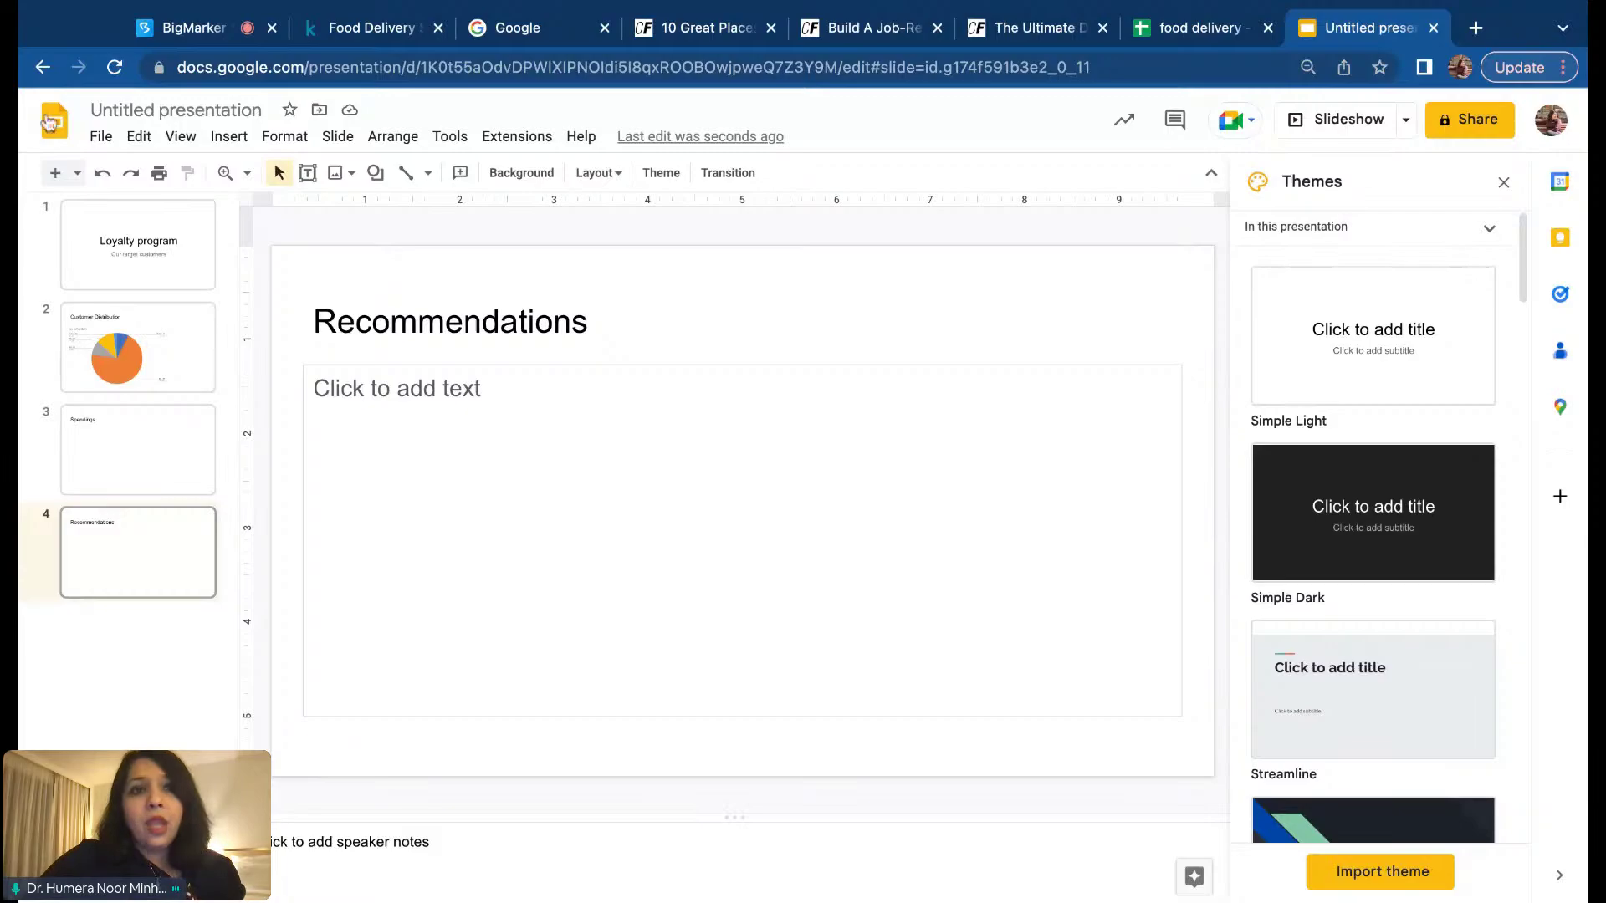
Step: Switch to the BigMarker webinar room
left_click(220, 28)
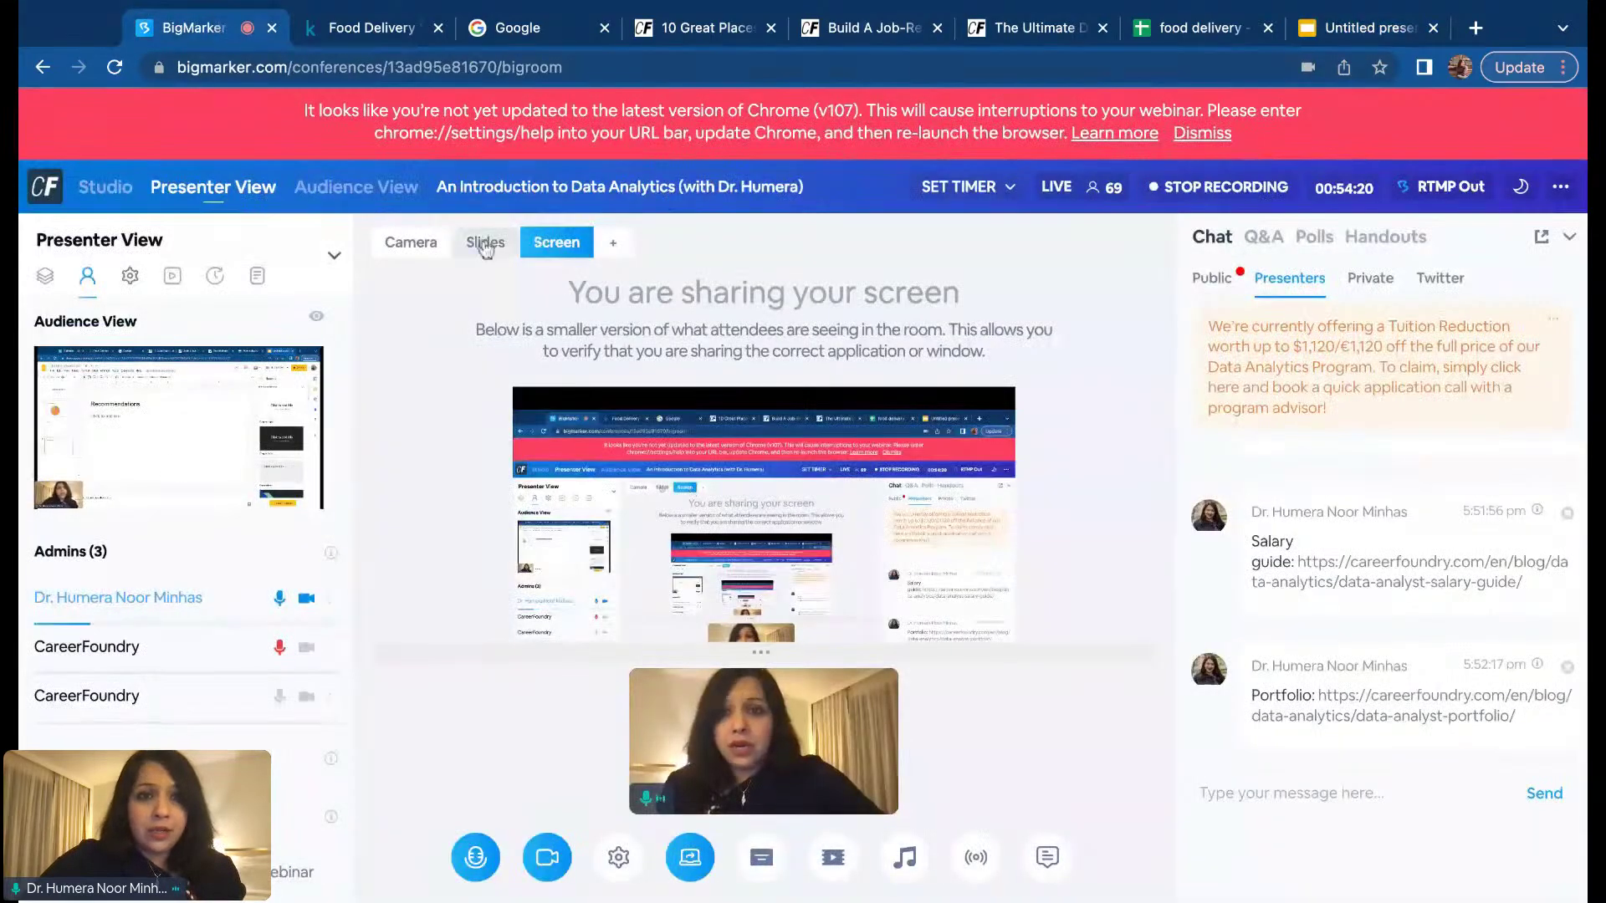